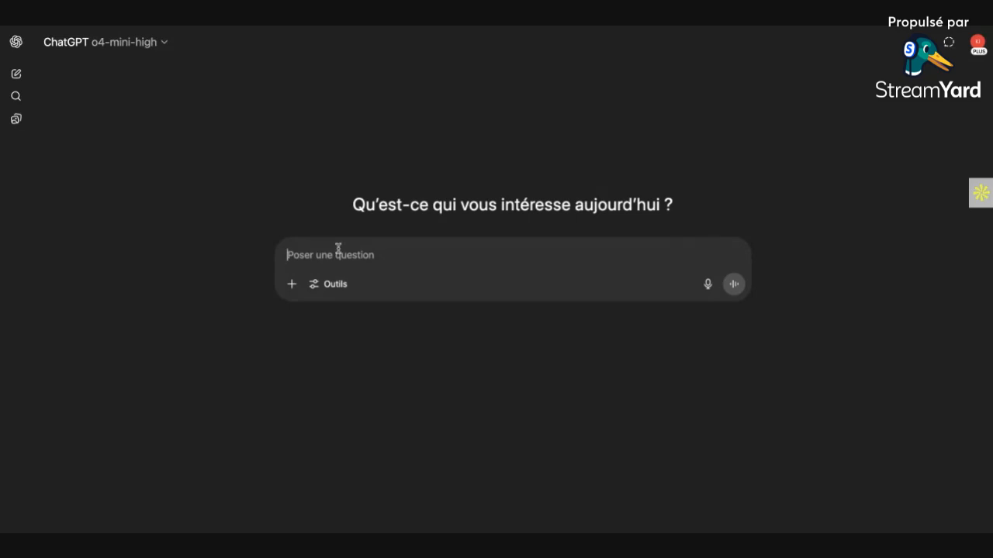
Step: Begin the ChatGPT prompt with "Je suis entrain de créer un site"
{"action": "type", "text": "JE sui"}
{"action": "key", "text": "BackSpace"}
{"action": "key", "text": "BackSpace"}
{"action": "key", "text": "BackSpace"}
{"action": "key", "text": "BackSpace"}
{"action": "key", "text": "BackSpace"}
{"action": "type", "text": "e suis entrain de créer un site "}
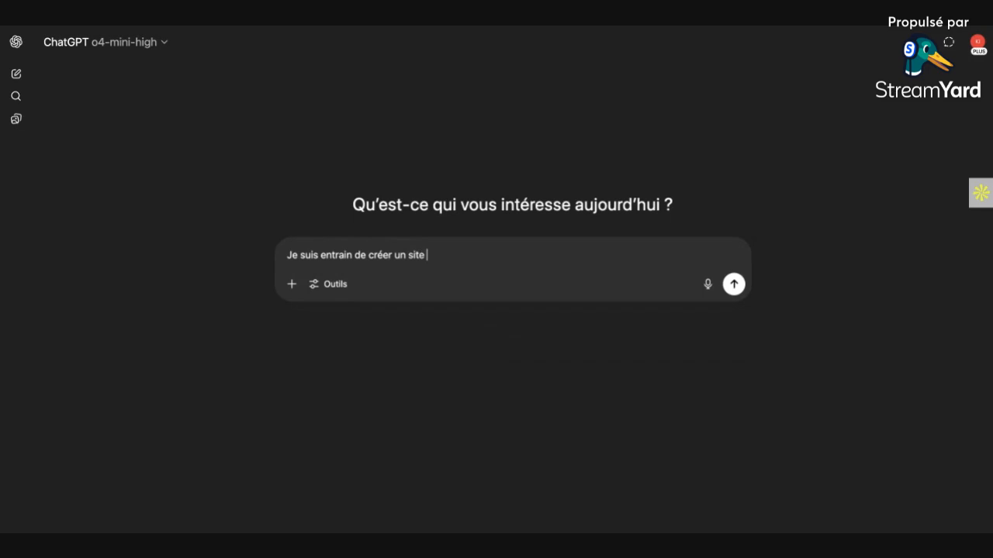
{"action": "type", "text": "e-commerce qui s'appelle MONTREOUMMA"}
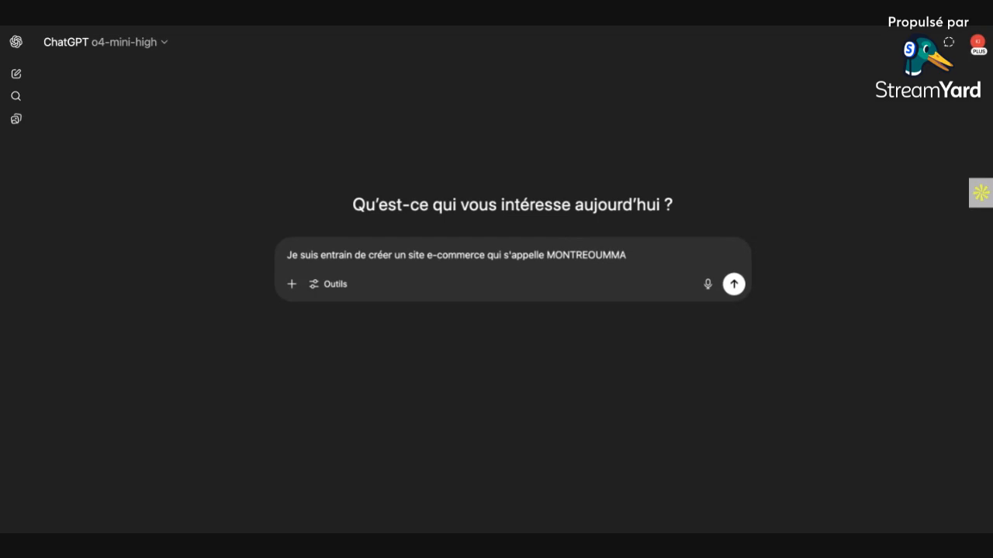
Step: Start a new paragraph, separated by a blank line, reading "Nous sommes spécialisé dans la vente de montre"
{"action": "key", "text": "shift+Return"}
{"action": "key", "text": "shift+Return"}
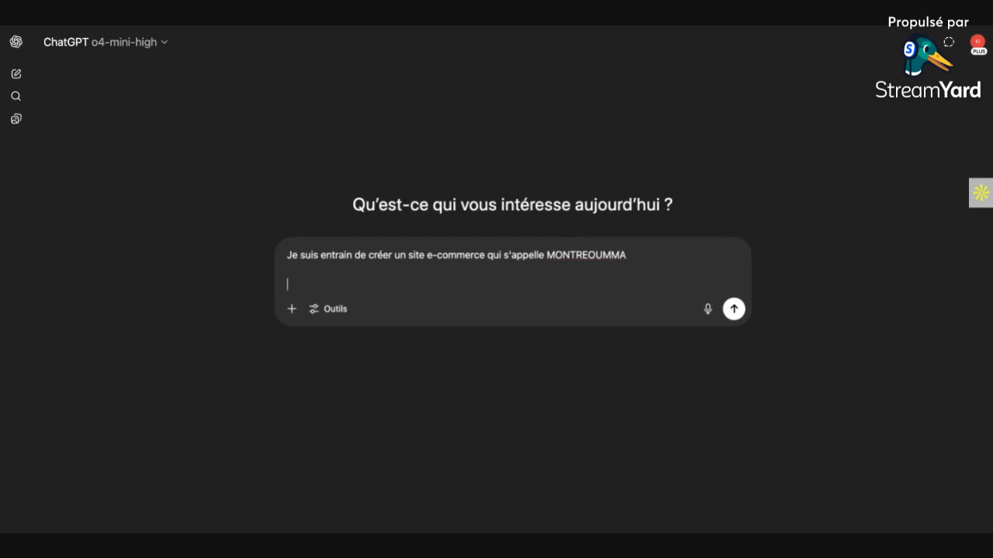
{"action": "type", "text": "NOUS"}
{"action": "key", "text": "BackSpace"}
{"action": "key", "text": "BackSpace"}
{"action": "key", "text": "BackSpace"}
{"action": "type", "text": "ous sommes spécialisé dans la vente de montre m"}
{"action": "key", "text": "BackSpace"}
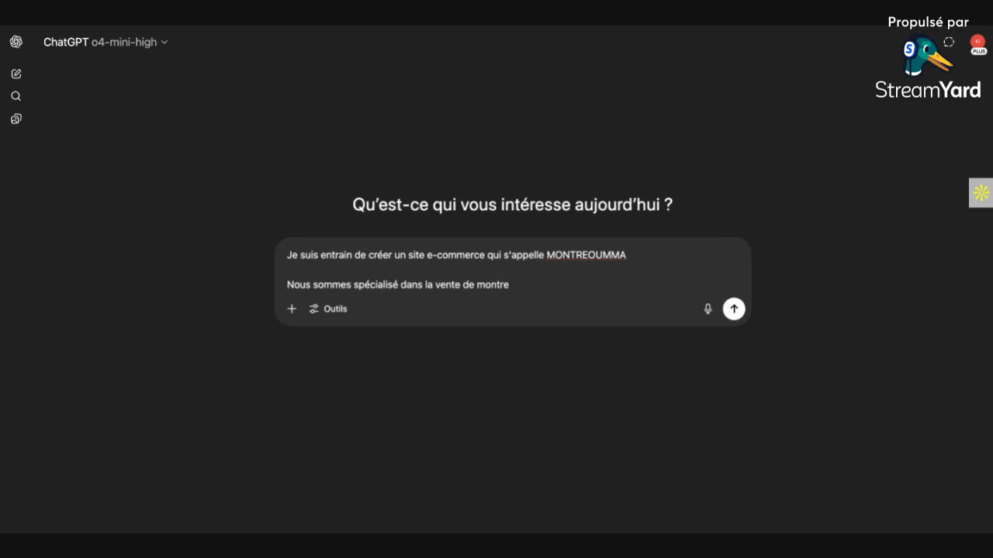
Step: Finish the second paragraph with "à mouvement mécanique et nous visons la communauté musulmane."
{"action": "type", "text": "à mouvement mécanique et nous visons la communauté musulmane."}
Step: Begin a third paragraph, separated by a blank line, with "J'ai besoin que tu me donnes"
{"action": "key", "text": "shift+Return"}
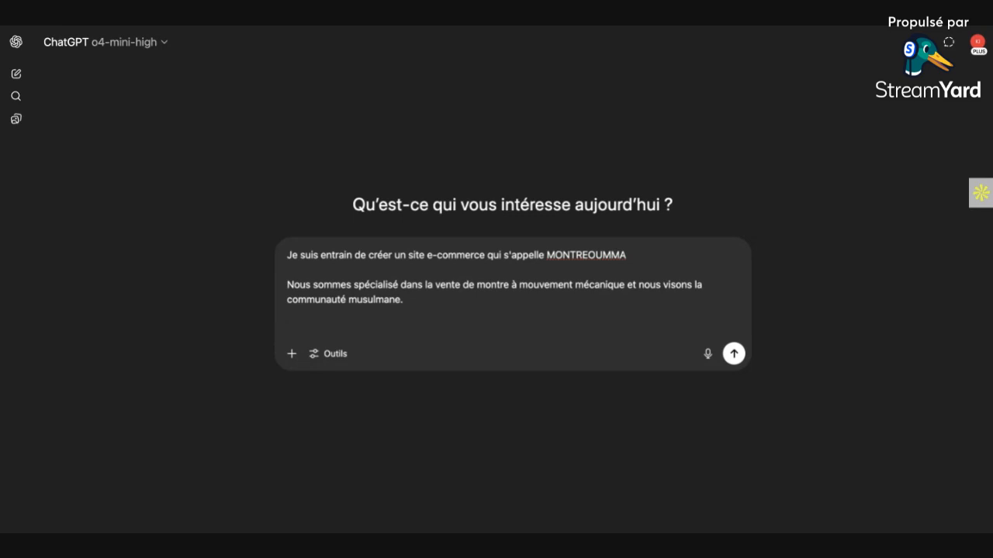
{"action": "type", "text": "J'ai que"}
{"action": "key", "text": "BackSpace"}
{"action": "key", "text": "BackSpace"}
{"action": "type", "text": "besoin quer tu"}
{"action": "key", "text": "BackSpace"}
{"action": "key", "text": "BackSpace"}
{"action": "type", "text": "u me donnes"}
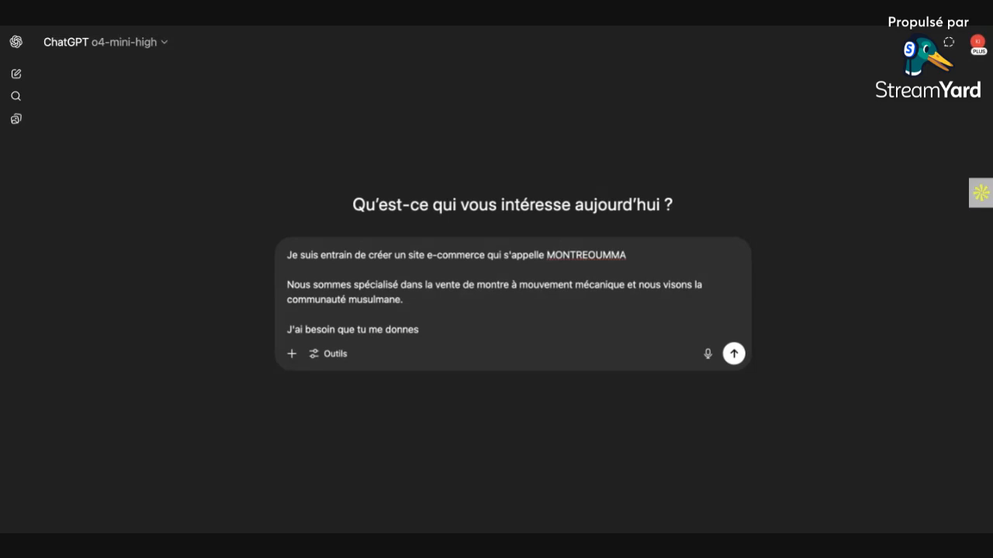
Step: Finish the third paragraph with "du texte pour chaque section de ma page d'accueil."
{"action": "type", "text": "un te"}
{"action": "type", "text": "u texte de"}
{"action": "key", "text": "BackSpace"}
{"action": "key", "text": "BackSpace"}
{"action": "type", "text": "pour ma"}
{"action": "key", "text": "BackSpace"}
{"action": "key", "text": "BackSpace"}
{"action": "key", "text": "BackSpace"}
{"action": "type", "text": "chaqy"}
{"action": "key", "text": "BackSpace"}
{"action": "type", "text": "ue "}
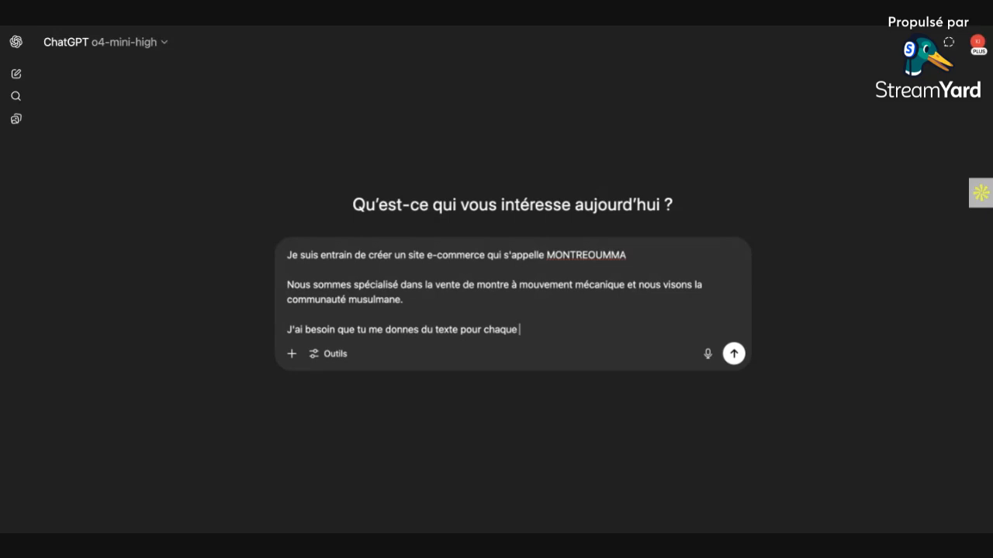
{"action": "type", "text": "section de ma page d'ac"}
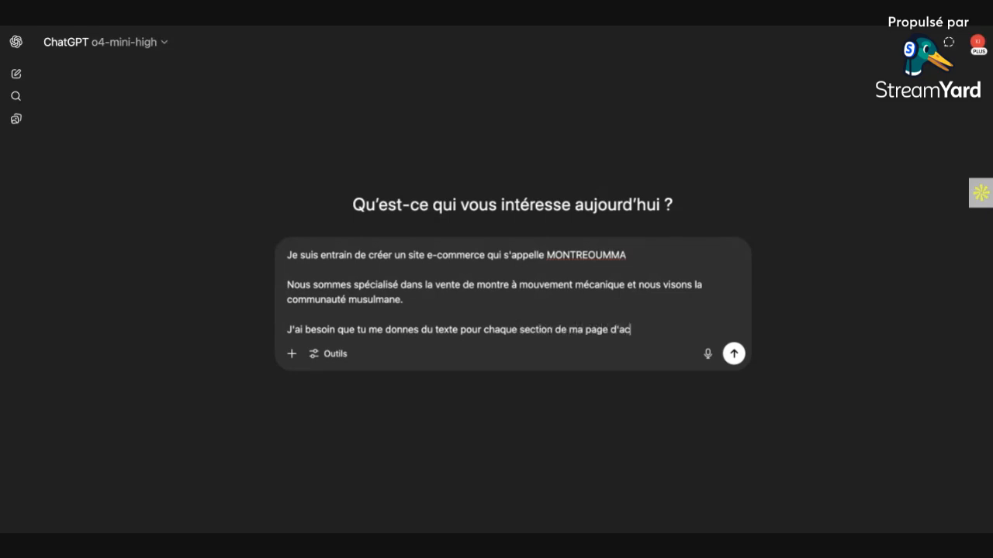
{"action": "type", "text": "cueil.  Le"}
Step: Add a separate paragraph reading "Le mot clés de cette page sera "Montreoumma"", with the keyword in quotation marks
{"action": "key", "text": "shift+Return"}
{"action": "key", "text": "shift+Return"}
{"action": "type", "text": "Le mot clés de"}
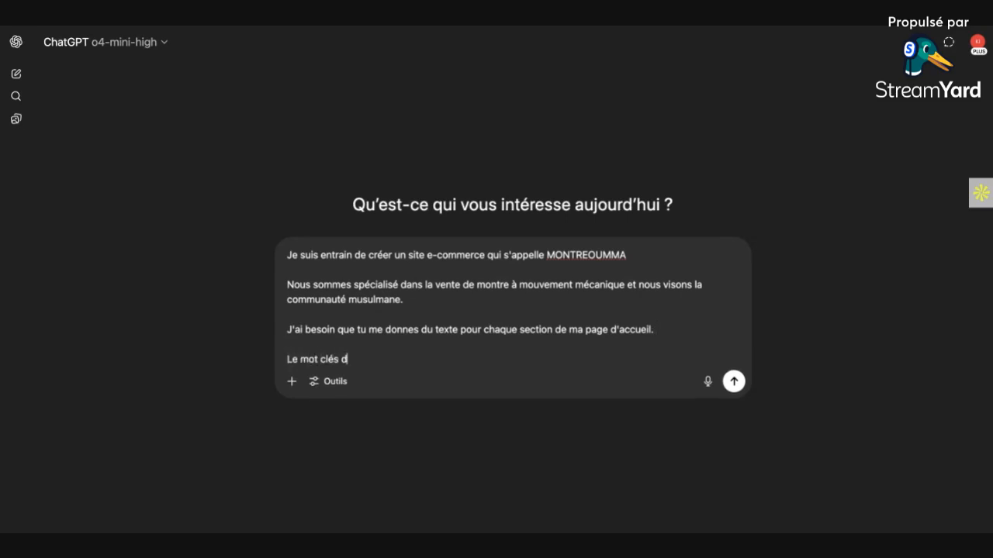
{"action": "key", "text": "BackSpace"}
{"action": "key", "text": "BackSpace"}
{"action": "key", "text": "BackSpace"}
{"action": "type", "text": "de cette page sera M"}
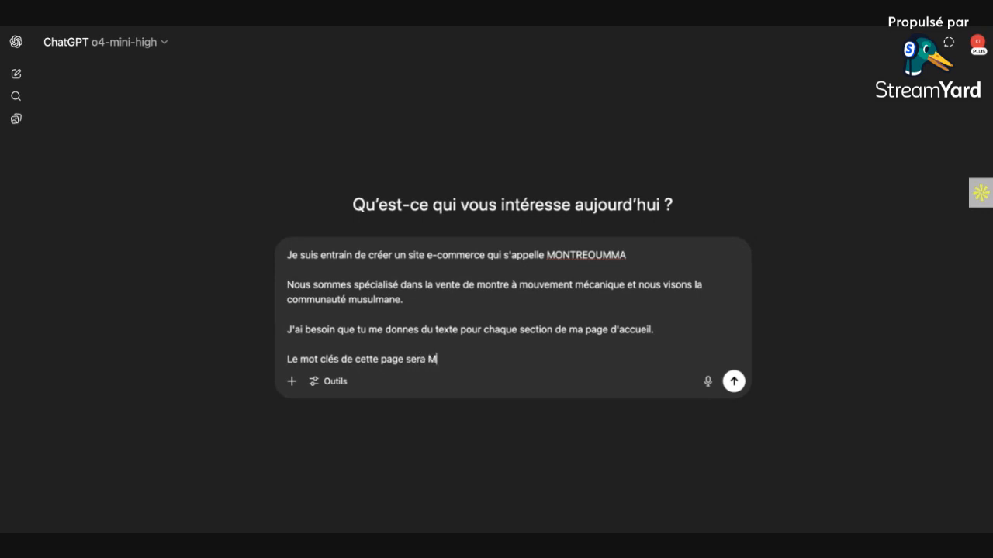
{"action": "type", "text": "ontreoumma"}
{"action": "left_click", "coordinate": [426, 358]}
{"action": "type", "text": "\""}
{"action": "left_click", "coordinate": [500, 359]}
{"action": "type", "text": "\""}
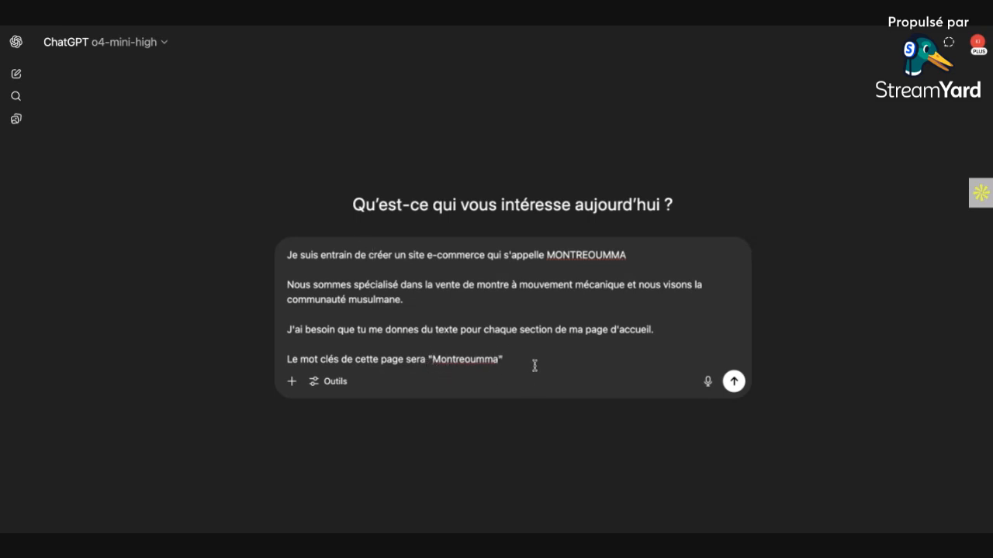
Step: Add a final paragraph reading "J'ai besoin de travailler mon SEO sur cette page d'accueil."
{"action": "key", "text": "shift+Return"}
{"action": "key", "text": "shift+Return"}
{"action": "type", "text": "J'ai"}
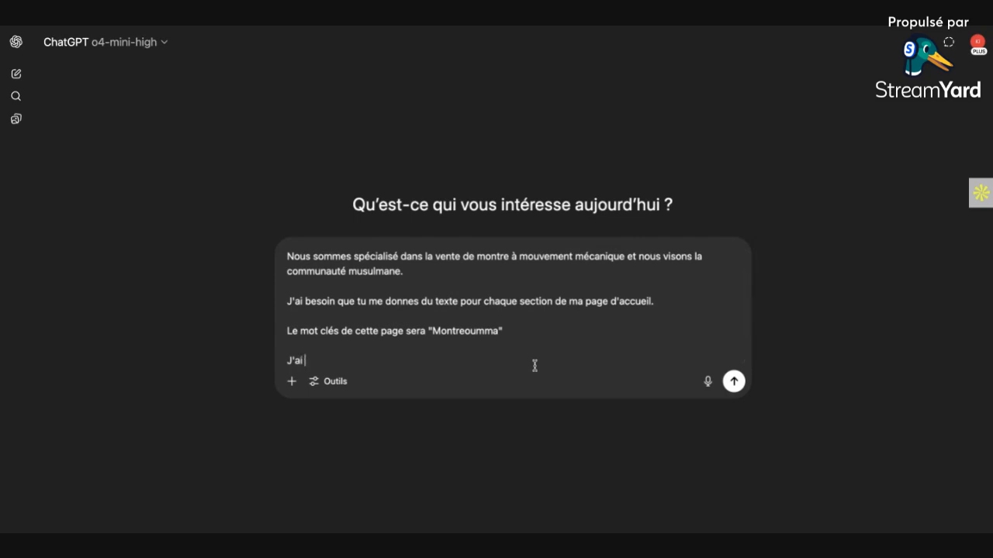
{"action": "type", "text": " besoin de travaiul"}
{"action": "key", "text": "BackSpace"}
{"action": "key", "text": "BackSpace"}
{"action": "type", "text": "ller mon SEO"}
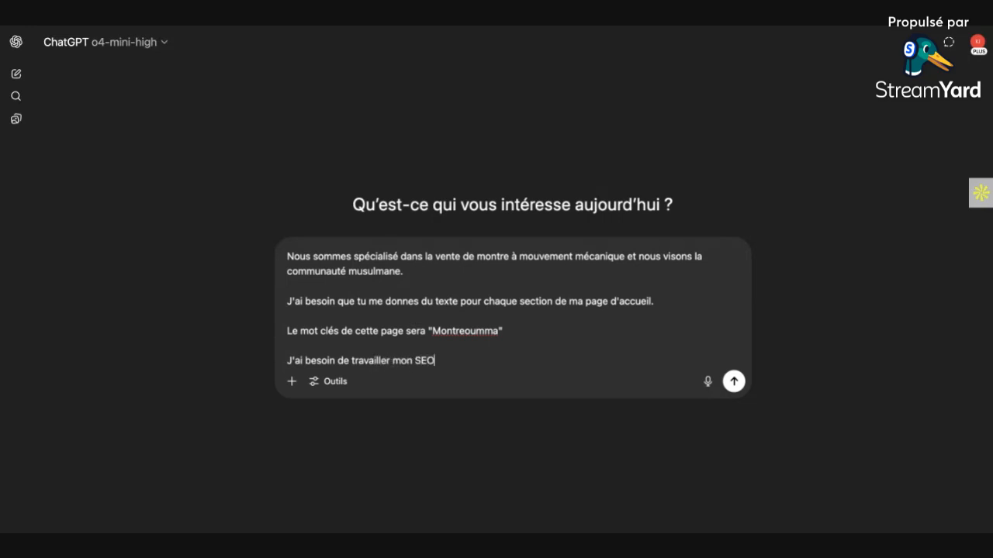
{"action": "type", "text": " sur cette page d'accueil"}
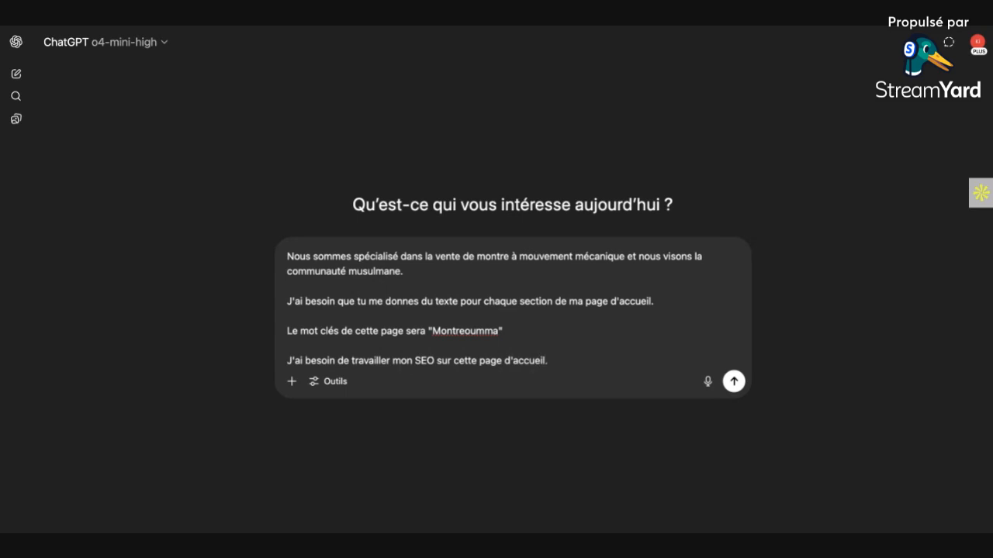
{"action": "type", "text": "."}
Step: Look over the finished prompt about the MONTREOUMMA home page and send it
{"action": "scroll", "coordinate": [570, 291], "scroll_direction": "up", "scroll_amount": 2}
{"action": "scroll", "coordinate": [568, 293], "scroll_direction": "down", "scroll_amount": 2}
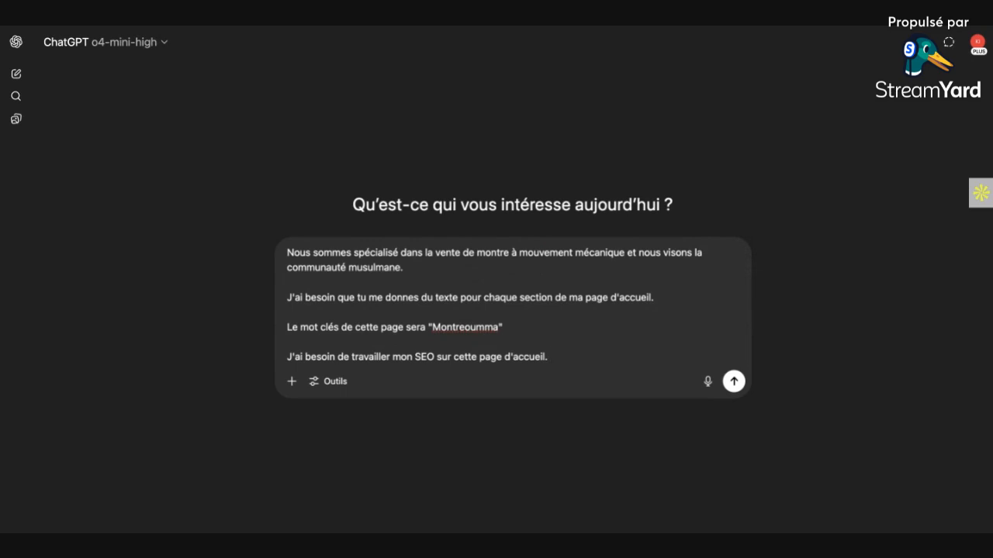
{"action": "left_click", "coordinate": [732, 381]}
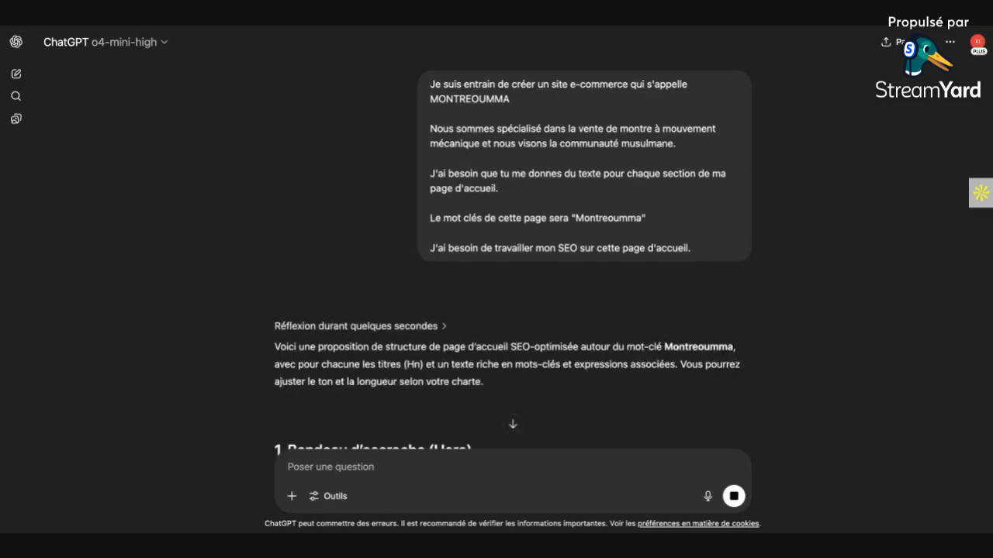
Step: Examine the H1 and H2 titles and keyword use in the Hero, "Qui sommes-nous" and "Nos collections exclusives" sections of the answer
{"action": "scroll", "coordinate": [339, 184], "scroll_direction": "down", "scroll_amount": 4}
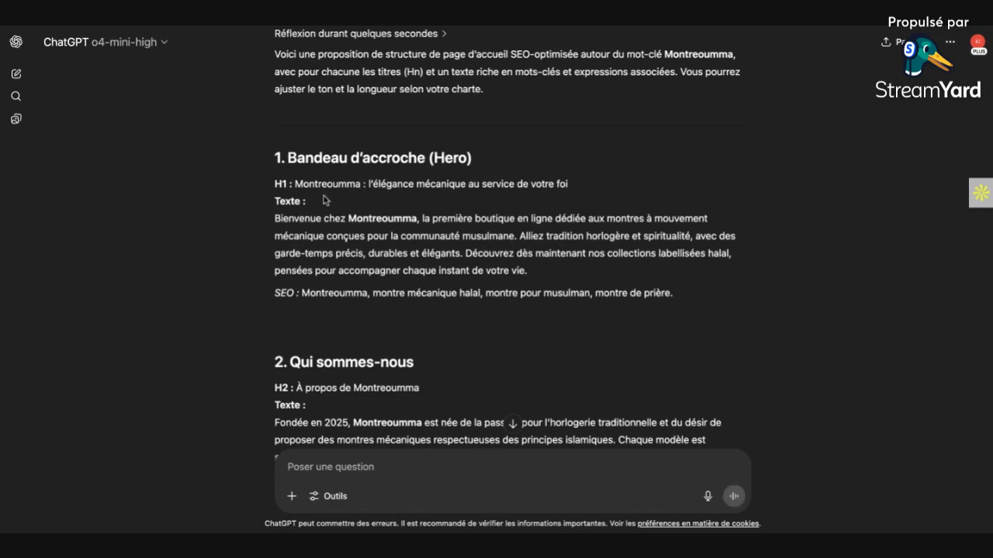
{"action": "left_click_drag", "start_coordinate": [290, 185], "coordinate": [273, 185]}
{"action": "left_click", "coordinate": [284, 184]}
{"action": "double_click", "coordinate": [282, 184]}
{"action": "left_click_drag", "start_coordinate": [362, 184], "coordinate": [295, 184]}
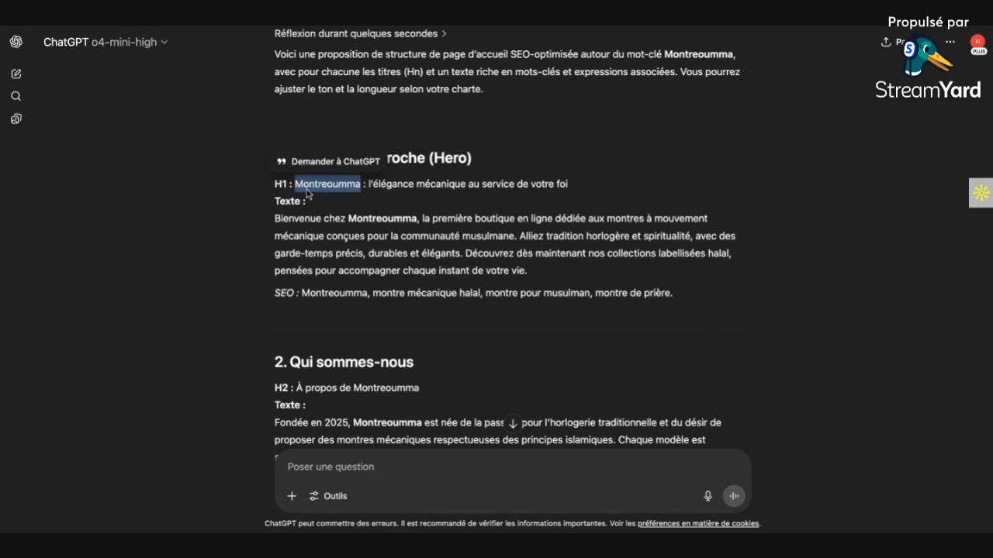
{"action": "scroll", "coordinate": [387, 334], "scroll_direction": "down", "scroll_amount": 1}
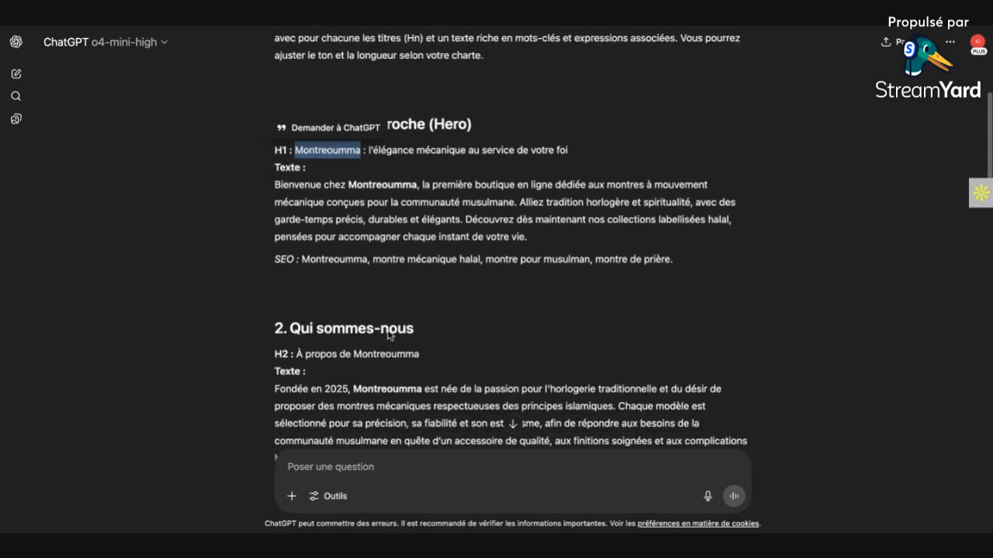
{"action": "left_click_drag", "start_coordinate": [291, 351], "coordinate": [276, 352]}
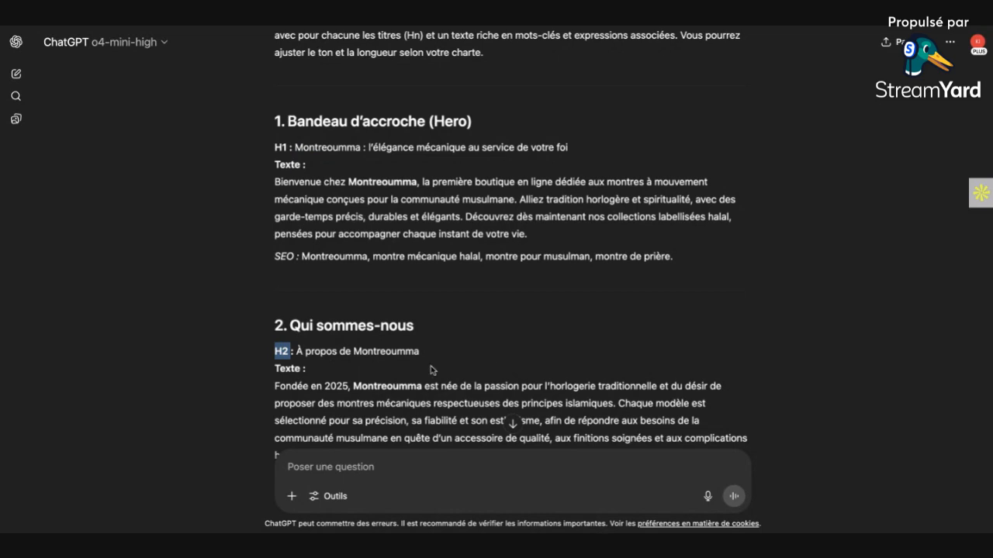
{"action": "scroll", "coordinate": [344, 369], "scroll_direction": "down", "scroll_amount": 4}
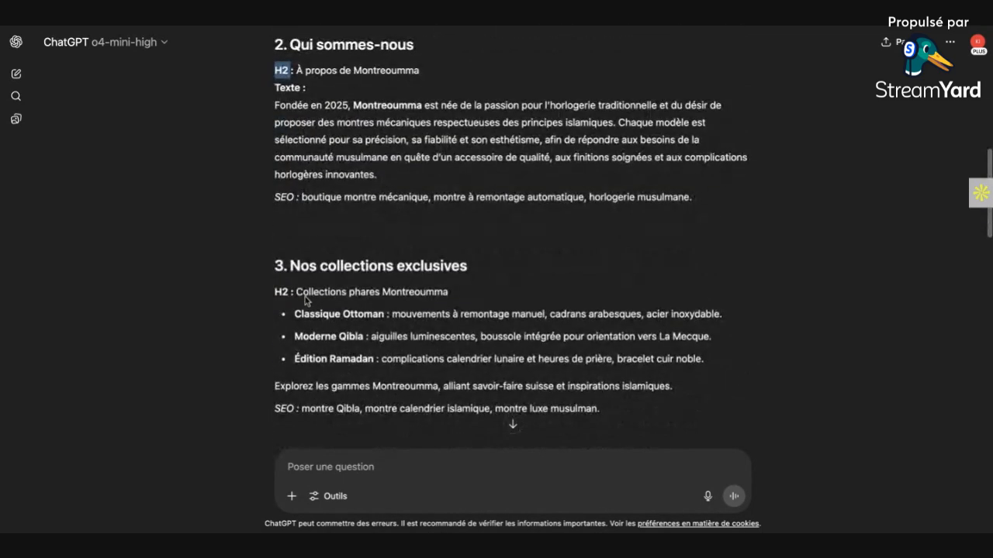
{"action": "double_click", "coordinate": [282, 292]}
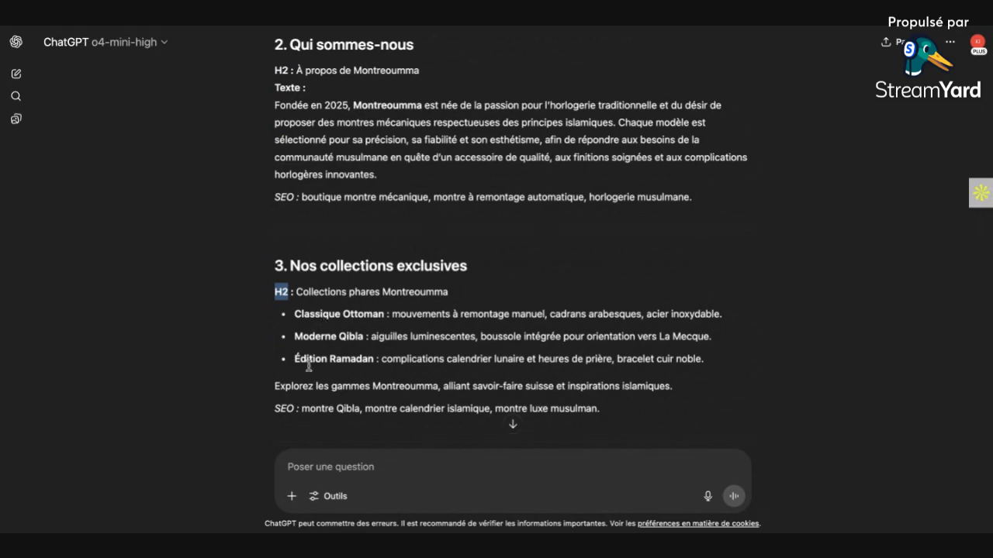
Step: Read the remaining sections of the answer, from "Pourquoi choisir Montreoumma ?" to "Meta Title et Meta Description"
{"action": "scroll", "coordinate": [304, 334], "scroll_direction": "down", "scroll_amount": 3}
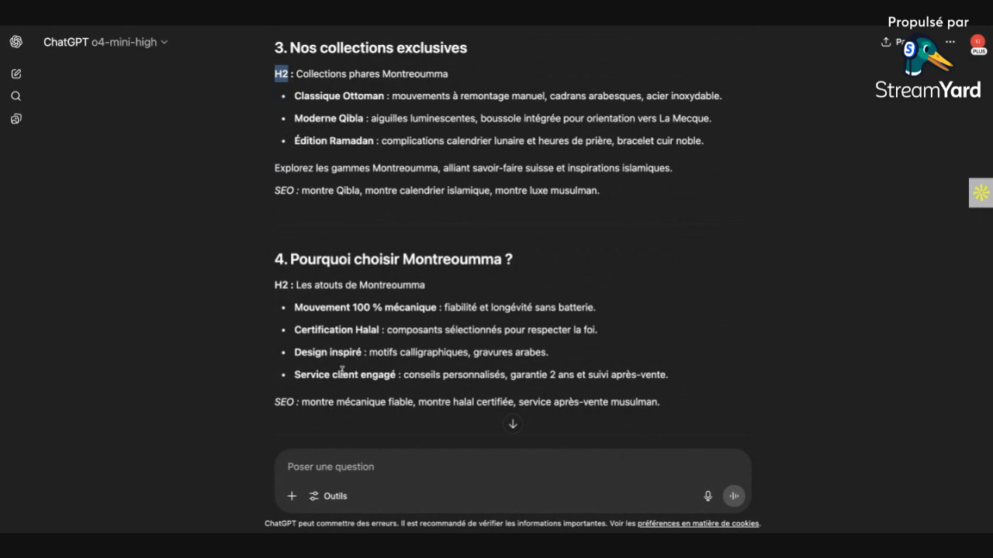
{"action": "scroll", "coordinate": [232, 357], "scroll_direction": "down", "scroll_amount": 2}
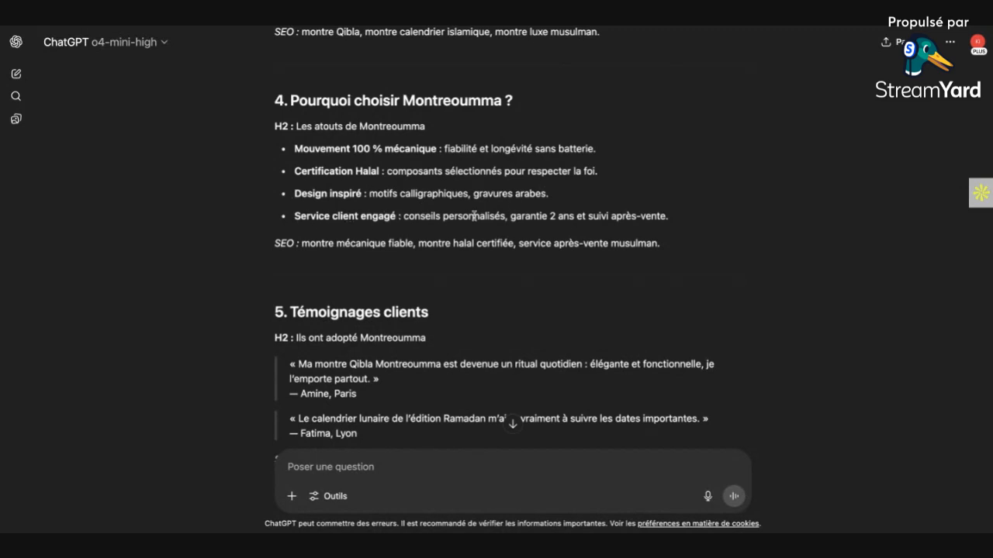
{"action": "scroll", "coordinate": [387, 257], "scroll_direction": "down", "scroll_amount": 3}
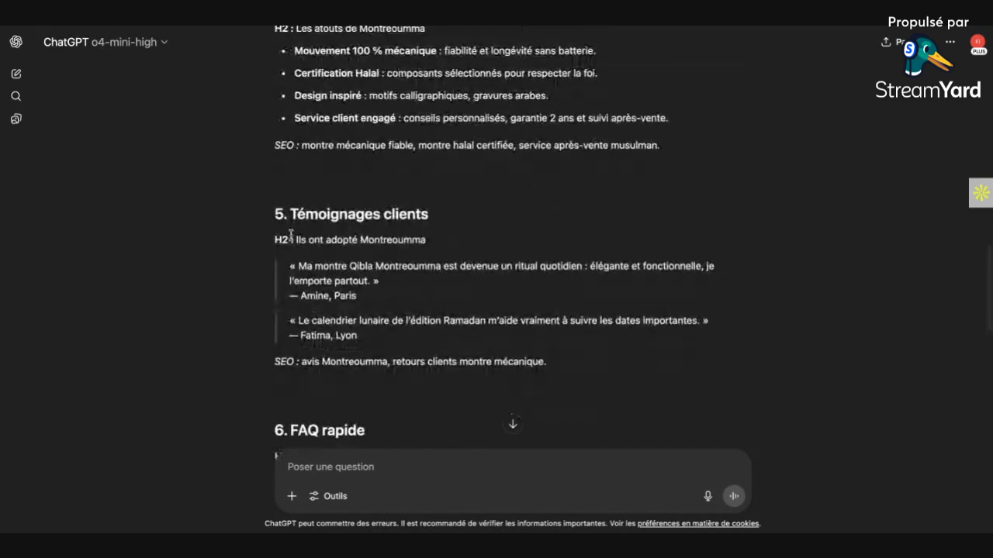
{"action": "scroll", "coordinate": [355, 290], "scroll_direction": "down", "scroll_amount": 2}
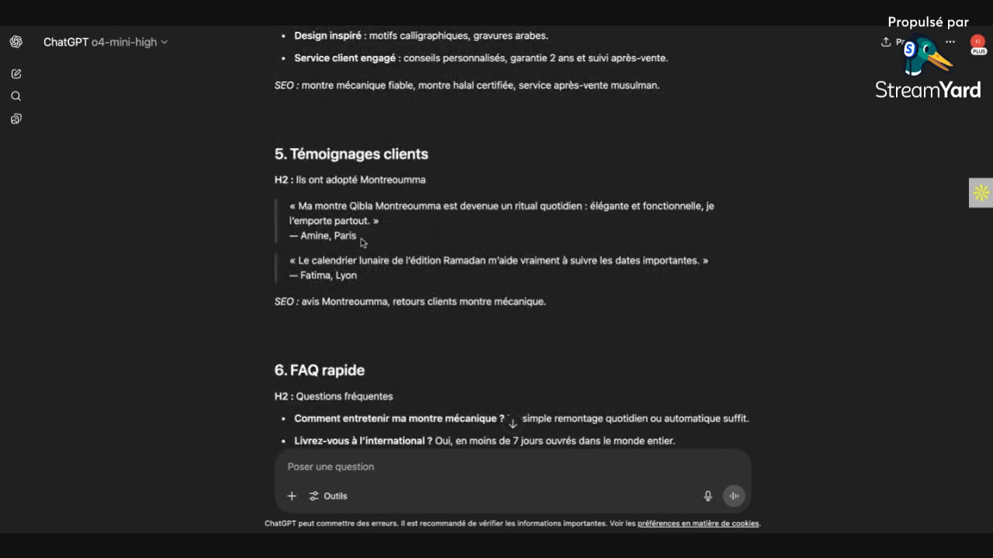
{"action": "scroll", "coordinate": [318, 333], "scroll_direction": "down", "scroll_amount": 5}
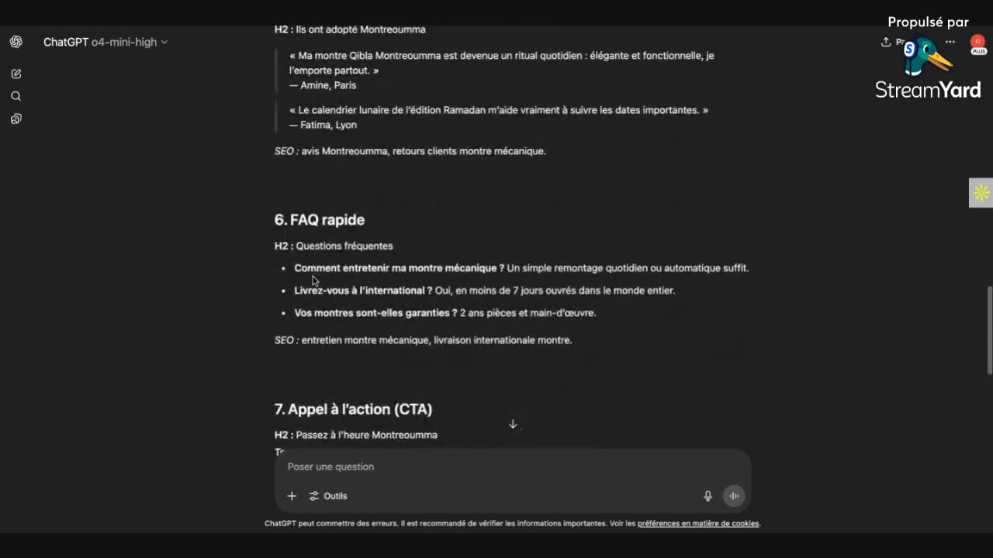
{"action": "scroll", "coordinate": [326, 295], "scroll_direction": "down", "scroll_amount": 3}
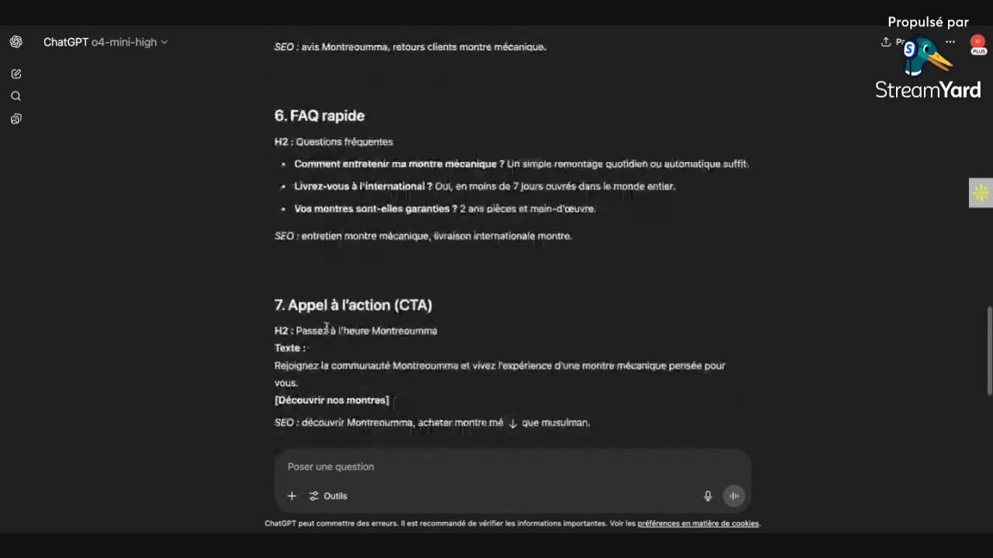
{"action": "scroll", "coordinate": [341, 316], "scroll_direction": "down", "scroll_amount": 2}
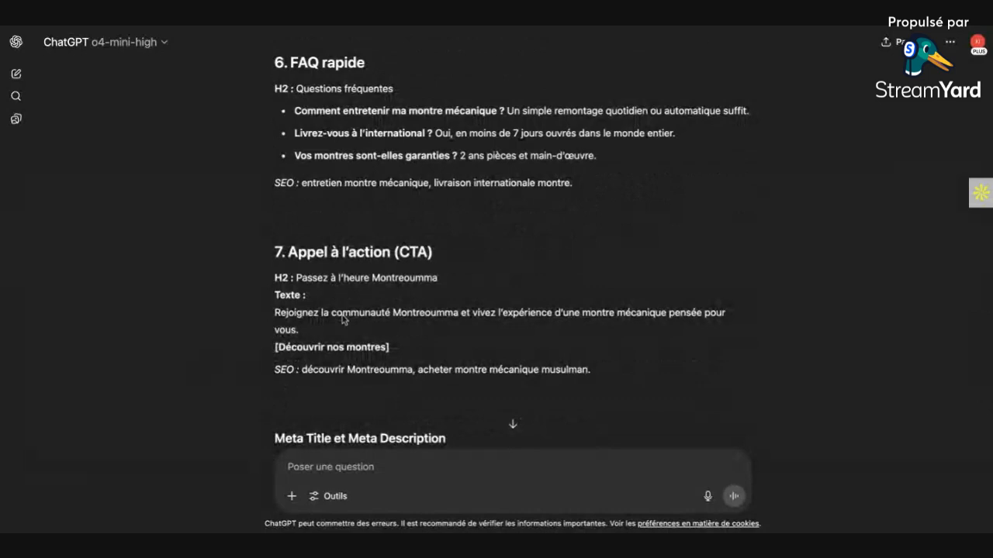
{"action": "scroll", "coordinate": [342, 318], "scroll_direction": "down", "scroll_amount": 4}
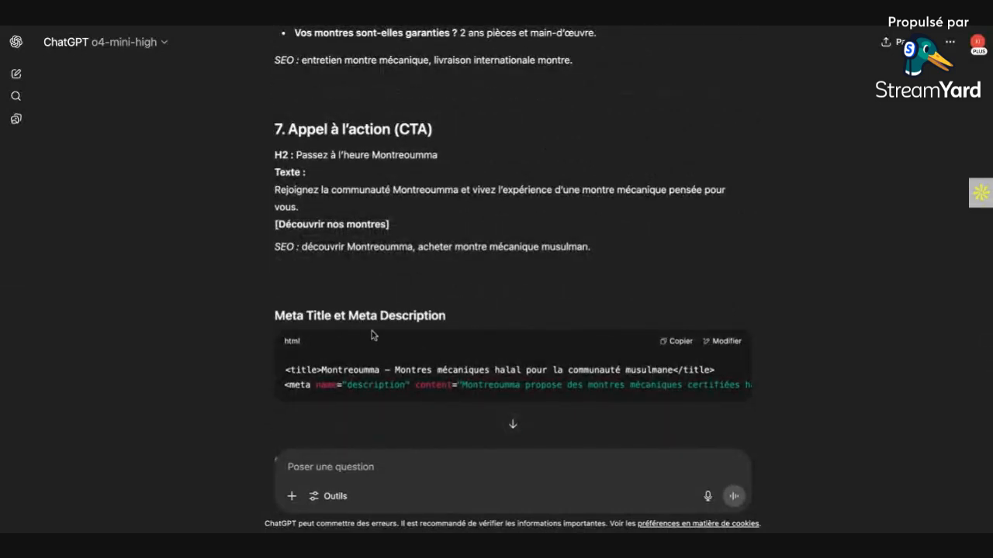
Step: Return to the start of the conversation and review the prompt, the introduction and the "Bandeau d'accroche (Hero)" section
{"action": "scroll", "coordinate": [374, 326], "scroll_direction": "up", "scroll_amount": 20}
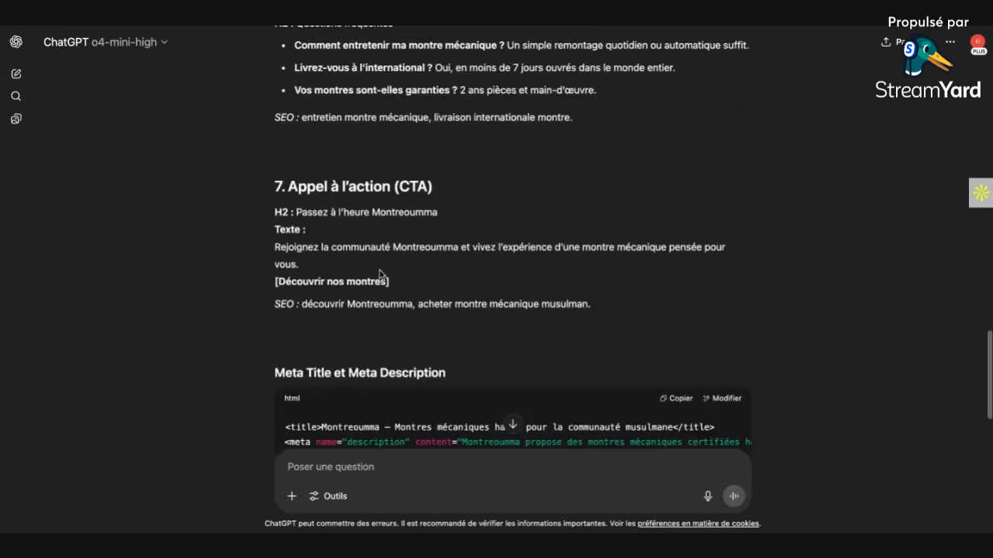
{"action": "scroll", "coordinate": [379, 270], "scroll_direction": "up", "scroll_amount": 3}
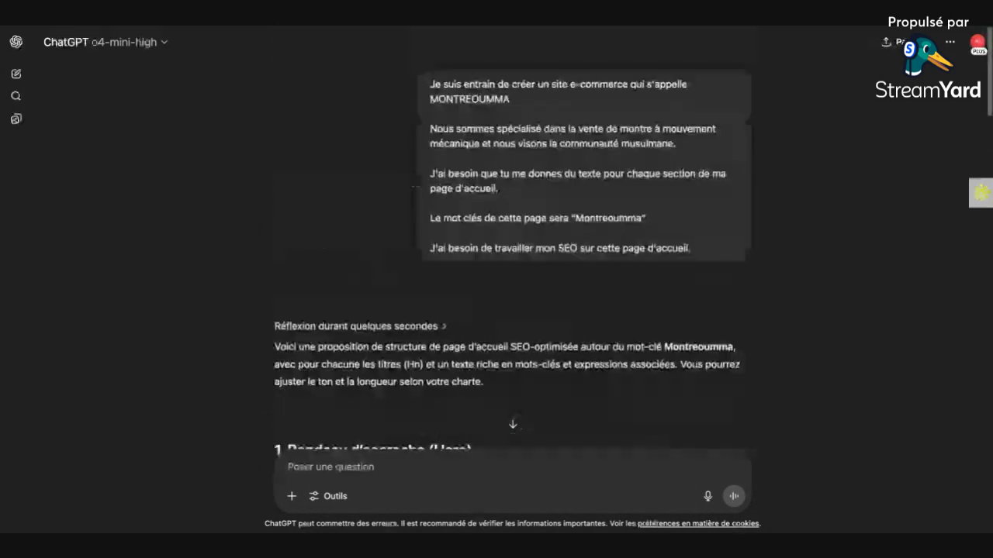
{"action": "scroll", "coordinate": [398, 289], "scroll_direction": "down", "scroll_amount": 4}
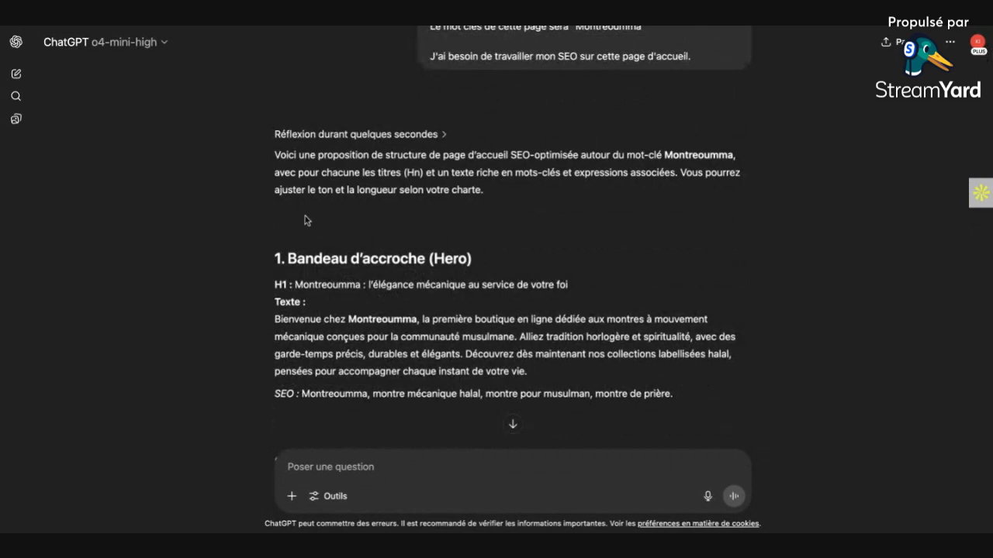
{"action": "scroll", "coordinate": [317, 277], "scroll_direction": "up", "scroll_amount": 4}
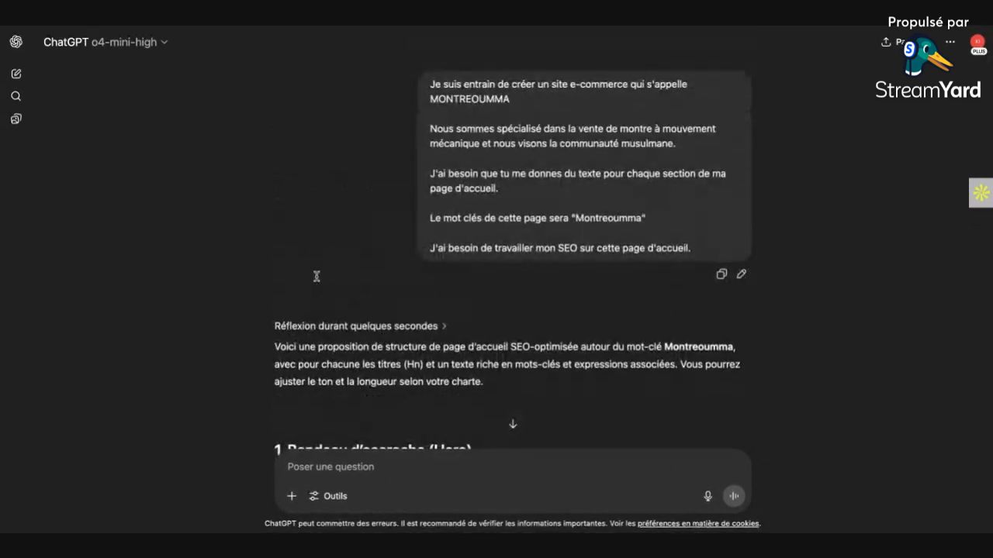
{"action": "scroll", "coordinate": [316, 277], "scroll_direction": "down", "scroll_amount": 4}
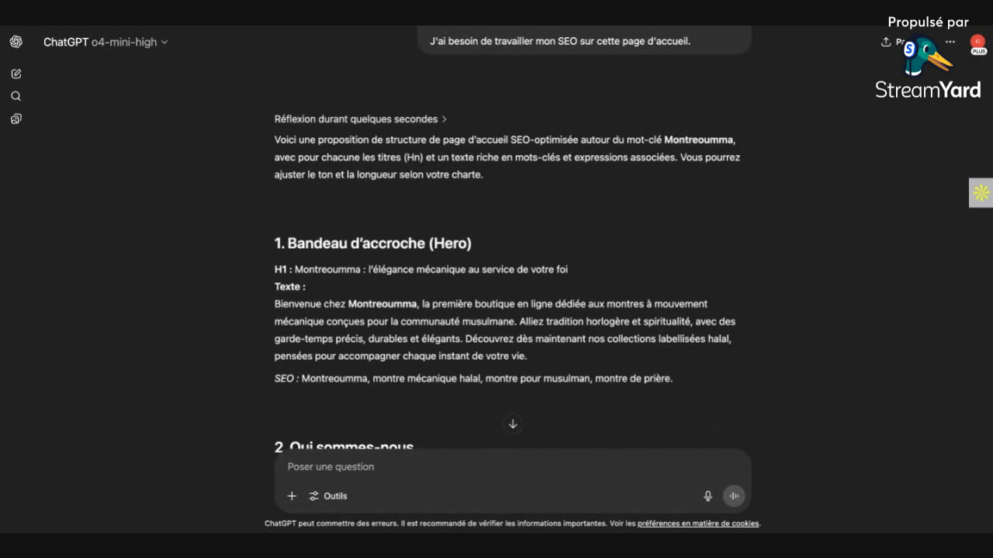
Step: Switch to the Squarespace site tab and open the Accueil page for editing
{"action": "key", "text": "ctrl+Tab"}
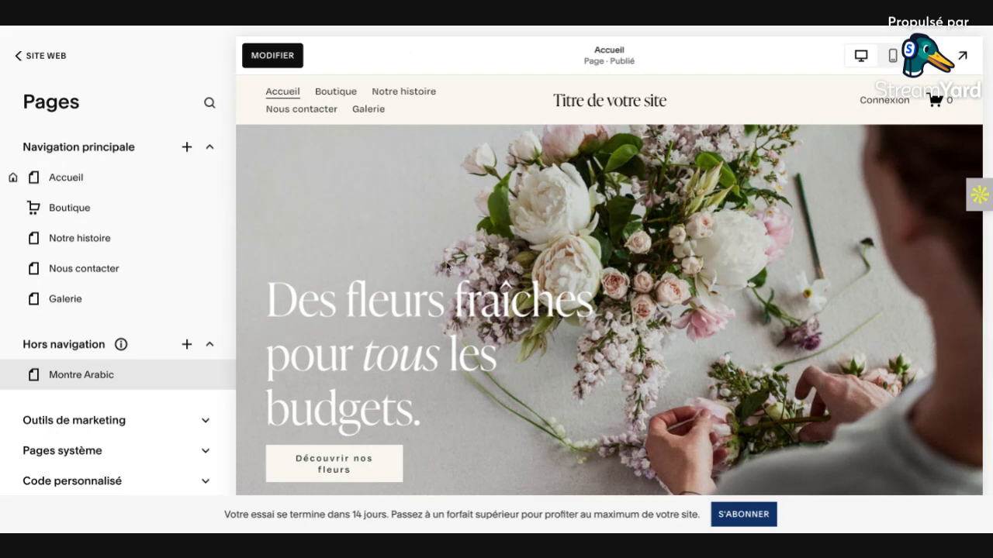
{"action": "scroll", "coordinate": [401, 274], "scroll_direction": "down", "scroll_amount": 2}
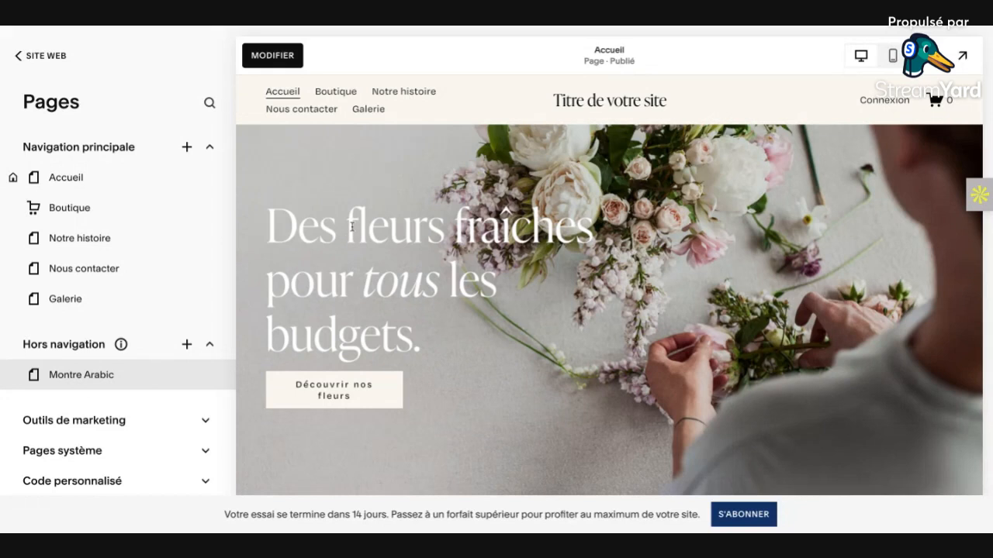
{"action": "left_click", "coordinate": [273, 56]}
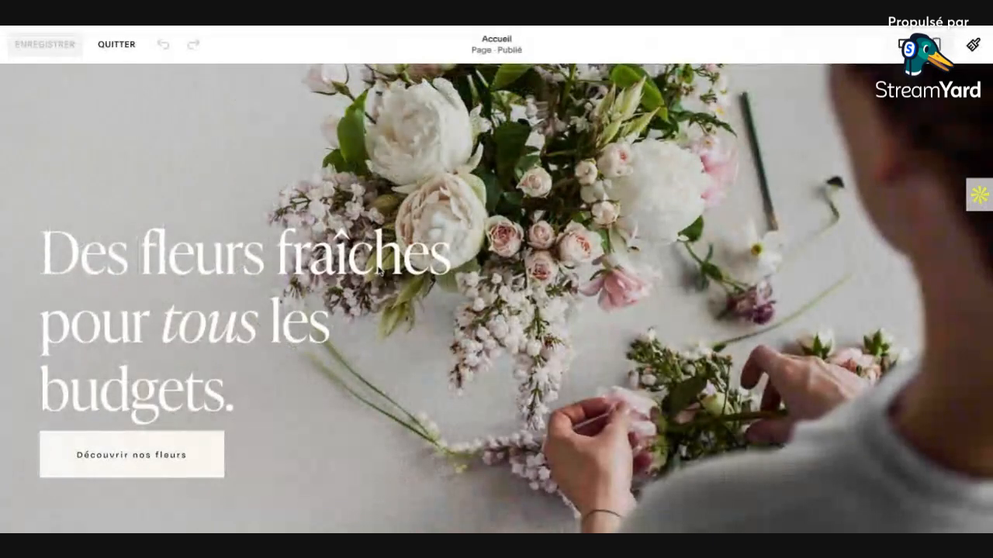
Step: Look over the Accueil page's sections, from the flower hero banner and the green text band to "Meilleures ventes"
{"action": "scroll", "coordinate": [380, 270], "scroll_direction": "down", "scroll_amount": 5}
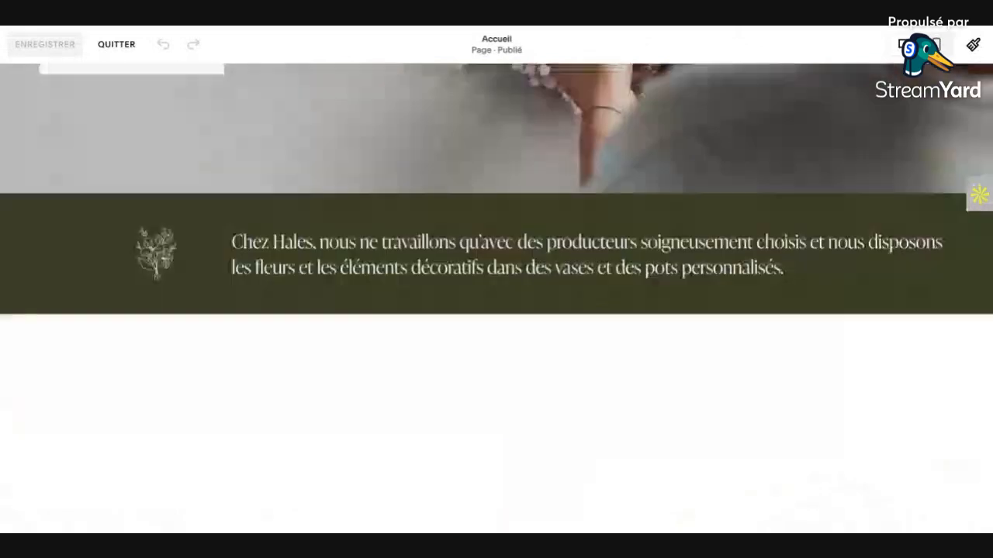
{"action": "scroll", "coordinate": [496, 299], "scroll_direction": "down", "scroll_amount": 2}
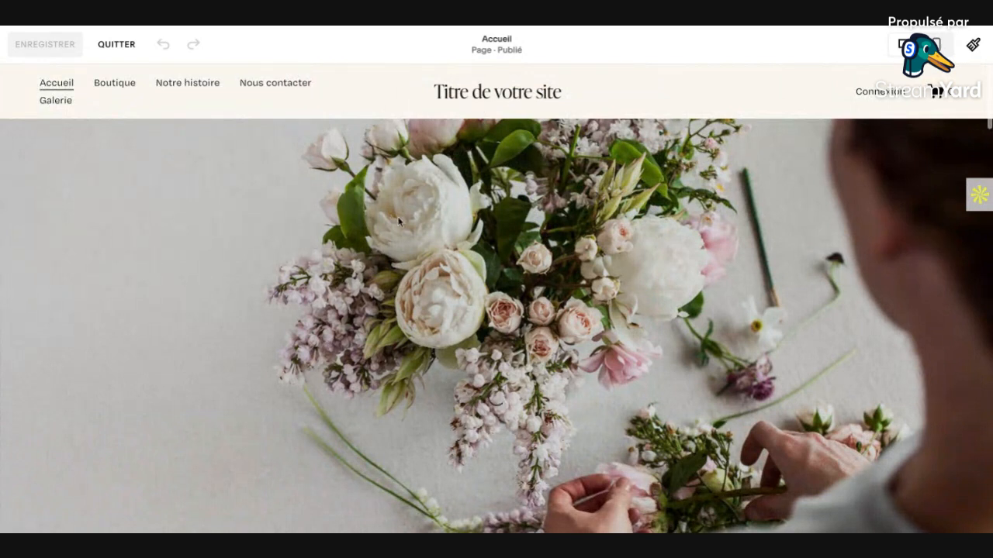
{"action": "scroll", "coordinate": [399, 221], "scroll_direction": "down", "scroll_amount": 3}
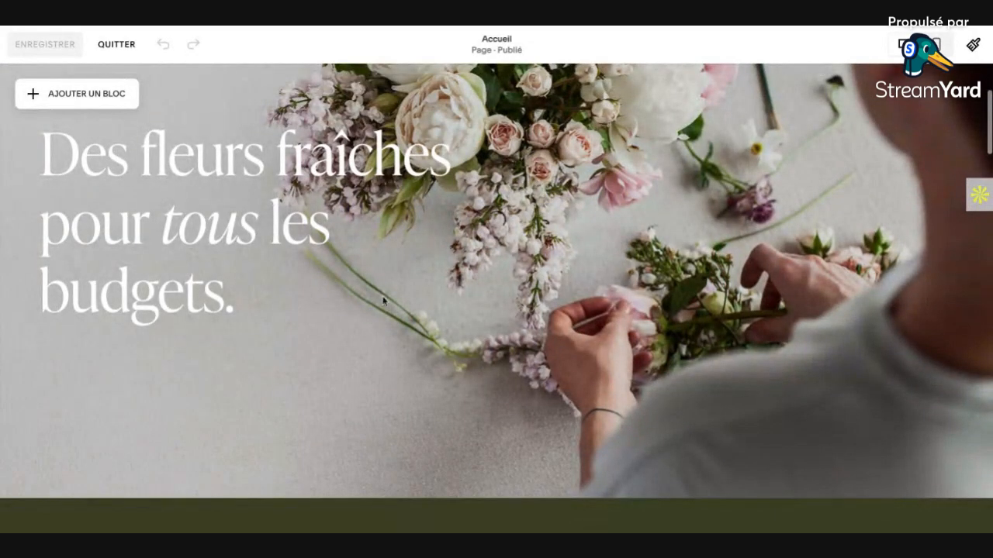
{"action": "scroll", "coordinate": [101, 119], "scroll_direction": "down", "scroll_amount": 2}
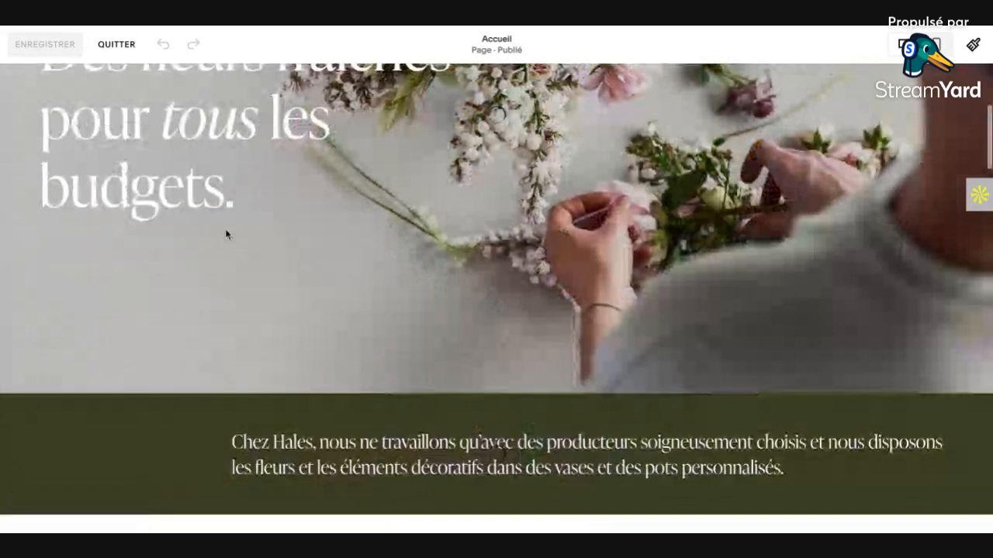
{"action": "scroll", "coordinate": [271, 292], "scroll_direction": "down", "scroll_amount": 2}
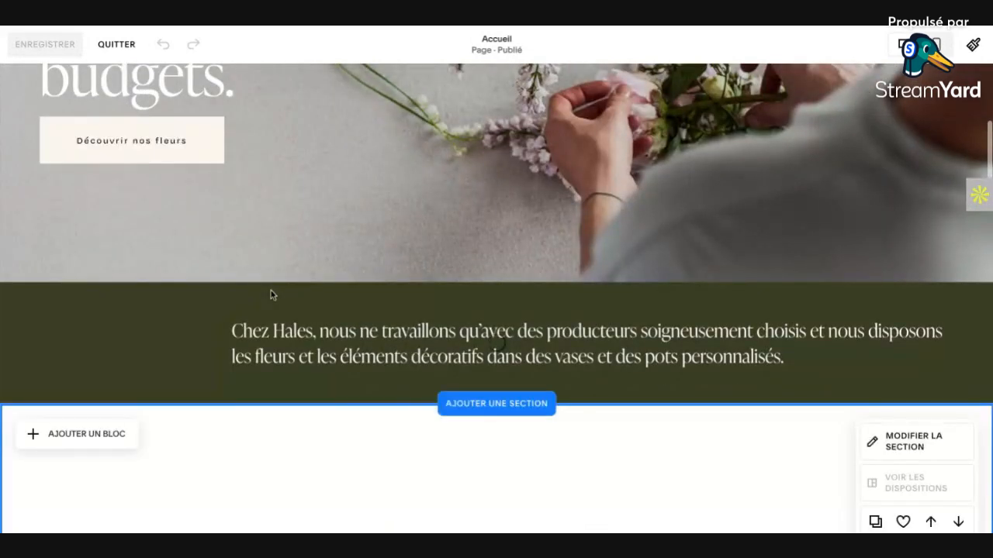
{"action": "scroll", "coordinate": [271, 295], "scroll_direction": "down", "scroll_amount": 1}
{"action": "scroll", "coordinate": [480, 398], "scroll_direction": "down", "scroll_amount": 2}
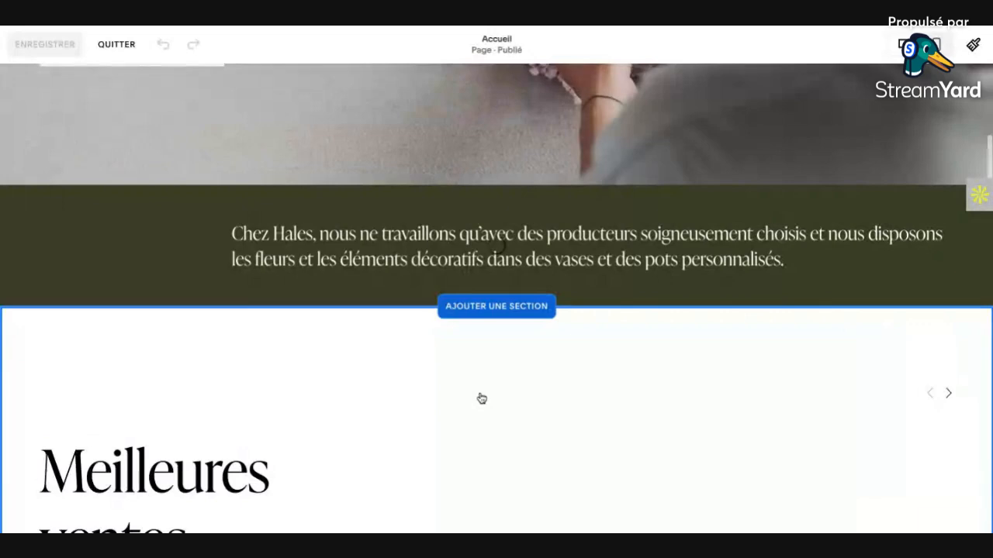
{"action": "scroll", "coordinate": [480, 399], "scroll_direction": "down", "scroll_amount": 5}
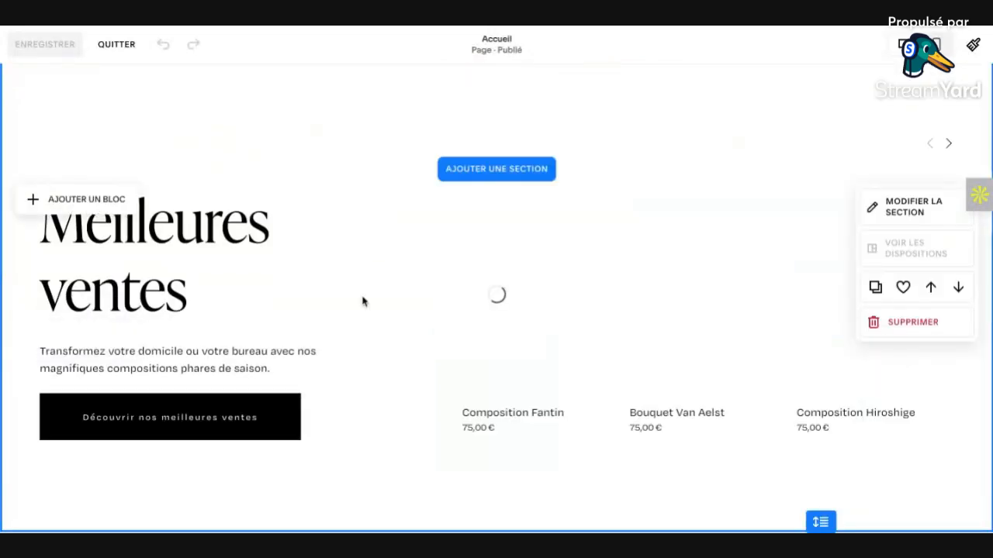
{"action": "scroll", "coordinate": [364, 299], "scroll_direction": "down", "scroll_amount": 1}
{"action": "scroll", "coordinate": [426, 287], "scroll_direction": "up", "scroll_amount": 10}
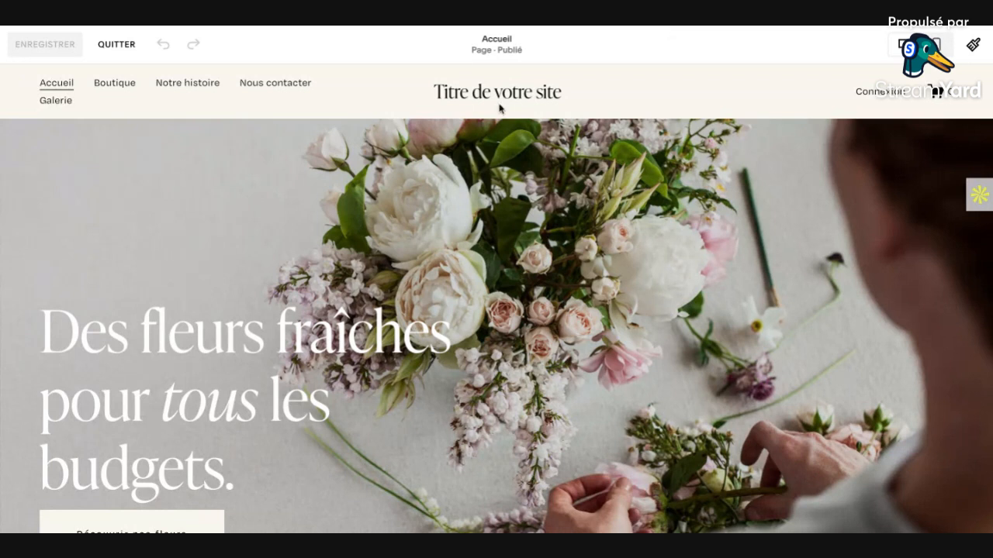
Step: Put the site header into edit mode and select its site title and logo element
{"action": "mouse_move", "coordinate": [501, 99]}
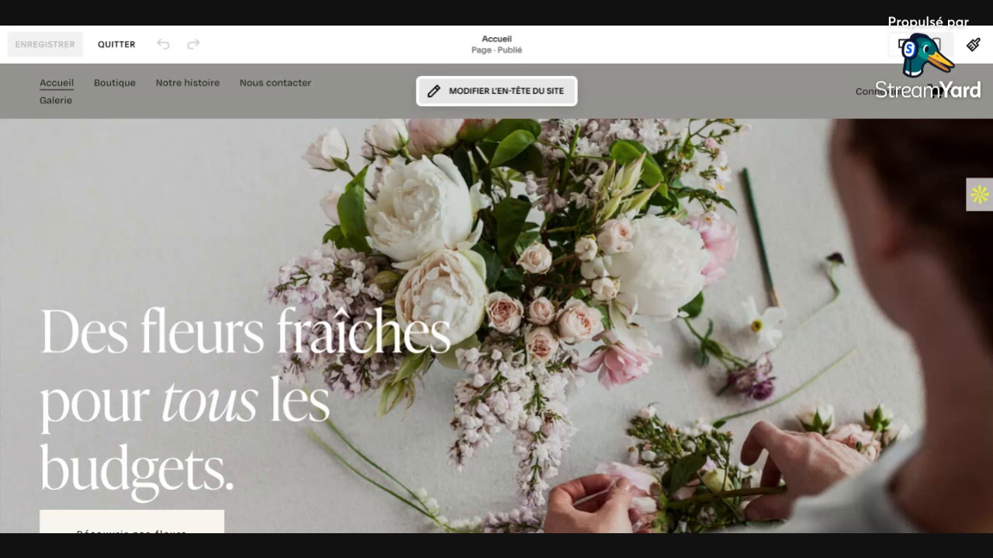
{"action": "left_click", "coordinate": [496, 91]}
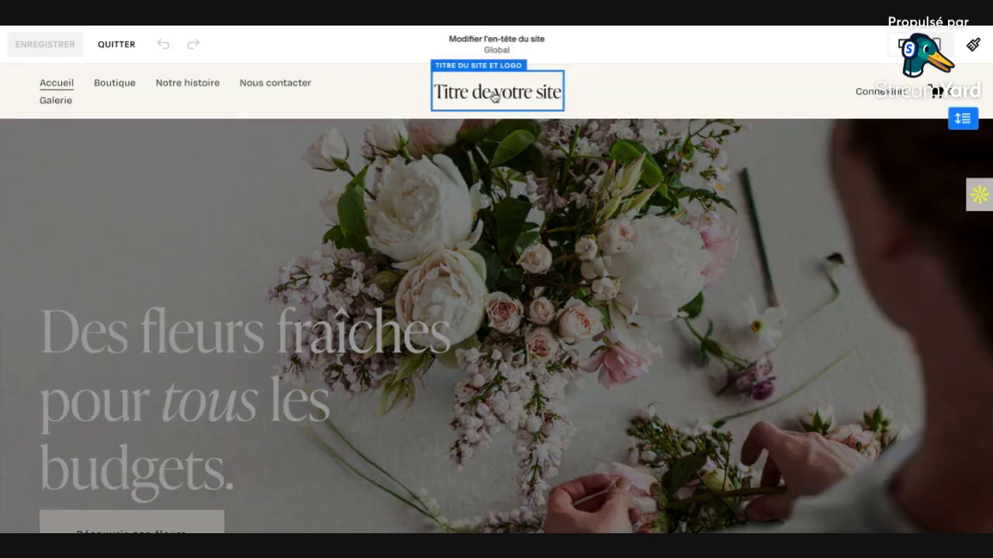
{"action": "mouse_move", "coordinate": [502, 96]}
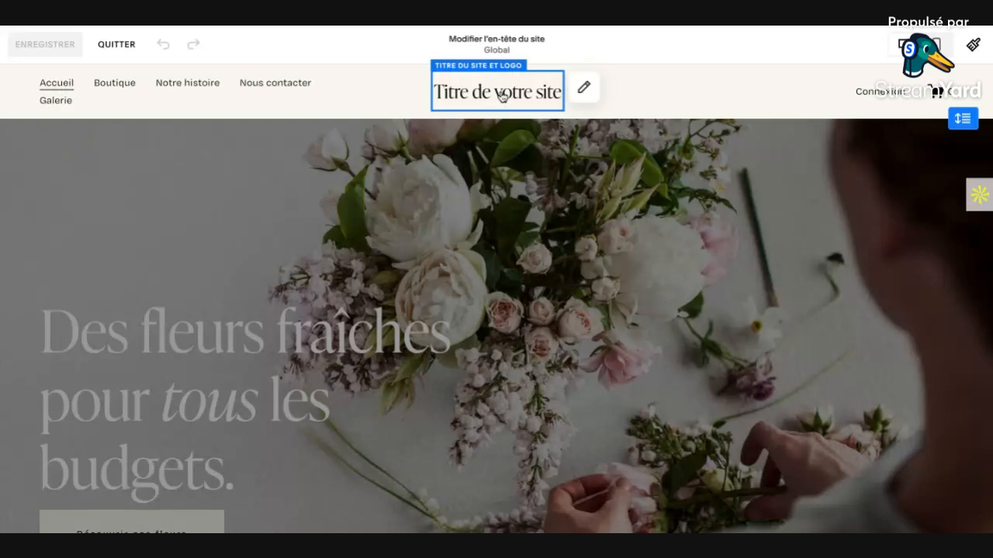
{"action": "left_click", "coordinate": [584, 90]}
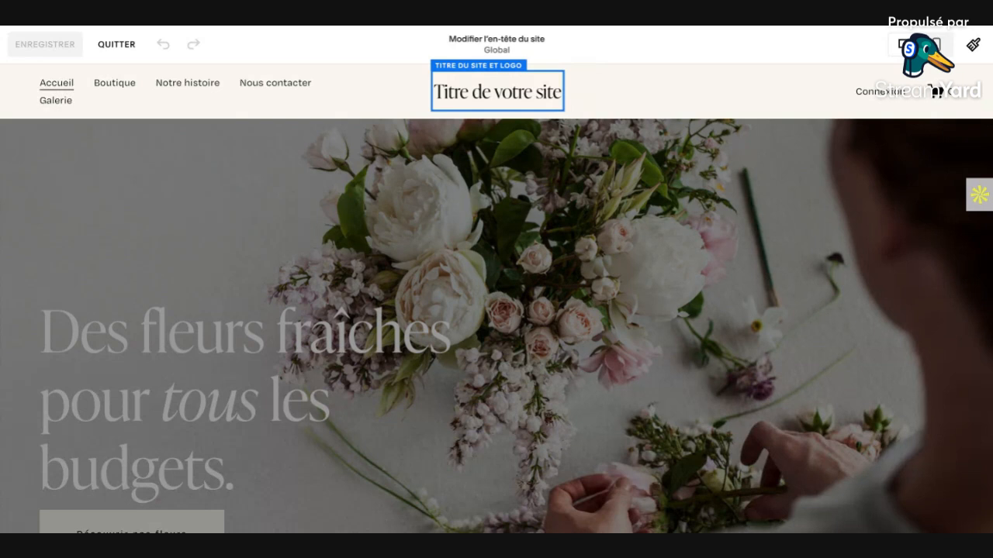
{"action": "key", "text": "Escape"}
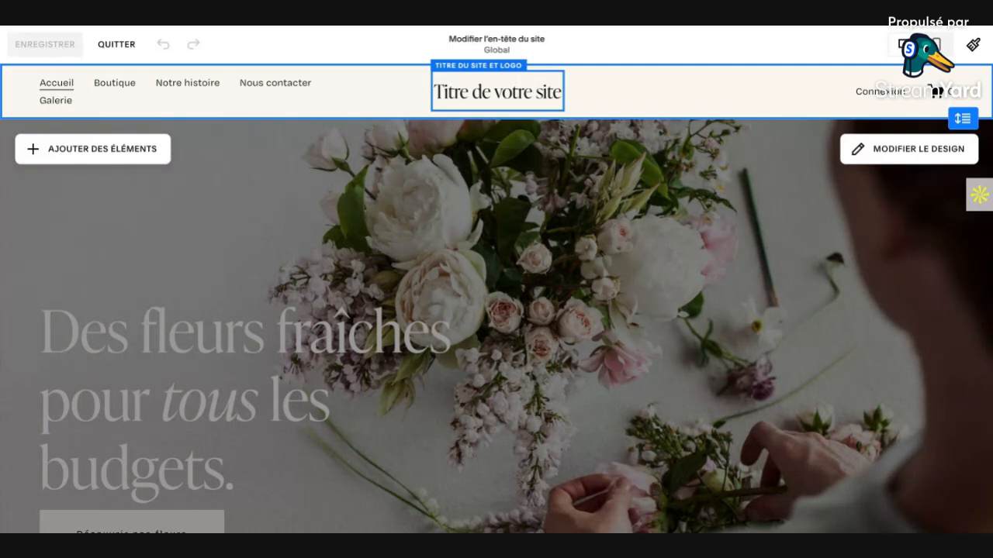
Step: Replace the header's placeholder site title with "MONTREOUMMA"
{"action": "left_click", "coordinate": [498, 92]}
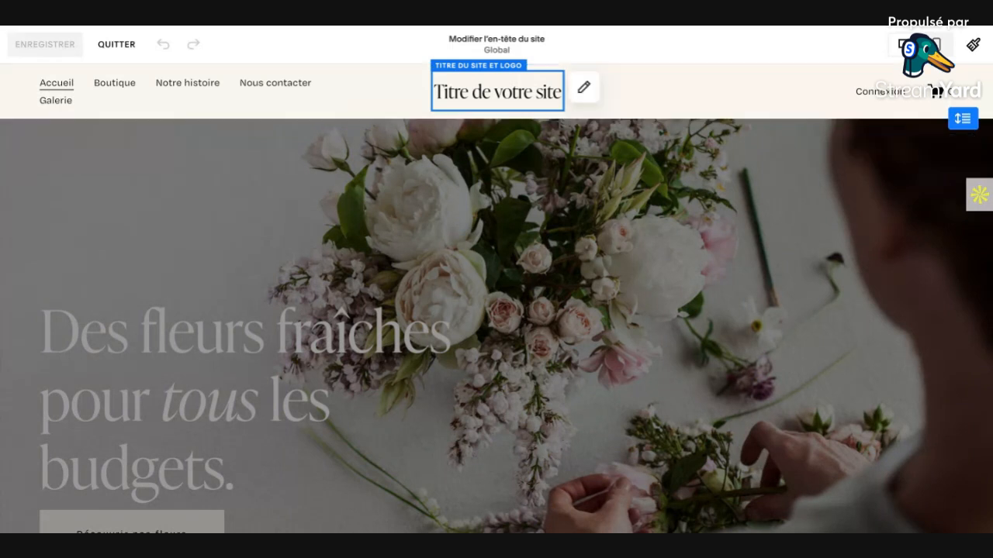
{"action": "left_click", "coordinate": [586, 90]}
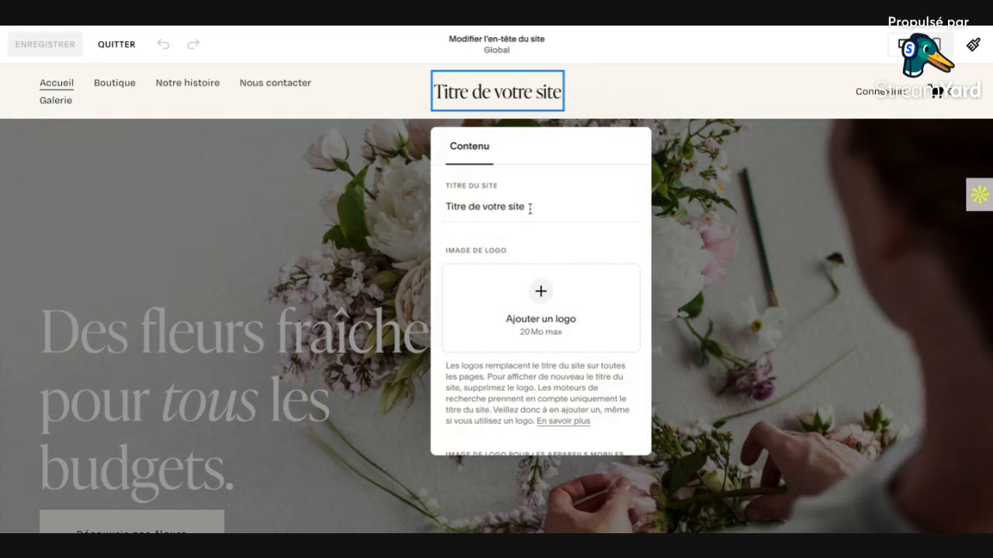
{"action": "left_click", "coordinate": [530, 208]}
{"action": "key", "text": "ctrl+a"}
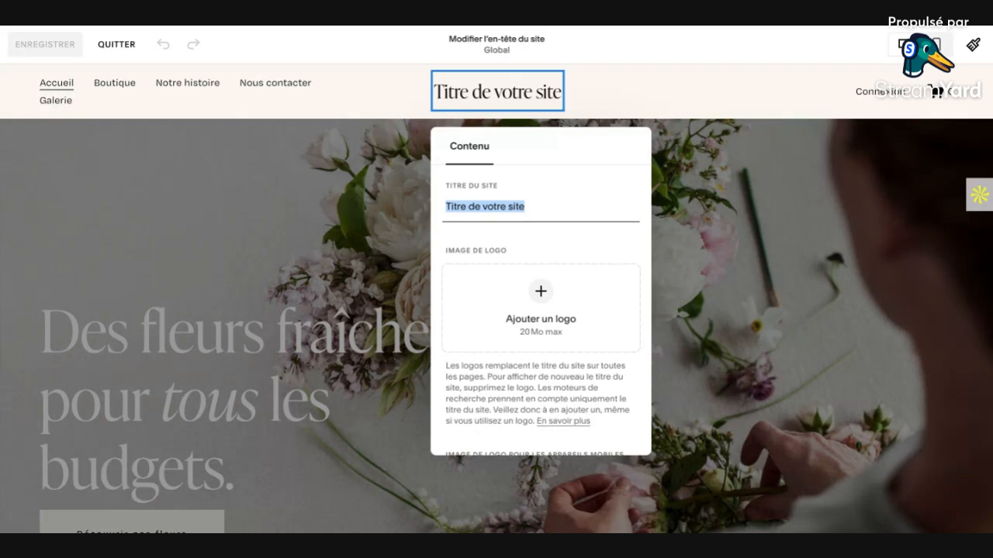
{"action": "type", "text": "M"}
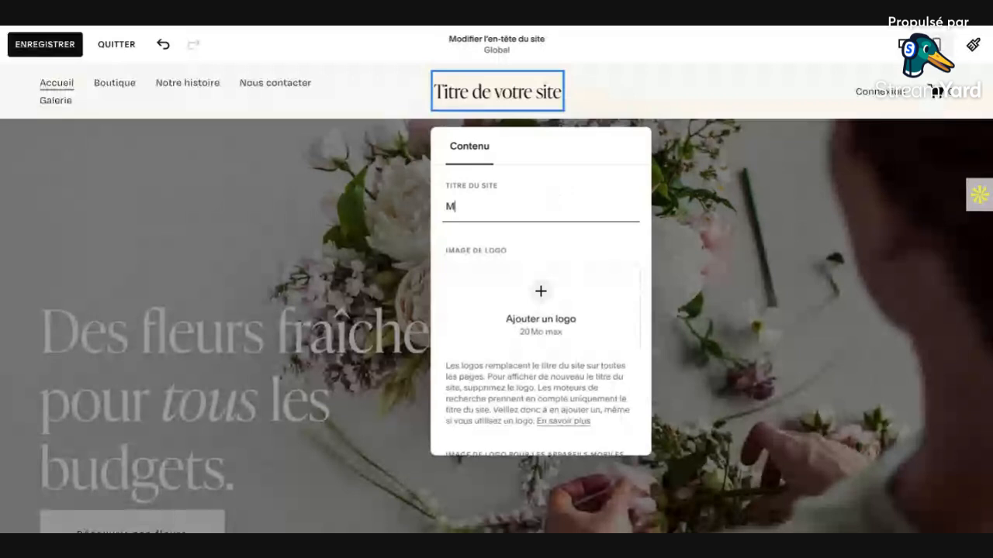
{"action": "type", "text": "ONTRE"}
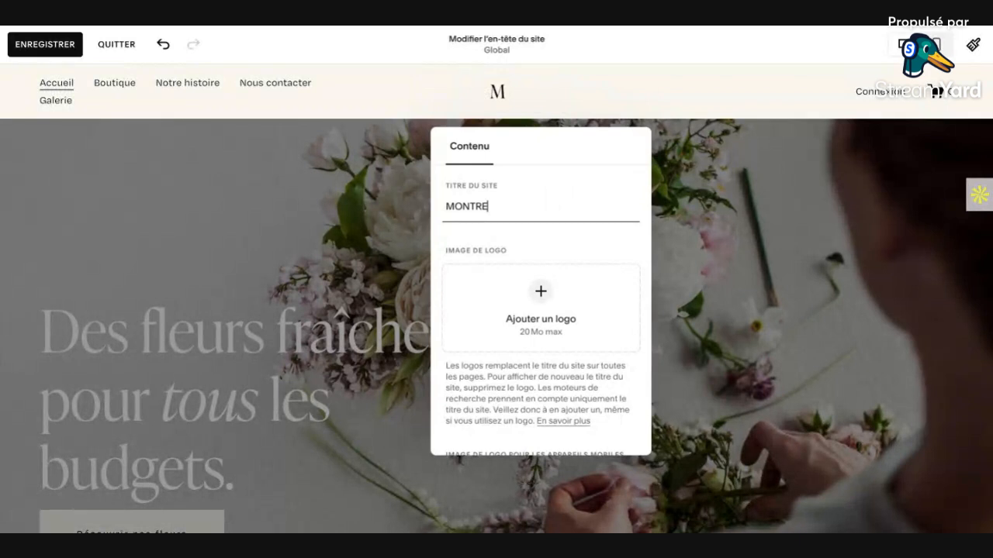
{"action": "type", "text": "OUMMA"}
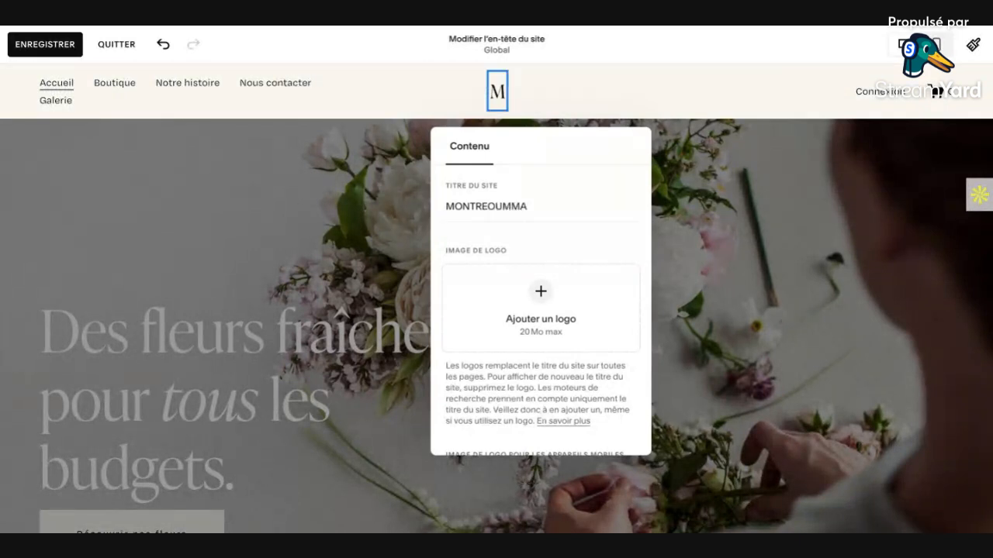
Step: Review the desktop and mobile logo image options in the site title settings, and close the settings
{"action": "scroll", "coordinate": [541, 310], "scroll_direction": "down", "scroll_amount": 3}
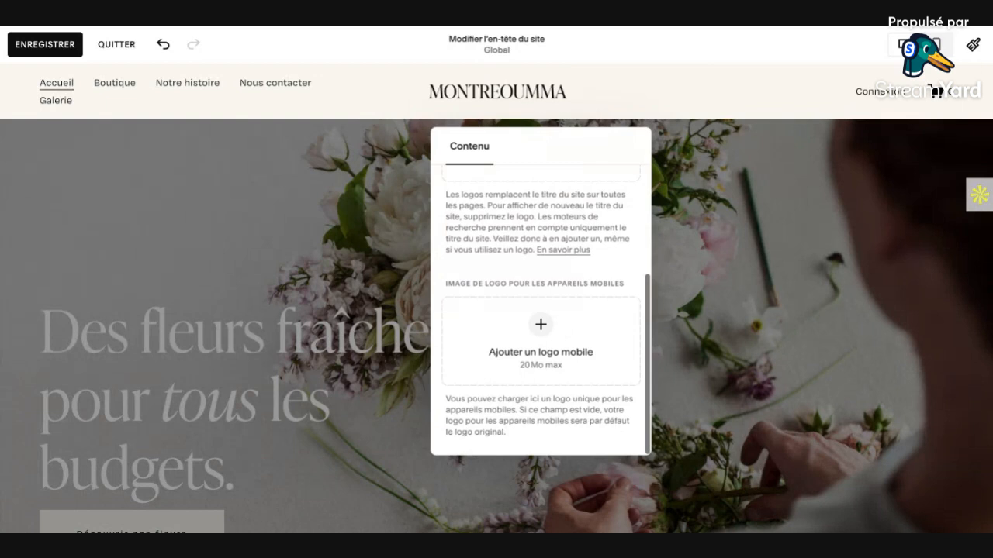
{"action": "scroll", "coordinate": [541, 310], "scroll_direction": "up", "scroll_amount": 3}
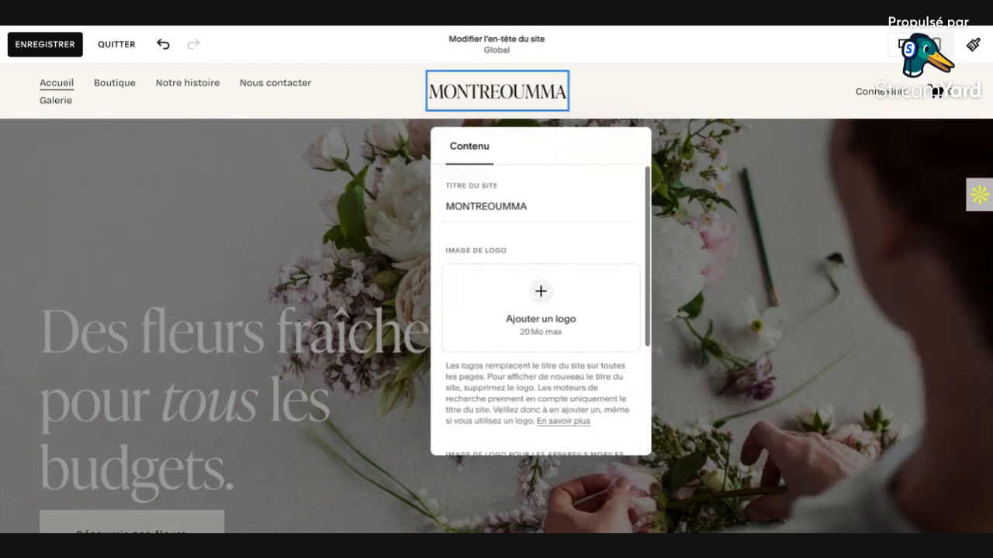
{"action": "scroll", "coordinate": [540, 310], "scroll_direction": "down", "scroll_amount": 1}
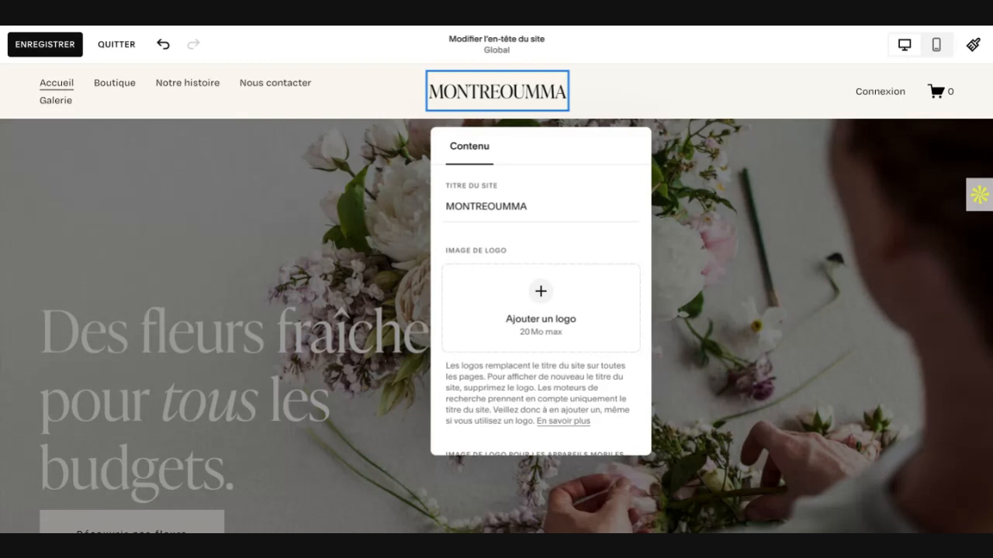
{"action": "left_click", "coordinate": [528, 207]}
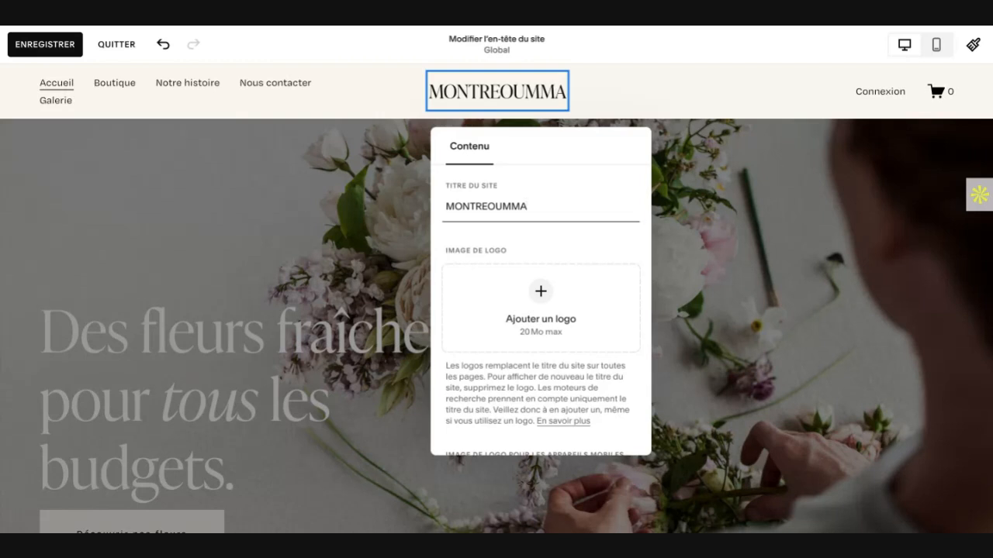
{"action": "left_click", "coordinate": [318, 209]}
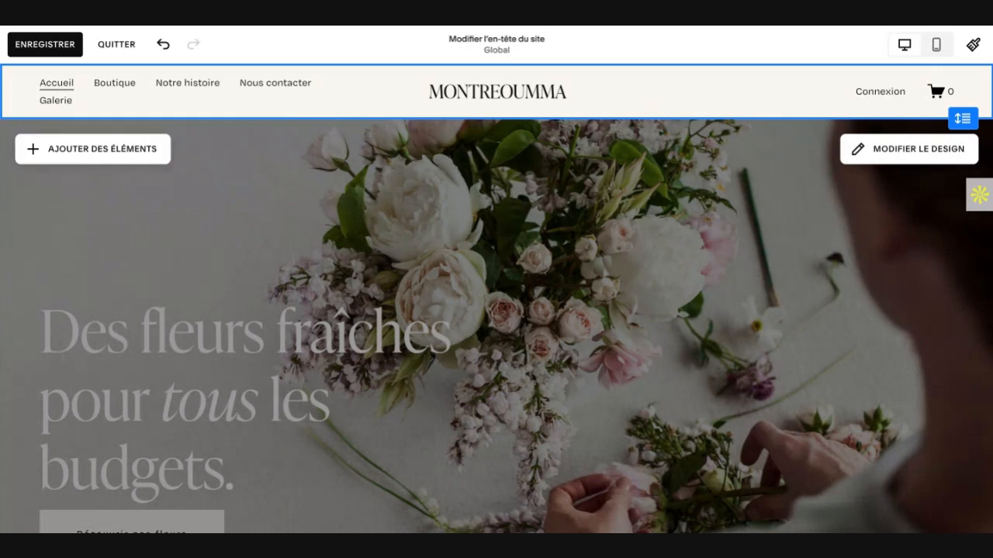
Step: Save the site header changes and exit the page editor
{"action": "scroll", "coordinate": [496, 297], "scroll_direction": "down", "scroll_amount": 1}
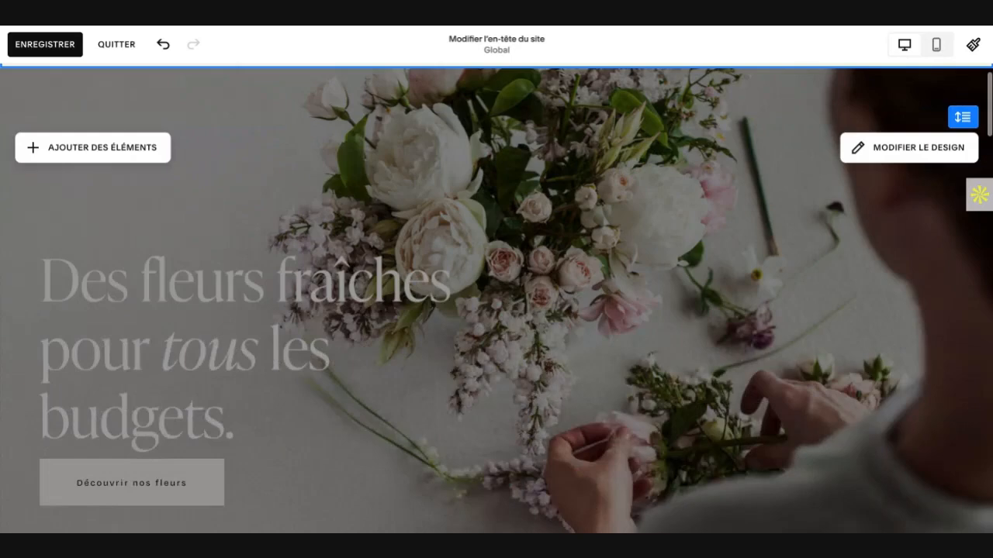
{"action": "scroll", "coordinate": [497, 298], "scroll_direction": "down", "scroll_amount": 10}
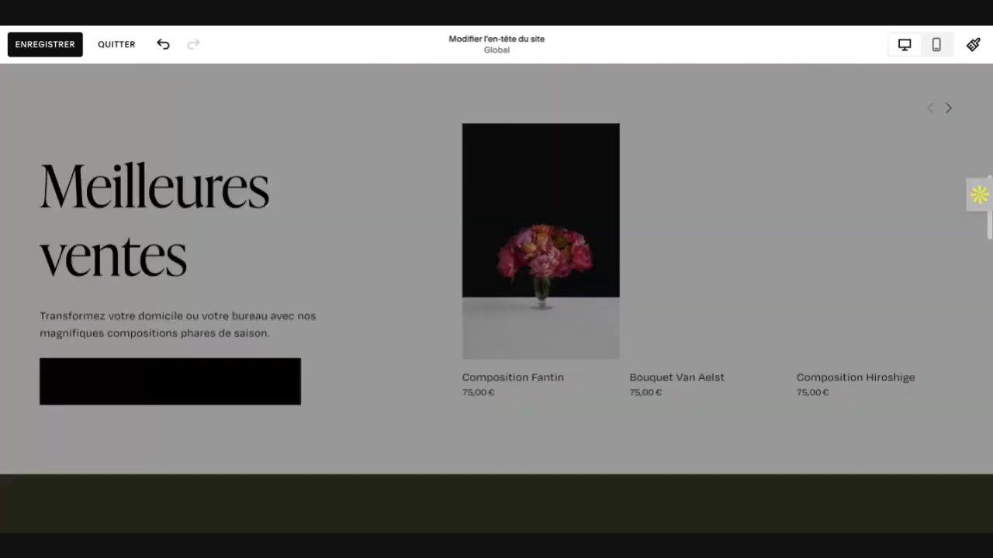
{"action": "scroll", "coordinate": [497, 298], "scroll_direction": "up", "scroll_amount": 10}
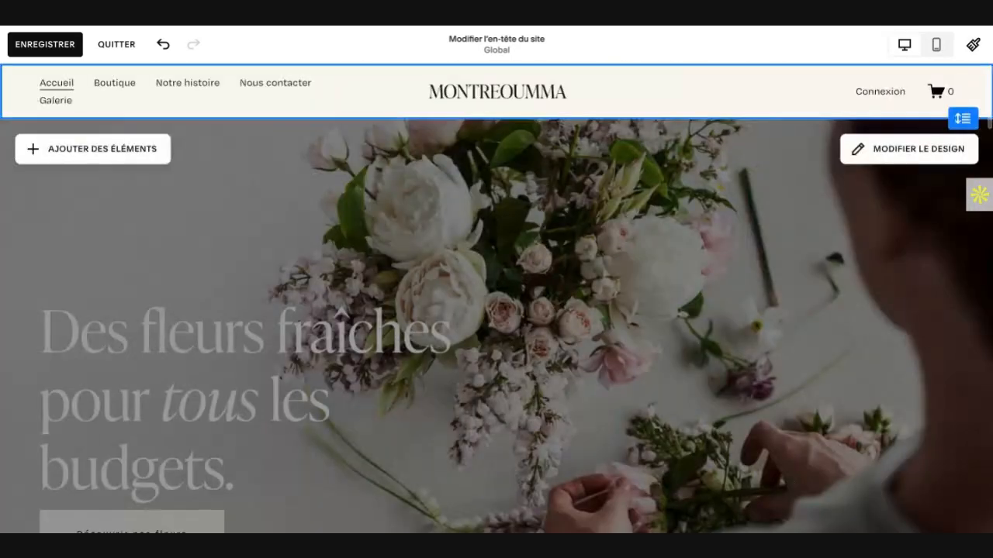
{"action": "left_click", "coordinate": [41, 47]}
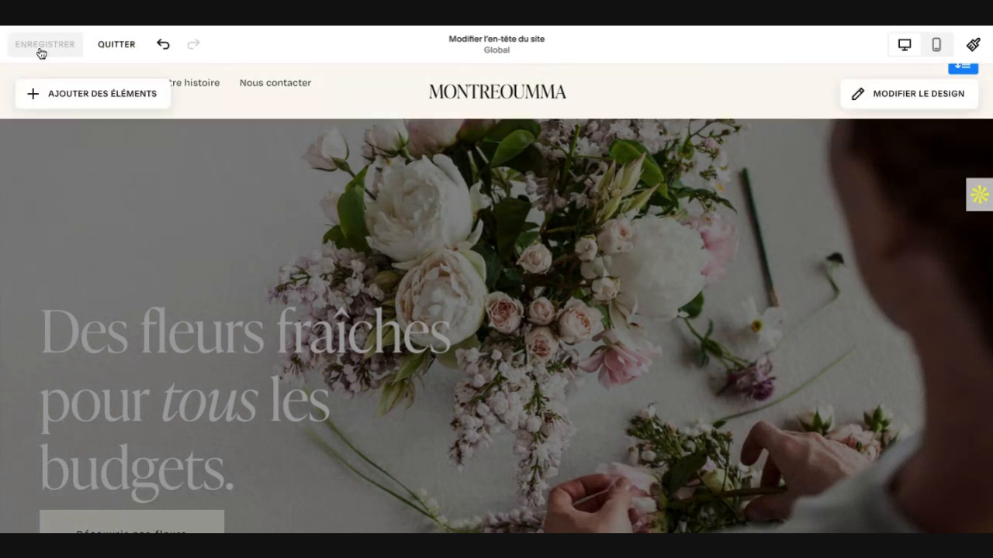
{"action": "left_click", "coordinate": [116, 46]}
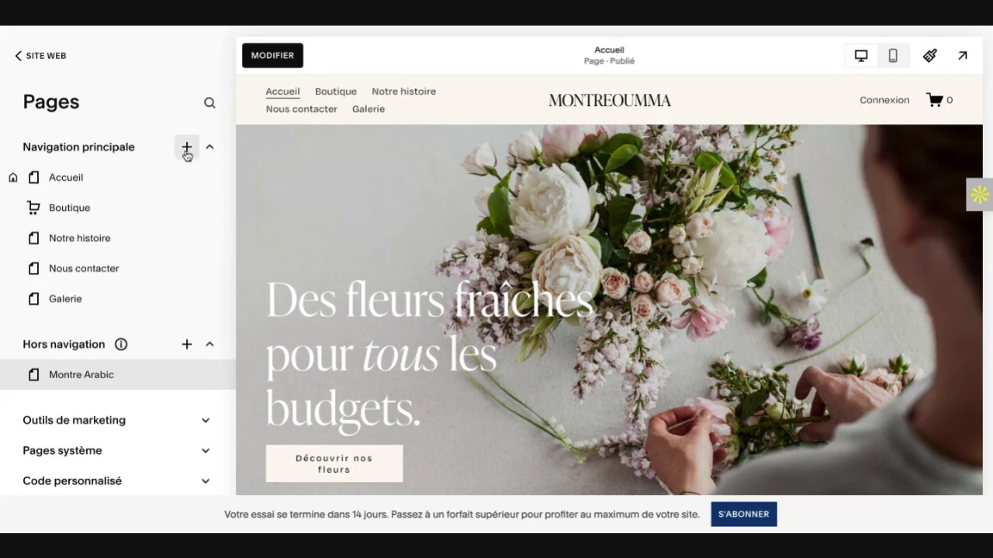
Step: Add a blank page named "Home" to the main navigation and open it for editing
{"action": "left_click", "coordinate": [186, 154]}
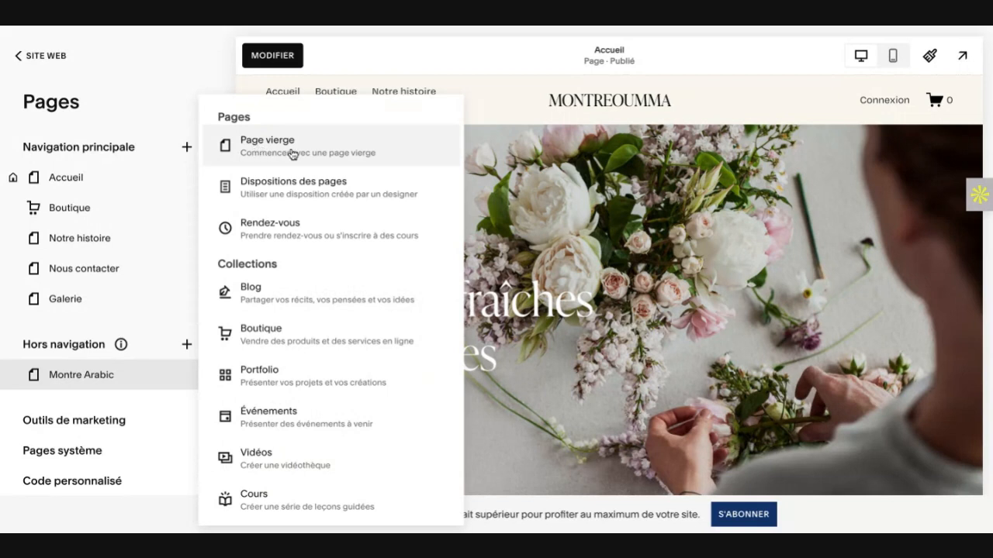
{"action": "left_click", "coordinate": [293, 154]}
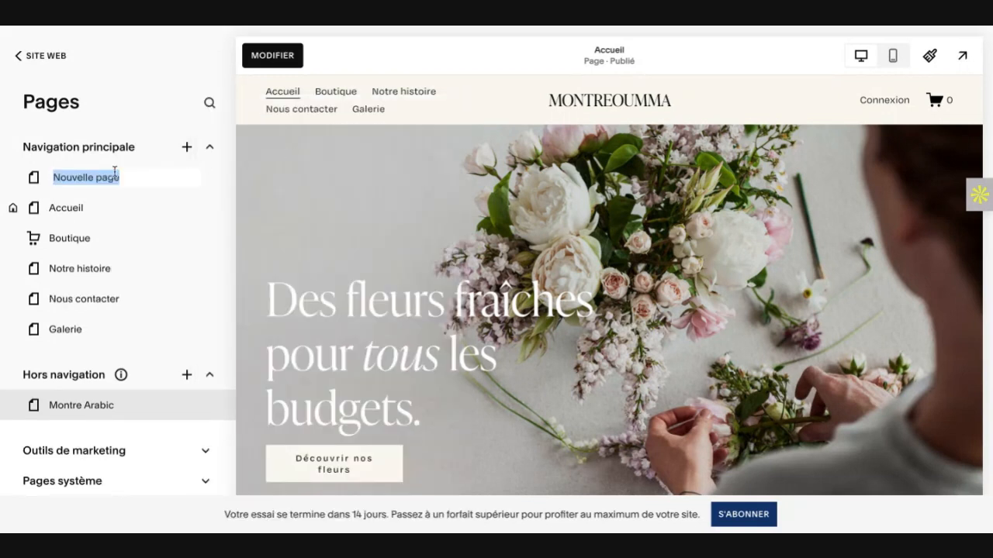
{"action": "type", "text": "A"}
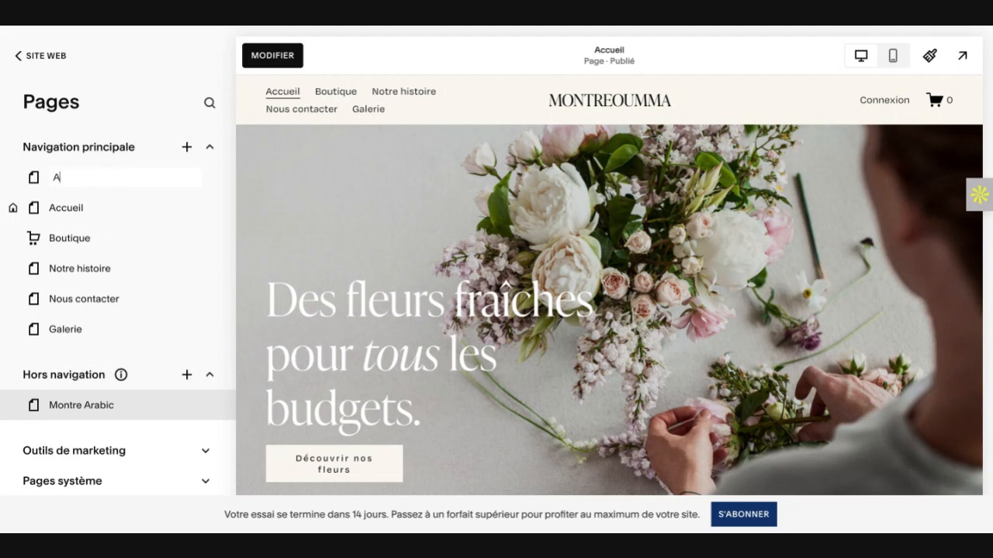
{"action": "key", "text": "BackSpace"}
{"action": "type", "text": "Home"}
{"action": "left_click", "coordinate": [97, 178]}
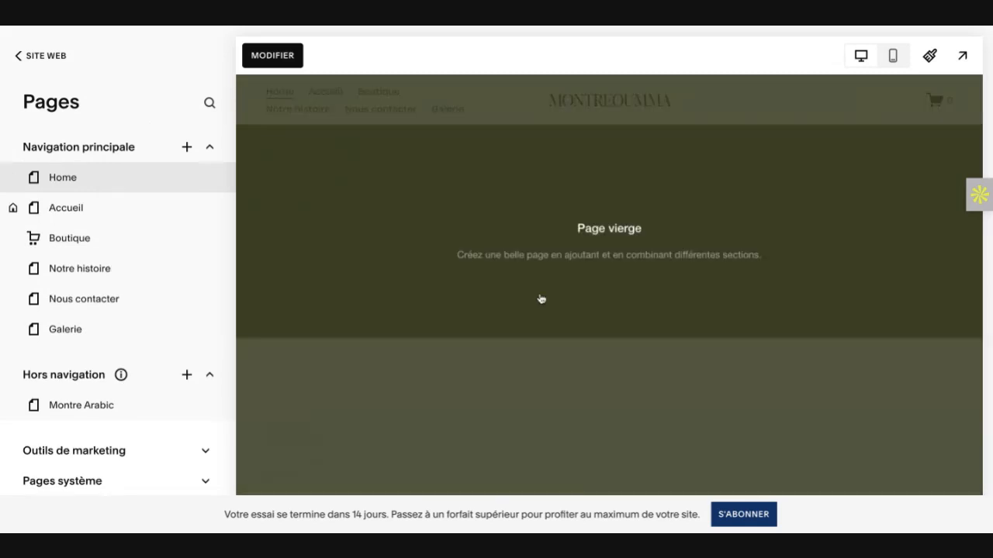
{"action": "left_click", "coordinate": [285, 62]}
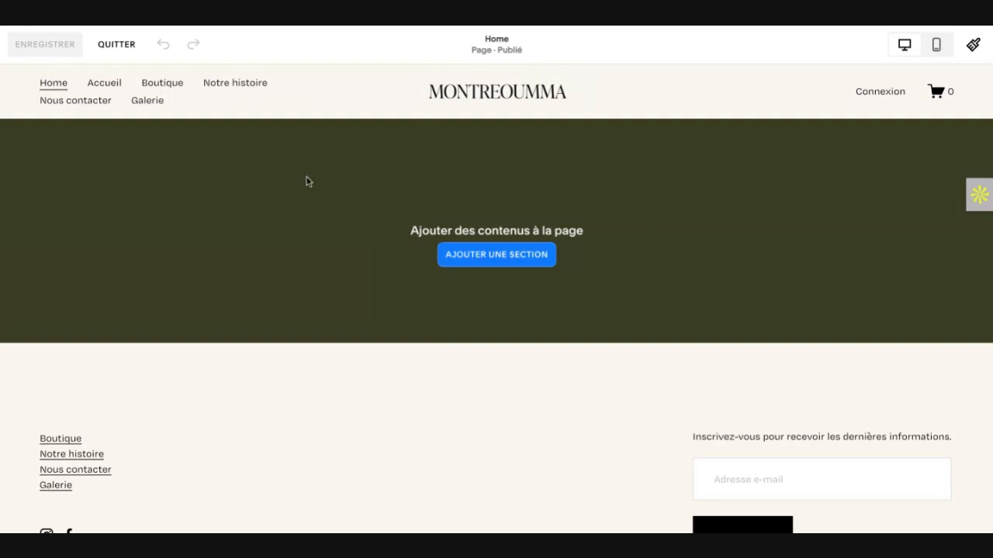
Step: Examine the ready-made Intro section layouts offered for the Home page, and close the section picker
{"action": "left_click", "coordinate": [507, 262]}
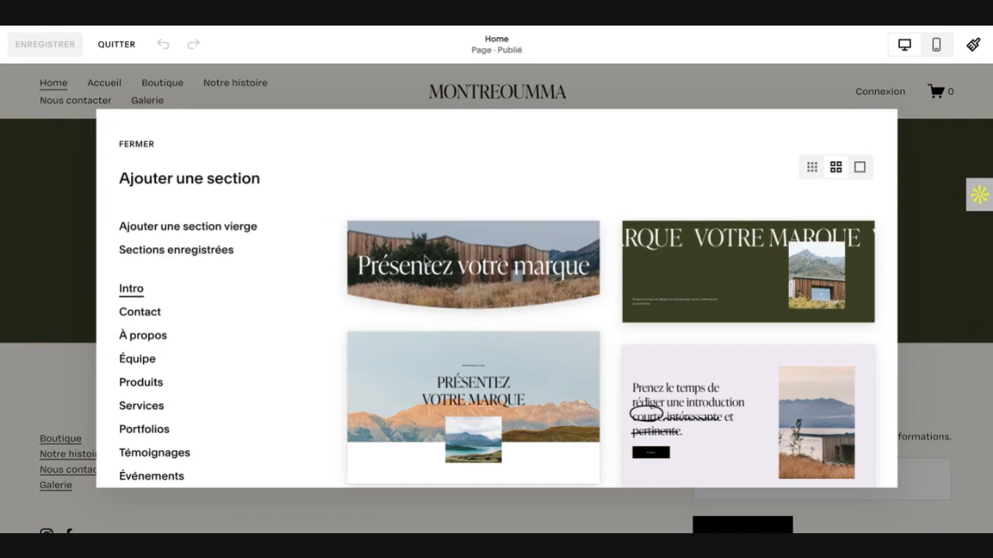
{"action": "scroll", "coordinate": [452, 283], "scroll_direction": "down", "scroll_amount": 1}
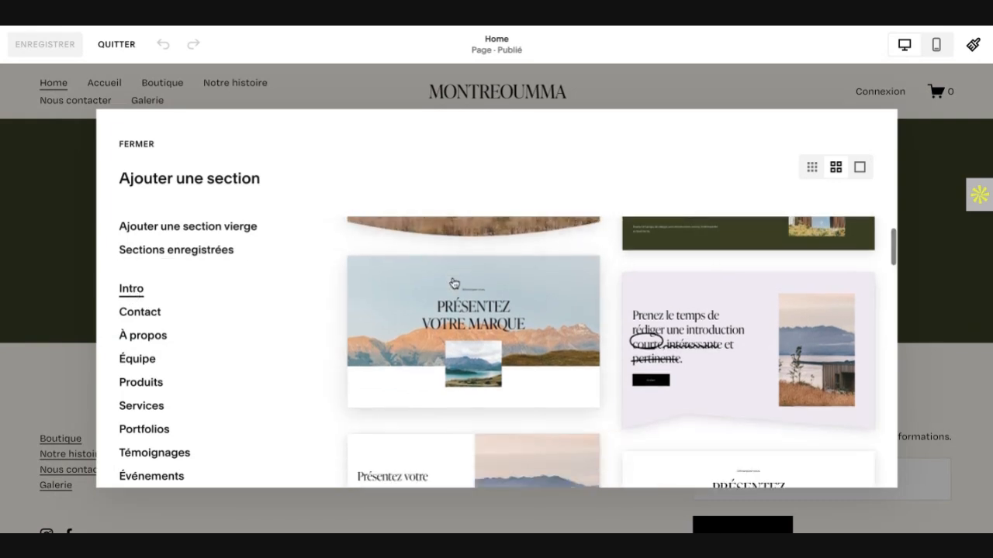
{"action": "scroll", "coordinate": [587, 337], "scroll_direction": "down", "scroll_amount": 2}
{"action": "scroll", "coordinate": [604, 370], "scroll_direction": "down", "scroll_amount": 5}
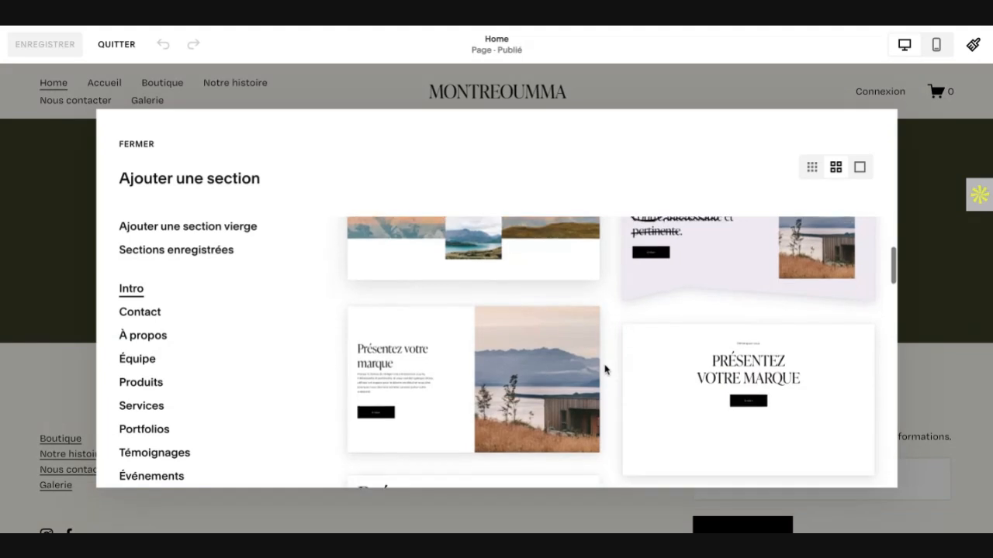
{"action": "scroll", "coordinate": [604, 369], "scroll_direction": "down", "scroll_amount": 2}
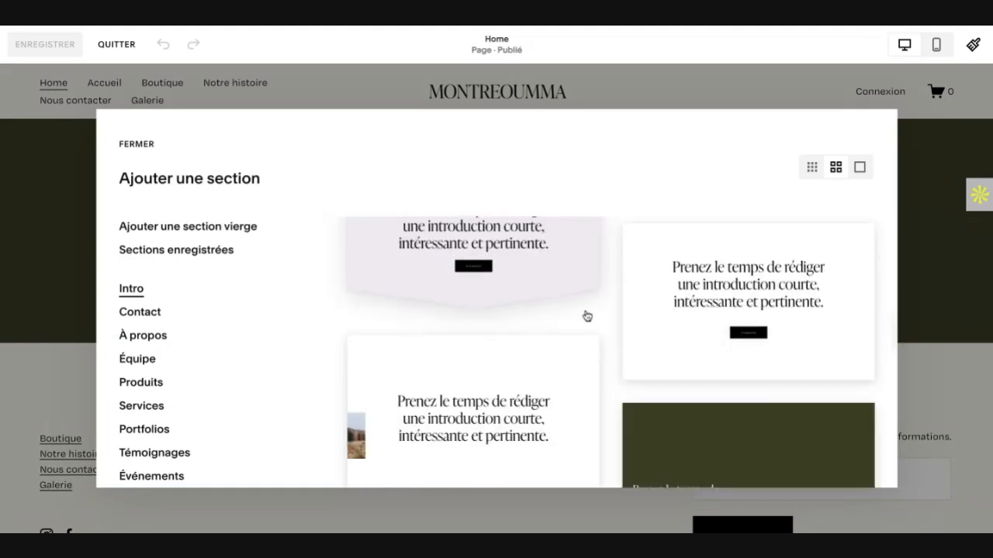
{"action": "scroll", "coordinate": [586, 315], "scroll_direction": "down", "scroll_amount": 2}
{"action": "scroll", "coordinate": [587, 316], "scroll_direction": "down", "scroll_amount": 3}
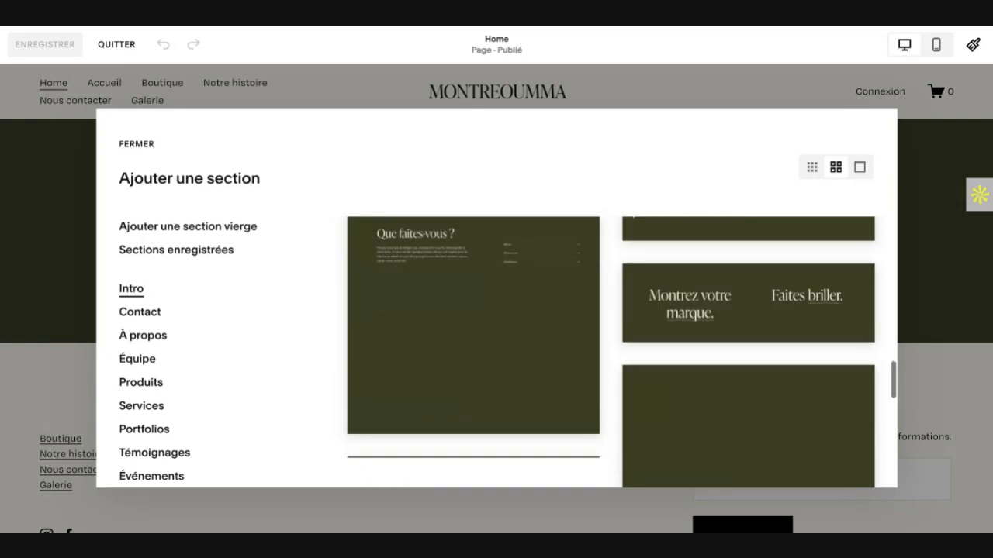
{"action": "scroll", "coordinate": [587, 317], "scroll_direction": "down", "scroll_amount": 2}
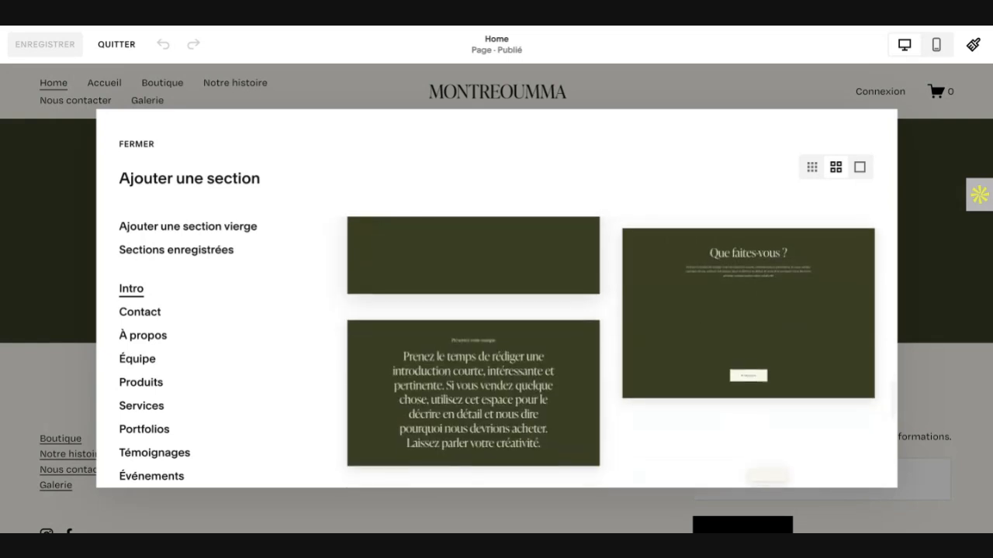
{"action": "scroll", "coordinate": [587, 317], "scroll_direction": "up", "scroll_amount": 9}
{"action": "scroll", "coordinate": [587, 316], "scroll_direction": "up", "scroll_amount": 7}
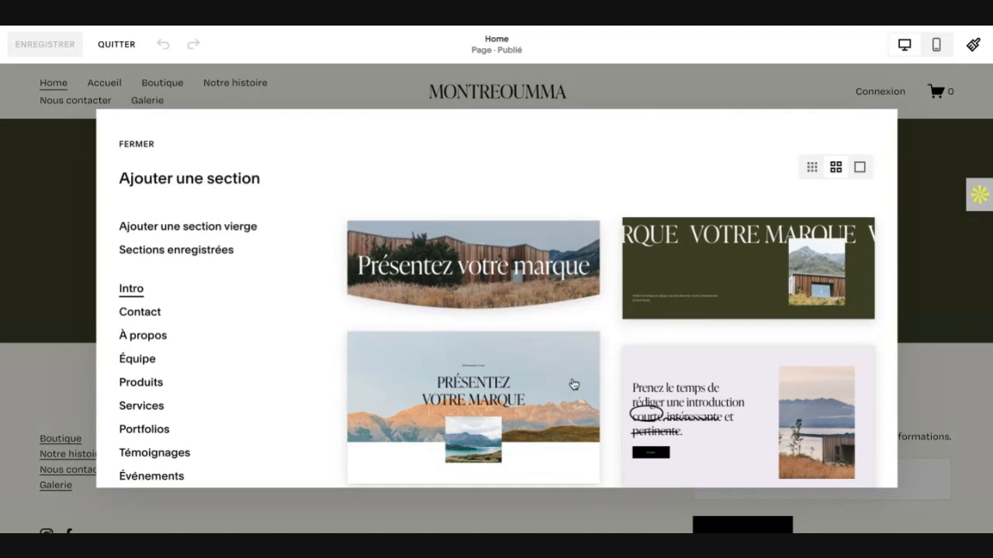
{"action": "scroll", "coordinate": [545, 392], "scroll_direction": "down", "scroll_amount": 1}
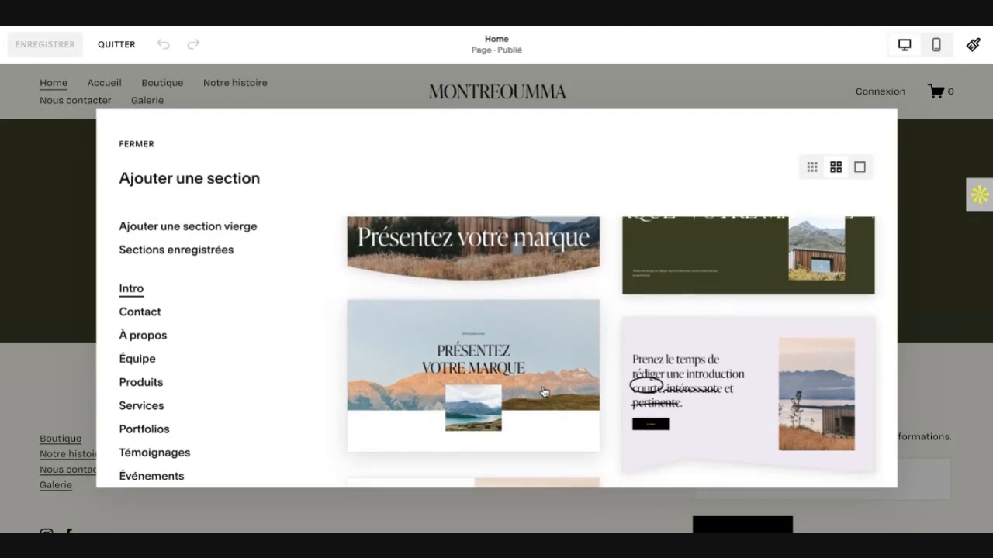
{"action": "scroll", "coordinate": [609, 352], "scroll_direction": "up", "scroll_amount": 1}
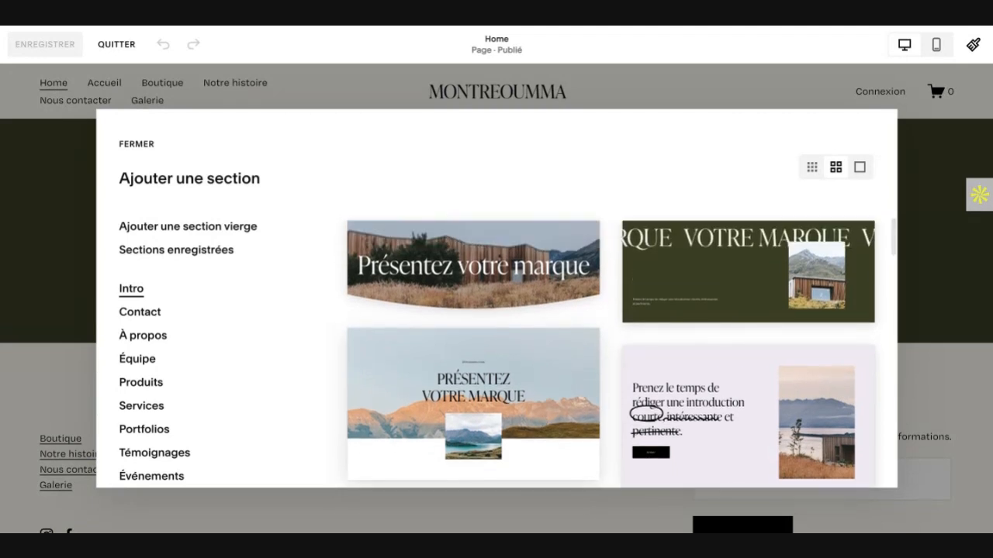
{"action": "scroll", "coordinate": [510, 394], "scroll_direction": "down", "scroll_amount": 5}
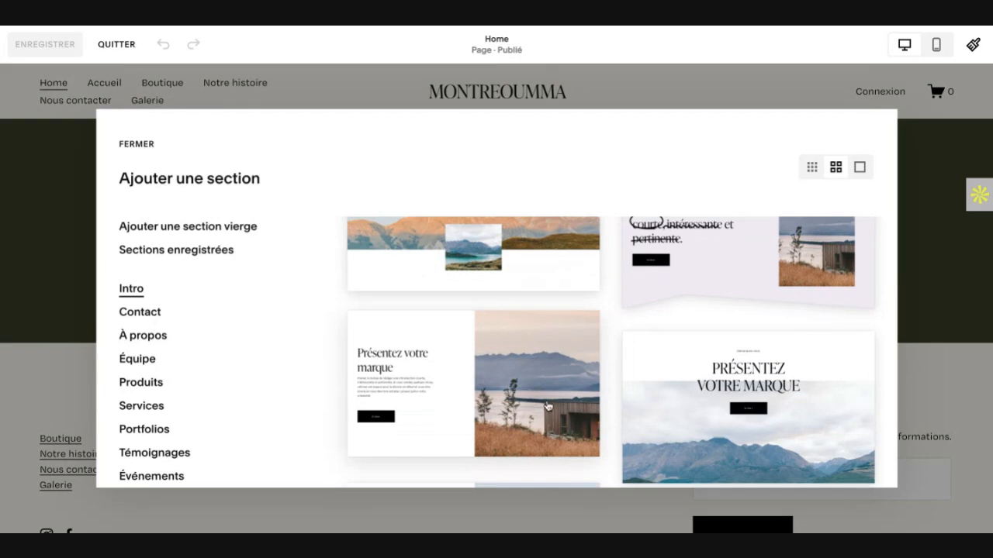
{"action": "scroll", "coordinate": [548, 405], "scroll_direction": "up", "scroll_amount": 5}
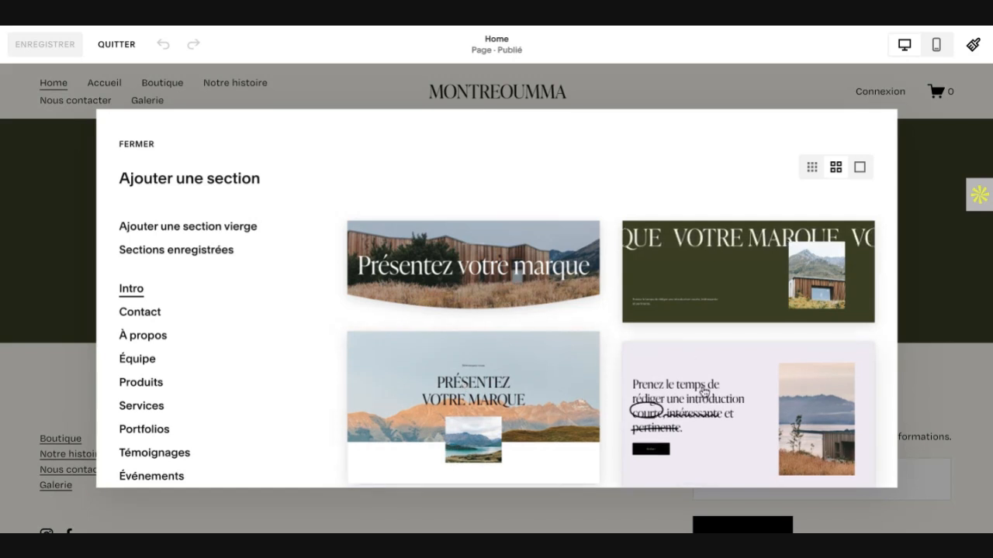
{"action": "scroll", "coordinate": [704, 392], "scroll_direction": "down", "scroll_amount": 1}
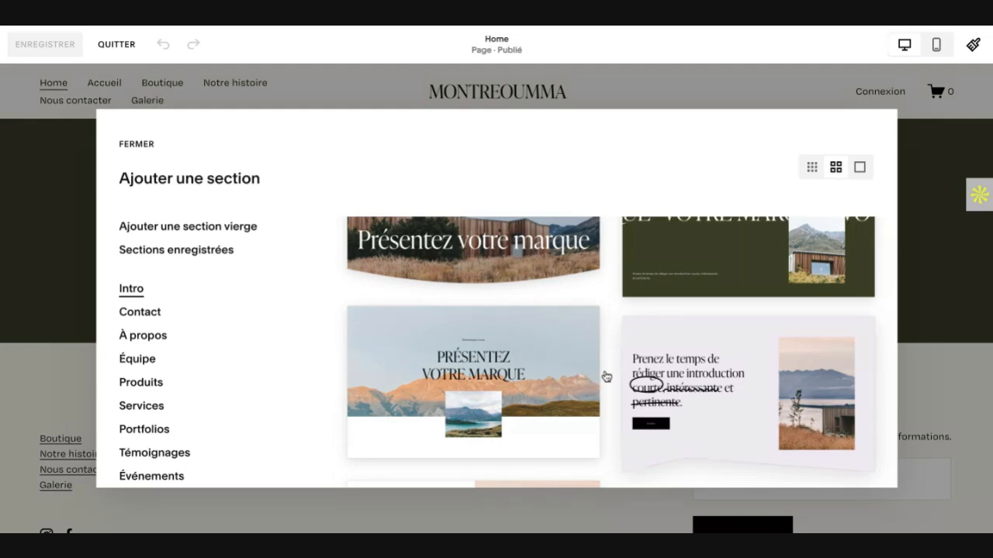
{"action": "scroll", "coordinate": [608, 375], "scroll_direction": "up", "scroll_amount": 1}
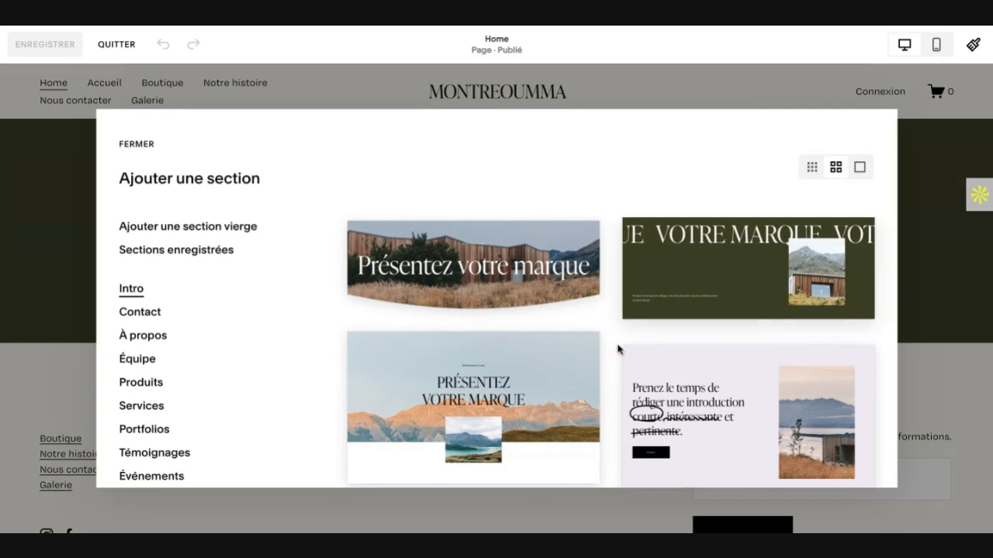
{"action": "scroll", "coordinate": [619, 350], "scroll_direction": "down", "scroll_amount": 1}
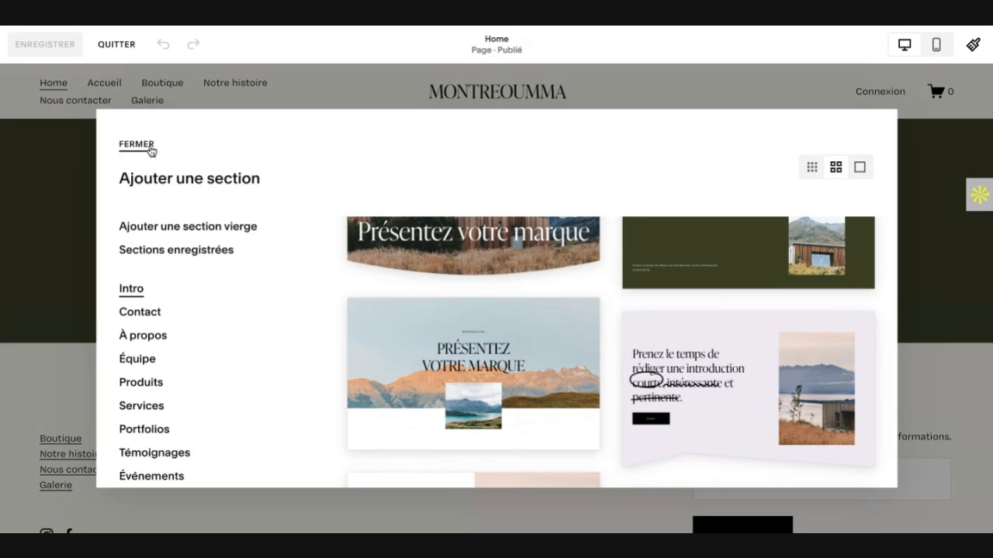
{"action": "left_click", "coordinate": [58, 195]}
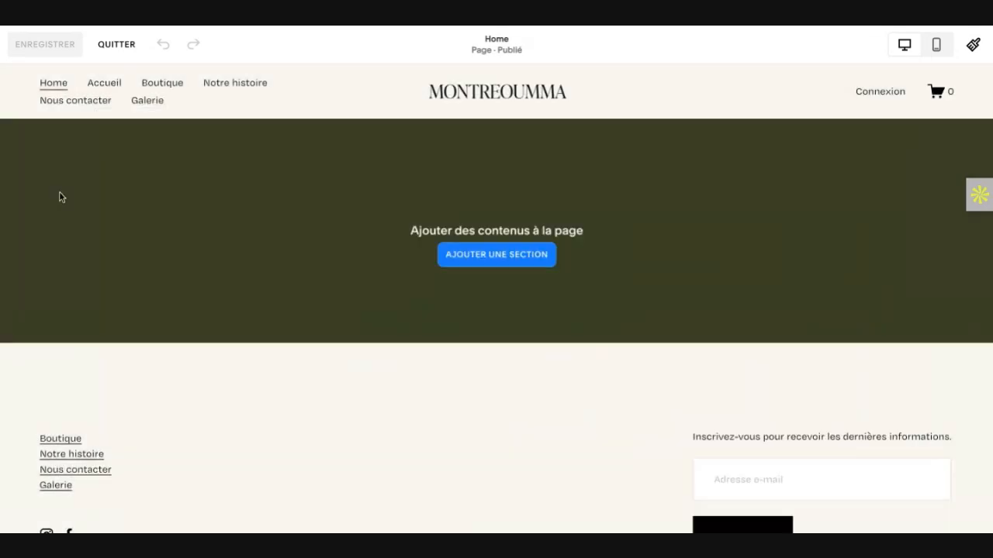
Step: Add a blank section to the Home page and open its section settings
{"action": "left_click", "coordinate": [479, 256]}
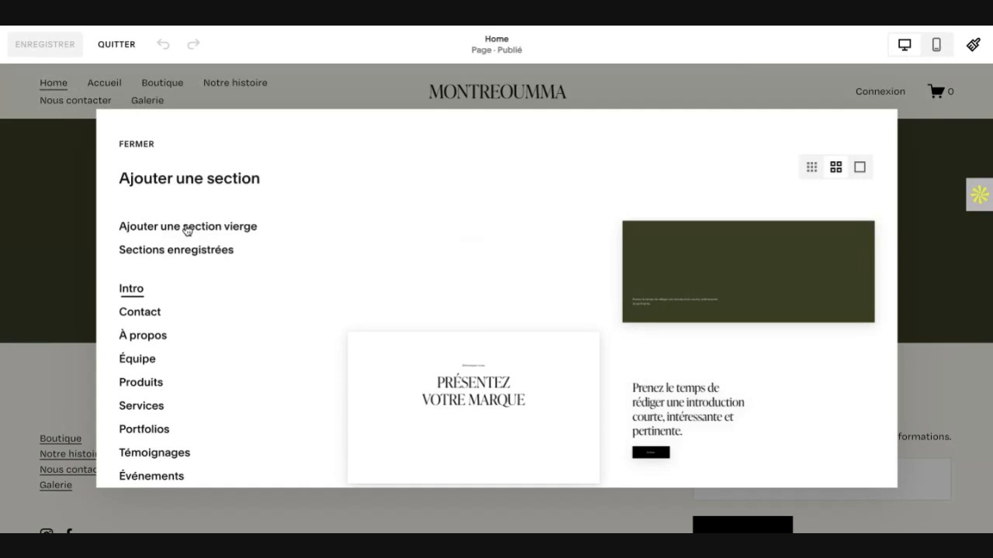
{"action": "left_click", "coordinate": [186, 226]}
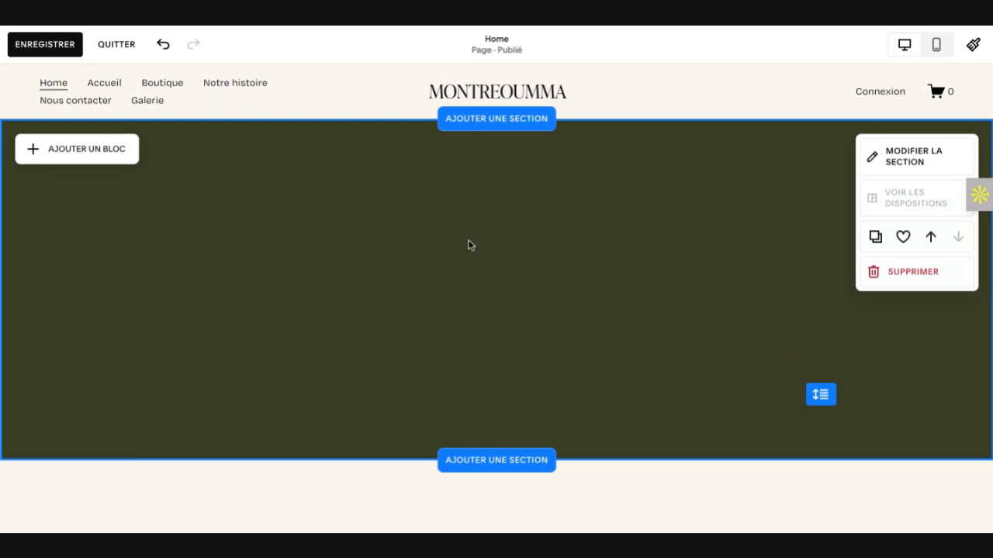
{"action": "left_click", "coordinate": [918, 157]}
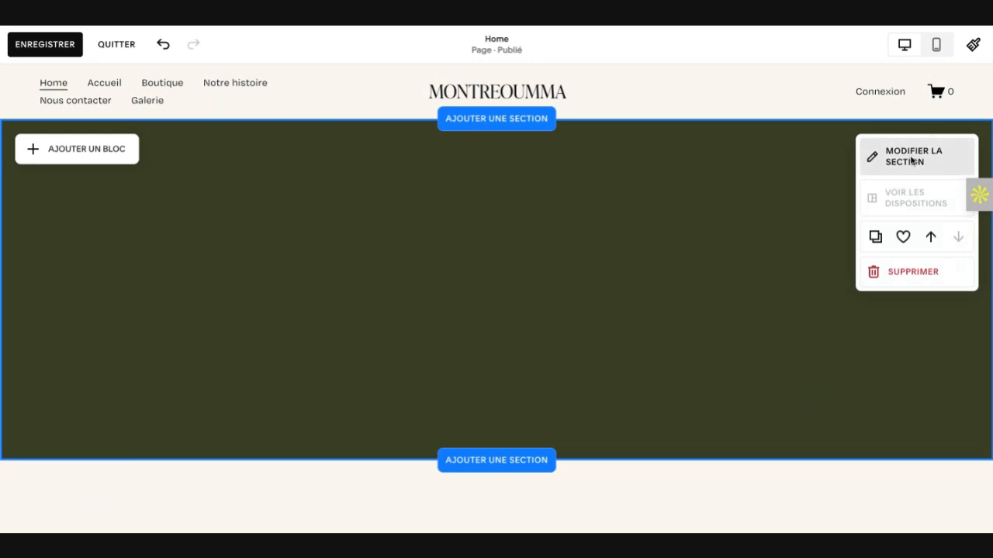
{"action": "left_click", "coordinate": [912, 159]}
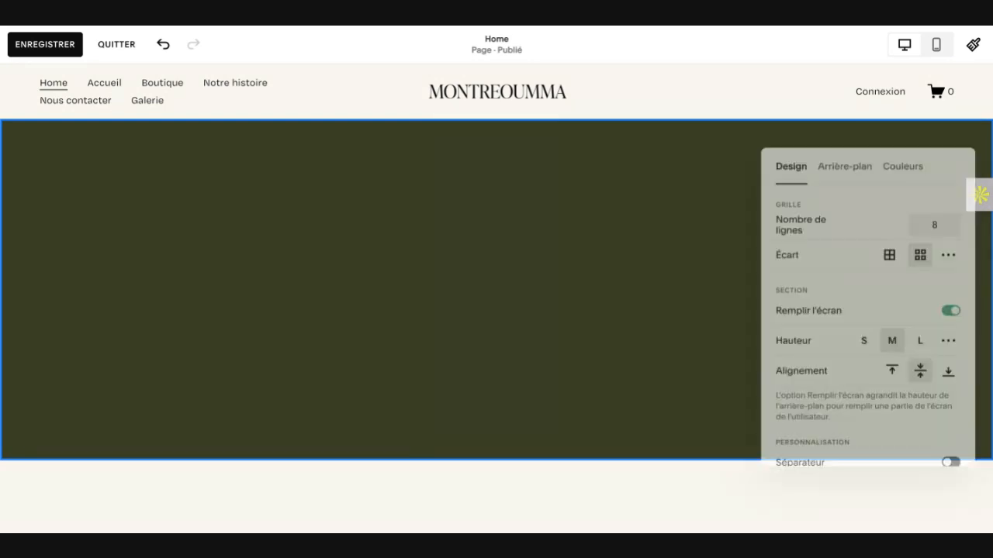
Step: Begin adding a background image to the blank section and open the collection of stock backgrounds
{"action": "left_click", "coordinate": [841, 160]}
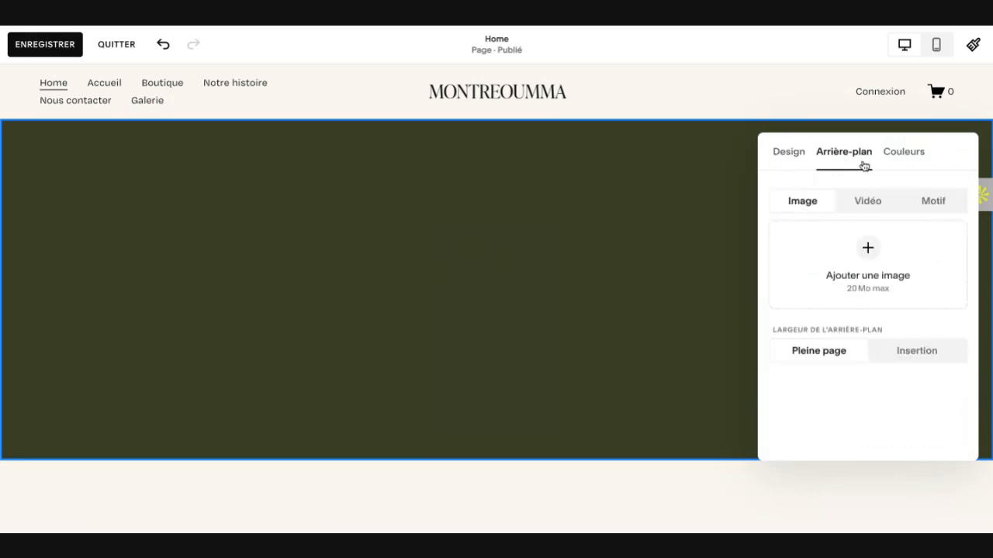
{"action": "left_click", "coordinate": [867, 250]}
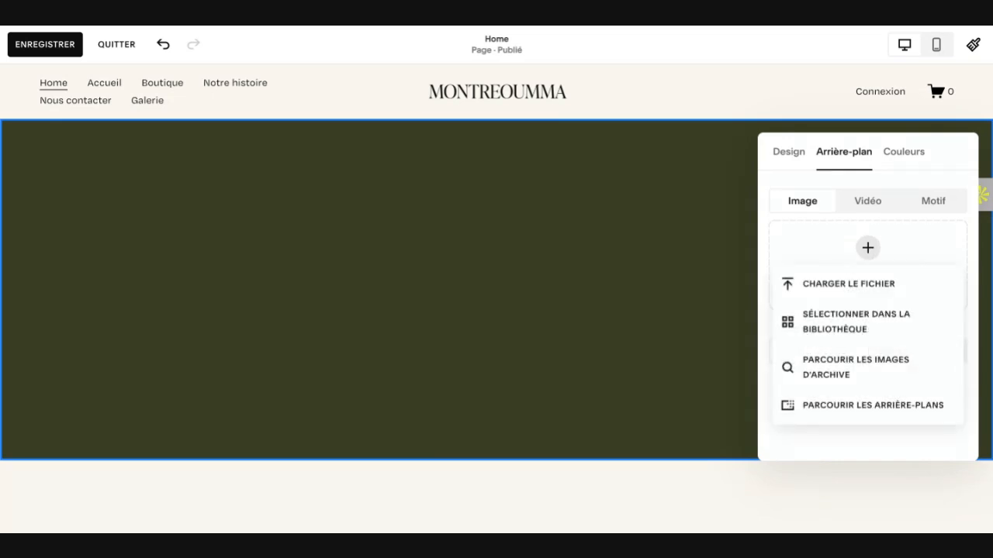
{"action": "left_click", "coordinate": [851, 324]}
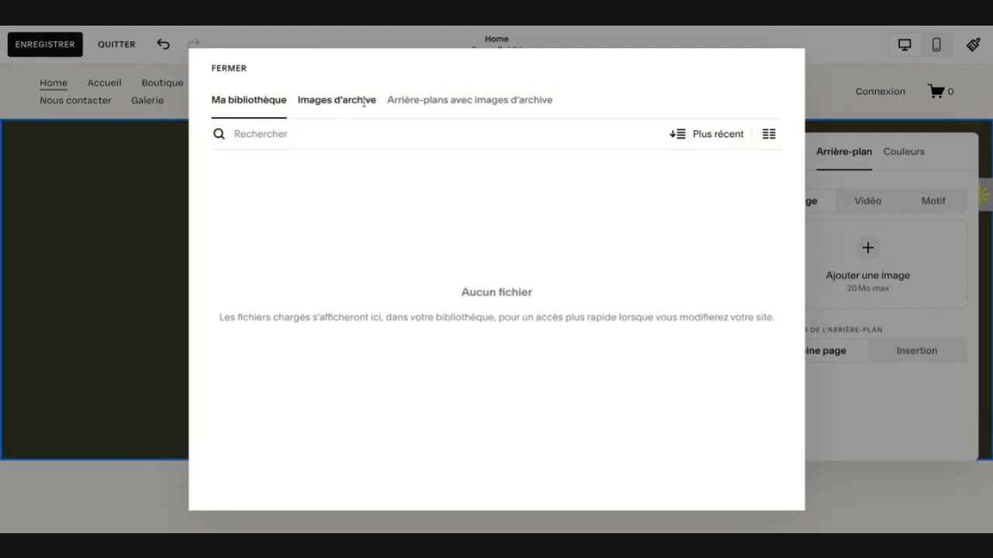
{"action": "left_click", "coordinate": [473, 109]}
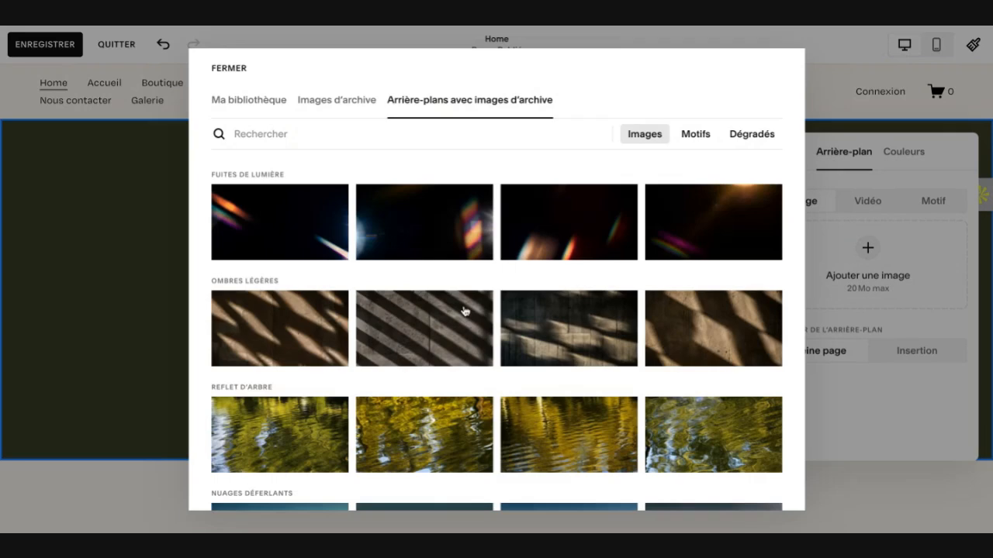
Step: Set the "Cuir craquelé 3" stock background as the blank section's background image
{"action": "scroll", "coordinate": [463, 311], "scroll_direction": "down", "scroll_amount": 1}
{"action": "scroll", "coordinate": [465, 311], "scroll_direction": "down", "scroll_amount": 7}
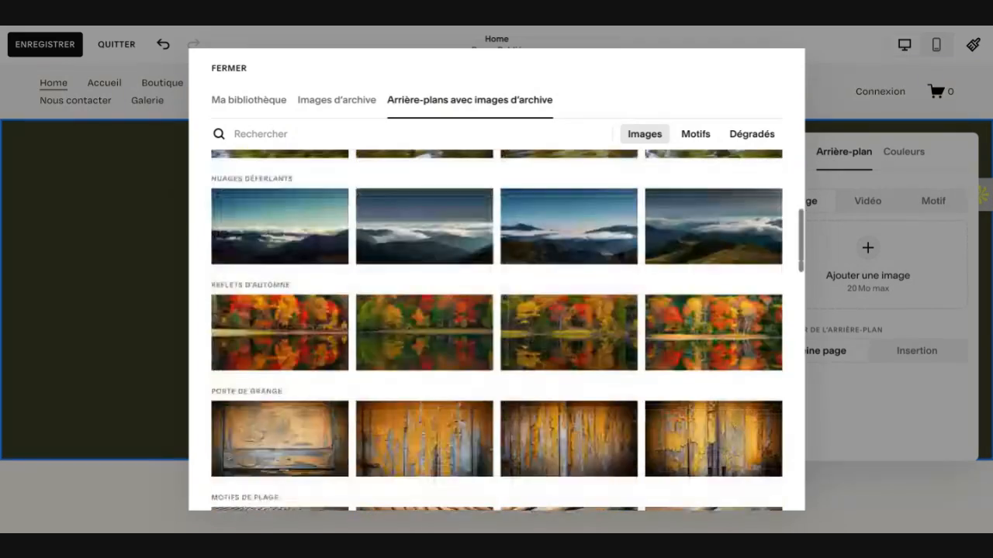
{"action": "scroll", "coordinate": [497, 332], "scroll_direction": "down", "scroll_amount": 3}
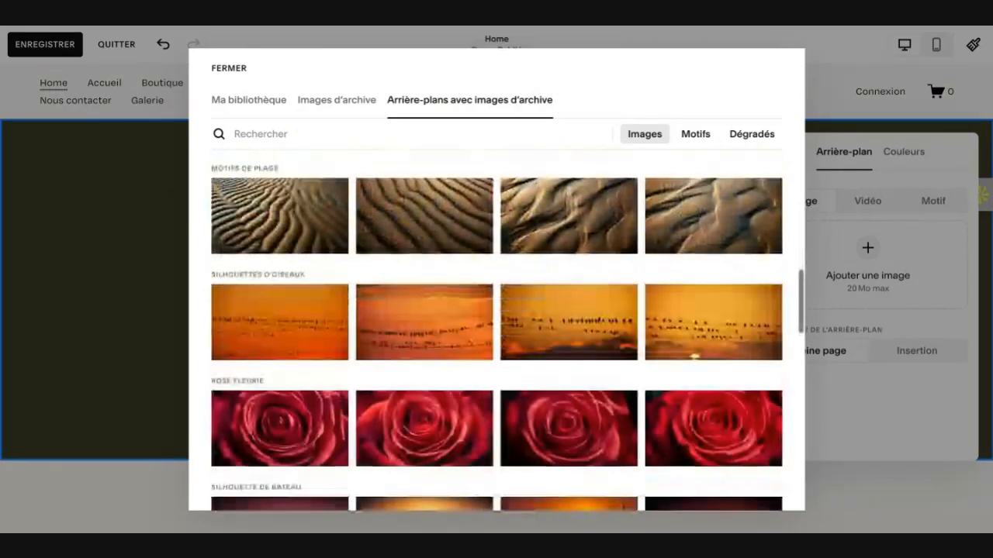
{"action": "scroll", "coordinate": [497, 332], "scroll_direction": "down", "scroll_amount": 5}
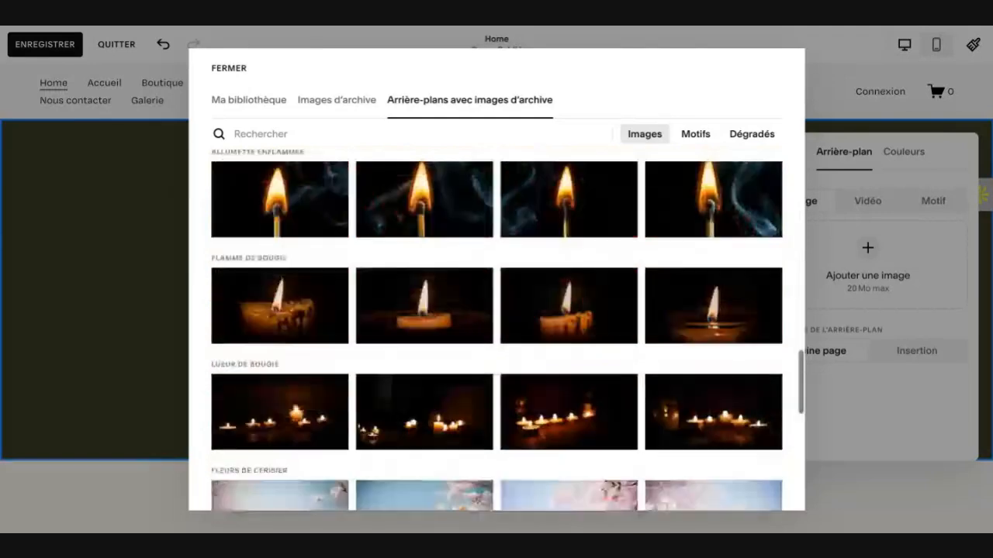
{"action": "scroll", "coordinate": [497, 332], "scroll_direction": "down", "scroll_amount": 7}
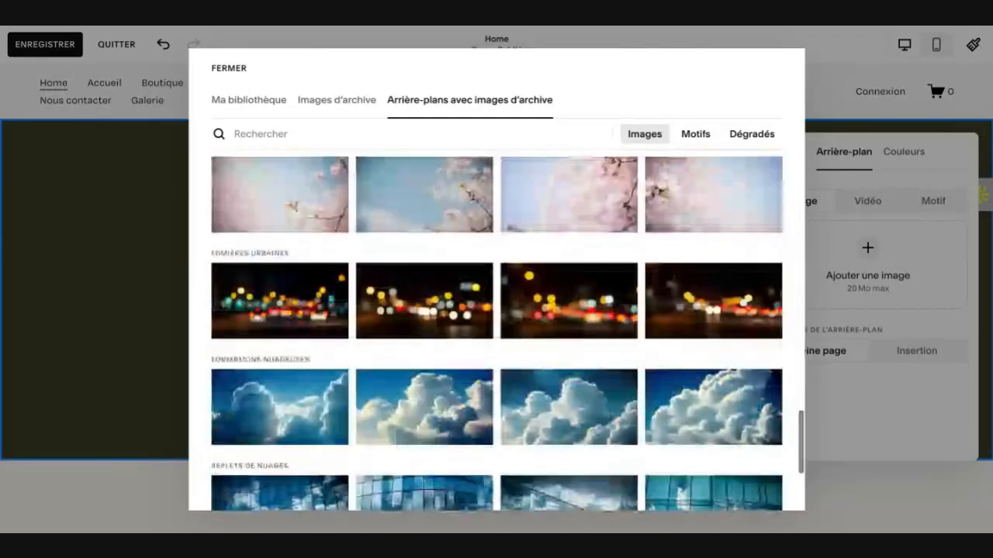
{"action": "scroll", "coordinate": [496, 332], "scroll_direction": "down", "scroll_amount": 2}
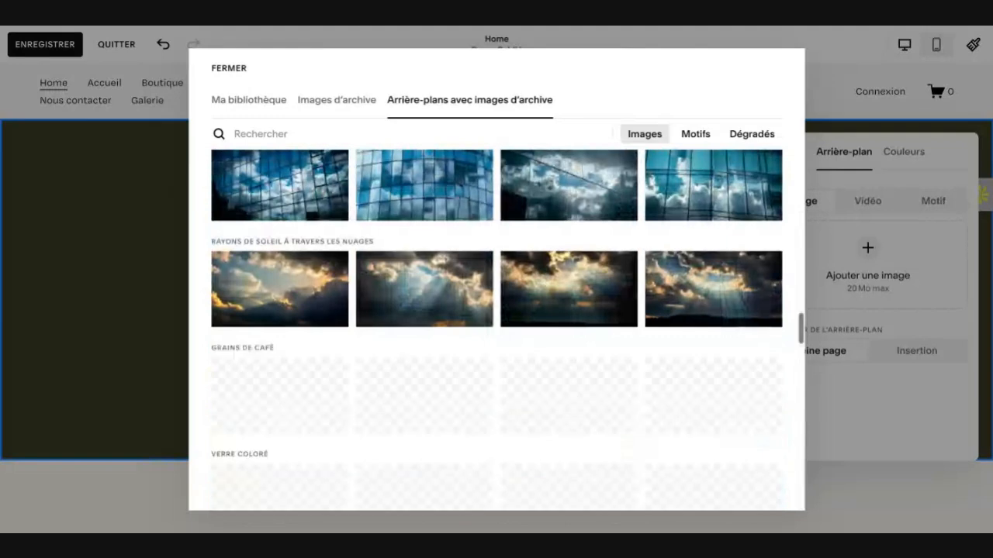
{"action": "scroll", "coordinate": [496, 332], "scroll_direction": "down", "scroll_amount": 5}
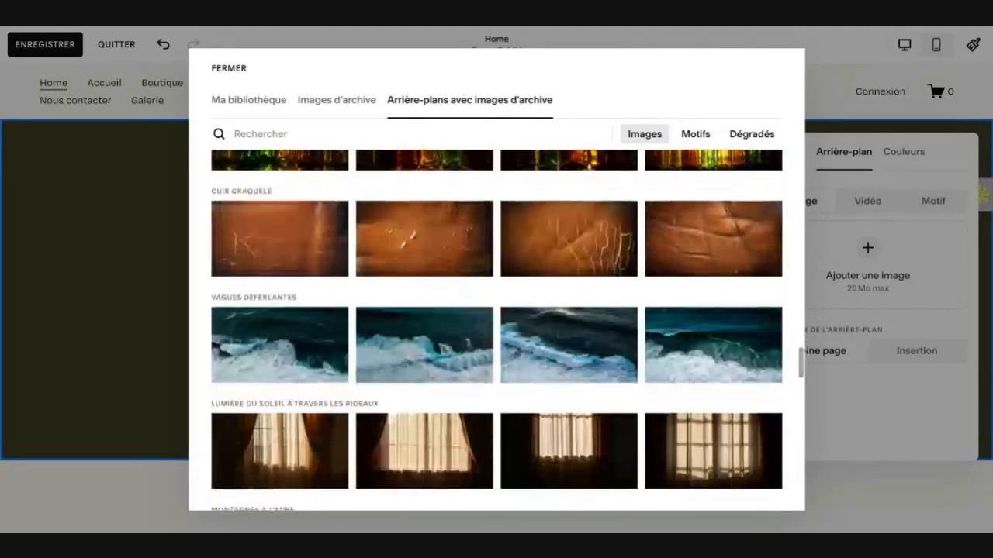
{"action": "scroll", "coordinate": [497, 332], "scroll_direction": "down", "scroll_amount": 2}
{"action": "scroll", "coordinate": [497, 332], "scroll_direction": "up", "scroll_amount": 4}
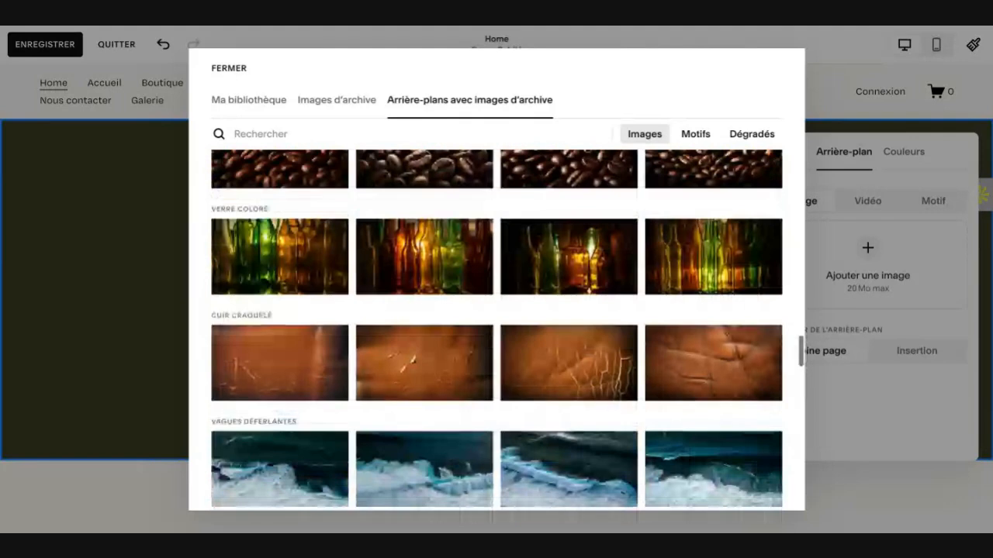
{"action": "left_click", "coordinate": [570, 361]}
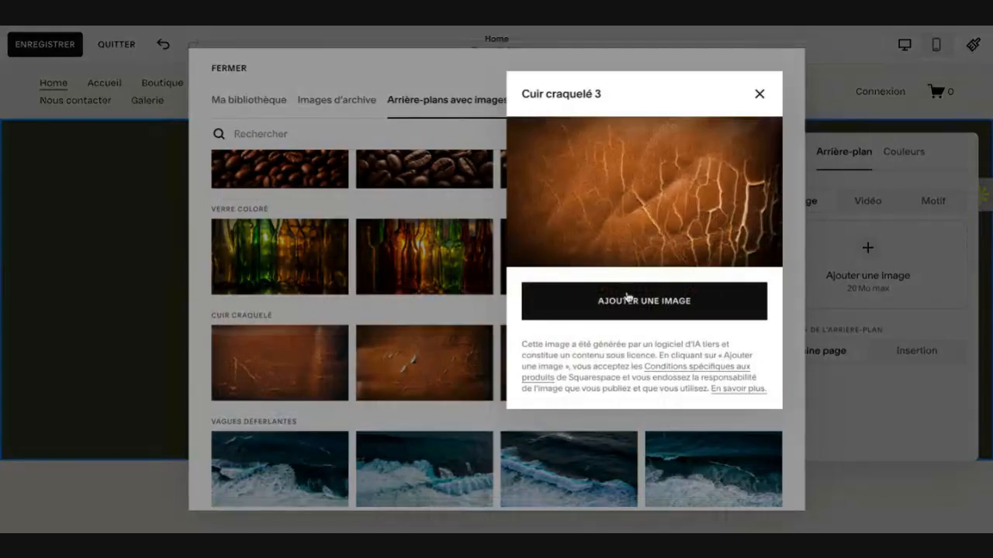
{"action": "left_click", "coordinate": [625, 302]}
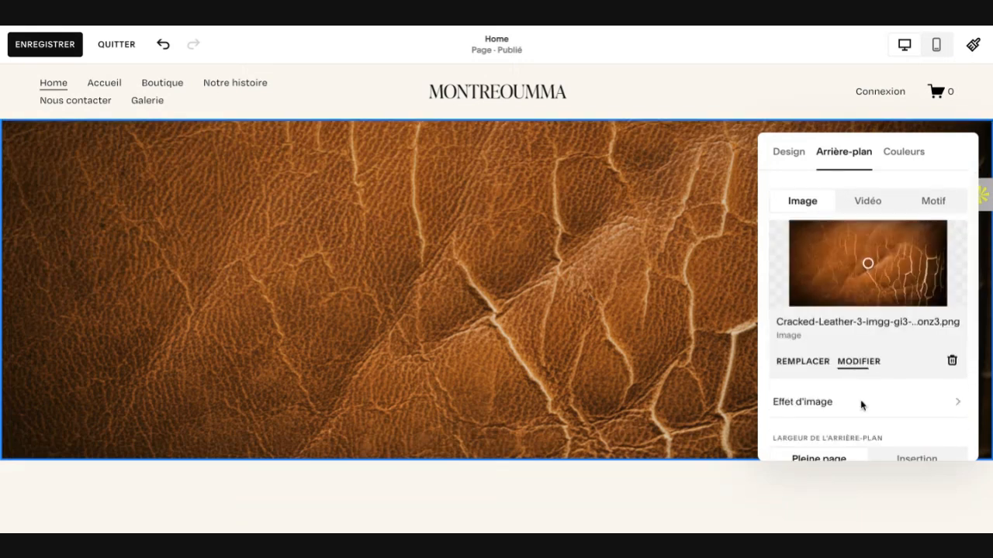
Step: Try several overlay opacities between 5 % and 86 % on the leather background image
{"action": "scroll", "coordinate": [853, 369], "scroll_direction": "down", "scroll_amount": 2}
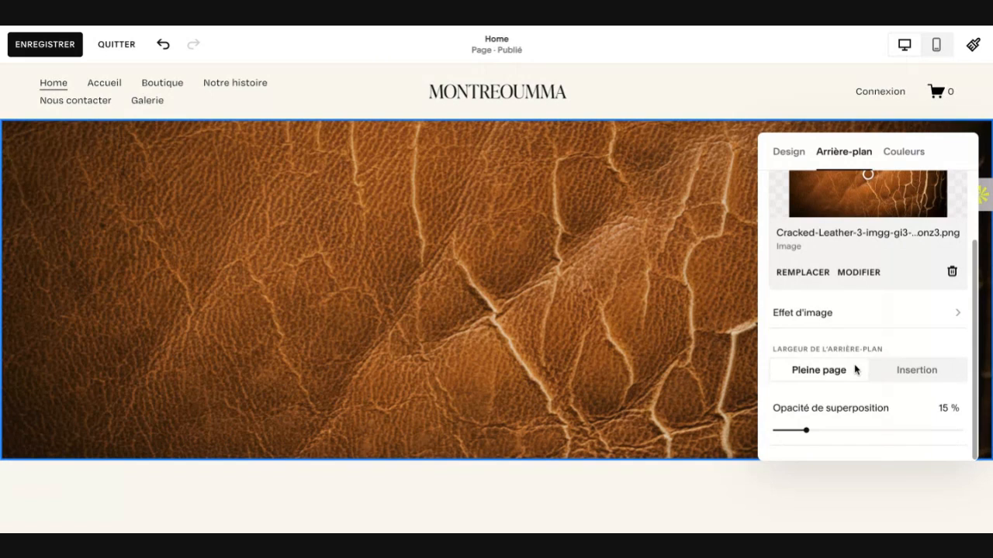
{"action": "scroll", "coordinate": [825, 399], "scroll_direction": "up", "scroll_amount": 2}
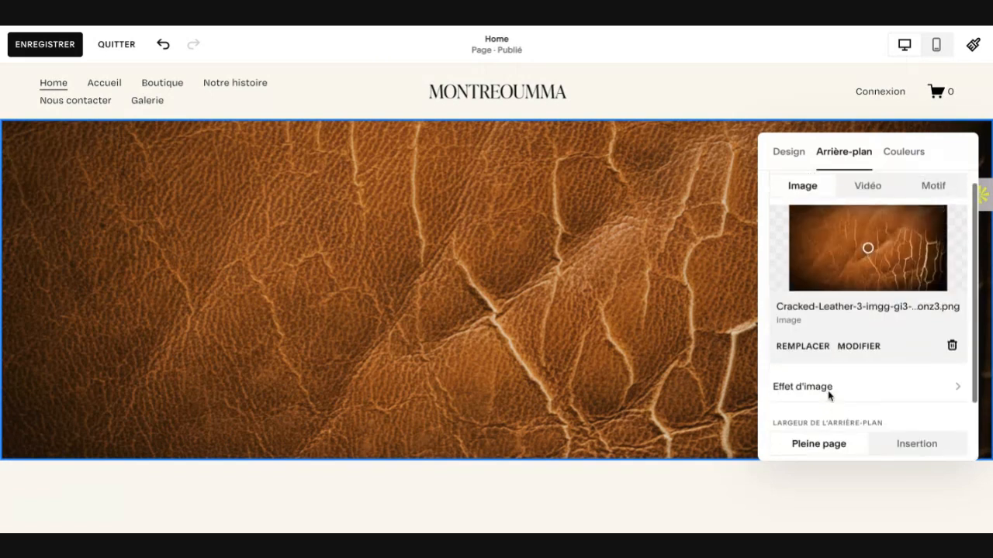
{"action": "scroll", "coordinate": [828, 400], "scroll_direction": "down", "scroll_amount": 2}
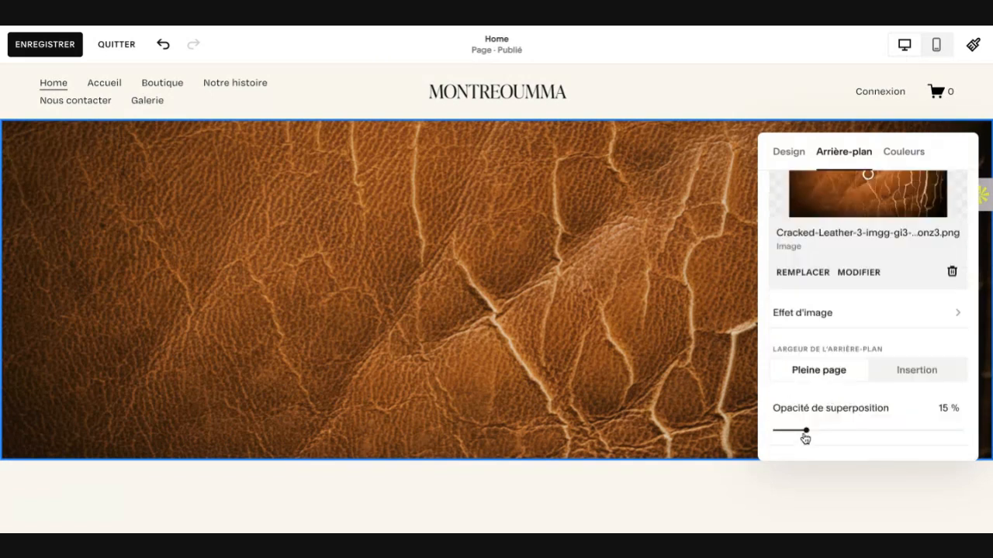
{"action": "left_click_drag", "start_coordinate": [805, 431], "coordinate": [785, 430]}
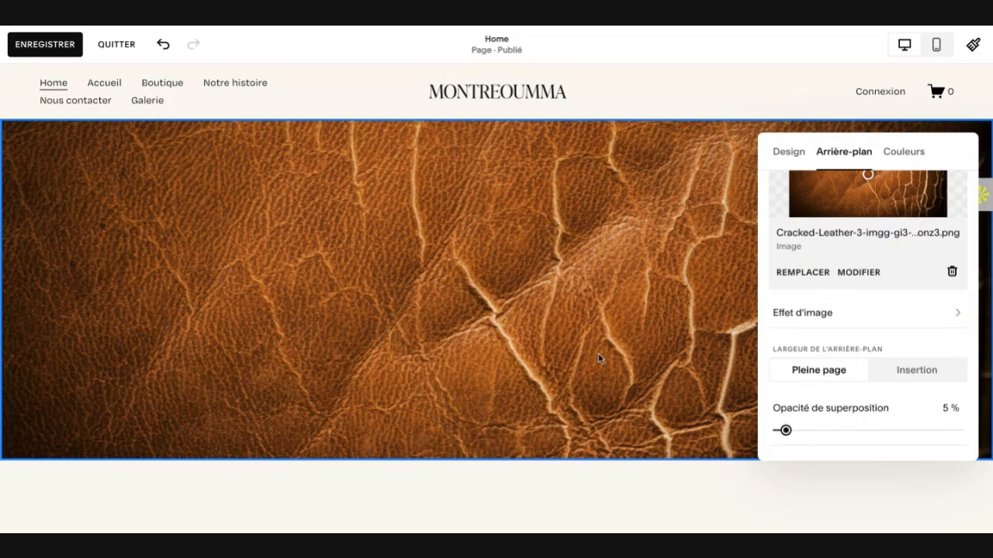
{"action": "scroll", "coordinate": [598, 353], "scroll_direction": "down", "scroll_amount": 1}
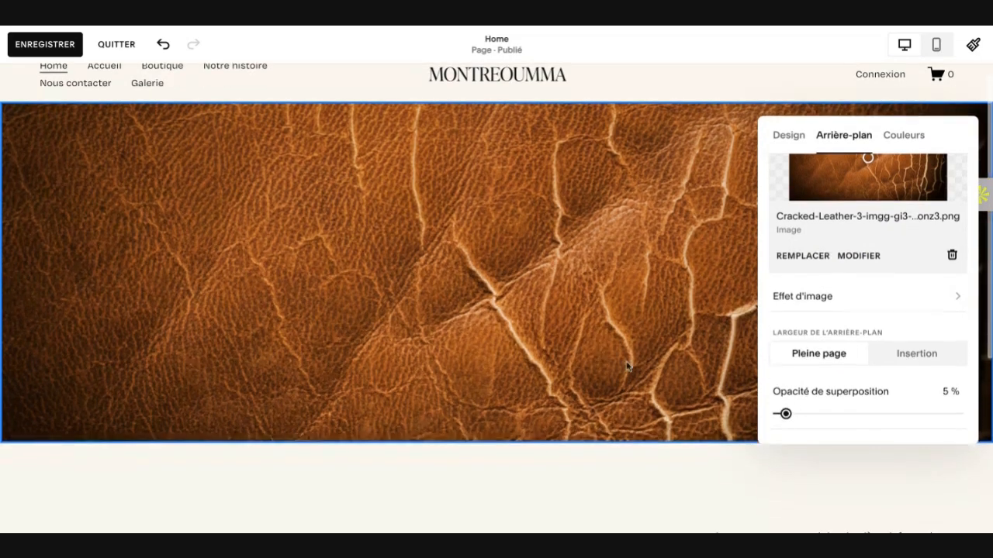
{"action": "left_click", "coordinate": [801, 413]}
{"action": "left_click", "coordinate": [813, 415]}
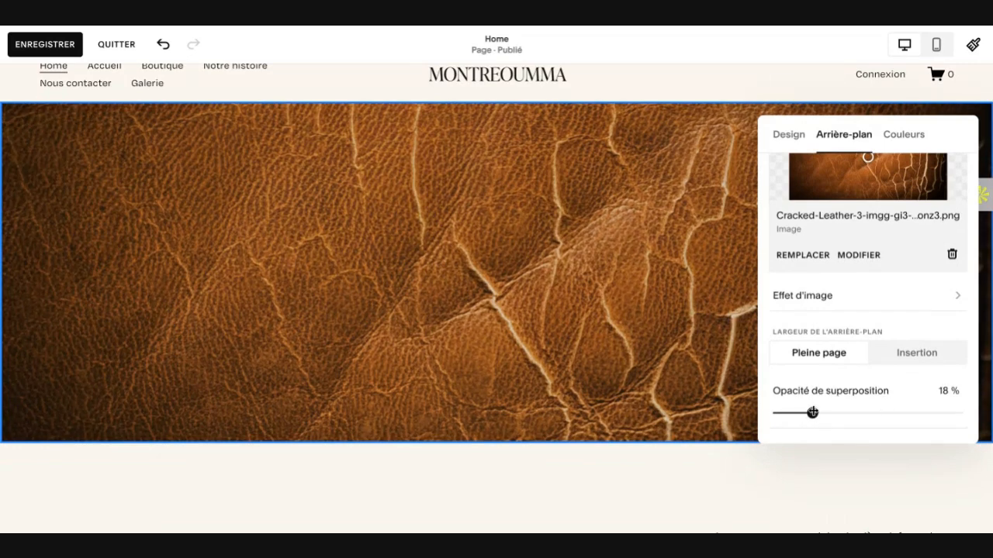
{"action": "left_click", "coordinate": [896, 413]}
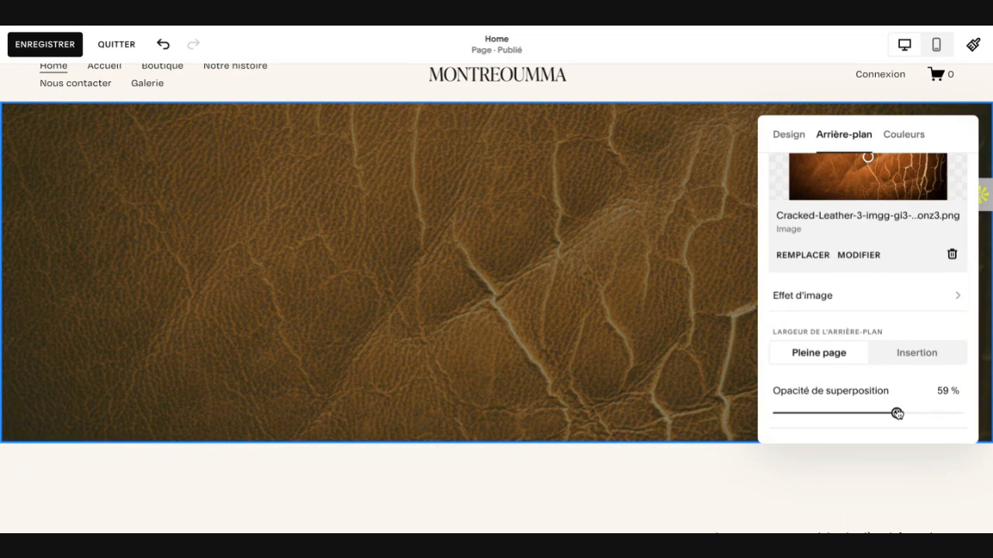
{"action": "left_click", "coordinate": [900, 413]}
{"action": "left_click", "coordinate": [953, 412]}
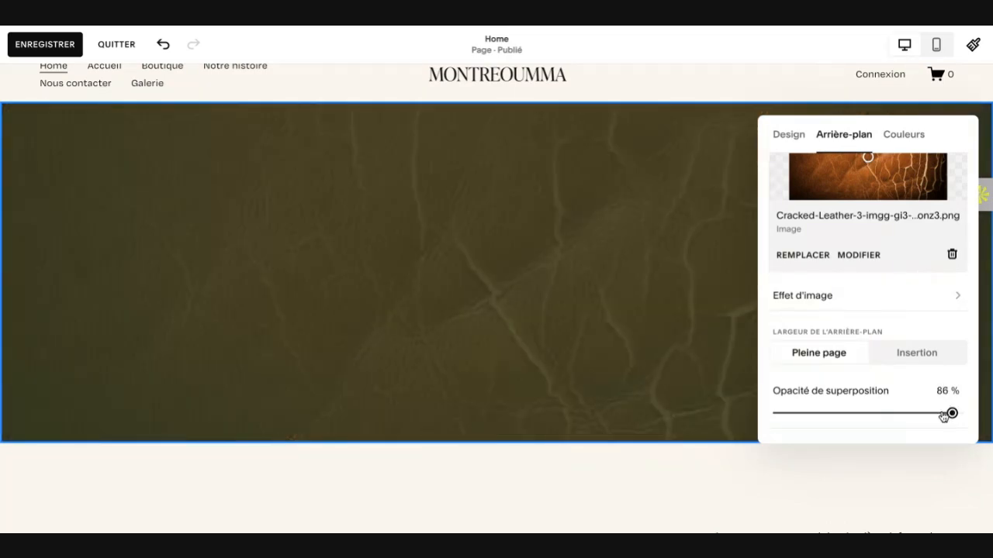
{"action": "left_click", "coordinate": [891, 410]}
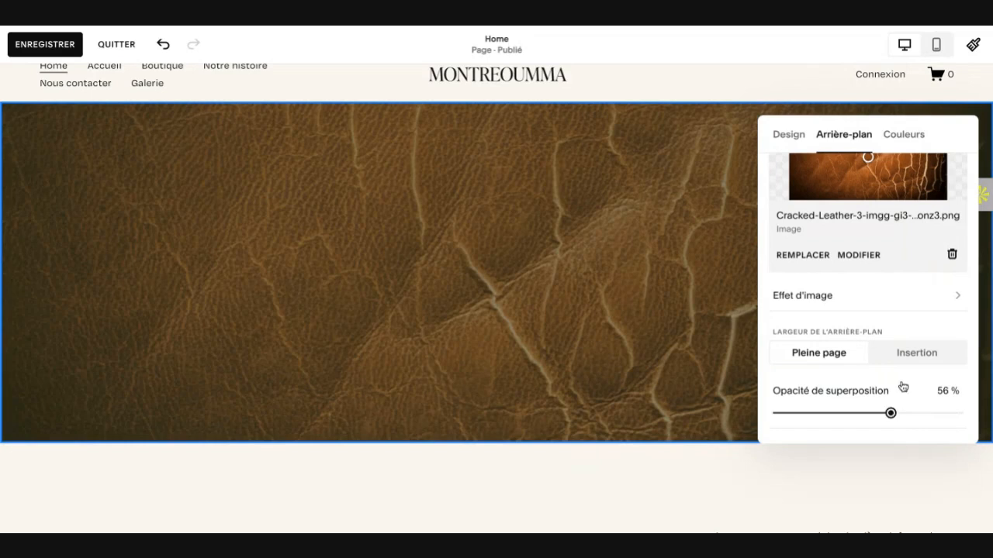
Step: Set the leather background's overlay opacity to 22 % and close the section settings
{"action": "scroll", "coordinate": [903, 384], "scroll_direction": "up", "scroll_amount": 2}
{"action": "scroll", "coordinate": [907, 373], "scroll_direction": "down", "scroll_amount": 2}
{"action": "left_click_drag", "start_coordinate": [889, 414], "coordinate": [821, 414]}
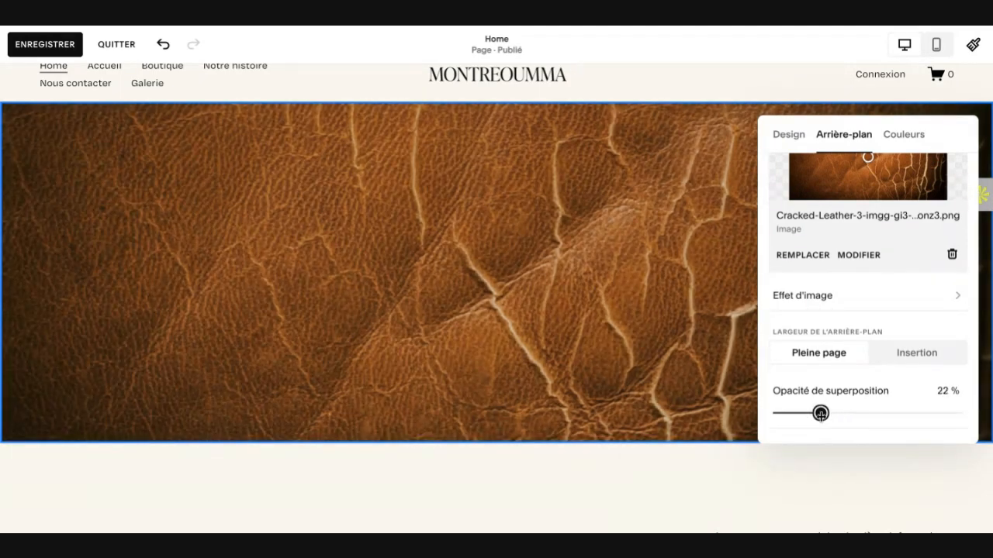
{"action": "left_click", "coordinate": [572, 292]}
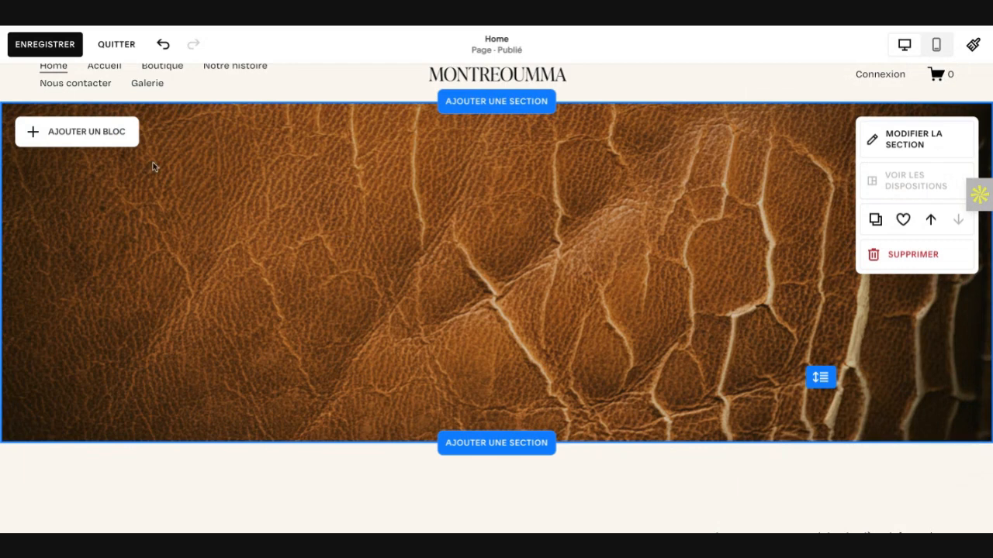
Step: Add a text block to the leather section and move it three grid columns inward from the left edge
{"action": "left_click", "coordinate": [95, 139]}
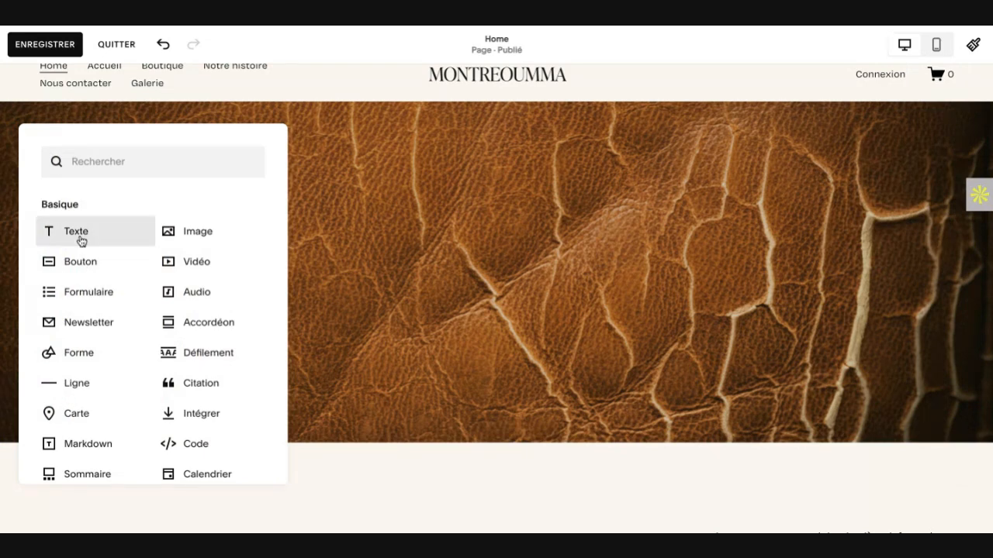
{"action": "left_click", "coordinate": [76, 232]}
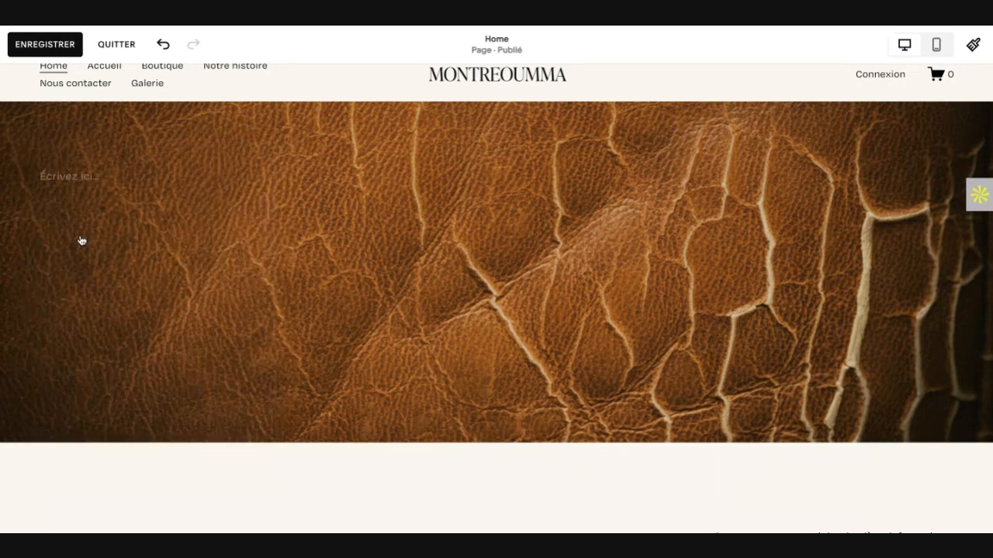
{"action": "left_click", "coordinate": [80, 183]}
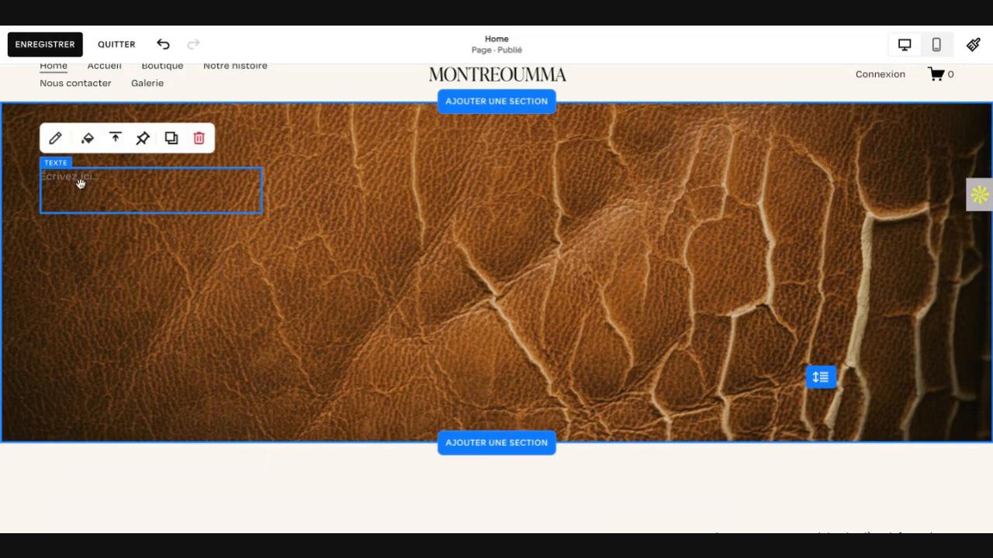
{"action": "left_click_drag", "start_coordinate": [153, 190], "coordinate": [195, 202]}
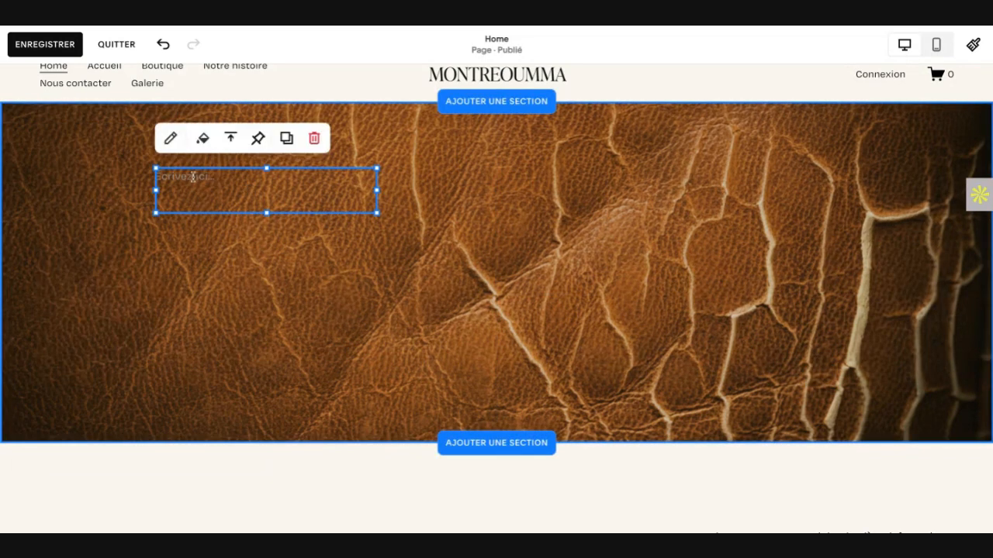
Step: Apply the Titre 1 style to the empty text block and widen the block to about nine grid columns
{"action": "left_click", "coordinate": [194, 176]}
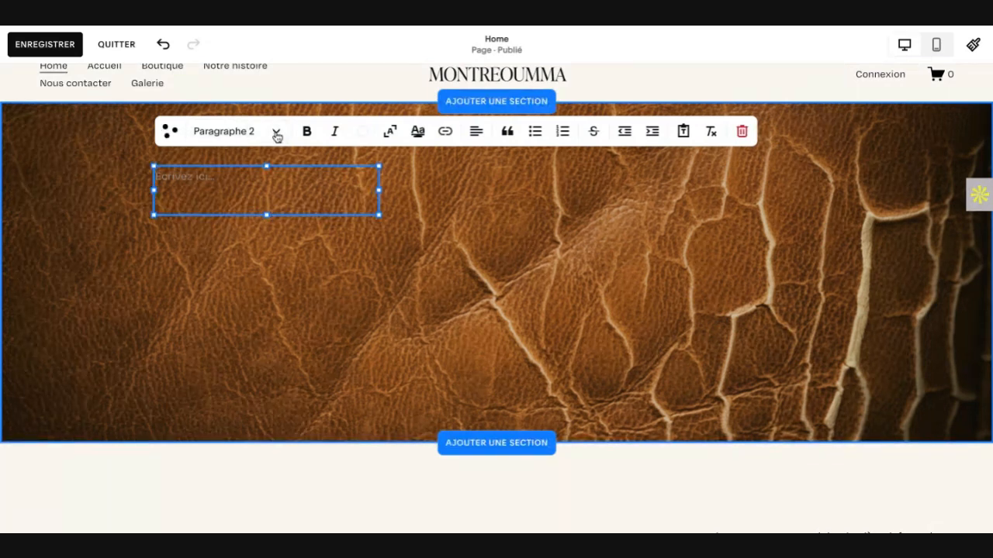
{"action": "left_click", "coordinate": [275, 133]}
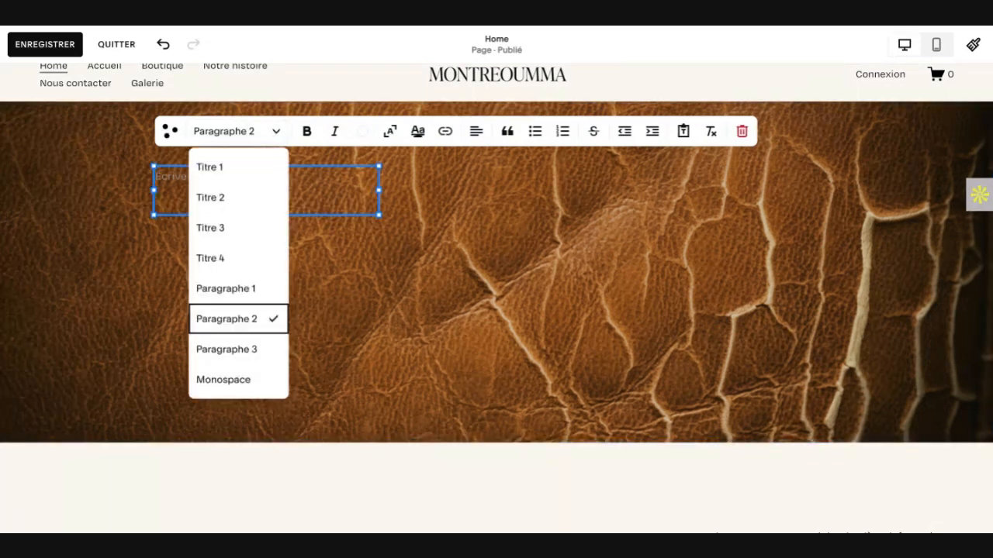
{"action": "left_click", "coordinate": [218, 172]}
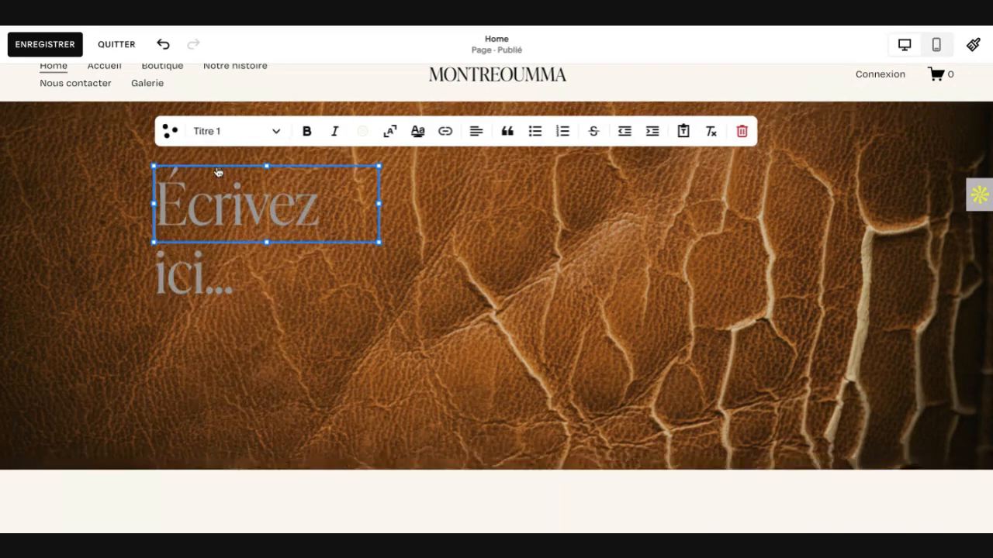
{"action": "left_click_drag", "start_coordinate": [378, 204], "coordinate": [414, 204]}
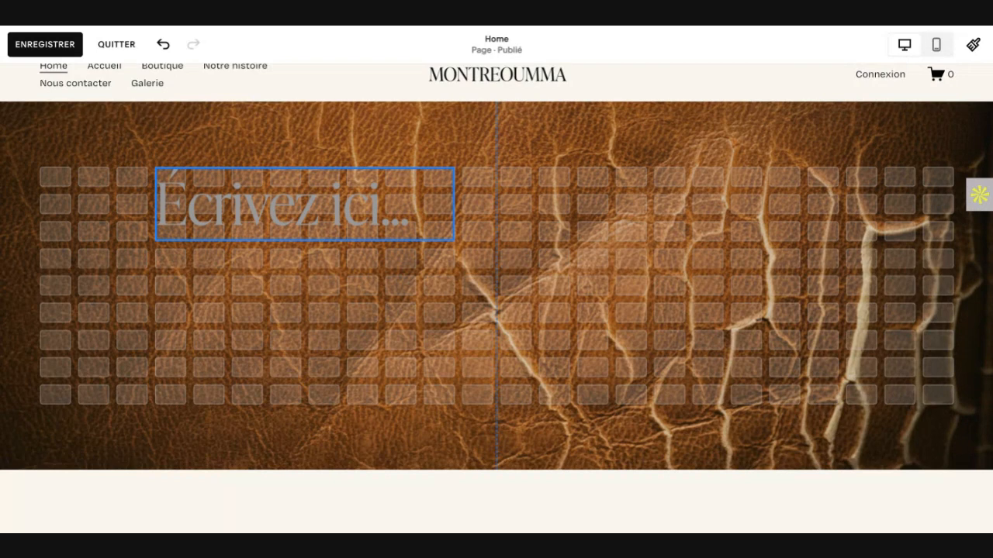
{"action": "left_click_drag", "start_coordinate": [466, 207], "coordinate": [468, 208]}
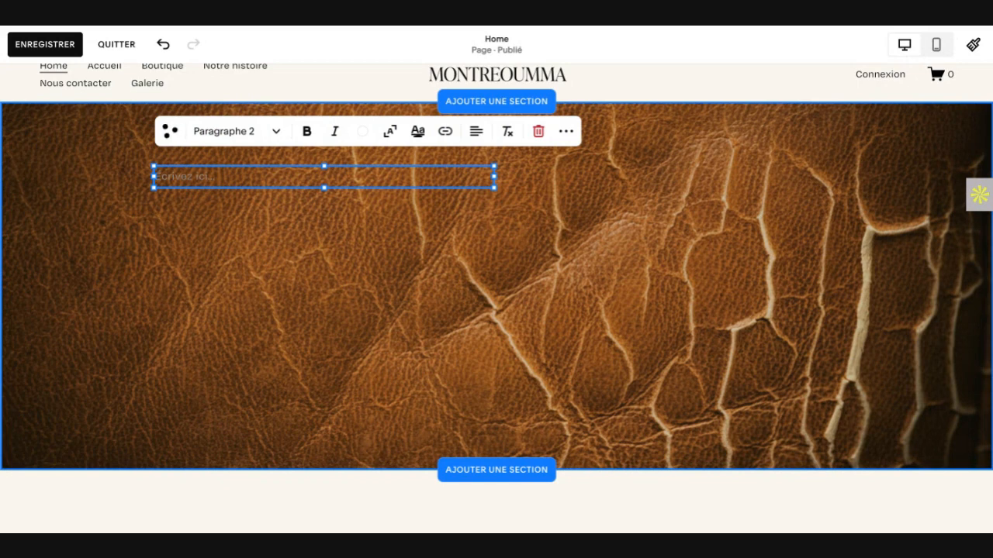
Step: Reapply the Titre 1 style to the text block and begin its heading with "Découvrez les"
{"action": "type", "text": "o"}
{"action": "key", "text": "BackSpace"}
{"action": "left_click", "coordinate": [276, 132]}
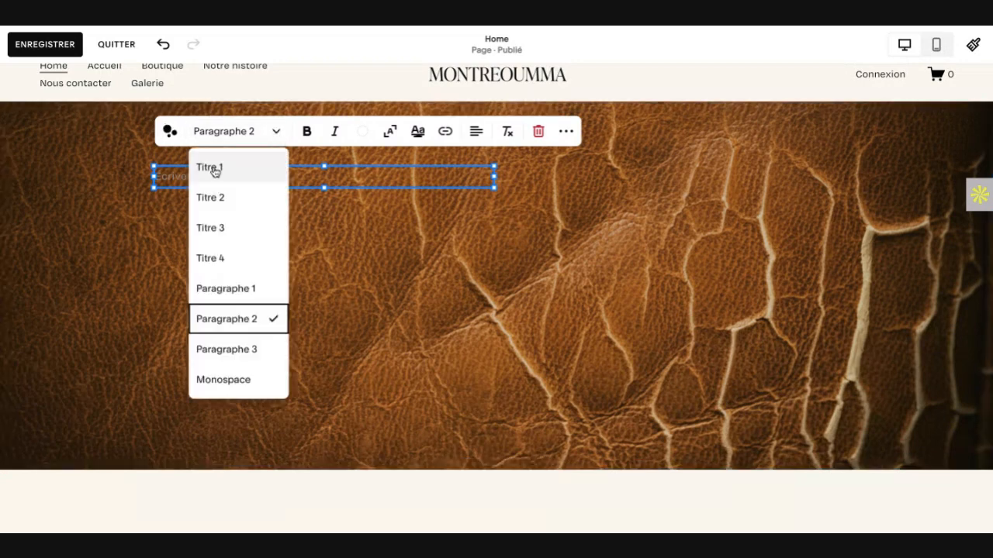
{"action": "left_click", "coordinate": [215, 171]}
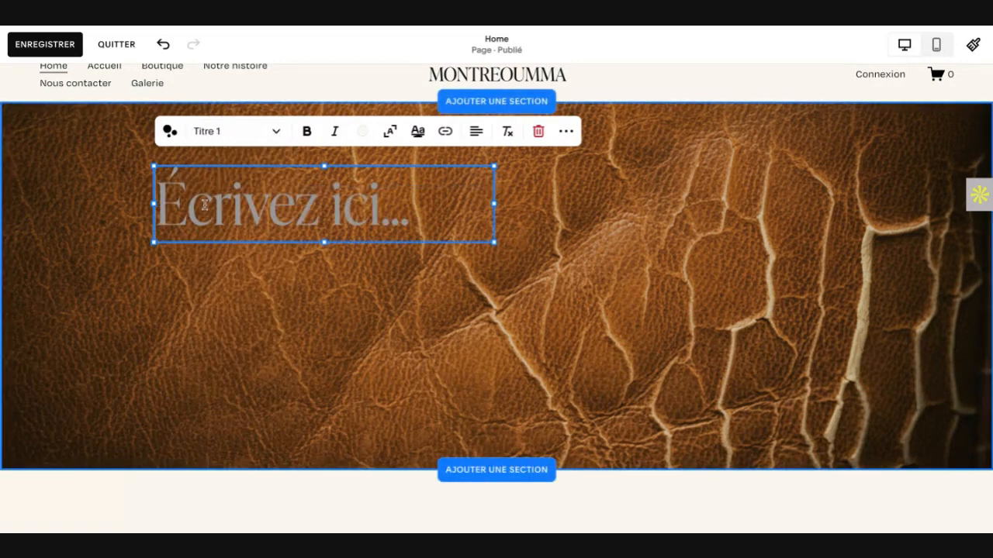
{"action": "type", "text": "Découvre"}
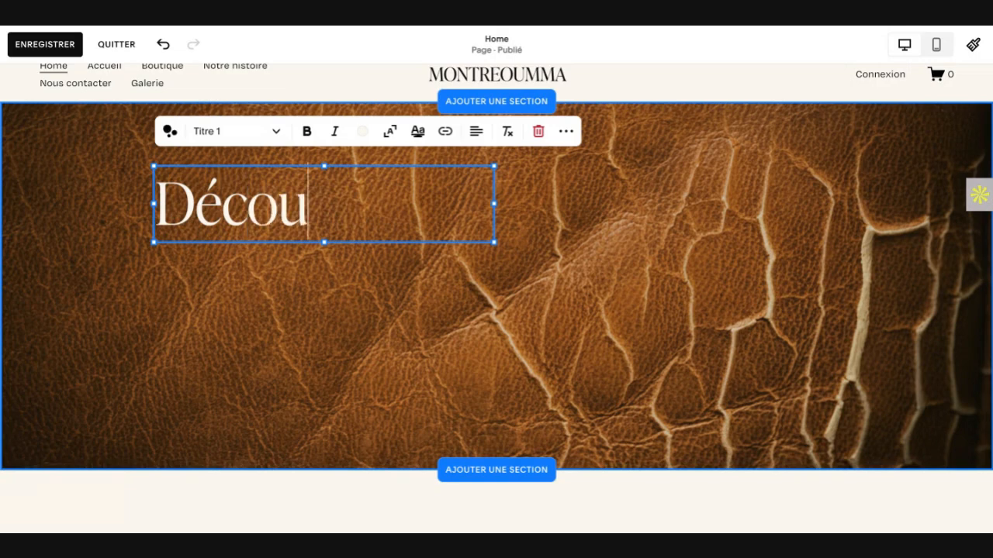
{"action": "type", "text": "z les"}
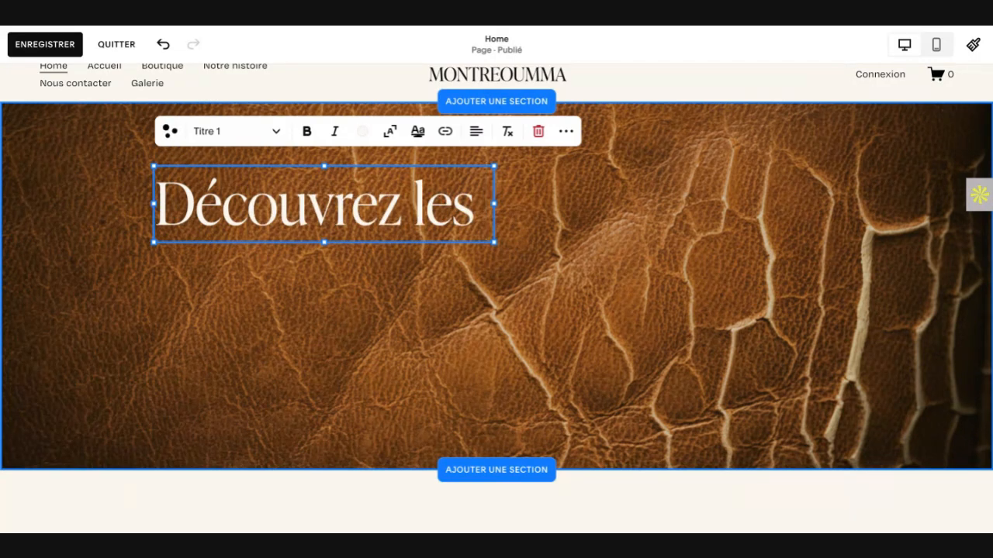
{"action": "key", "text": "Return"}
{"action": "type", "text": "mod"}
{"action": "key", "text": "BackSpace"}
{"action": "key", "text": "BackSpace"}
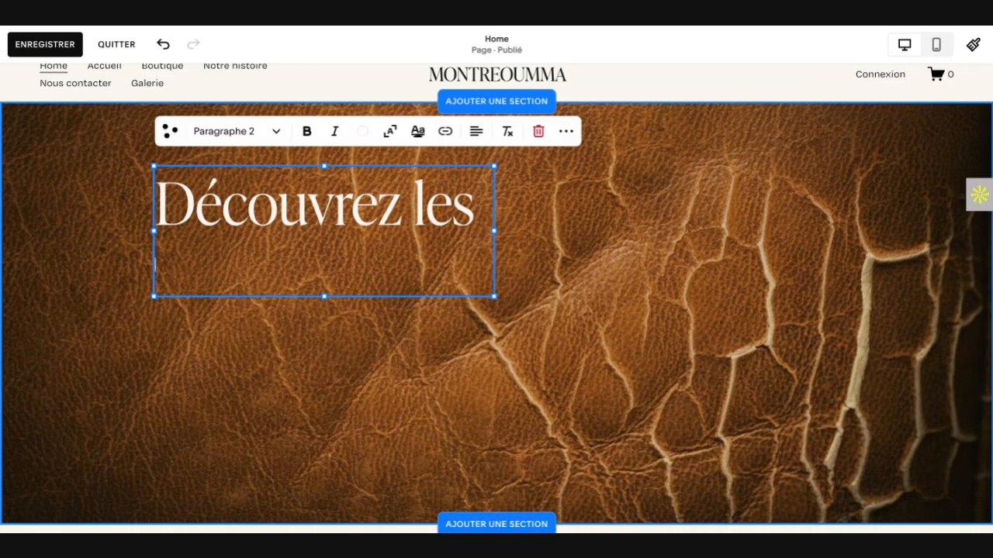
{"action": "key", "text": "BackSpace"}
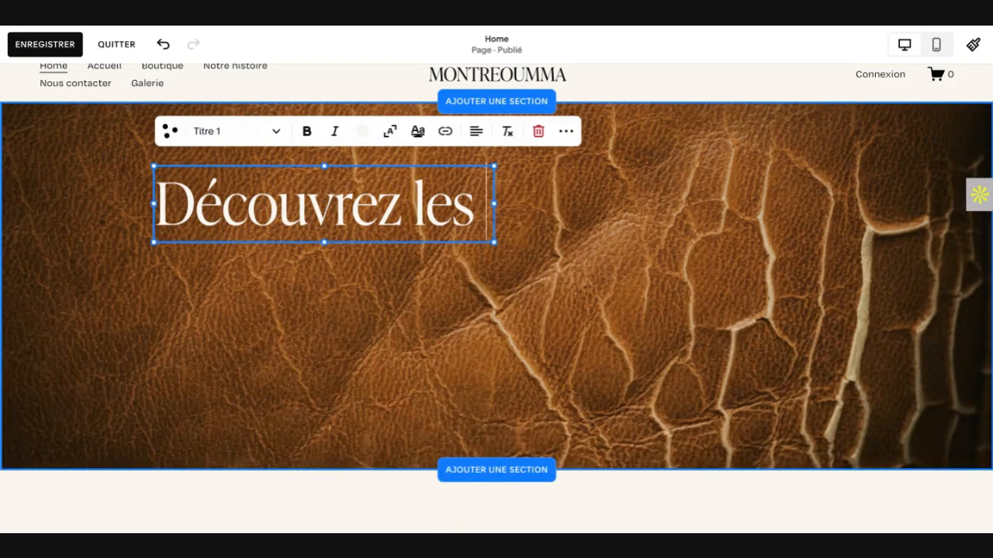
Step: Complete the heading as "Découvrez les modèles MontreOumma" and widen its text block by one grid column so the brand name fits on one line
{"action": "key", "text": "Return"}
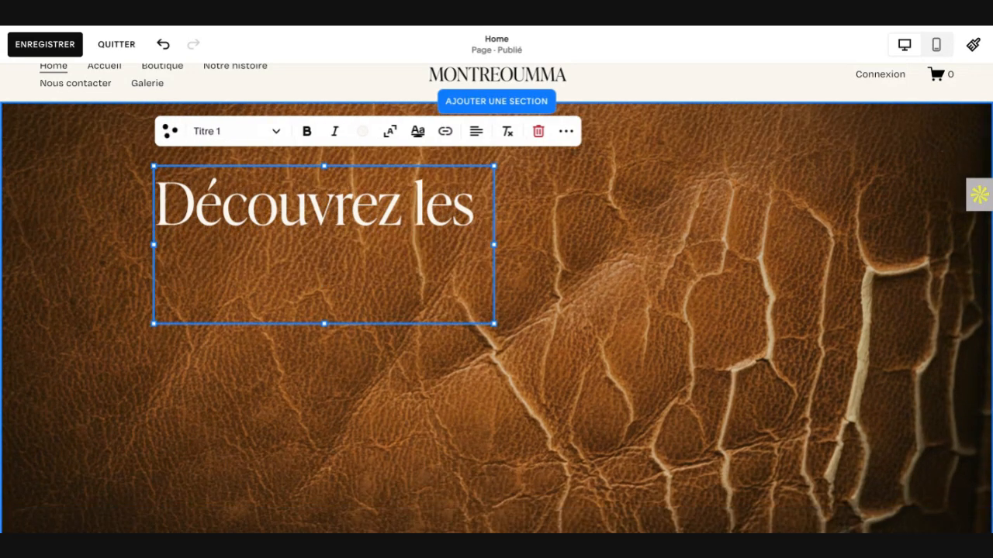
{"action": "type", "text": "mod"}
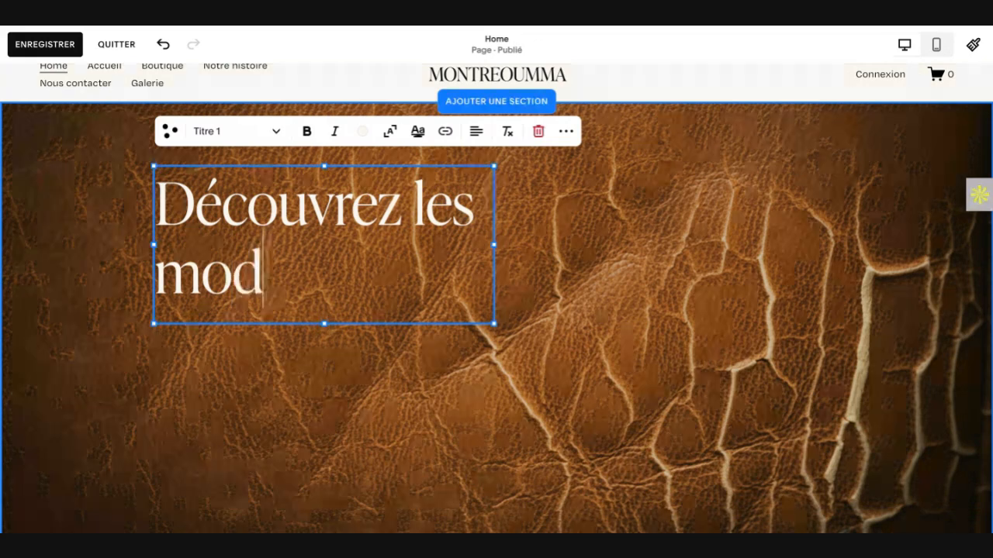
{"action": "type", "text": "èles"}
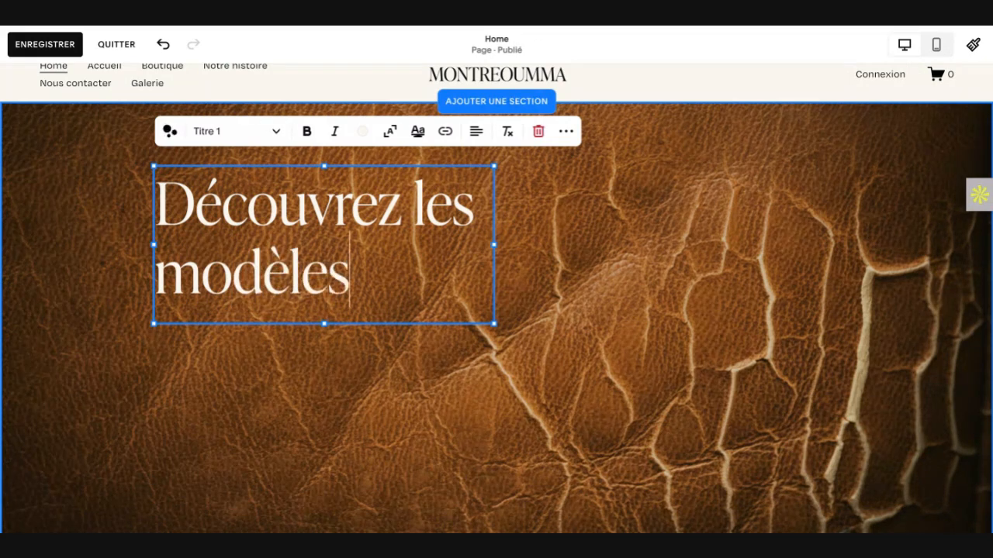
{"action": "type", "text": " de ch"}
{"action": "key", "text": "BackSpace"}
{"action": "key", "text": "BackSpace"}
{"action": "key", "text": "BackSpace"}
{"action": "key", "text": "BackSpace"}
{"action": "key", "text": "BackSpace"}
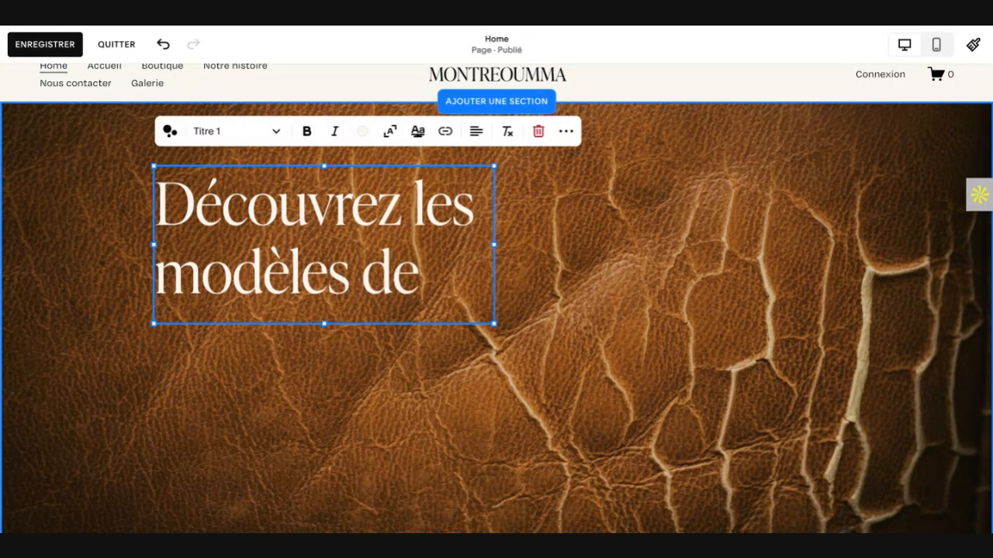
{"action": "type", "text": "Montre"}
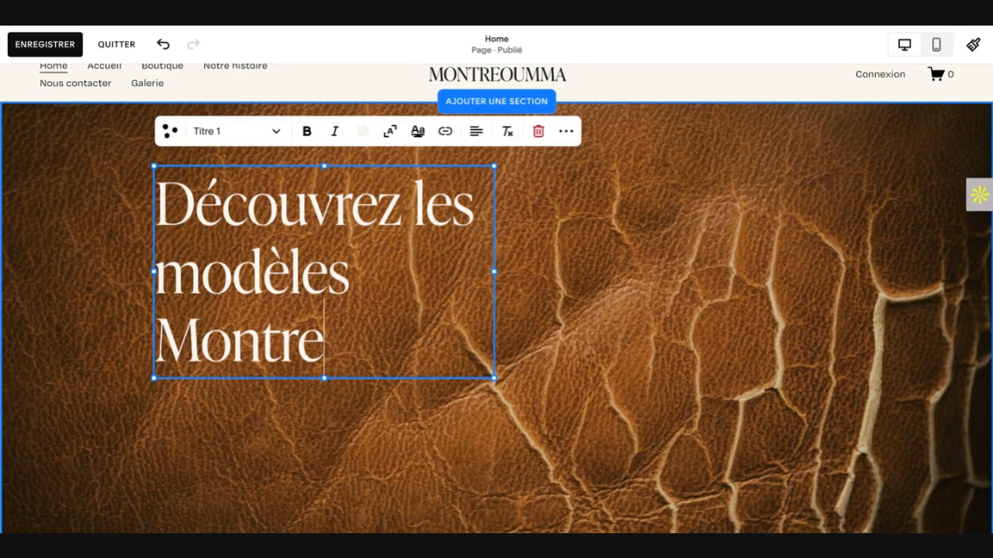
{"action": "type", "text": "Oumma"}
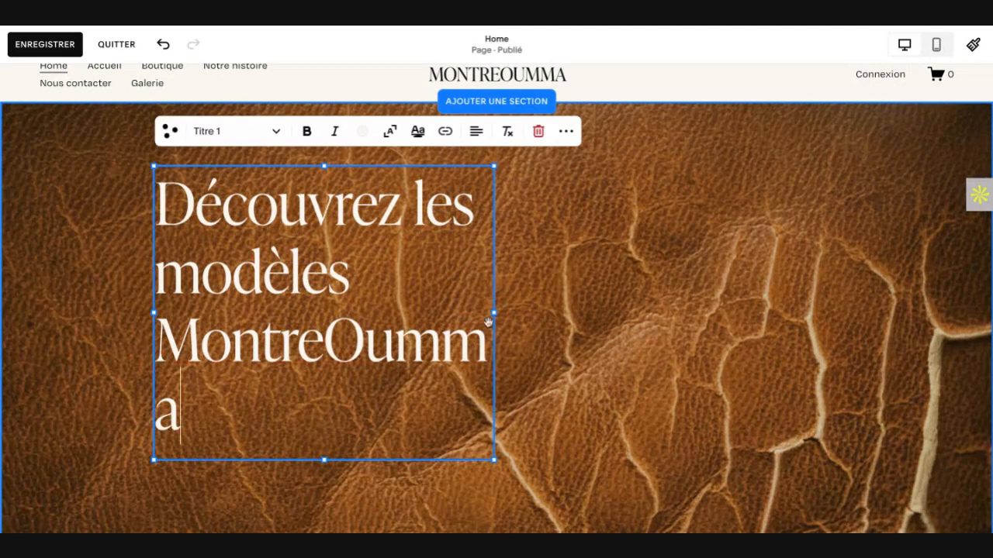
{"action": "left_click_drag", "start_coordinate": [495, 314], "coordinate": [532, 314]}
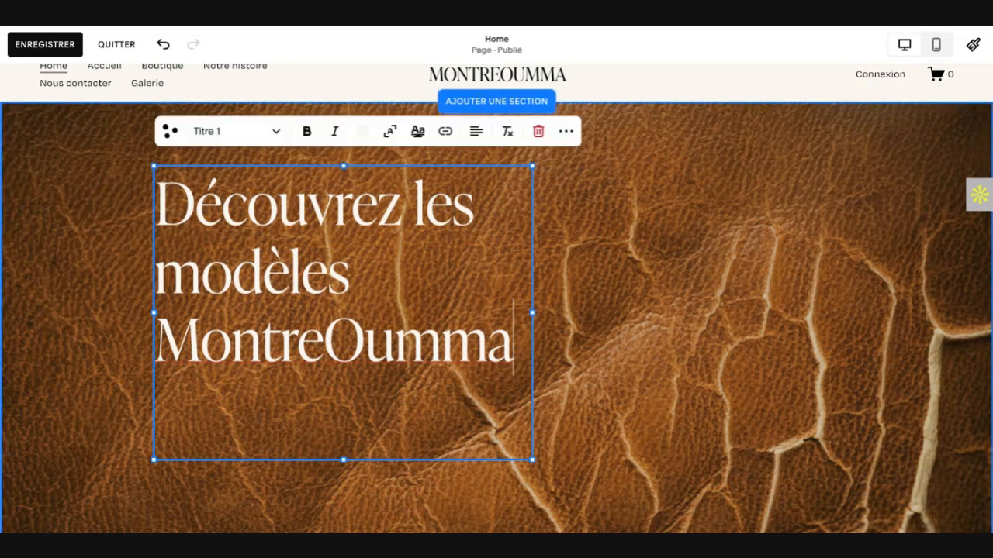
{"action": "left_click", "coordinate": [605, 260]}
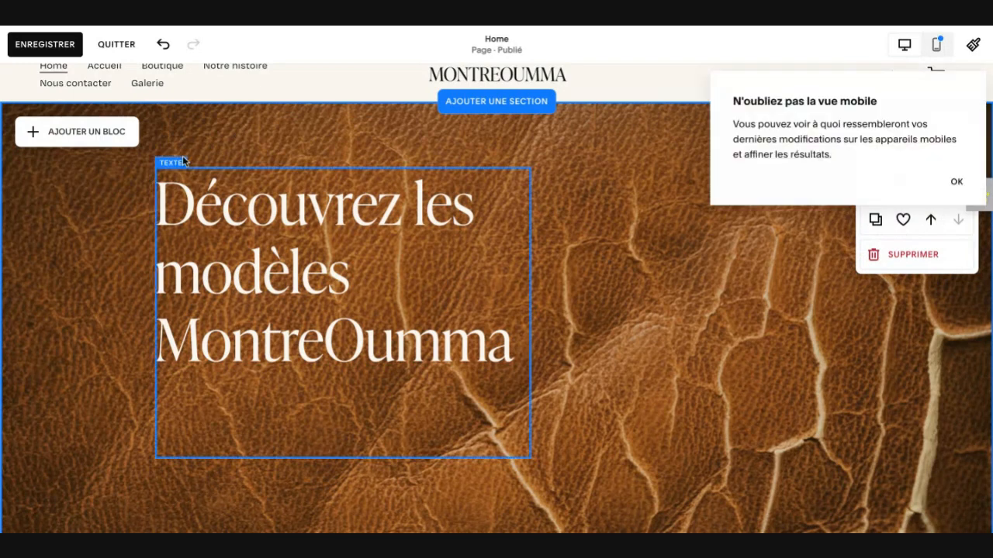
Step: Add a button block to the leather section and place it directly beneath the heading, aligned with the heading's left edge
{"action": "left_click", "coordinate": [96, 135]}
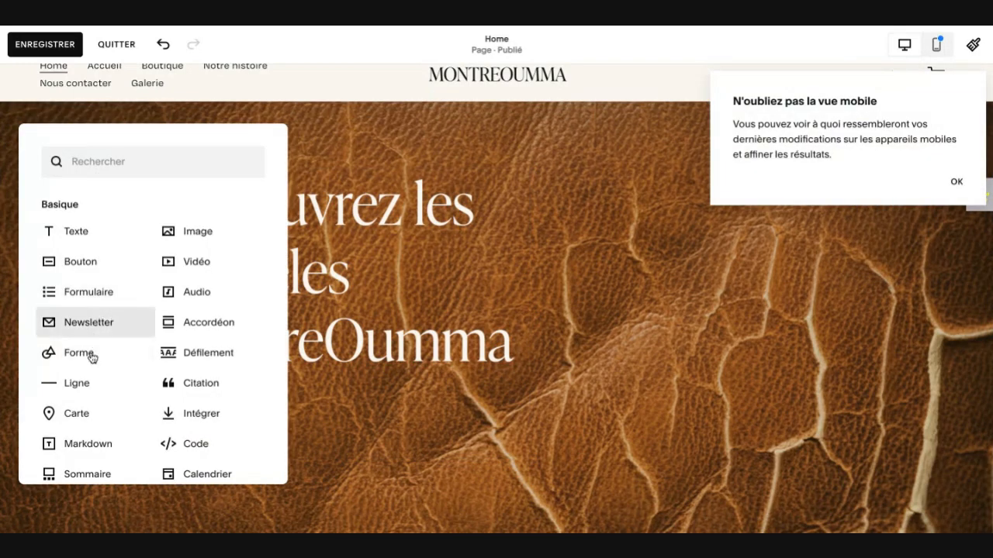
{"action": "scroll", "coordinate": [92, 358], "scroll_direction": "down", "scroll_amount": 1}
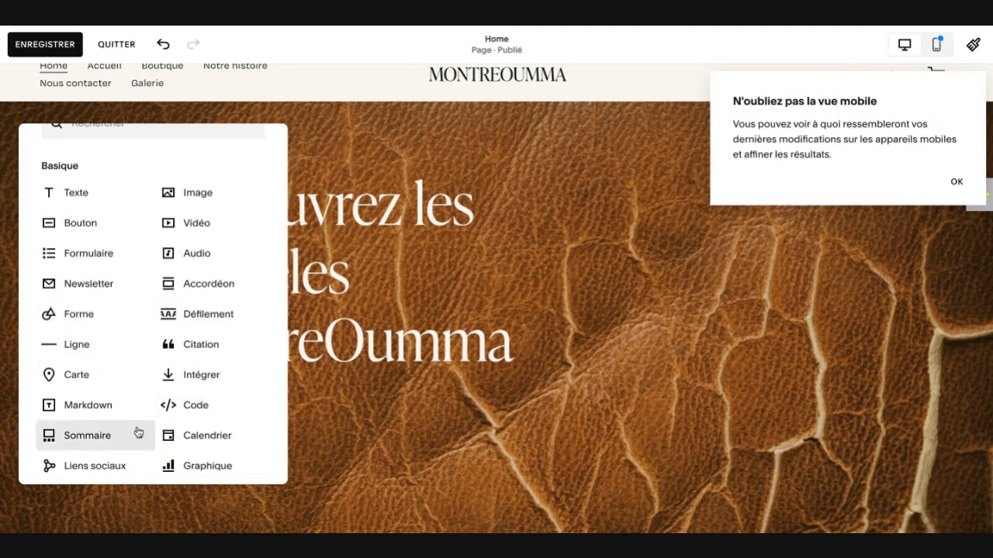
{"action": "scroll", "coordinate": [138, 433], "scroll_direction": "down", "scroll_amount": 7}
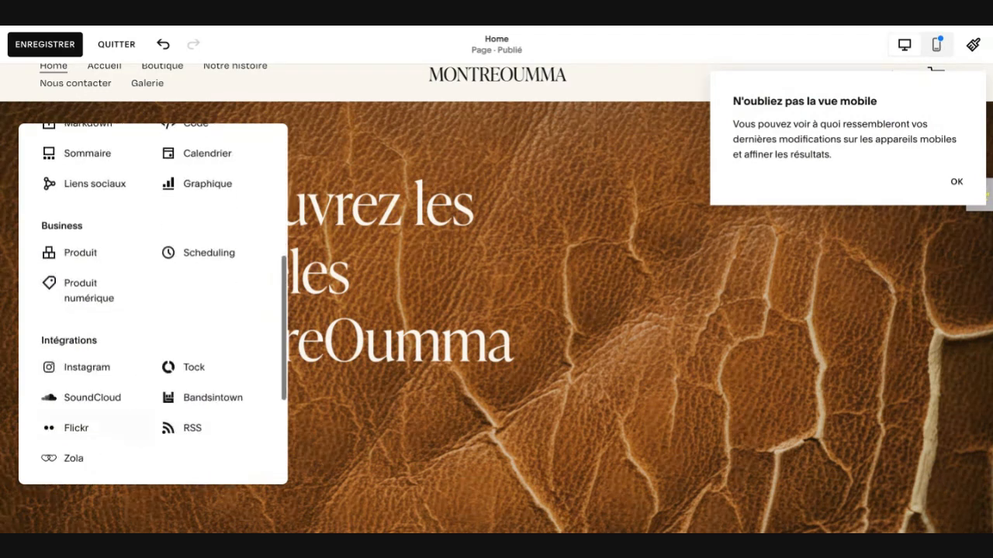
{"action": "scroll", "coordinate": [153, 303], "scroll_direction": "up", "scroll_amount": 6}
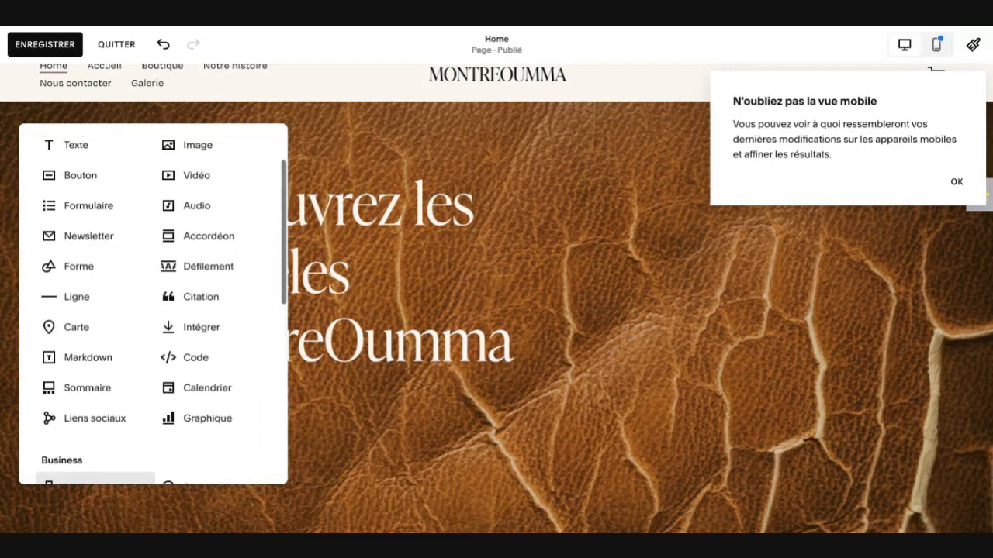
{"action": "left_click", "coordinate": [77, 184]}
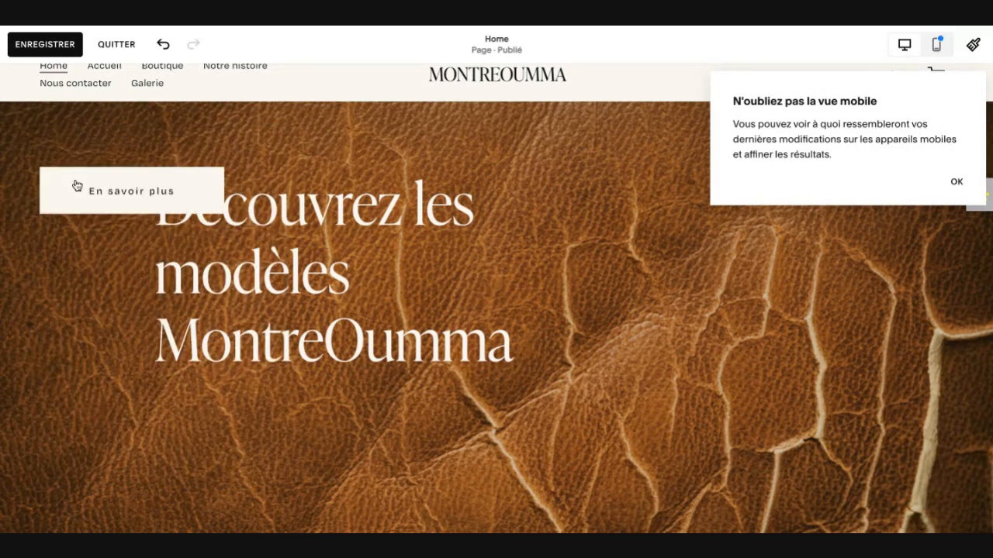
{"action": "left_click_drag", "start_coordinate": [107, 202], "coordinate": [218, 409]}
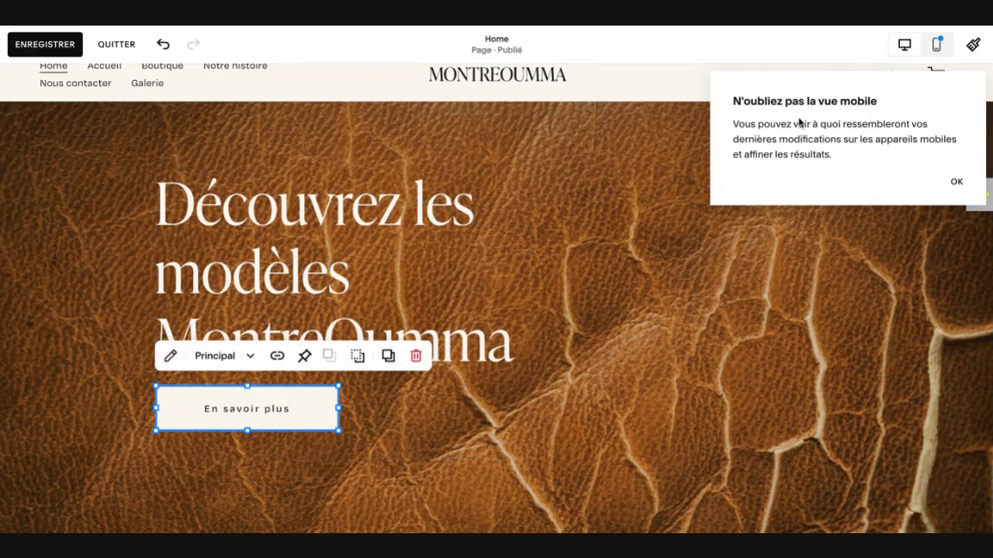
Step: Dismiss the mobile reminder and switch to the mobile view to examine the page's layout
{"action": "left_click", "coordinate": [956, 183]}
{"action": "left_click", "coordinate": [938, 46]}
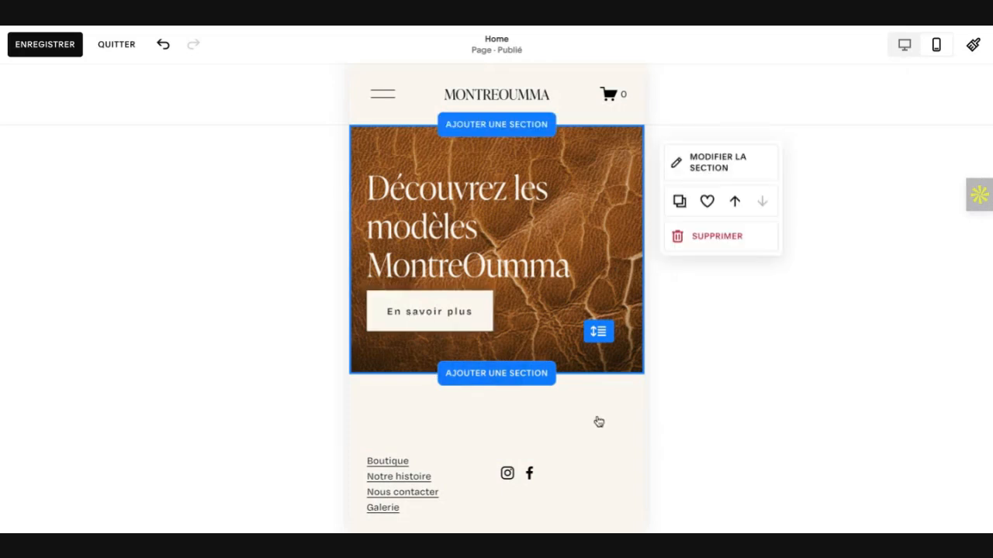
{"action": "scroll", "coordinate": [597, 420], "scroll_direction": "down", "scroll_amount": 1}
{"action": "scroll", "coordinate": [597, 419], "scroll_direction": "up", "scroll_amount": 1}
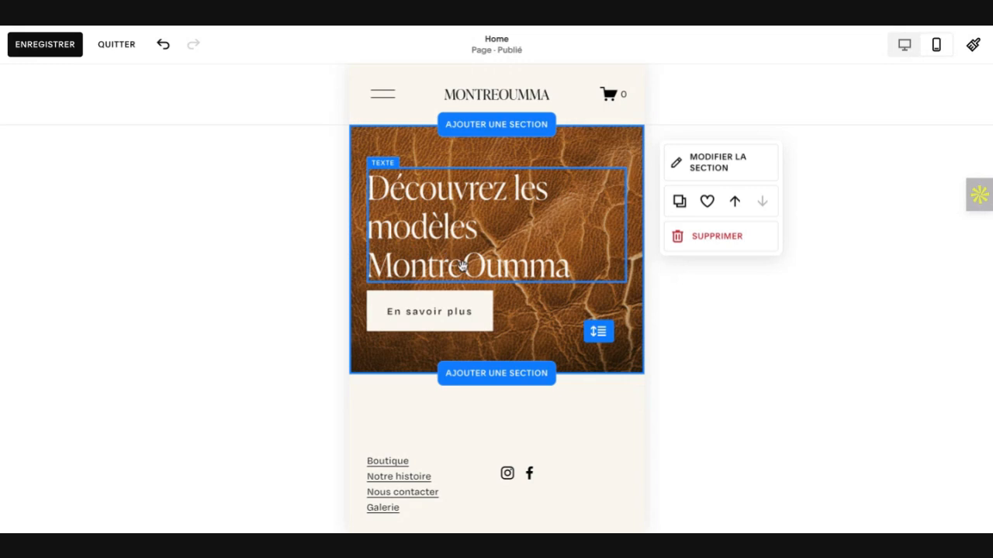
Step: Change the hero button's text to "ACCÉDER À LA BOUTIQUE"
{"action": "left_click", "coordinate": [418, 312]}
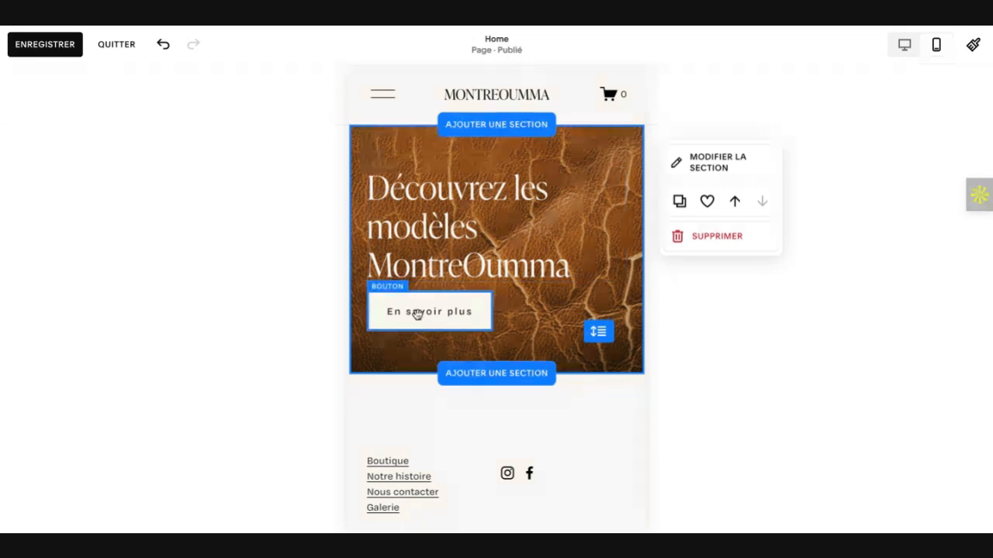
{"action": "left_click", "coordinate": [418, 312]}
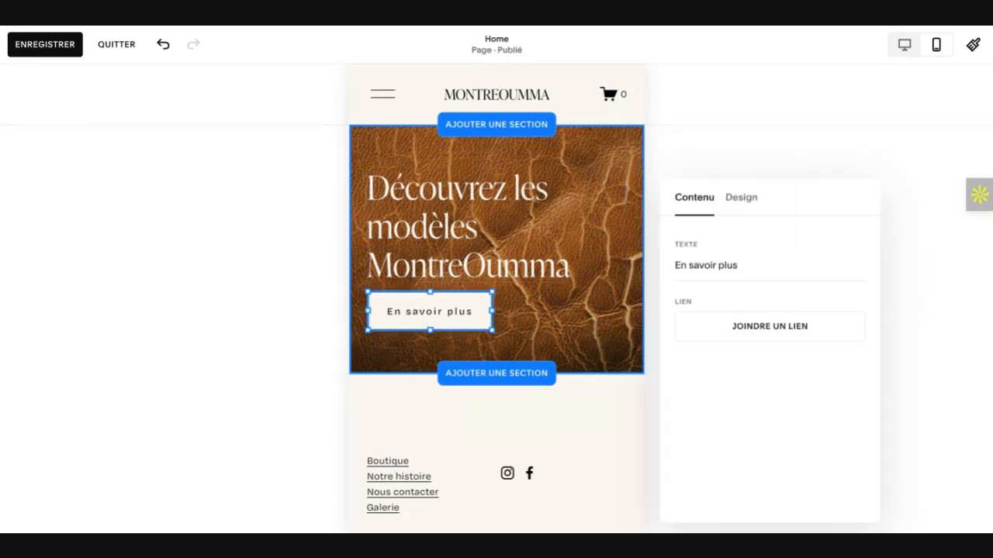
{"action": "triple_click", "coordinate": [743, 265]}
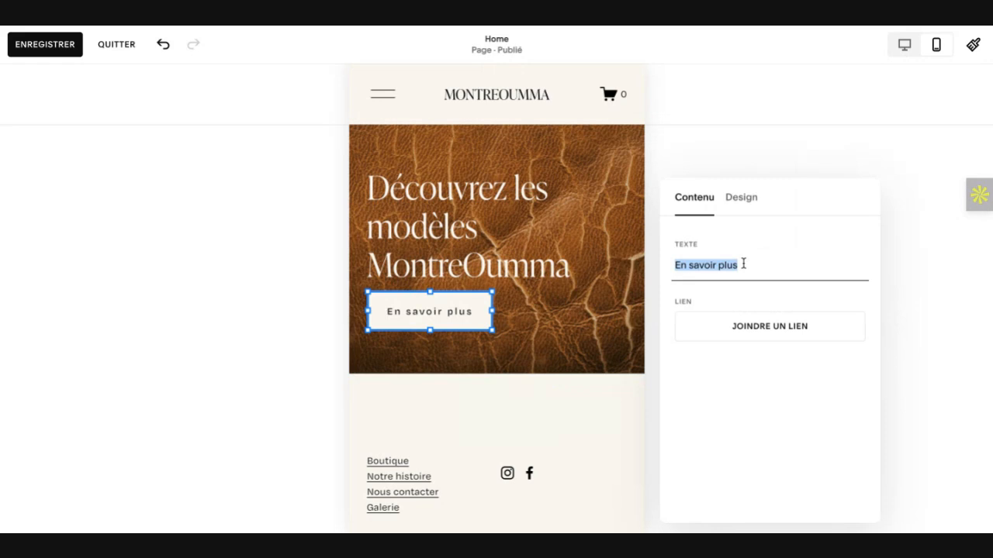
{"action": "type", "text": "ACC"}
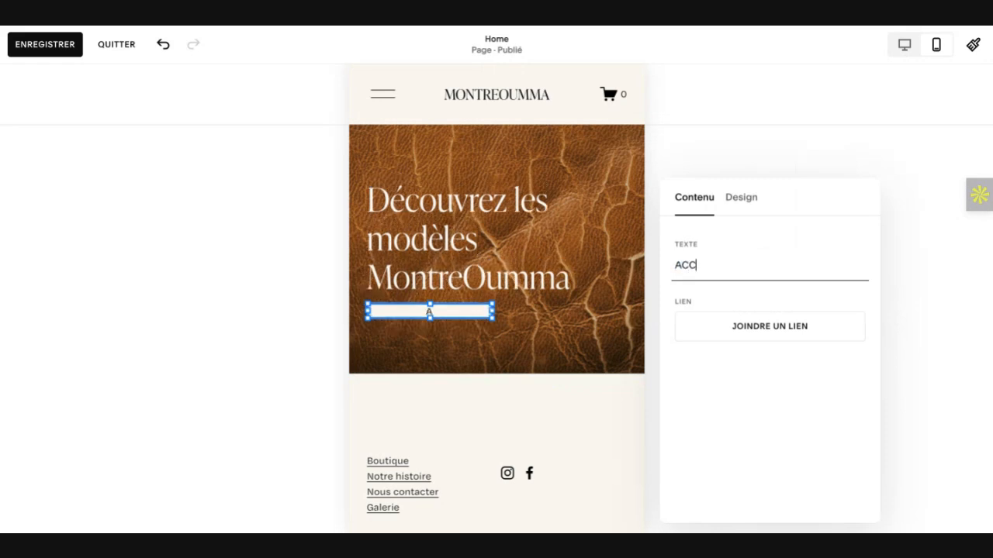
{"action": "type", "text": "ÉDER À LA BOUTI"}
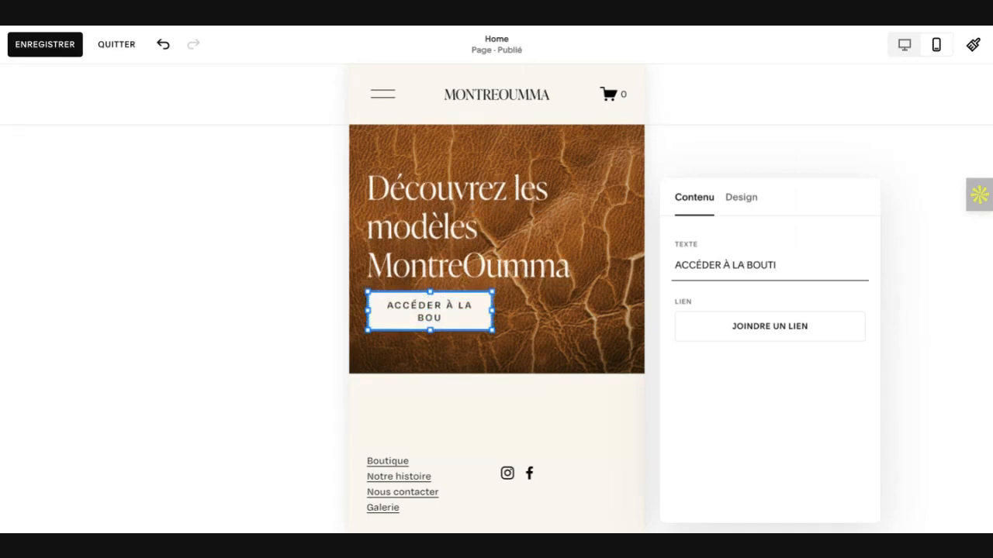
{"action": "type", "text": "QUE"}
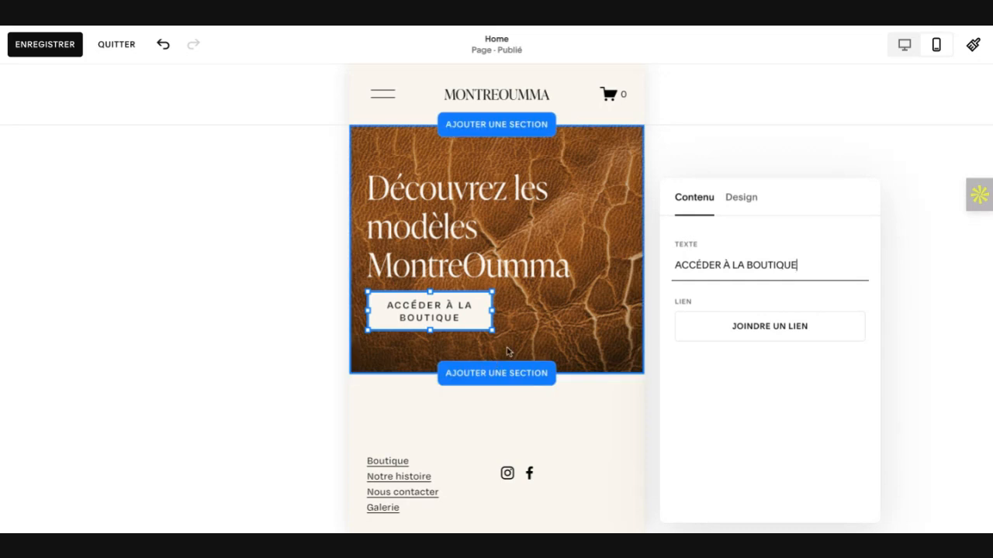
{"action": "left_click", "coordinate": [549, 324]}
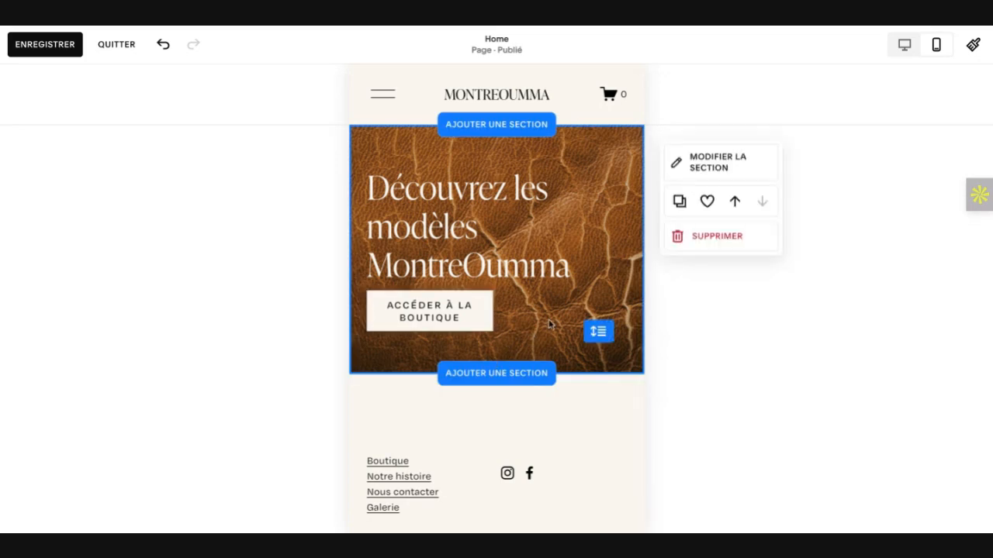
Step: Extend the hero button's text to "ACCÉDER À LA BOUTIQUE MONTREOUMMA"
{"action": "left_click", "coordinate": [461, 321]}
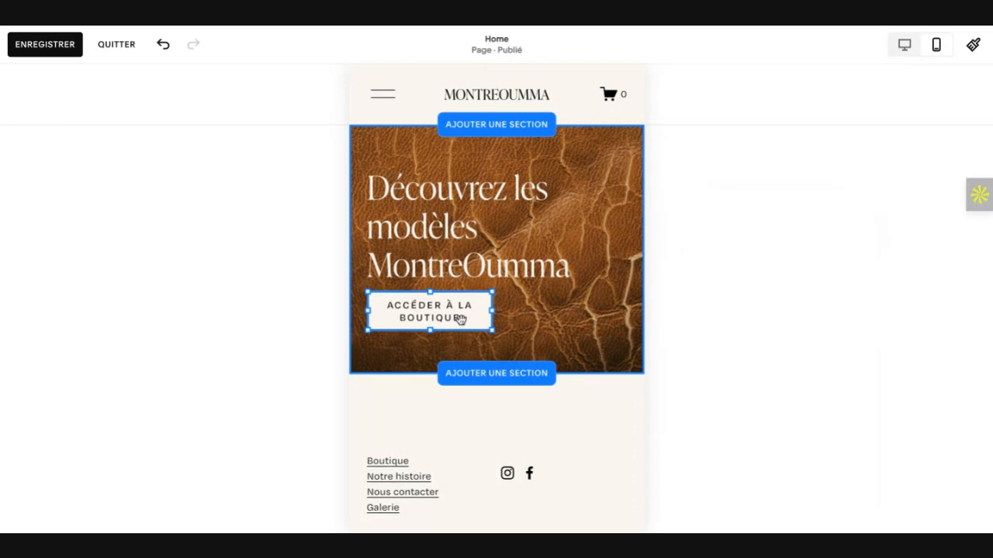
{"action": "left_click", "coordinate": [461, 321]}
{"action": "left_click", "coordinate": [812, 269]}
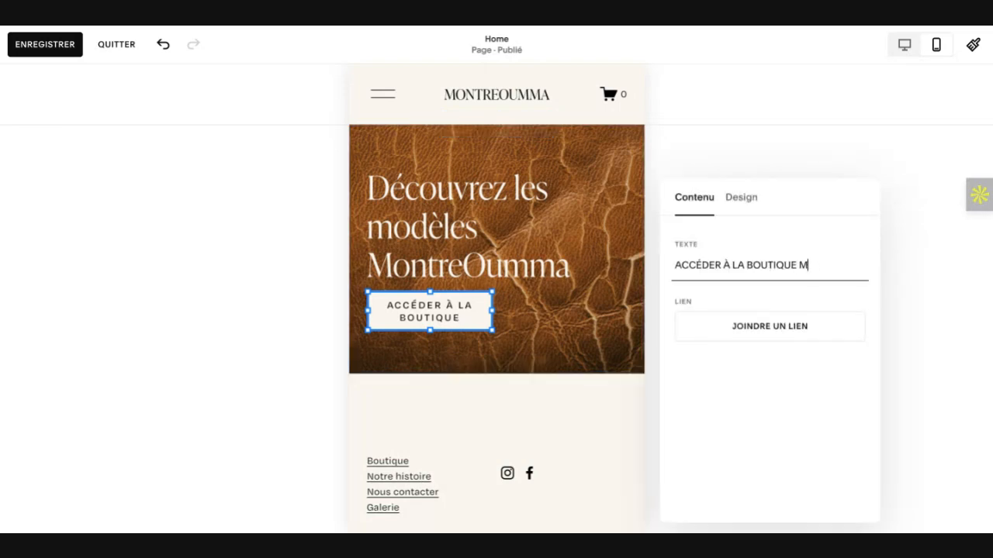
{"action": "type", "text": "MONTRE OU"}
{"action": "key", "text": "BackSpace"}
{"action": "key", "text": "BackSpace"}
{"action": "type", "text": "OUMMA"}
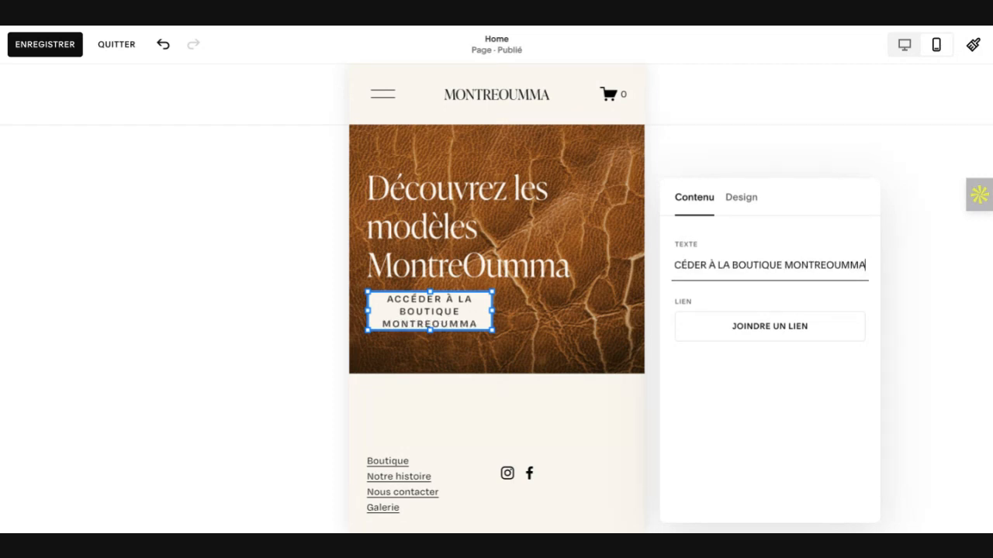
Step: Widen the hero button by one grid column in the mobile layout and keep it short enough to clear the heading
{"action": "left_click_drag", "start_coordinate": [492, 311], "coordinate": [499, 311]}
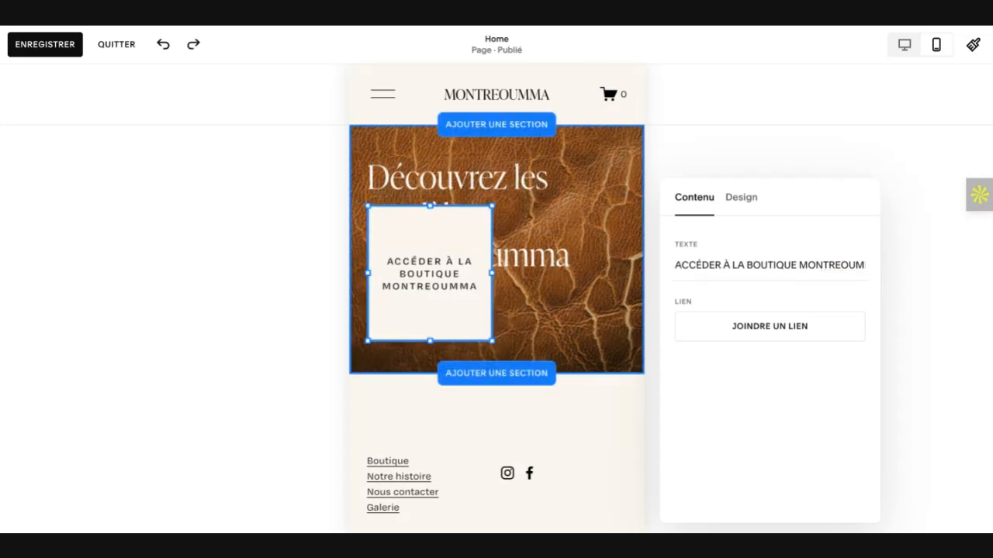
{"action": "left_click", "coordinate": [163, 47]}
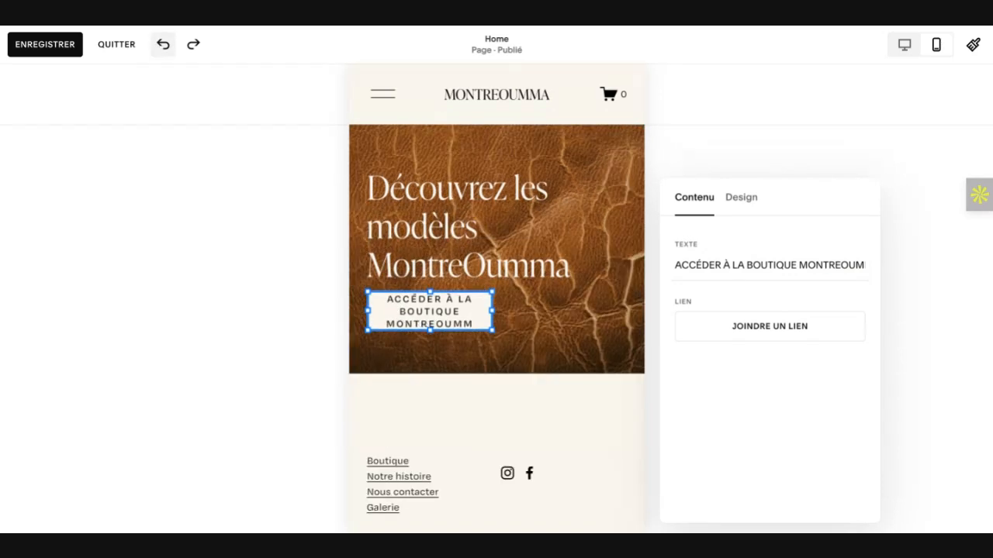
{"action": "left_click_drag", "start_coordinate": [491, 310], "coordinate": [493, 310]}
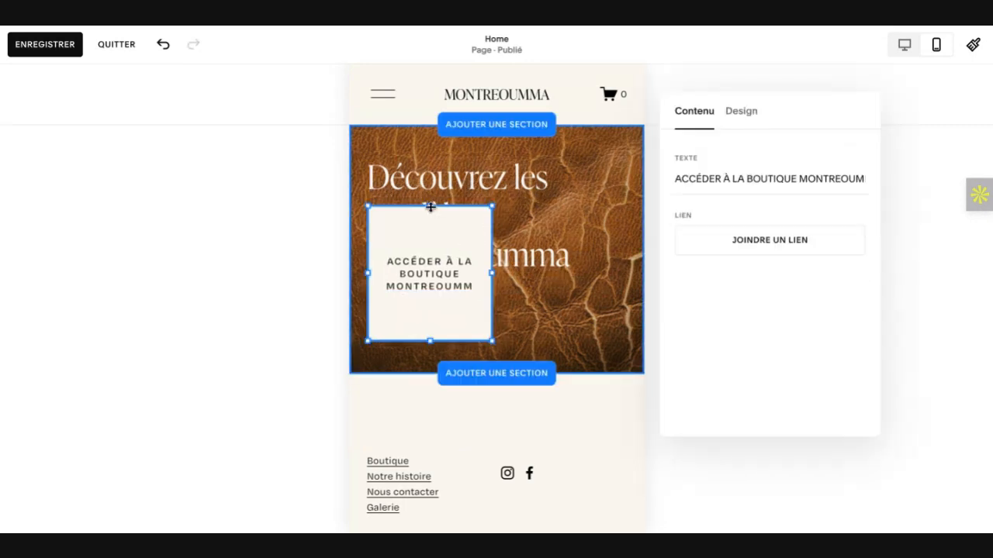
{"action": "left_click_drag", "start_coordinate": [430, 210], "coordinate": [430, 304]}
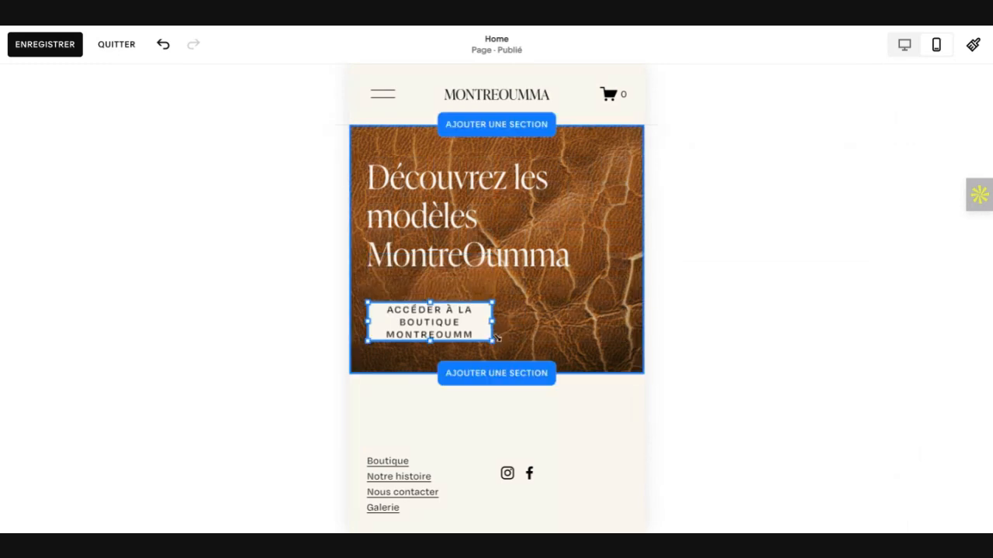
{"action": "left_click_drag", "start_coordinate": [498, 343], "coordinate": [526, 343]}
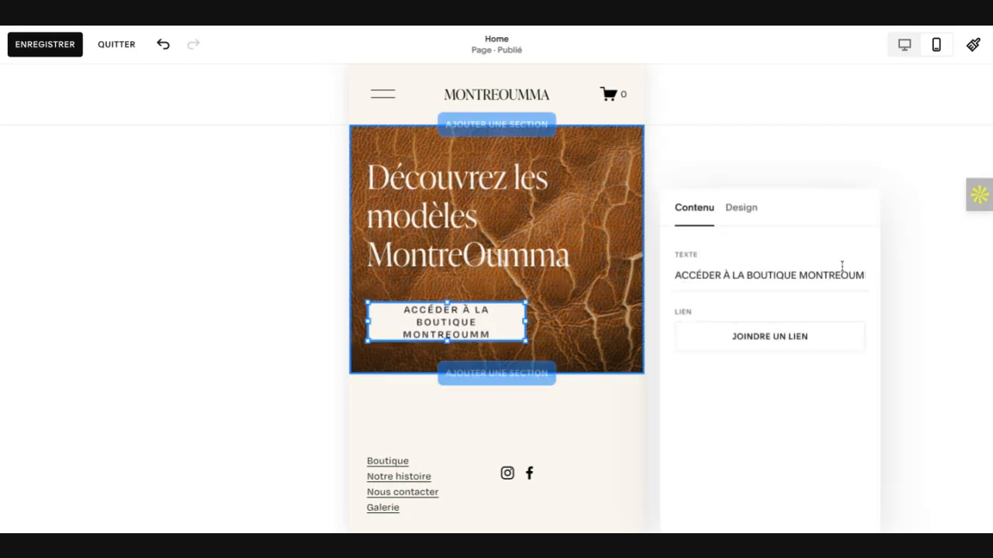
Step: Restore the final A of "MONTREOUMMA" in the button text and move the button up directly beneath the mobile heading
{"action": "left_click", "coordinate": [863, 277]}
{"action": "key", "text": "Right"}
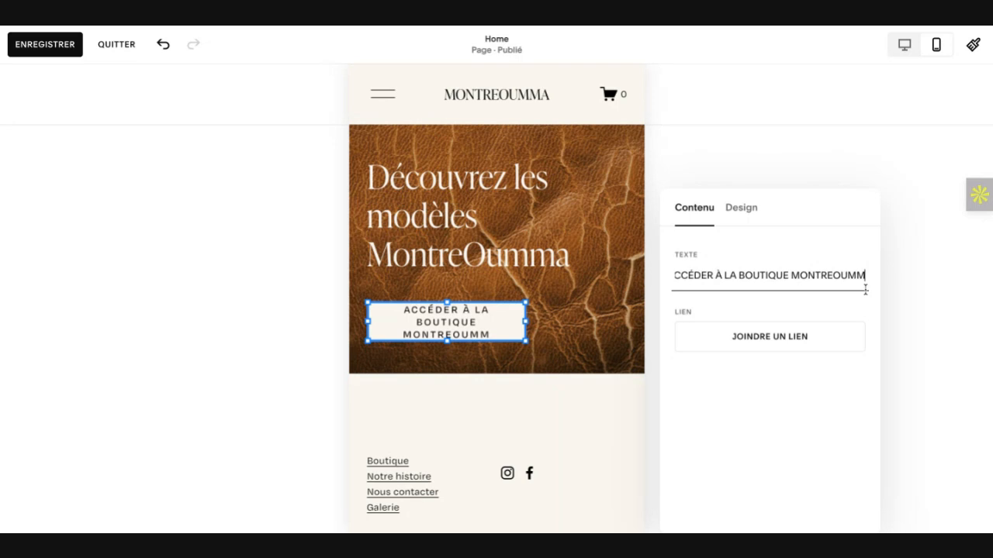
{"action": "type", "text": "A"}
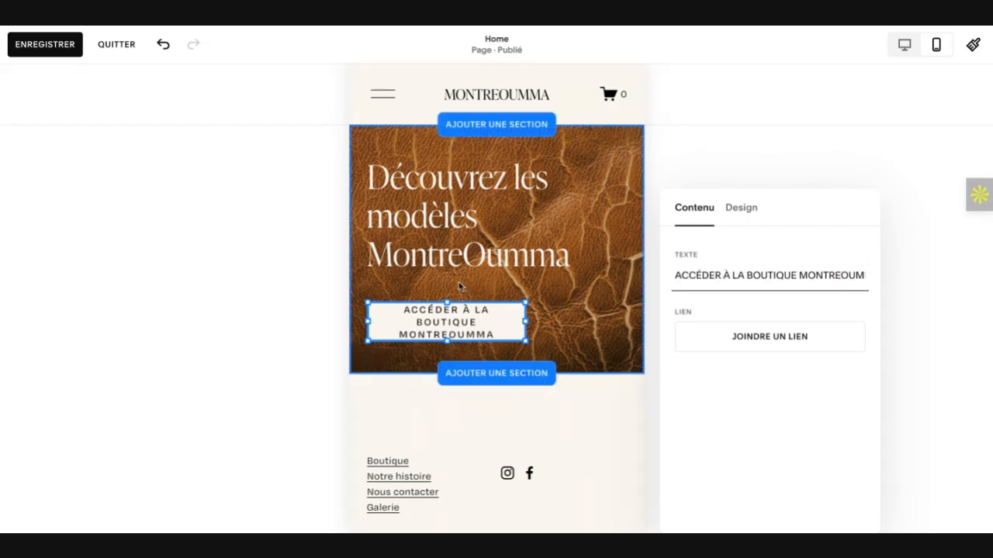
{"action": "left_click_drag", "start_coordinate": [470, 315], "coordinate": [469, 310]}
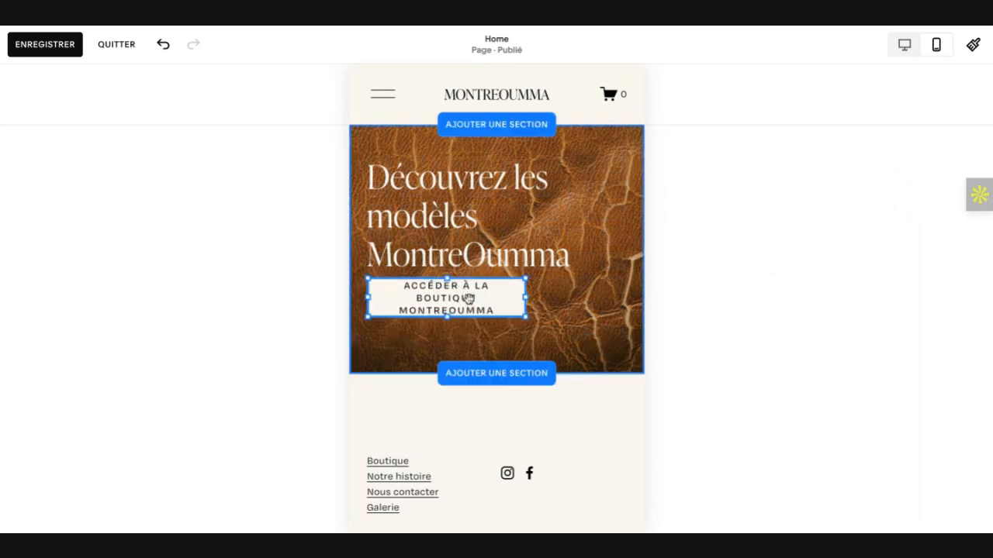
{"action": "left_click", "coordinate": [574, 311]}
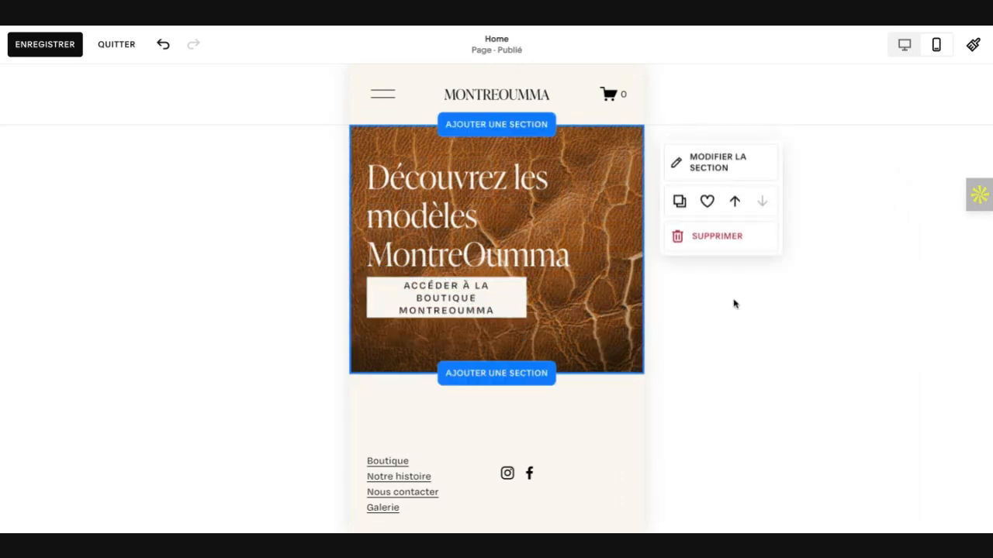
Step: Shorten the hero button's text to "ACCÉDER À LA BOUTIQUE" and narrow the button by one grid column in the mobile layout
{"action": "double_click", "coordinate": [480, 306]}
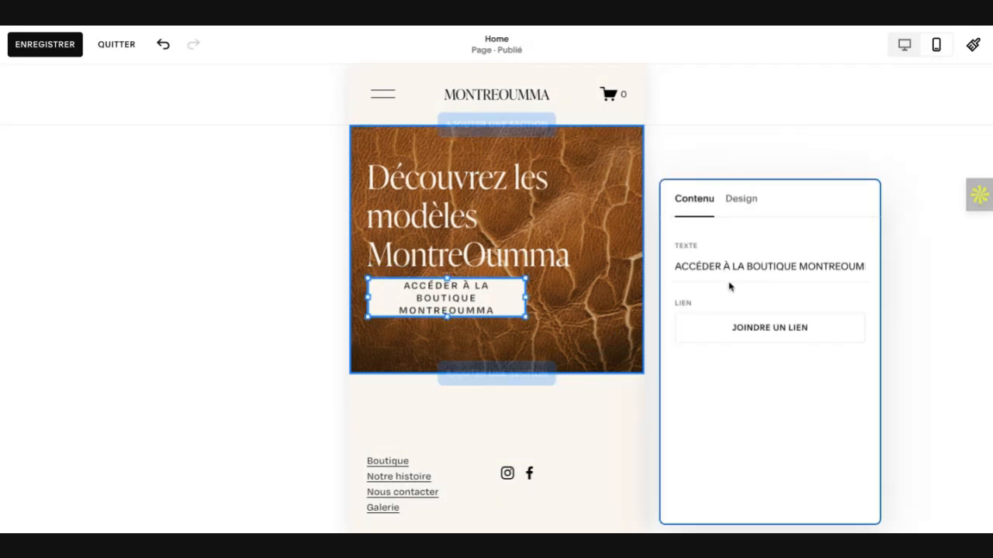
{"action": "left_click", "coordinate": [799, 270]}
{"action": "double_click", "coordinate": [798, 269]}
{"action": "key", "text": "BackSpace"}
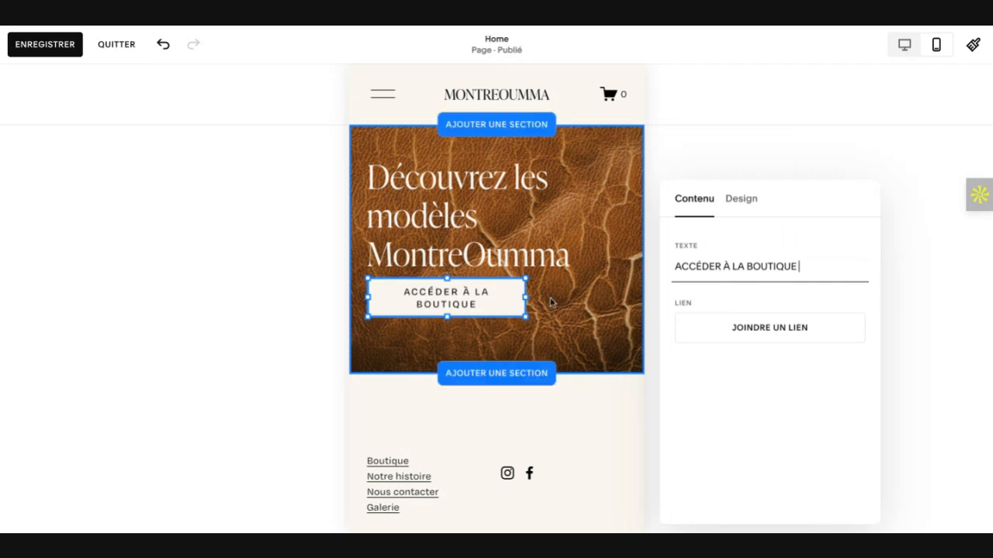
{"action": "left_click_drag", "start_coordinate": [523, 294], "coordinate": [491, 294]}
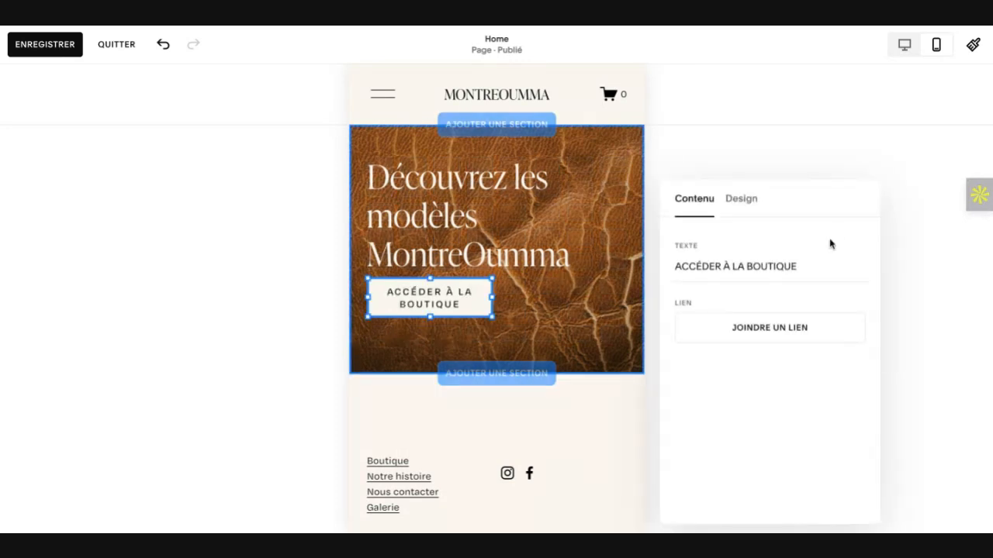
Step: Replace the É in the hero button's word "ACCÉDER" with È
{"action": "left_click", "coordinate": [700, 266]}
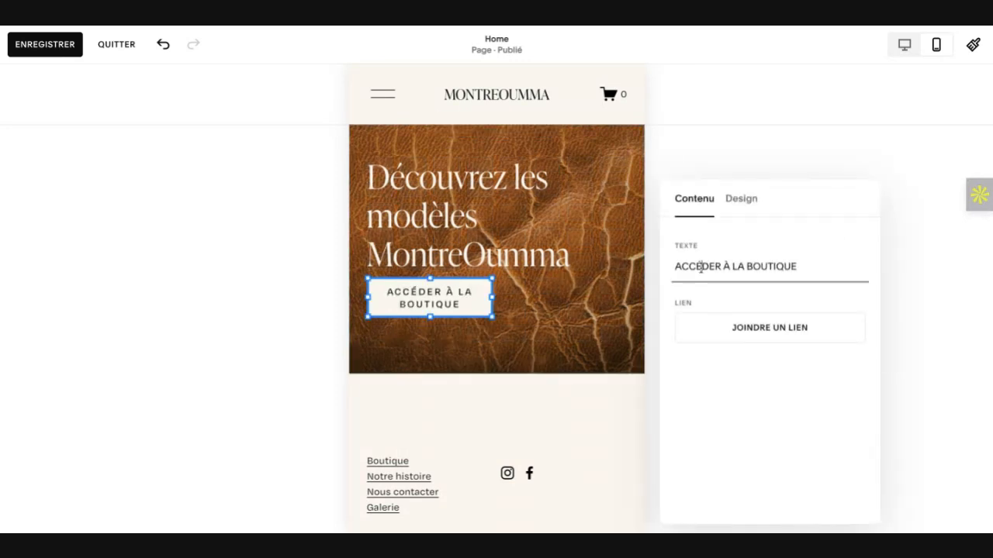
{"action": "key", "text": "BackSpace"}
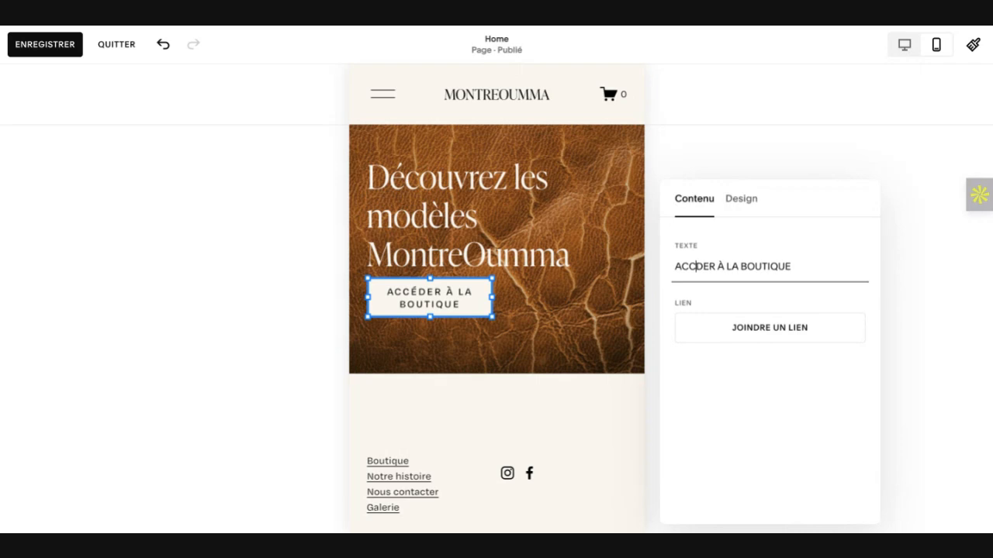
{"action": "type", "text": "É"}
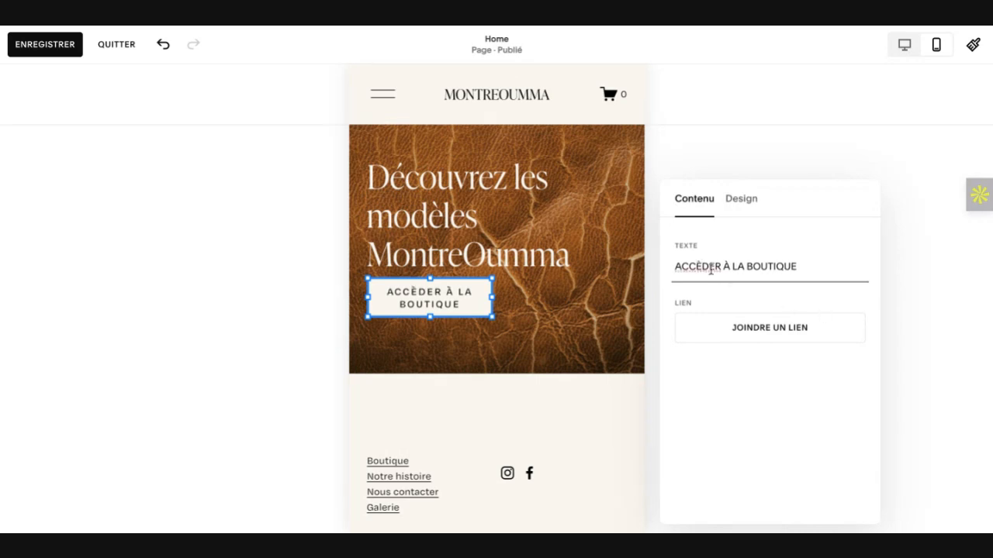
{"action": "double_click", "coordinate": [707, 266]}
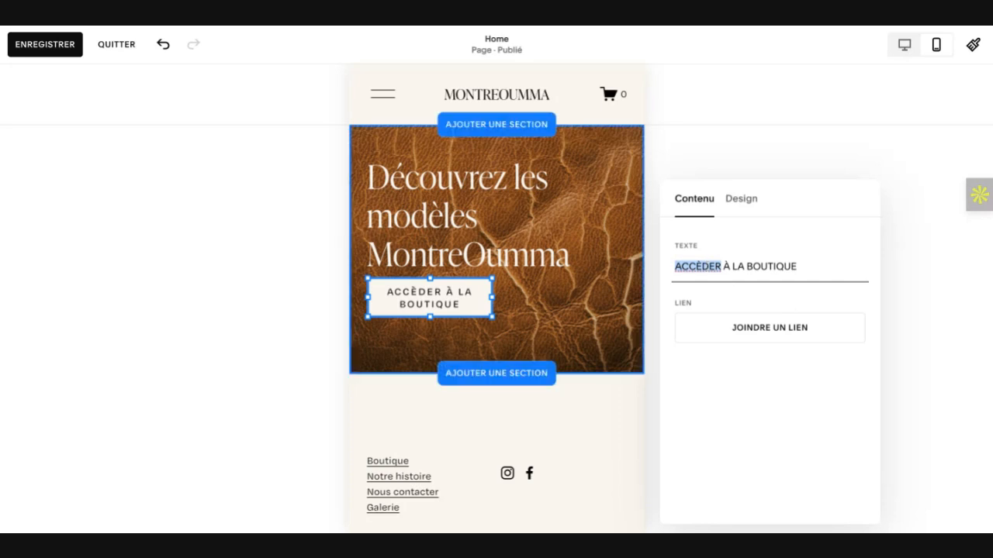
{"action": "left_click", "coordinate": [430, 298]}
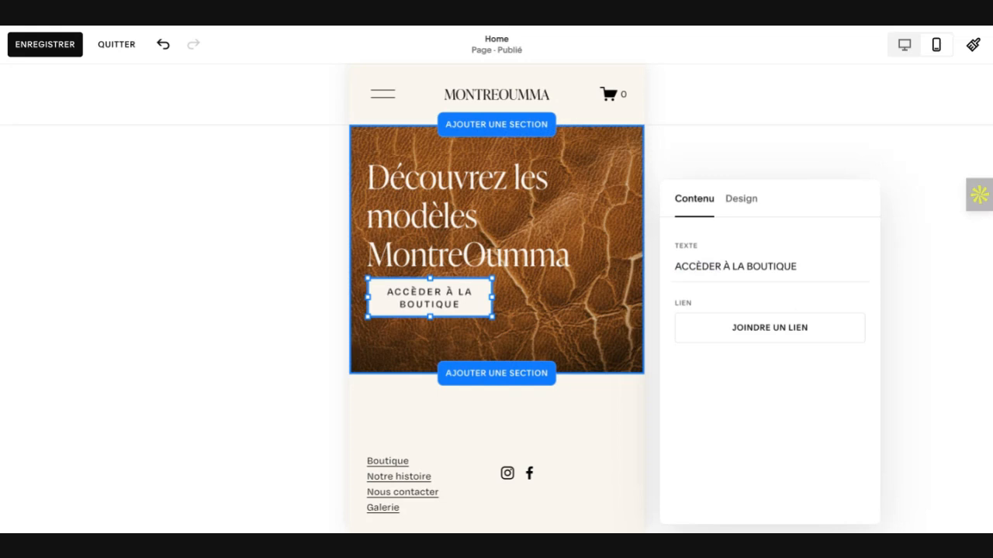
Step: Replace the accented È in the hero button's first word with a plain E
{"action": "double_click", "coordinate": [701, 266]}
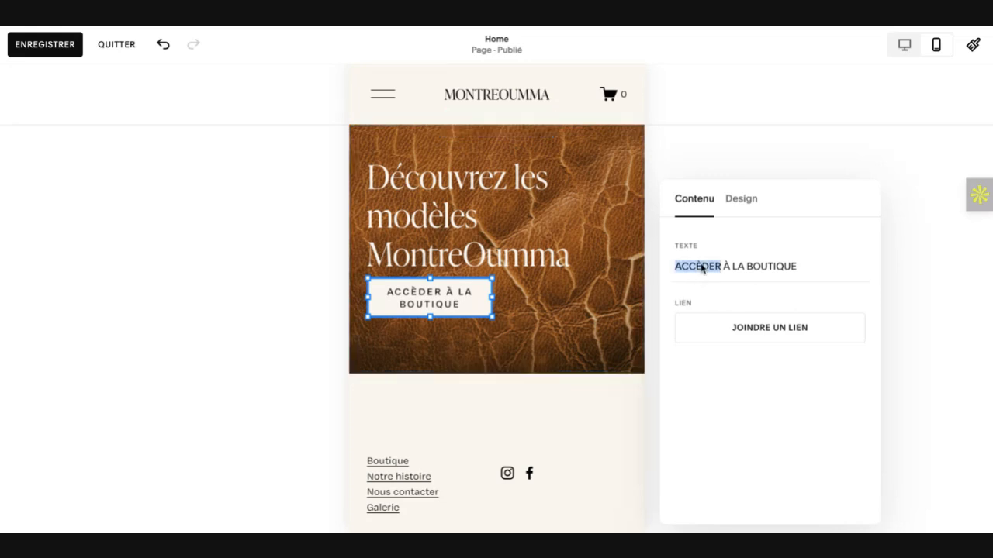
{"action": "left_click", "coordinate": [701, 266]}
{"action": "key", "text": "BackSpace"}
{"action": "type", "text": "E"}
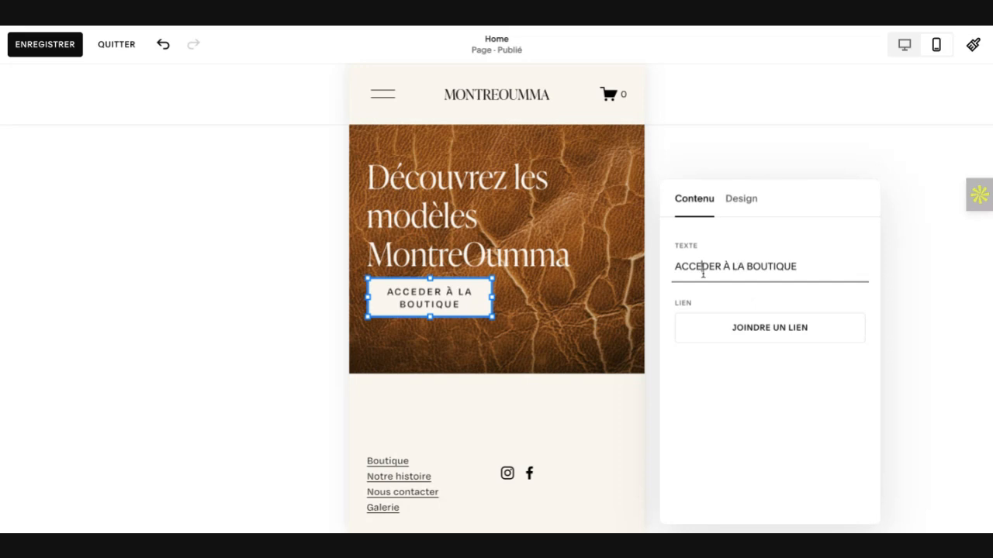
{"action": "left_click", "coordinate": [681, 377]}
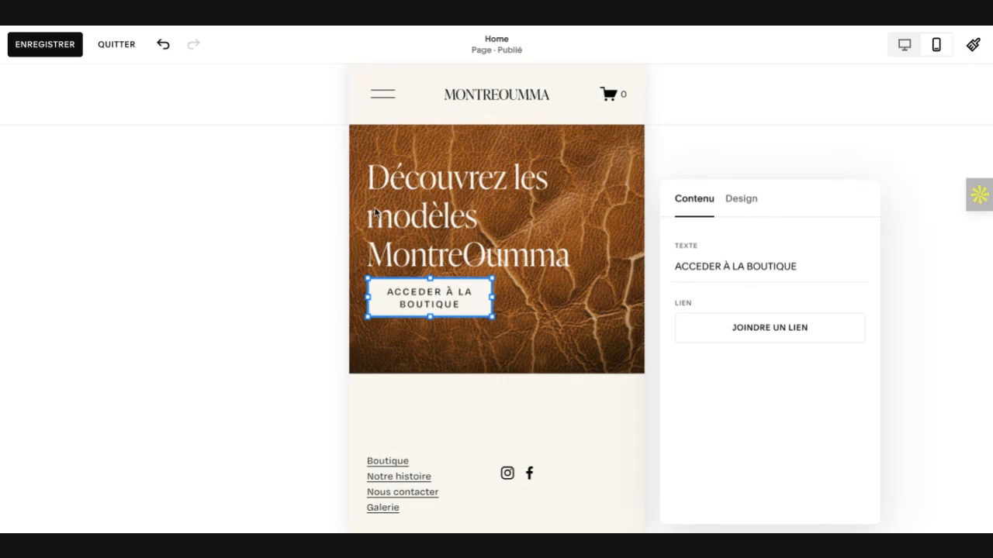
Step: Restore the É in the hero button's first word so the text reads "ACCÉDER À LA BOUTIQUE"
{"action": "left_click", "coordinate": [702, 267]}
{"action": "key", "text": "BackSpace"}
{"action": "type", "text": "É"}
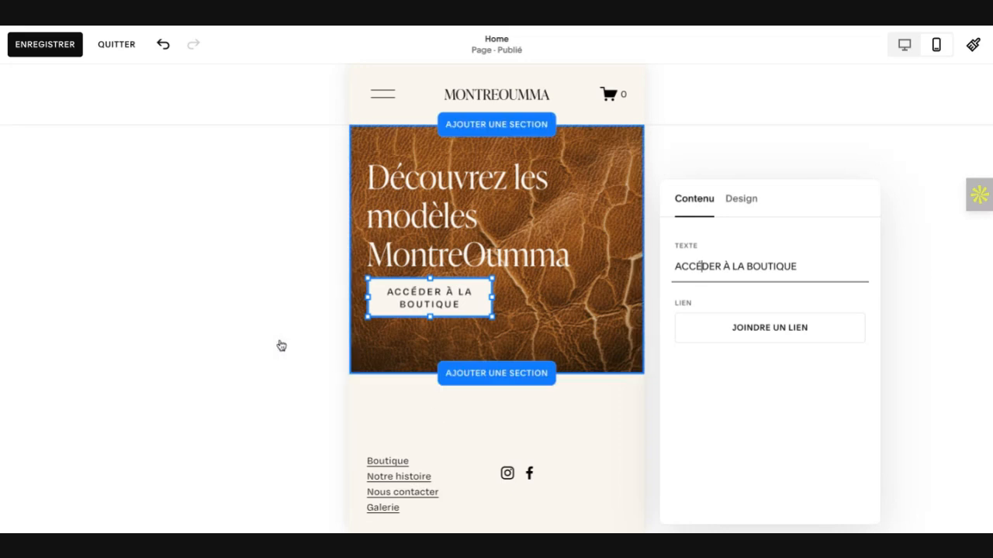
{"action": "left_click", "coordinate": [492, 317]}
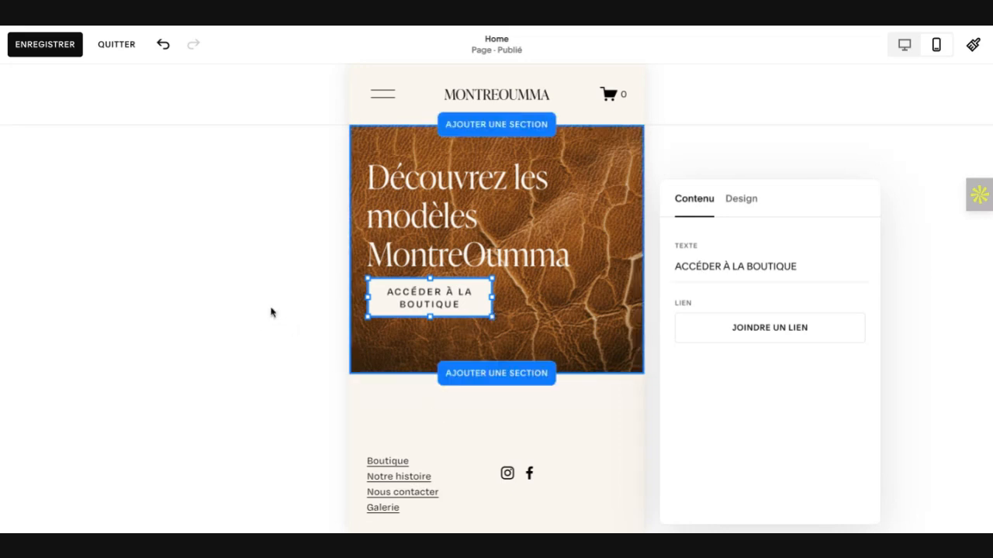
Step: Start adding a section beneath the leather hero and browse the Produits section templates
{"action": "left_click", "coordinate": [508, 374]}
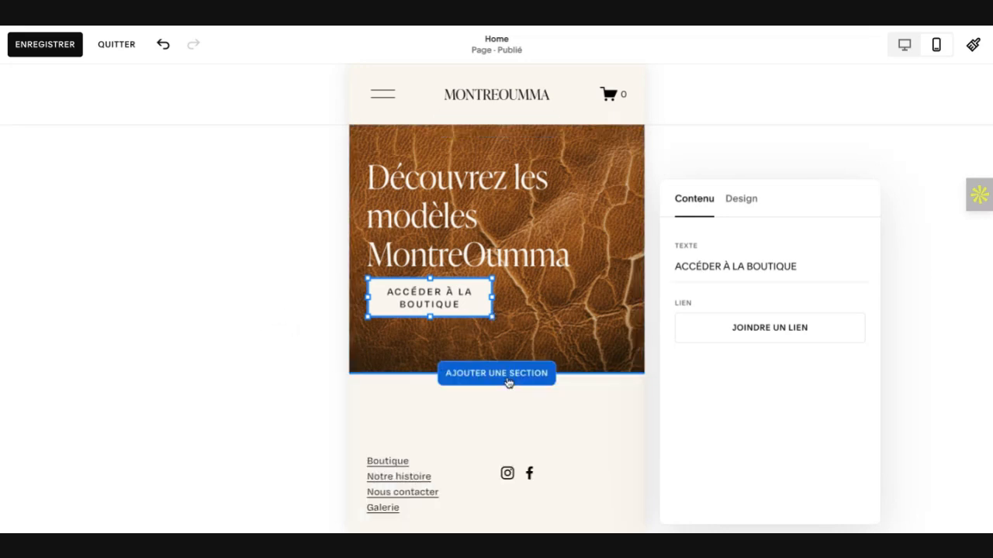
{"action": "left_click", "coordinate": [508, 382]}
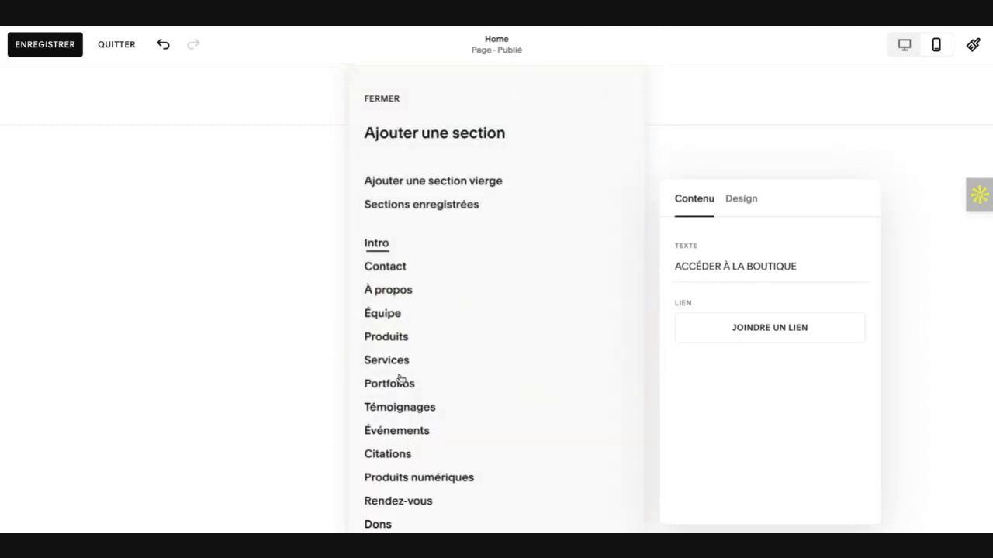
{"action": "left_click", "coordinate": [388, 336]}
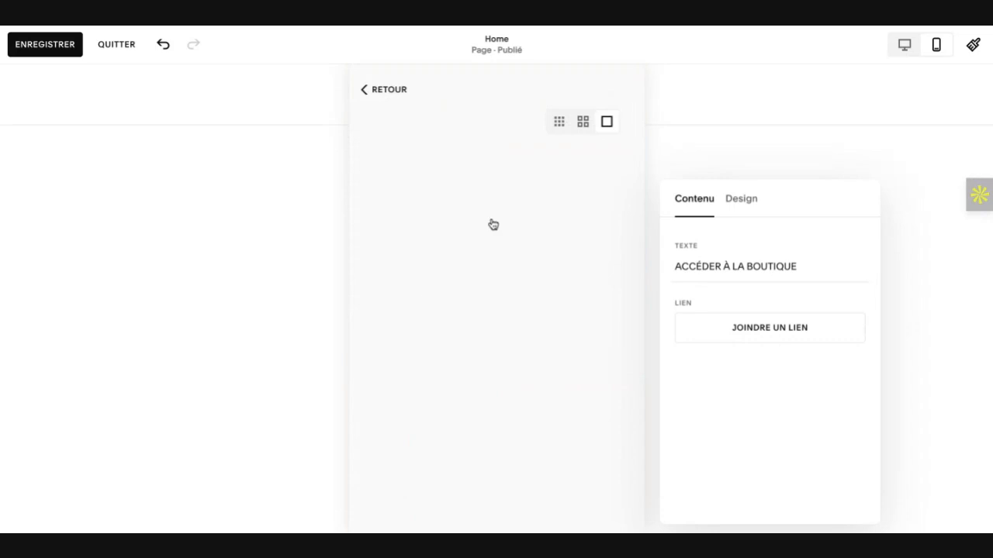
{"action": "scroll", "coordinate": [492, 225], "scroll_direction": "down", "scroll_amount": 5}
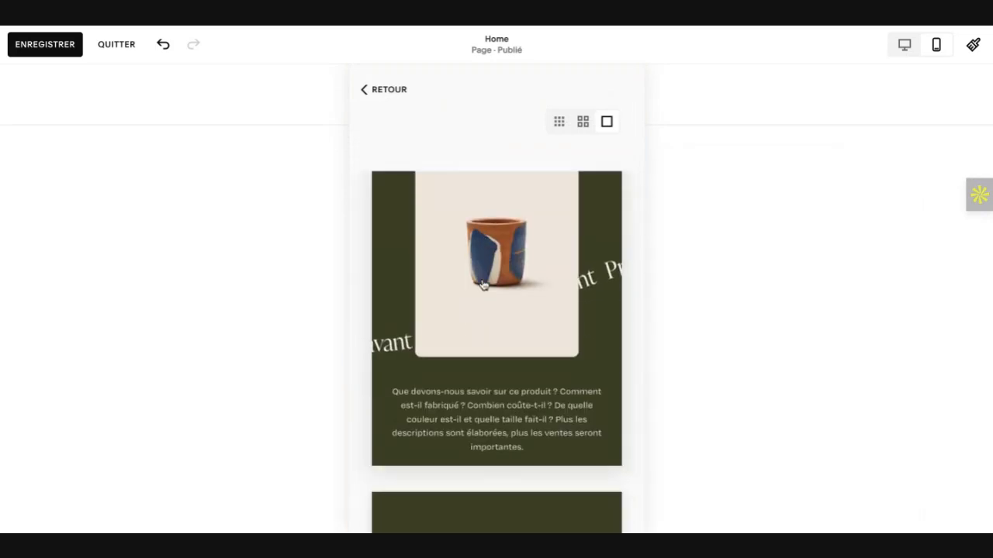
{"action": "scroll", "coordinate": [482, 285], "scroll_direction": "down", "scroll_amount": 10}
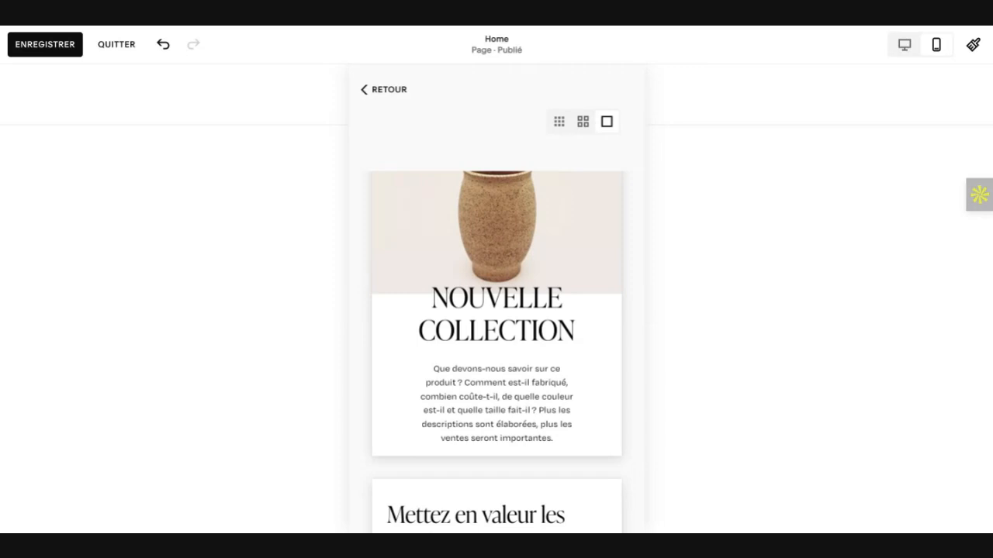
Step: Switch to the desktop view and insert the green "Nouvelle collection." Produits template with centred intro text above a row of three products
{"action": "left_click", "coordinate": [904, 44]}
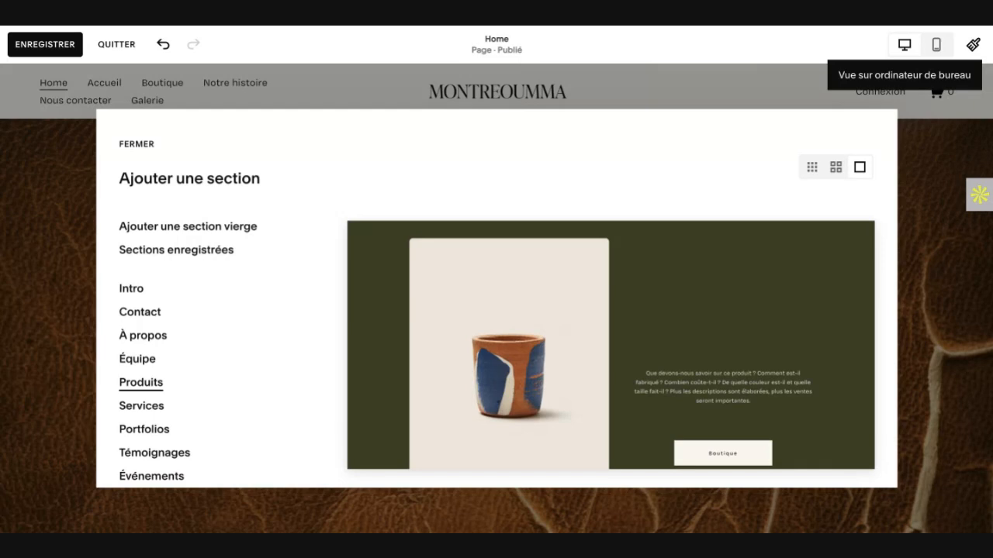
{"action": "scroll", "coordinate": [642, 309], "scroll_direction": "down", "scroll_amount": 3}
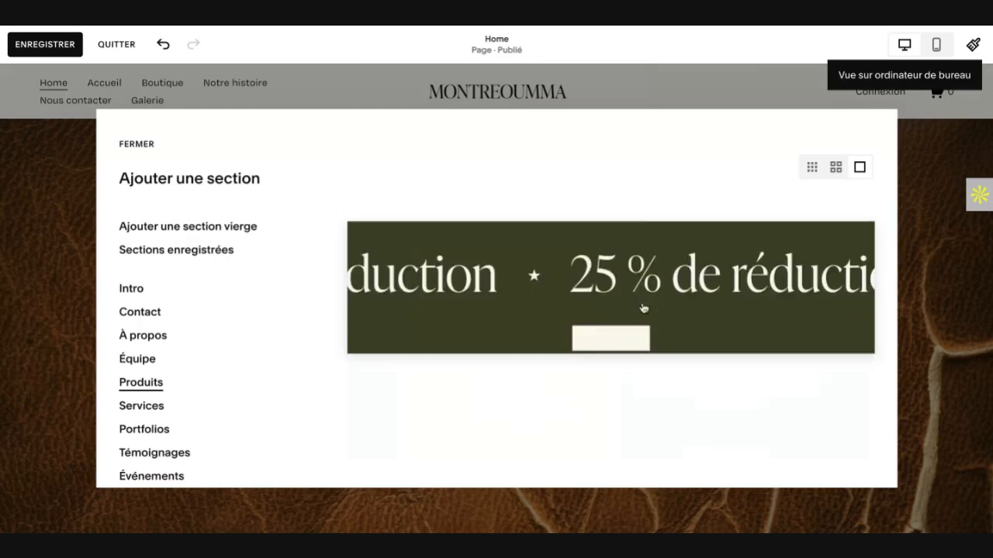
{"action": "scroll", "coordinate": [643, 309], "scroll_direction": "down", "scroll_amount": 5}
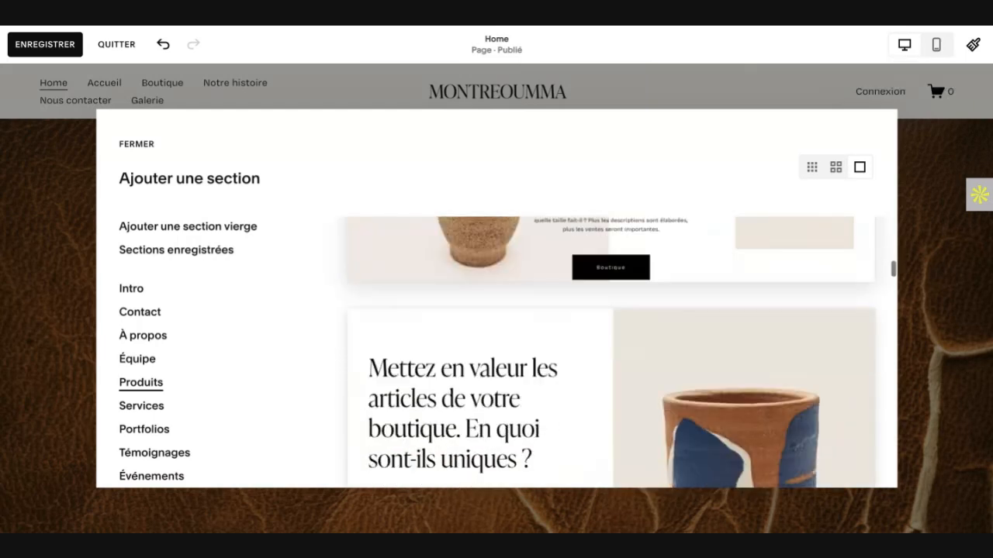
{"action": "scroll", "coordinate": [612, 353], "scroll_direction": "down", "scroll_amount": 5}
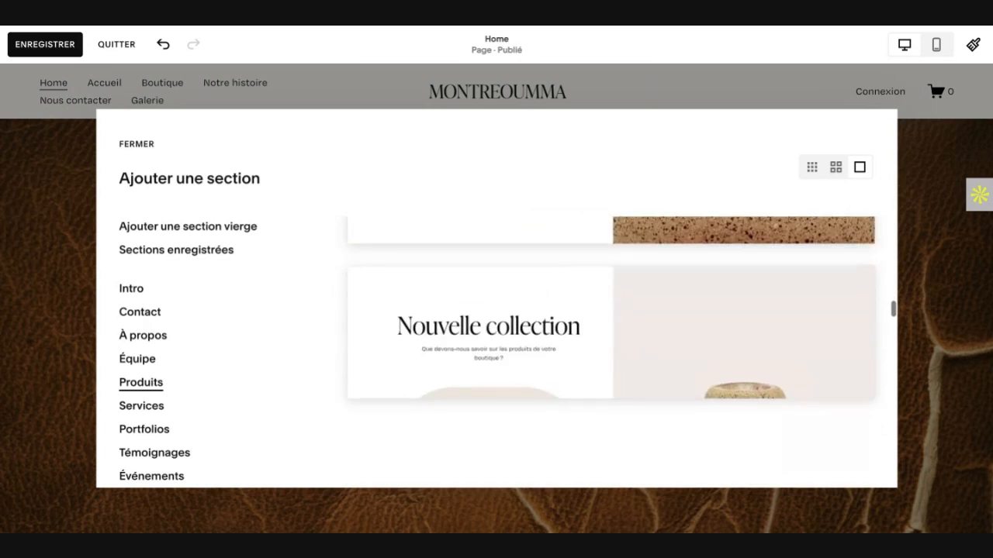
{"action": "scroll", "coordinate": [619, 352], "scroll_direction": "down", "scroll_amount": 3}
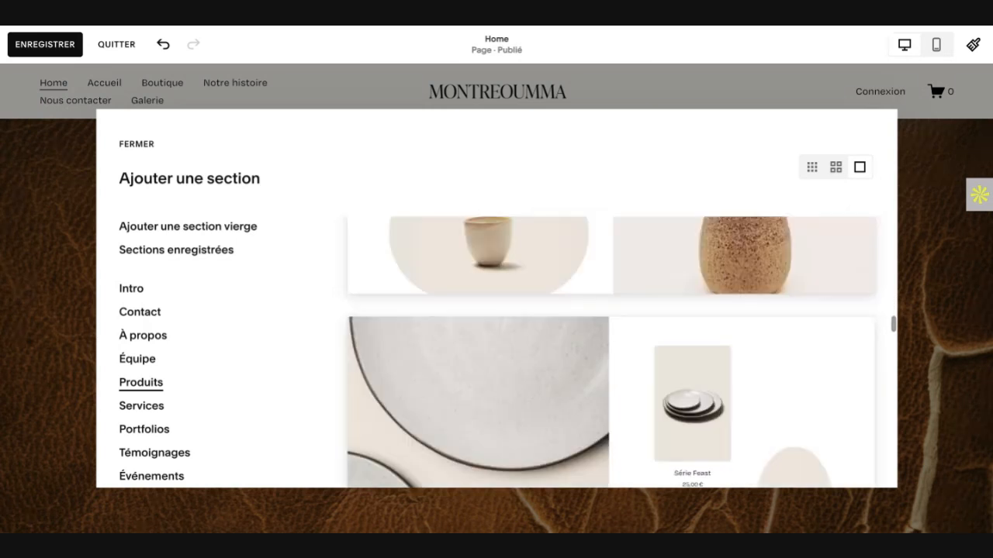
{"action": "scroll", "coordinate": [610, 353], "scroll_direction": "down", "scroll_amount": 3}
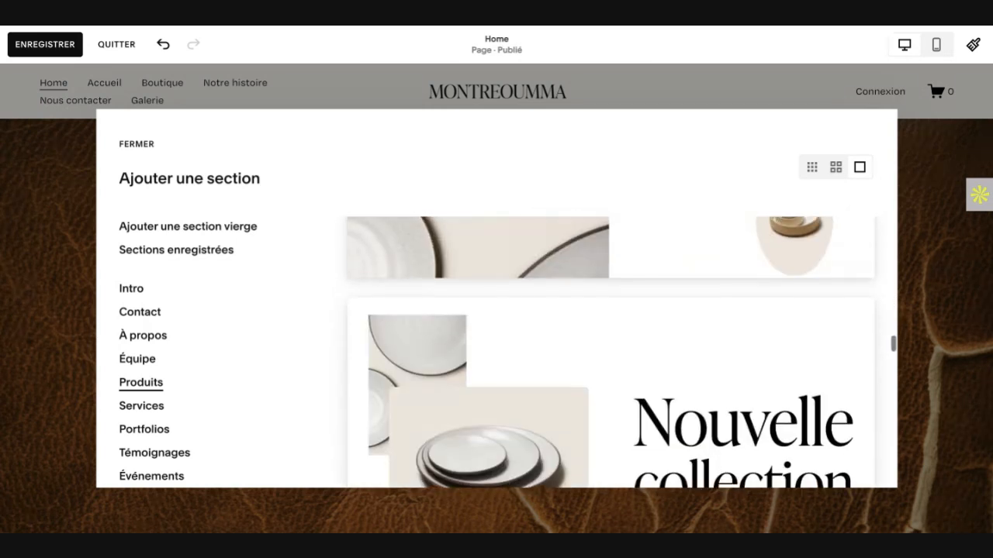
{"action": "scroll", "coordinate": [610, 352], "scroll_direction": "down", "scroll_amount": 4}
{"action": "scroll", "coordinate": [611, 353], "scroll_direction": "down", "scroll_amount": 4}
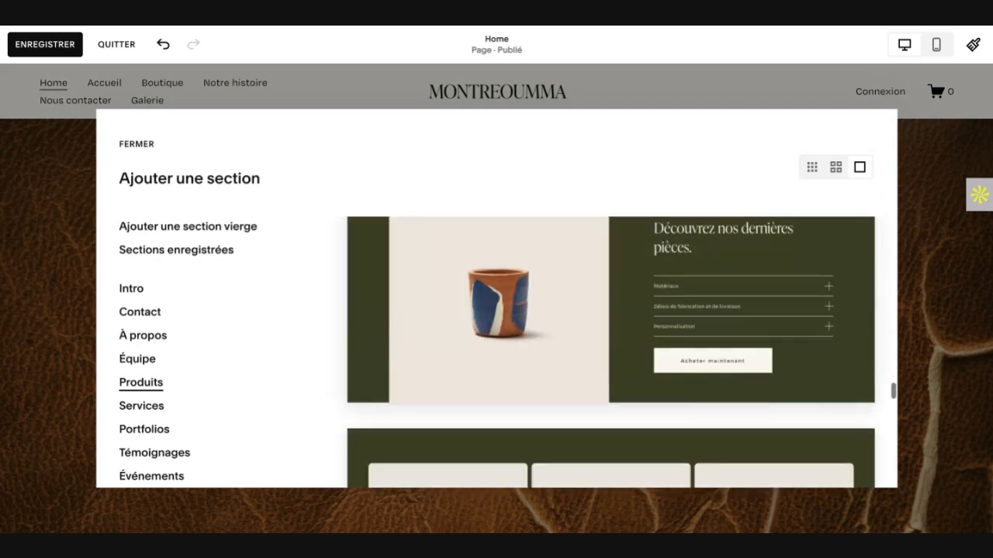
{"action": "scroll", "coordinate": [610, 353], "scroll_direction": "down", "scroll_amount": 3}
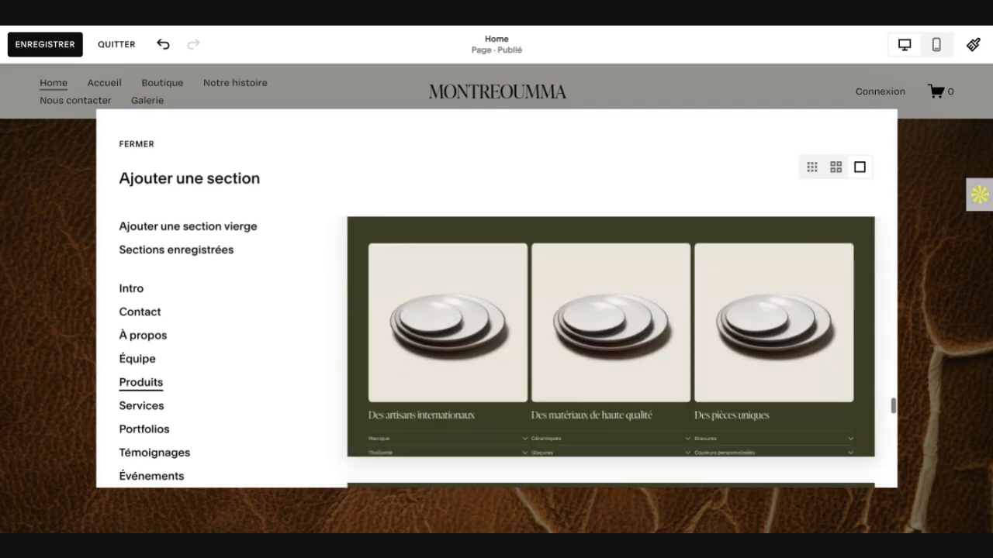
{"action": "scroll", "coordinate": [611, 353], "scroll_direction": "down", "scroll_amount": 1}
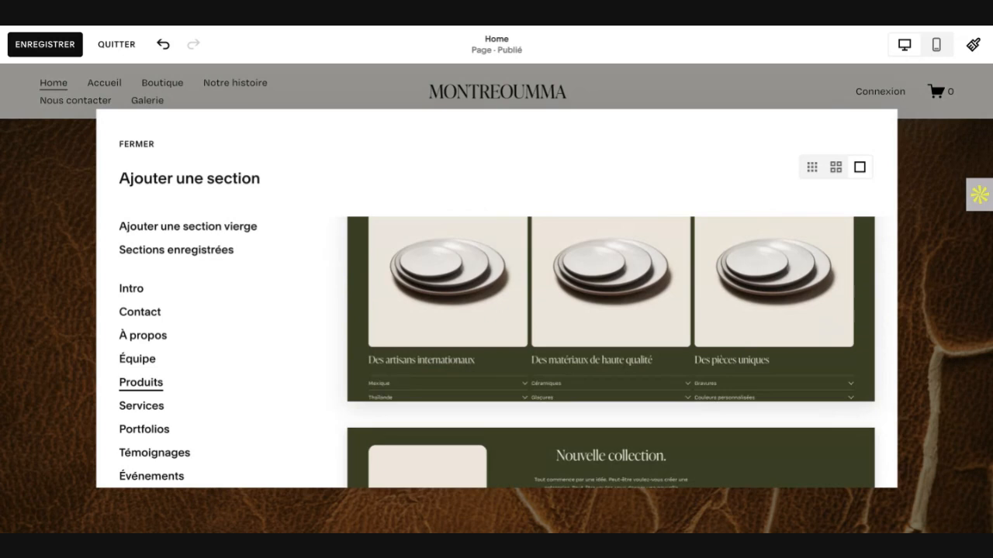
{"action": "scroll", "coordinate": [568, 290], "scroll_direction": "down", "scroll_amount": 1}
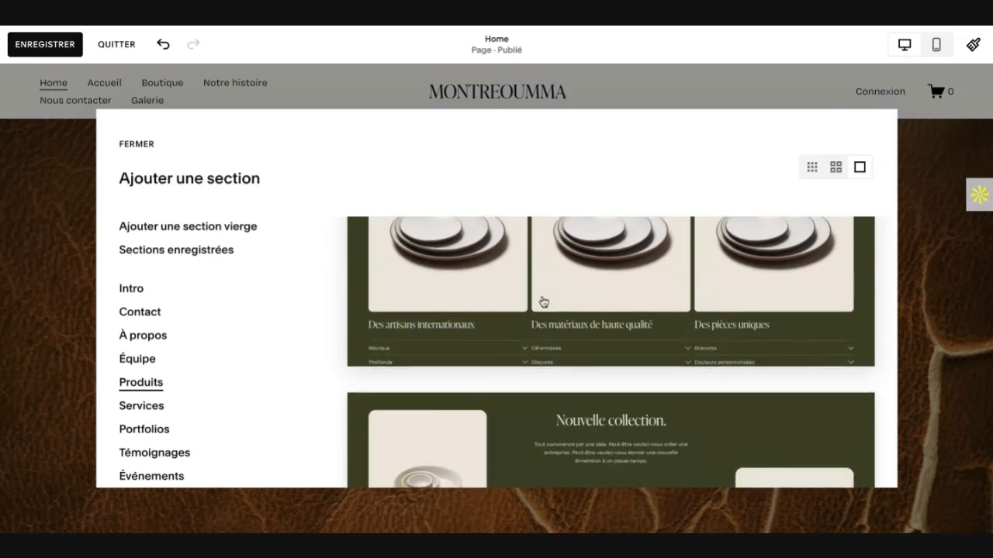
{"action": "scroll", "coordinate": [569, 294], "scroll_direction": "down", "scroll_amount": 5}
{"action": "scroll", "coordinate": [610, 353], "scroll_direction": "down", "scroll_amount": 5}
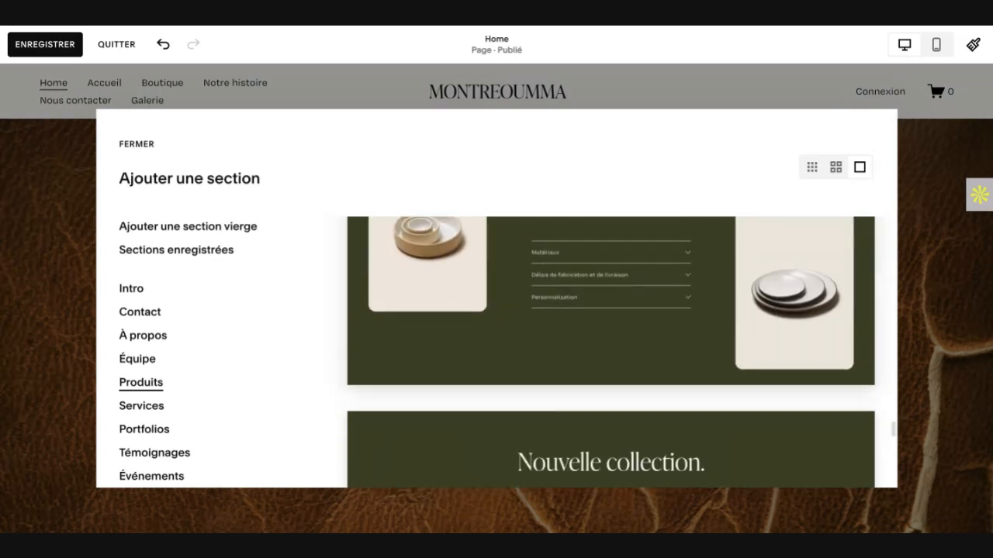
{"action": "scroll", "coordinate": [610, 353], "scroll_direction": "down", "scroll_amount": 3}
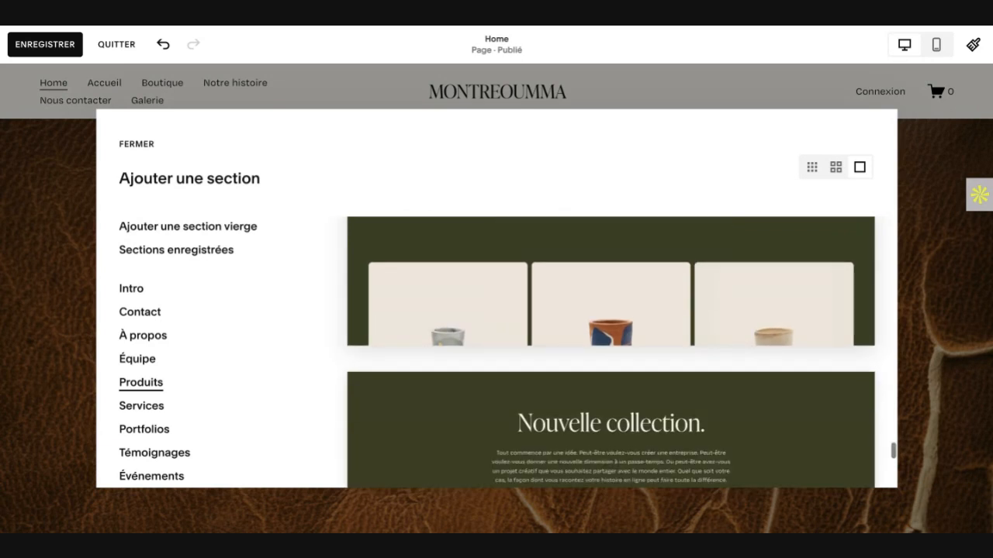
{"action": "scroll", "coordinate": [519, 284], "scroll_direction": "up", "scroll_amount": 1}
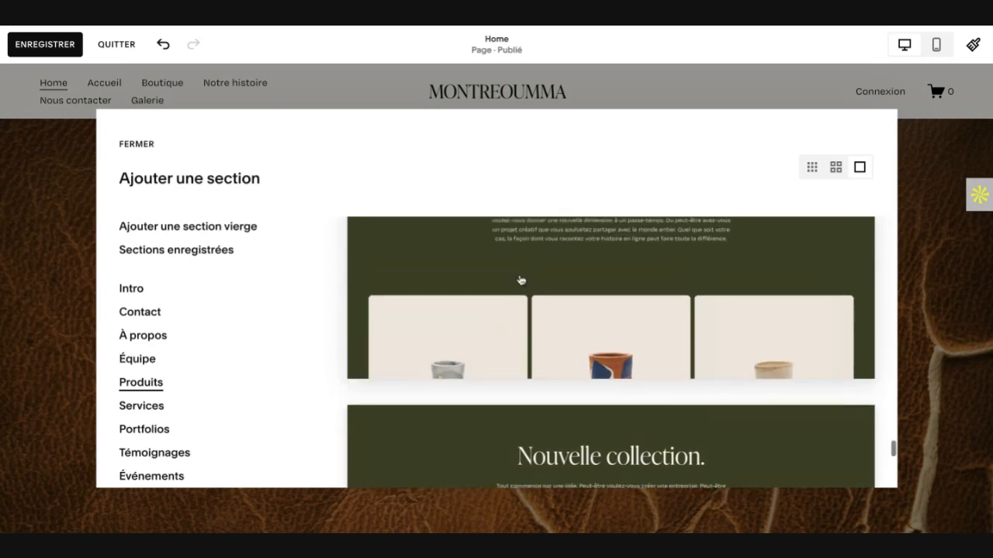
{"action": "left_click", "coordinate": [473, 278]}
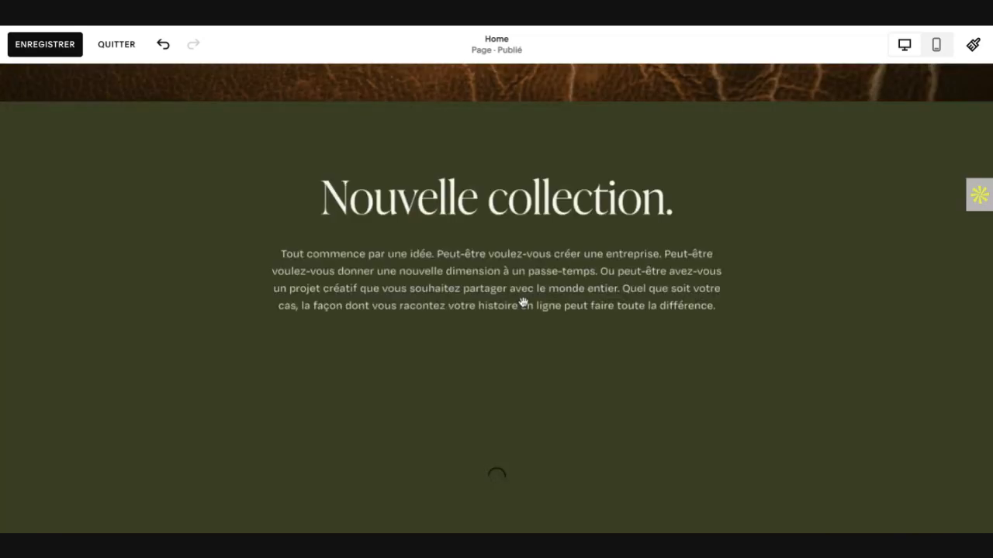
Step: Review the hero and the new "Nouvelle collection." section in the desktop layout
{"action": "scroll", "coordinate": [524, 301], "scroll_direction": "up", "scroll_amount": 5}
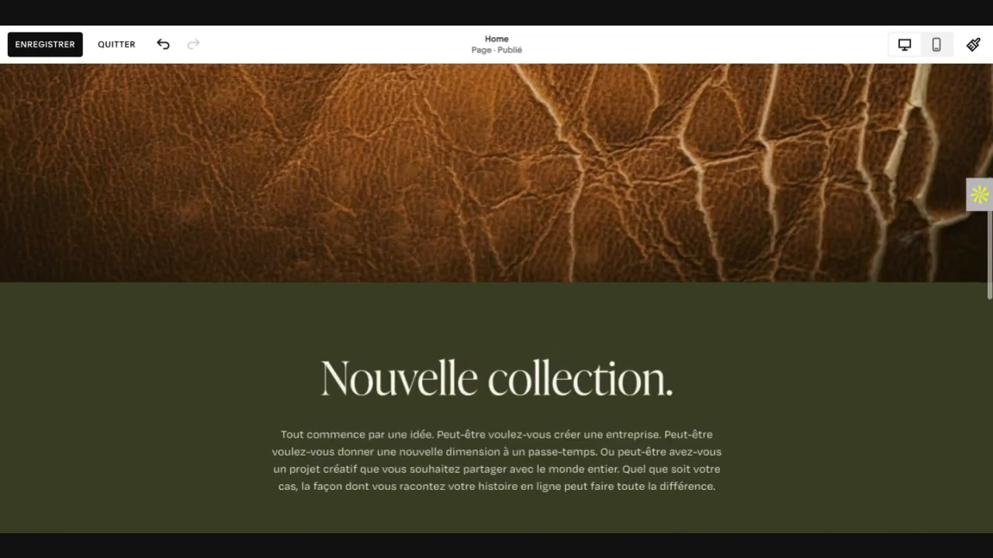
{"action": "scroll", "coordinate": [523, 302], "scroll_direction": "up", "scroll_amount": 3}
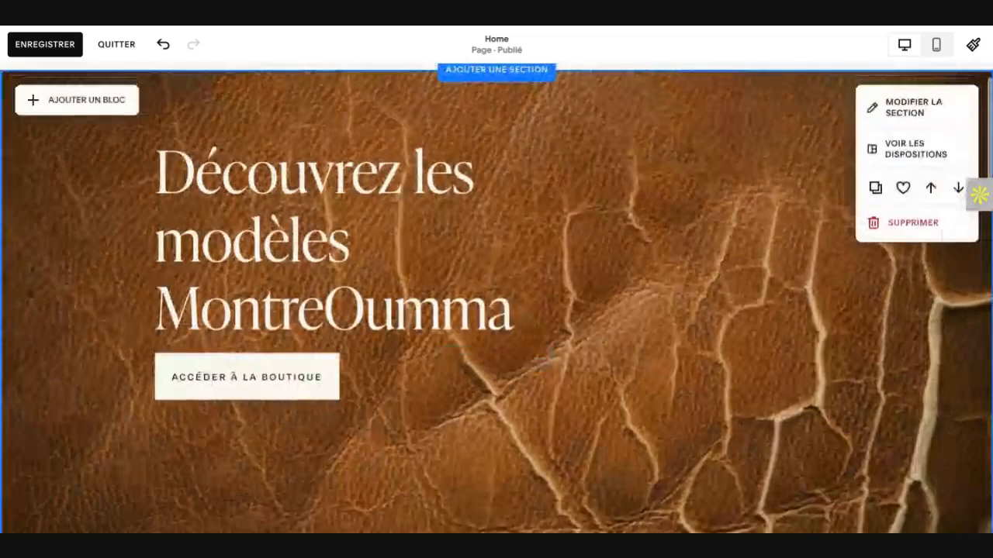
{"action": "scroll", "coordinate": [524, 302], "scroll_direction": "down", "scroll_amount": 2}
{"action": "scroll", "coordinate": [496, 298], "scroll_direction": "down", "scroll_amount": 6}
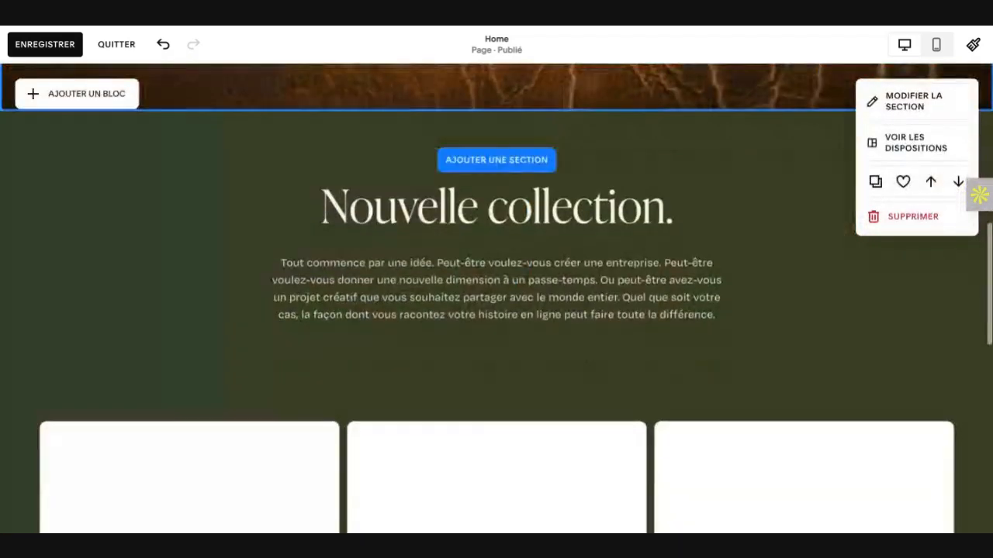
Step: Replace the "Nouvelle collection." heading of the green product section with "Les Best Seller"
{"action": "scroll", "coordinate": [521, 332], "scroll_direction": "down", "scroll_amount": 4}
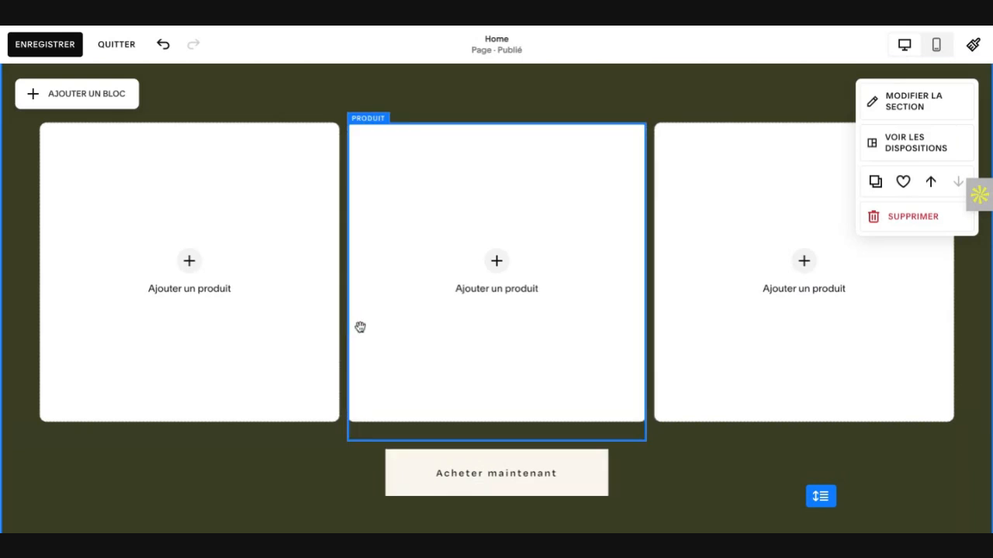
{"action": "scroll", "coordinate": [341, 100], "scroll_direction": "up", "scroll_amount": 3}
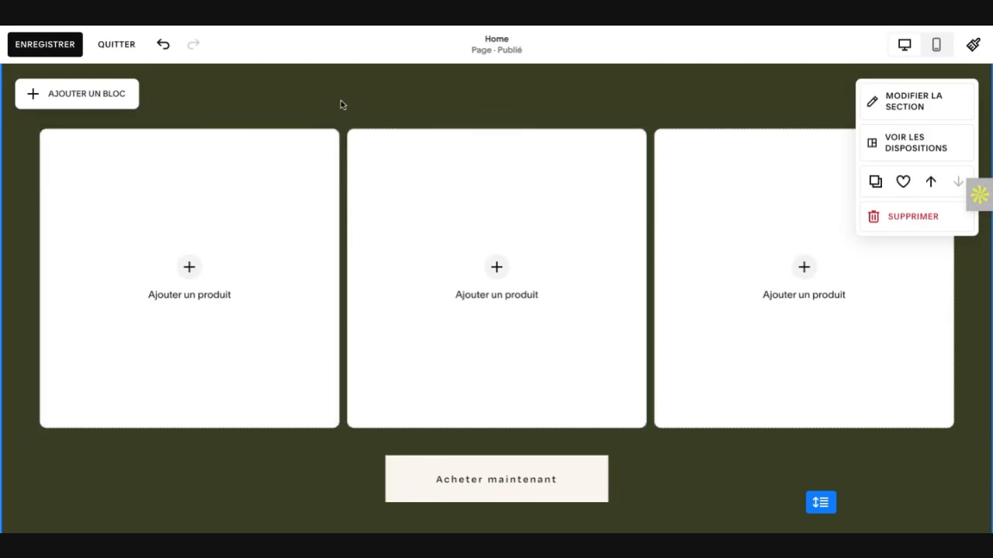
{"action": "scroll", "coordinate": [340, 103], "scroll_direction": "up", "scroll_amount": 1}
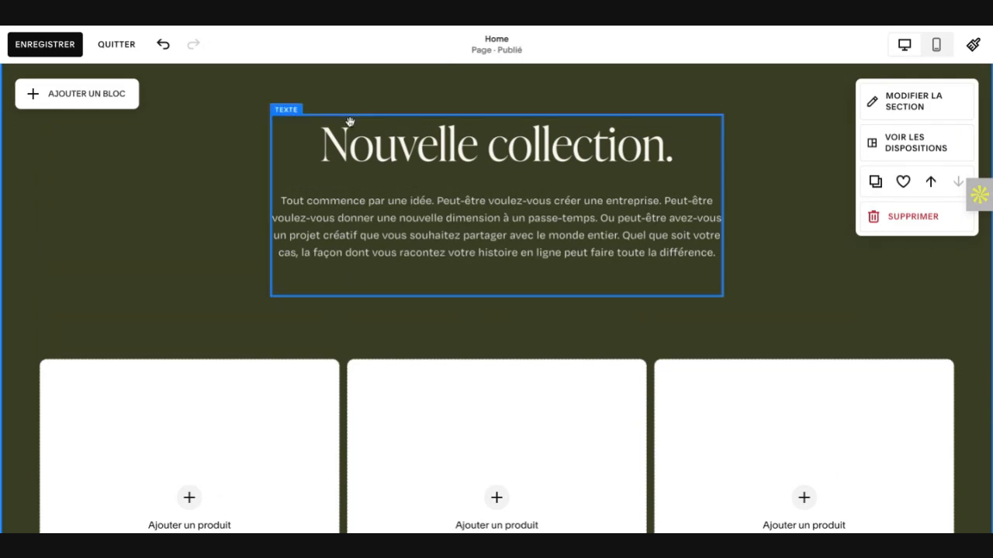
{"action": "left_click", "coordinate": [447, 153]}
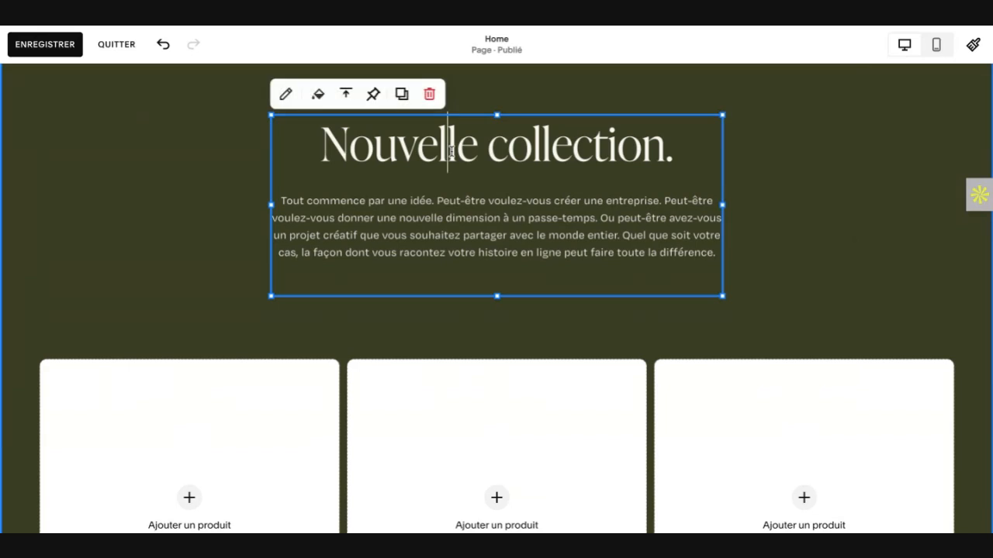
{"action": "triple_click", "coordinate": [452, 151]}
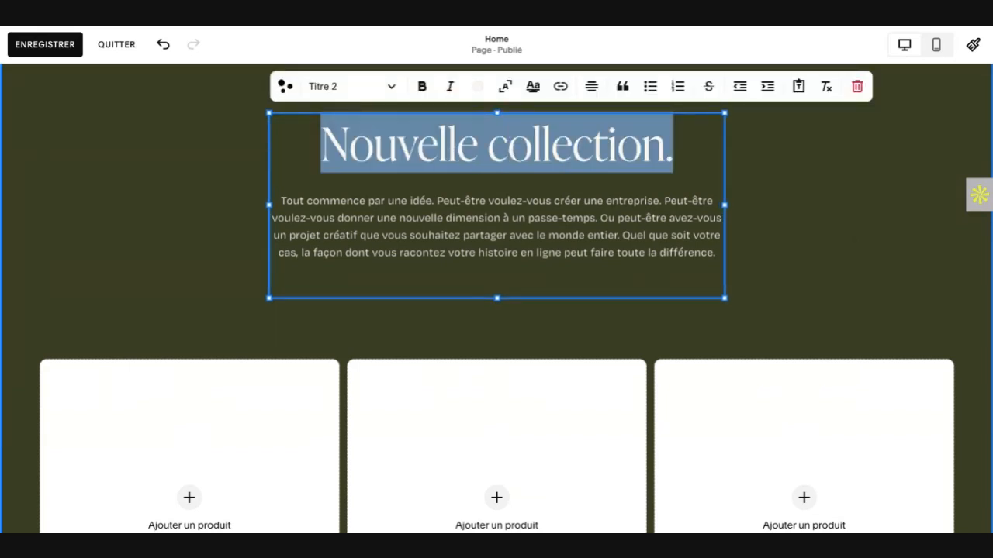
{"action": "type", "text": "LES"}
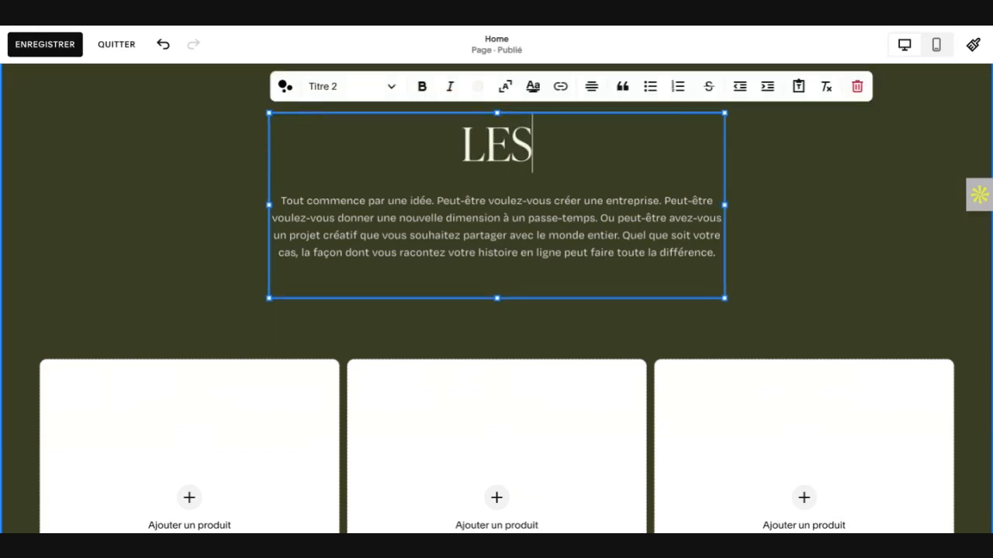
{"action": "key", "text": "BackSpace"}
{"action": "key", "text": "BackSpace"}
{"action": "type", "text": "es "}
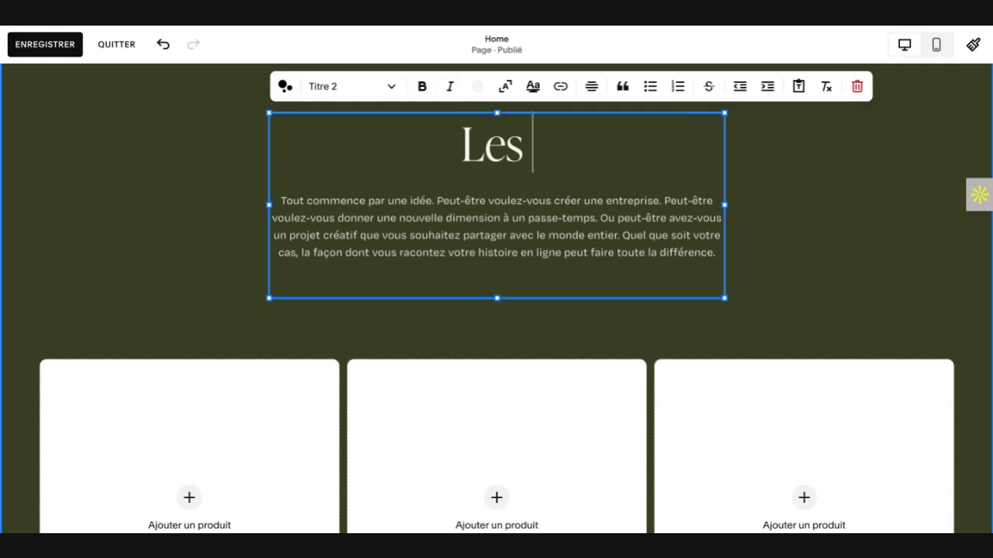
{"action": "type", "text": "B"}
{"action": "type", "text": "R"}
{"action": "key", "text": "BackSpace"}
{"action": "type", "text": "EST"}
{"action": "key", "text": "BackSpace"}
{"action": "key", "text": "BackSpace"}
{"action": "key", "text": "BackSpace"}
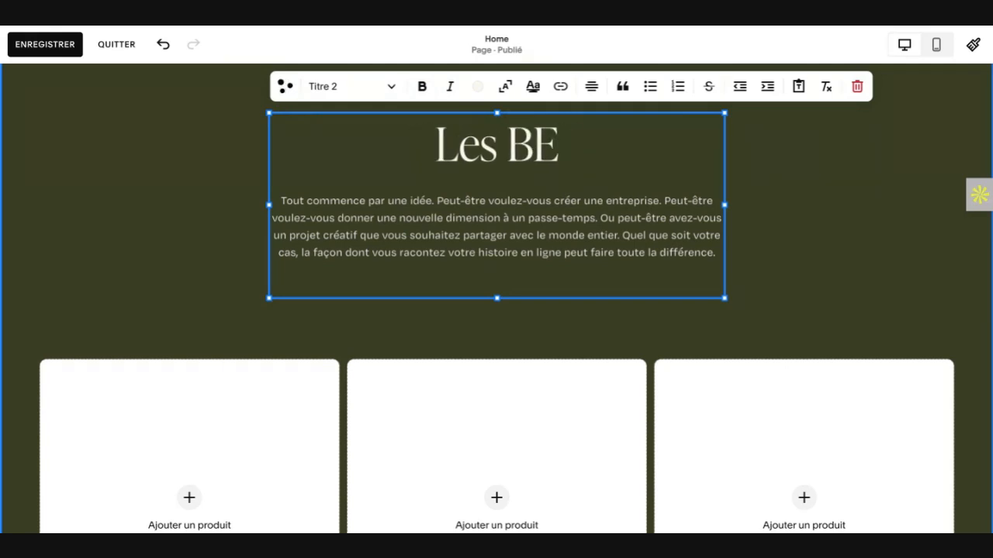
{"action": "type", "text": "est"}
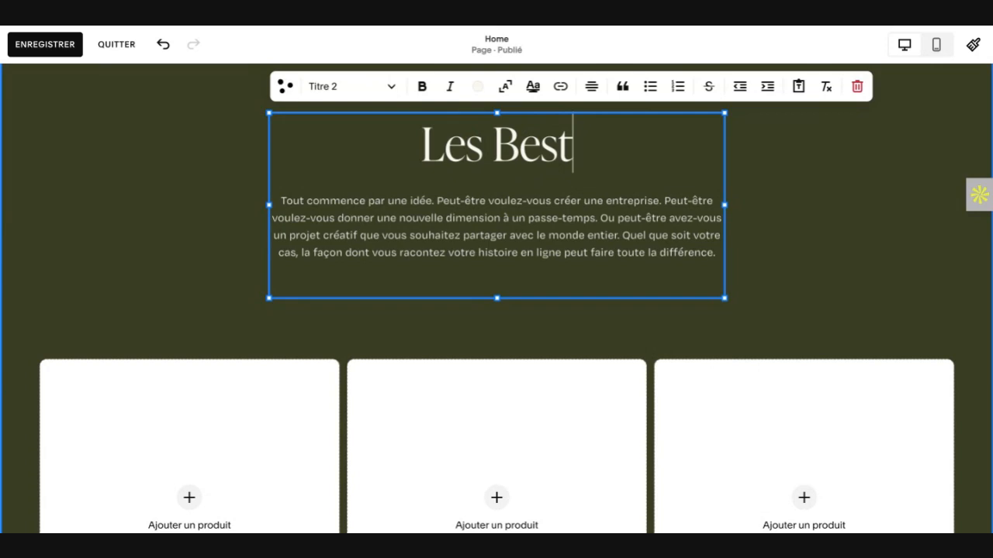
{"action": "type", "text": " SELL"}
{"action": "key", "text": "BackSpace"}
{"action": "key", "text": "BackSpace"}
{"action": "key", "text": "BackSpace"}
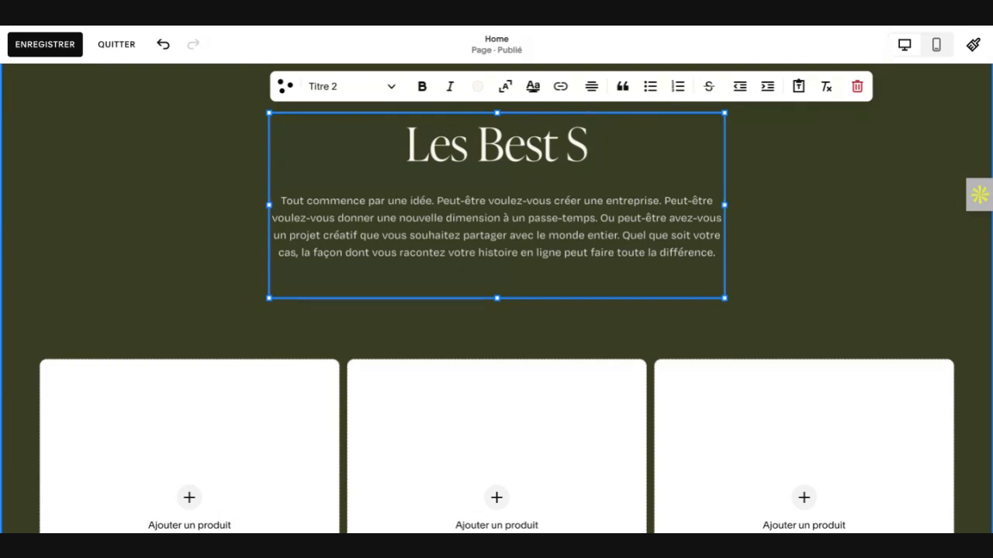
{"action": "type", "text": "eller"}
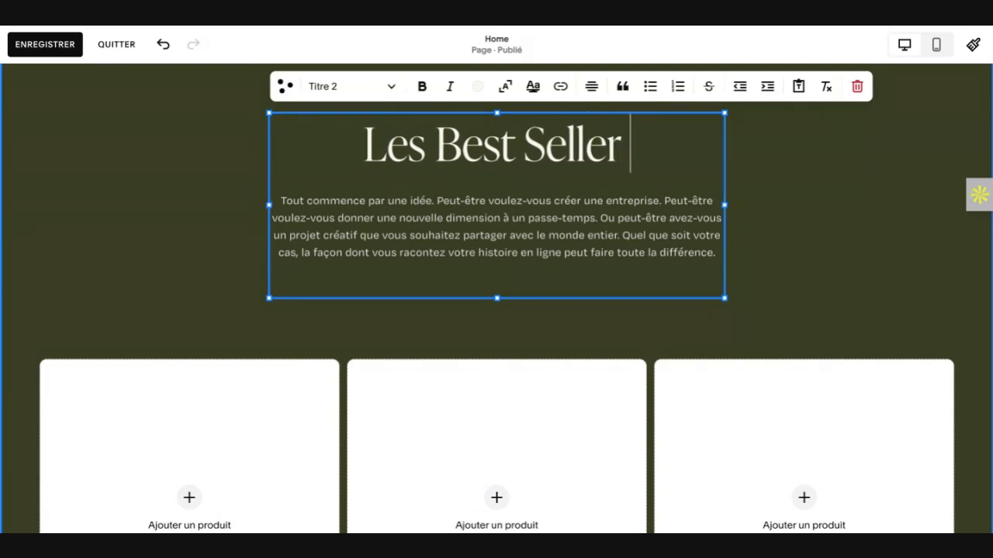
Step: Extend the product section's heading with the brand name so it reads "Les Best Seller MontreOumma"
{"action": "triple_click", "coordinate": [575, 239]}
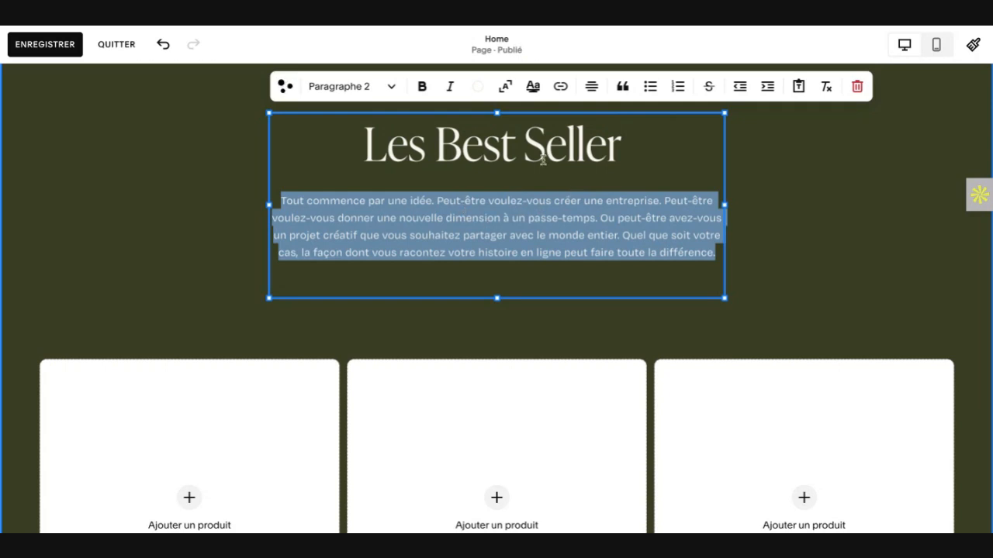
{"action": "left_click", "coordinate": [629, 143]}
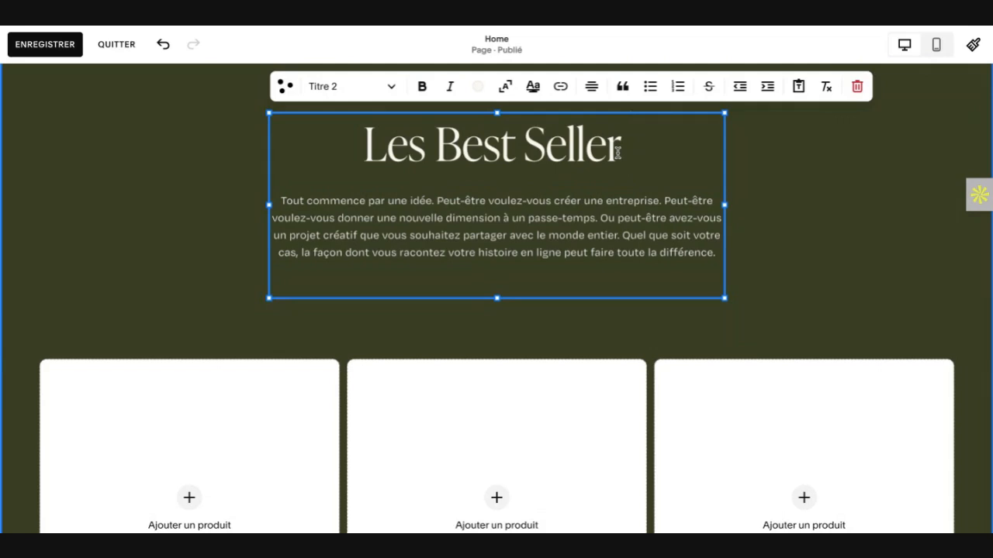
{"action": "type", "text": "Mon"}
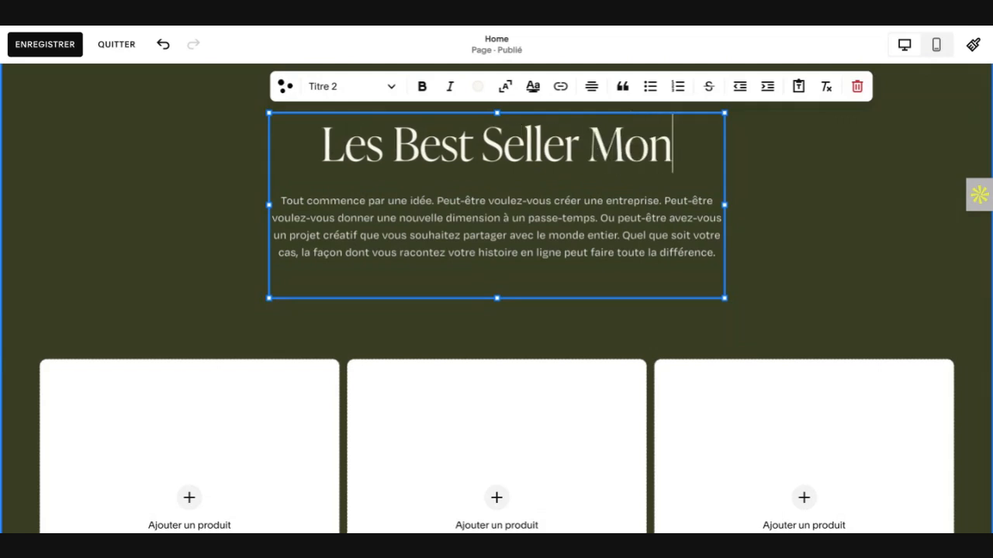
{"action": "type", "text": "treOumm"}
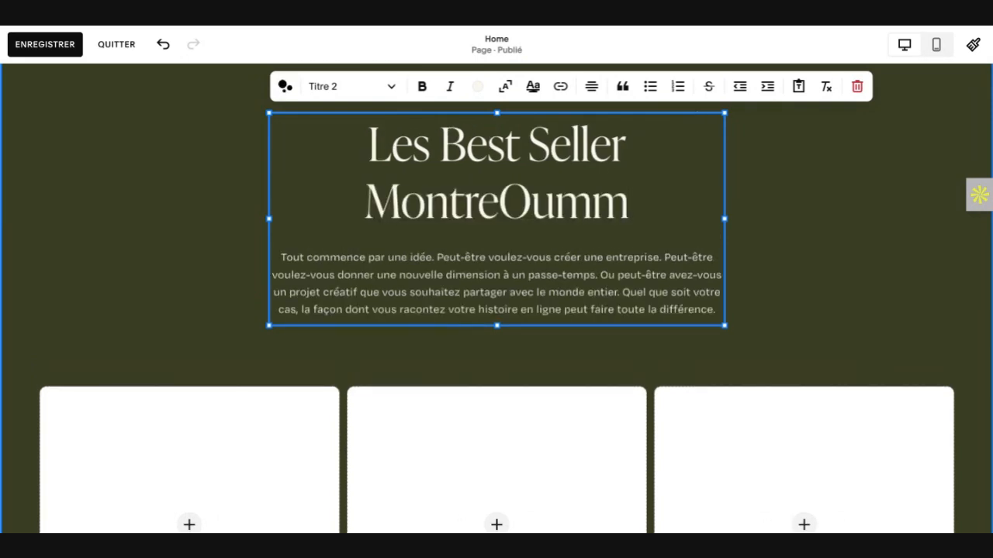
{"action": "type", "text": "a"}
Step: Switch to ChatGPT and send the prompt "donne moi un texte qui présente les best seller de chez MontreOumma avec le mots-clés Montre Ou"
{"action": "triple_click", "coordinate": [564, 293]}
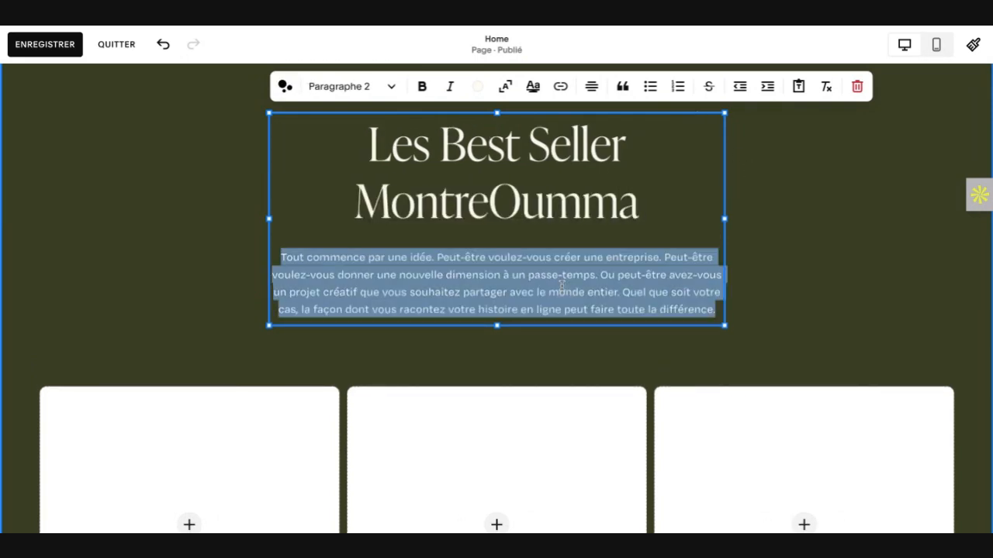
{"action": "key", "text": "super+Tab"}
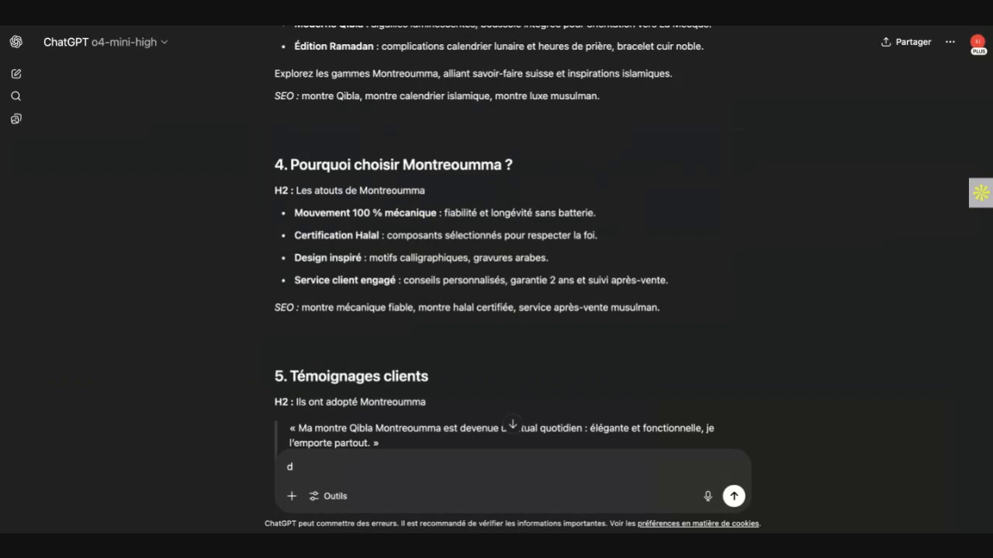
{"action": "type", "text": "onne moi un texte q"}
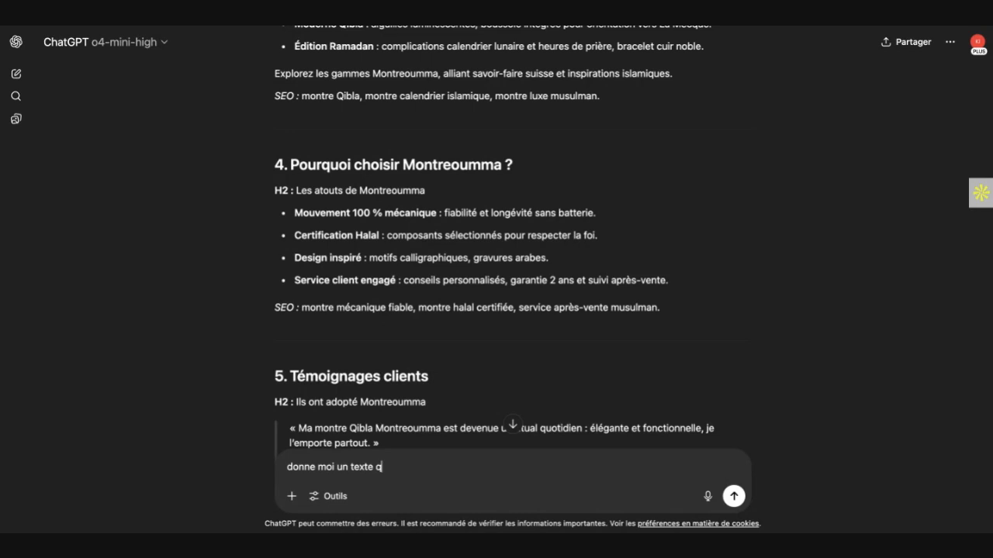
{"action": "type", "text": "ui présente les best selle"}
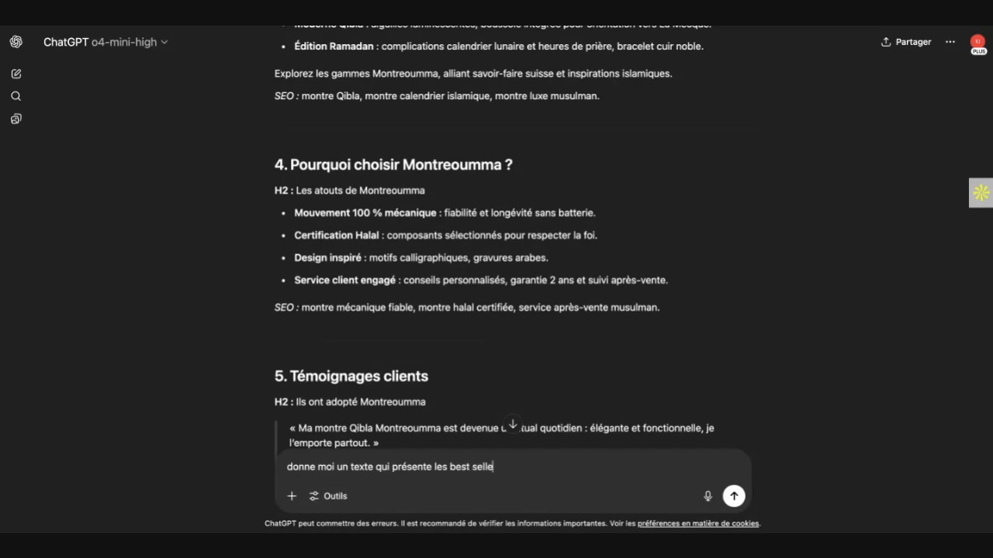
{"action": "type", "text": "r de chez montre"}
{"action": "key", "text": "BackSpace"}
{"action": "key", "text": "BackSpace"}
{"action": "key", "text": "BackSpace"}
{"action": "key", "text": "BackSpace"}
{"action": "key", "text": "BackSpace"}
{"action": "type", "text": "Montre"}
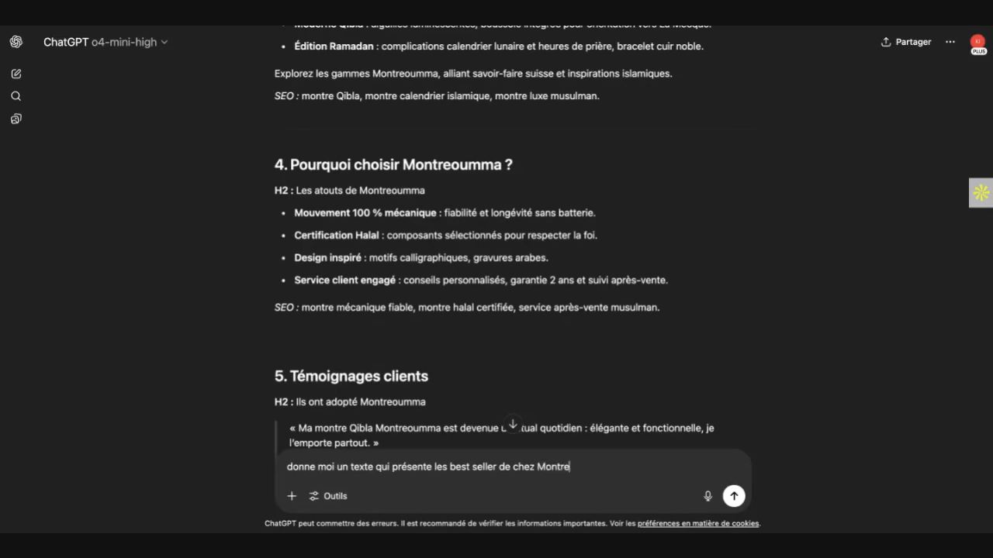
{"action": "type", "text": "Oumma ave"}
{"action": "key", "text": "BackSpace"}
{"action": "key", "text": "BackSpace"}
{"action": "type", "text": "vec le mots "}
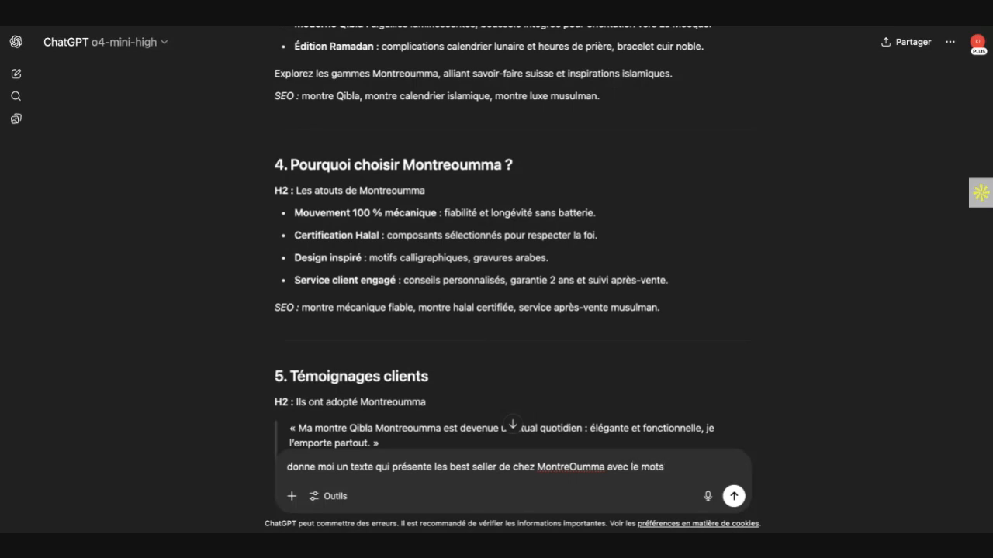
{"action": "type", "text": ")"}
{"action": "type", "text": "cl"}
{"action": "type", "text": "és "}
{"action": "type", "text": "M"}
{"action": "type", "text": "ontre"}
{"action": "type", "text": " Ou"}
{"action": "key", "text": "Return"}
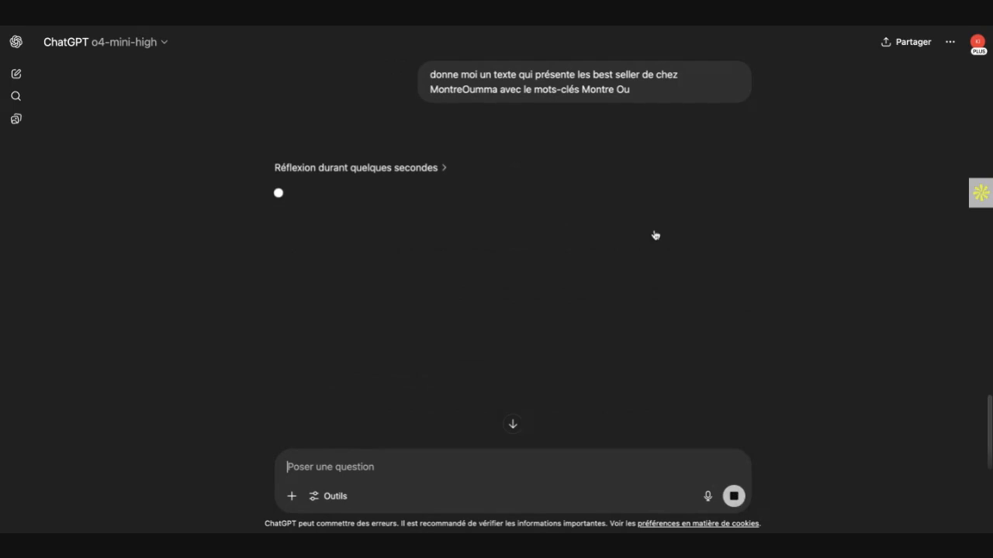
Step: Copy the sent prompt into a new message and complete its keyword as "Montre Oumma"
{"action": "triple_click", "coordinate": [460, 71]}
{"action": "key", "text": "ctrl+c"}
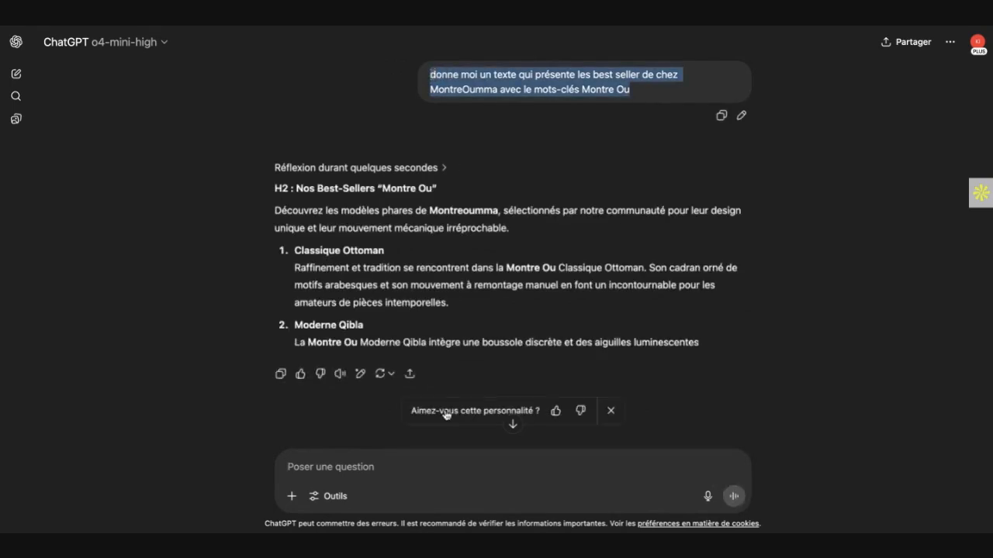
{"action": "left_click", "coordinate": [366, 467]}
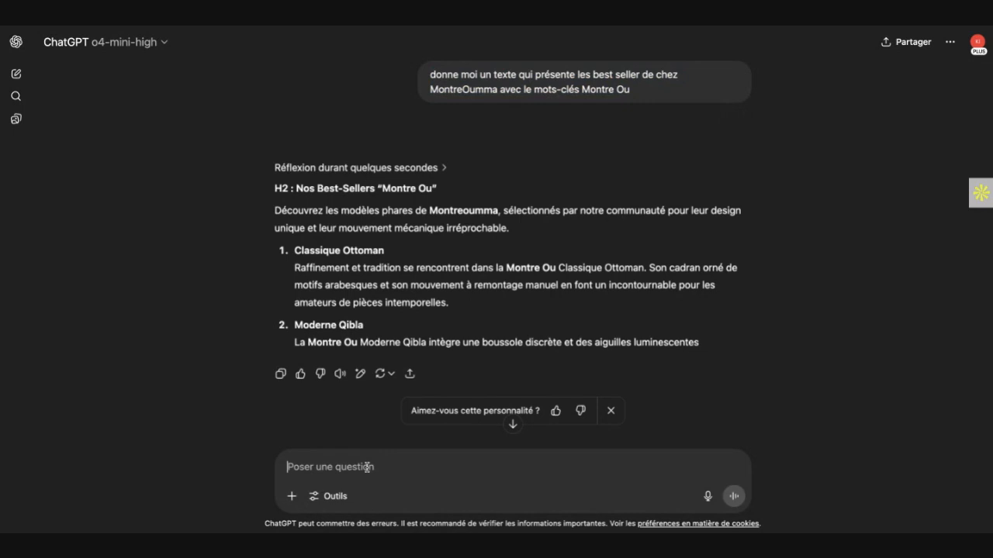
{"action": "key", "text": "ctrl+v"}
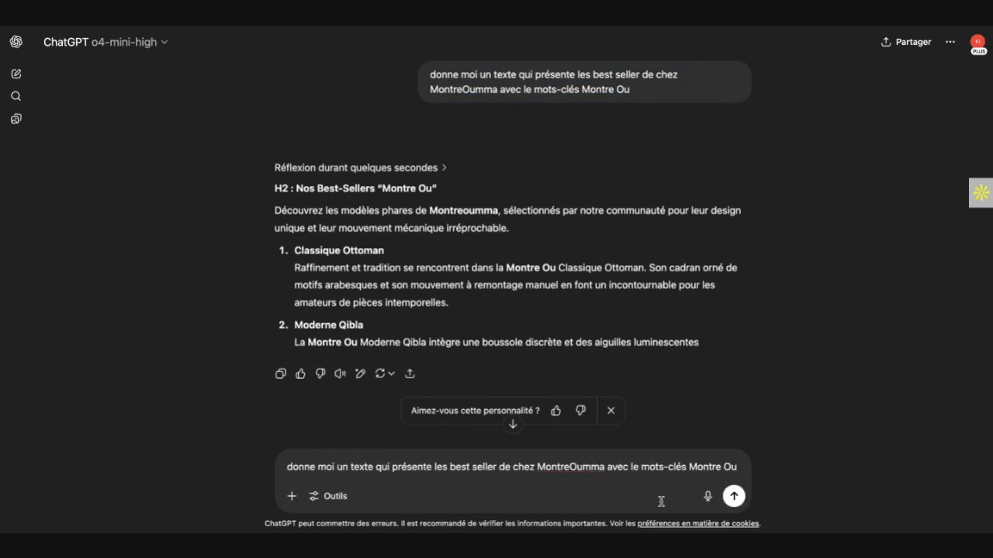
{"action": "type", "text": "mma"}
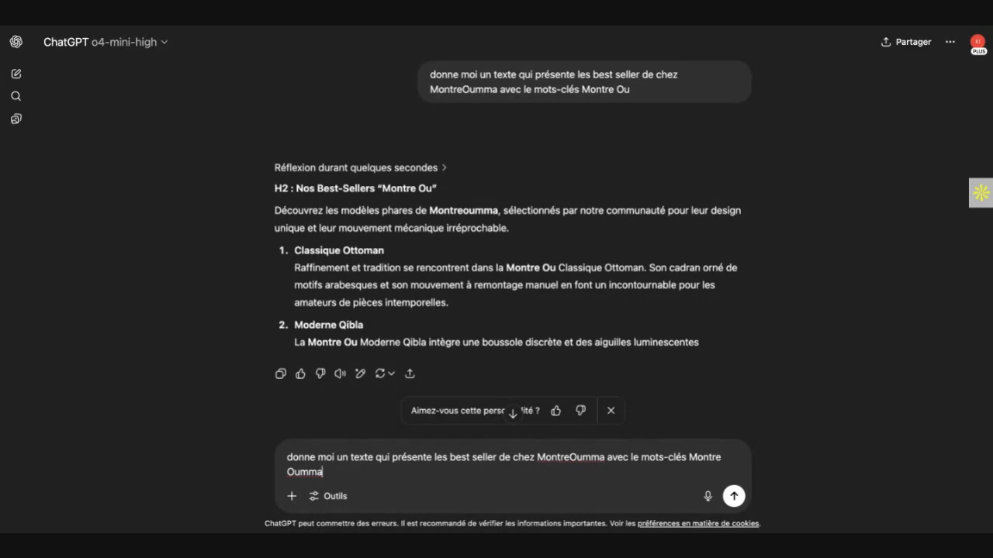
Step: Add the instruction "Donne moi juste une texte sans partie" below a blank line in the prompt and send it
{"action": "key", "text": "shift+Return"}
{"action": "key", "text": "shift+Return"}
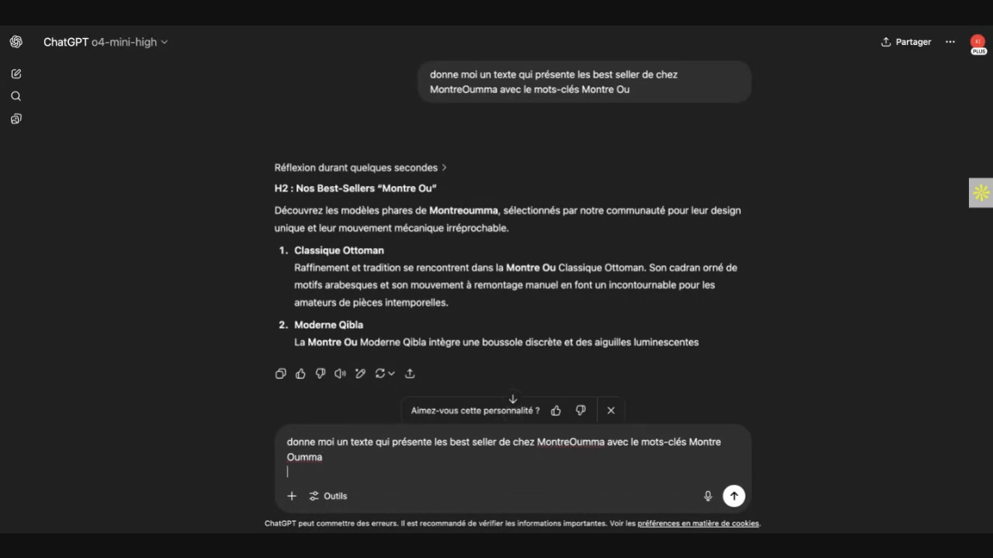
{"action": "type", "text": "DONN"}
{"action": "key", "text": "BackSpace"}
{"action": "key", "text": "BackSpace"}
{"action": "key", "text": "BackSpace"}
{"action": "type", "text": "onne "}
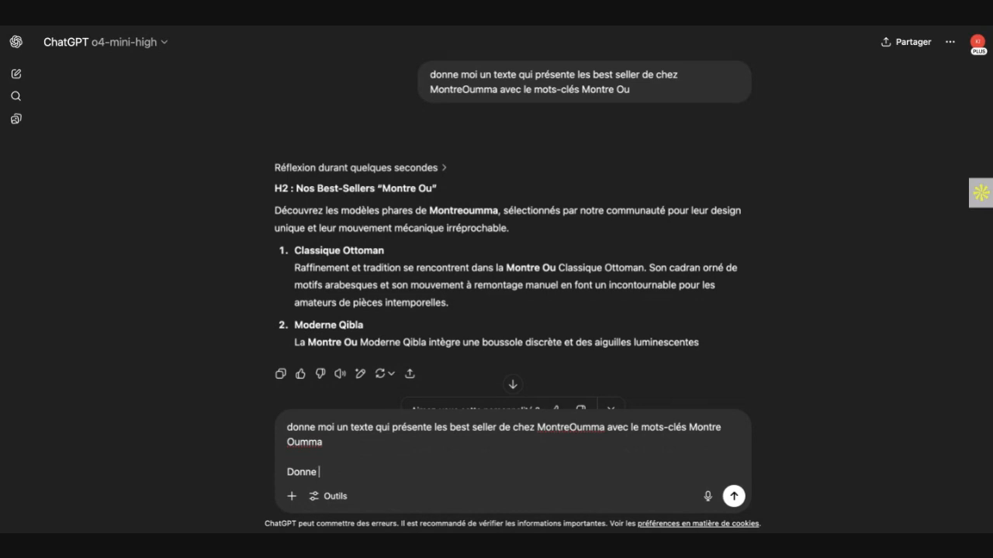
{"action": "type", "text": "moi juste une texte sa"}
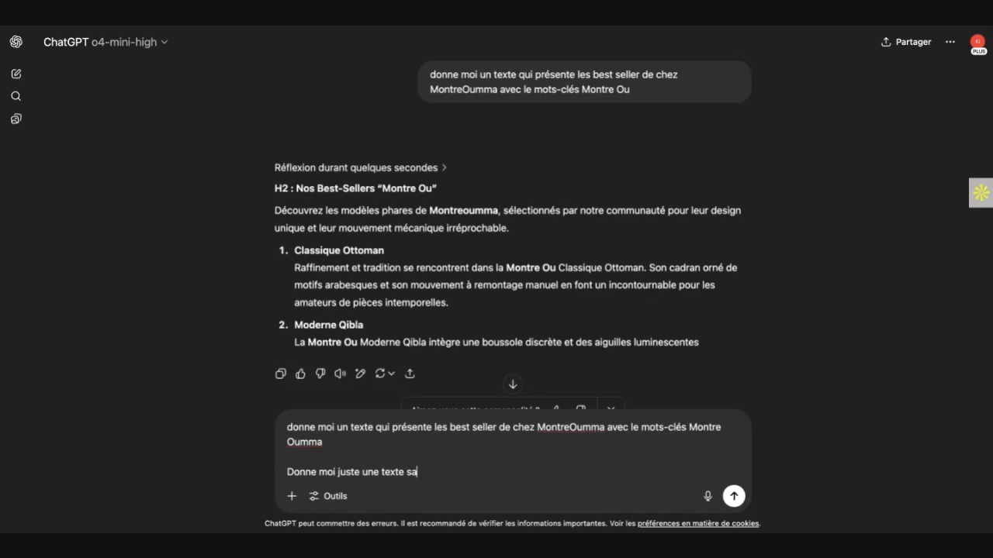
{"action": "type", "text": "ns partie"}
{"action": "left_click", "coordinate": [734, 497]}
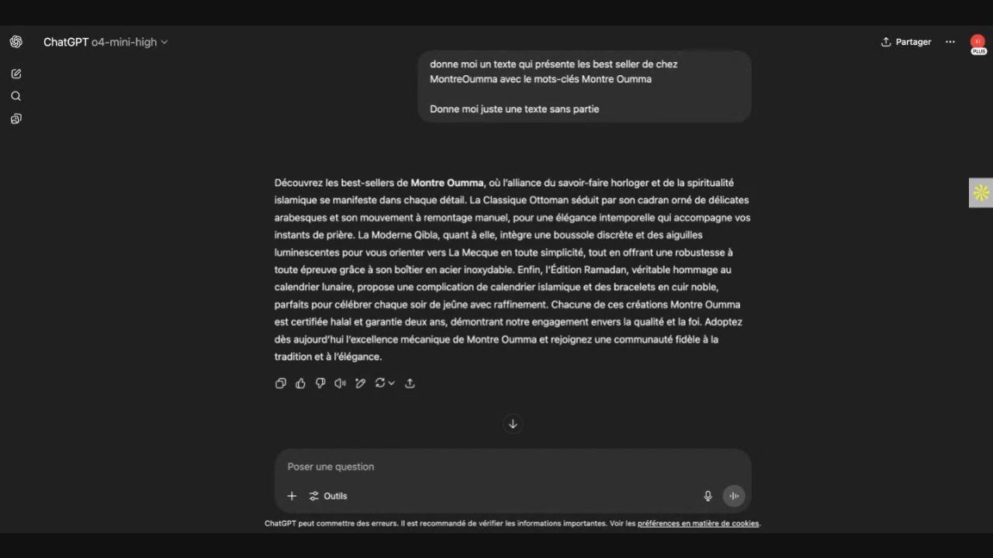
Step: Send the follow-up request "sans parler des modèles" to get a version without the watch models
{"action": "left_click", "coordinate": [363, 467]}
{"action": "type", "text": "sans parler des modèles"}
{"action": "key", "text": "Return"}
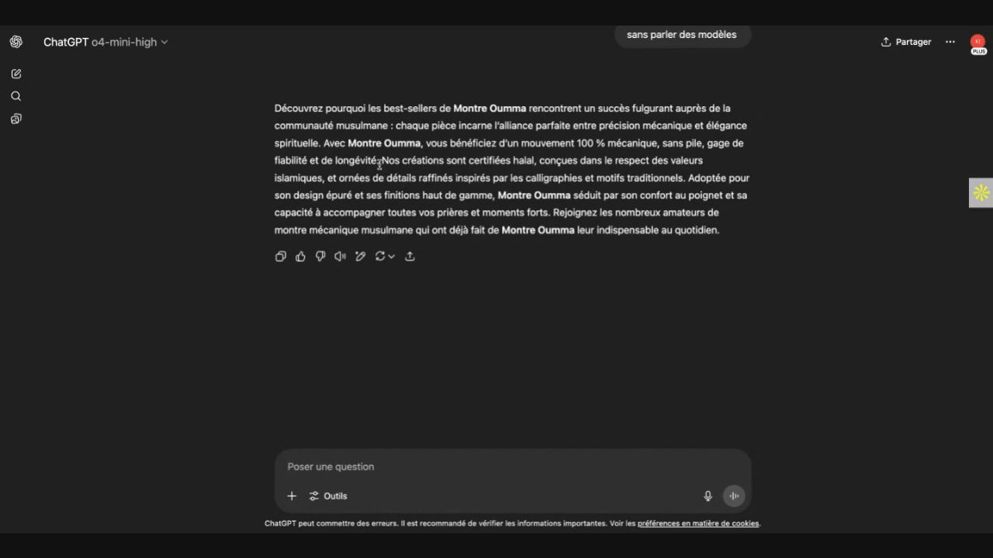
Step: Select the first two sentences of the new reply, from "Découvrez pourquoi" through "fiabilité et de longévité."
{"action": "left_click_drag", "start_coordinate": [379, 162], "coordinate": [264, 108]}
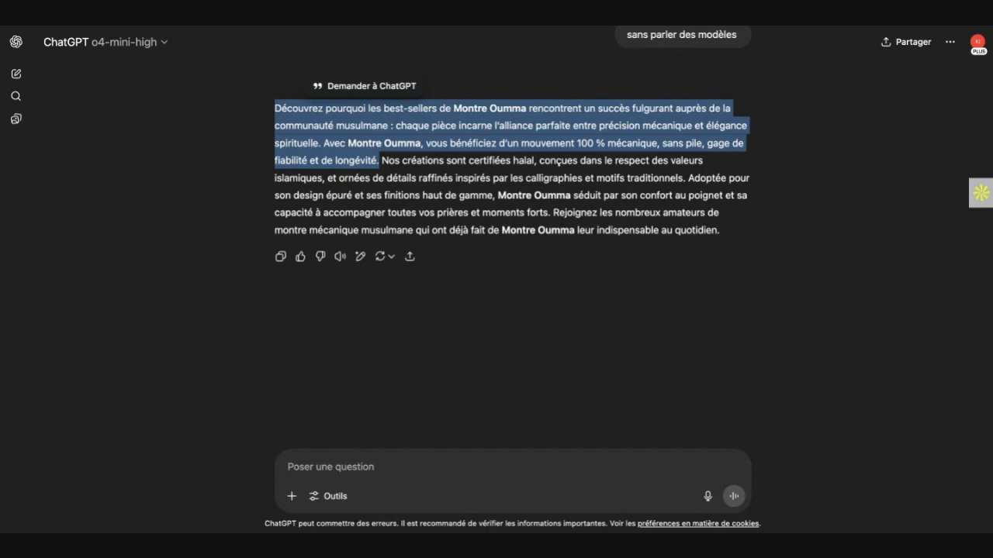
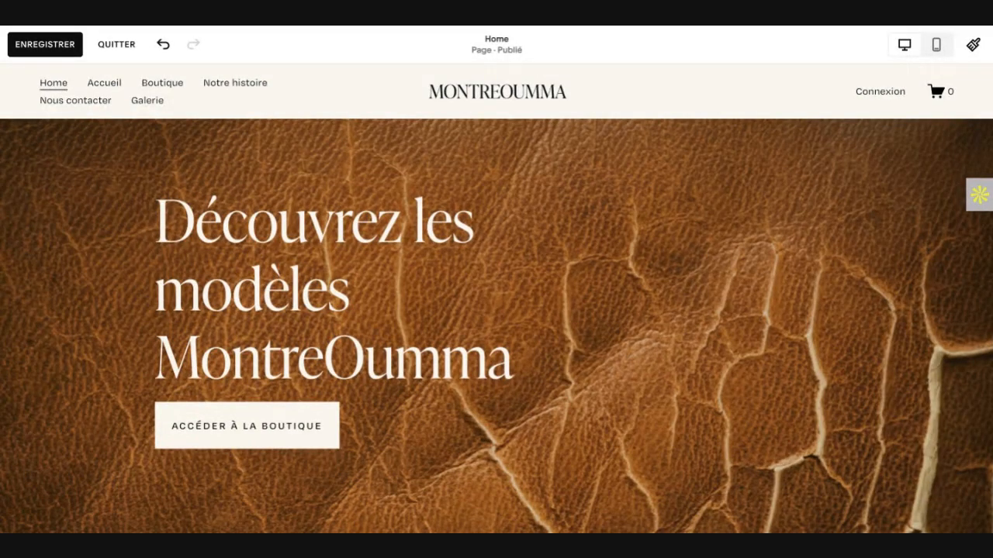
{"action": "mouse_move", "coordinate": [677, 431]}
{"action": "scroll", "coordinate": [677, 430], "scroll_direction": "down", "scroll_amount": 3}
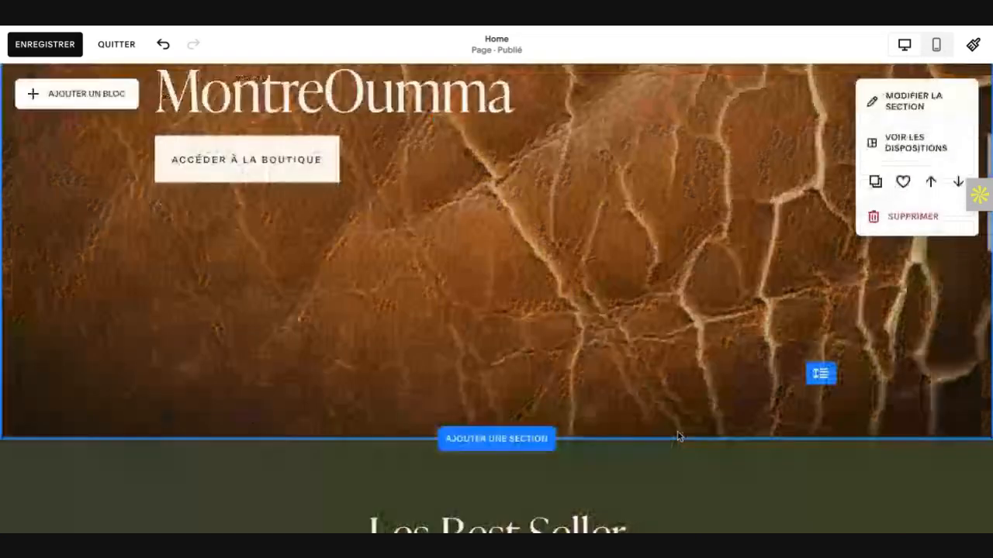
{"action": "scroll", "coordinate": [677, 435], "scroll_direction": "down", "scroll_amount": 4}
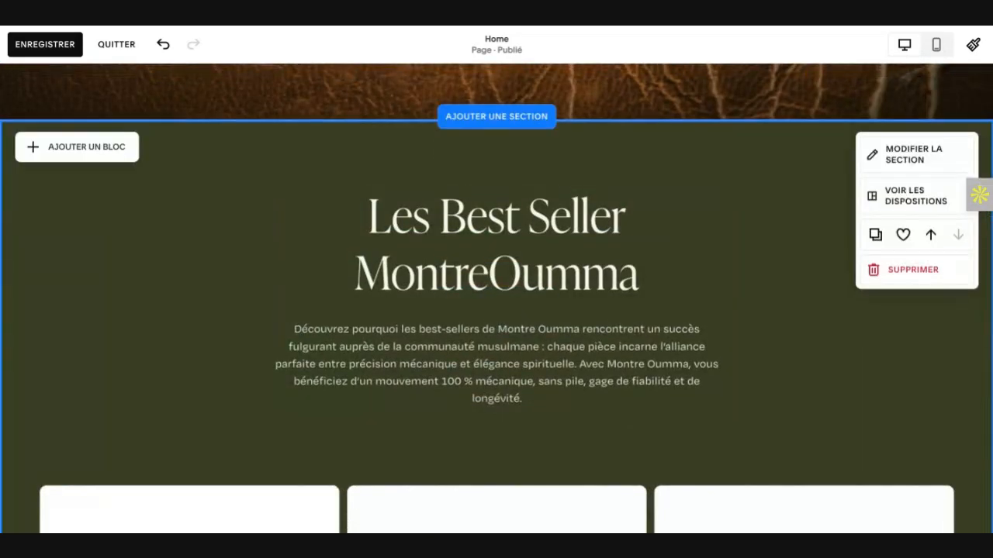
{"action": "scroll", "coordinate": [663, 418], "scroll_direction": "up", "scroll_amount": 7}
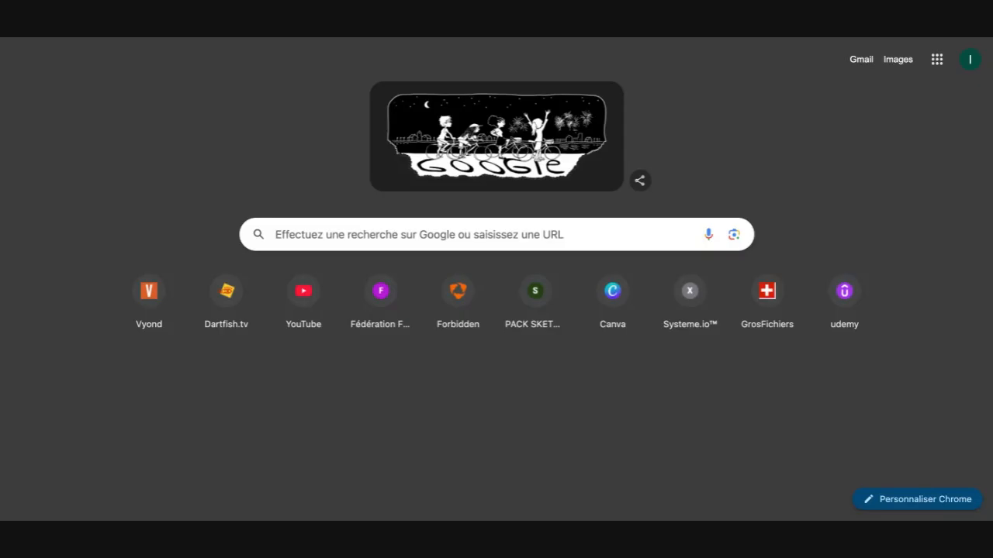
Step: Search Google for "pexels" and open the Pexels free stock photo site from the results
{"action": "left_click", "coordinate": [388, 233]}
{"action": "type", "text": "pec"}
{"action": "key", "text": "BackSpace"}
{"action": "type", "text": "xels"}
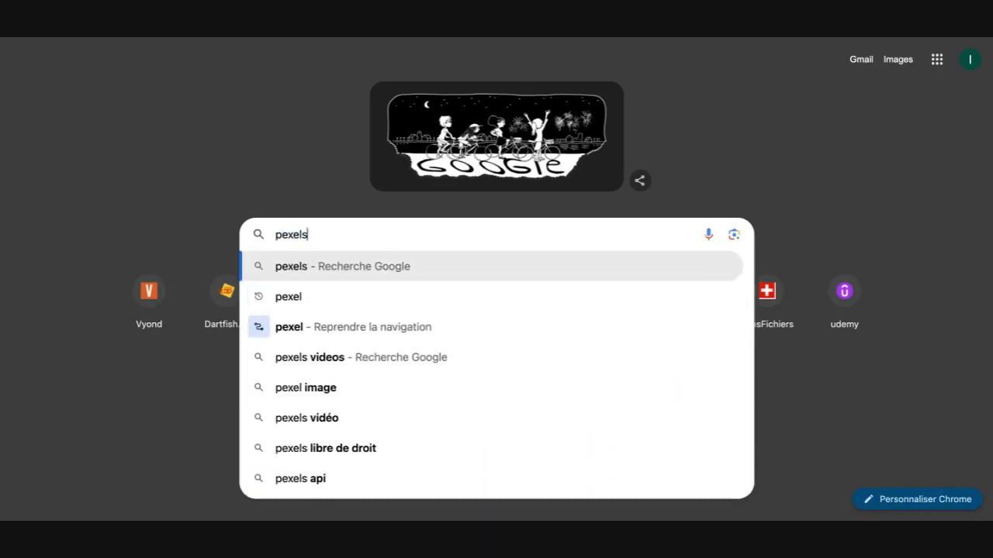
{"action": "left_click", "coordinate": [373, 267]}
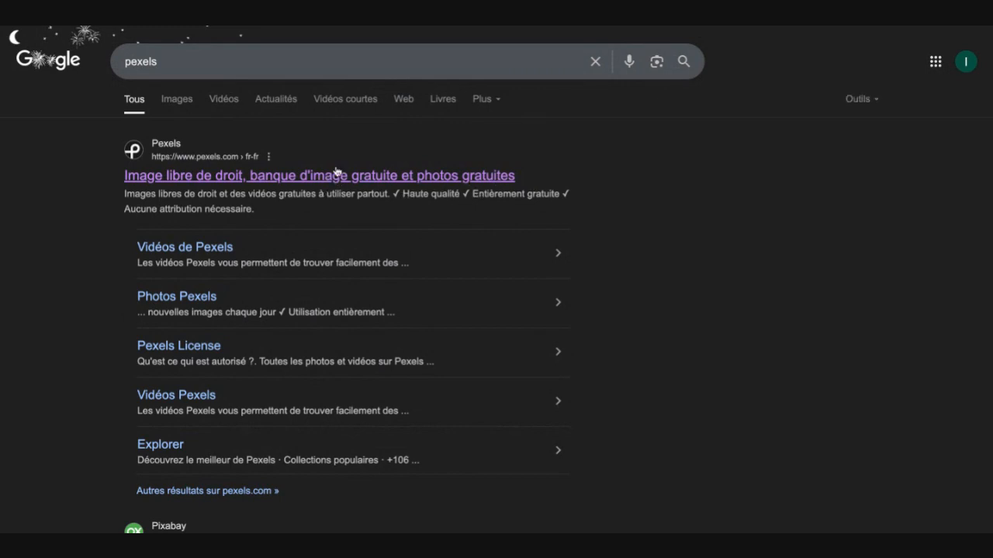
{"action": "left_click", "coordinate": [282, 177]}
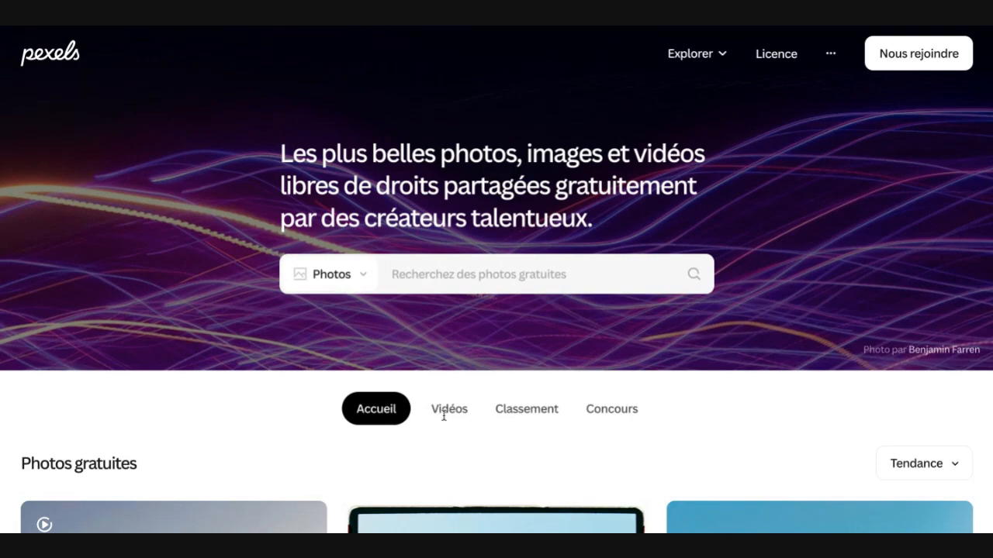
Step: Search the Pexels photo library for "montres"
{"action": "scroll", "coordinate": [447, 413], "scroll_direction": "down", "scroll_amount": 6}
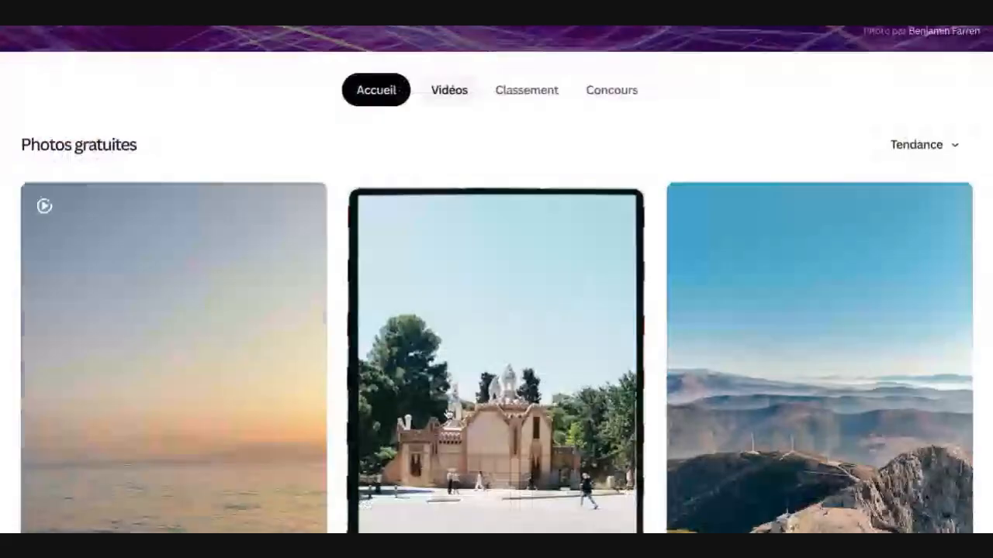
{"action": "scroll", "coordinate": [497, 279], "scroll_direction": "down", "scroll_amount": 10}
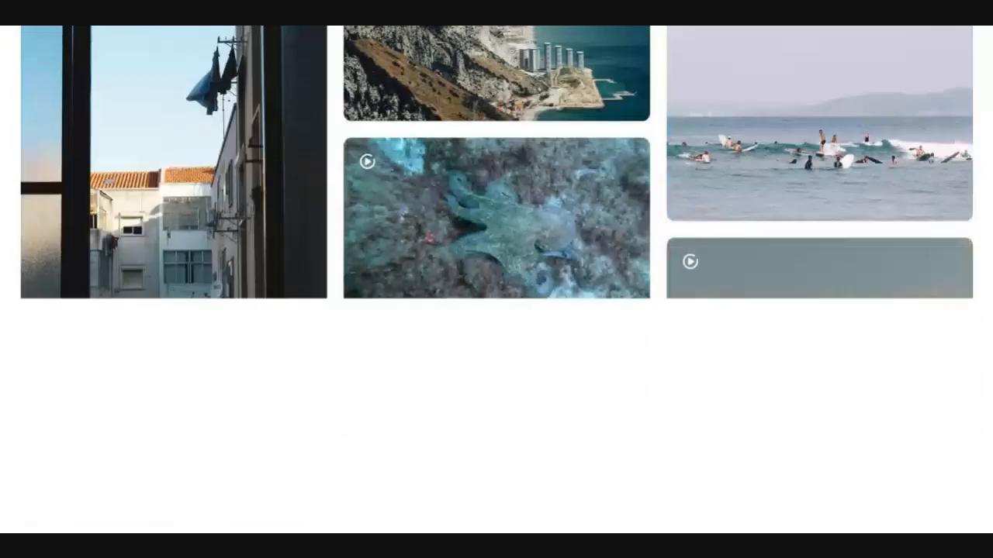
{"action": "scroll", "coordinate": [496, 280], "scroll_direction": "up", "scroll_amount": 10}
{"action": "scroll", "coordinate": [496, 310], "scroll_direction": "up", "scroll_amount": 5}
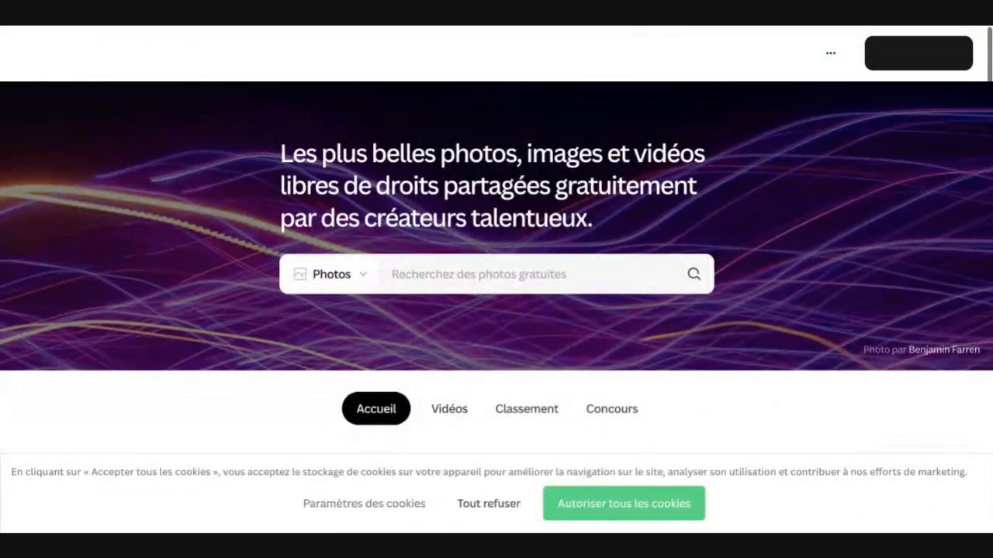
{"action": "left_click", "coordinate": [478, 275]}
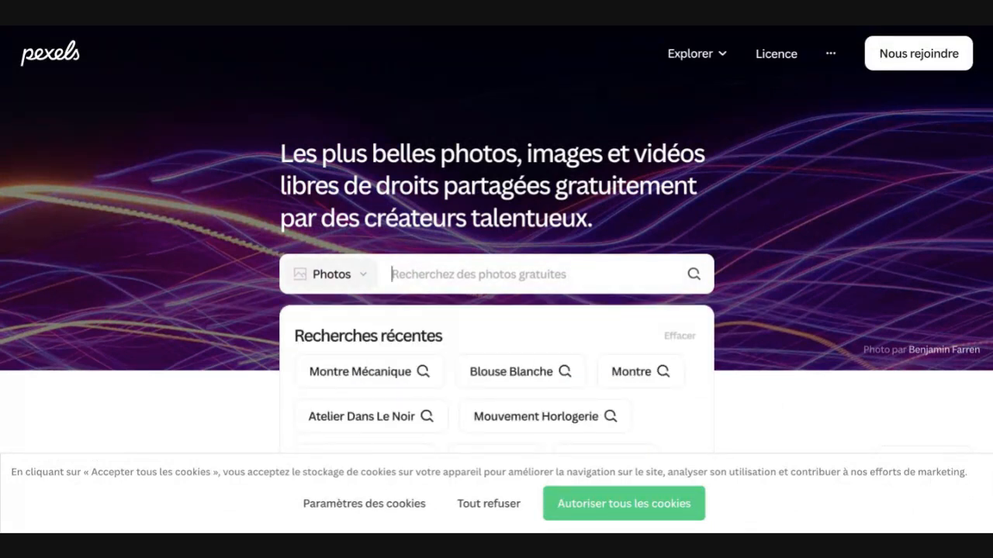
{"action": "type", "text": "hor"}
{"action": "key", "text": "BackSpace"}
{"action": "key", "text": "BackSpace"}
{"action": "key", "text": "BackSpace"}
{"action": "type", "text": "mo"}
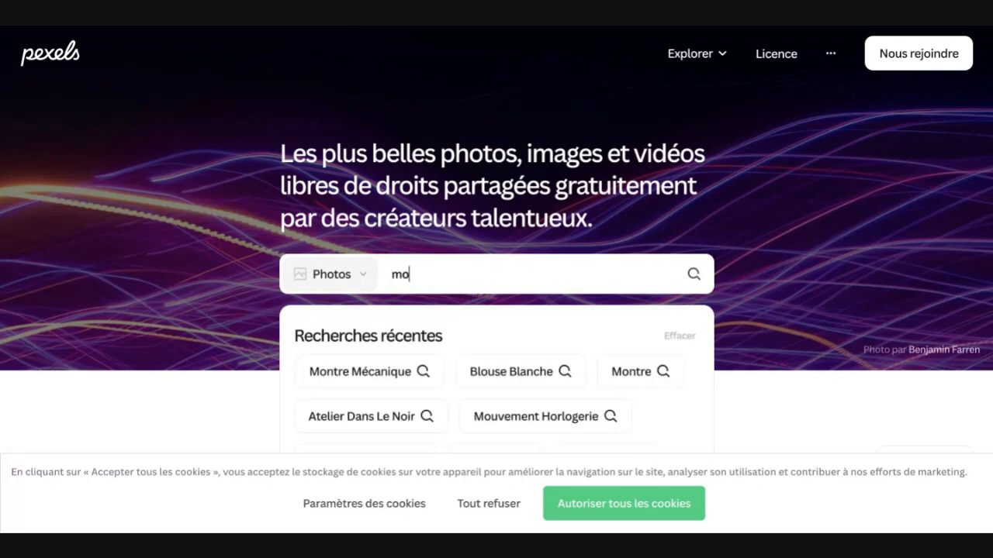
{"action": "type", "text": "ntres"}
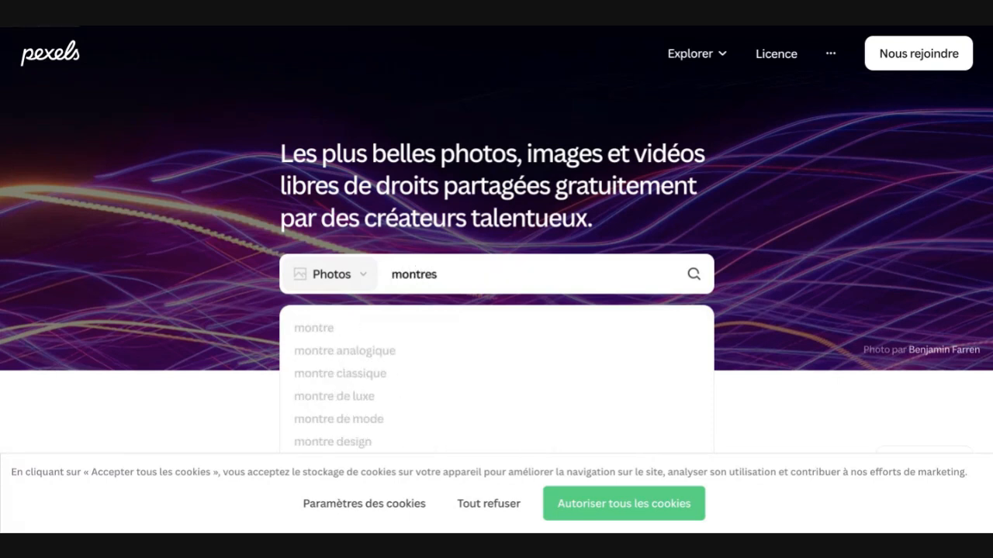
{"action": "key", "text": "Return"}
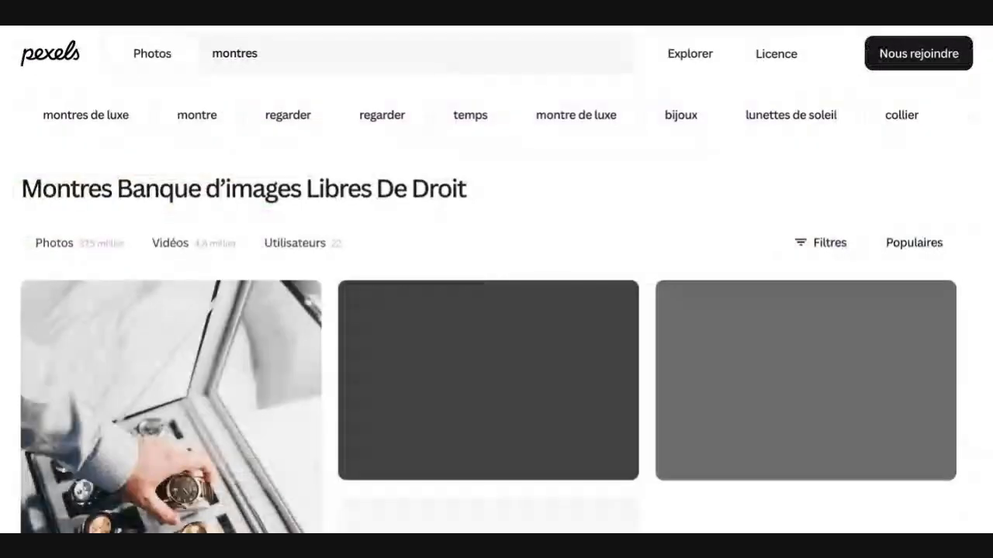
Step: Examine the watch photos in the search results for images suited to the watch store
{"action": "scroll", "coordinate": [457, 423], "scroll_direction": "down", "scroll_amount": 3}
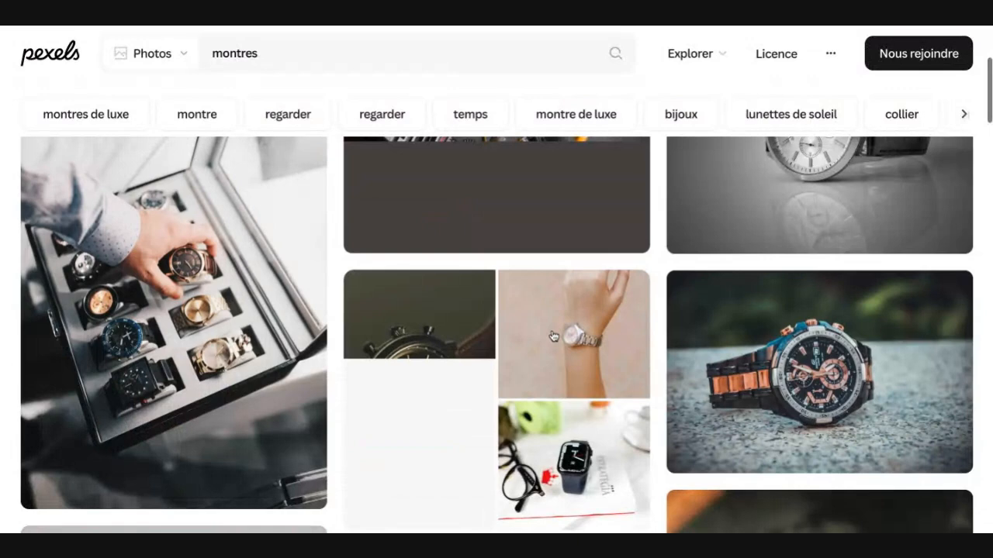
{"action": "scroll", "coordinate": [553, 337], "scroll_direction": "up", "scroll_amount": 3}
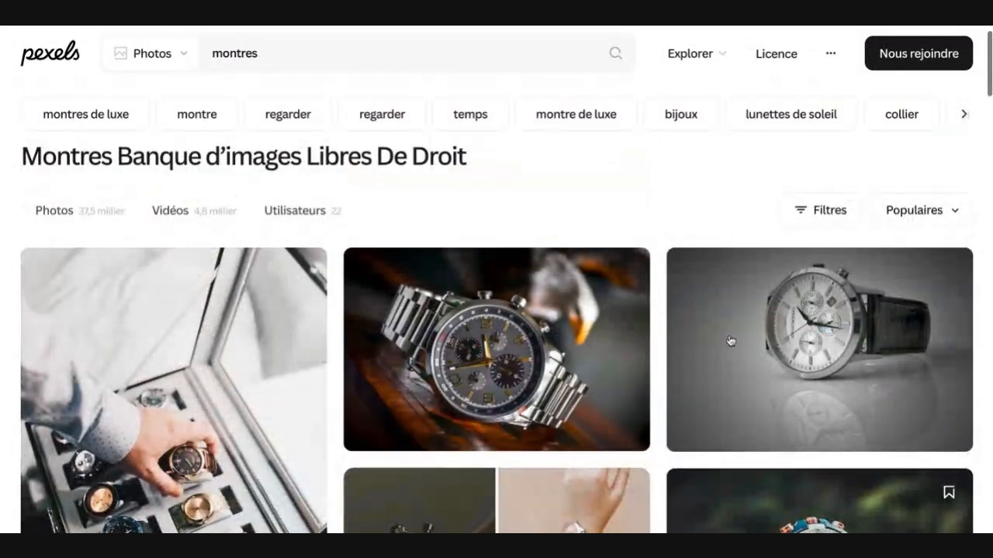
{"action": "scroll", "coordinate": [734, 337], "scroll_direction": "down", "scroll_amount": 2}
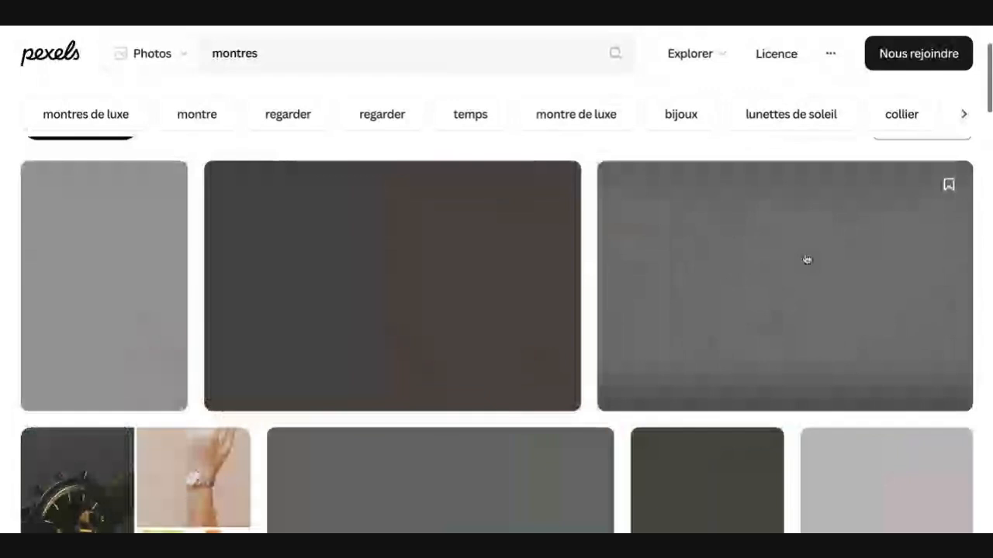
{"action": "mouse_move", "coordinate": [805, 259]}
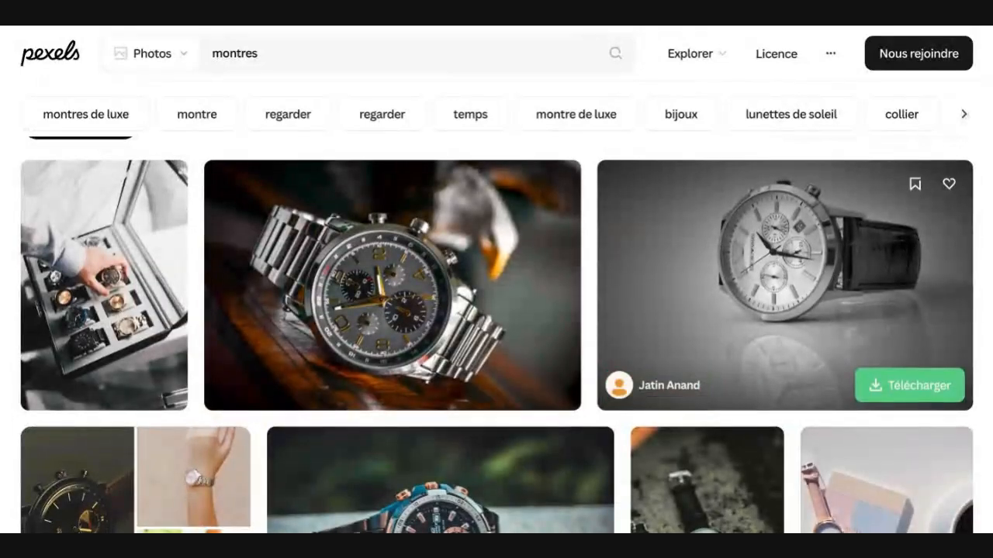
{"action": "scroll", "coordinate": [805, 259], "scroll_direction": "down", "scroll_amount": 5}
{"action": "scroll", "coordinate": [805, 259], "scroll_direction": "down", "scroll_amount": 2}
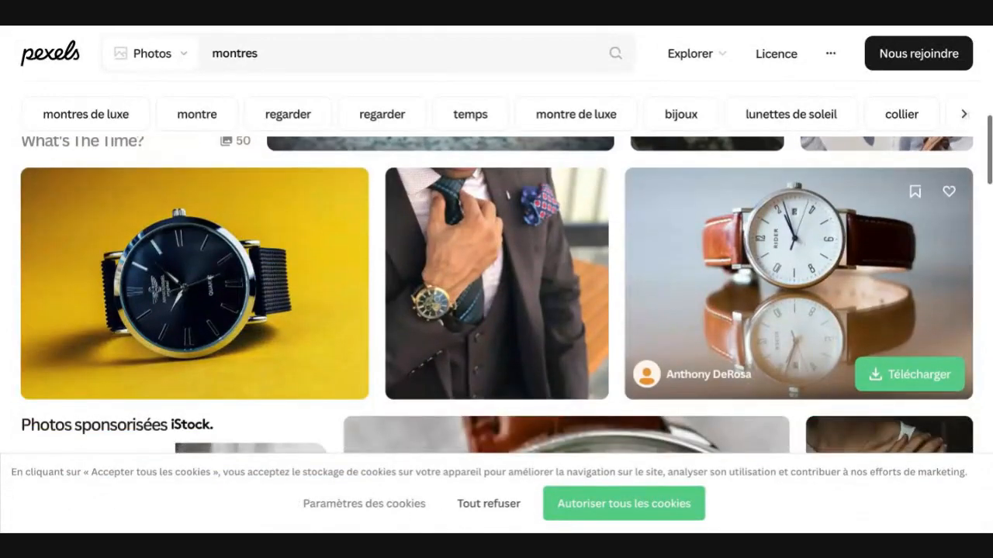
{"action": "scroll", "coordinate": [805, 259], "scroll_direction": "down", "scroll_amount": 10}
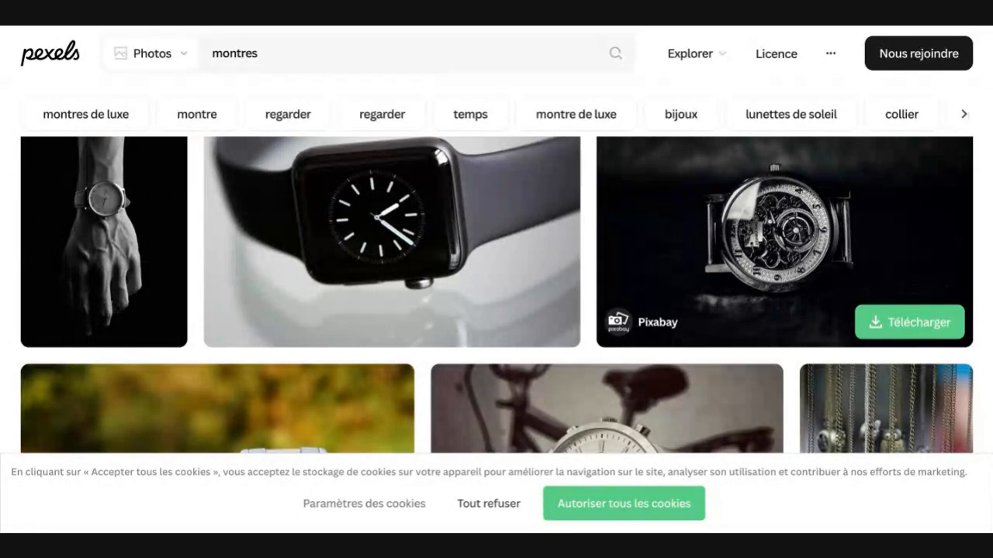
{"action": "scroll", "coordinate": [805, 259], "scroll_direction": "up", "scroll_amount": 1}
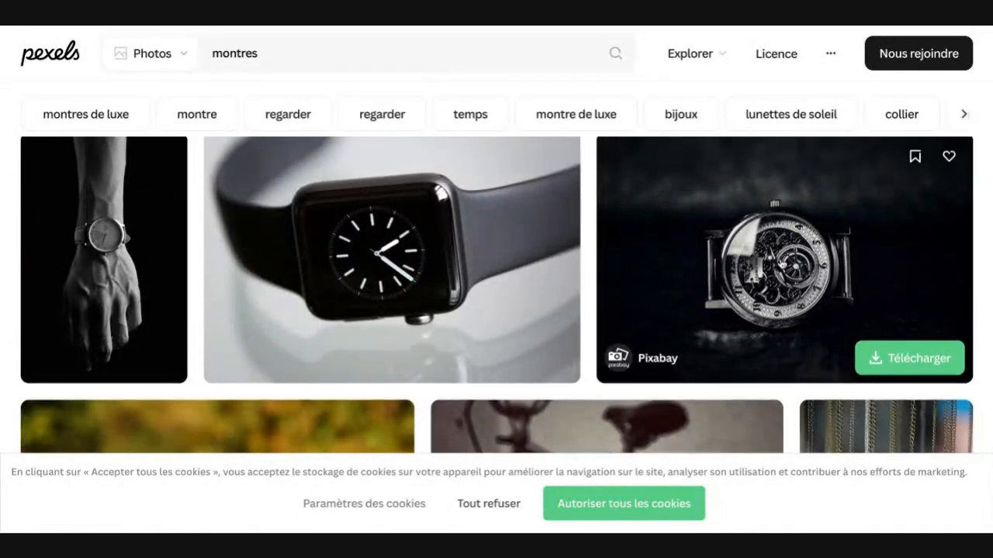
{"action": "scroll", "coordinate": [752, 233], "scroll_direction": "up", "scroll_amount": 1}
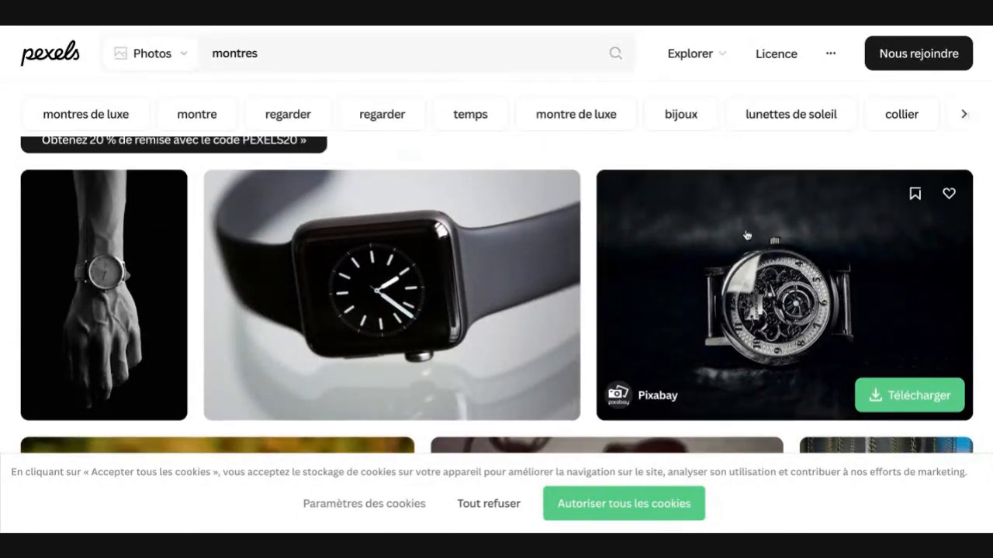
{"action": "scroll", "coordinate": [746, 235], "scroll_direction": "down", "scroll_amount": 4}
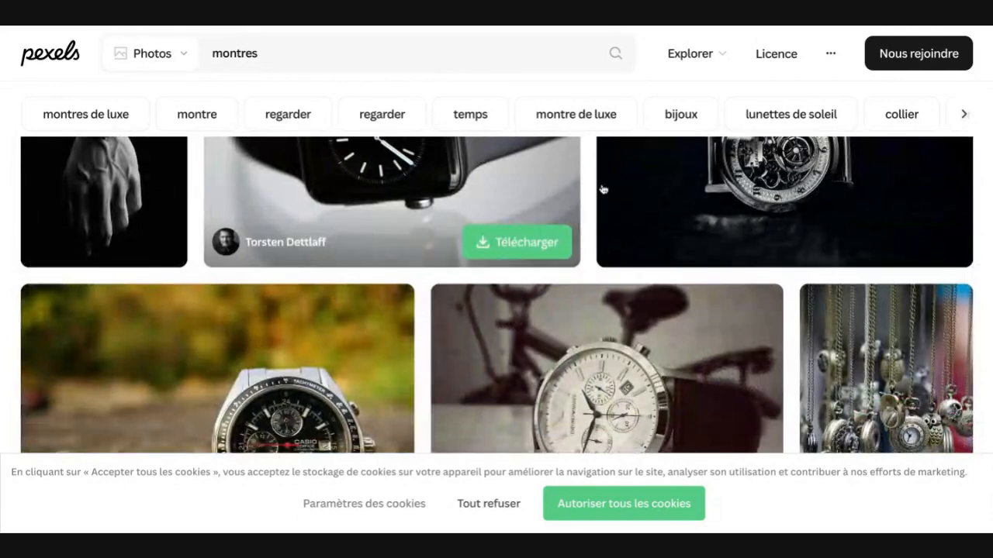
{"action": "scroll", "coordinate": [656, 202], "scroll_direction": "down", "scroll_amount": 4}
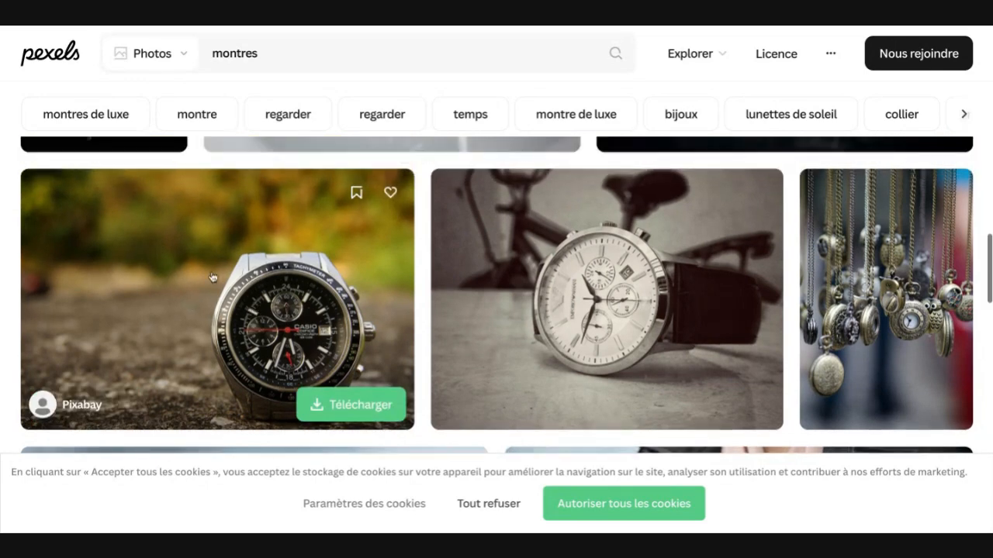
{"action": "scroll", "coordinate": [287, 242], "scroll_direction": "down", "scroll_amount": 5}
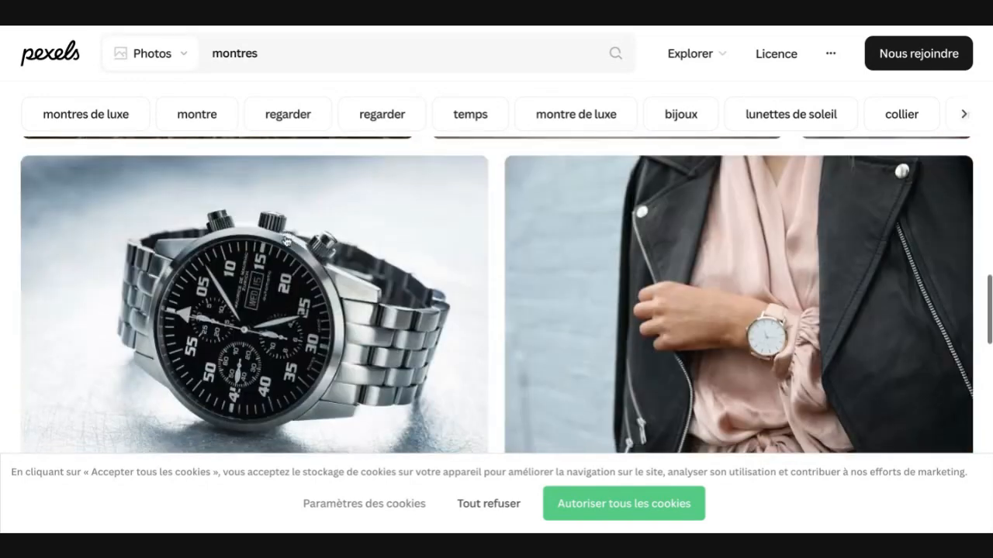
{"action": "scroll", "coordinate": [287, 242], "scroll_direction": "down", "scroll_amount": 5}
{"action": "scroll", "coordinate": [497, 295], "scroll_direction": "down", "scroll_amount": 6}
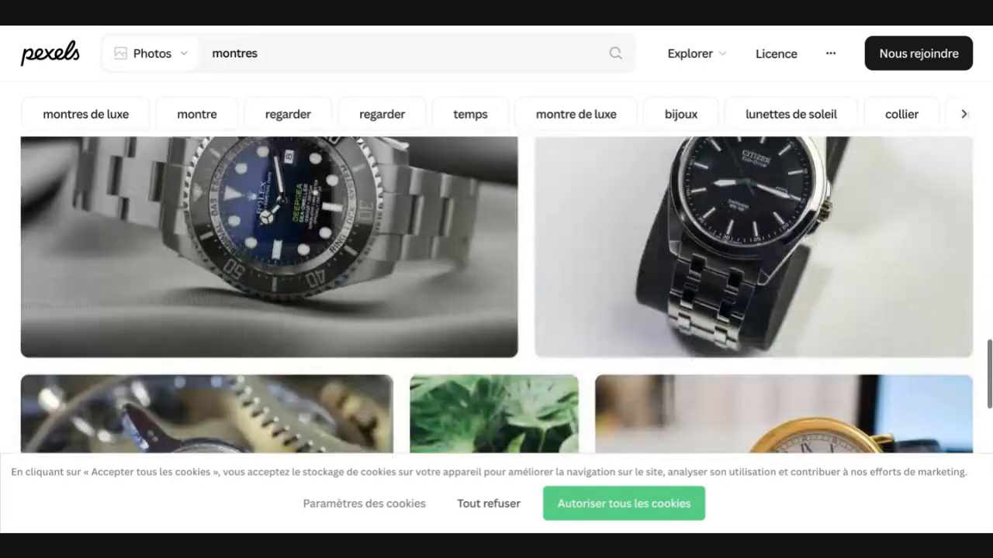
{"action": "scroll", "coordinate": [496, 295], "scroll_direction": "down", "scroll_amount": 3}
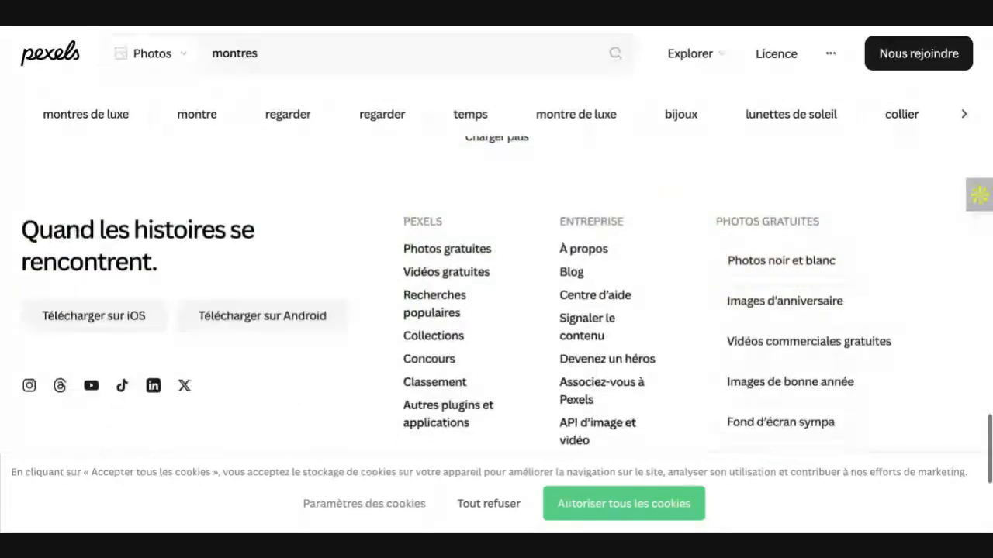
{"action": "scroll", "coordinate": [496, 294], "scroll_direction": "up", "scroll_amount": 10}
{"action": "scroll", "coordinate": [496, 295], "scroll_direction": "up", "scroll_amount": 3}
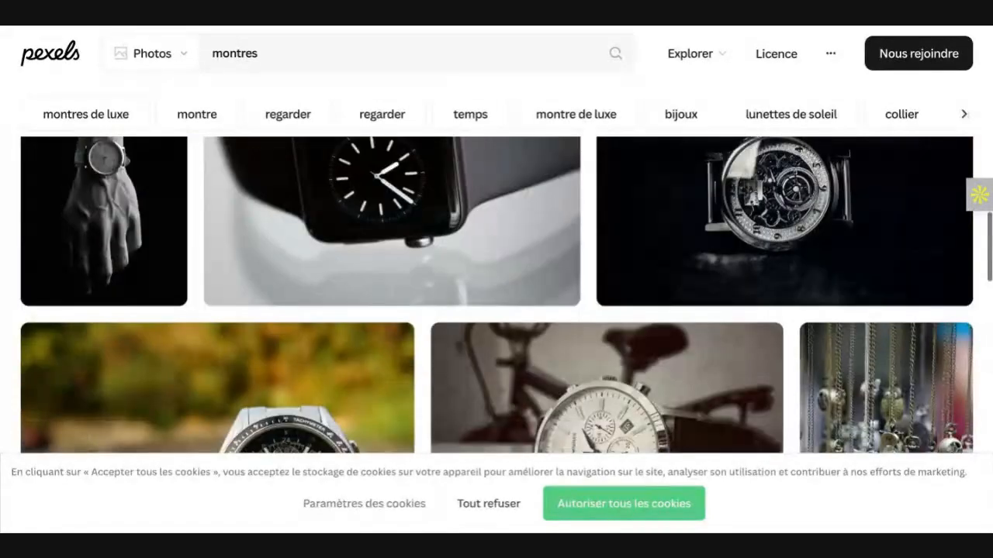
{"action": "scroll", "coordinate": [496, 295], "scroll_direction": "up", "scroll_amount": 5}
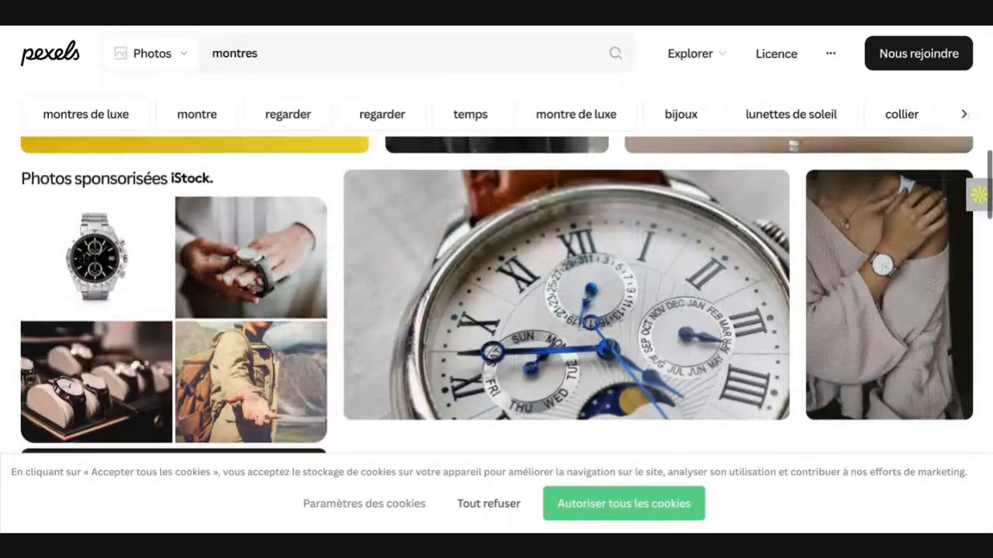
{"action": "scroll", "coordinate": [497, 295], "scroll_direction": "down", "scroll_amount": 3}
{"action": "scroll", "coordinate": [497, 310], "scroll_direction": "down", "scroll_amount": 1}
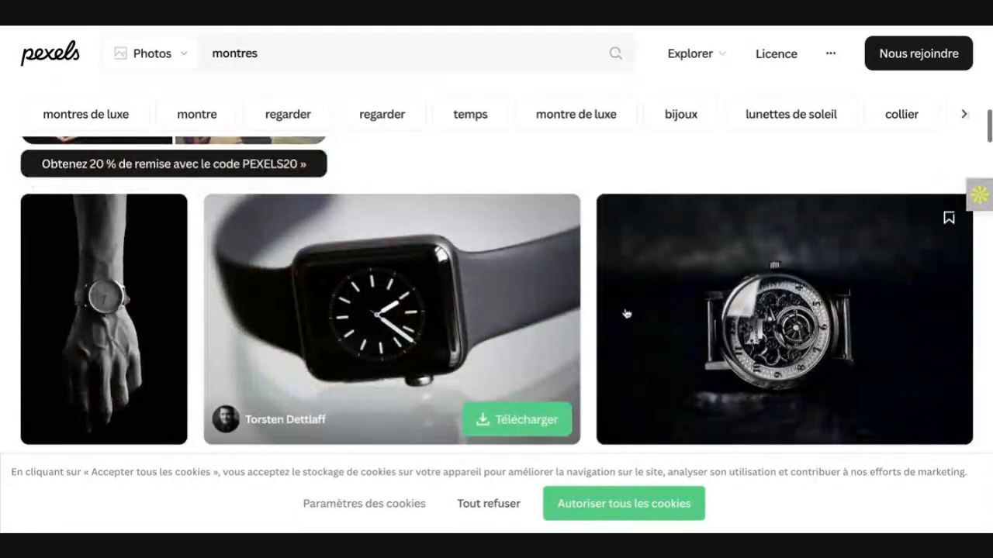
Step: Download the black-and-white photo of the chronograph with a dark leather strap and refuse all cookies
{"action": "scroll", "coordinate": [714, 332], "scroll_direction": "up", "scroll_amount": 5}
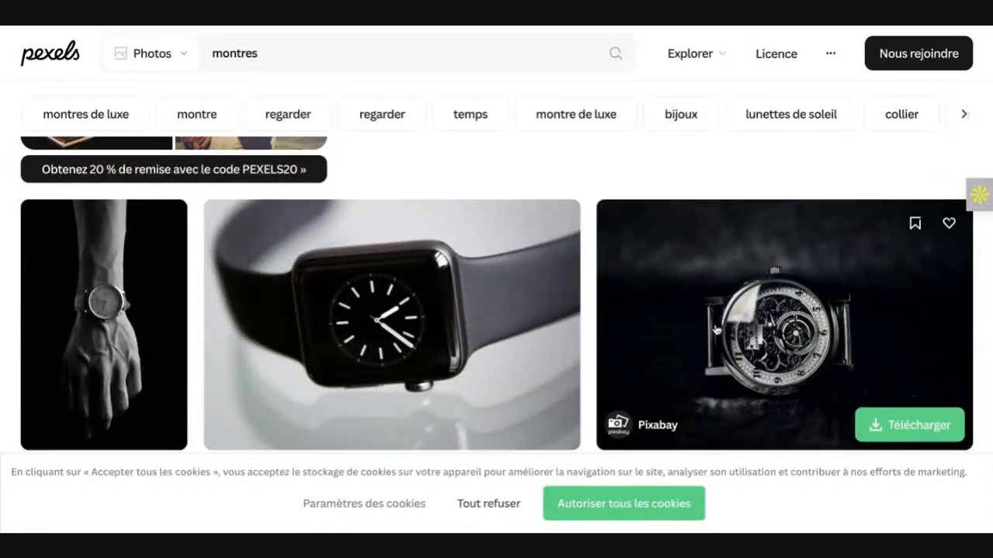
{"action": "scroll", "coordinate": [716, 332], "scroll_direction": "up", "scroll_amount": 6}
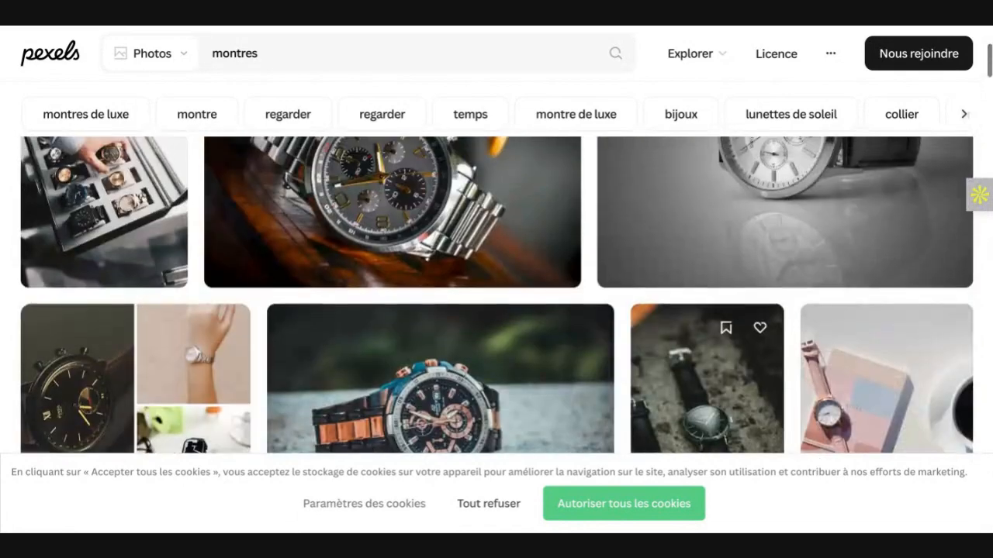
{"action": "scroll", "coordinate": [716, 331], "scroll_direction": "up", "scroll_amount": 3}
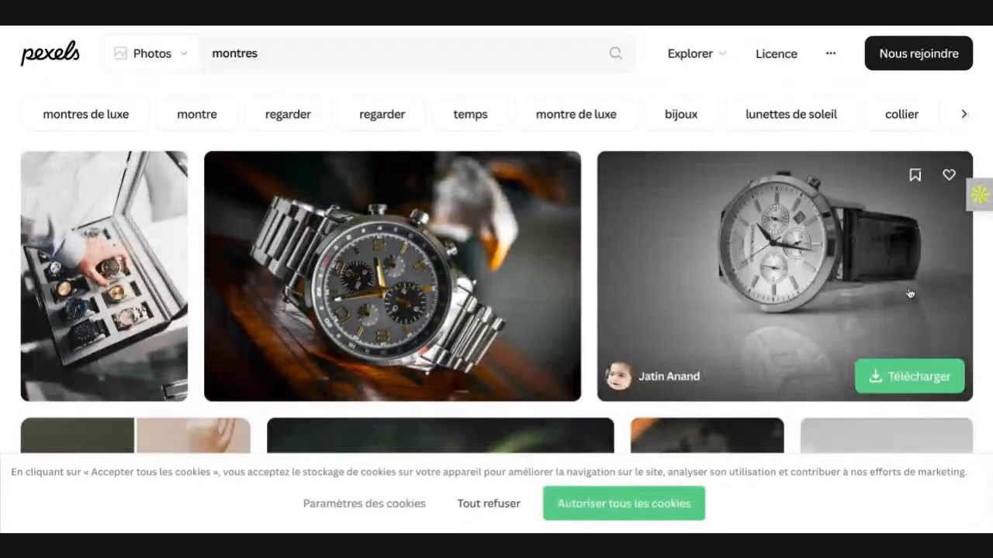
{"action": "left_click", "coordinate": [881, 377]}
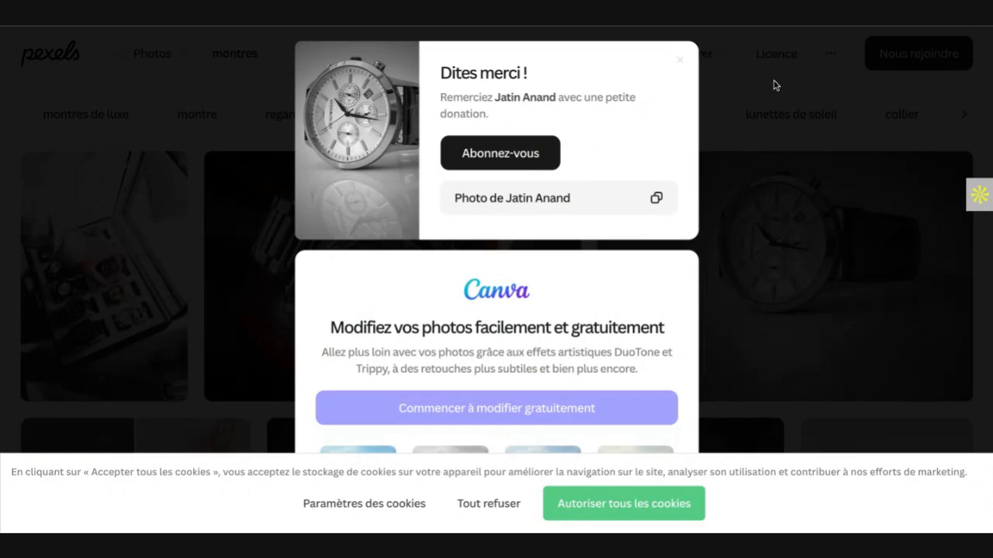
{"action": "scroll", "coordinate": [791, 192], "scroll_direction": "down", "scroll_amount": 1}
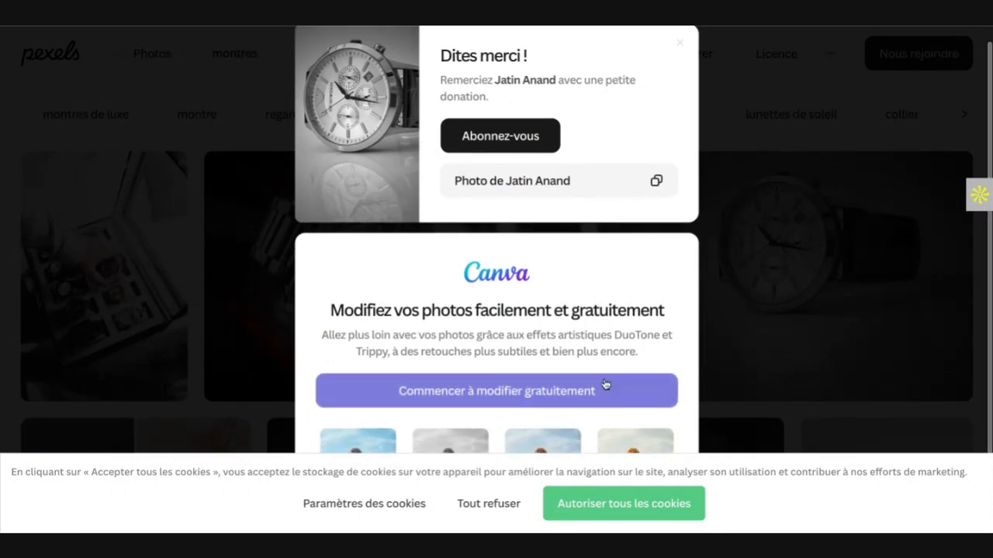
{"action": "left_click", "coordinate": [494, 511]}
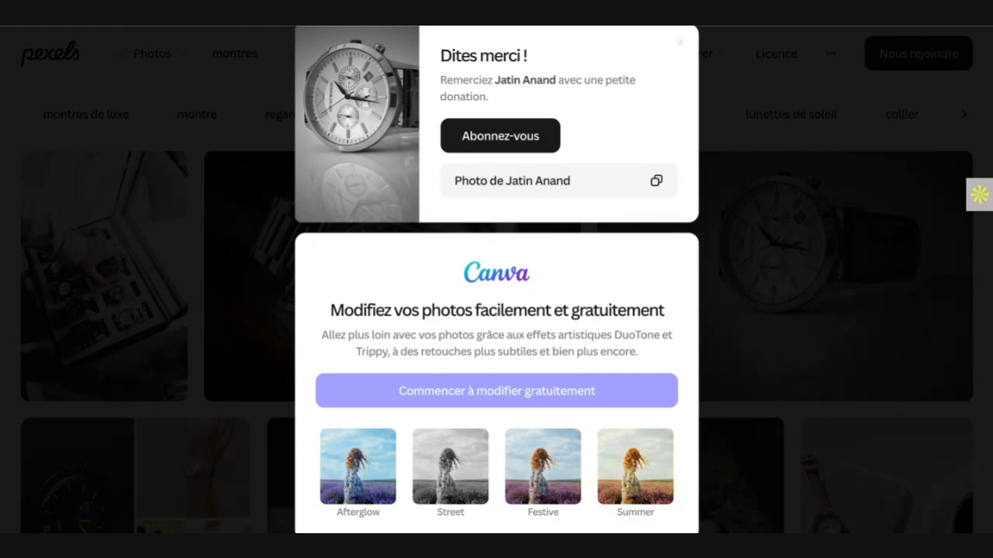
Step: Dismiss the Pexels thank-you popup, switch back to the Squarespace Home page and open the hero section's background settings
{"action": "key", "text": "Escape"}
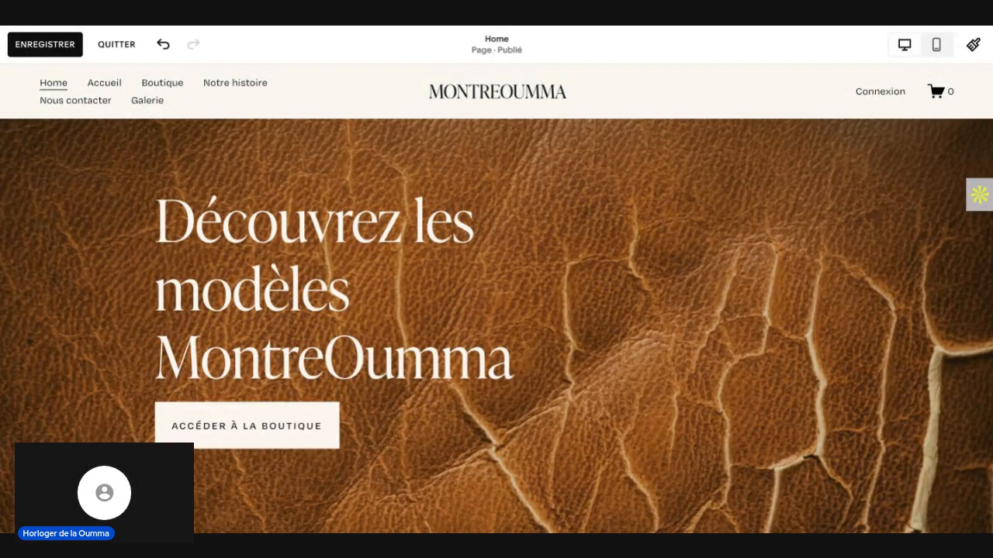
{"action": "key", "text": "ctrl+Tab"}
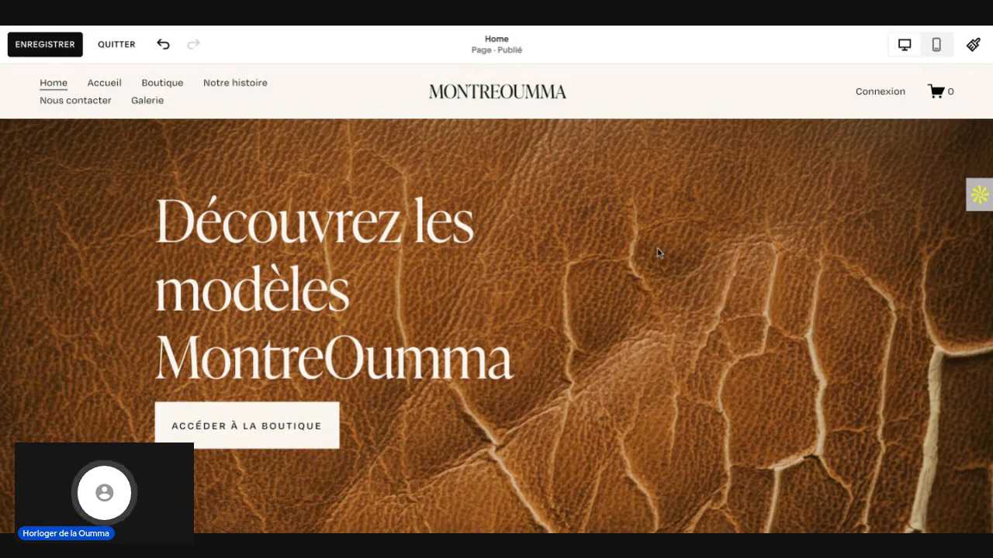
{"action": "mouse_move", "coordinate": [658, 255]}
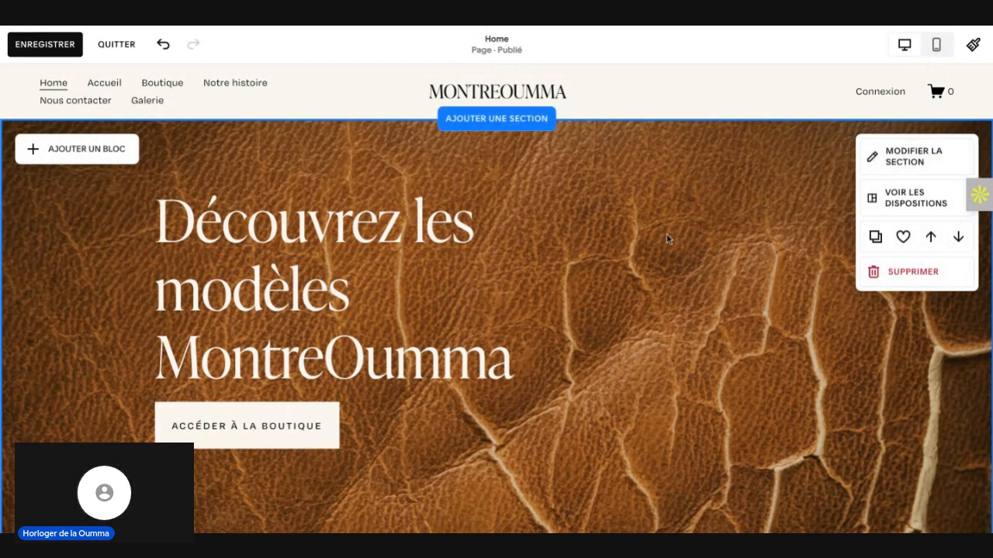
{"action": "scroll", "coordinate": [661, 234], "scroll_direction": "down", "scroll_amount": 3}
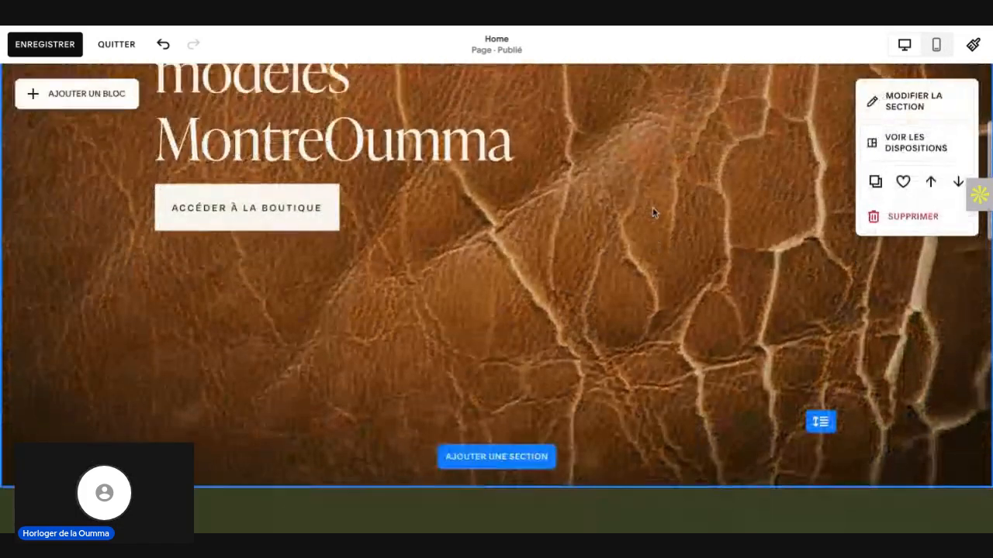
{"action": "scroll", "coordinate": [652, 212], "scroll_direction": "up", "scroll_amount": 3}
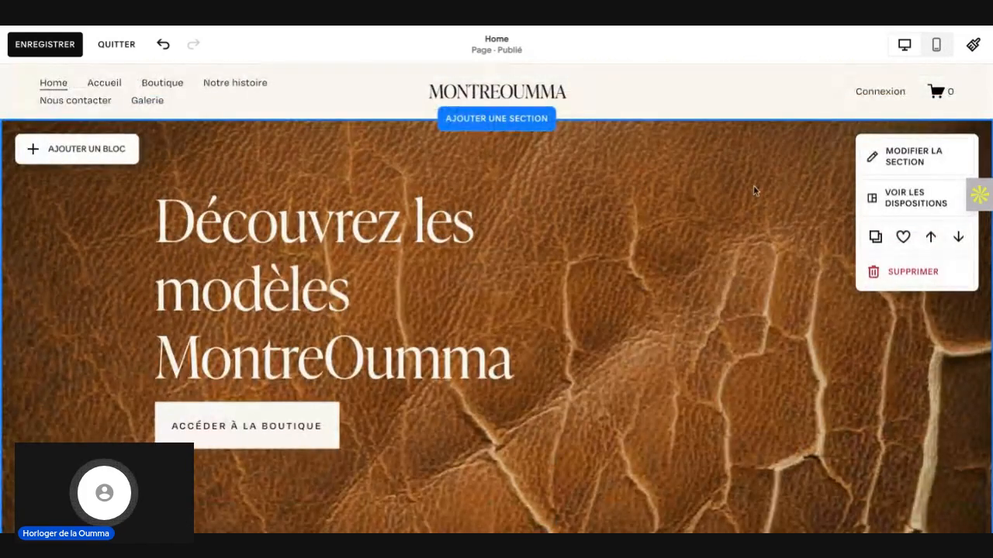
{"action": "left_click", "coordinate": [909, 161]}
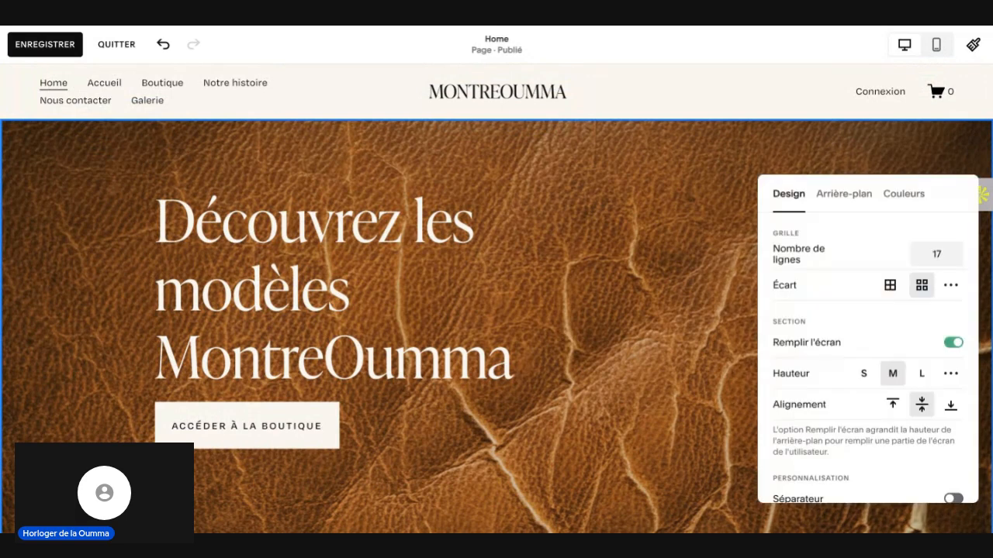
{"action": "left_click", "coordinate": [843, 195]}
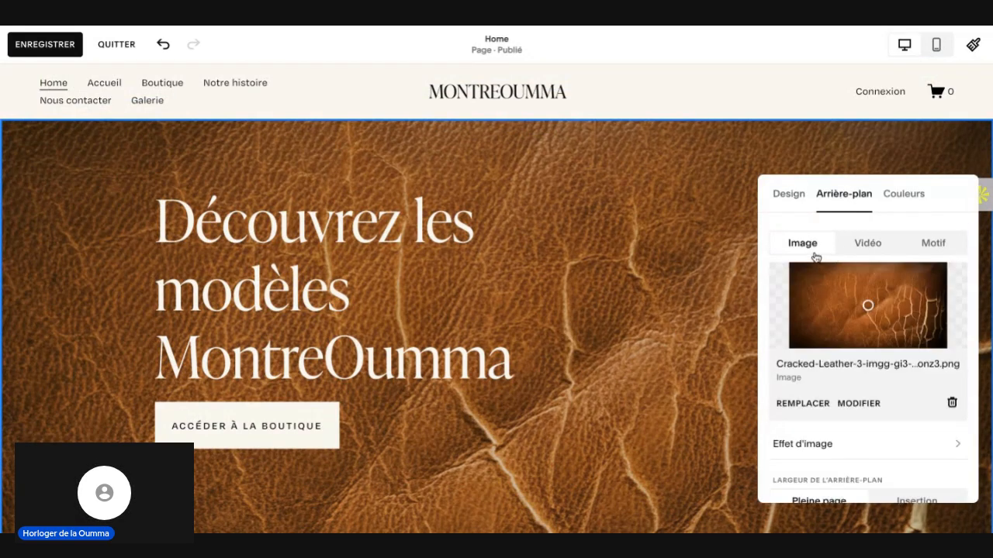
{"action": "left_click", "coordinate": [803, 404]}
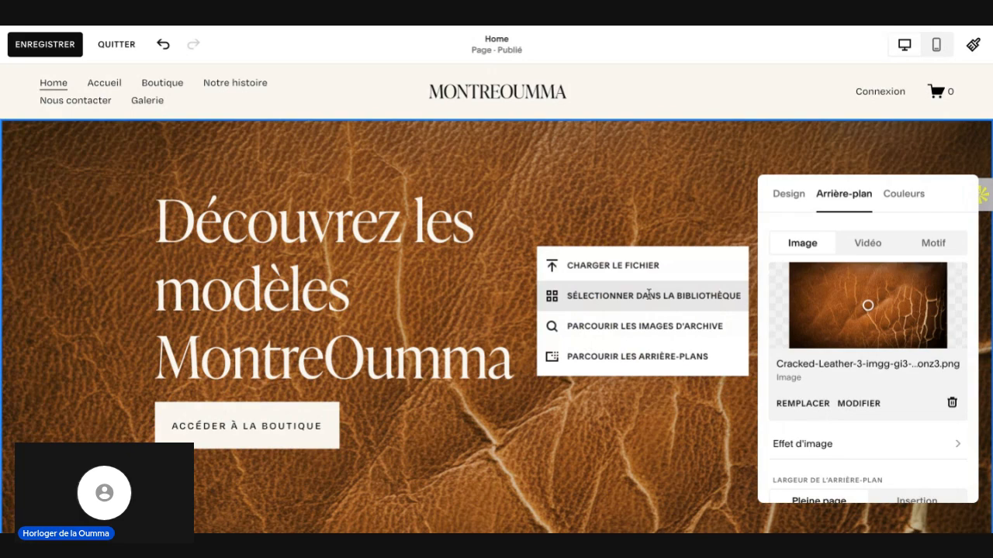
{"action": "left_click", "coordinate": [639, 299]}
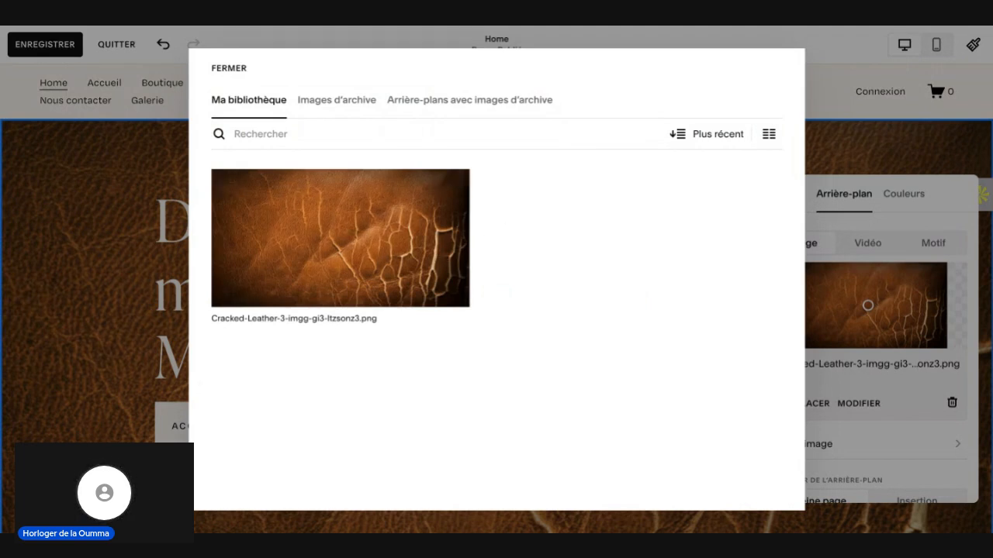
{"action": "left_click", "coordinate": [215, 74]}
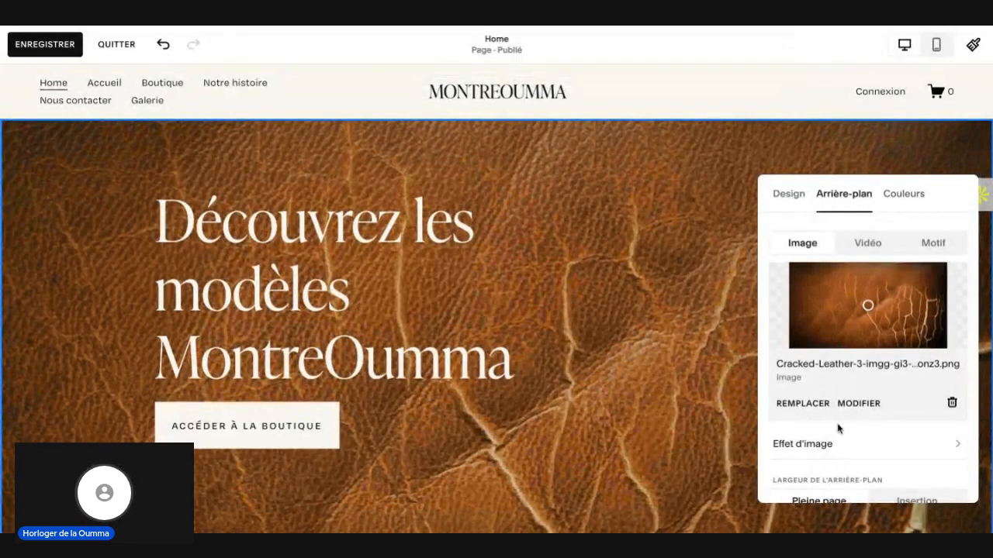
Step: Replace the hero section's leather background with the uploaded file montreoumma.jpg and close the section settings
{"action": "left_click", "coordinate": [814, 405]}
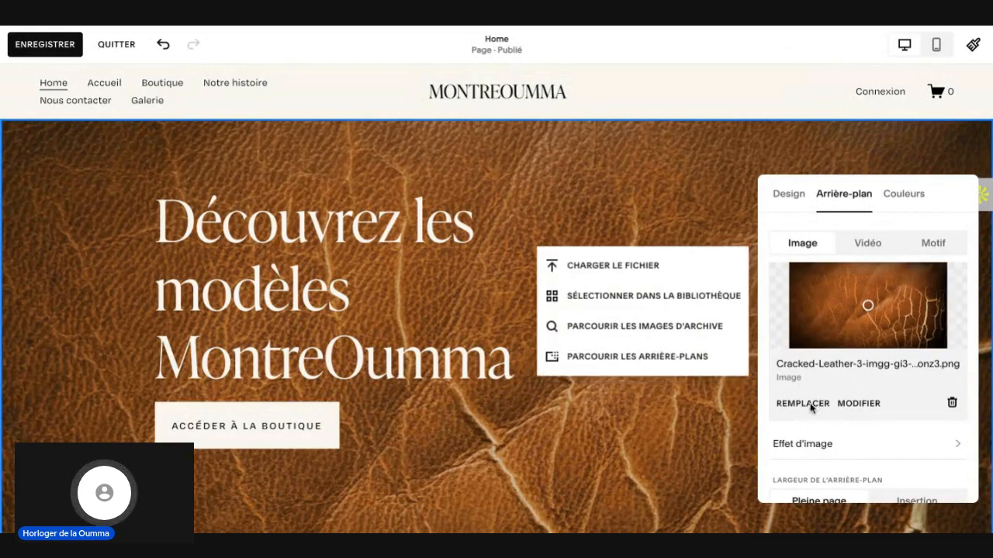
{"action": "left_click", "coordinate": [614, 265]}
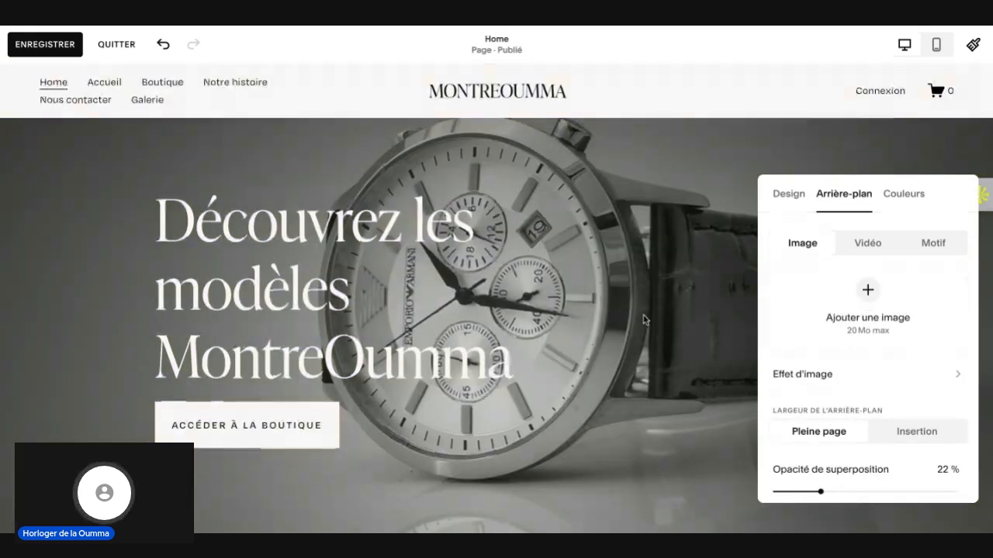
{"action": "scroll", "coordinate": [643, 319], "scroll_direction": "down", "scroll_amount": 1}
{"action": "scroll", "coordinate": [645, 319], "scroll_direction": "down", "scroll_amount": 3}
{"action": "scroll", "coordinate": [645, 320], "scroll_direction": "up", "scroll_amount": 2}
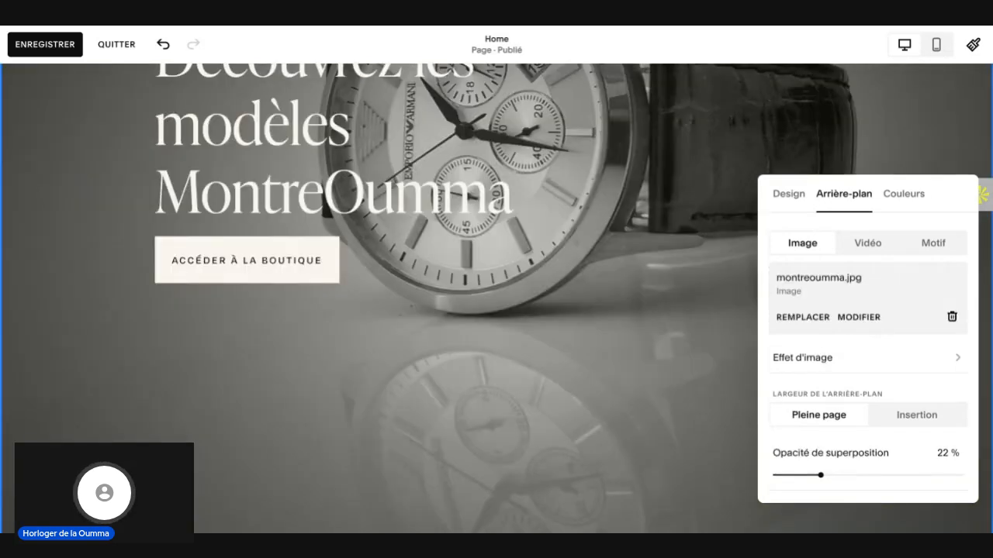
{"action": "scroll", "coordinate": [664, 308], "scroll_direction": "up", "scroll_amount": 3}
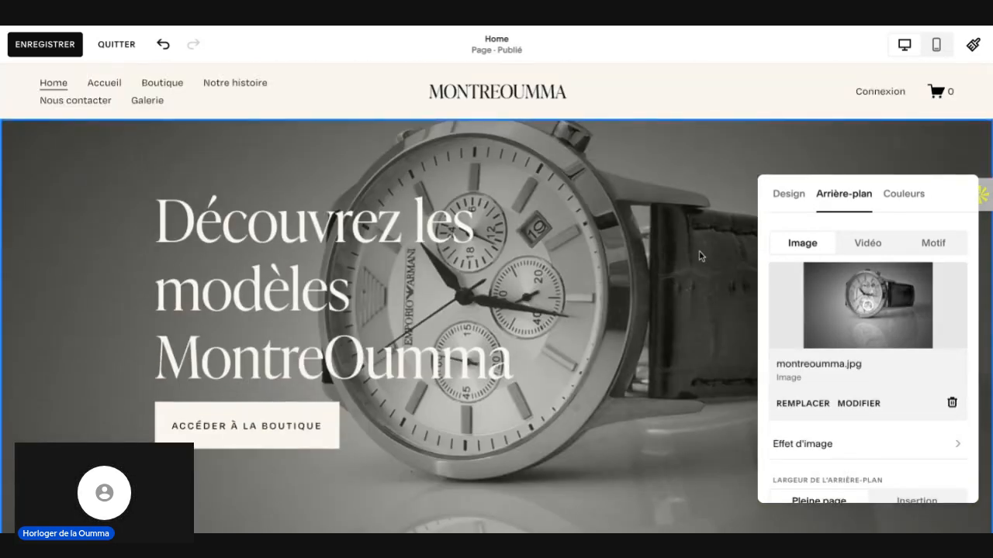
{"action": "left_click", "coordinate": [699, 256]}
Step: Shorten the hero section's grid to 13 rows
{"action": "scroll", "coordinate": [699, 256], "scroll_direction": "down", "scroll_amount": 3}
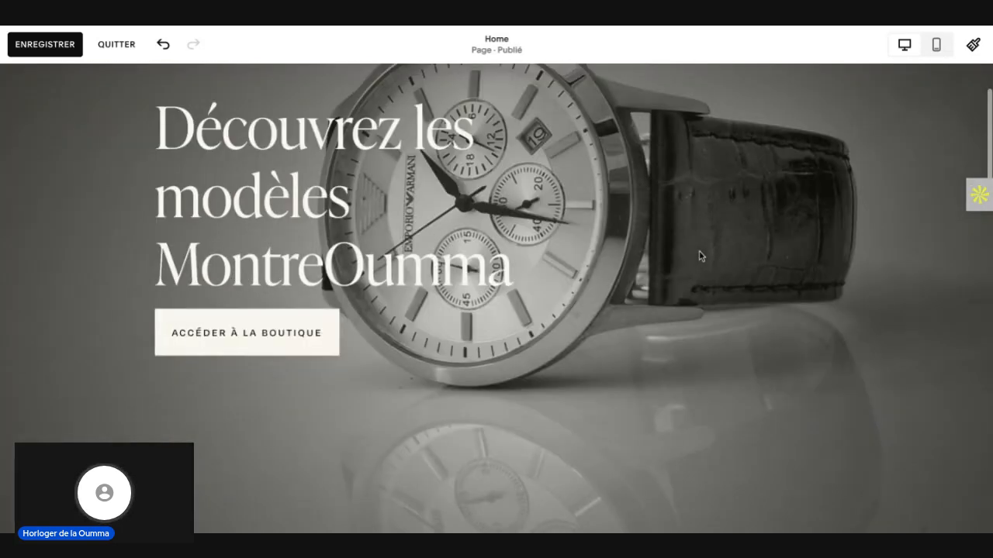
{"action": "scroll", "coordinate": [806, 207], "scroll_direction": "up", "scroll_amount": 1}
{"action": "scroll", "coordinate": [807, 207], "scroll_direction": "up", "scroll_amount": 1}
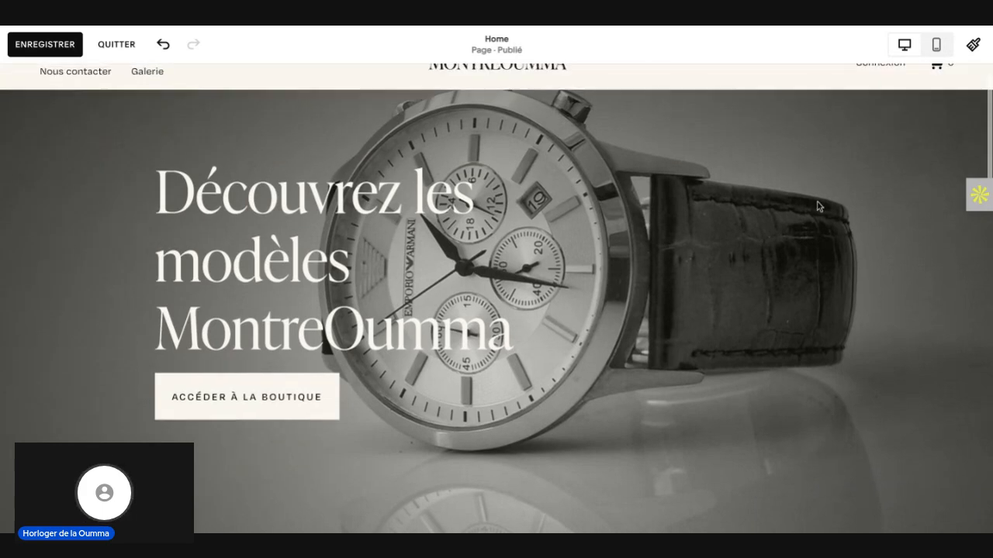
{"action": "scroll", "coordinate": [818, 205], "scroll_direction": "up", "scroll_amount": 1}
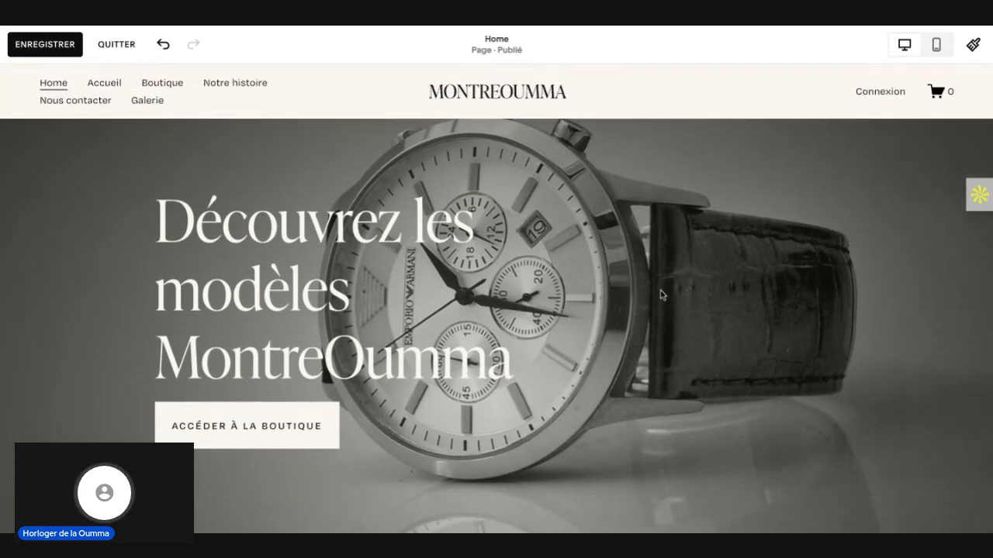
{"action": "scroll", "coordinate": [687, 285], "scroll_direction": "down", "scroll_amount": 8}
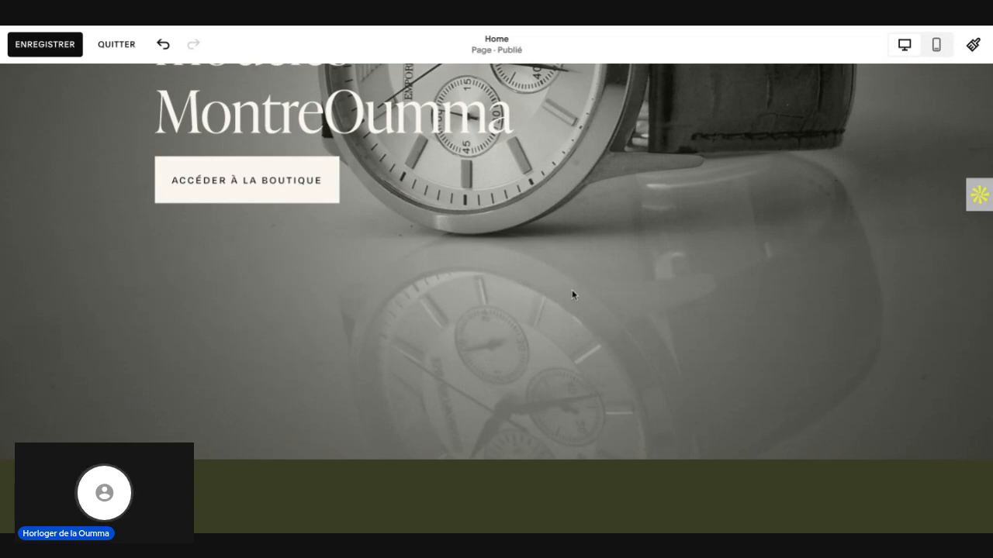
{"action": "scroll", "coordinate": [571, 294], "scroll_direction": "up", "scroll_amount": 8}
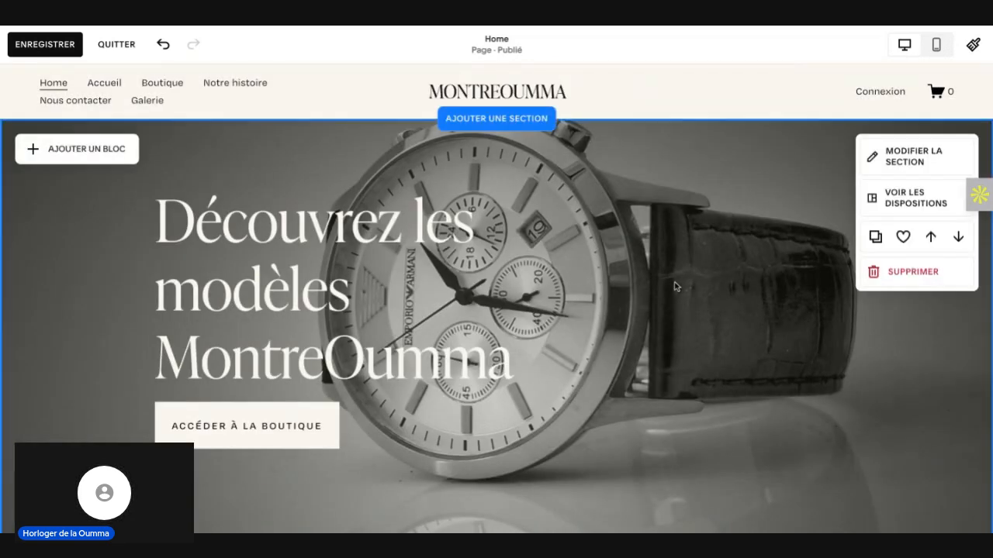
{"action": "scroll", "coordinate": [789, 419], "scroll_direction": "down", "scroll_amount": 5}
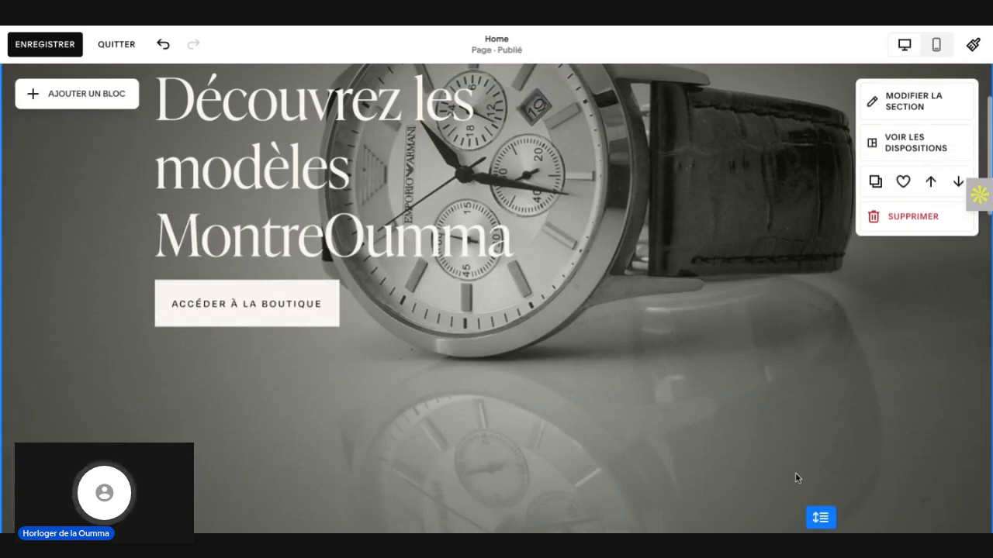
{"action": "scroll", "coordinate": [824, 497], "scroll_direction": "down", "scroll_amount": 1}
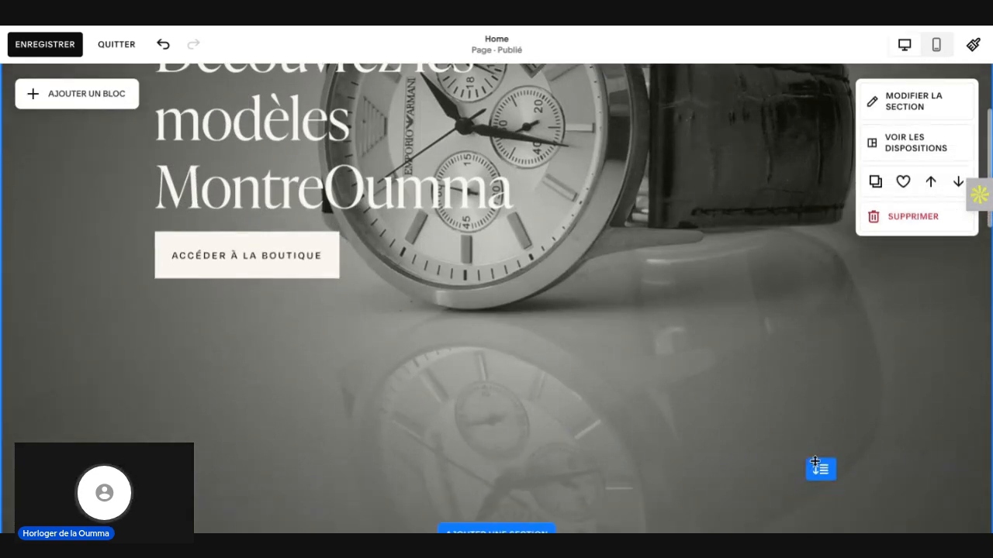
{"action": "left_click_drag", "start_coordinate": [816, 466], "coordinate": [798, 362]}
{"action": "scroll", "coordinate": [727, 307], "scroll_direction": "up", "scroll_amount": 3}
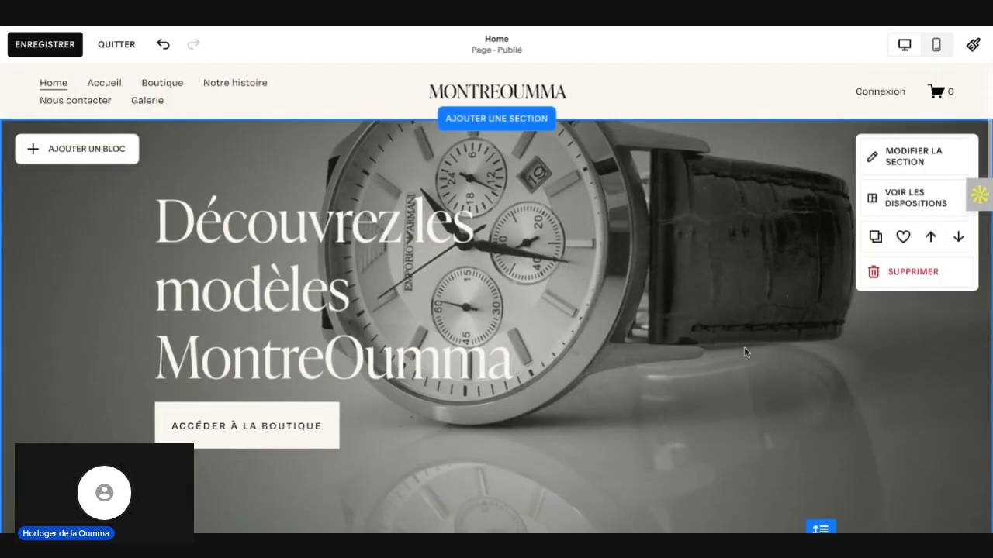
Step: Move the focal point of the hero background image to the photo's upper edge, above the watch
{"action": "left_click", "coordinate": [897, 162]}
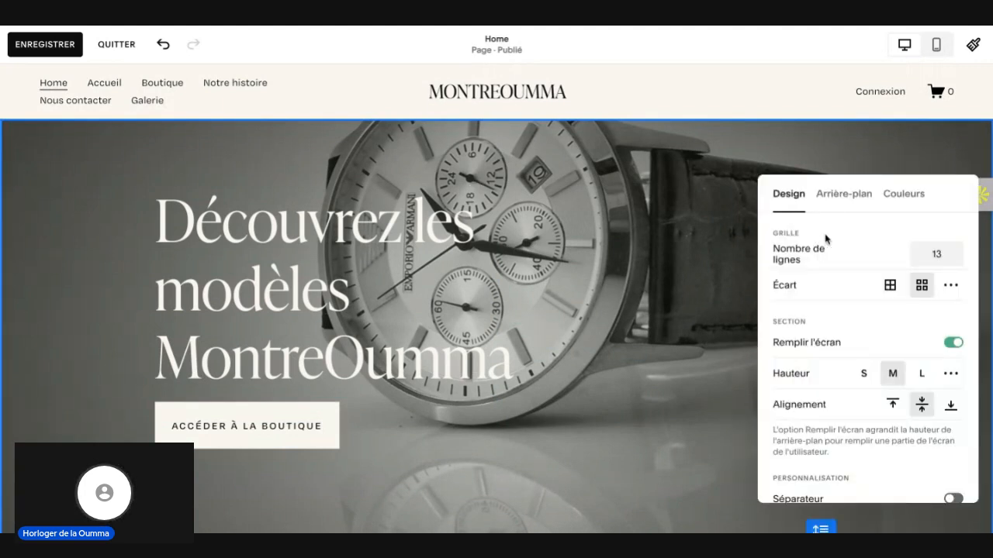
{"action": "left_click", "coordinate": [844, 198]}
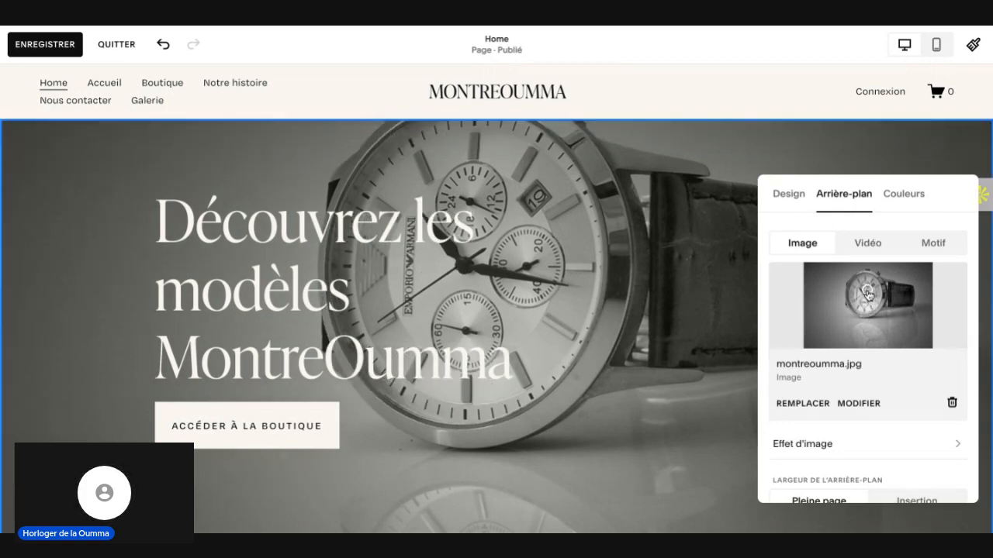
{"action": "mouse_move", "coordinate": [867, 299]}
{"action": "left_mouse_down"}
{"action": "mouse_move", "coordinate": [870, 280]}
{"action": "mouse_move", "coordinate": [869, 312]}
{"action": "mouse_move", "coordinate": [869, 270]}
{"action": "mouse_move", "coordinate": [868, 316]}
{"action": "mouse_move", "coordinate": [871, 286]}
{"action": "left_mouse_up"}
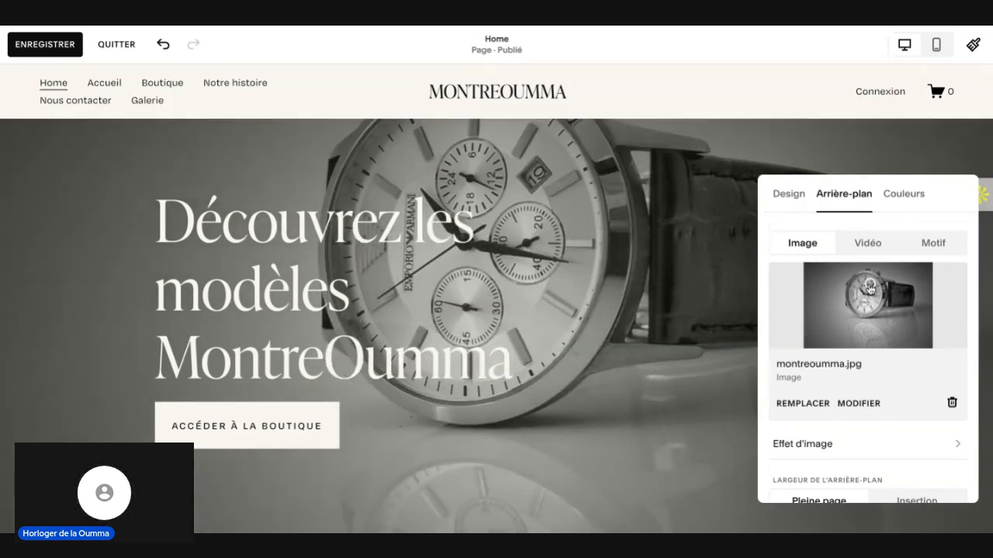
{"action": "left_click", "coordinate": [864, 270]}
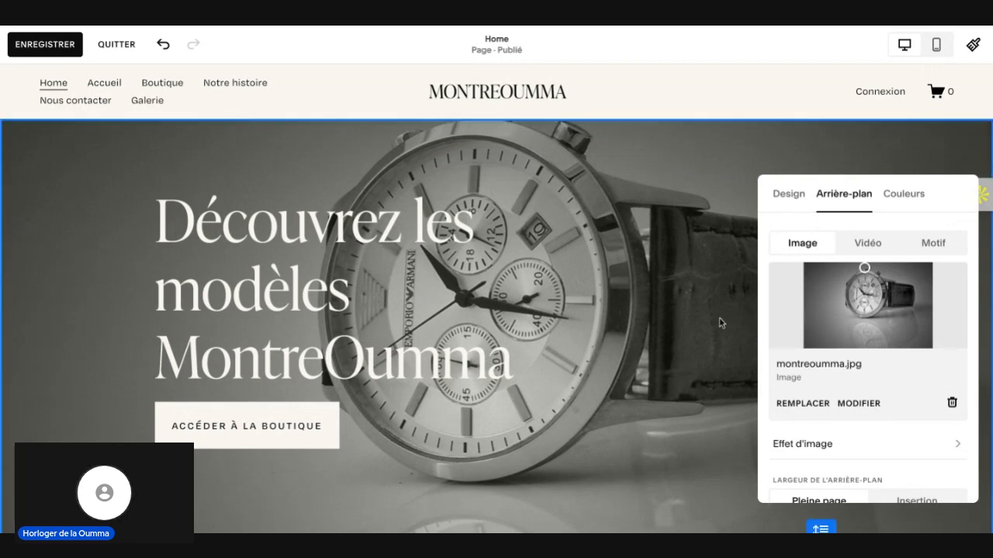
Step: Close the section settings and shorten the hero section's grid to 11 rows
{"action": "scroll", "coordinate": [720, 323], "scroll_direction": "down", "scroll_amount": 1}
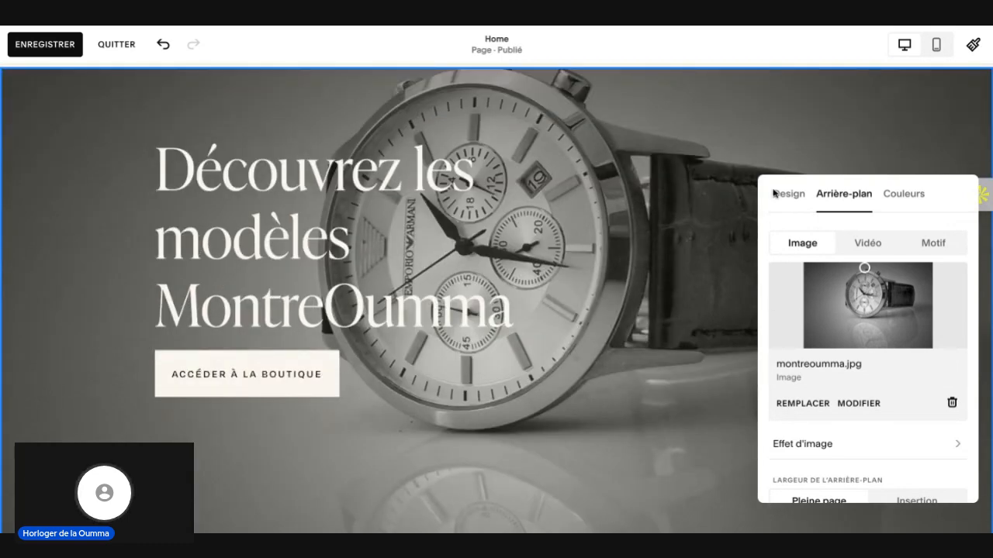
{"action": "left_click", "coordinate": [746, 150]}
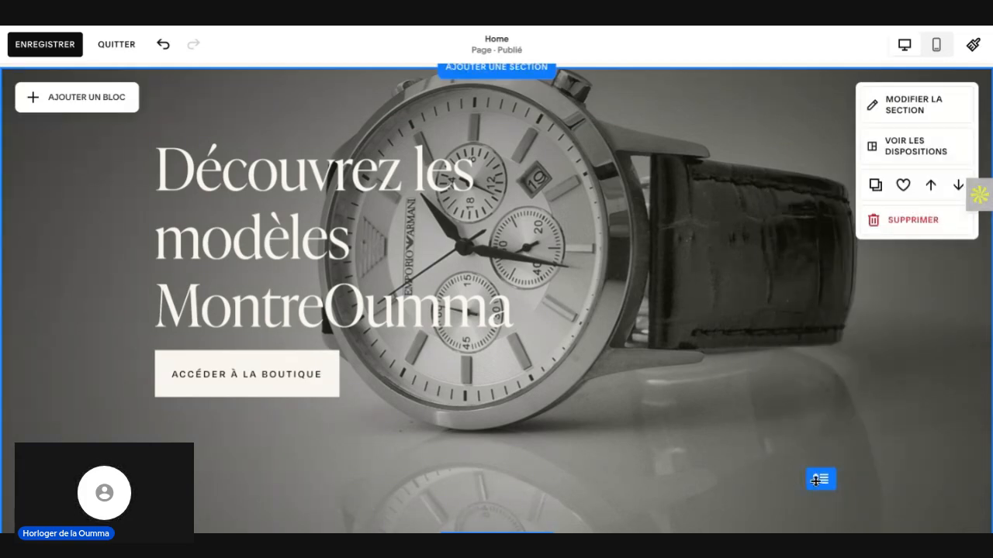
{"action": "left_click_drag", "start_coordinate": [816, 480], "coordinate": [800, 418]}
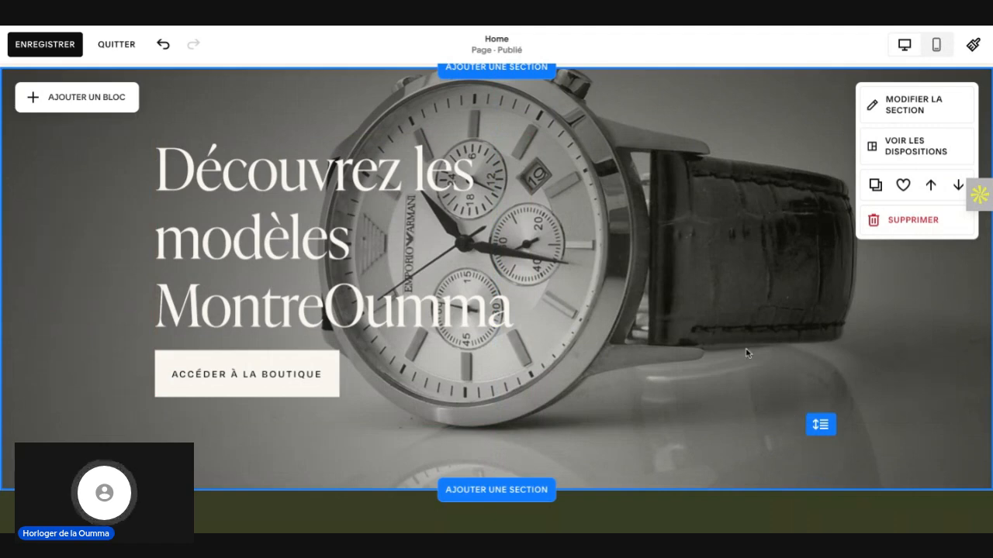
{"action": "scroll", "coordinate": [747, 350], "scroll_direction": "up", "scroll_amount": 1}
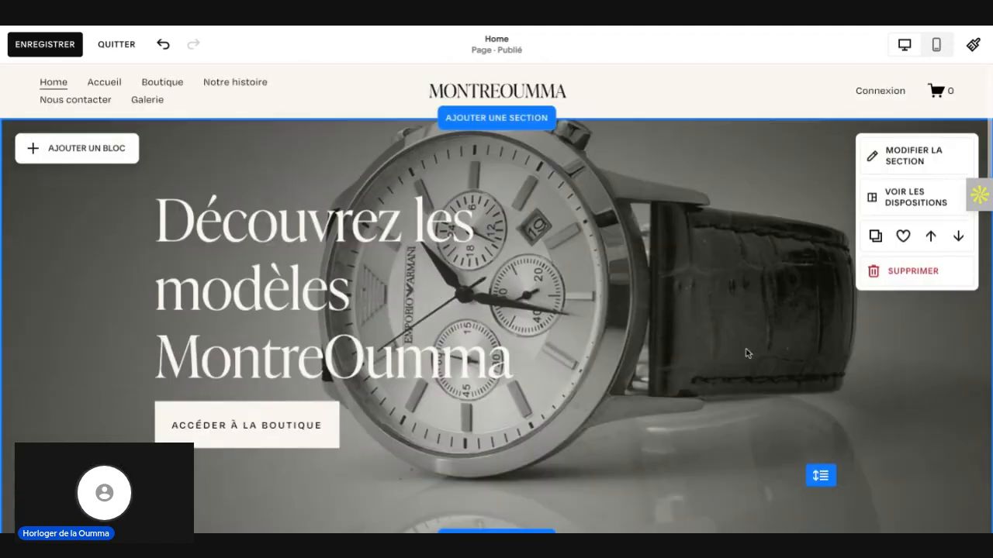
Step: Check the hero section's background image settings and switch the page to the mobile view
{"action": "left_click", "coordinate": [903, 160]}
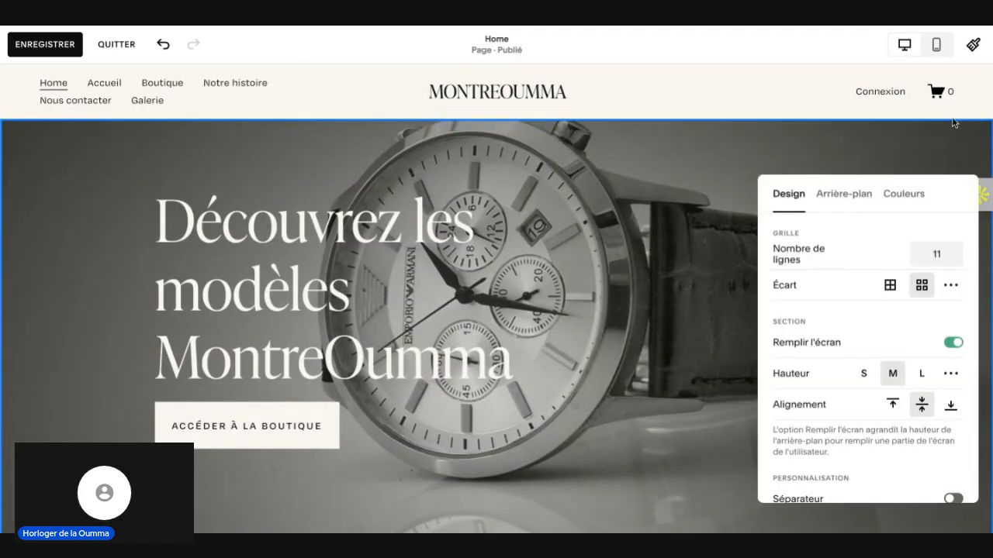
{"action": "left_click", "coordinate": [844, 197]}
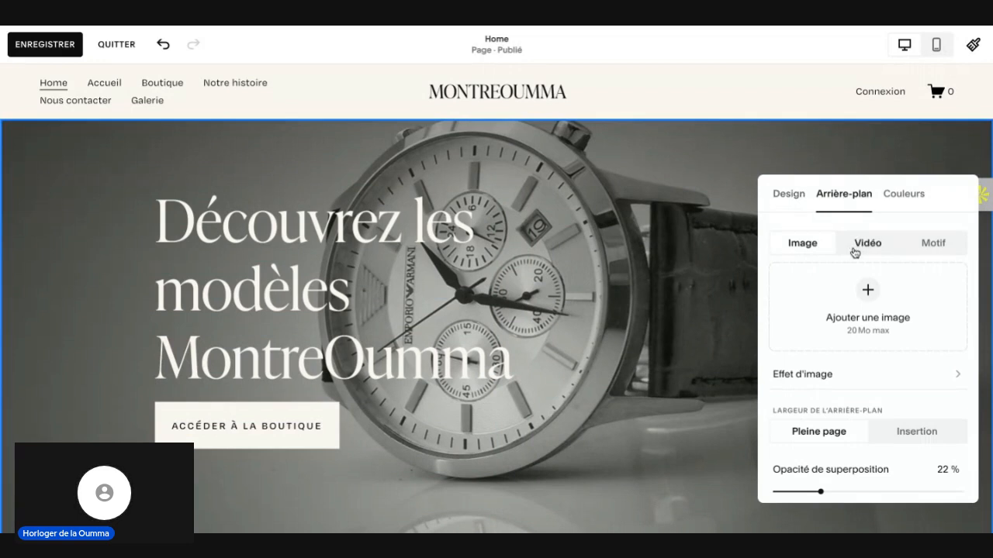
{"action": "left_click", "coordinate": [859, 303]}
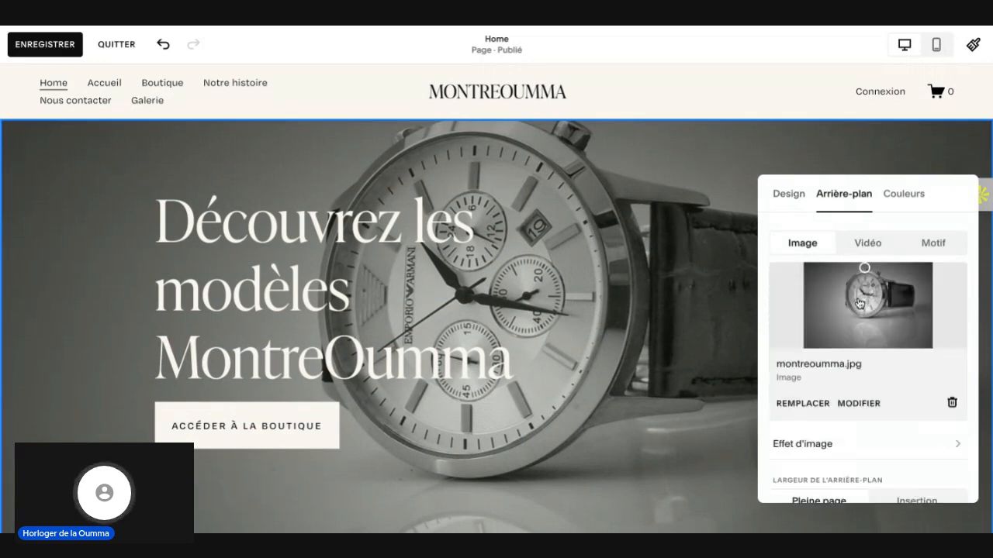
{"action": "left_click", "coordinate": [720, 140]}
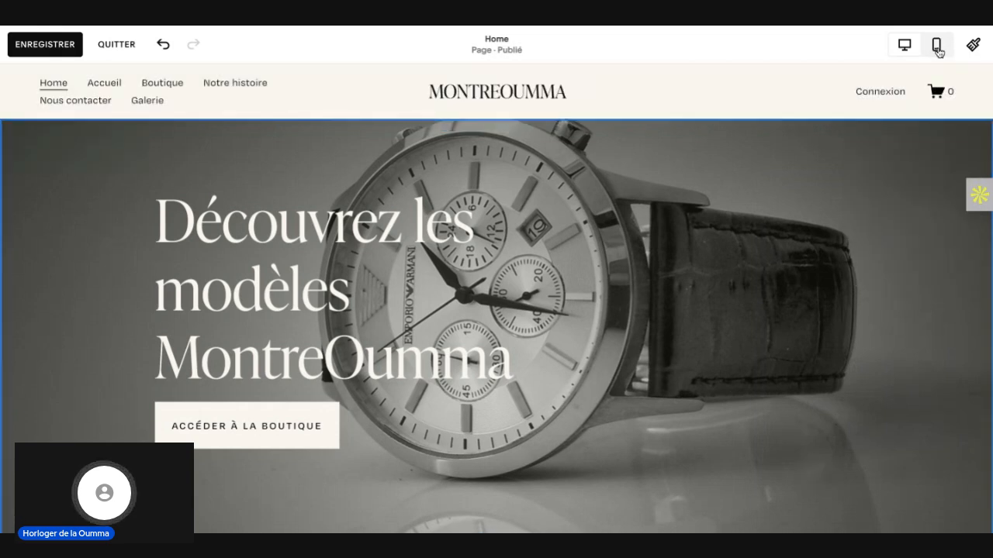
{"action": "left_click", "coordinate": [936, 46]}
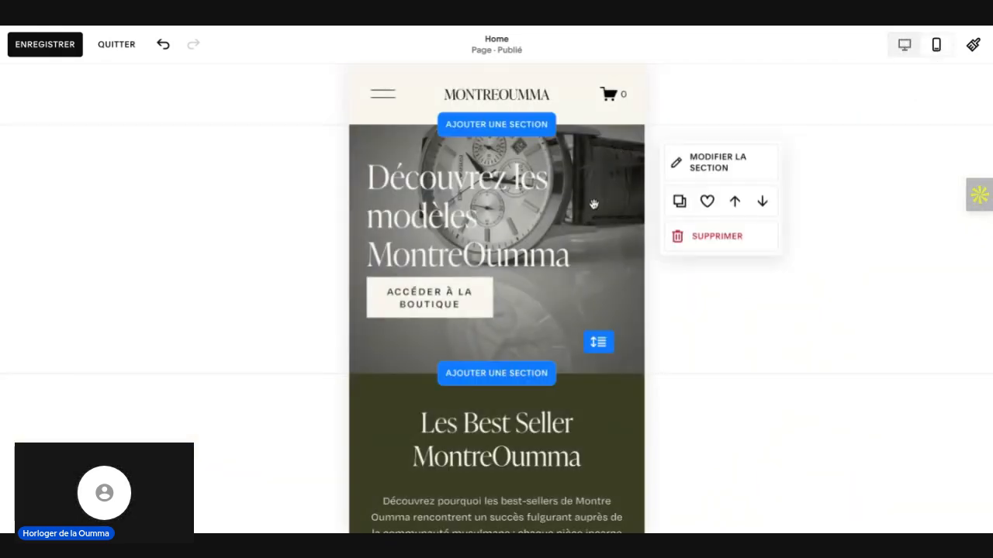
Step: Move the focal point of the hero background image to the photo's upper edge in the mobile view
{"action": "left_click", "coordinate": [712, 169]}
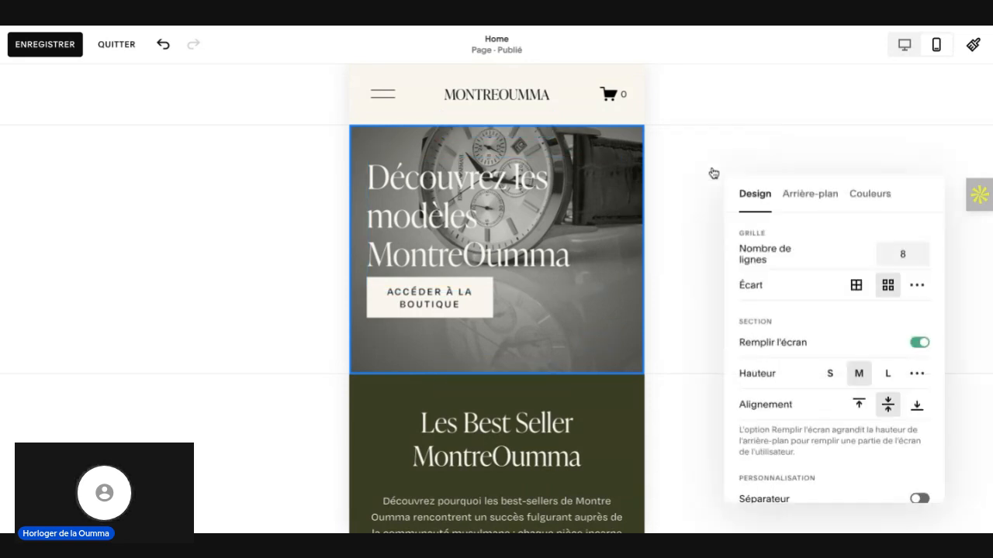
{"action": "left_click", "coordinate": [808, 195]}
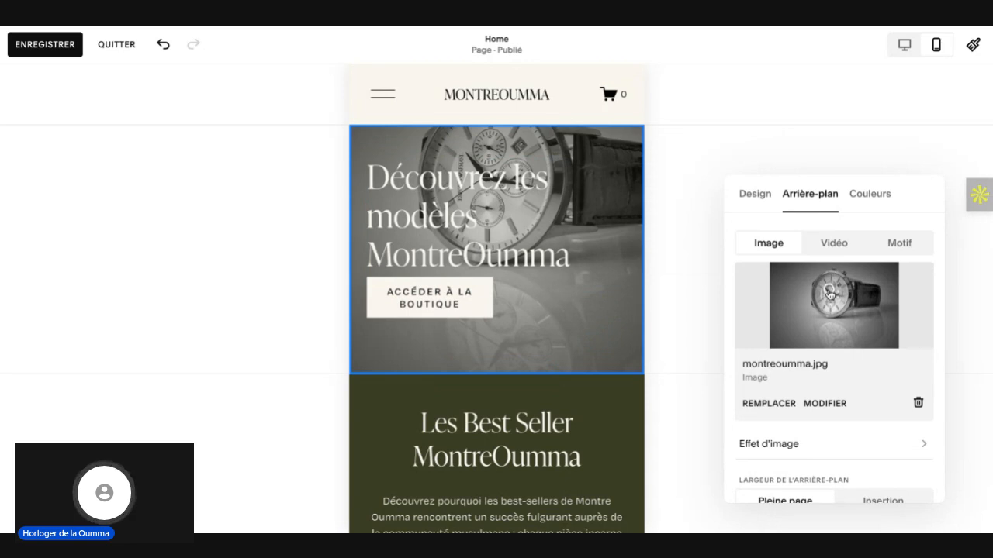
{"action": "left_click", "coordinate": [827, 294]}
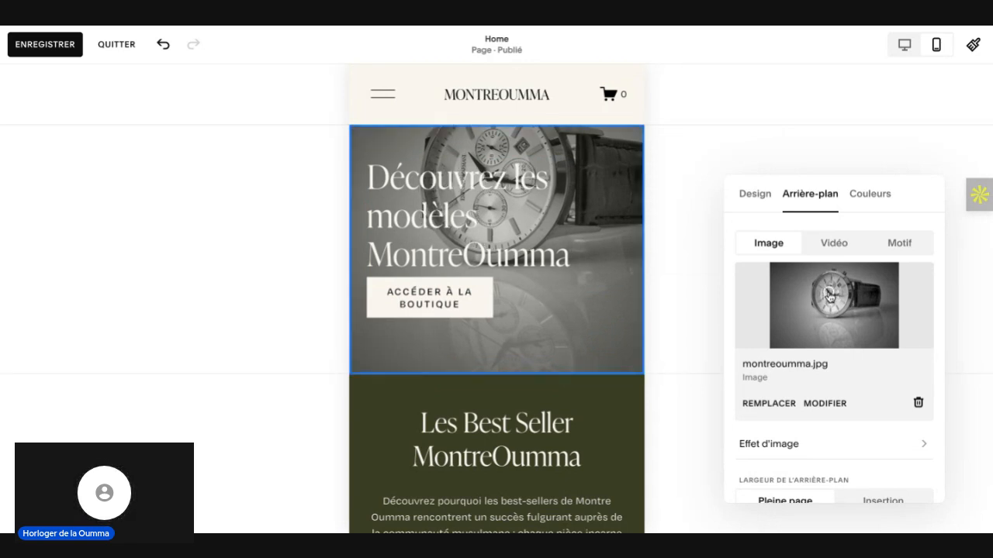
{"action": "left_click_drag", "start_coordinate": [830, 296], "coordinate": [831, 269]}
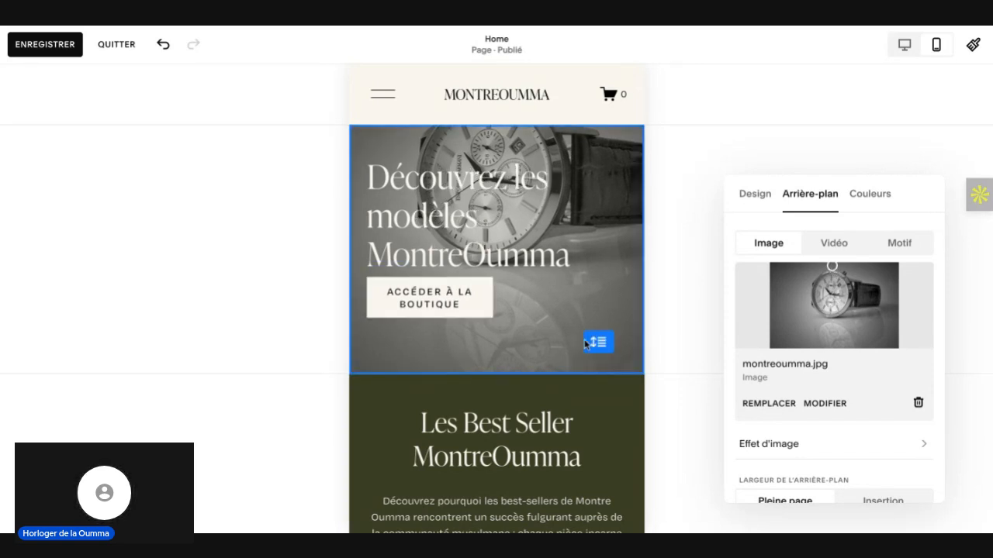
Step: Extend the mobile hero section downward and move its button and heading lower, with the heading directly above the button
{"action": "left_click", "coordinate": [586, 344]}
{"action": "left_click_drag", "start_coordinate": [591, 357], "coordinate": [592, 404]}
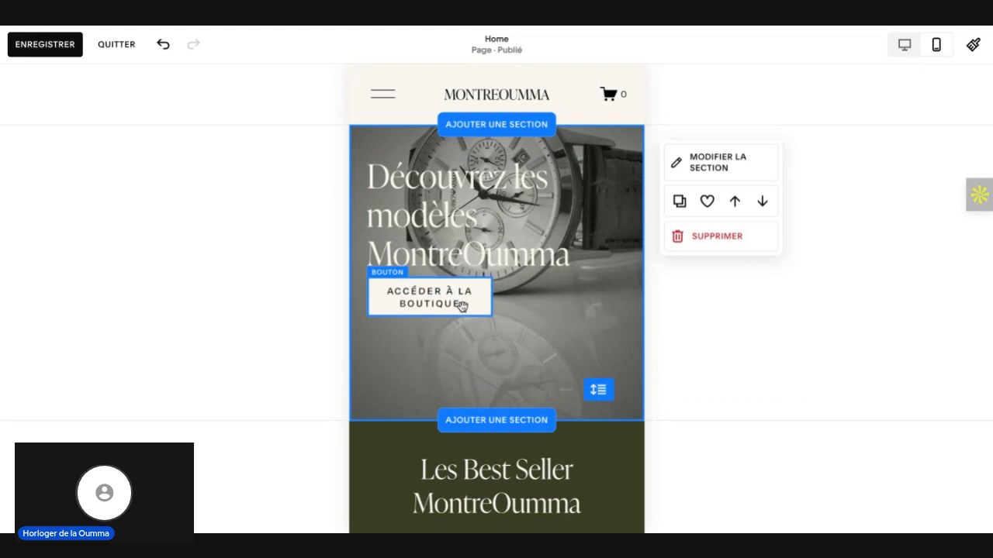
{"action": "left_click_drag", "start_coordinate": [464, 298], "coordinate": [465, 347]}
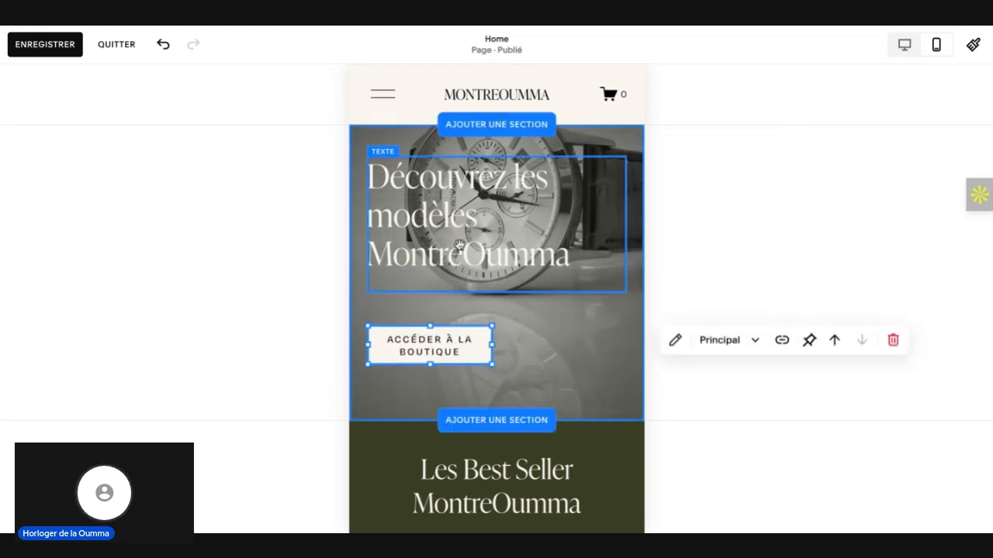
{"action": "left_click_drag", "start_coordinate": [459, 245], "coordinate": [459, 248]}
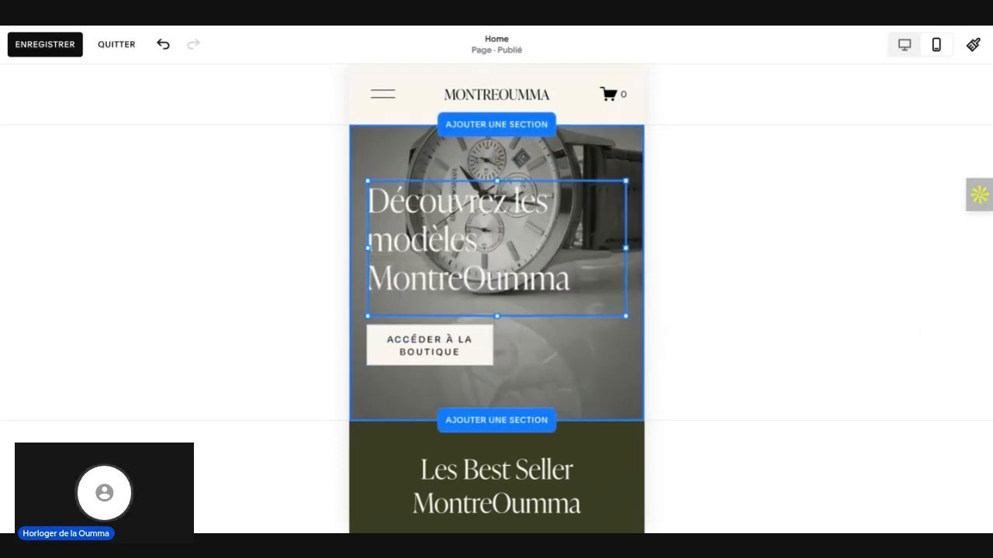
Step: Give the hero heading's text block a black background at about a quarter opacity
{"action": "left_click", "coordinate": [682, 290]}
{"action": "left_click", "coordinate": [476, 211]}
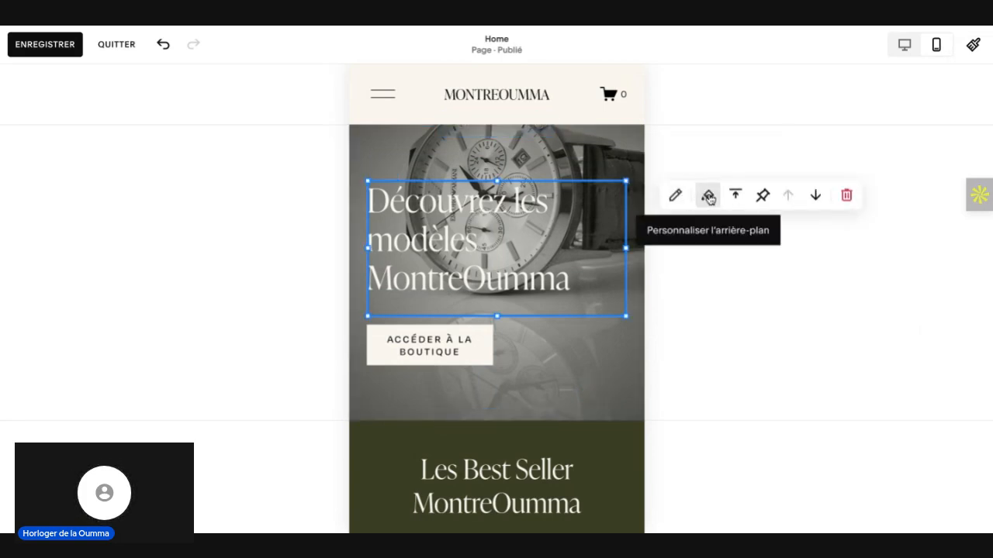
{"action": "left_click", "coordinate": [707, 195]}
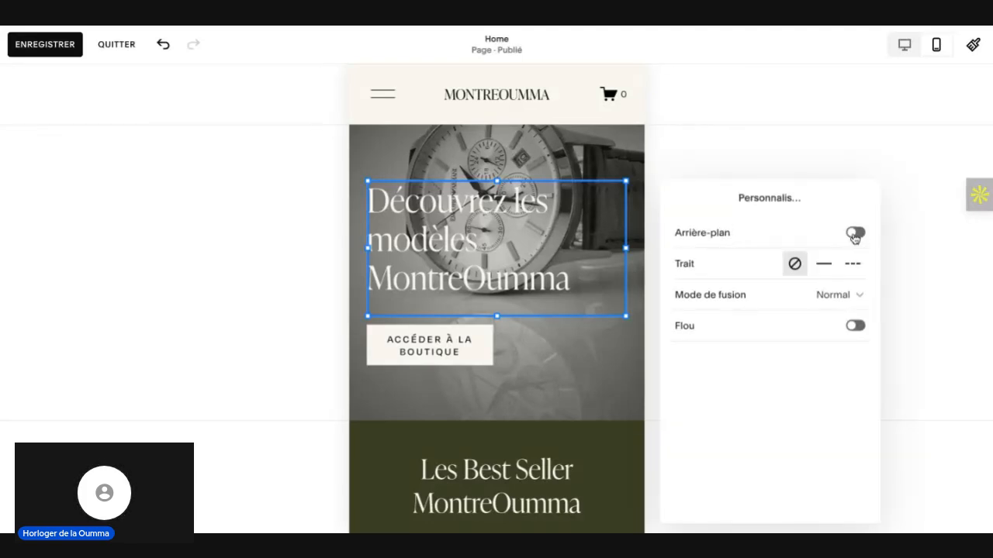
{"action": "left_click", "coordinate": [854, 234]}
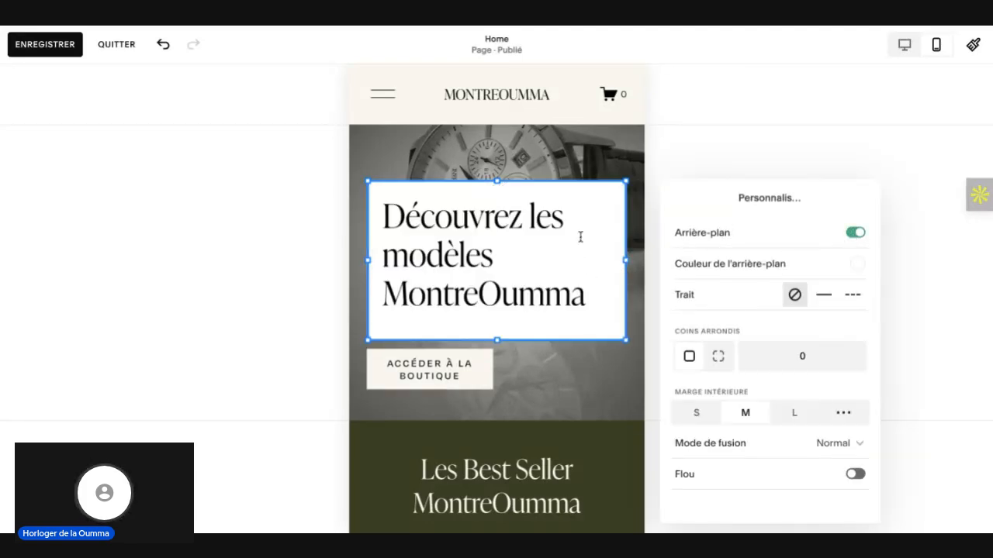
{"action": "left_click", "coordinate": [858, 265]}
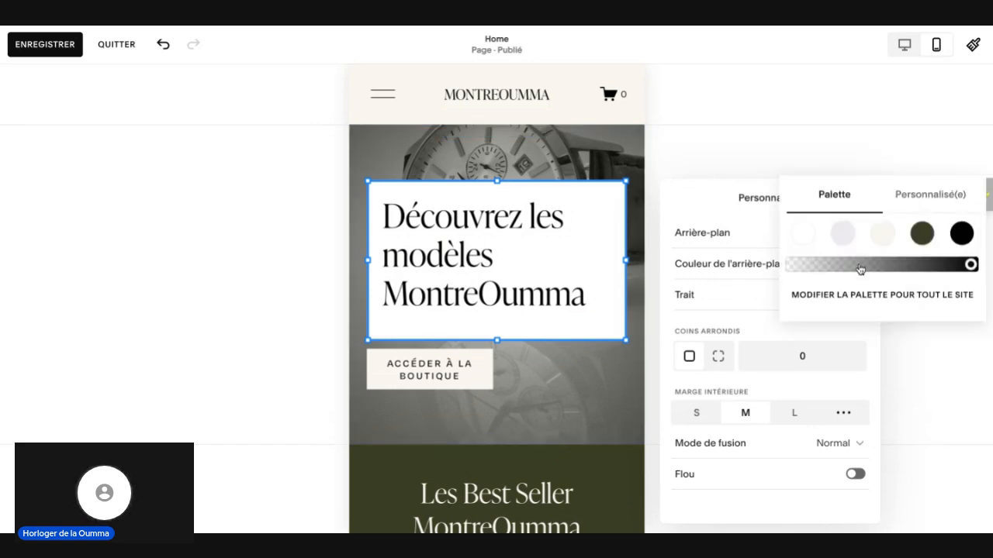
{"action": "left_click", "coordinate": [961, 236]}
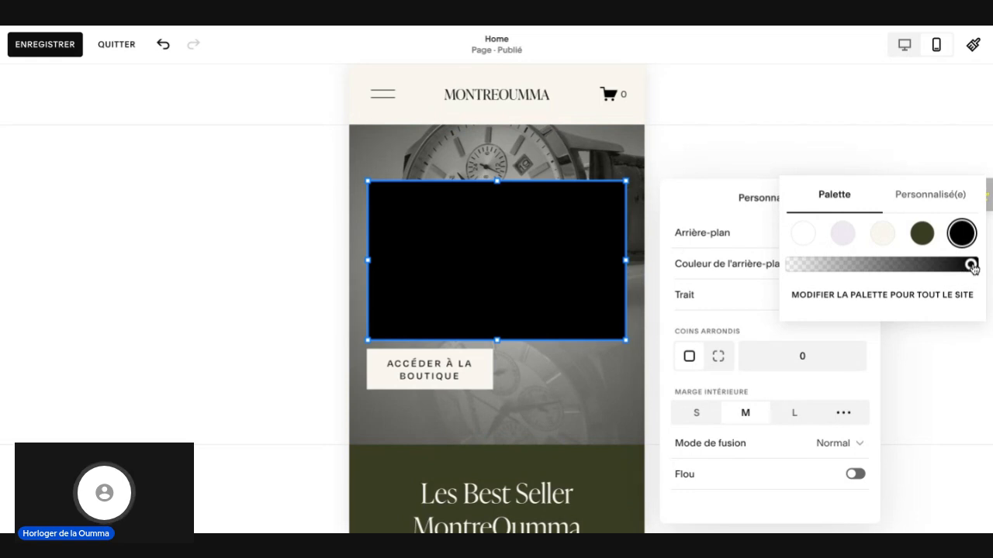
{"action": "left_click_drag", "start_coordinate": [969, 265], "coordinate": [831, 272]}
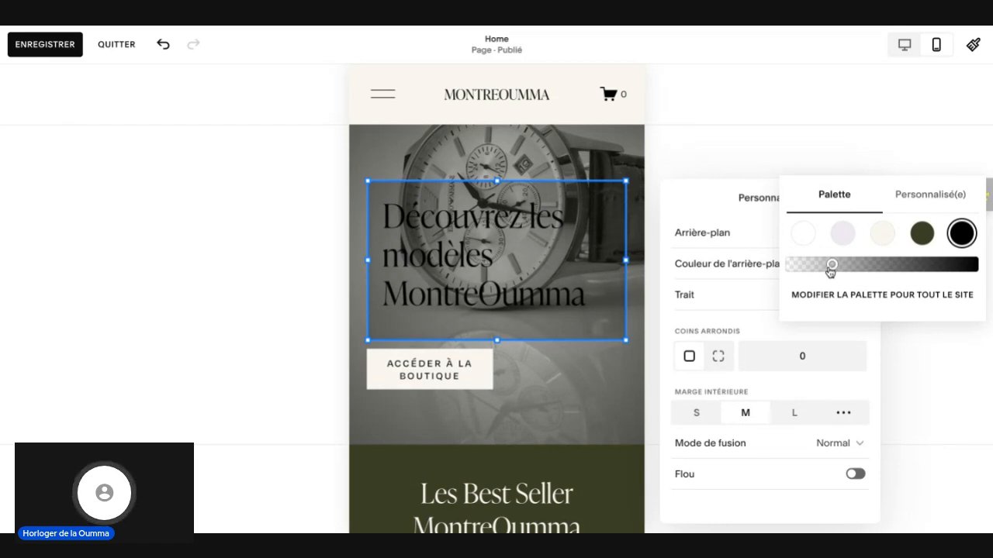
{"action": "left_click", "coordinate": [711, 145]}
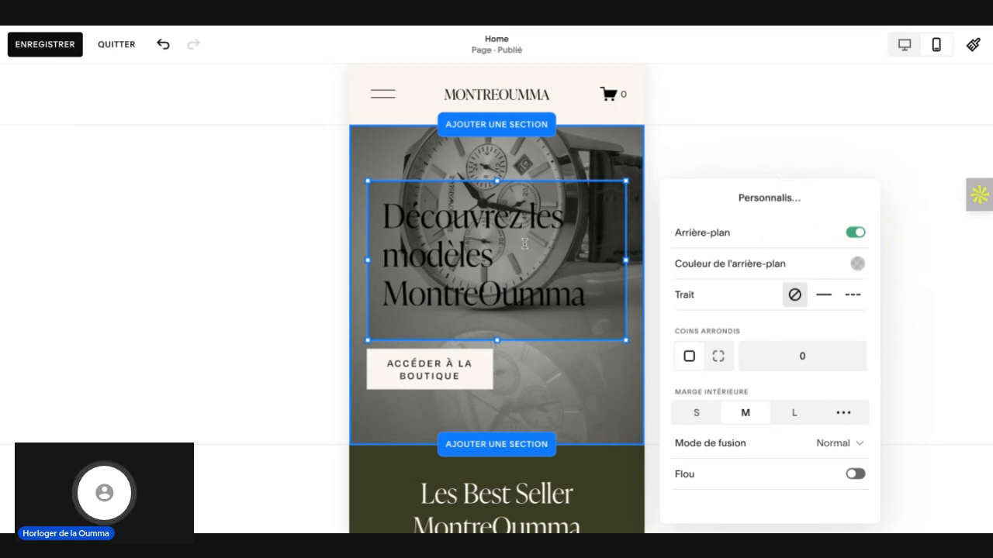
Step: Set the text colour of the whole hero heading to white from the site palette
{"action": "left_click", "coordinate": [577, 301]}
{"action": "left_click_drag", "start_coordinate": [496, 300], "coordinate": [469, 274]}
{"action": "key", "text": "ctrl+z"}
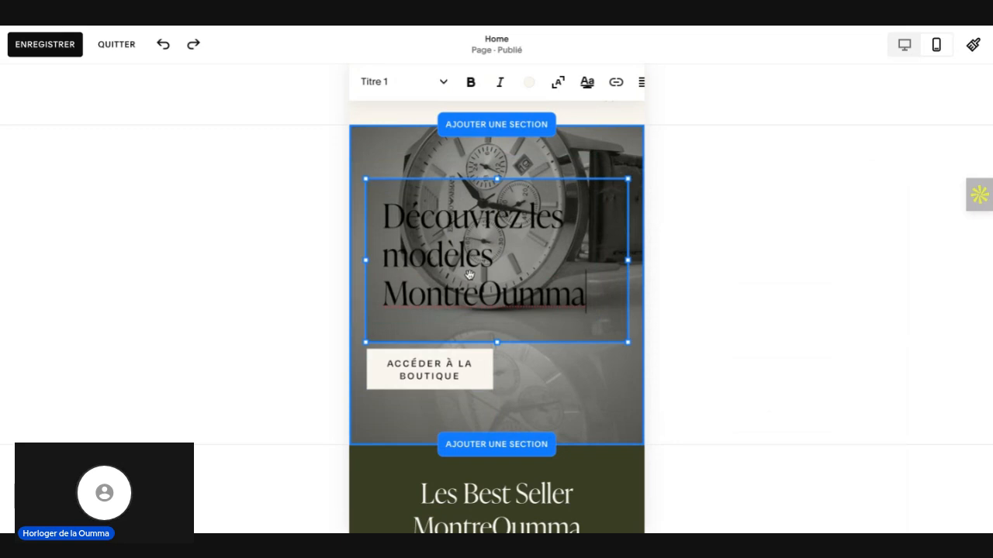
{"action": "triple_click", "coordinate": [406, 203]}
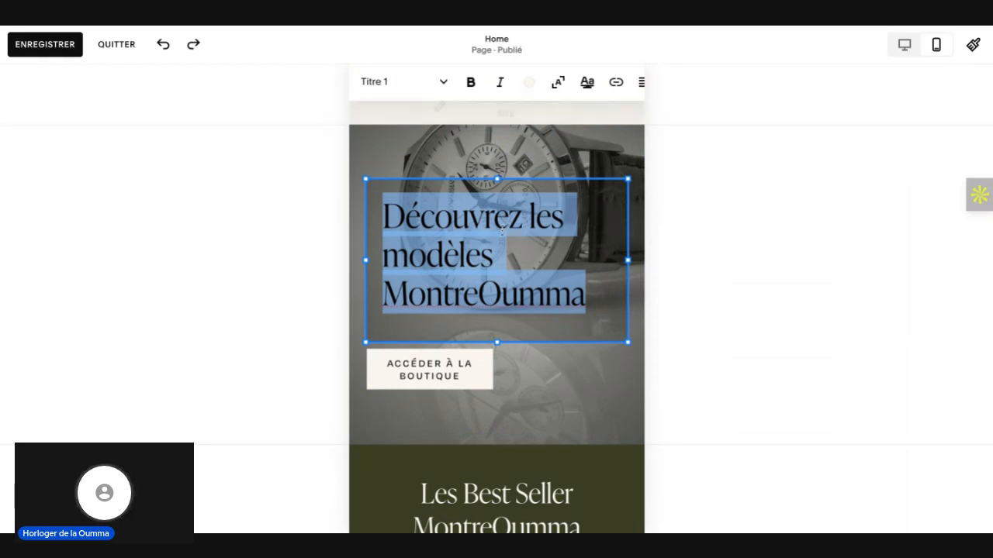
{"action": "left_click", "coordinate": [529, 82]}
{"action": "left_click", "coordinate": [377, 165]}
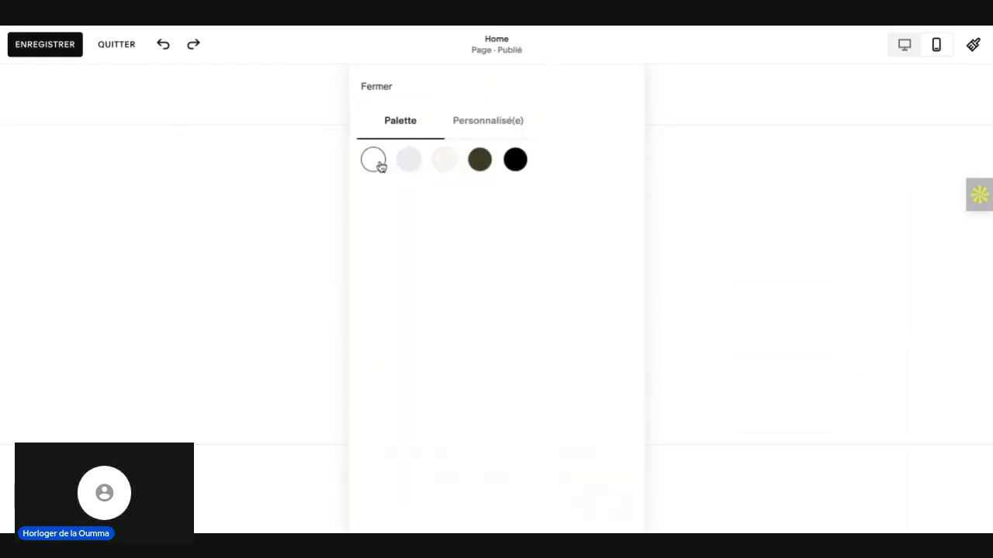
{"action": "left_click", "coordinate": [373, 85]}
{"action": "left_click", "coordinate": [761, 331]}
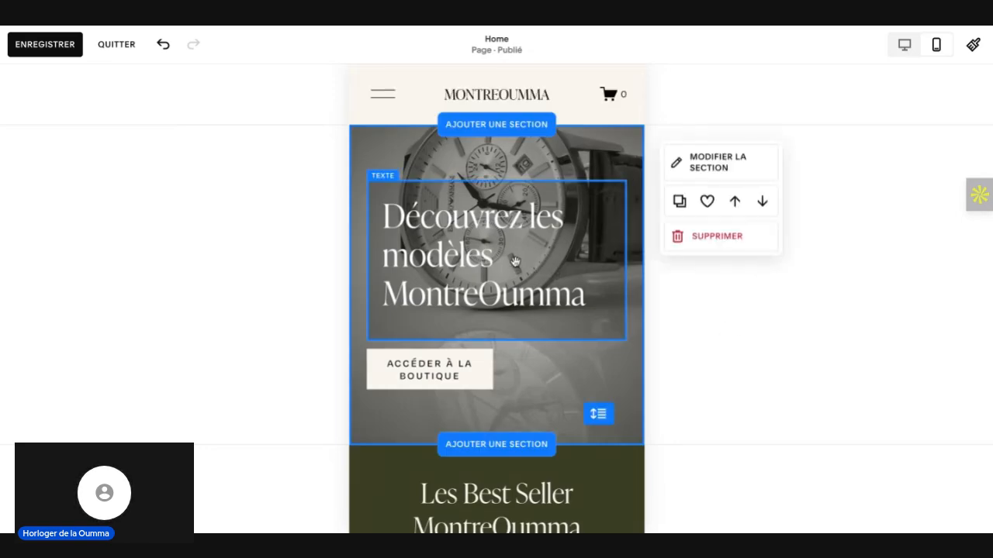
{"action": "left_click", "coordinate": [506, 223]}
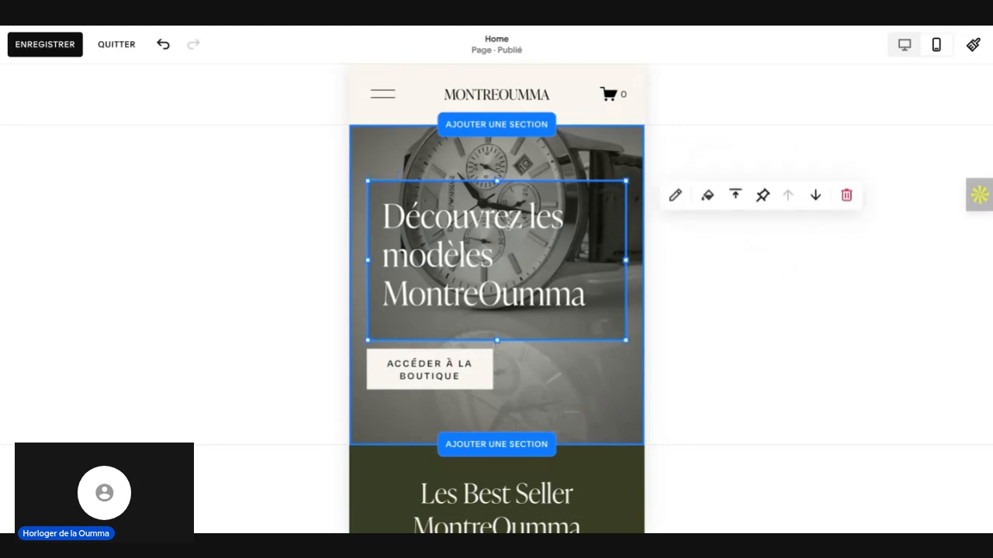
{"action": "key", "text": "Escape"}
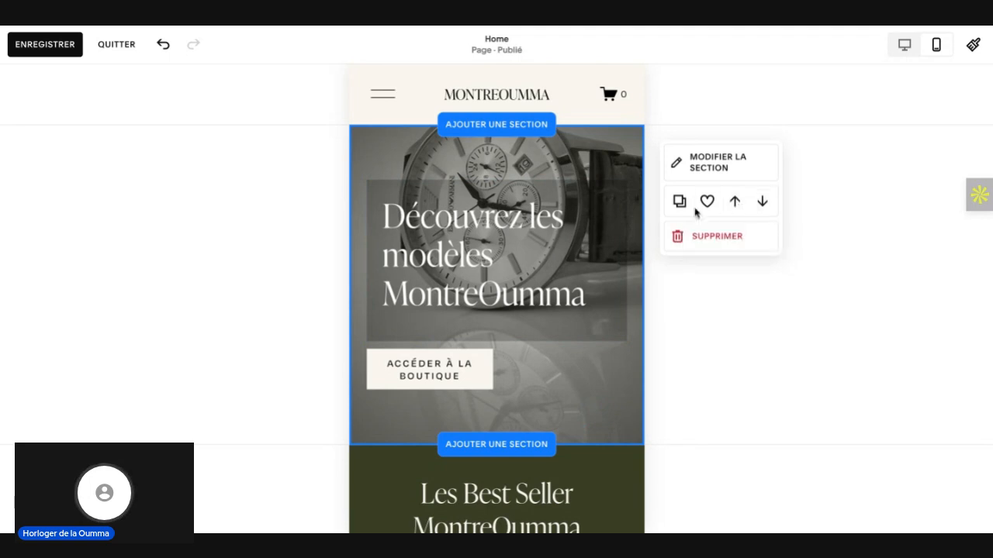
{"action": "triple_click", "coordinate": [479, 228]}
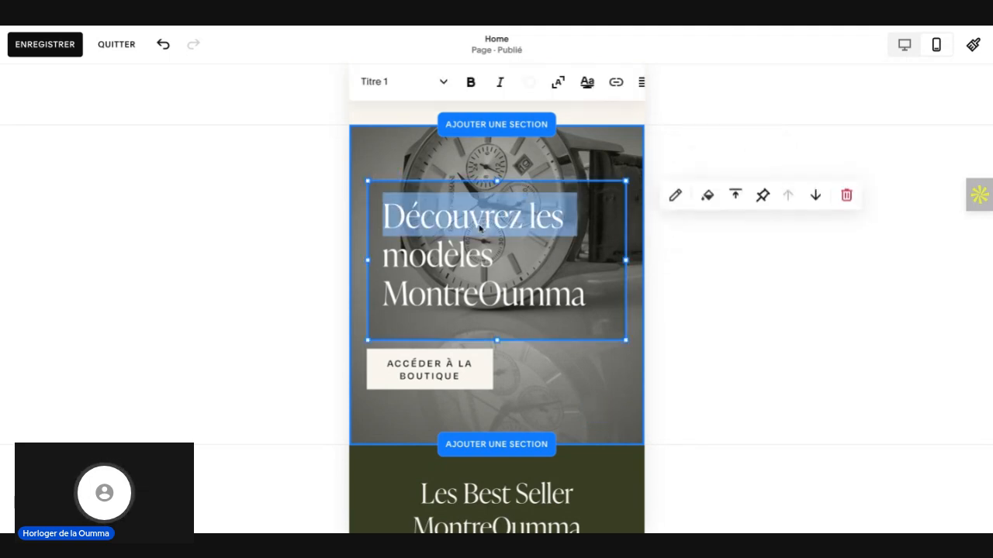
{"action": "left_click_drag", "start_coordinate": [589, 298], "coordinate": [374, 207]}
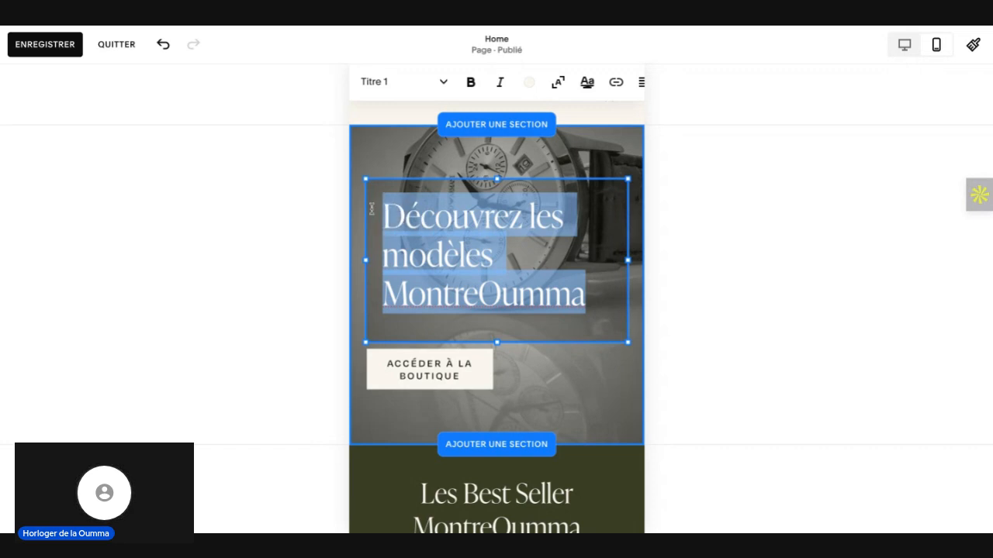
{"action": "scroll", "coordinate": [590, 82], "scroll_direction": "right", "scroll_amount": 5}
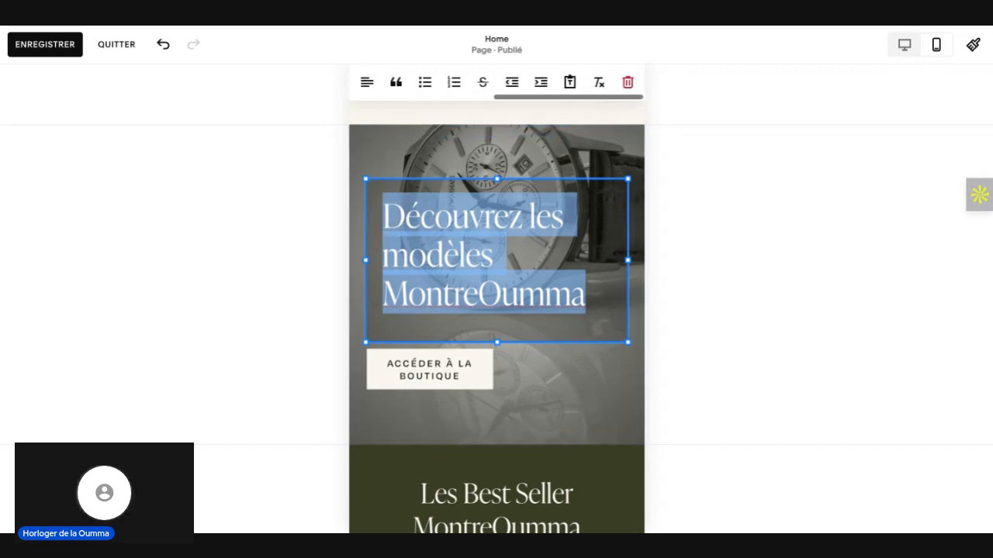
{"action": "left_click", "coordinate": [723, 283]}
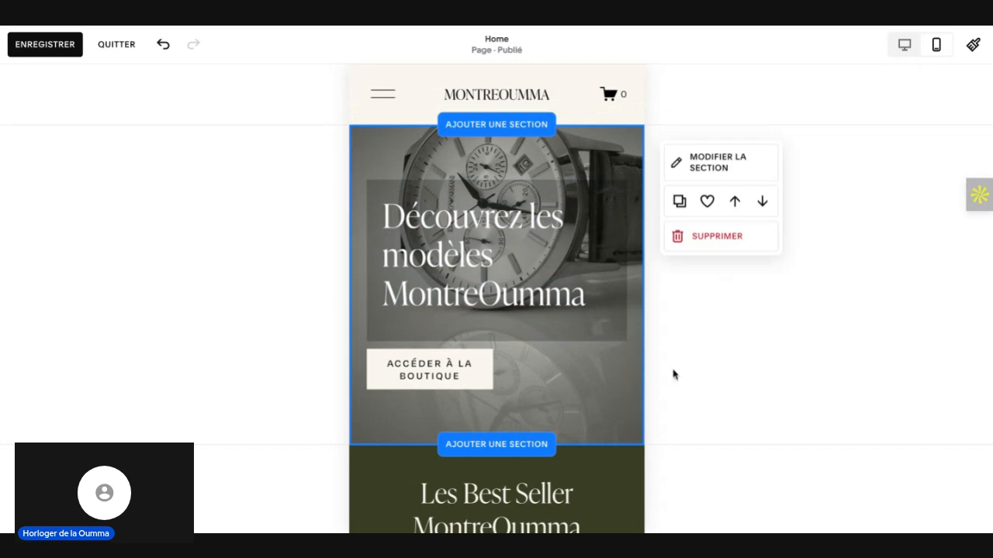
Step: Try bold formatting on the whole hero heading, and remove it again
{"action": "mouse_move", "coordinate": [629, 379]}
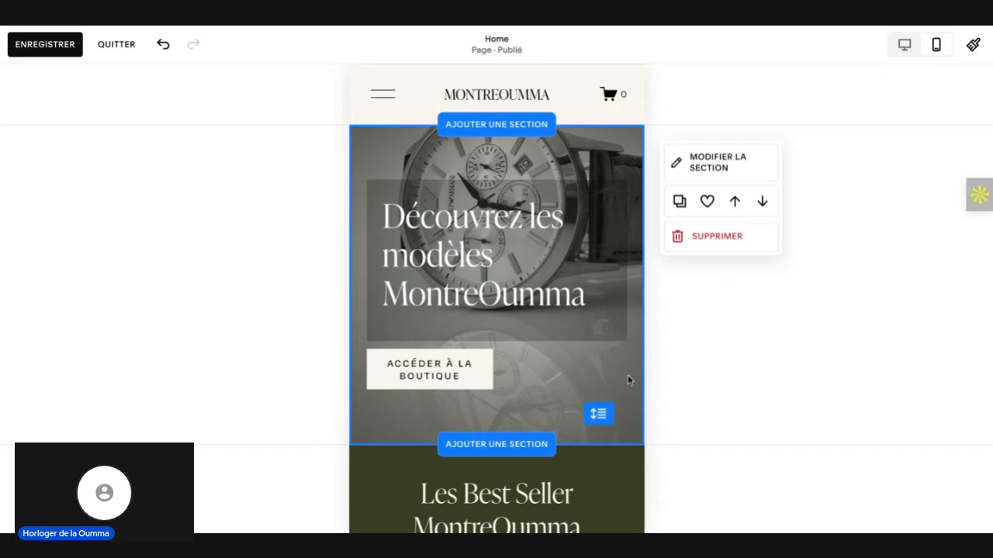
{"action": "triple_click", "coordinate": [579, 302]}
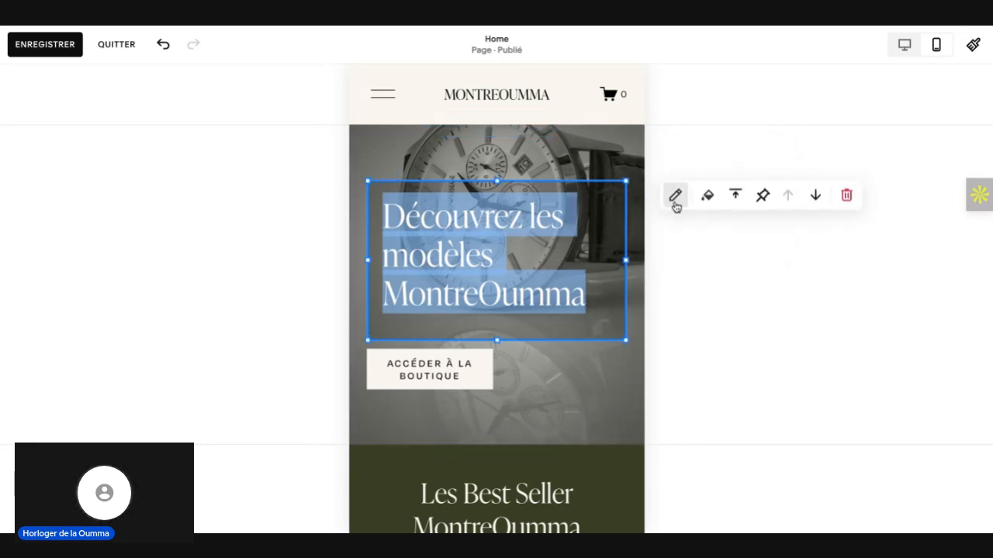
{"action": "left_click", "coordinate": [675, 198]}
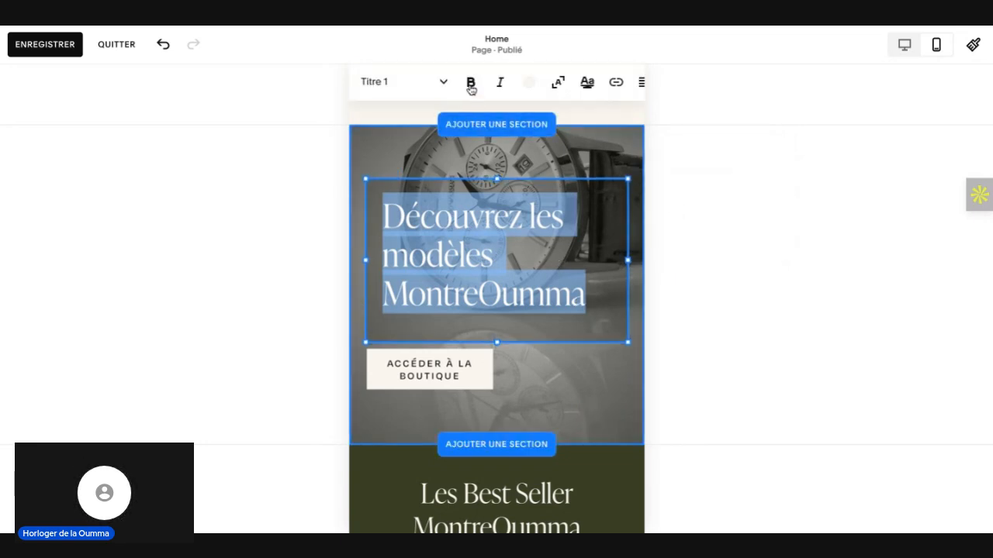
{"action": "left_click", "coordinate": [471, 87]}
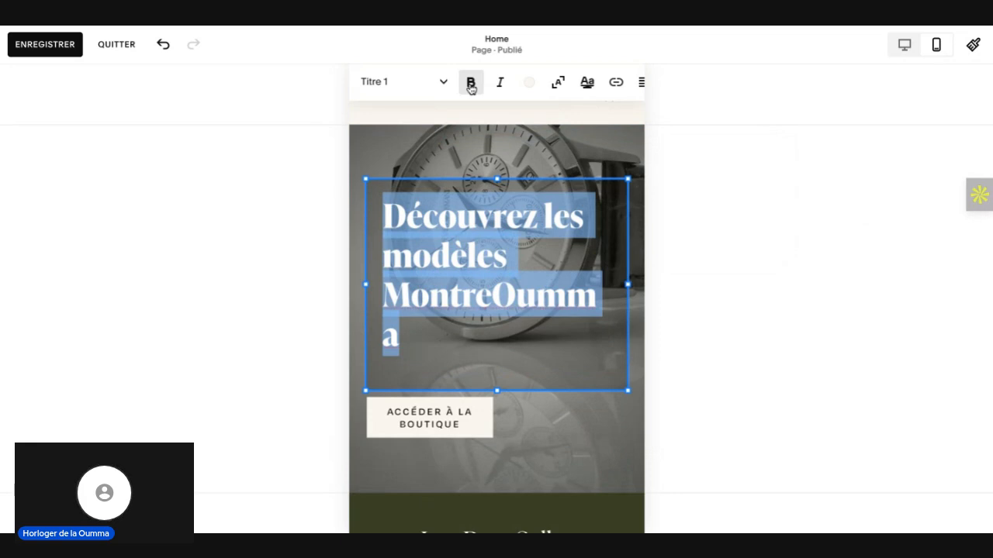
{"action": "left_click", "coordinate": [470, 84]}
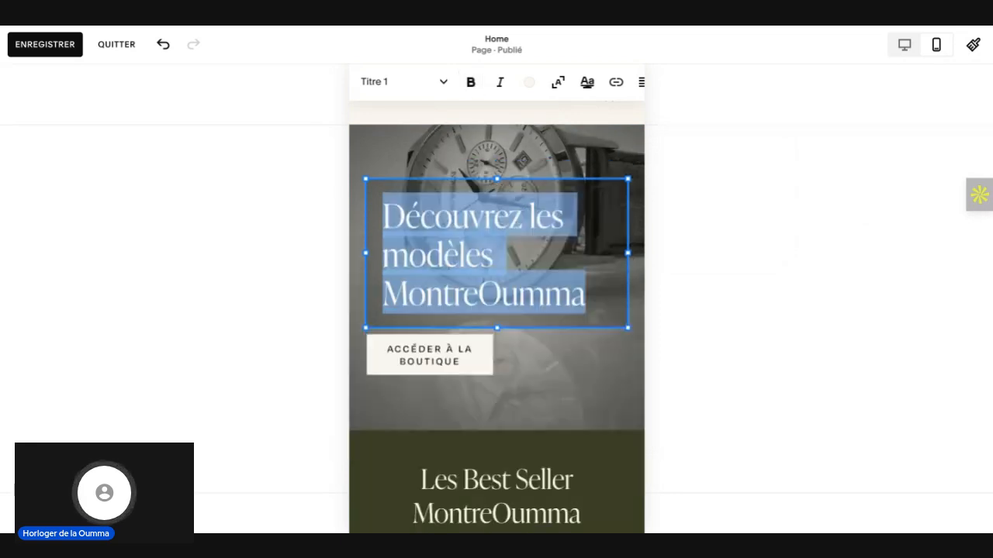
{"action": "left_click", "coordinate": [680, 317]}
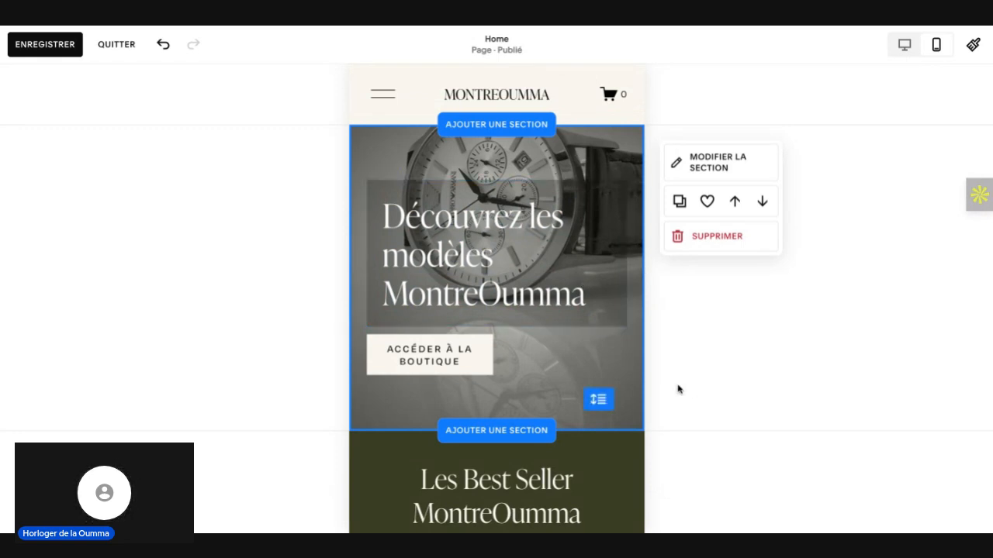
{"action": "triple_click", "coordinate": [597, 280]}
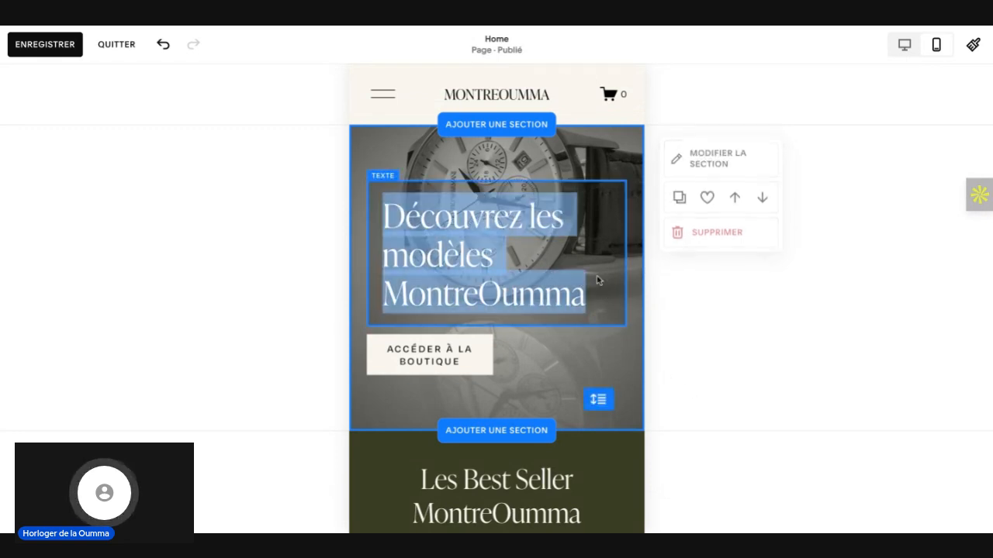
{"action": "left_click", "coordinate": [611, 203]}
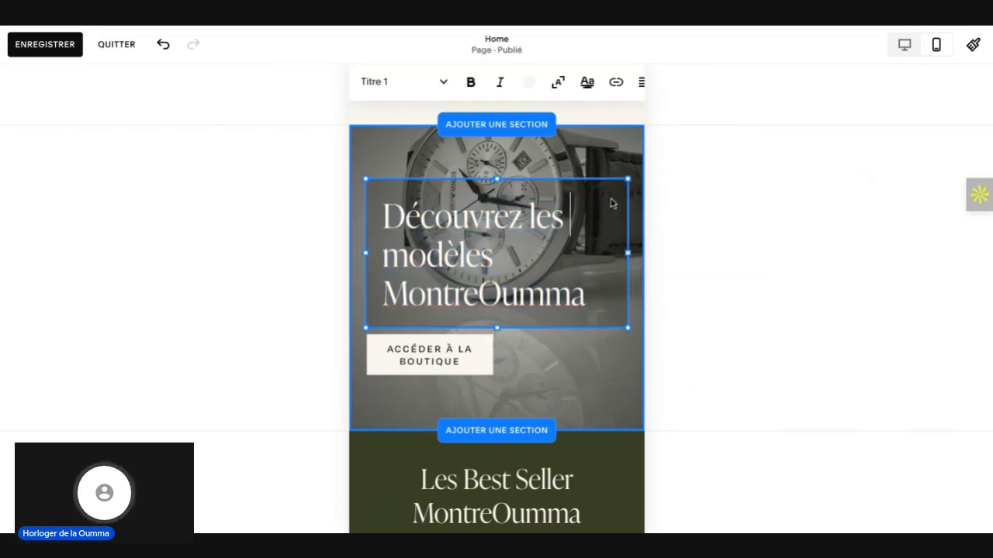
{"action": "triple_click", "coordinate": [588, 293]}
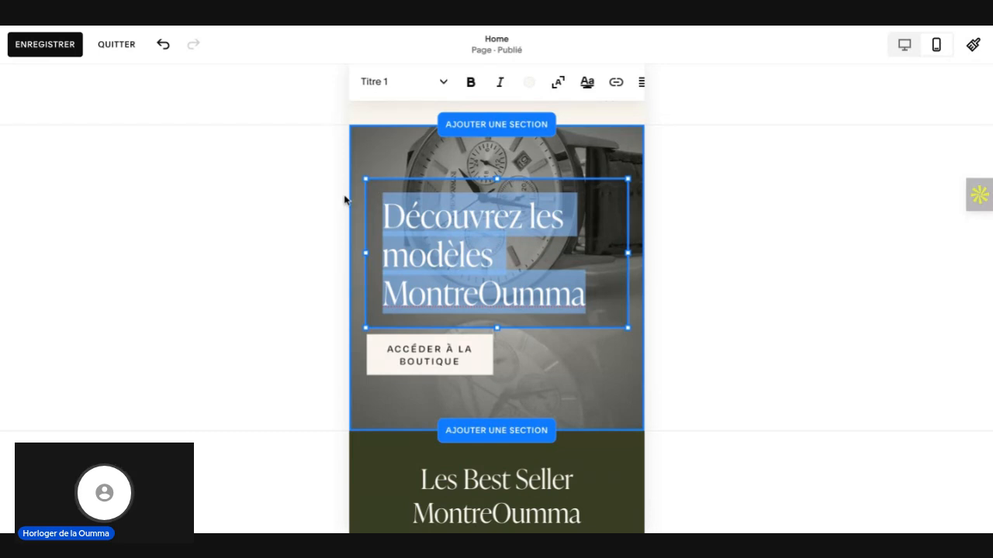
{"action": "left_click", "coordinate": [314, 201]}
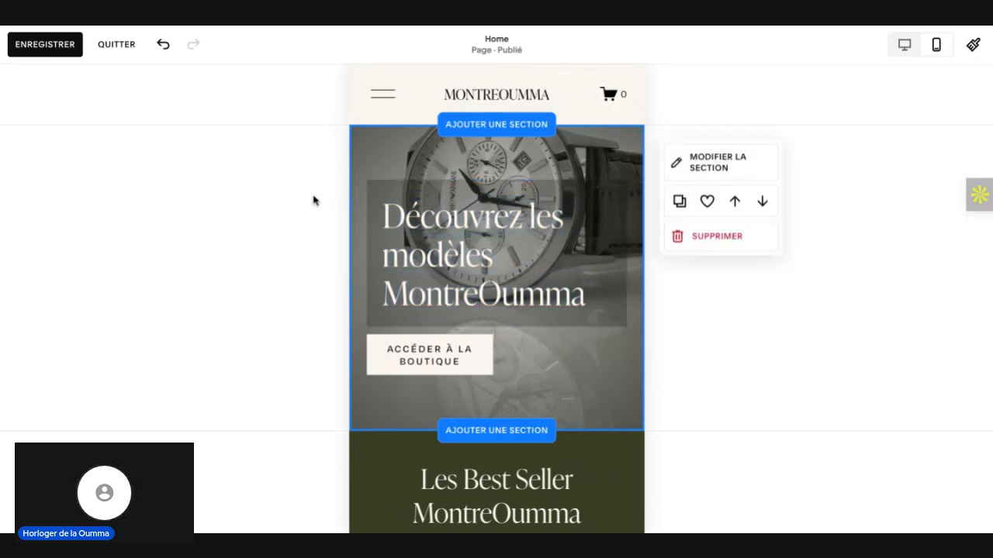
Step: Raise the opacity of the black background behind the mobile hero heading's text block to slightly under half
{"action": "triple_click", "coordinate": [589, 221]}
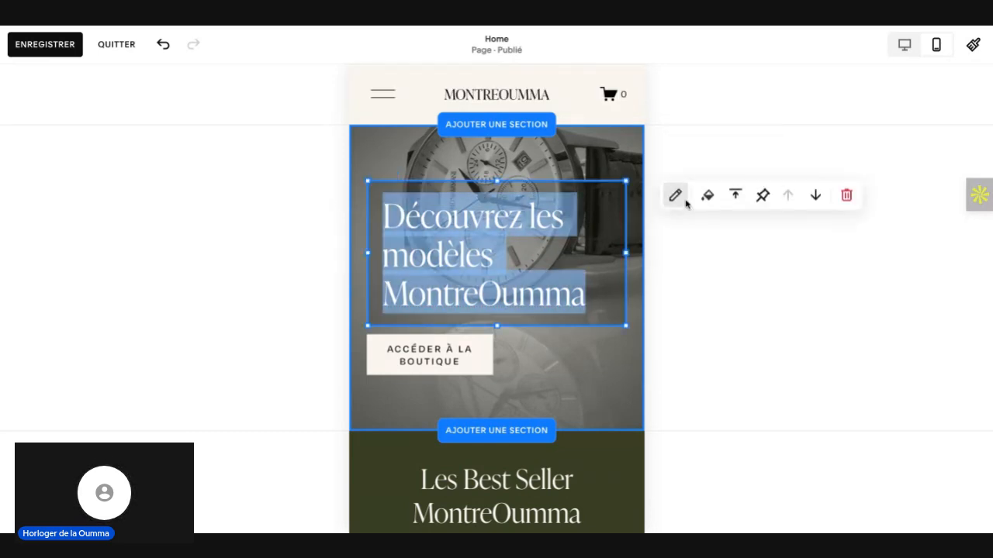
{"action": "left_click", "coordinate": [711, 200]}
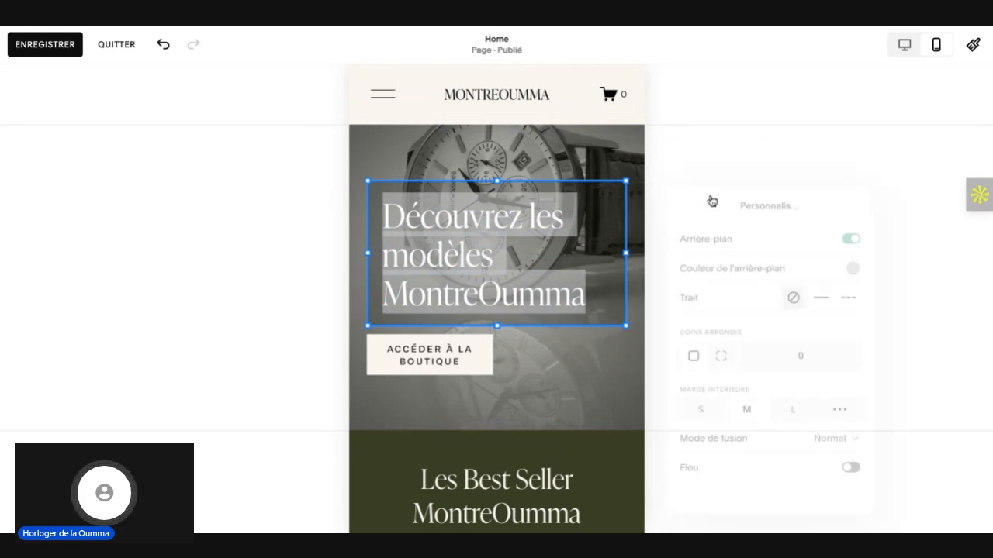
{"action": "left_click", "coordinate": [857, 264]}
{"action": "mouse_move", "coordinate": [860, 270]}
{"action": "left_mouse_down"}
{"action": "mouse_move", "coordinate": [833, 270]}
{"action": "mouse_move", "coordinate": [879, 268]}
{"action": "mouse_move", "coordinate": [867, 265]}
{"action": "left_mouse_up"}
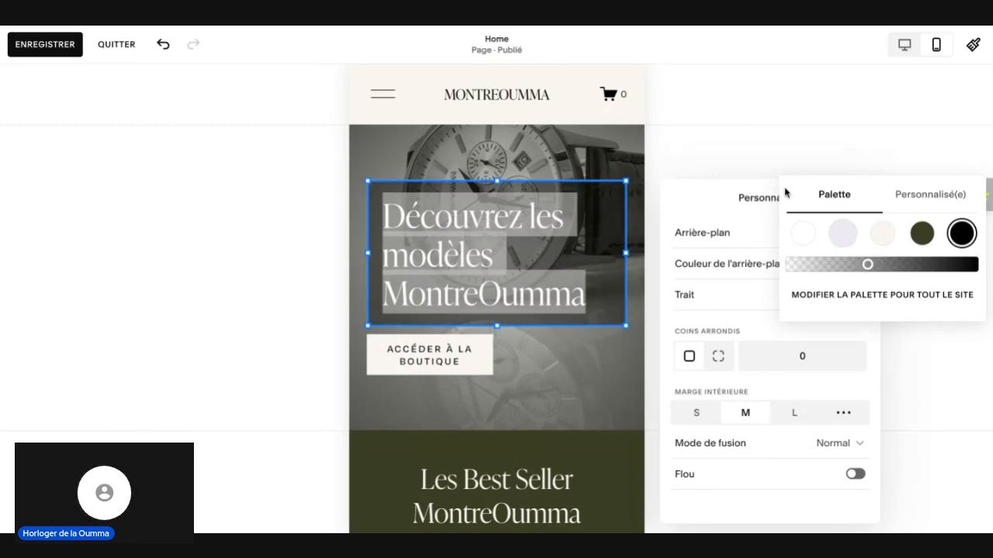
{"action": "left_click", "coordinate": [749, 154]}
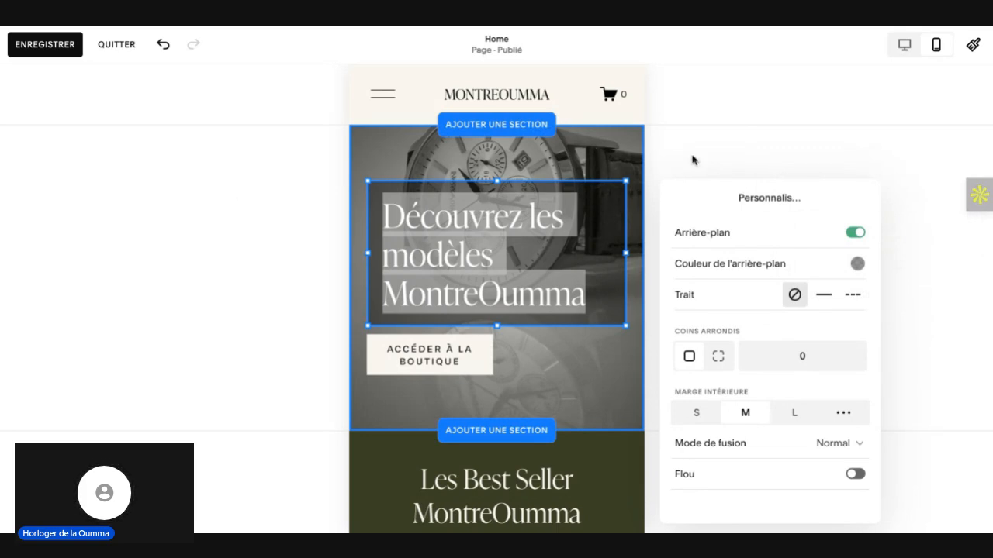
{"action": "left_click", "coordinate": [374, 152]}
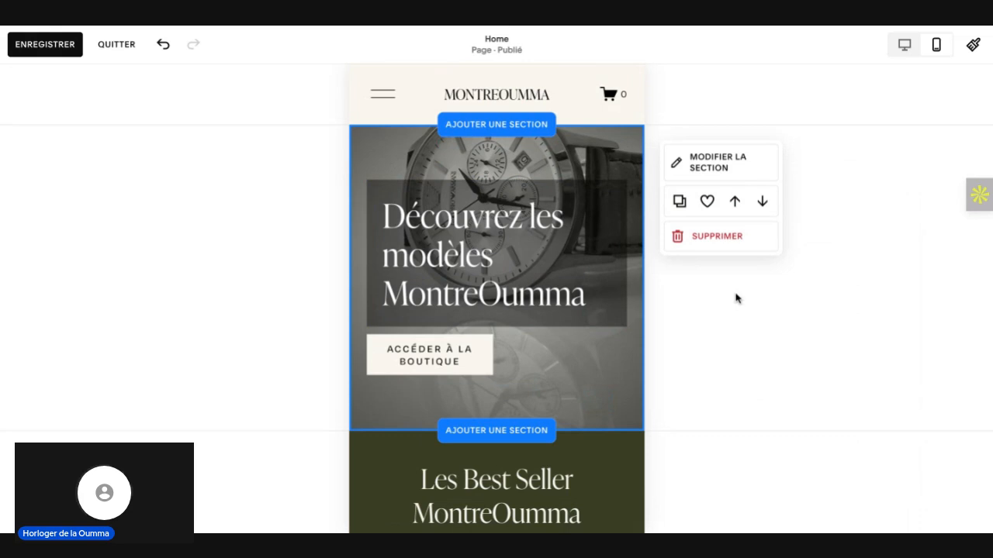
Step: Check the Best Seller section in the mobile layout and return to the hero section in the desktop view
{"action": "scroll", "coordinate": [545, 350], "scroll_direction": "down", "scroll_amount": 5}
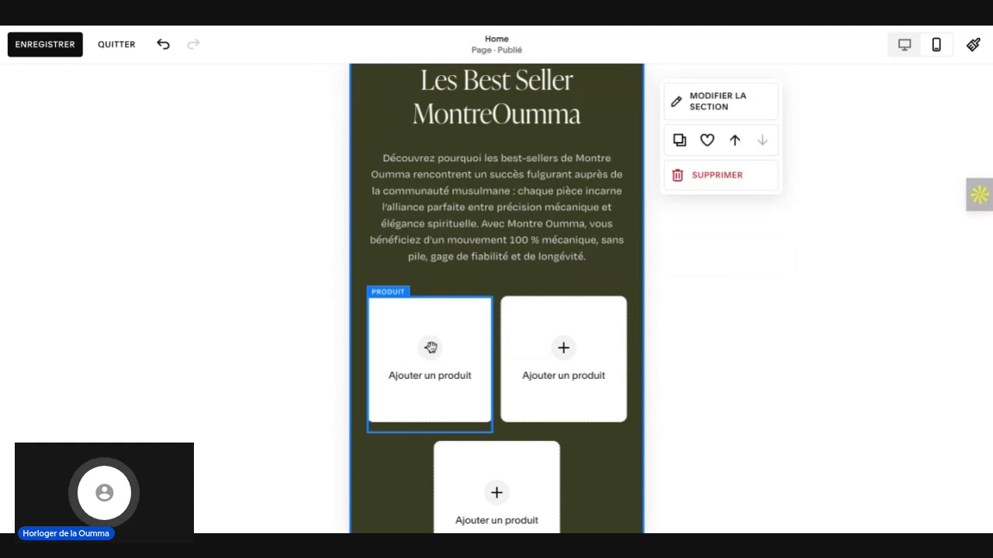
{"action": "scroll", "coordinate": [430, 356], "scroll_direction": "down", "scroll_amount": 2}
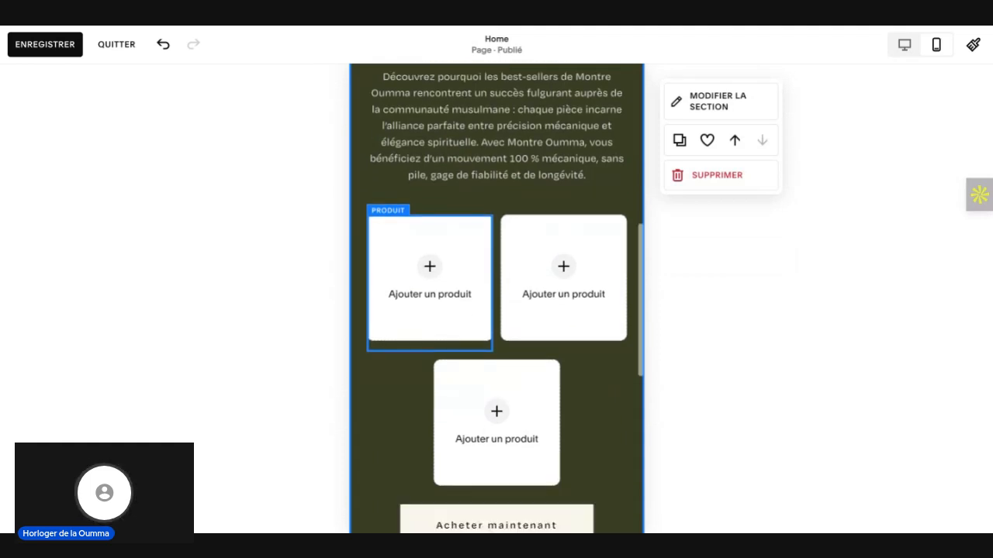
{"action": "scroll", "coordinate": [430, 357], "scroll_direction": "up", "scroll_amount": 2}
{"action": "scroll", "coordinate": [430, 357], "scroll_direction": "up", "scroll_amount": 2}
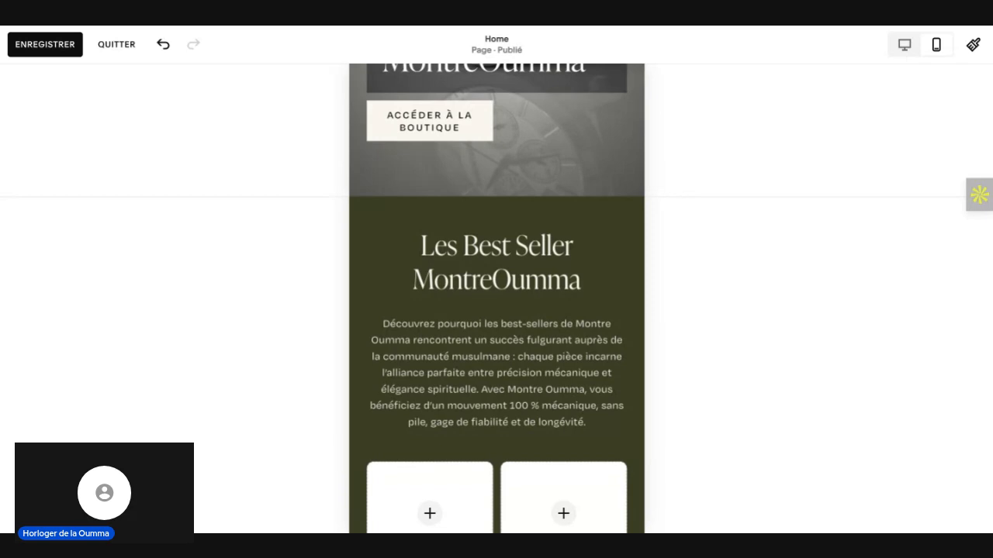
{"action": "left_click", "coordinate": [904, 44]}
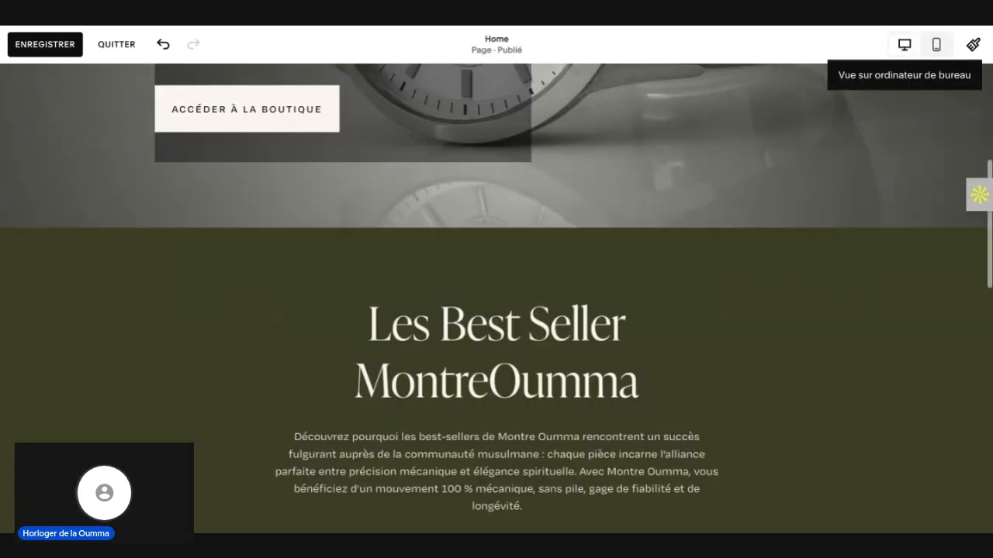
{"action": "scroll", "coordinate": [774, 276], "scroll_direction": "up", "scroll_amount": 4}
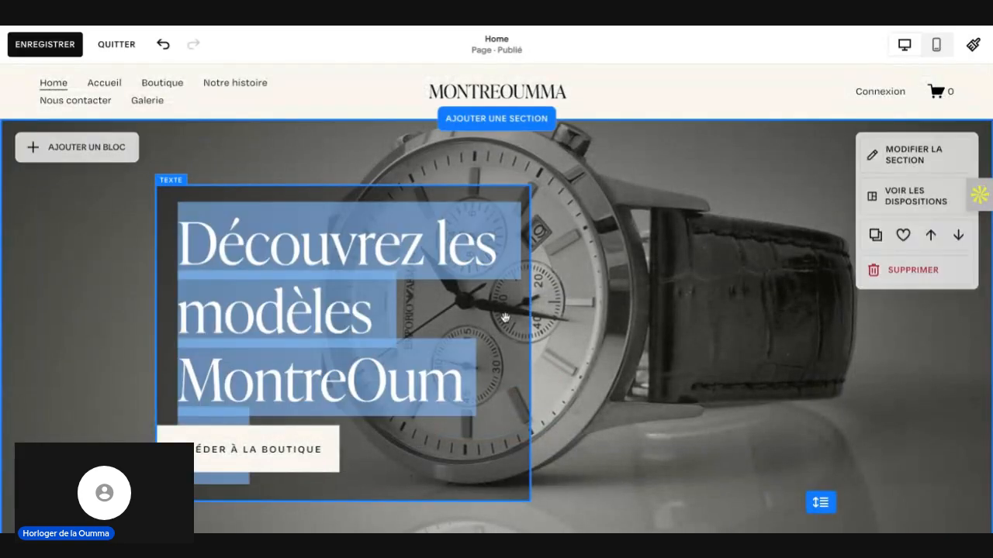
Step: Try shifting the desktop hero heading's text block two columns to the right, and move it back
{"action": "left_click", "coordinate": [508, 189]}
{"action": "left_click", "coordinate": [540, 152]}
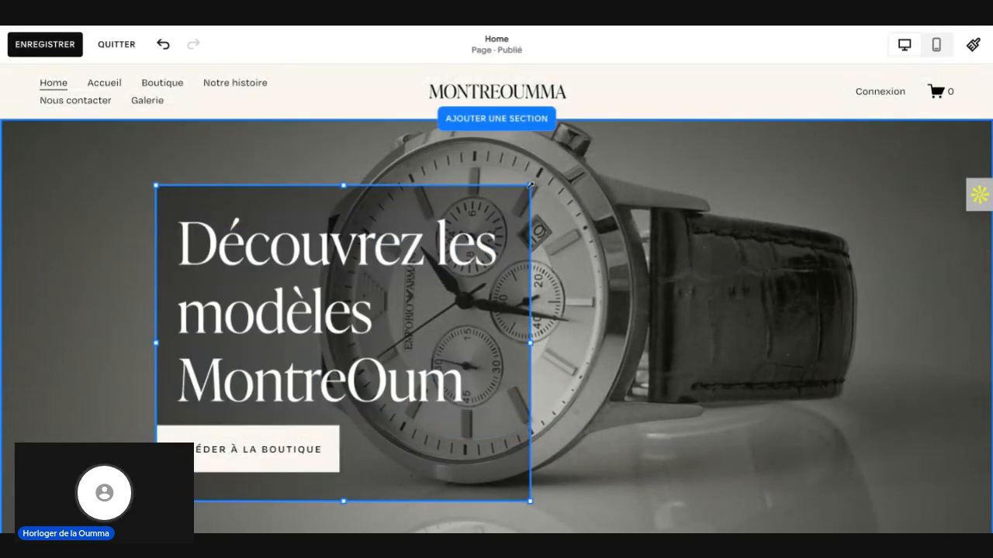
{"action": "left_click_drag", "start_coordinate": [541, 149], "coordinate": [602, 149]}
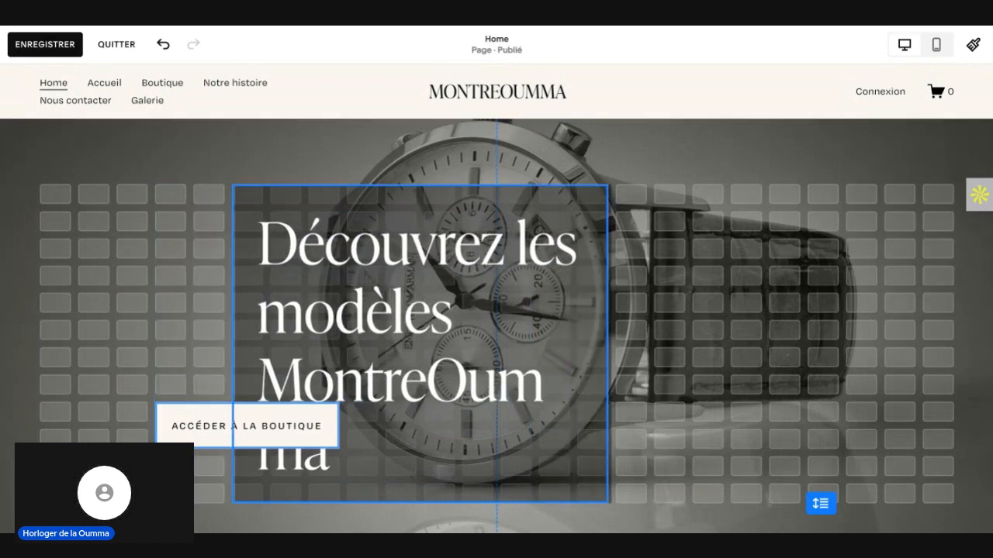
{"action": "left_click_drag", "start_coordinate": [418, 311], "coordinate": [338, 311]}
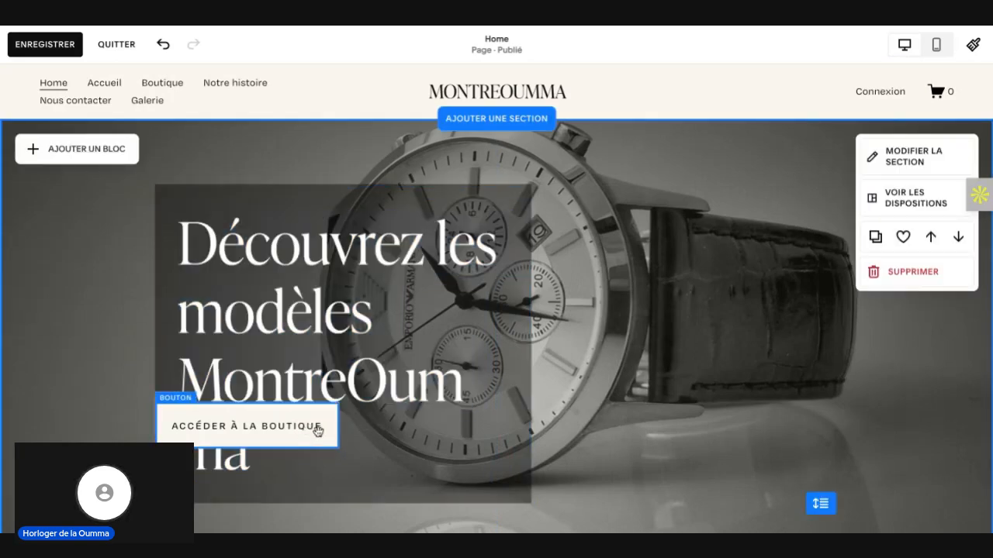
Step: Widen the desktop hero heading's text block by one column on its right side so MontreOumma fits on one line
{"action": "left_click", "coordinate": [443, 466]}
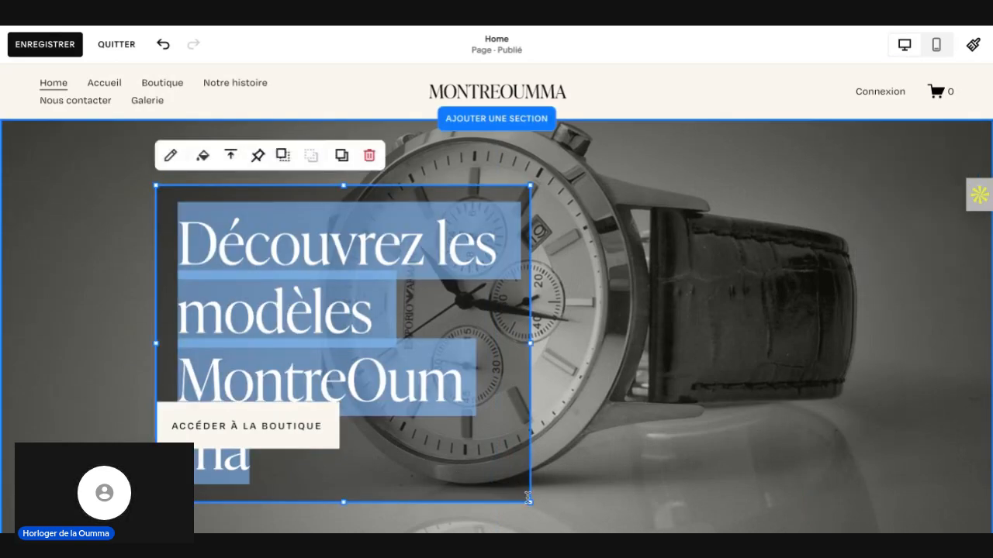
{"action": "left_click_drag", "start_coordinate": [532, 503], "coordinate": [531, 462]}
{"action": "left_click", "coordinate": [295, 388]}
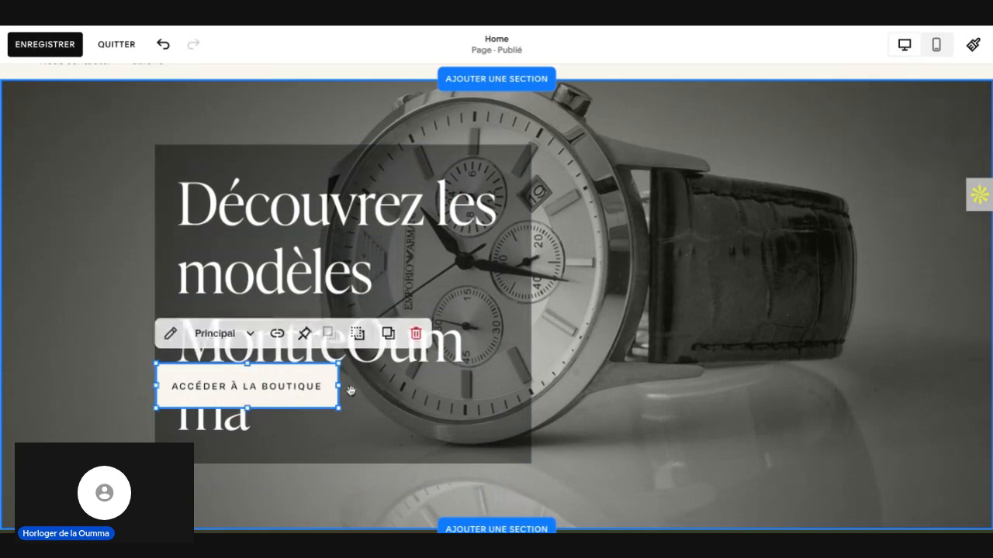
{"action": "left_click", "coordinate": [498, 335]}
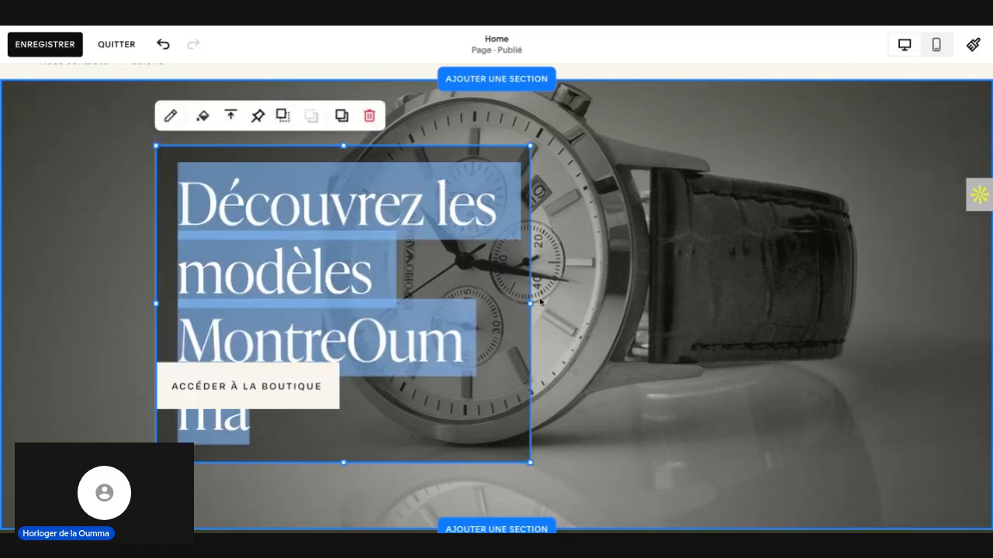
{"action": "left_click_drag", "start_coordinate": [530, 303], "coordinate": [536, 302]}
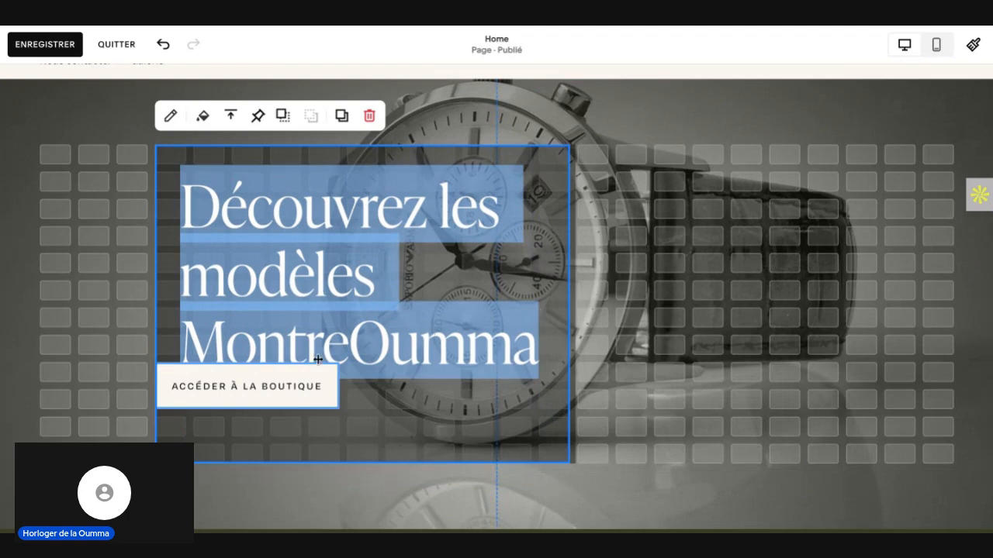
Step: Move the ACCÉDER À LA BOUTIQUE button just below the desktop hero heading, slightly inset within the dark text block
{"action": "left_click_drag", "start_coordinate": [321, 382], "coordinate": [347, 431]}
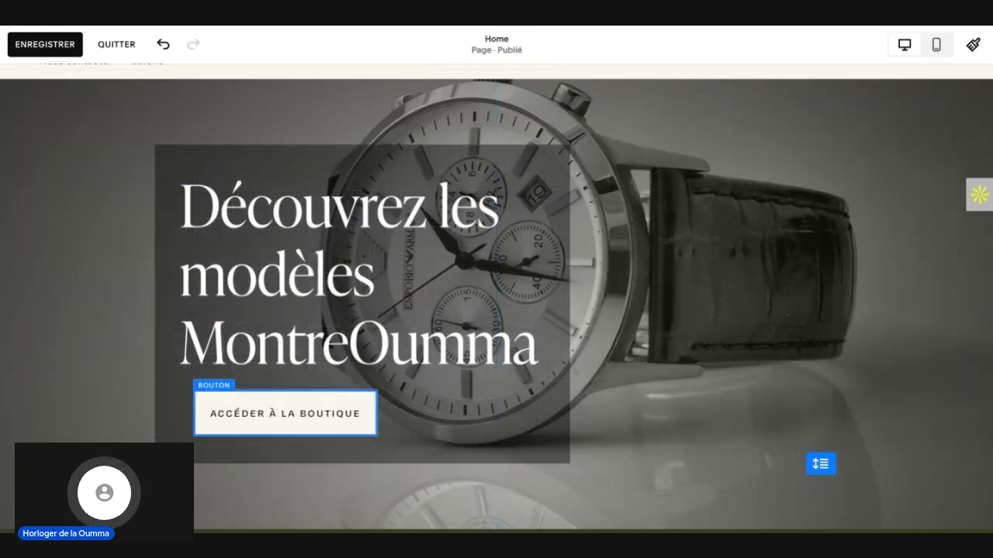
{"action": "left_click", "coordinate": [676, 388]}
{"action": "scroll", "coordinate": [676, 388], "scroll_direction": "down", "scroll_amount": 4}
{"action": "scroll", "coordinate": [496, 298], "scroll_direction": "up", "scroll_amount": 4}
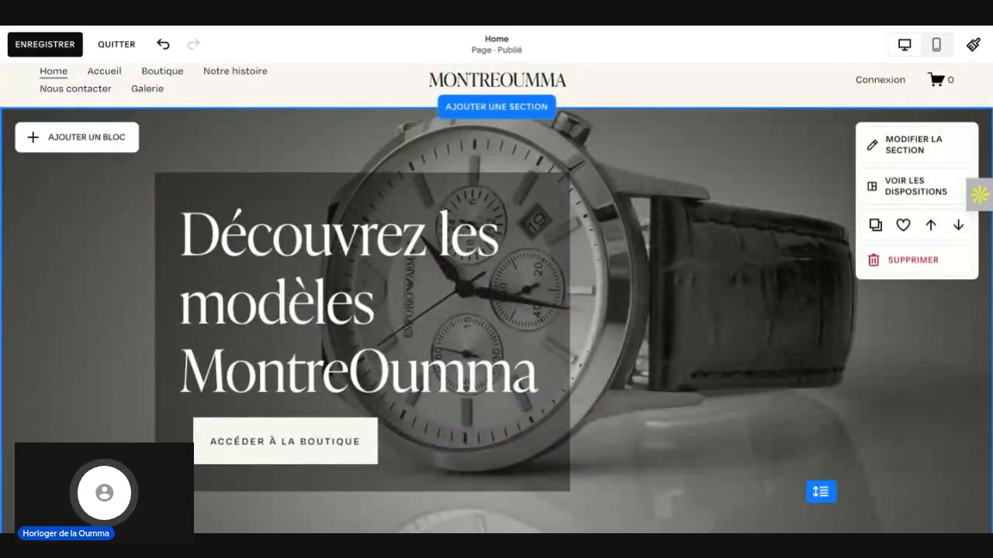
Step: Compare the hero section in the mobile and desktop views and look over the empty product blocks on desktop
{"action": "left_click", "coordinate": [936, 46]}
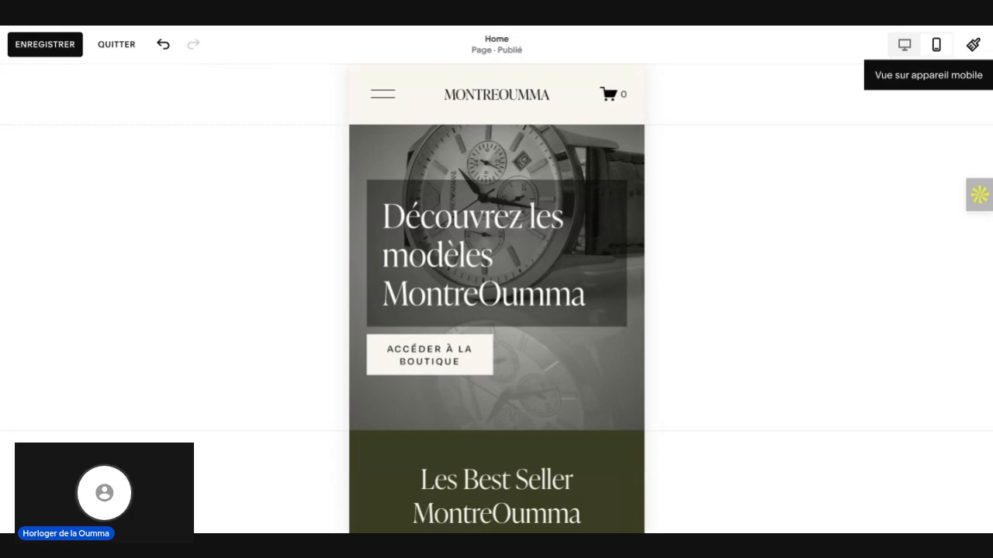
{"action": "mouse_move", "coordinate": [583, 380]}
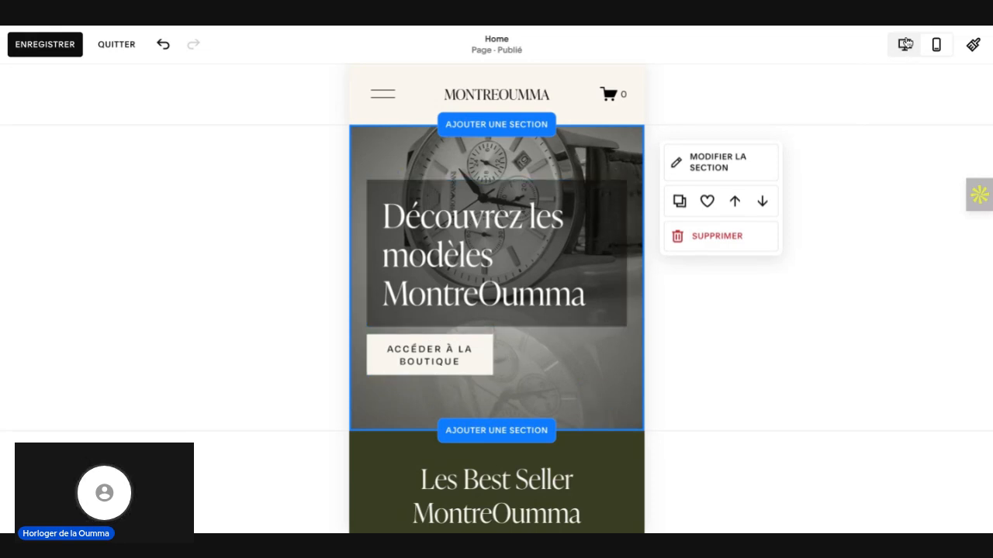
{"action": "left_click", "coordinate": [910, 49]}
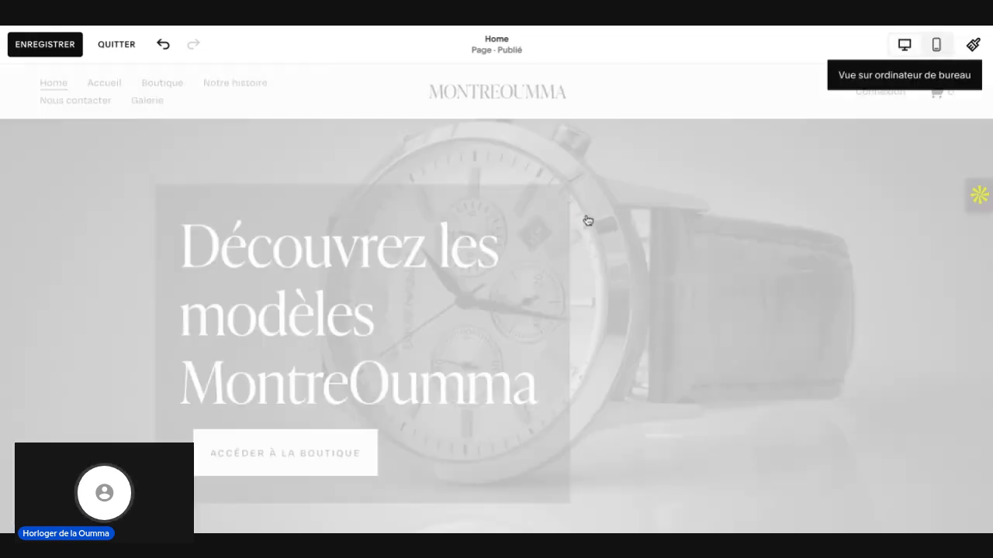
{"action": "scroll", "coordinate": [691, 407], "scroll_direction": "down", "scroll_amount": 8}
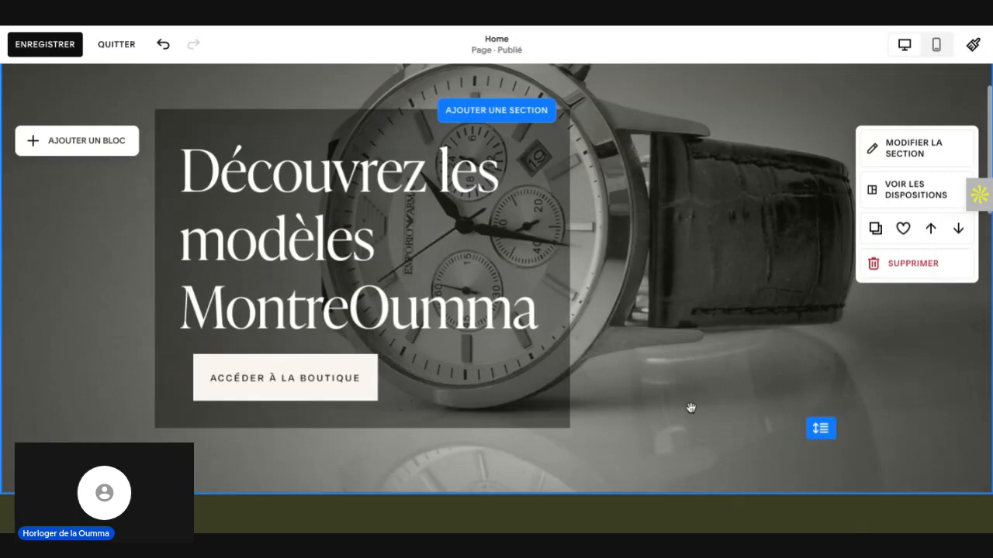
{"action": "scroll", "coordinate": [496, 349], "scroll_direction": "down", "scroll_amount": 3}
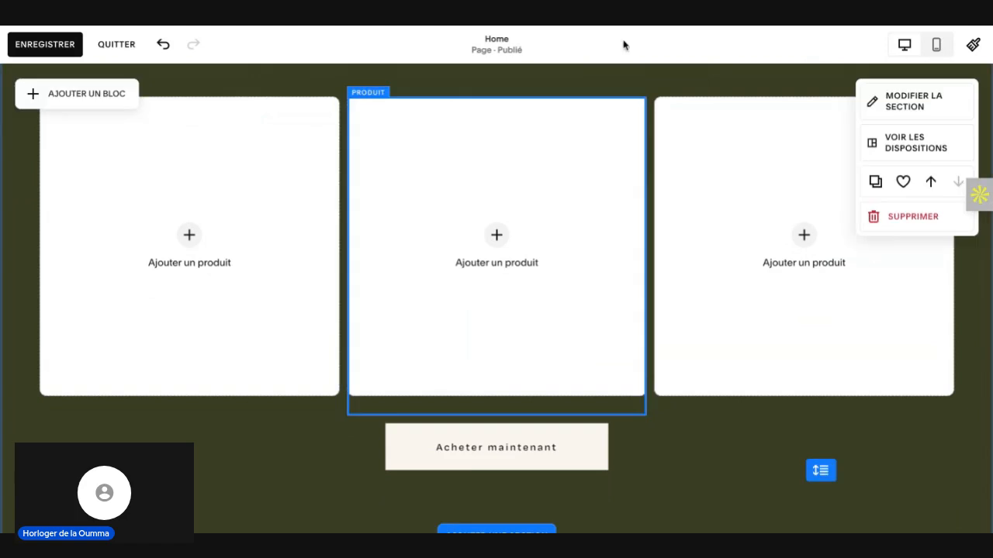
{"action": "scroll", "coordinate": [596, 162], "scroll_direction": "up", "scroll_amount": 5}
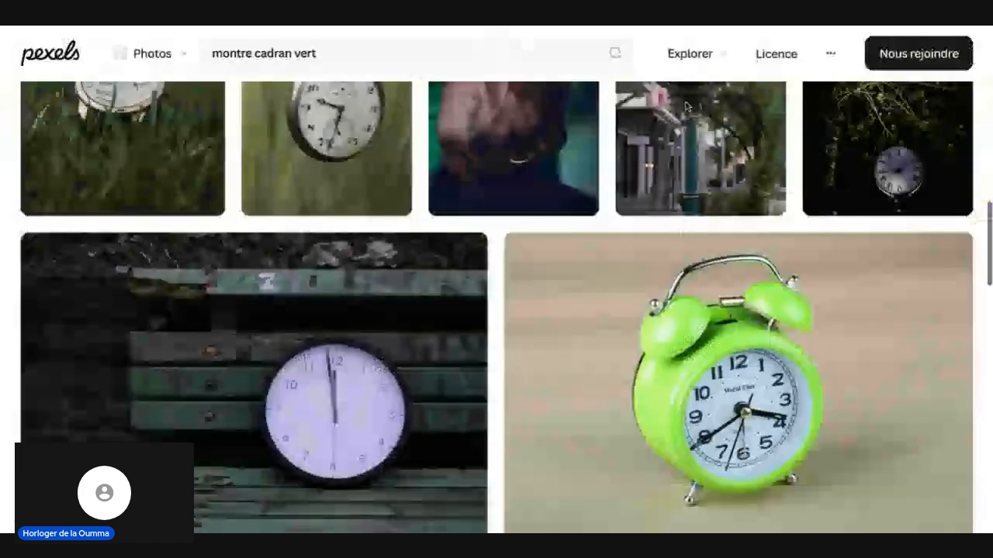
Step: Browse the Pexels photo results for "montre cadran vert" for a suitable watch picture
{"action": "scroll", "coordinate": [615, 174], "scroll_direction": "up", "scroll_amount": 3}
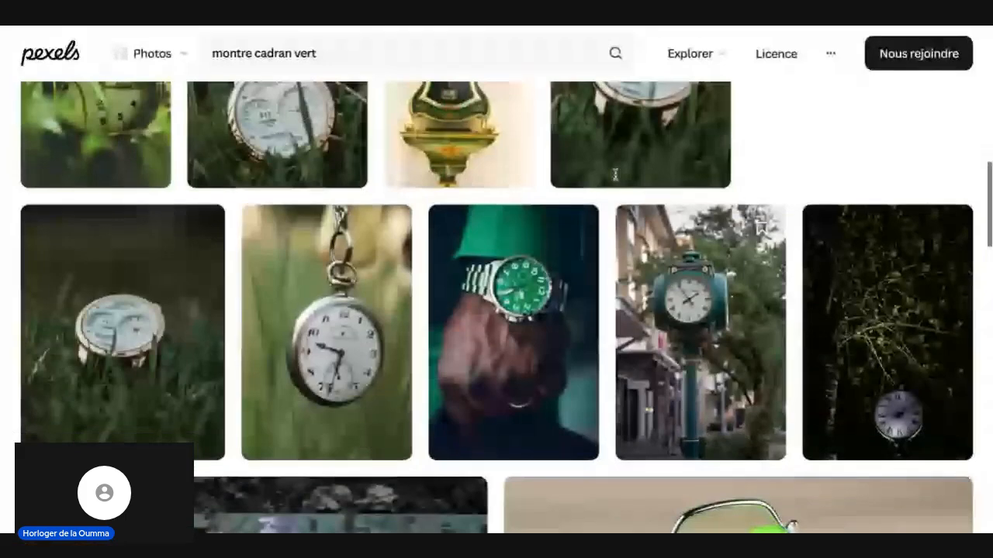
{"action": "scroll", "coordinate": [615, 174], "scroll_direction": "up", "scroll_amount": 1}
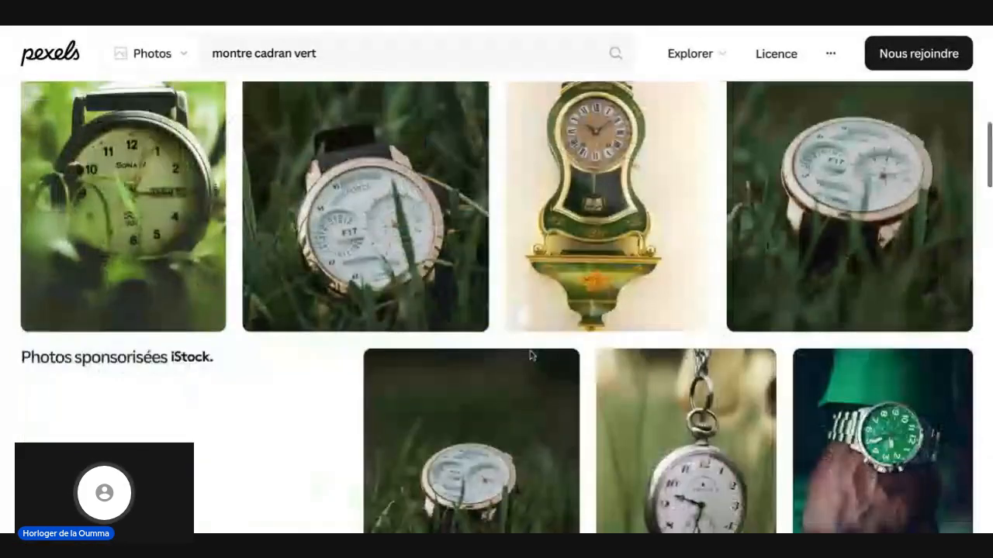
{"action": "scroll", "coordinate": [512, 346], "scroll_direction": "down", "scroll_amount": 4}
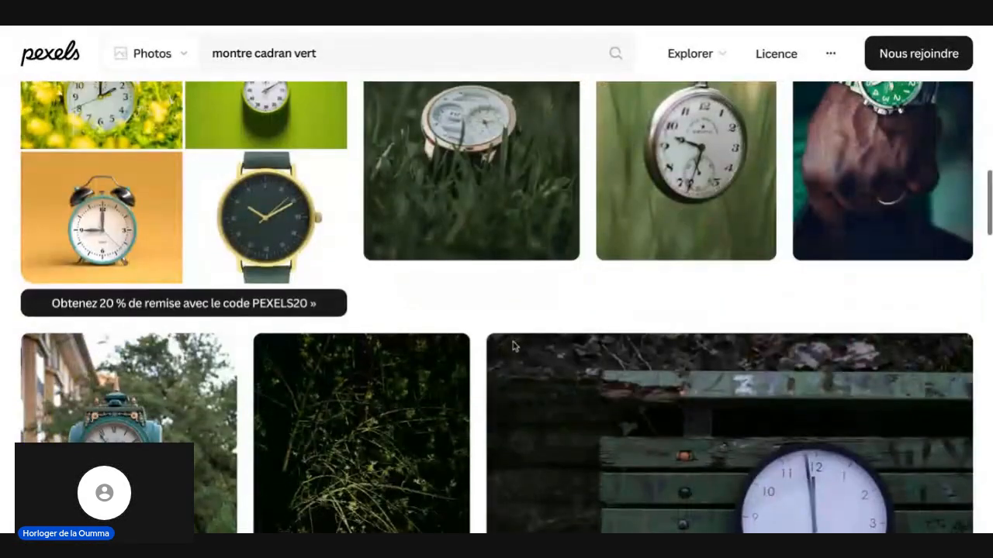
{"action": "scroll", "coordinate": [535, 364], "scroll_direction": "down", "scroll_amount": 7}
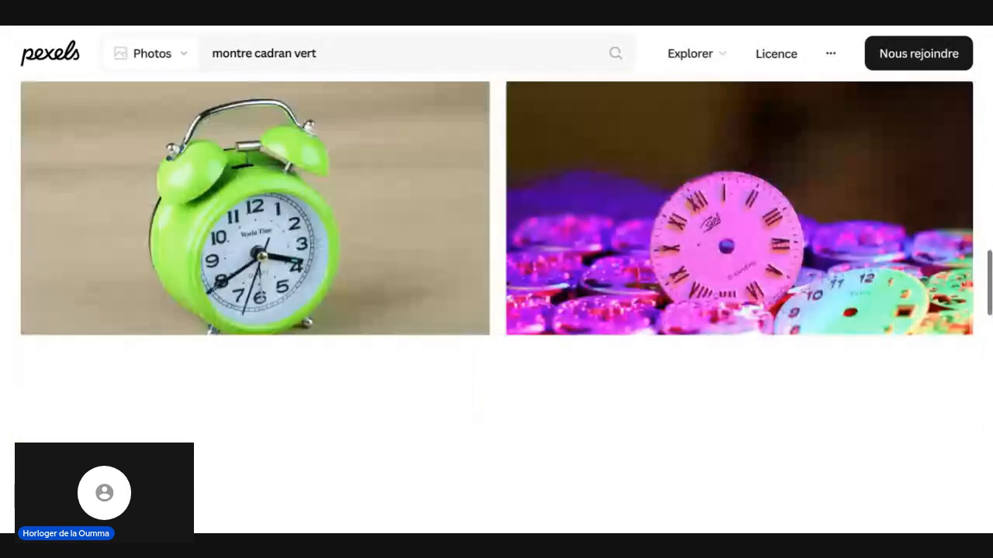
{"action": "scroll", "coordinate": [492, 364], "scroll_direction": "down", "scroll_amount": 2}
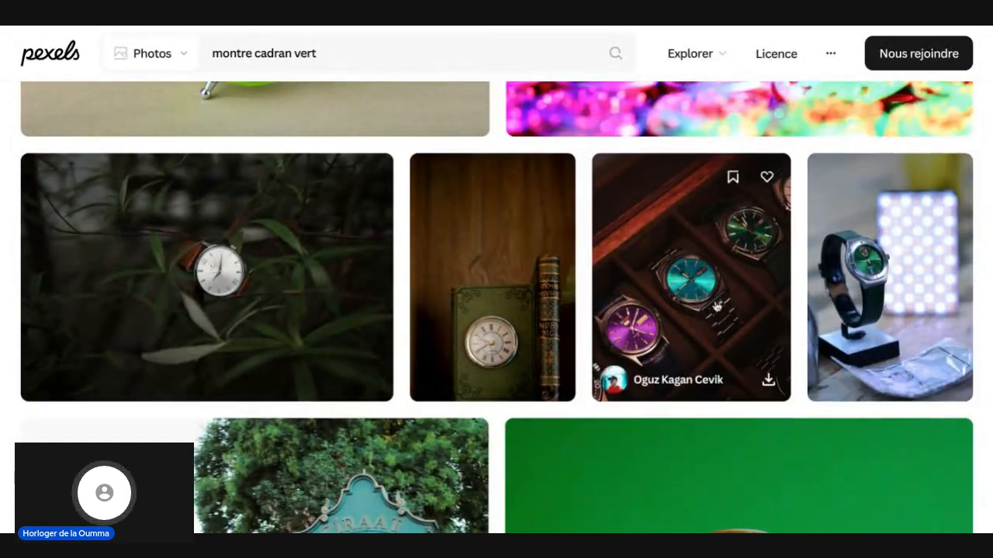
{"action": "scroll", "coordinate": [716, 306], "scroll_direction": "down", "scroll_amount": 1}
{"action": "scroll", "coordinate": [717, 306], "scroll_direction": "down", "scroll_amount": 10}
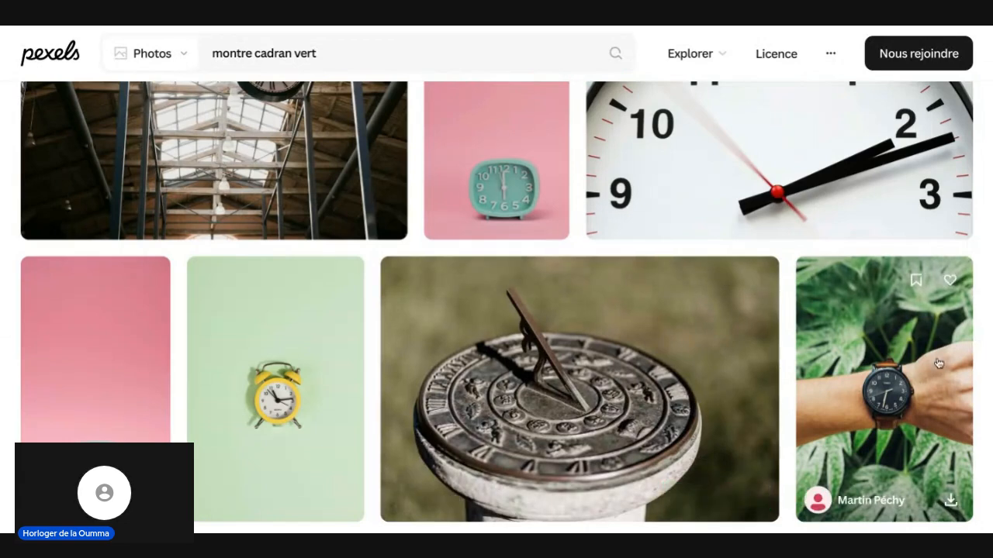
{"action": "scroll", "coordinate": [938, 363], "scroll_direction": "down", "scroll_amount": 4}
{"action": "scroll", "coordinate": [938, 363], "scroll_direction": "down", "scroll_amount": 2}
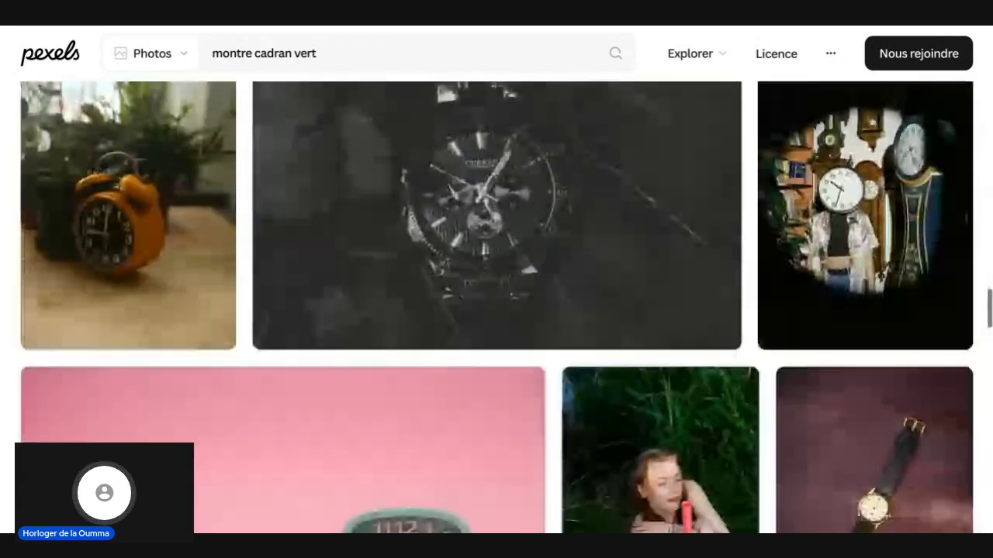
{"action": "scroll", "coordinate": [939, 363], "scroll_direction": "down", "scroll_amount": 2}
Step: Download the portrait photo of a black-dial wristwatch worn in front of green leaves and dismiss the thank-you dialog
{"action": "scroll", "coordinate": [938, 363], "scroll_direction": "up", "scroll_amount": 3}
{"action": "scroll", "coordinate": [928, 342], "scroll_direction": "up", "scroll_amount": 4}
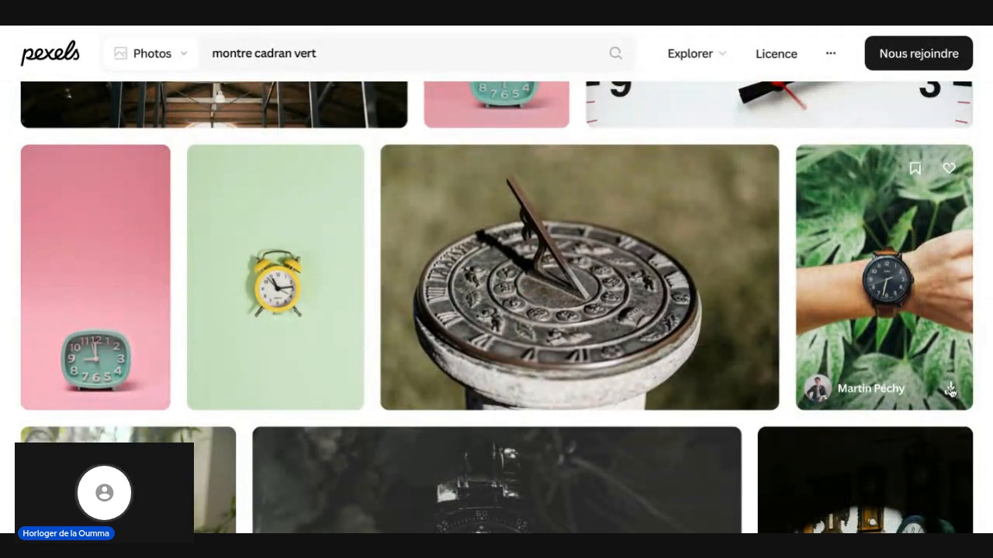
{"action": "left_click", "coordinate": [950, 390]}
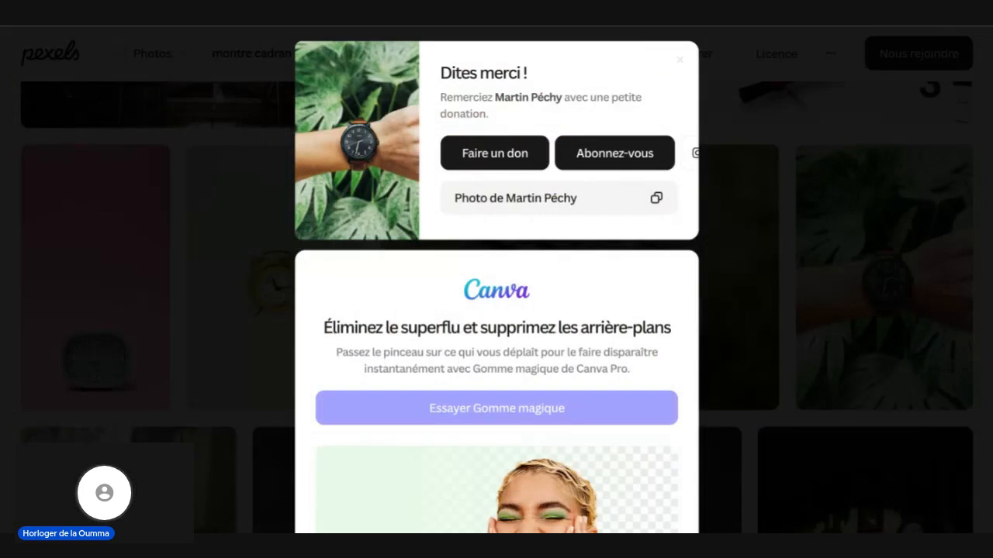
{"action": "left_click", "coordinate": [680, 60]}
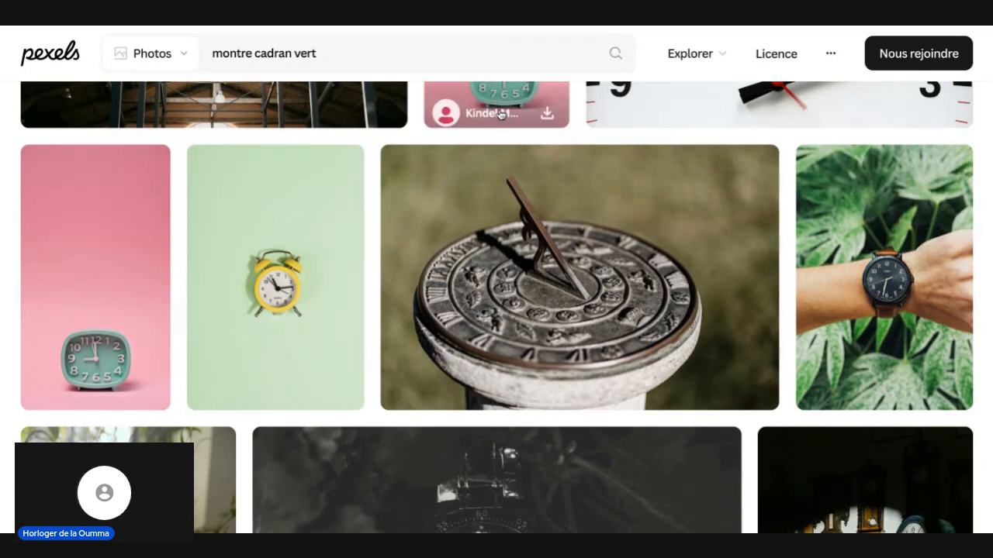
Step: Search the Pexels photos for "montre chiffre arabe" and look through the results for a suitable watch picture
{"action": "left_click", "coordinate": [321, 52]}
{"action": "left_click_drag", "start_coordinate": [321, 52], "coordinate": [254, 52]}
{"action": "type", "text": "ch"}
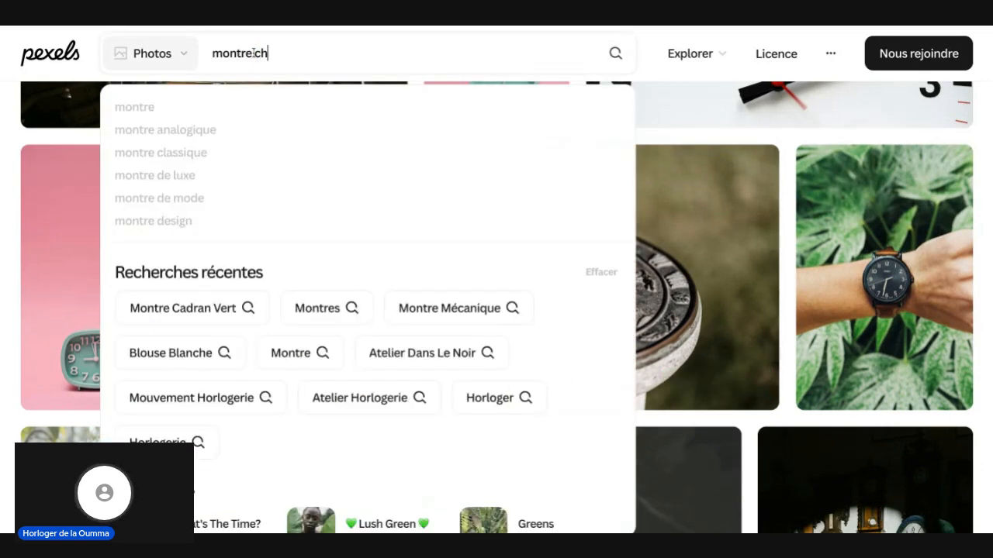
{"action": "type", "text": "iffrez"}
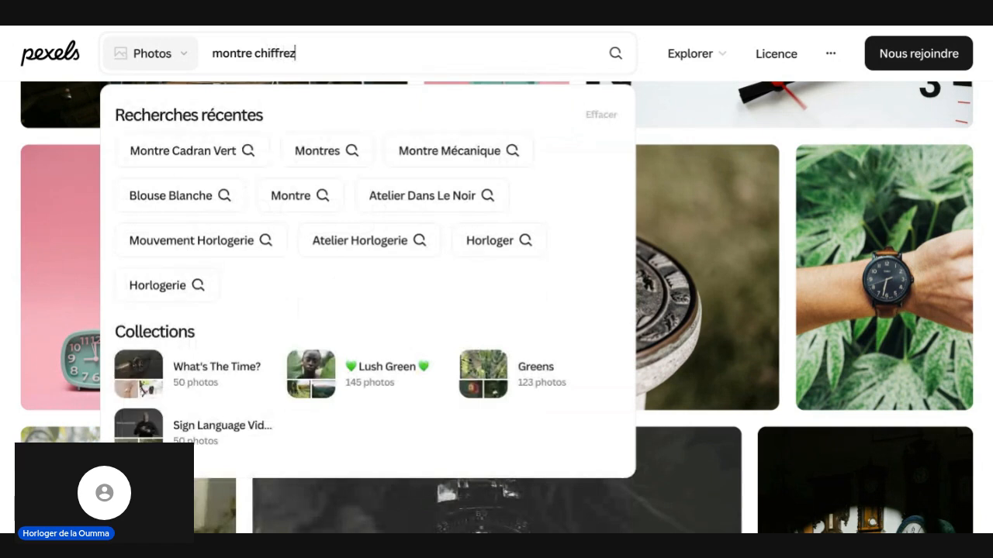
{"action": "key", "text": "BackSpace"}
{"action": "type", "text": " a"}
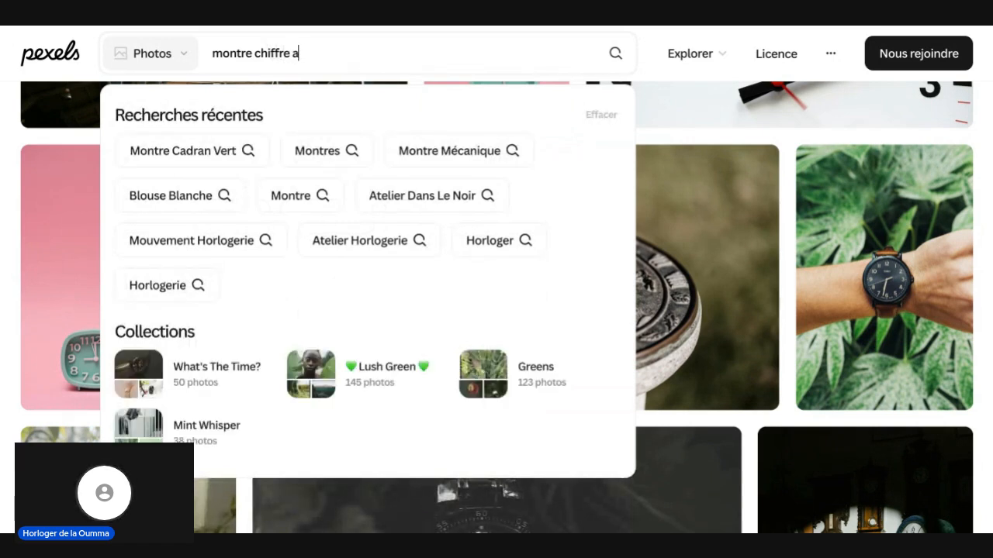
{"action": "type", "text": "r"}
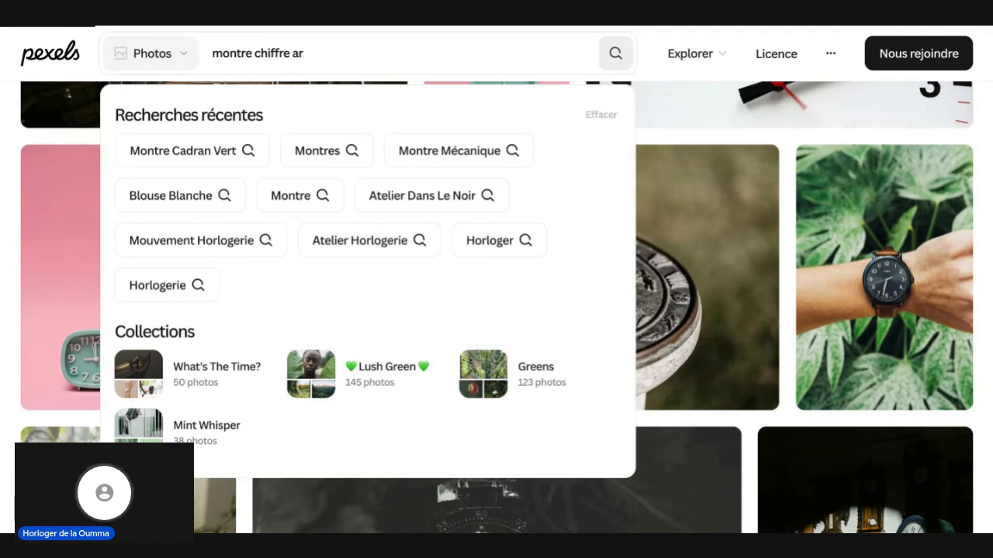
{"action": "key", "text": "Return"}
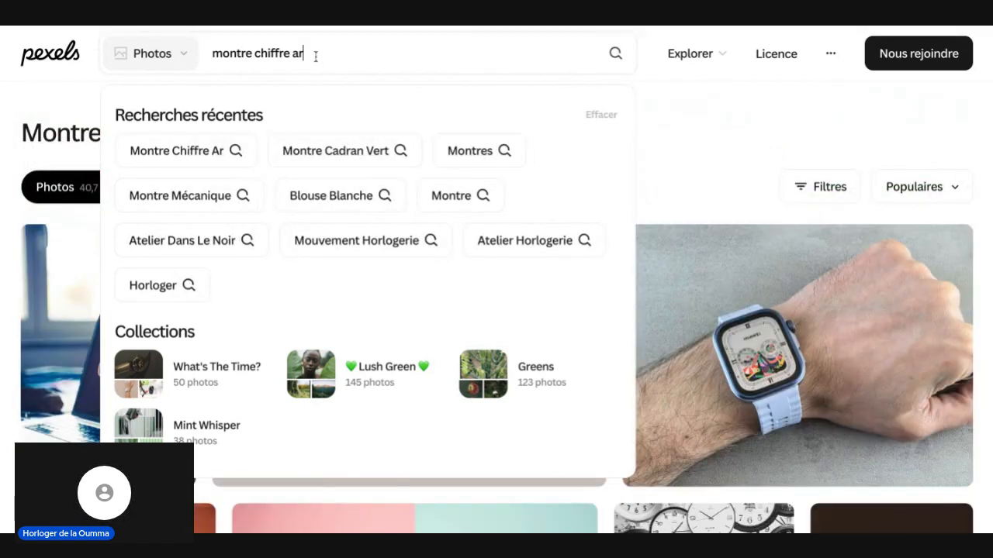
{"action": "type", "text": "abe"}
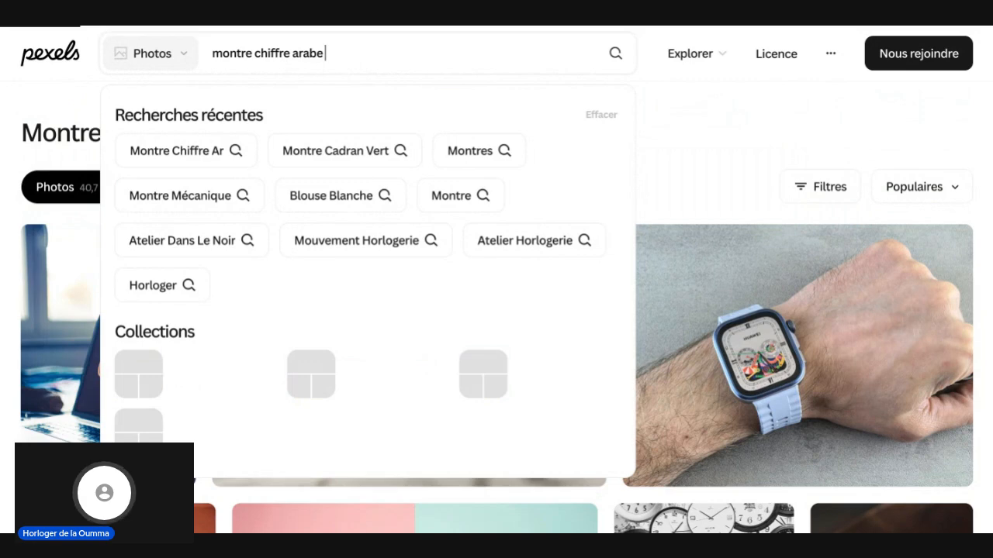
{"action": "key", "text": "Return"}
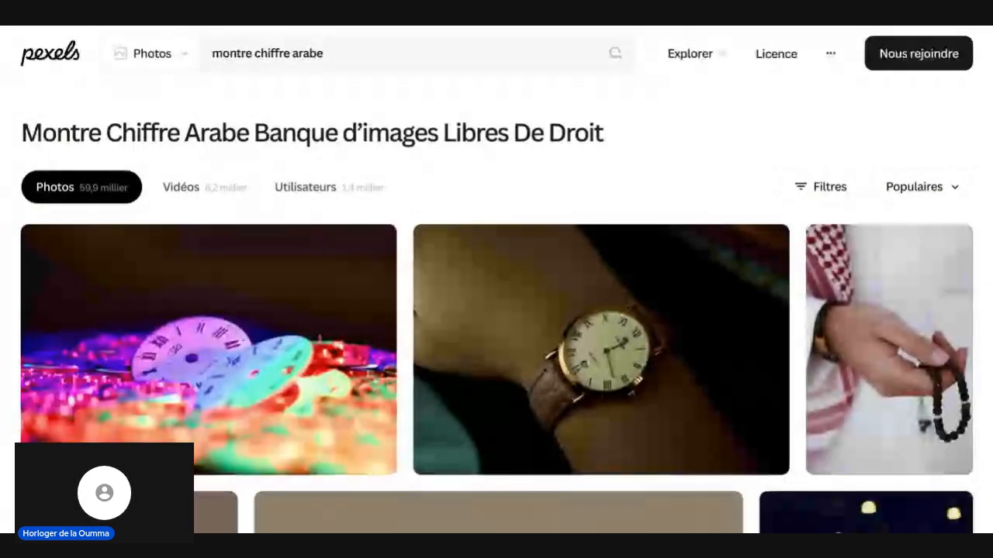
{"action": "scroll", "coordinate": [414, 204], "scroll_direction": "down", "scroll_amount": 1}
{"action": "scroll", "coordinate": [496, 306], "scroll_direction": "down", "scroll_amount": 8}
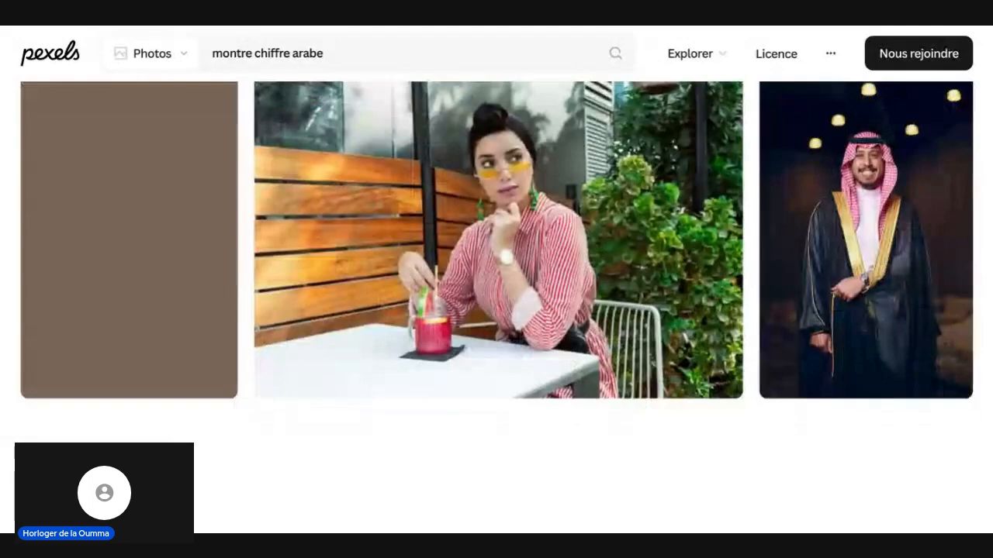
{"action": "scroll", "coordinate": [382, 101], "scroll_direction": "up", "scroll_amount": 9}
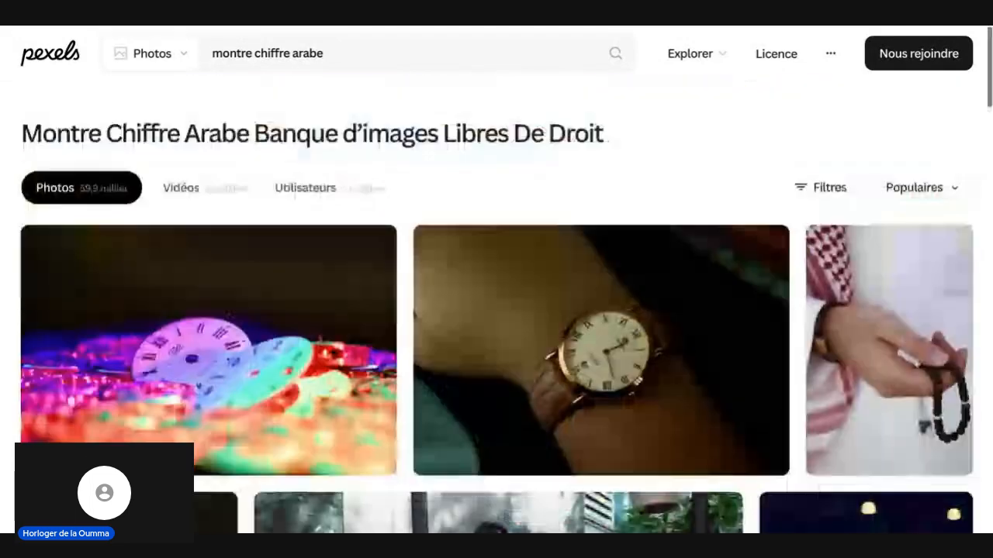
Step: Search the Pexels photos for "montre mouvement mécanique" and look over the results
{"action": "left_click", "coordinate": [339, 52]}
{"action": "key", "text": "BackSpace"}
{"action": "key", "text": "BackSpace"}
{"action": "key", "text": "BackSpace"}
{"action": "key", "text": "BackSpace"}
{"action": "key", "text": "BackSpace"}
{"action": "key", "text": "BackSpace"}
{"action": "key", "text": "BackSpace"}
{"action": "key", "text": "BackSpace"}
{"action": "key", "text": "BackSpace"}
{"action": "key", "text": "BackSpace"}
{"action": "key", "text": "BackSpace"}
{"action": "key", "text": "BackSpace"}
{"action": "key", "text": "BackSpace"}
{"action": "key", "text": "BackSpace"}
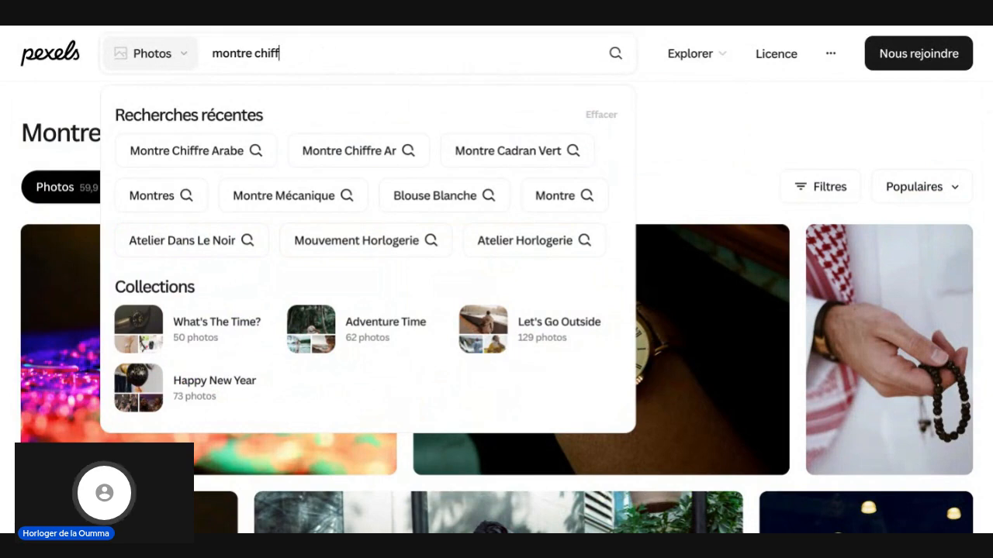
{"action": "type", "text": "mou"}
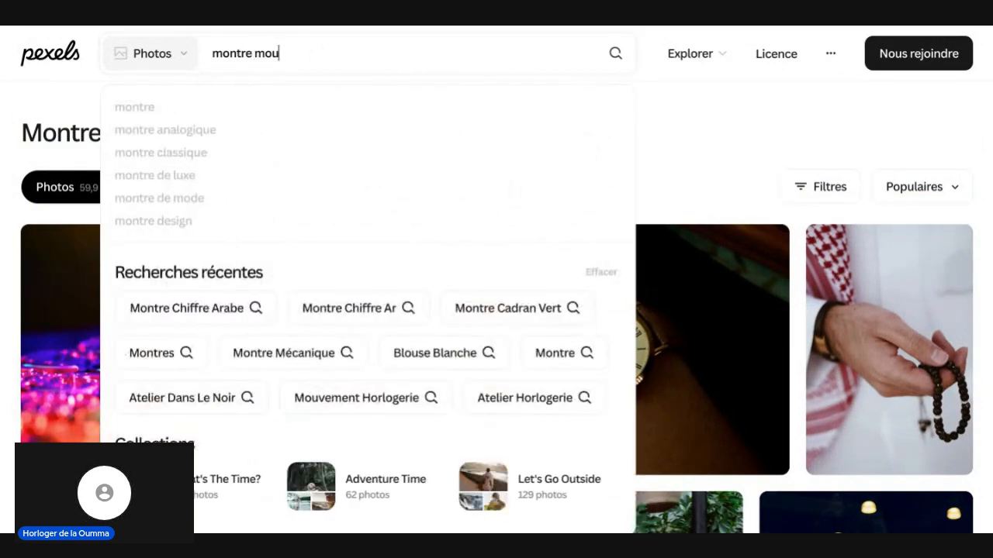
{"action": "type", "text": "vemen"}
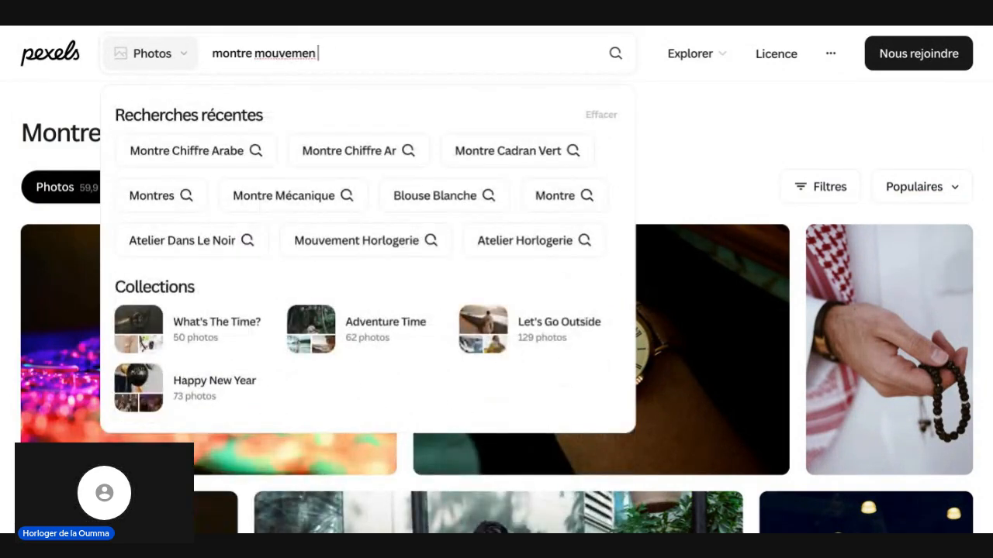
{"action": "type", "text": "t mé"}
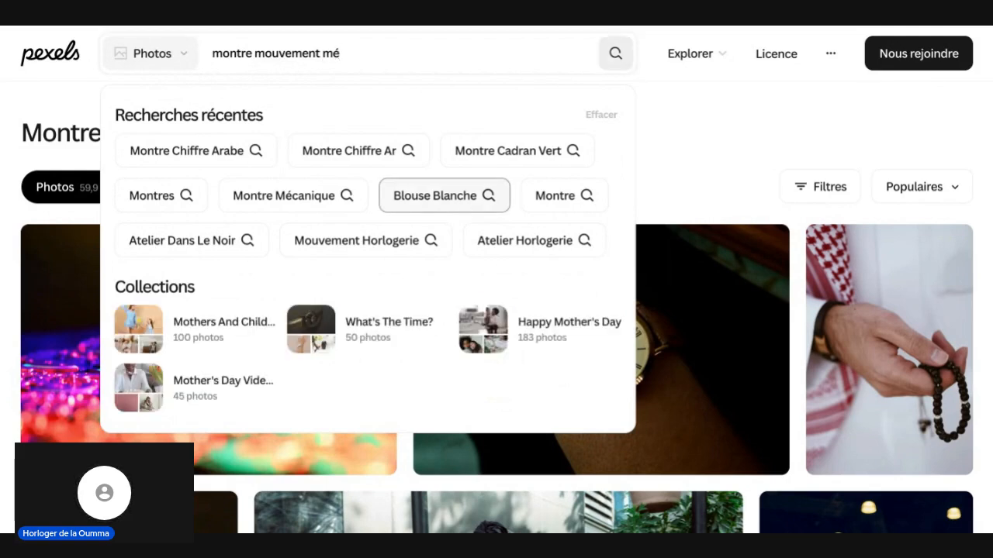
{"action": "left_click", "coordinate": [389, 54]}
{"action": "type", "text": "caniq"}
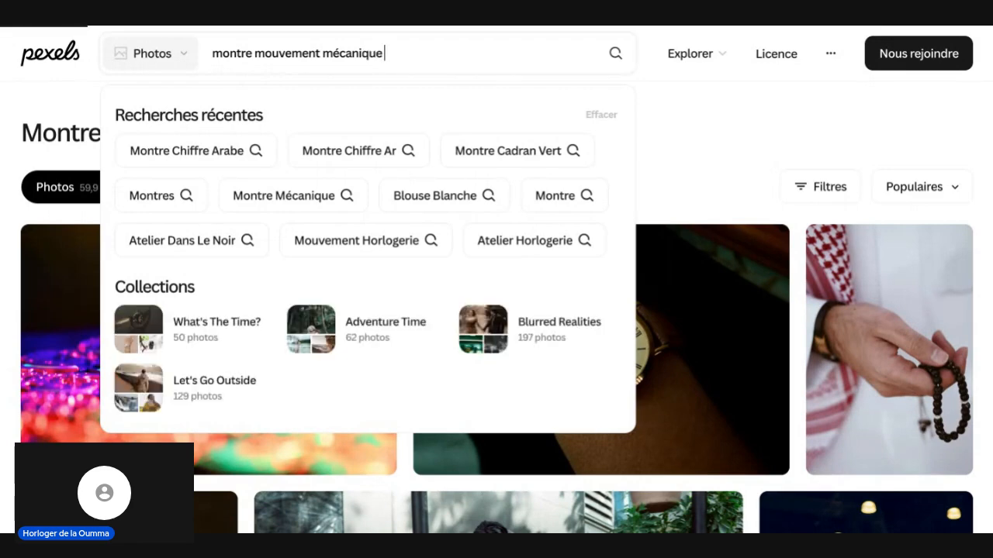
{"action": "type", "text": "ue"}
{"action": "key", "text": "Return"}
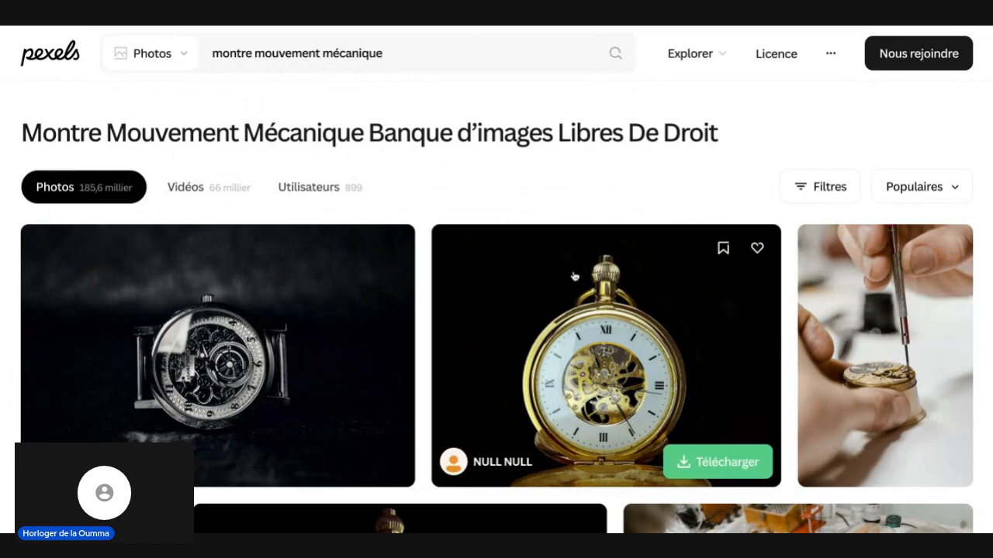
{"action": "scroll", "coordinate": [572, 274], "scroll_direction": "down", "scroll_amount": 3}
{"action": "scroll", "coordinate": [574, 274], "scroll_direction": "down", "scroll_amount": 3}
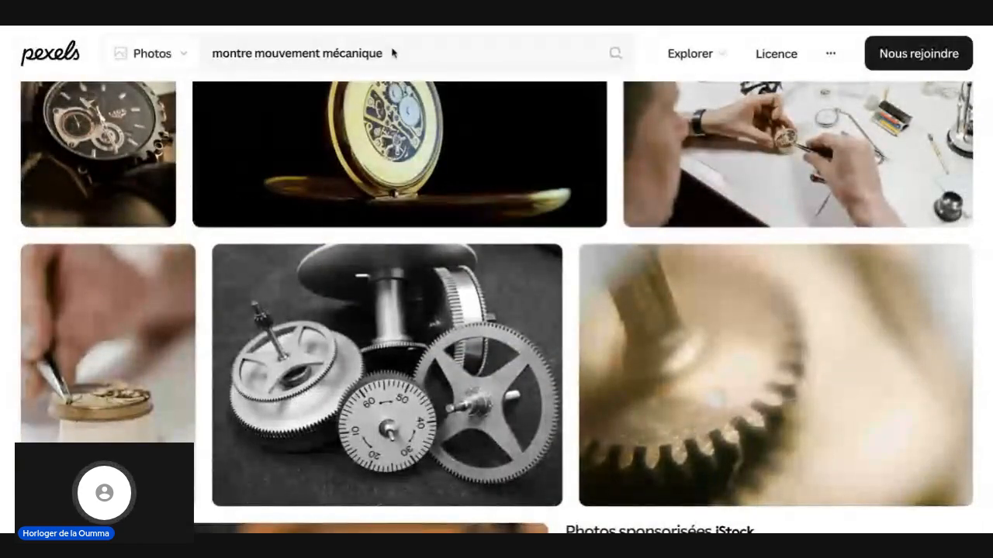
Step: Search the Pexels photos for "montre homme" and browse the first results
{"action": "left_click_drag", "start_coordinate": [389, 53], "coordinate": [264, 53]}
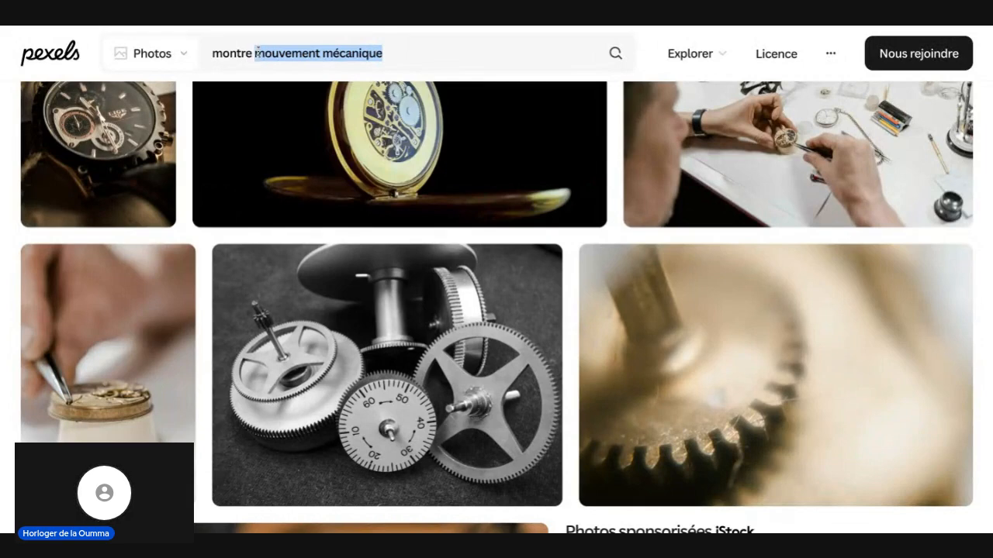
{"action": "key", "text": "BackSpace"}
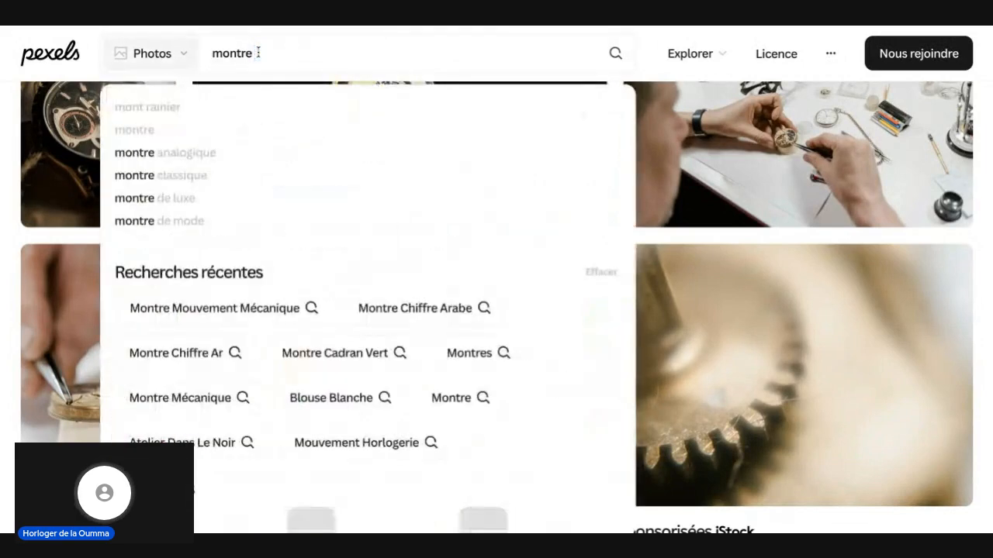
{"action": "type", "text": "homme"}
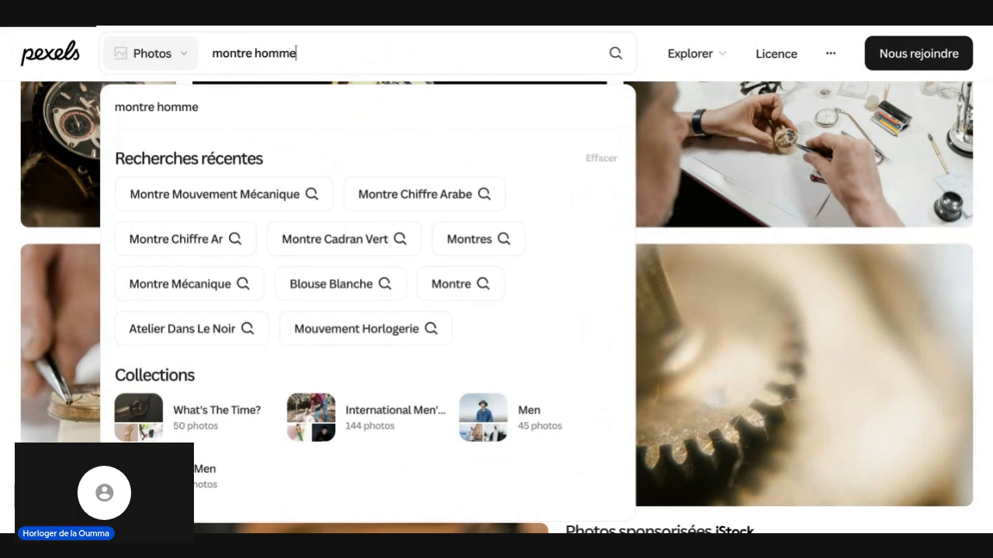
{"action": "key", "text": "Return"}
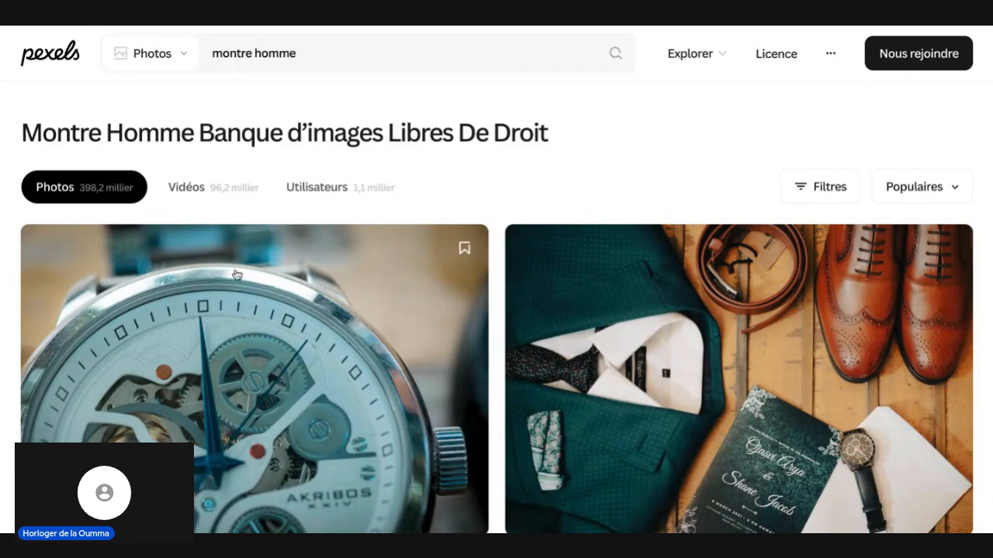
{"action": "scroll", "coordinate": [236, 275], "scroll_direction": "down", "scroll_amount": 5}
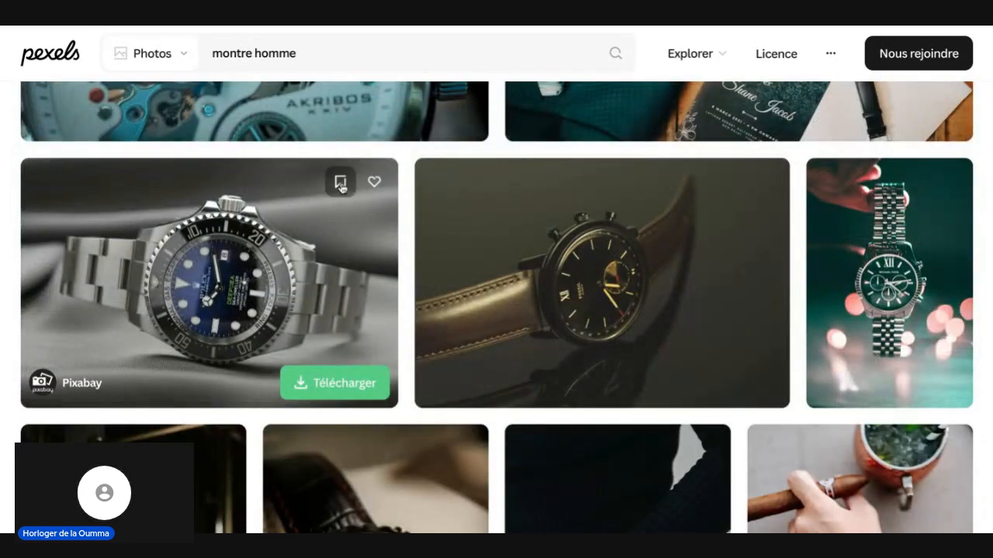
Step: Try to save the blue-dial Rolex photo to a collection, dismiss the sign-up dialog, and view the photo enlarged before closing it
{"action": "left_click", "coordinate": [341, 184]}
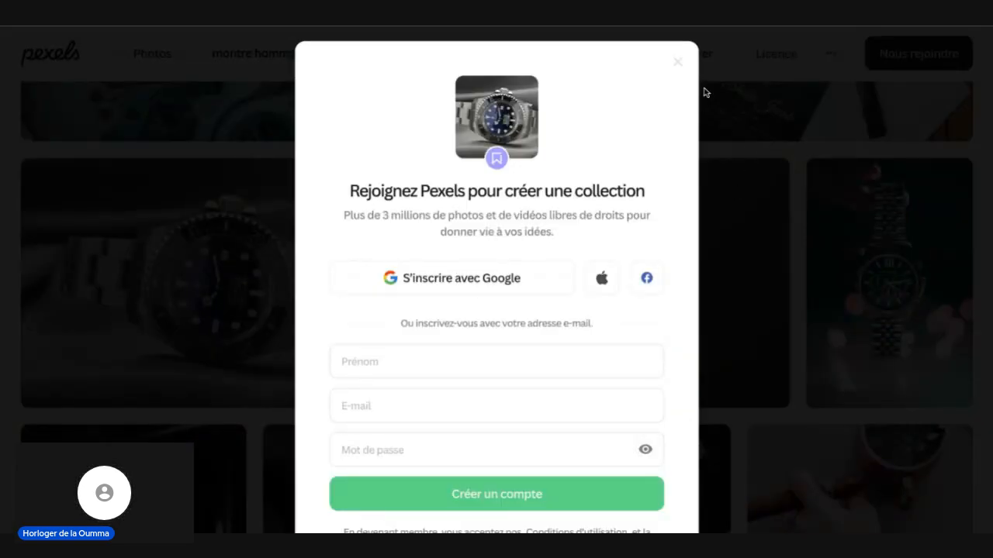
{"action": "left_click", "coordinate": [678, 67]}
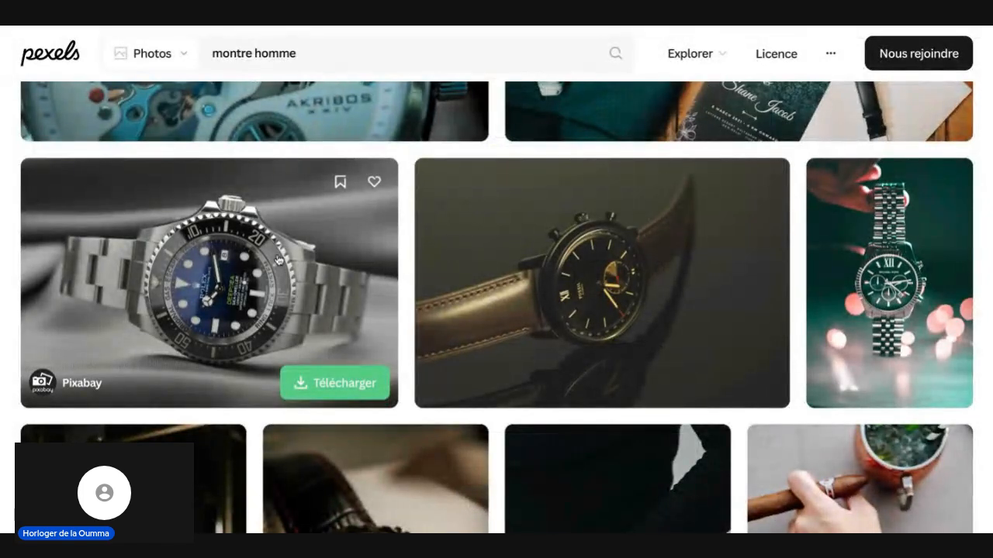
{"action": "left_click", "coordinate": [328, 380]}
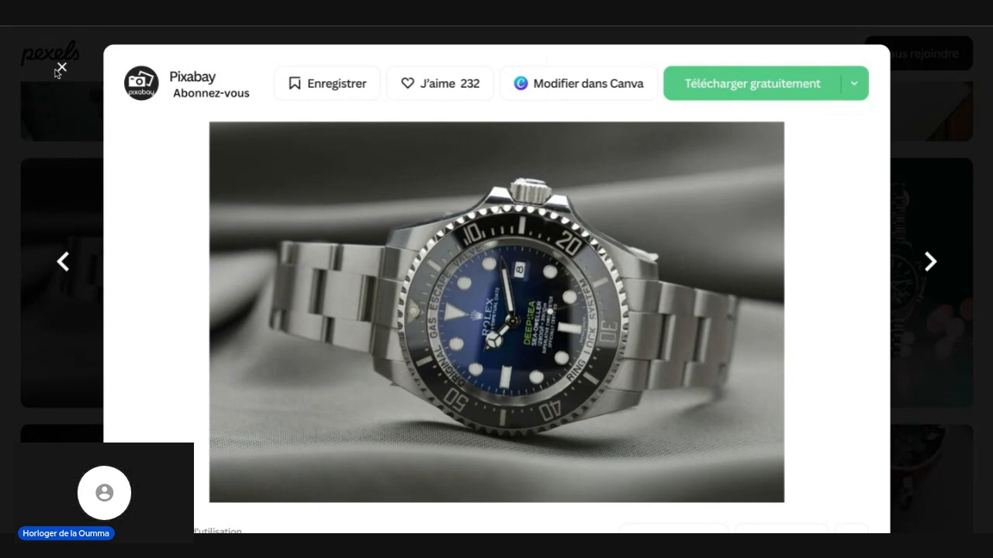
{"action": "left_click", "coordinate": [62, 69]}
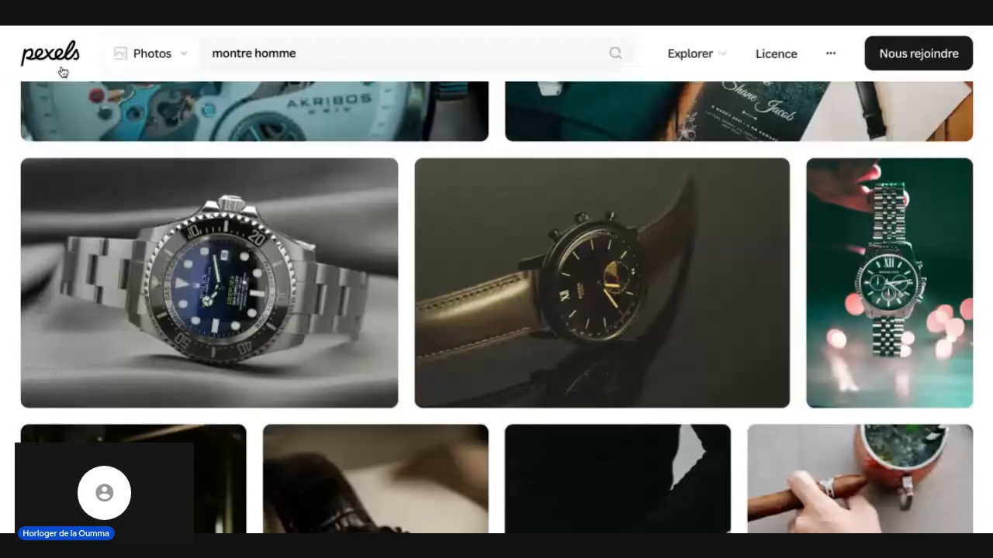
Step: Download the photo of the black-dial Citizen watch with a steel bracelet from further down the results and dismiss the thank-you dialog
{"action": "scroll", "coordinate": [525, 227], "scroll_direction": "down", "scroll_amount": 3}
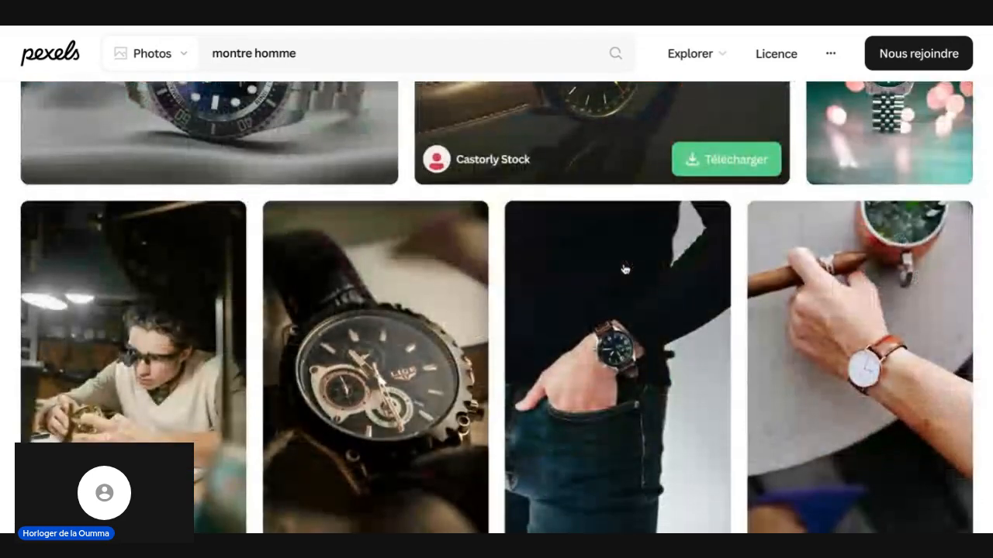
{"action": "scroll", "coordinate": [625, 269], "scroll_direction": "down", "scroll_amount": 10}
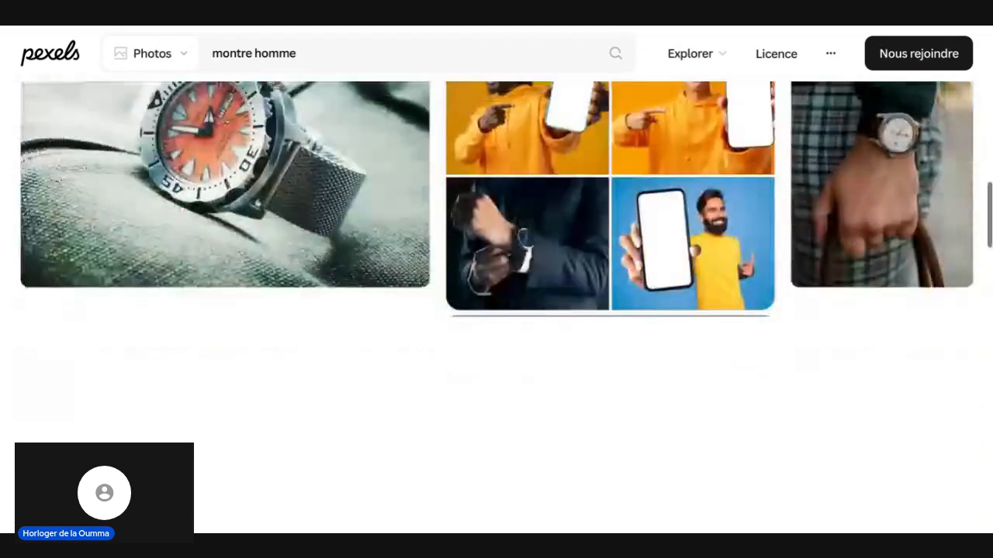
{"action": "scroll", "coordinate": [496, 310], "scroll_direction": "down", "scroll_amount": 2}
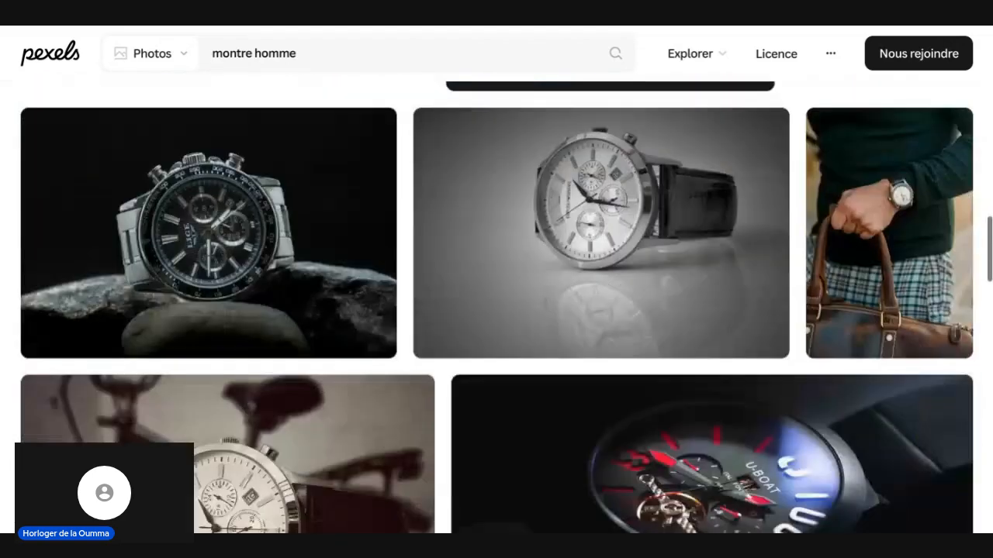
{"action": "scroll", "coordinate": [331, 248], "scroll_direction": "down", "scroll_amount": 7}
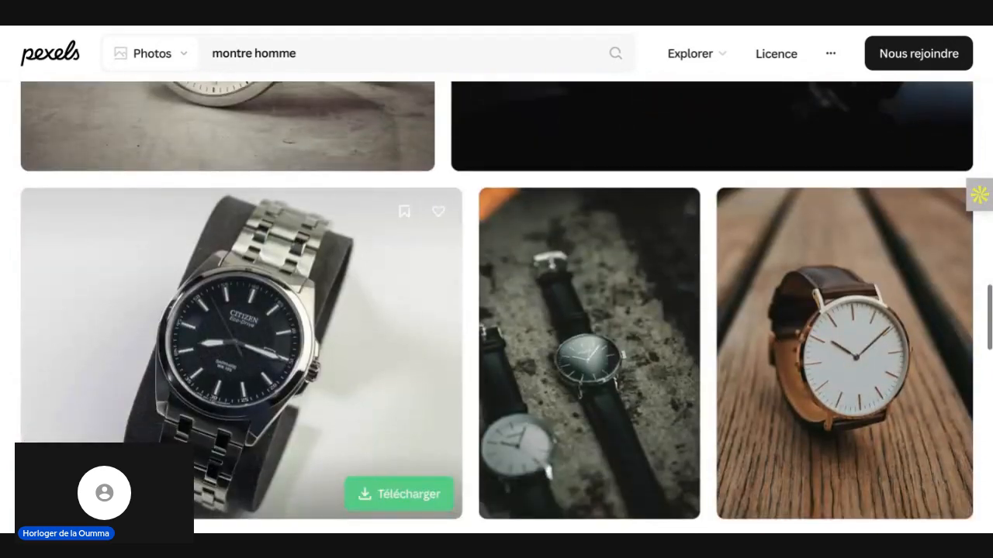
{"action": "scroll", "coordinate": [395, 231], "scroll_direction": "down", "scroll_amount": 1}
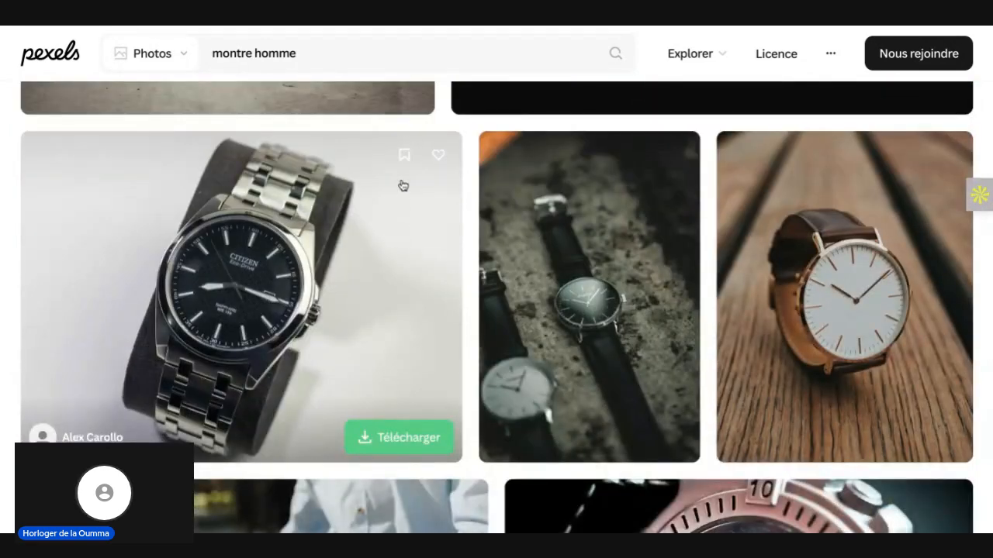
{"action": "left_click", "coordinate": [402, 437]}
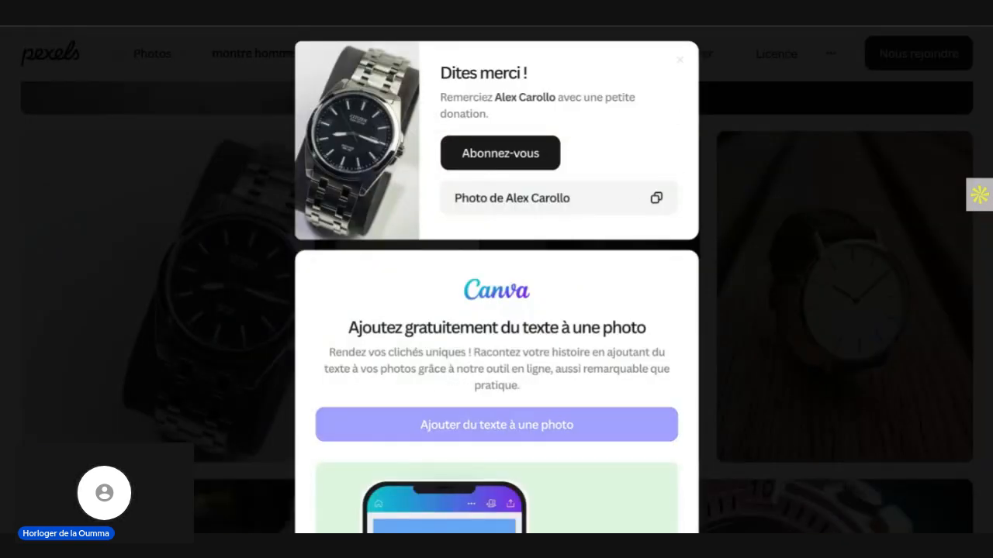
{"action": "left_click", "coordinate": [736, 139]}
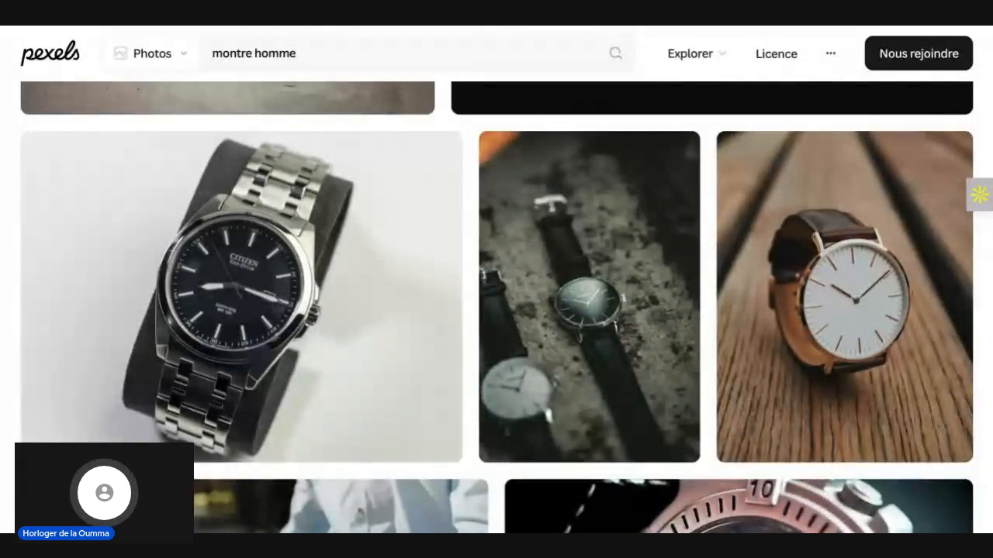
Step: Switch back to the Squarespace Home page editor and examine the content options of the first best-seller product block, then close them
{"action": "key", "text": "ctrl+Tab"}
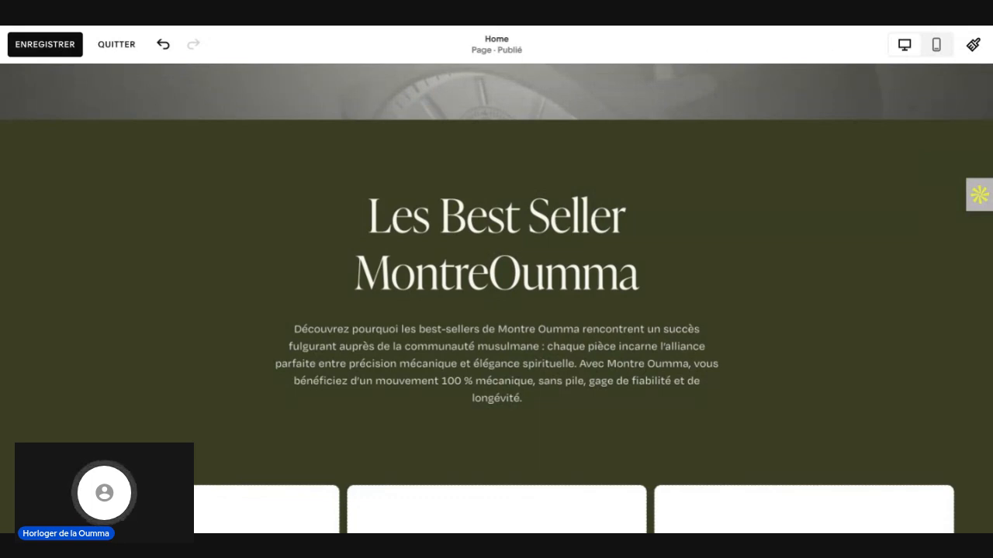
{"action": "scroll", "coordinate": [186, 339], "scroll_direction": "down", "scroll_amount": 4}
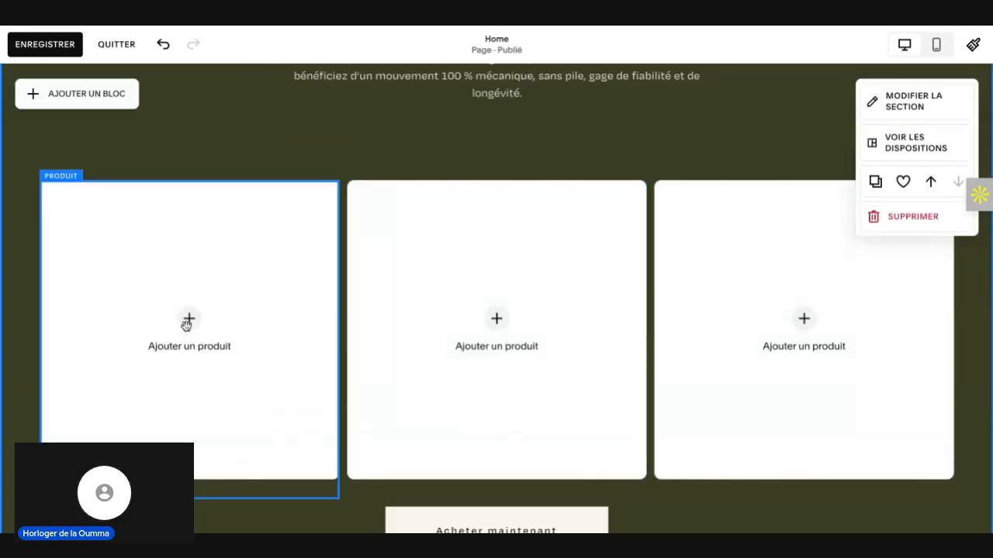
{"action": "left_click", "coordinate": [186, 324]}
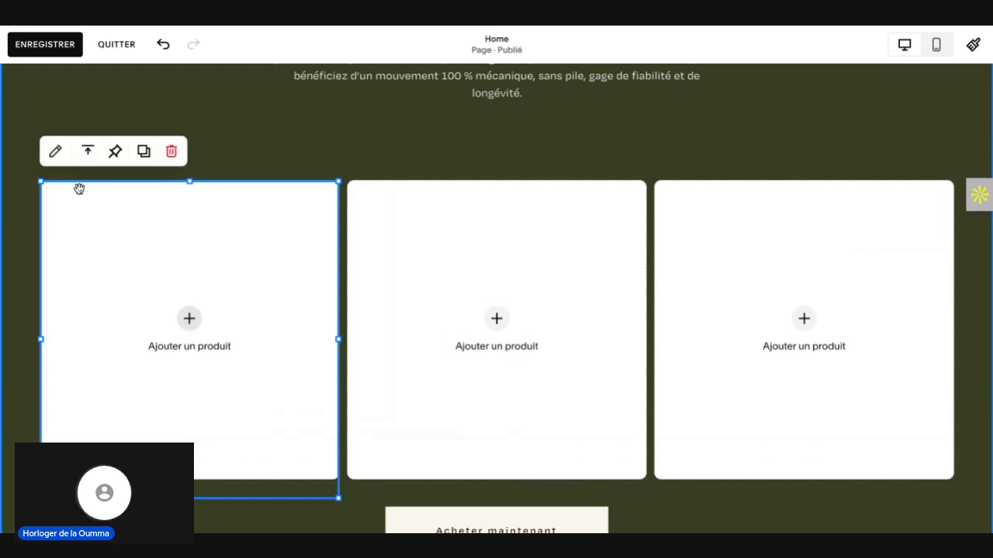
{"action": "left_click", "coordinate": [60, 160]}
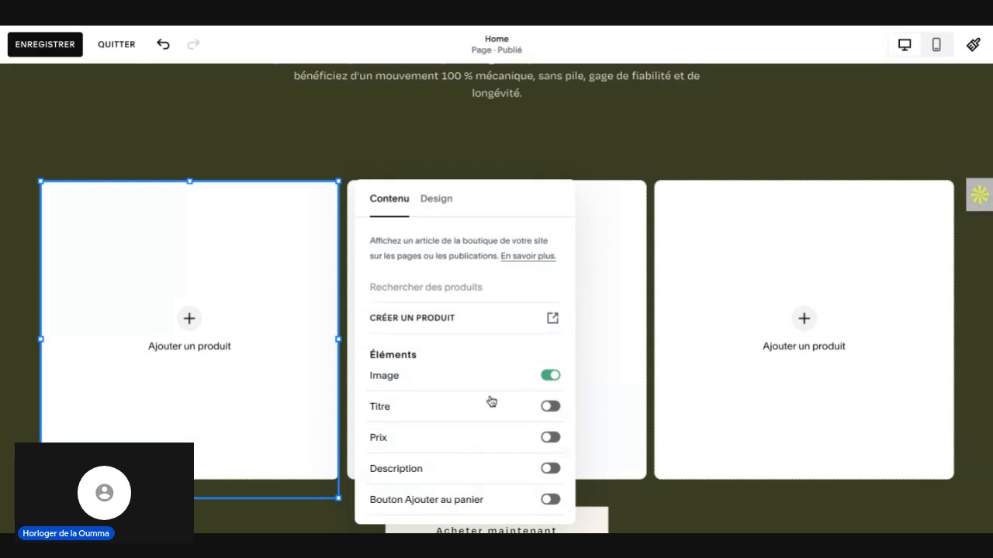
{"action": "scroll", "coordinate": [429, 385], "scroll_direction": "down", "scroll_amount": 3}
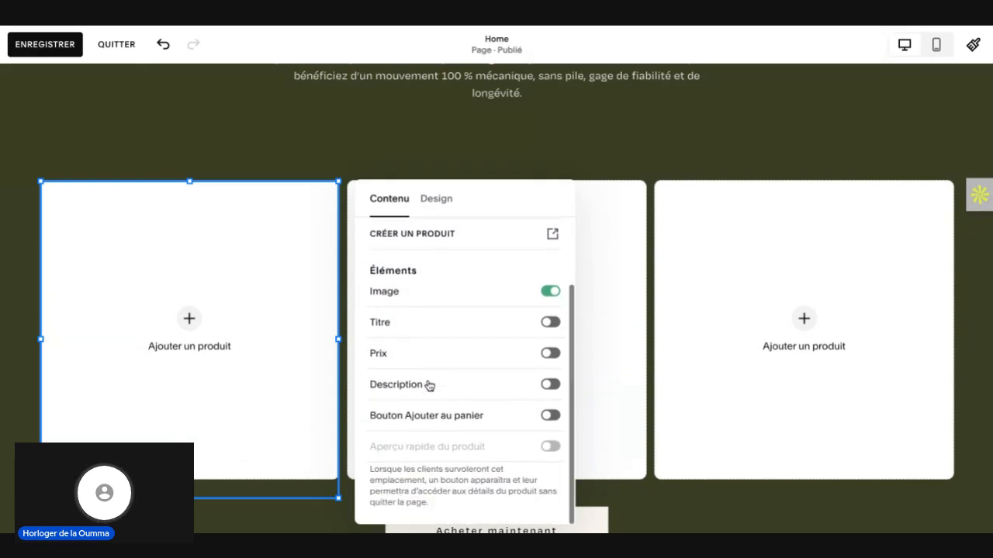
{"action": "scroll", "coordinate": [427, 386], "scroll_direction": "up", "scroll_amount": 2}
{"action": "scroll", "coordinate": [381, 356], "scroll_direction": "up", "scroll_amount": 1}
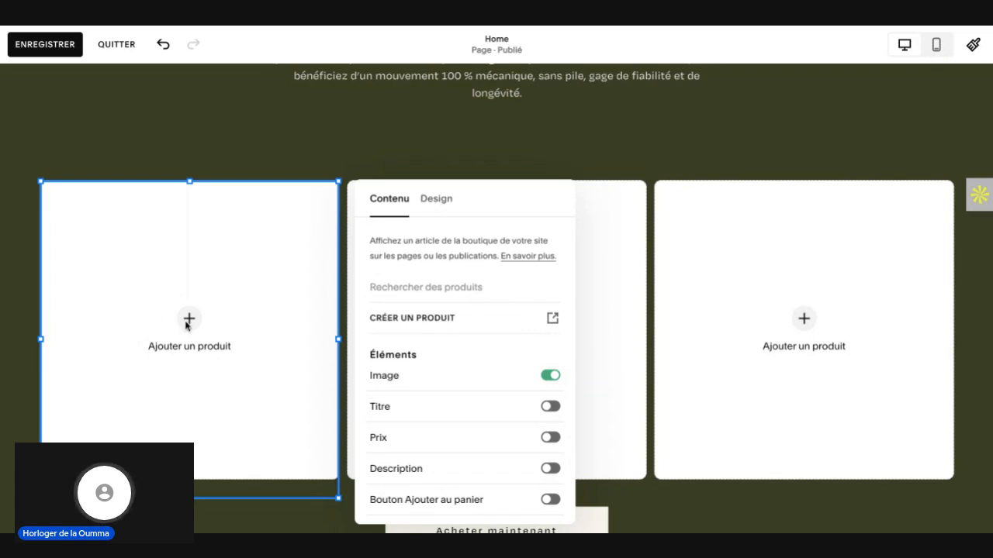
{"action": "left_click", "coordinate": [338, 162]}
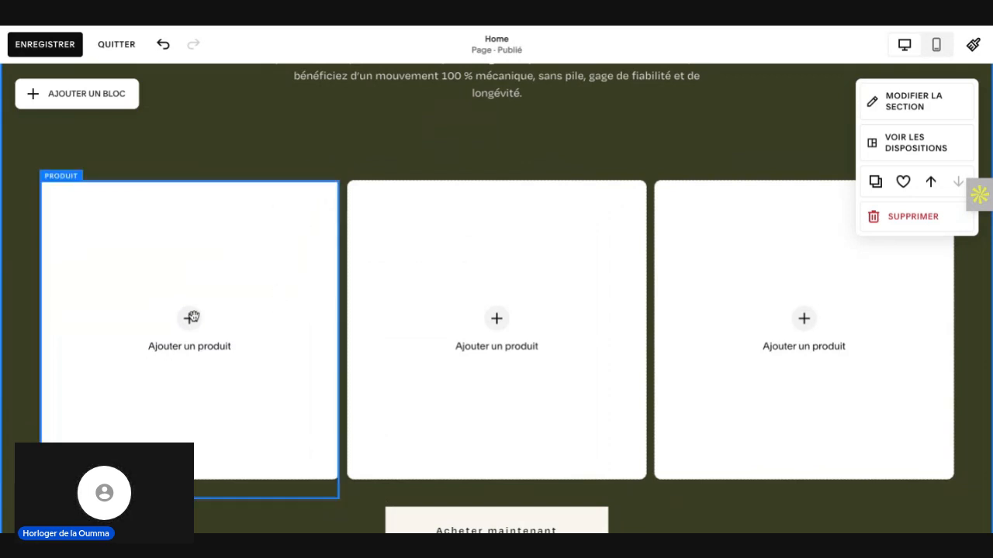
Step: Review the Home page layout from the hero banner through the best-seller section to the footer
{"action": "scroll", "coordinate": [193, 317], "scroll_direction": "up", "scroll_amount": 10}
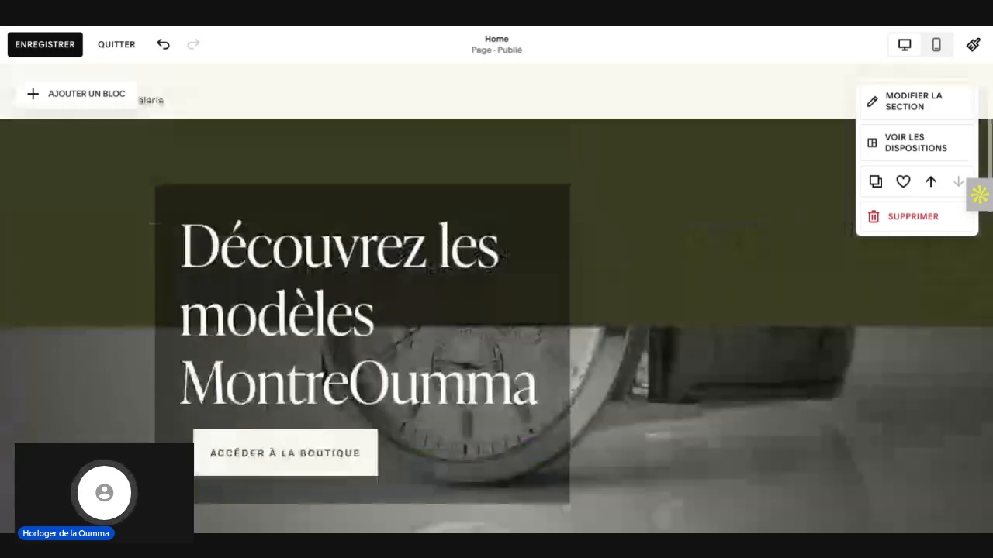
{"action": "scroll", "coordinate": [497, 310], "scroll_direction": "down", "scroll_amount": 8}
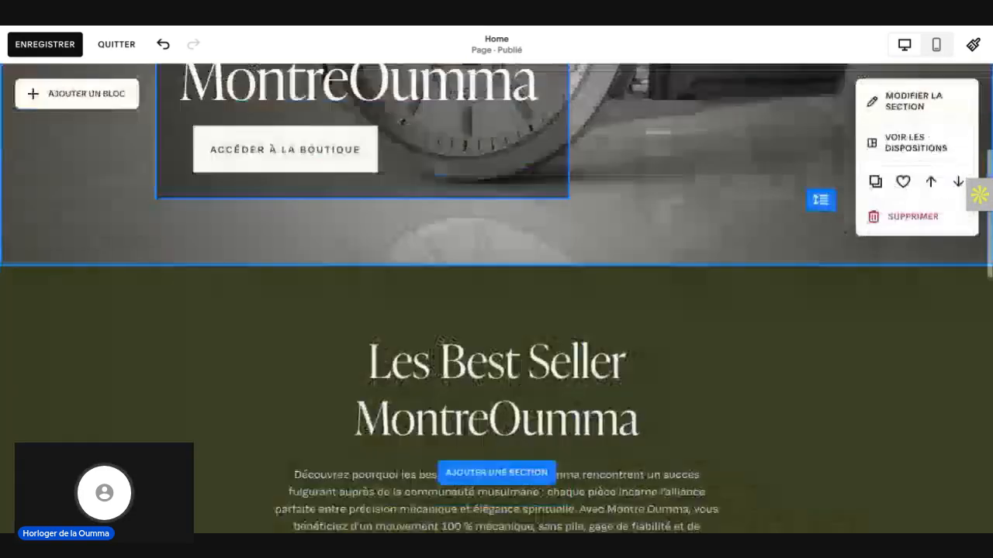
{"action": "scroll", "coordinate": [496, 310], "scroll_direction": "down", "scroll_amount": 6}
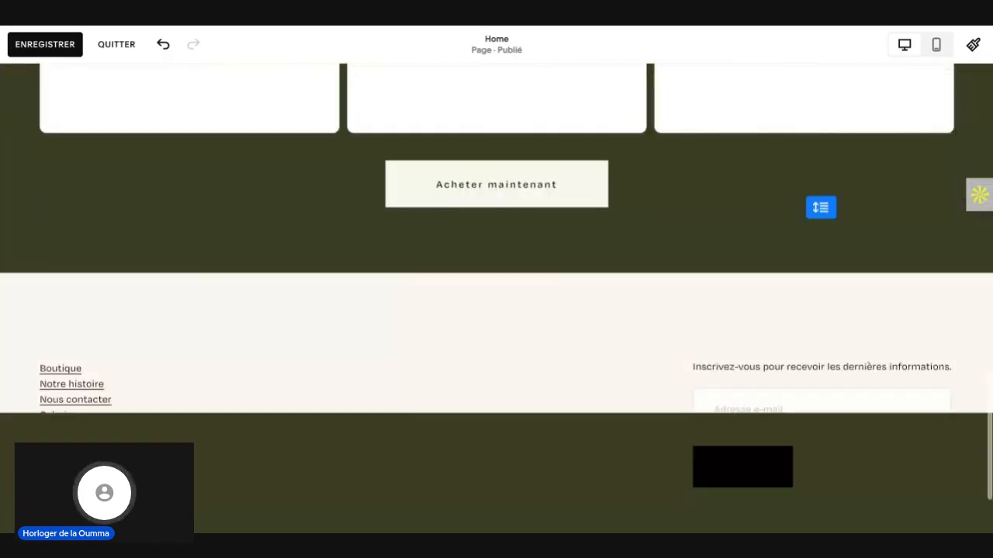
{"action": "scroll", "coordinate": [497, 310], "scroll_direction": "up", "scroll_amount": 5}
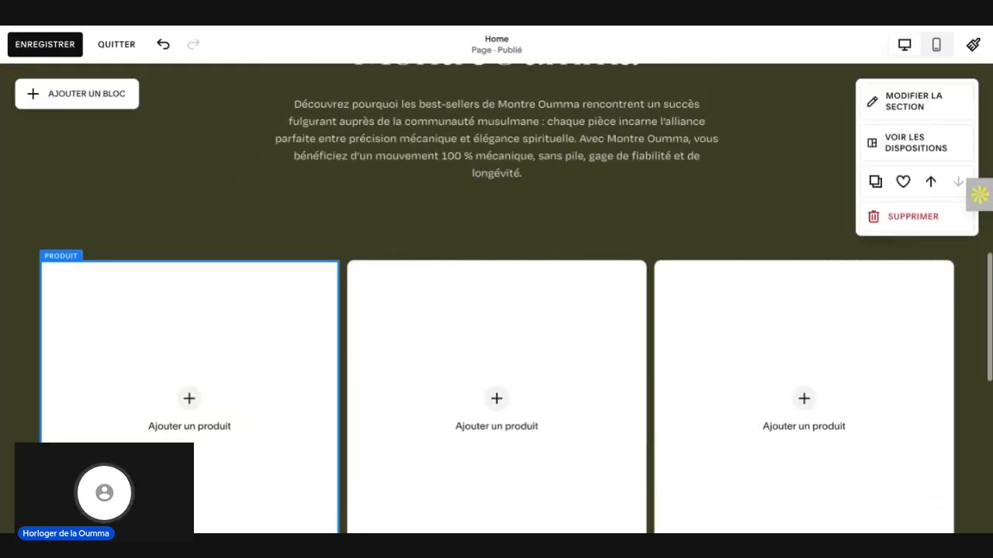
{"action": "scroll", "coordinate": [497, 310], "scroll_direction": "up", "scroll_amount": 3}
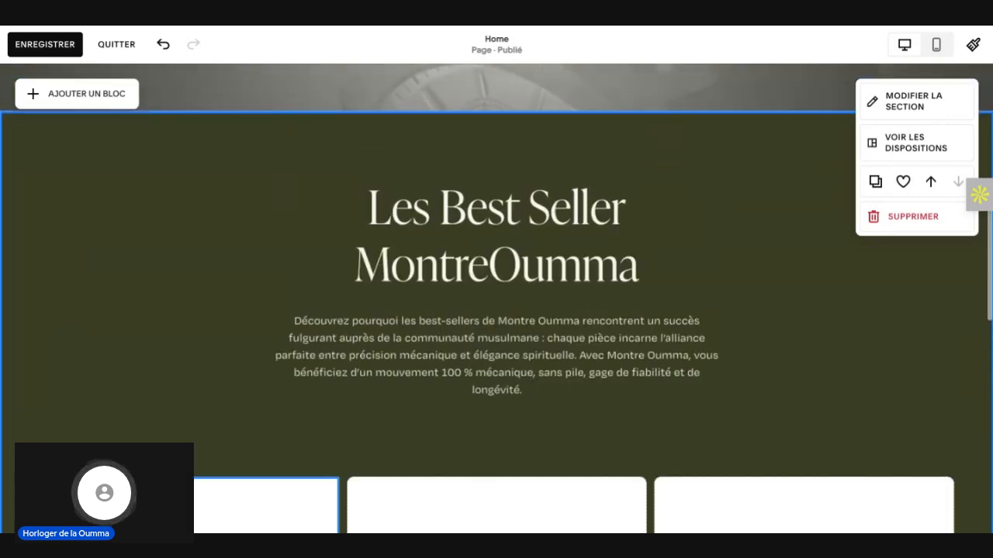
{"action": "scroll", "coordinate": [497, 311], "scroll_direction": "up", "scroll_amount": 5}
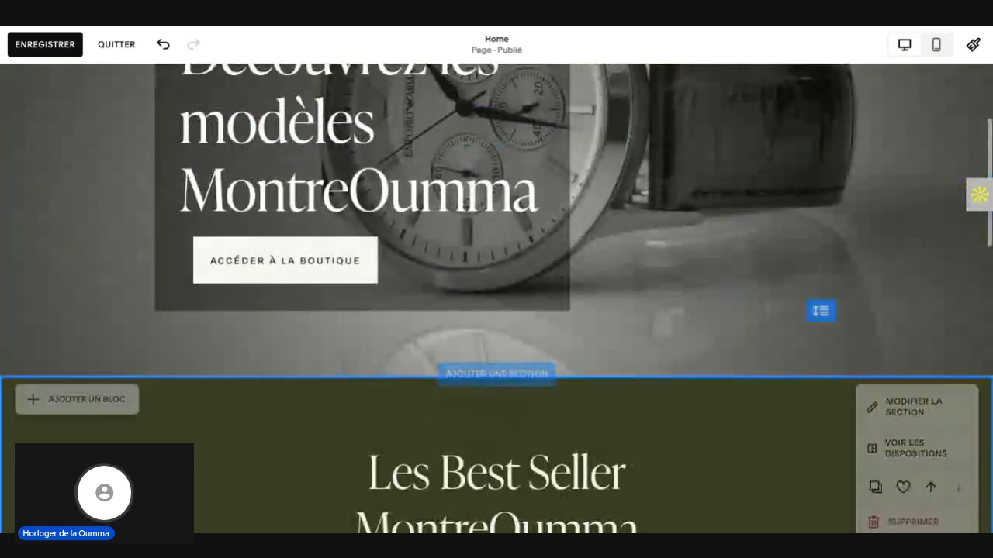
Step: Start adding a section below the best-seller section and browse the Produits templates
{"action": "scroll", "coordinate": [496, 311], "scroll_direction": "down", "scroll_amount": 8}
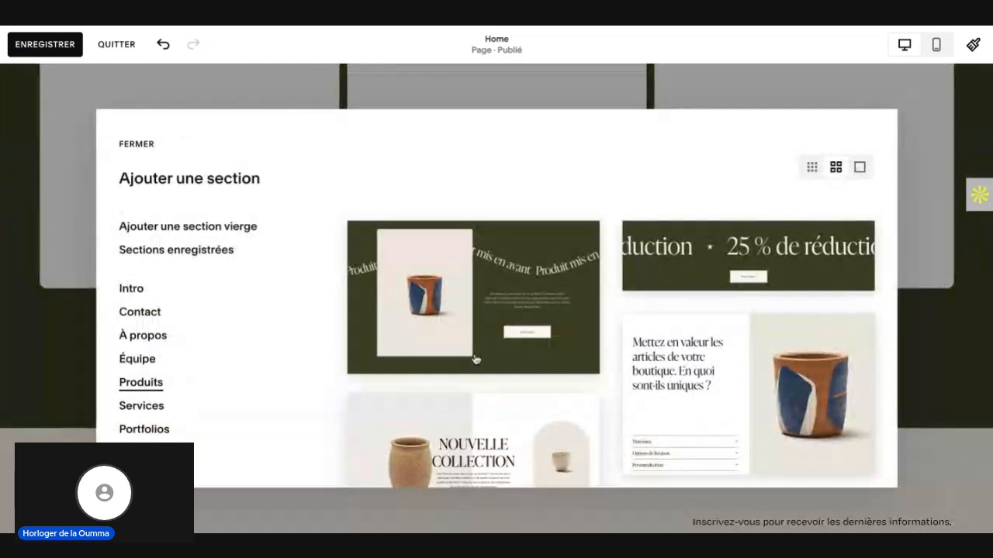
{"action": "scroll", "coordinate": [470, 367], "scroll_direction": "down", "scroll_amount": 8}
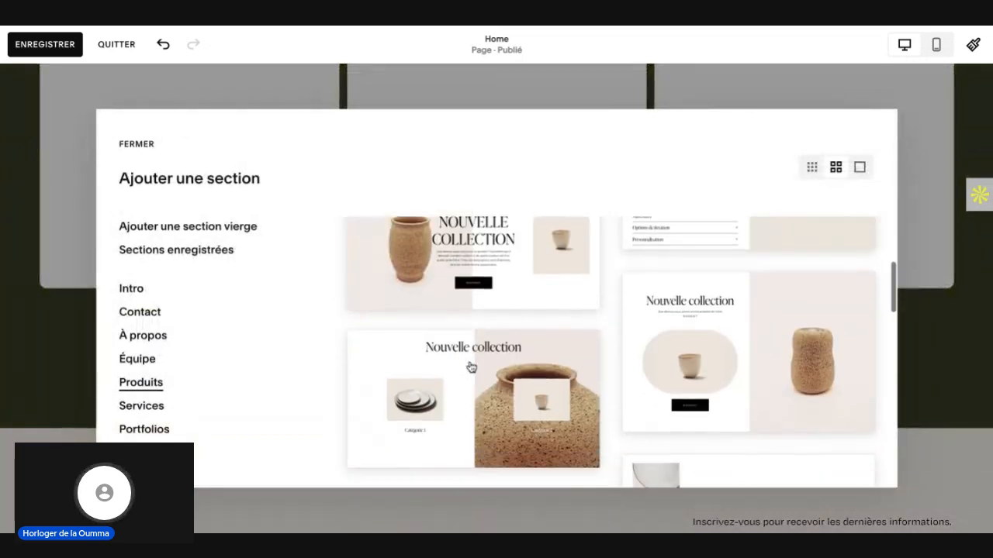
{"action": "scroll", "coordinate": [612, 353], "scroll_direction": "down", "scroll_amount": 2}
{"action": "scroll", "coordinate": [613, 352], "scroll_direction": "down", "scroll_amount": 3}
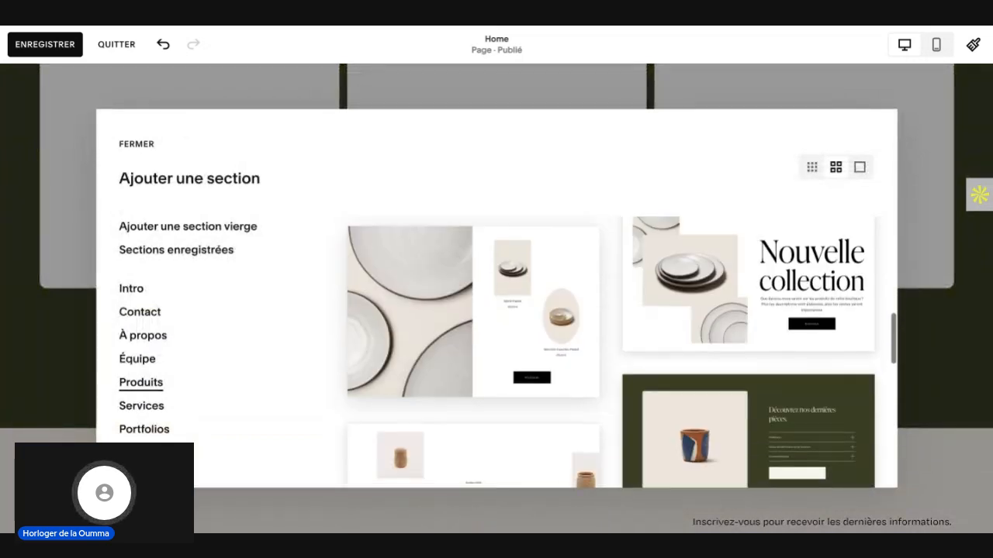
Step: Look through the full range of À propos section templates, including the image, FAQ and text layouts
{"action": "left_click", "coordinate": [152, 342]}
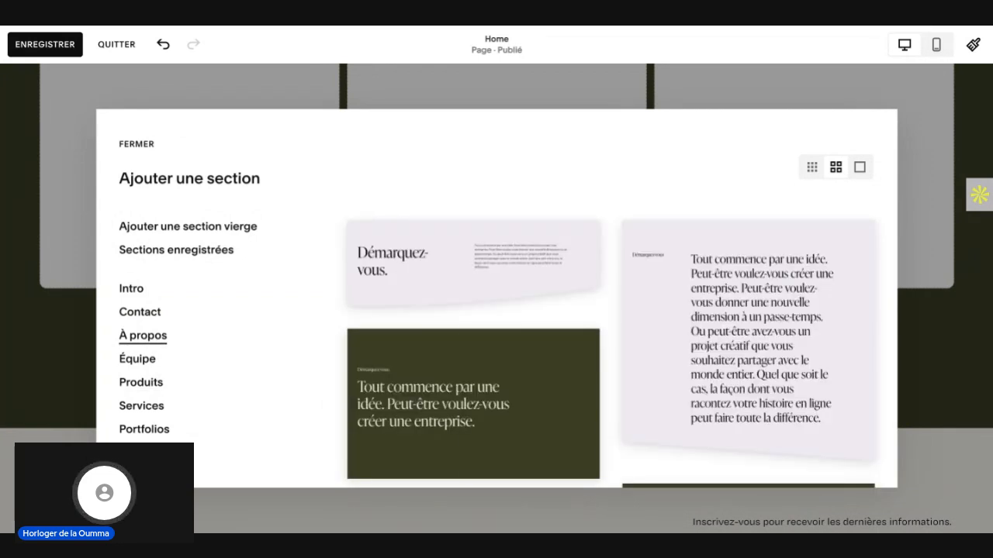
{"action": "scroll", "coordinate": [503, 358], "scroll_direction": "down", "scroll_amount": 1}
{"action": "scroll", "coordinate": [503, 358], "scroll_direction": "down", "scroll_amount": 6}
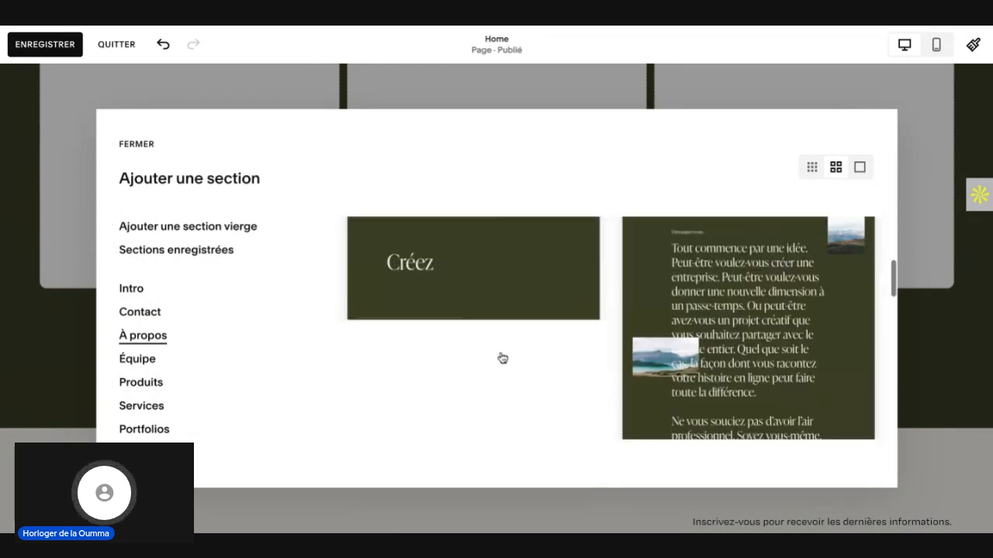
{"action": "scroll", "coordinate": [620, 352], "scroll_direction": "down", "scroll_amount": 1}
{"action": "scroll", "coordinate": [620, 352], "scroll_direction": "down", "scroll_amount": 4}
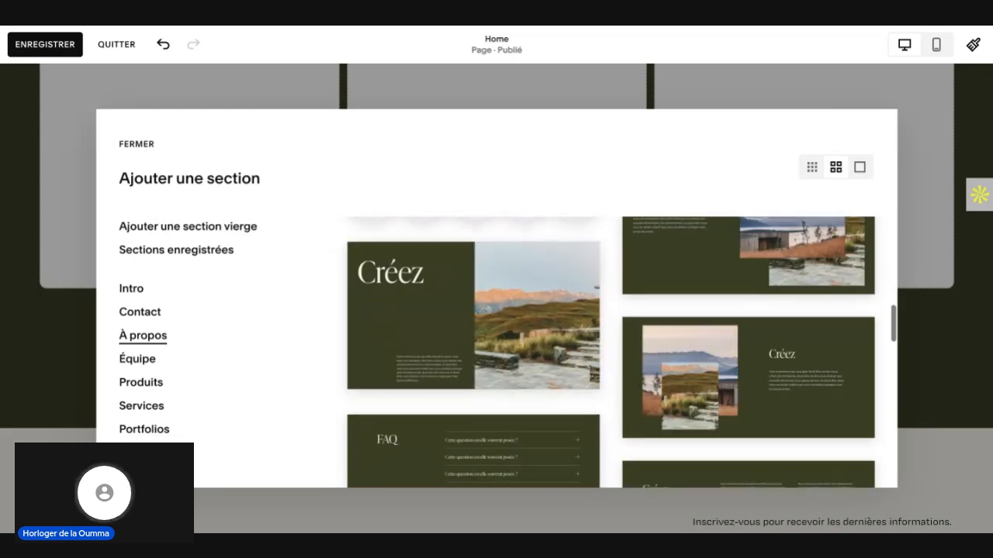
{"action": "scroll", "coordinate": [620, 352], "scroll_direction": "down", "scroll_amount": 5}
{"action": "scroll", "coordinate": [619, 352], "scroll_direction": "down", "scroll_amount": 5}
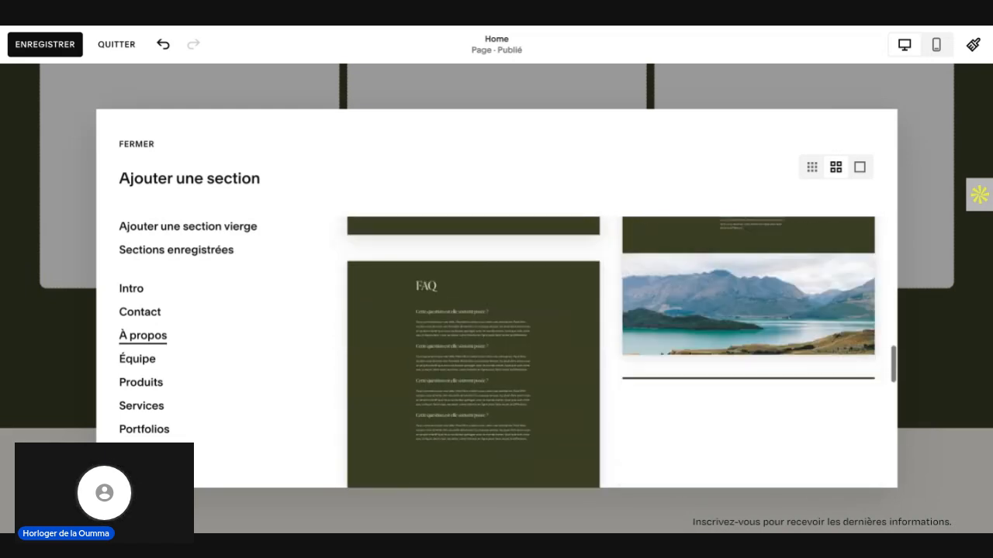
{"action": "scroll", "coordinate": [620, 352], "scroll_direction": "up", "scroll_amount": 10}
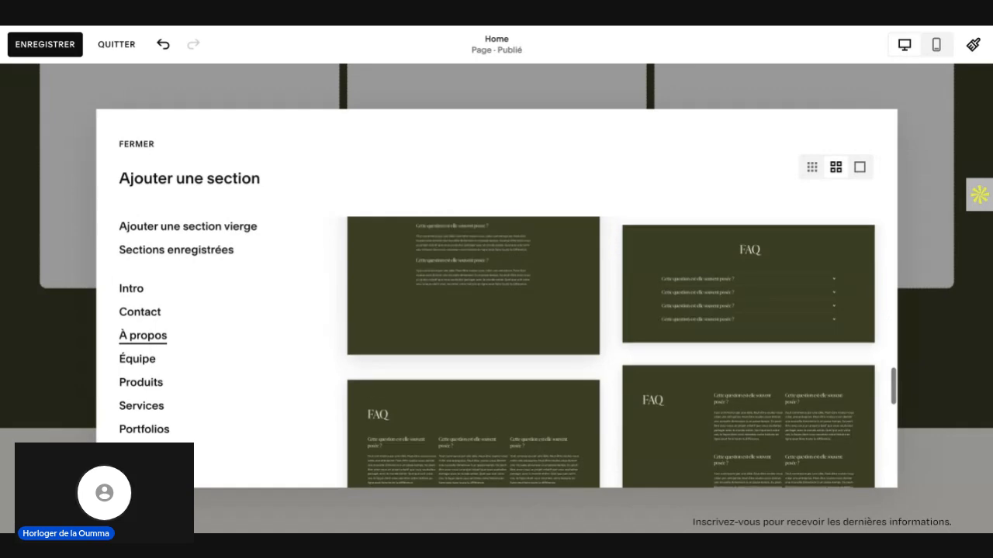
{"action": "scroll", "coordinate": [620, 352], "scroll_direction": "down", "scroll_amount": 5}
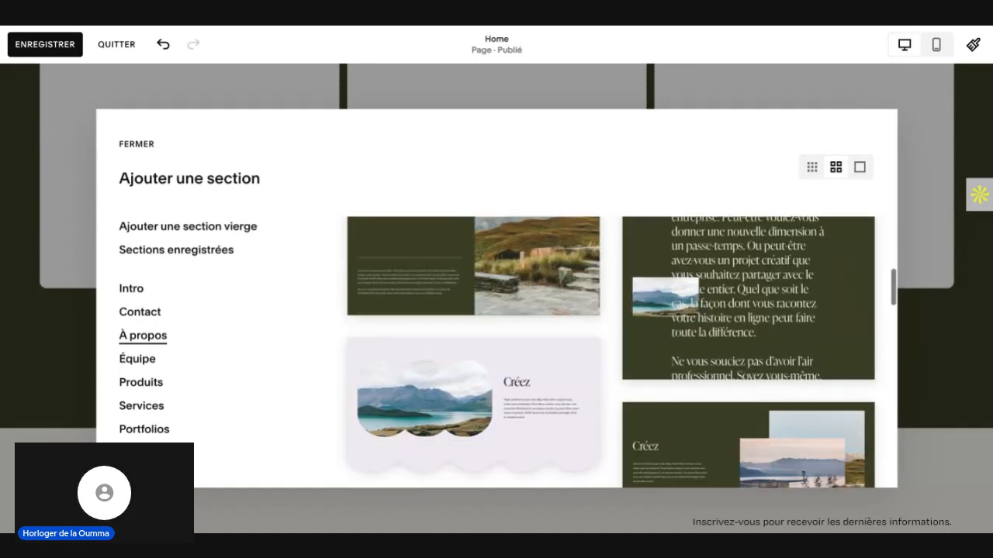
{"action": "scroll", "coordinate": [619, 352], "scroll_direction": "up", "scroll_amount": 1}
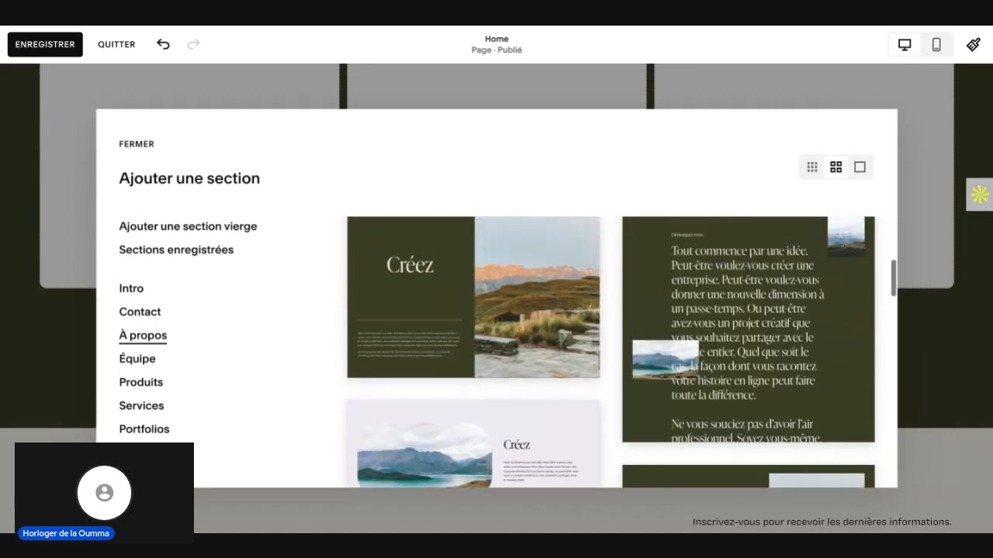
{"action": "scroll", "coordinate": [497, 299], "scroll_direction": "up", "scroll_amount": 1}
{"action": "scroll", "coordinate": [497, 299], "scroll_direction": "down", "scroll_amount": 4}
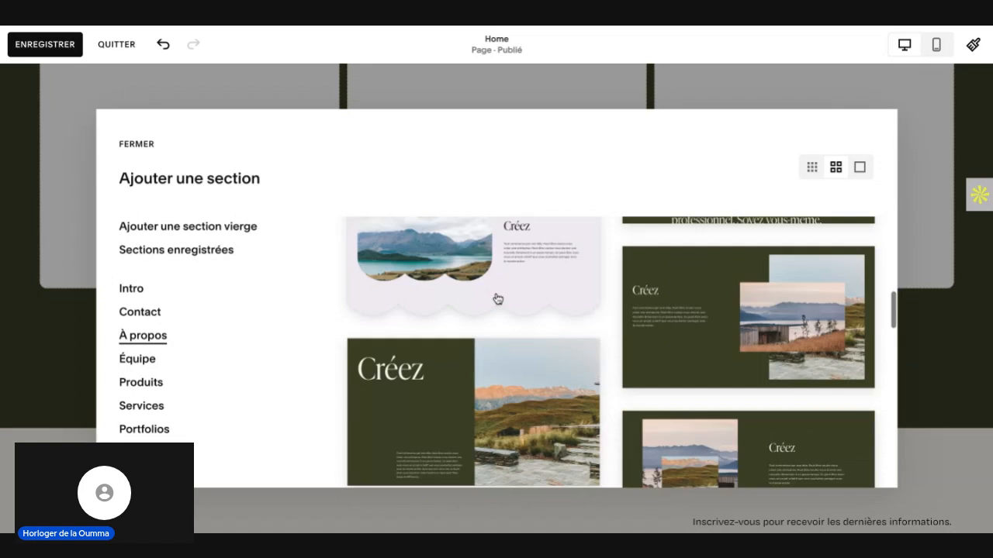
{"action": "scroll", "coordinate": [497, 300], "scroll_direction": "down", "scroll_amount": 8}
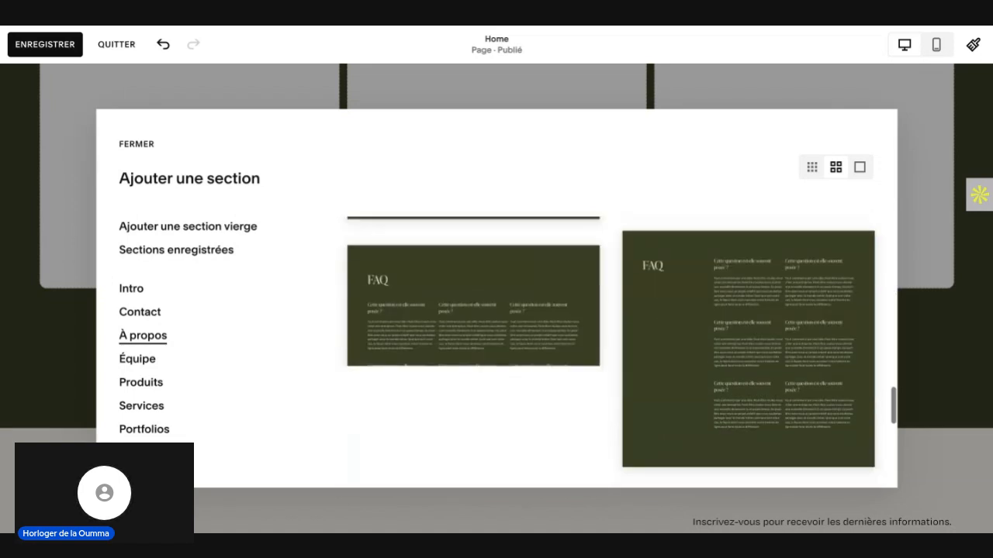
{"action": "scroll", "coordinate": [611, 352], "scroll_direction": "down", "scroll_amount": 8}
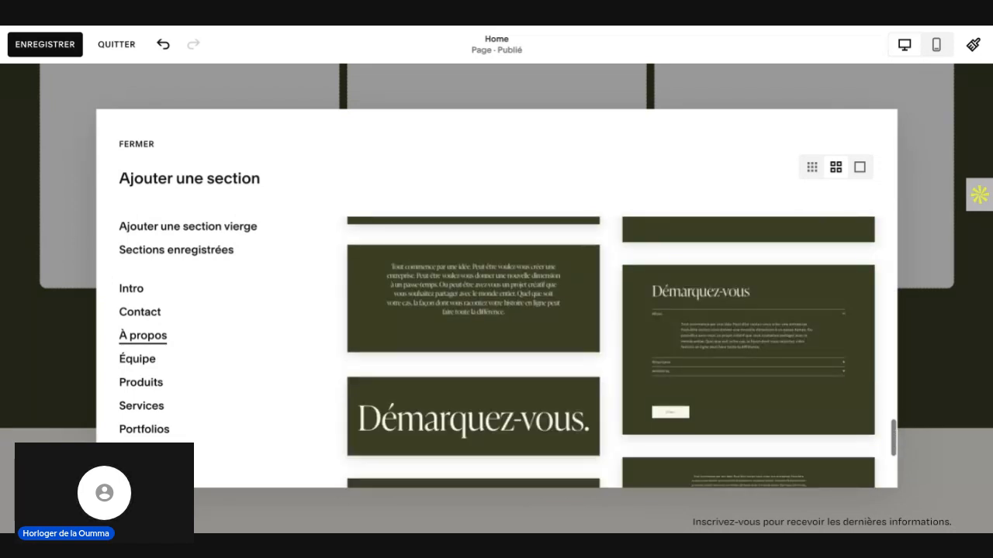
{"action": "scroll", "coordinate": [610, 352], "scroll_direction": "down", "scroll_amount": 2}
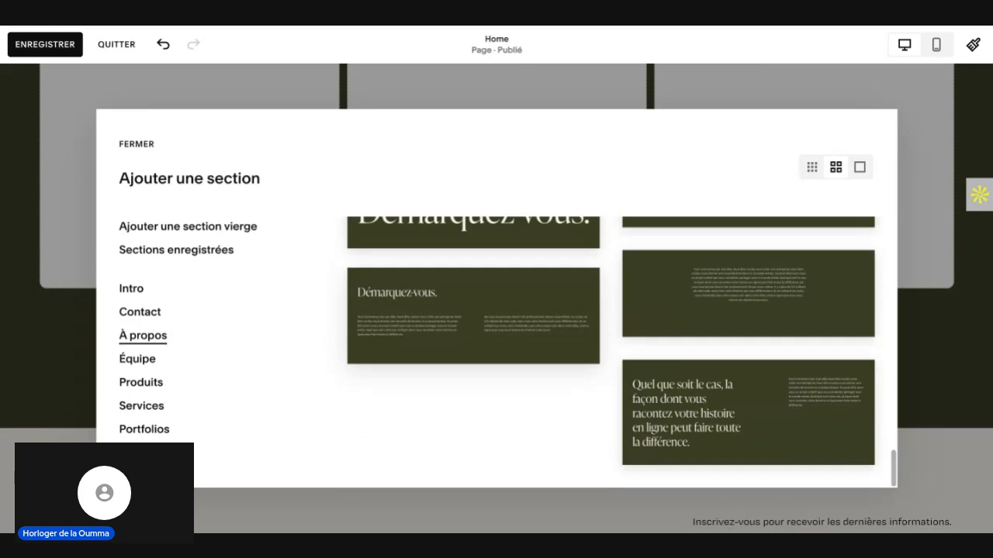
Step: Insert the À propos template with a centred "Créez" heading on dark green beside a mountain photo below the best-seller section
{"action": "scroll", "coordinate": [610, 352], "scroll_direction": "up", "scroll_amount": 10}
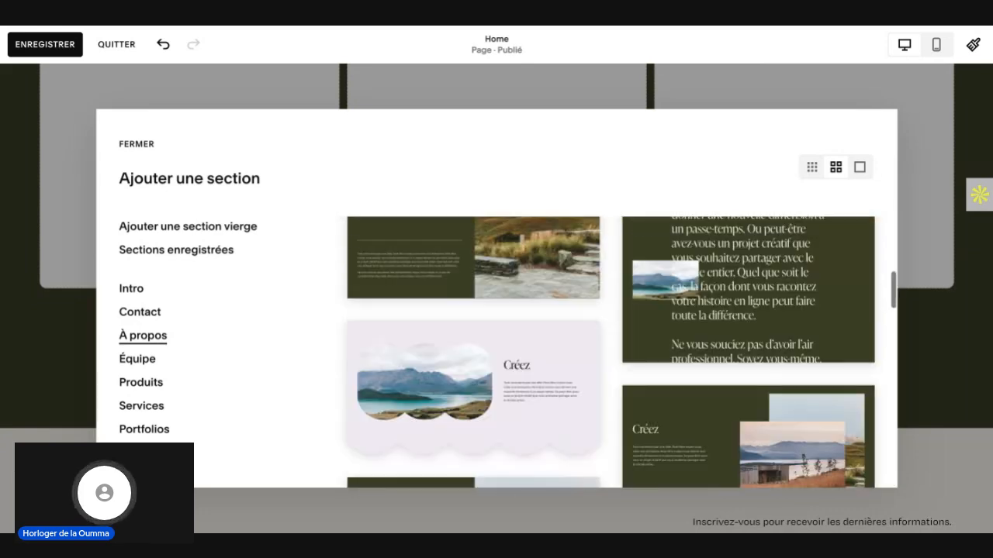
{"action": "scroll", "coordinate": [683, 416], "scroll_direction": "down", "scroll_amount": 1}
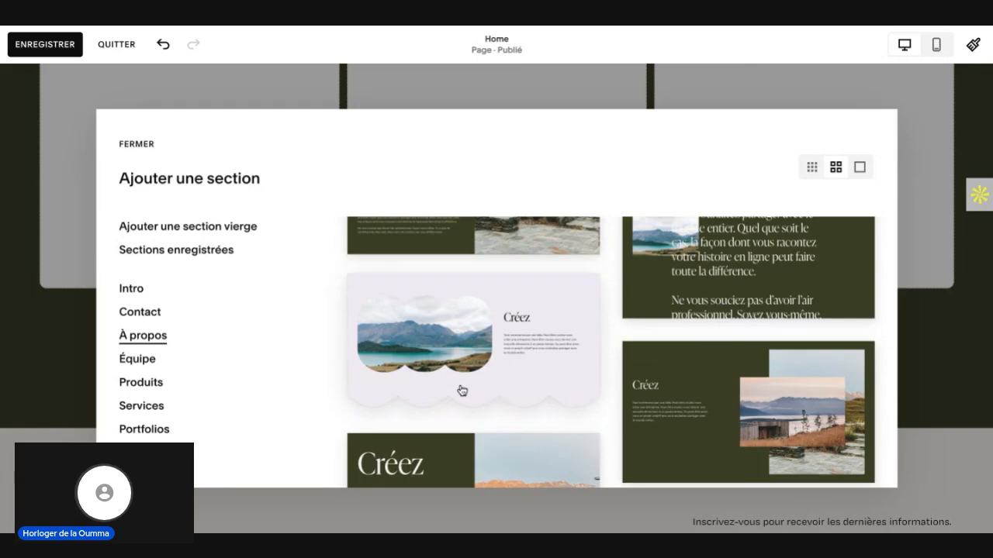
{"action": "scroll", "coordinate": [459, 390], "scroll_direction": "up", "scroll_amount": 3}
{"action": "scroll", "coordinate": [461, 390], "scroll_direction": "up", "scroll_amount": 5}
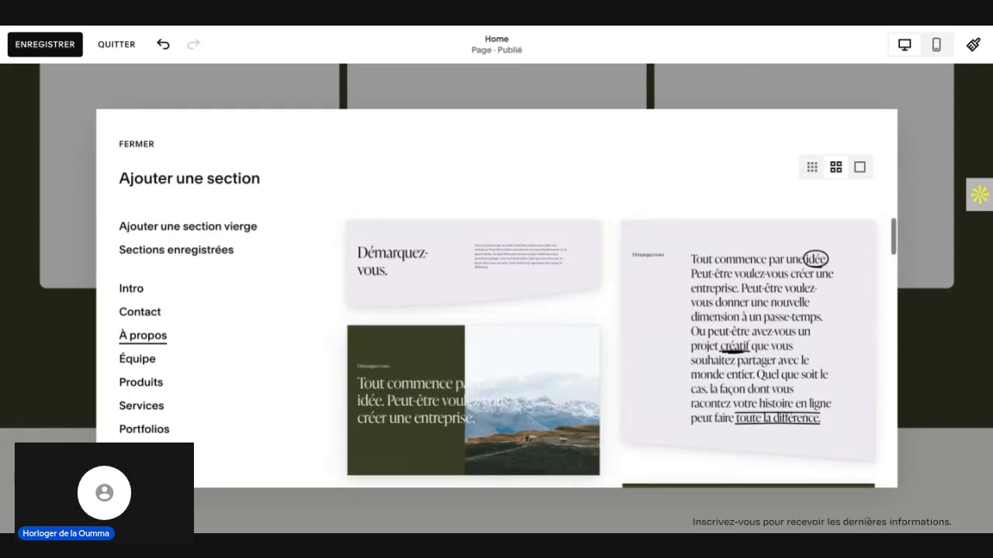
{"action": "scroll", "coordinate": [620, 352], "scroll_direction": "down", "scroll_amount": 4}
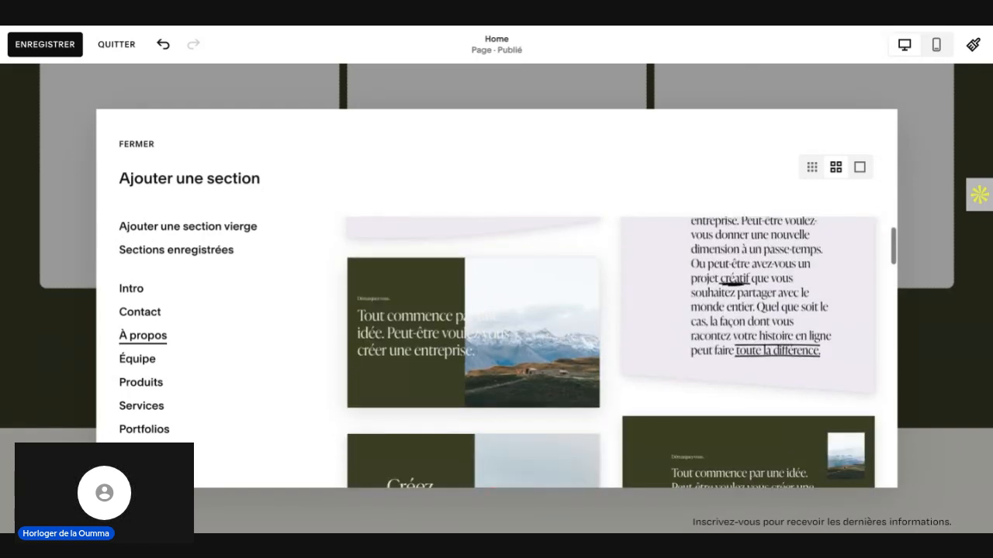
{"action": "scroll", "coordinate": [620, 352], "scroll_direction": "down", "scroll_amount": 1}
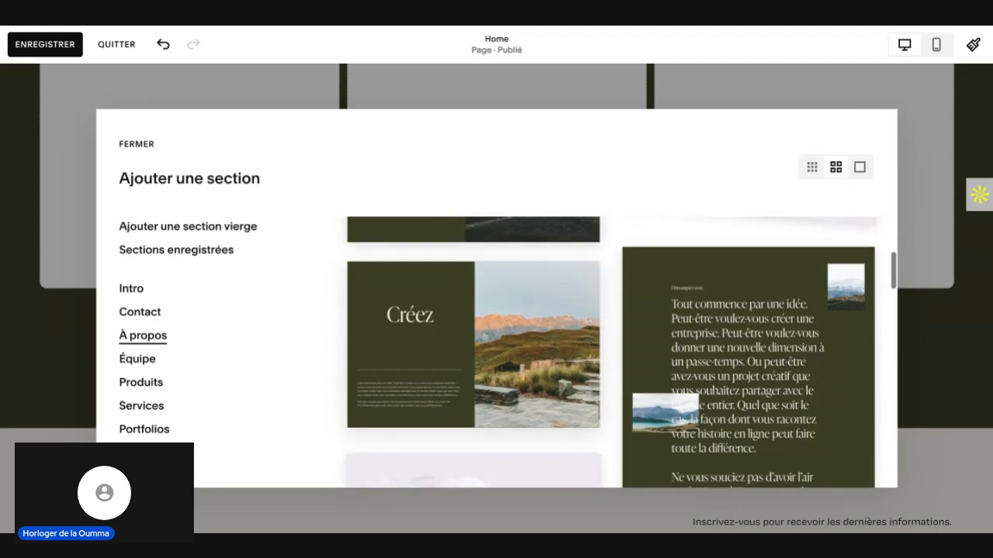
{"action": "left_click", "coordinate": [446, 361]}
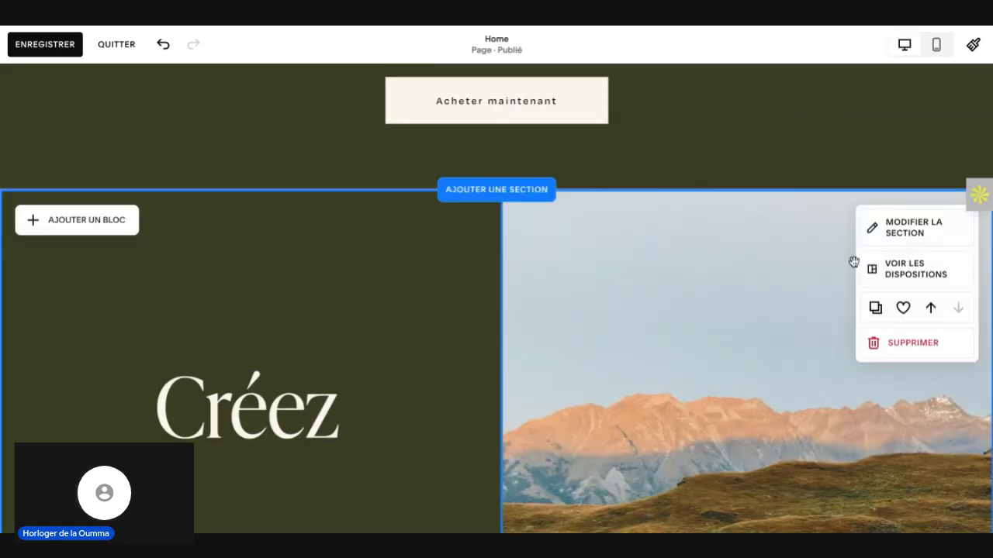
Step: Look through the design, background and colour-theme options of the "Créez" section
{"action": "left_click", "coordinate": [911, 237]}
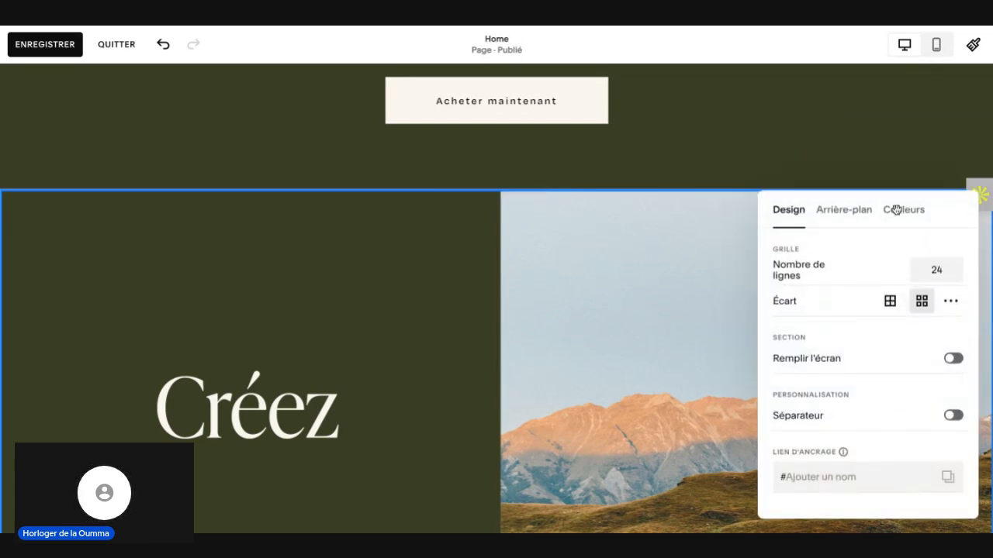
{"action": "left_click", "coordinate": [853, 211]}
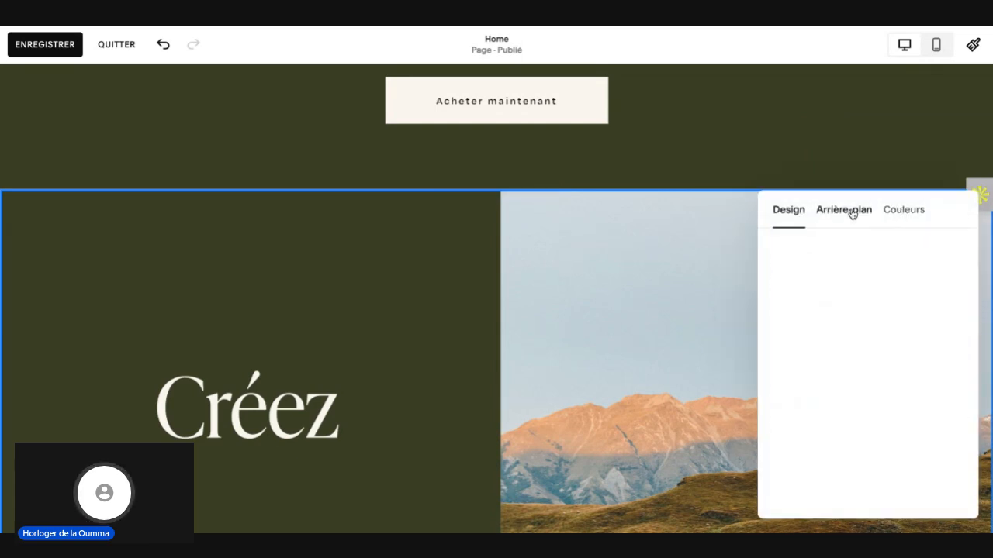
{"action": "left_click", "coordinate": [901, 210]}
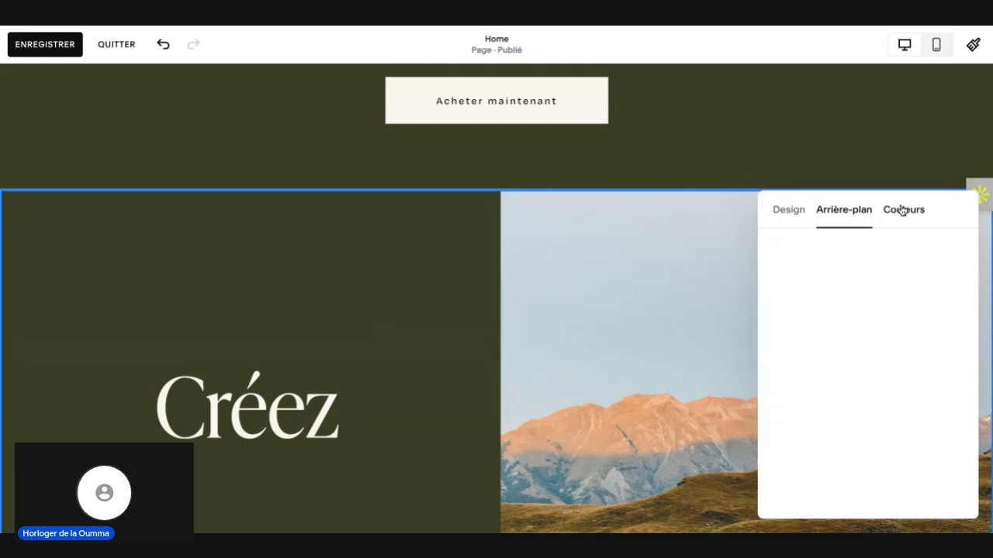
{"action": "scroll", "coordinate": [923, 436], "scroll_direction": "down", "scroll_amount": 3}
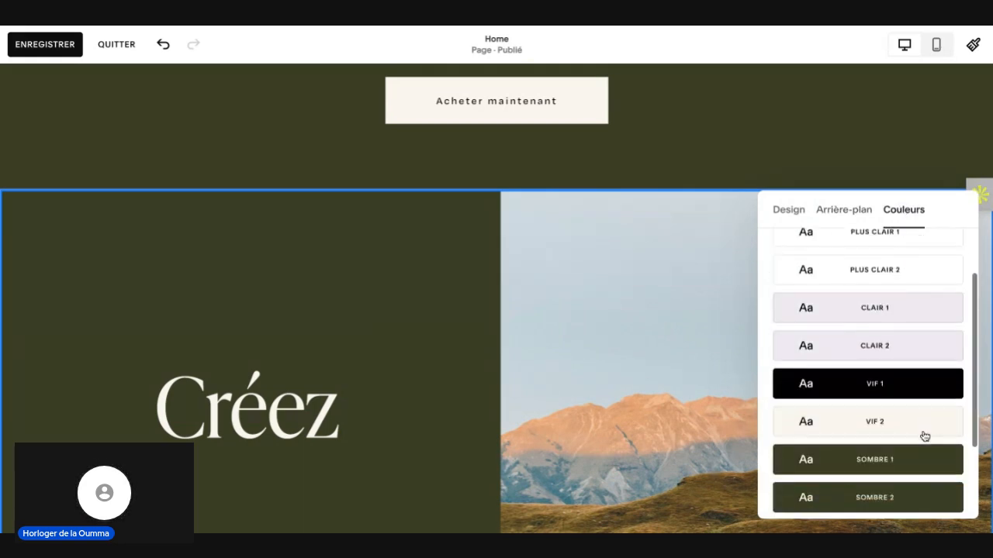
{"action": "left_click", "coordinate": [419, 288]}
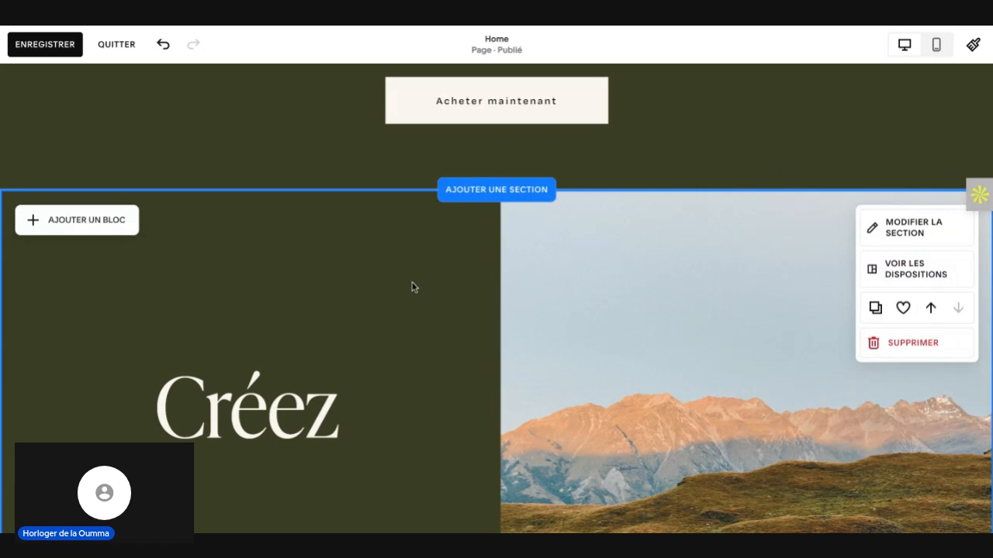
Step: Review the section colour themes in the site-wide colour styles and compare them with the best-seller section
{"action": "left_click", "coordinate": [944, 79]}
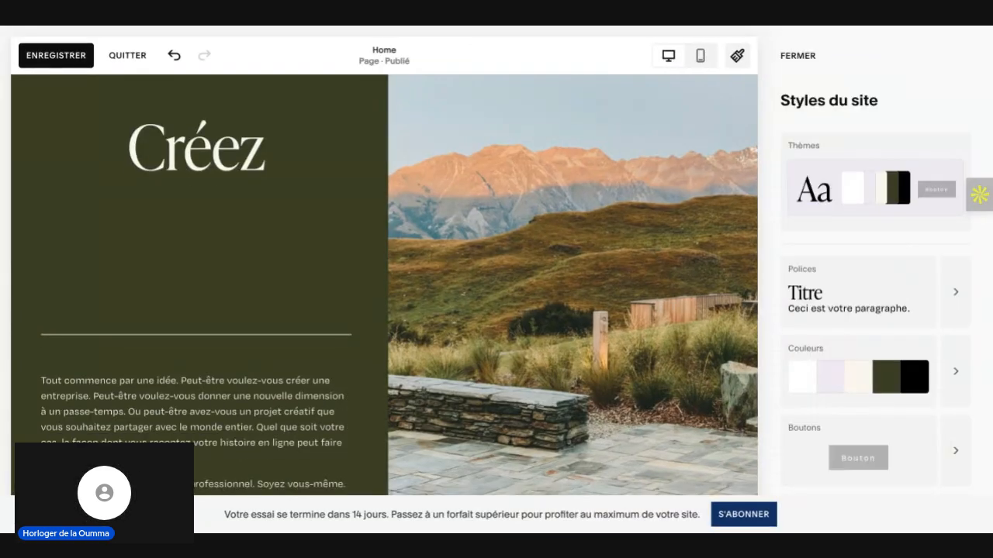
{"action": "left_click", "coordinate": [957, 370]}
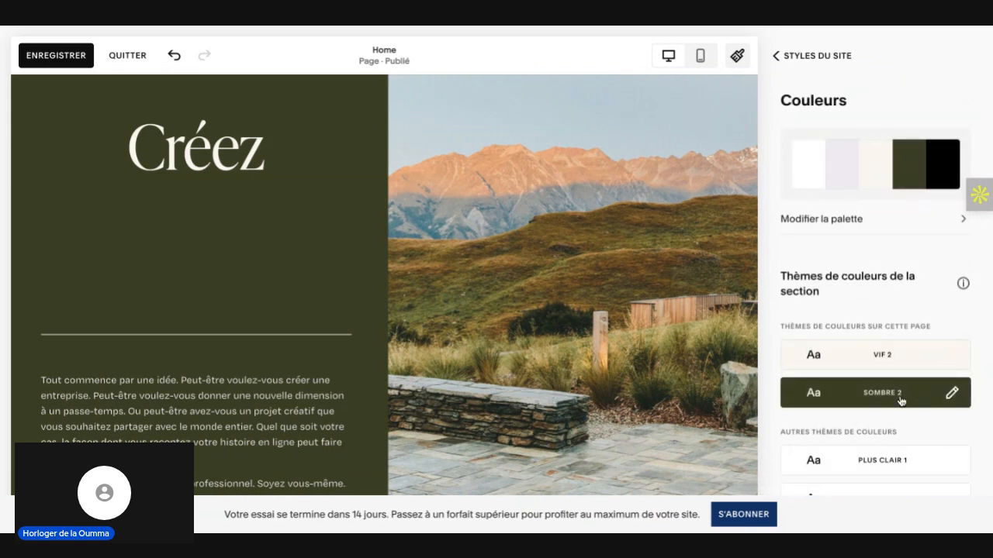
{"action": "scroll", "coordinate": [900, 402], "scroll_direction": "down", "scroll_amount": 4}
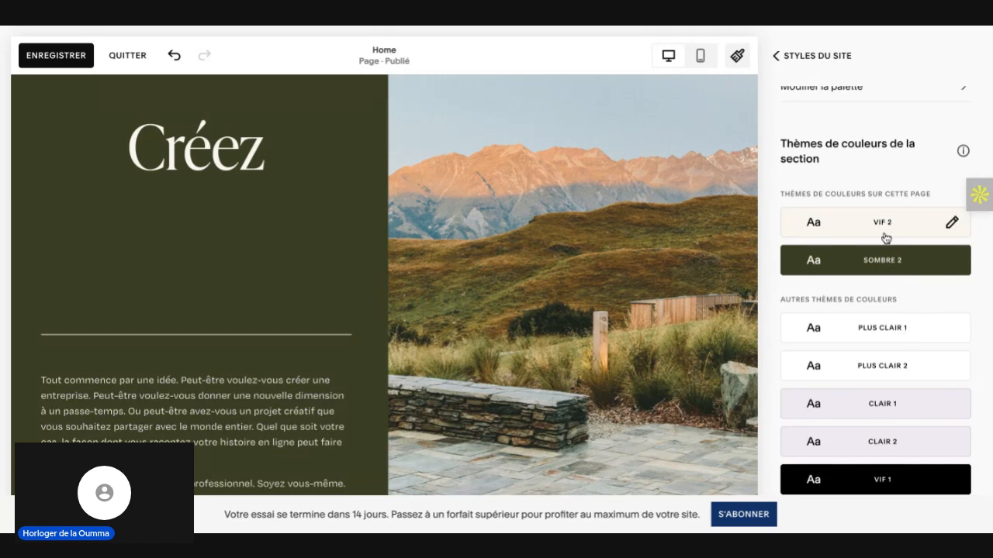
{"action": "scroll", "coordinate": [876, 330], "scroll_direction": "down", "scroll_amount": 2}
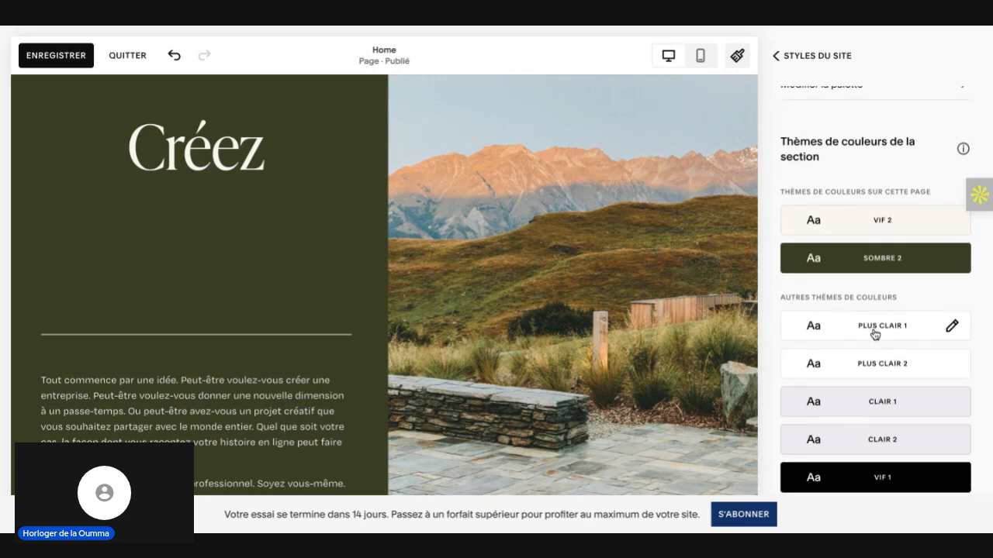
{"action": "scroll", "coordinate": [876, 329], "scroll_direction": "up", "scroll_amount": 1}
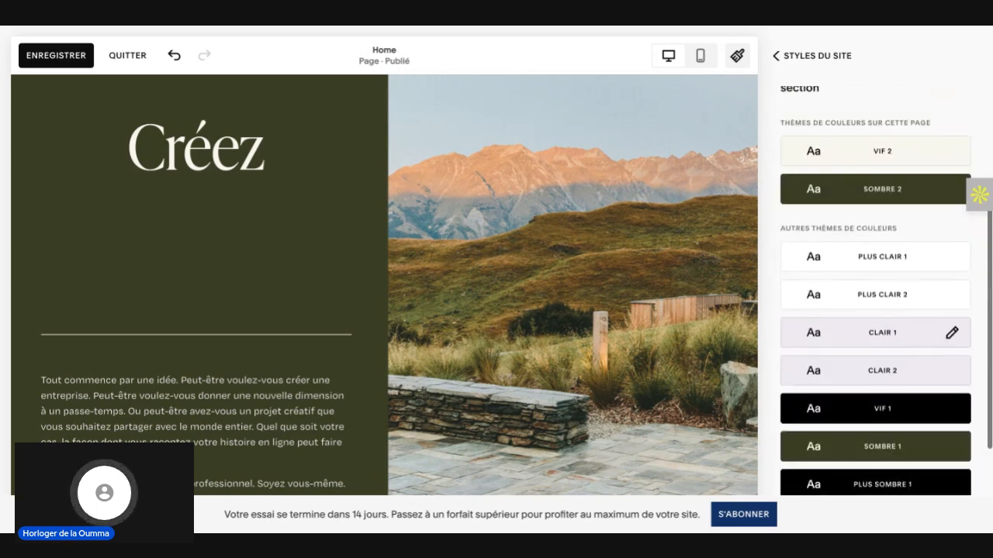
{"action": "scroll", "coordinate": [689, 272], "scroll_direction": "up", "scroll_amount": 10}
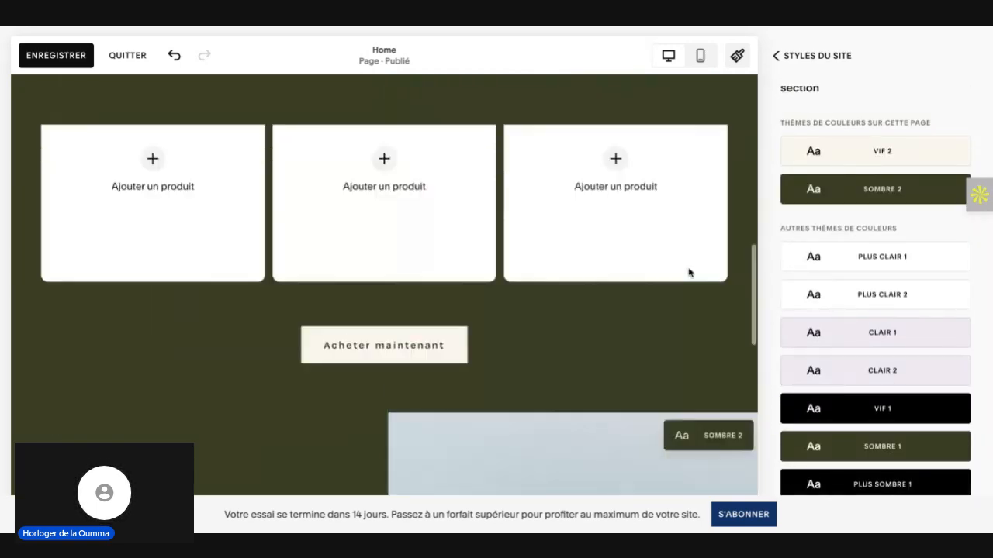
{"action": "scroll", "coordinate": [689, 272], "scroll_direction": "up", "scroll_amount": 2}
{"action": "scroll", "coordinate": [688, 272], "scroll_direction": "down", "scroll_amount": 6}
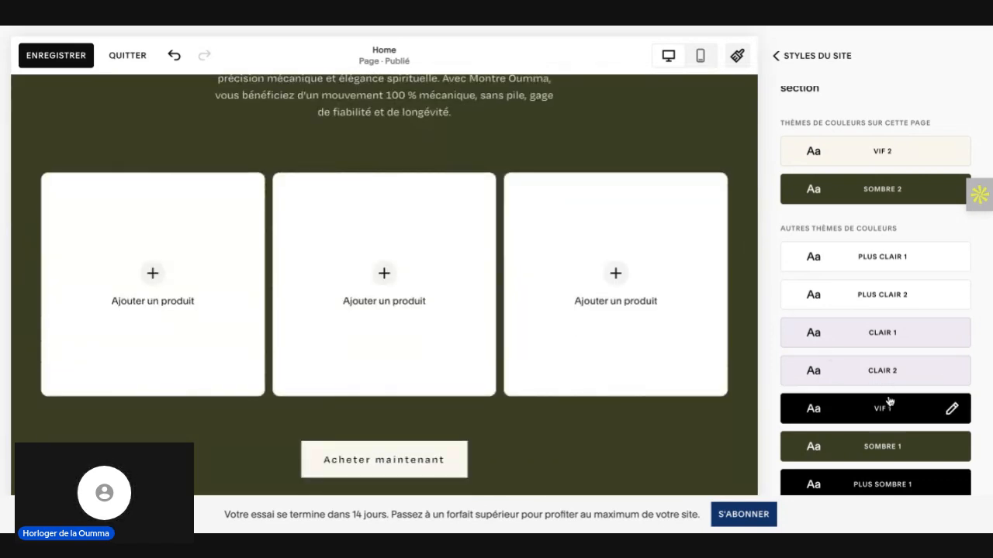
{"action": "scroll", "coordinate": [889, 409], "scroll_direction": "down", "scroll_amount": 1}
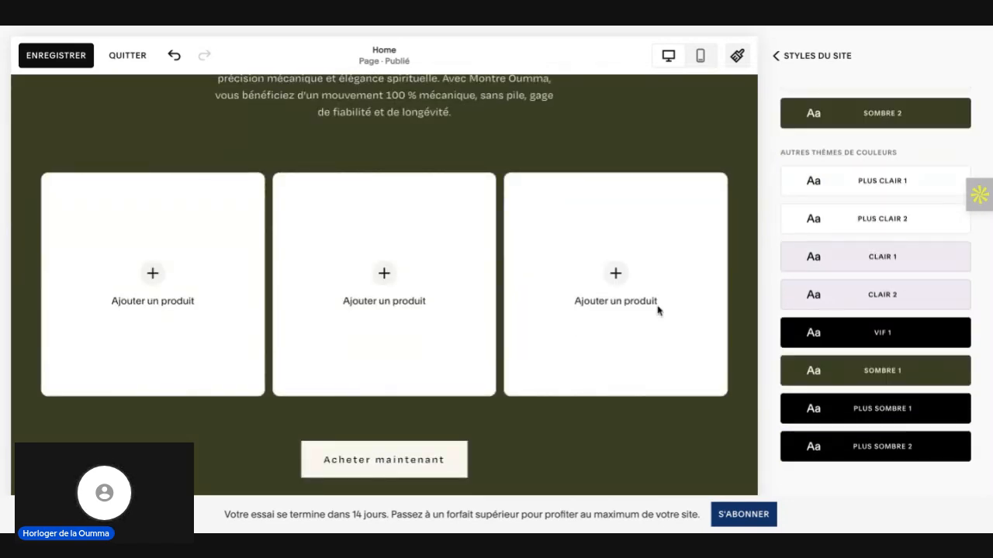
{"action": "scroll", "coordinate": [657, 311], "scroll_direction": "down", "scroll_amount": 1}
{"action": "scroll", "coordinate": [667, 337], "scroll_direction": "up", "scroll_amount": 3}
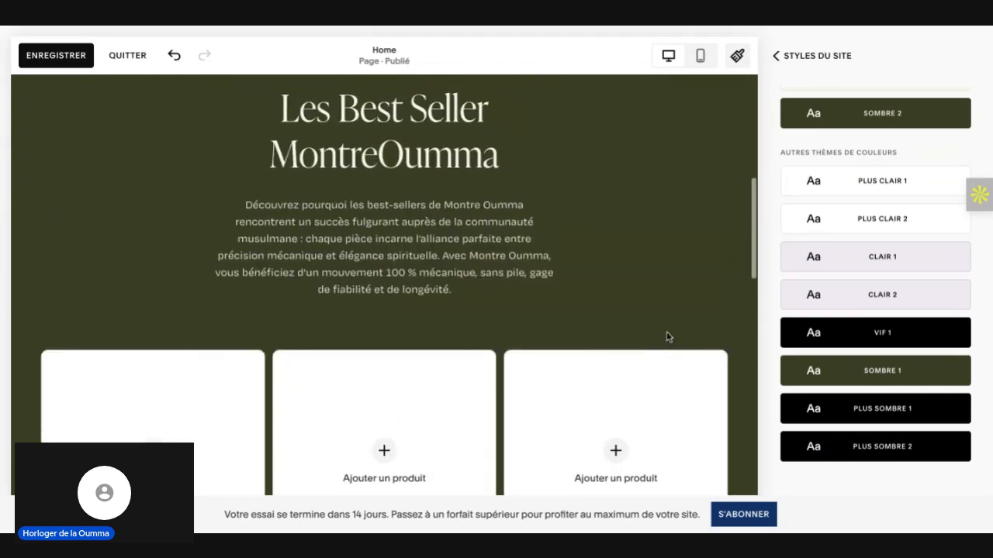
Step: Inspect the Vif 1 colour theme's settings and the palette choices for its section background
{"action": "left_click", "coordinate": [860, 336]}
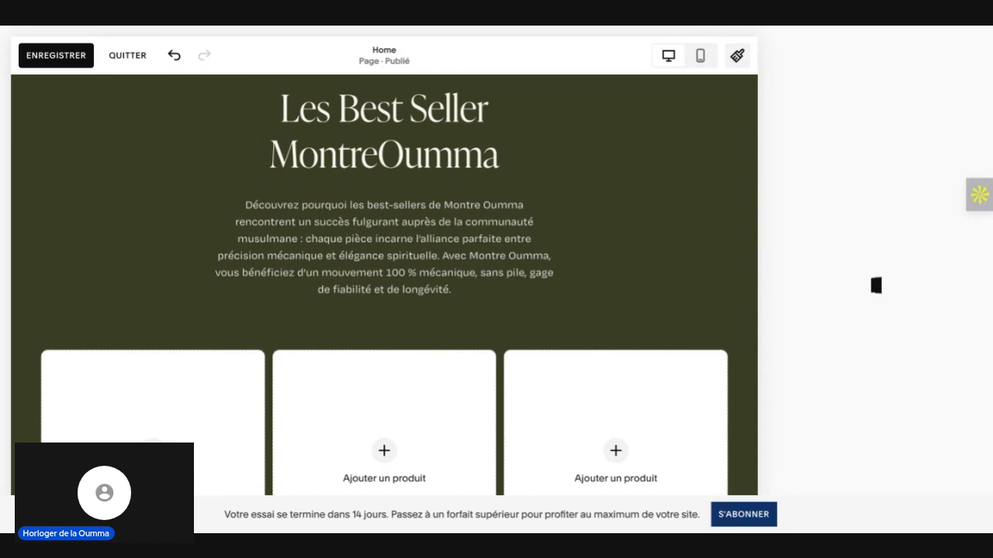
{"action": "scroll", "coordinate": [384, 284], "scroll_direction": "up", "scroll_amount": 6}
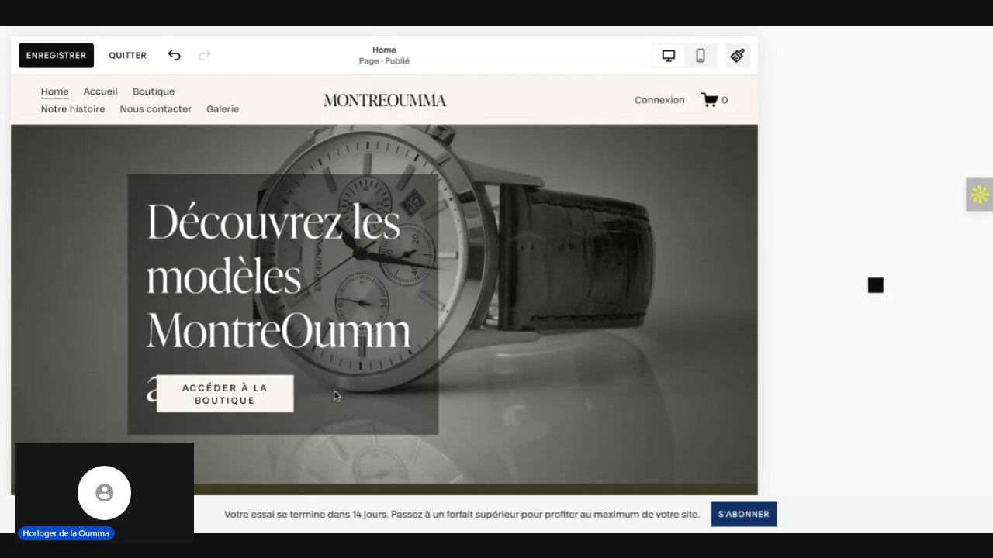
{"action": "scroll", "coordinate": [569, 382], "scroll_direction": "down", "scroll_amount": 1}
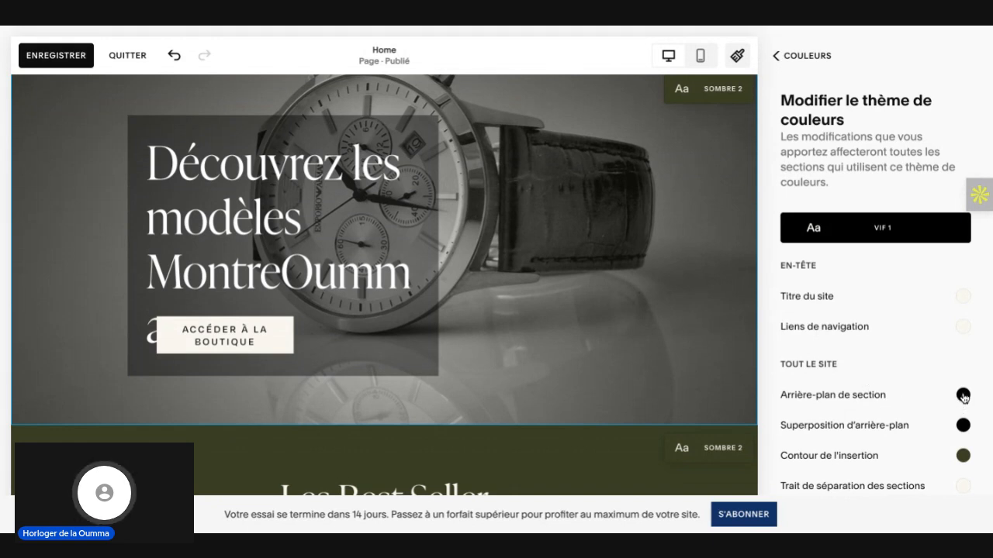
{"action": "scroll", "coordinate": [961, 398], "scroll_direction": "down", "scroll_amount": 1}
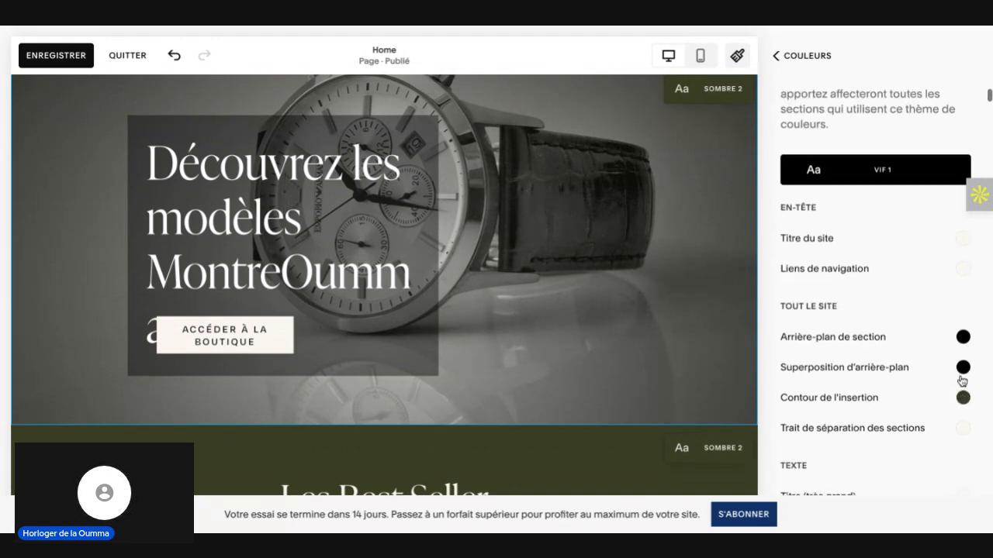
{"action": "scroll", "coordinate": [963, 374], "scroll_direction": "down", "scroll_amount": 3}
{"action": "scroll", "coordinate": [964, 375], "scroll_direction": "down", "scroll_amount": 3}
{"action": "scroll", "coordinate": [964, 377], "scroll_direction": "up", "scroll_amount": 6}
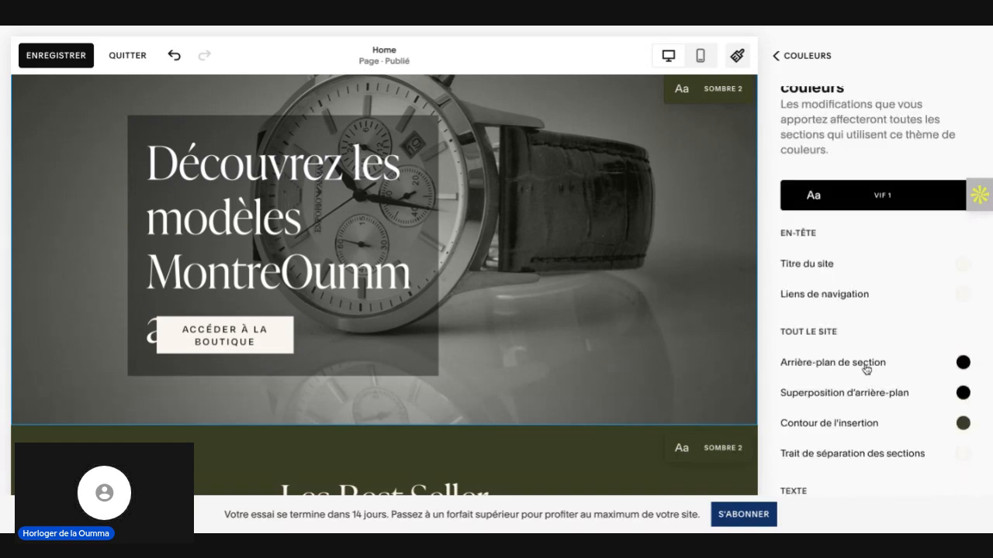
{"action": "left_click", "coordinate": [963, 364]}
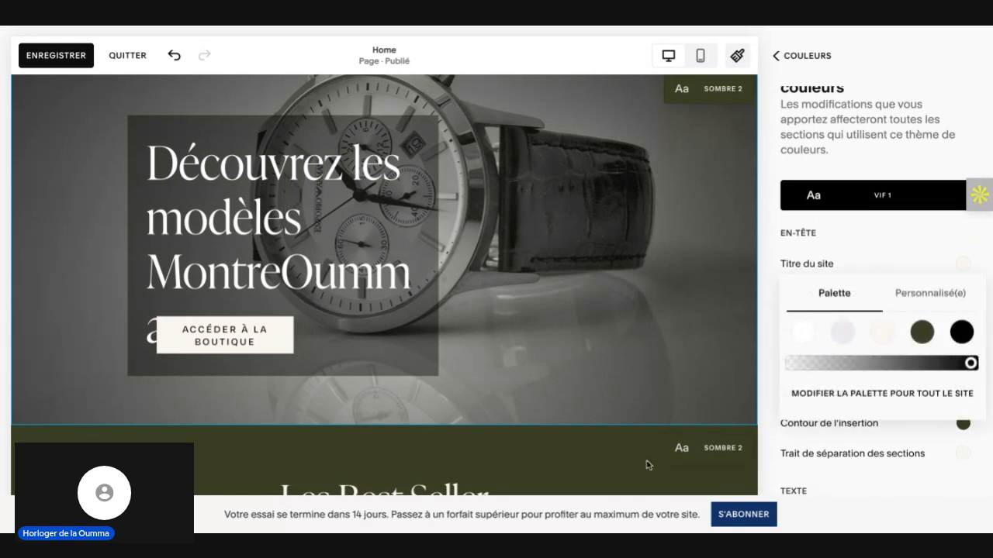
{"action": "left_click", "coordinate": [777, 59]}
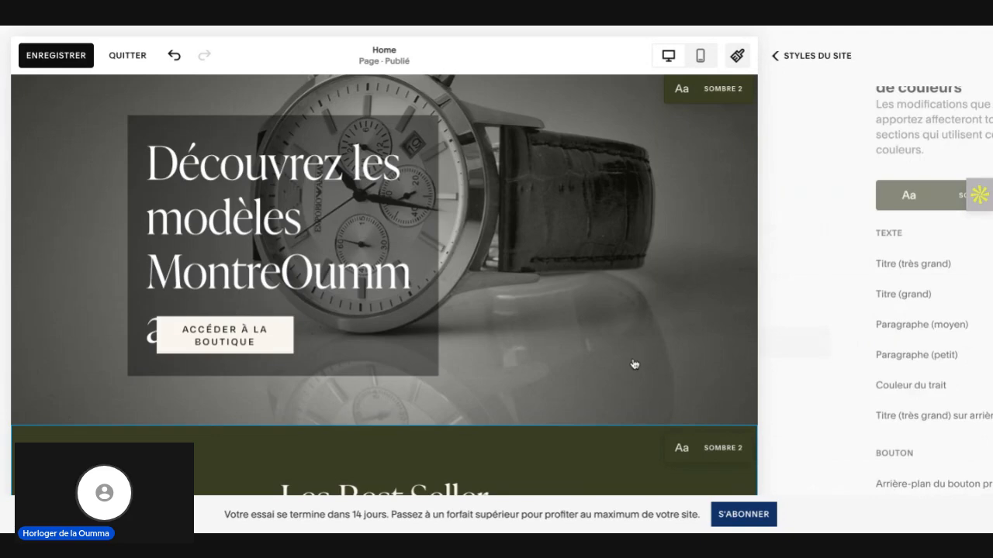
Step: Check the page from the hero banner to the "Créez" section and close the site styles
{"action": "scroll", "coordinate": [634, 365], "scroll_direction": "down", "scroll_amount": 4}
{"action": "scroll", "coordinate": [578, 465], "scroll_direction": "down", "scroll_amount": 4}
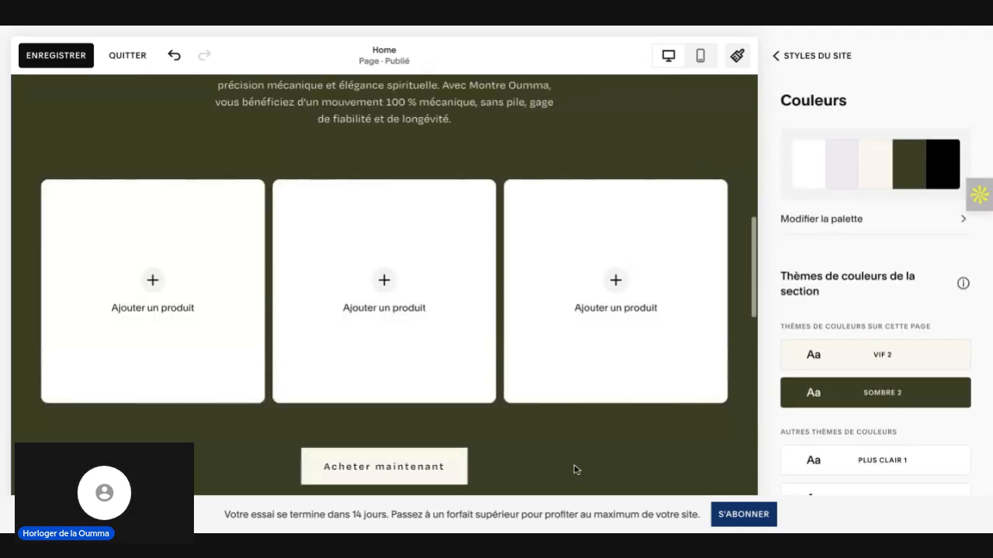
{"action": "scroll", "coordinate": [574, 468], "scroll_direction": "down", "scroll_amount": 4}
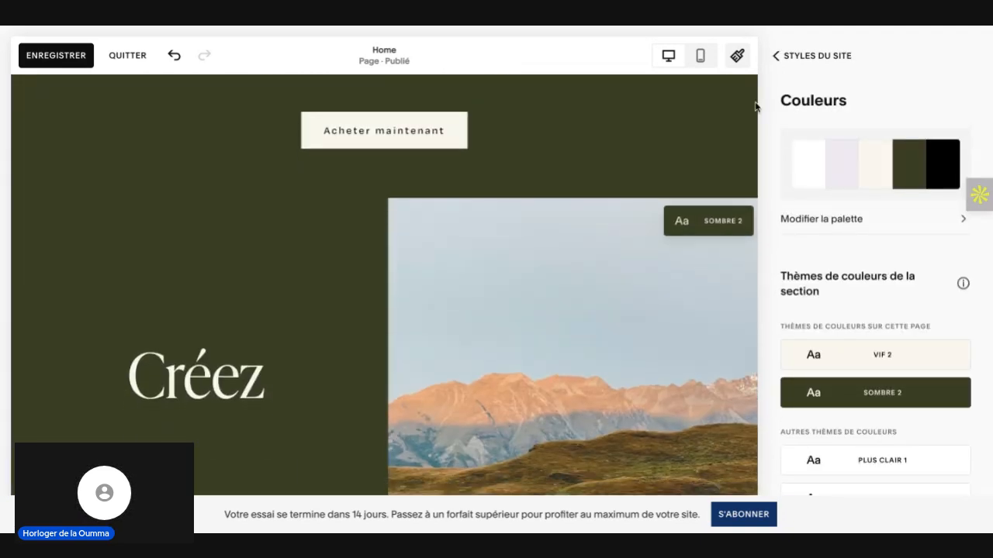
{"action": "left_click", "coordinate": [774, 57]}
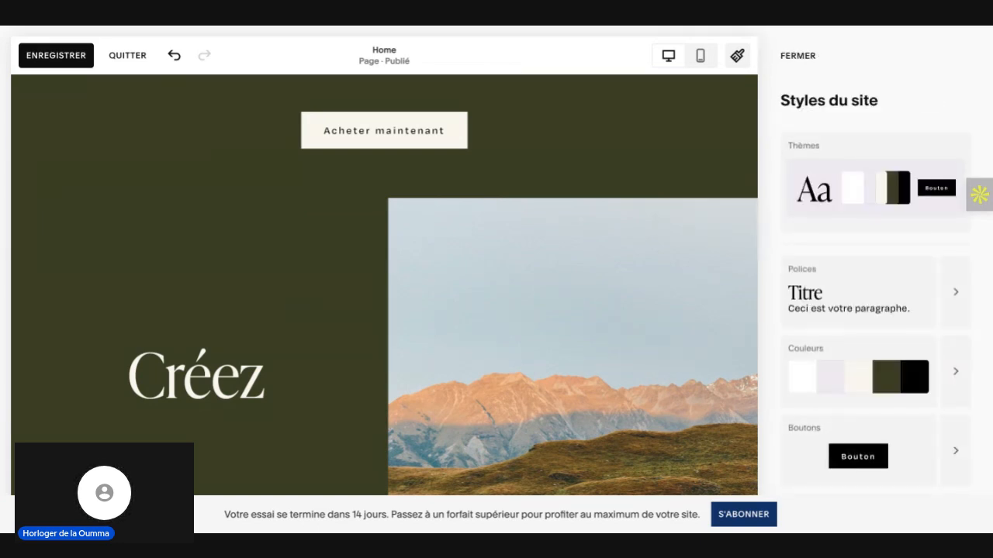
{"action": "left_click", "coordinate": [799, 57]}
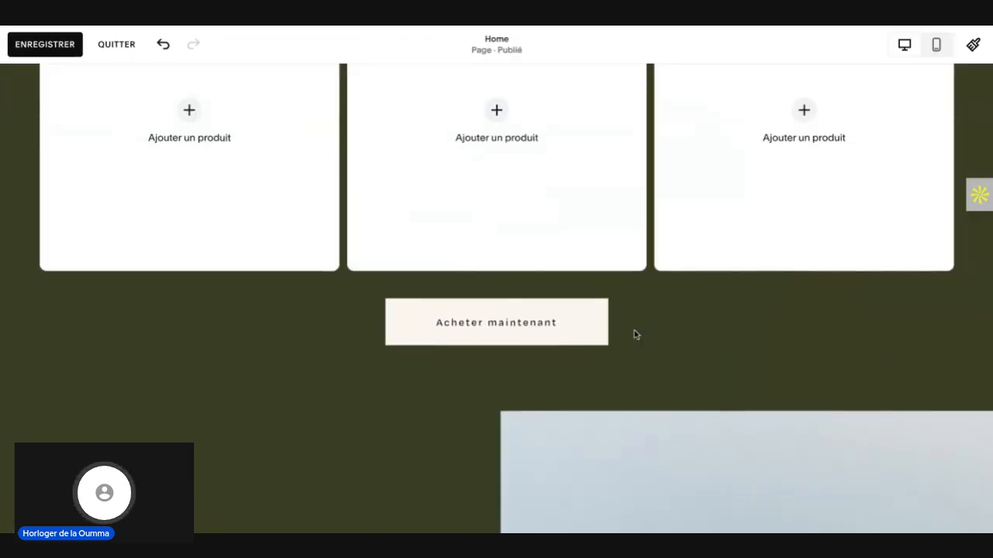
Step: Try the Vif 1 colour theme on the "Créez" section and replace it with Vif 2
{"action": "scroll", "coordinate": [635, 335], "scroll_direction": "down", "scroll_amount": 2}
{"action": "scroll", "coordinate": [416, 307], "scroll_direction": "up", "scroll_amount": 3}
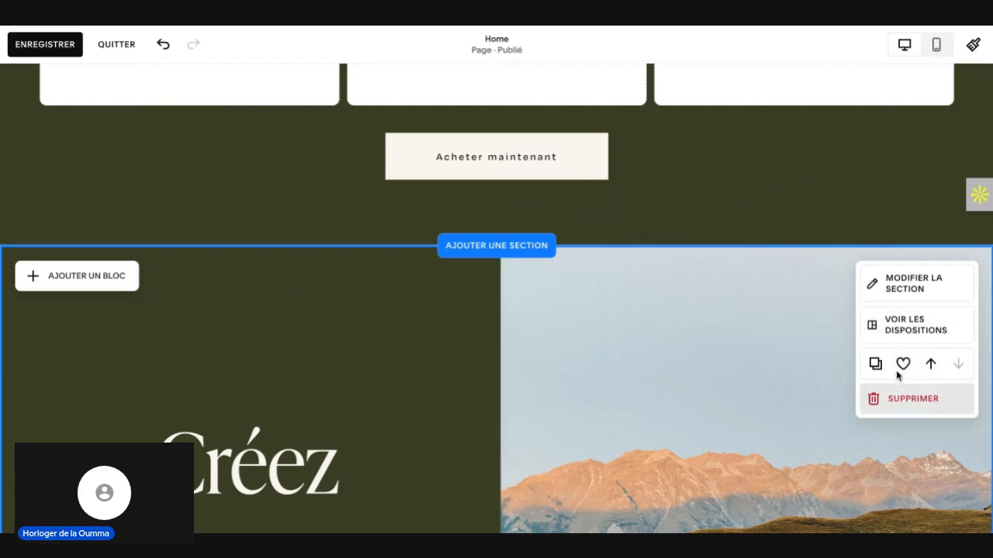
{"action": "left_click", "coordinate": [907, 291]}
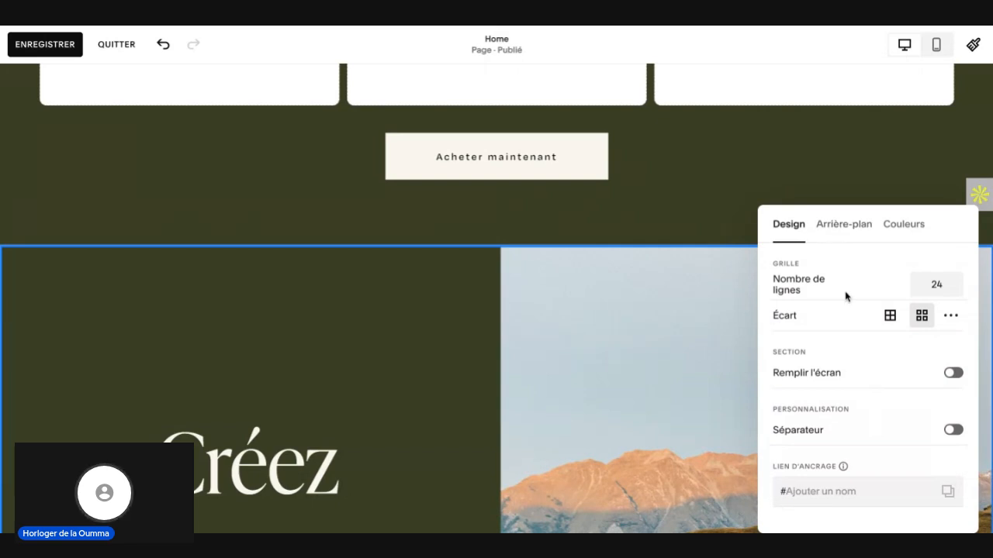
{"action": "scroll", "coordinate": [845, 296], "scroll_direction": "down", "scroll_amount": 1}
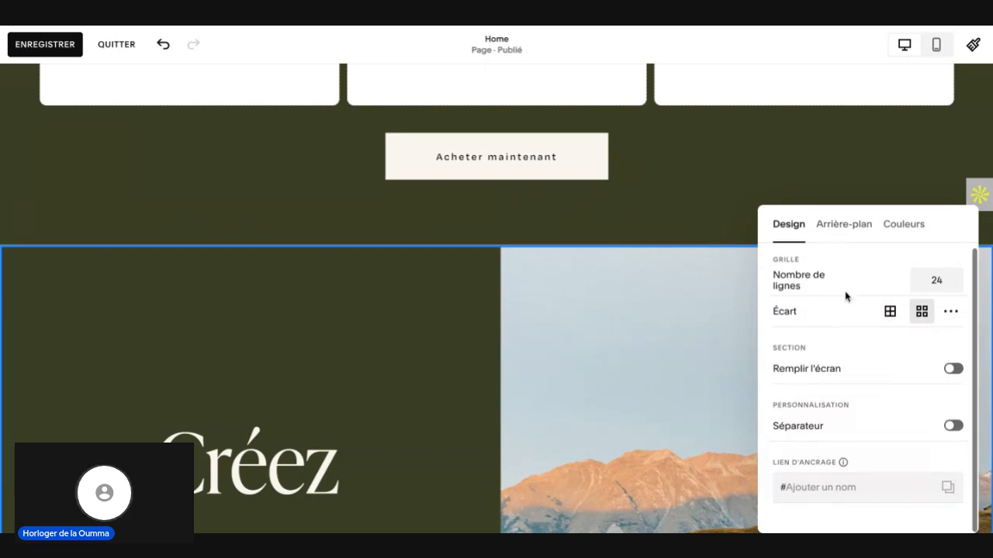
{"action": "left_click", "coordinate": [910, 226]}
{"action": "scroll", "coordinate": [923, 361], "scroll_direction": "down", "scroll_amount": 3}
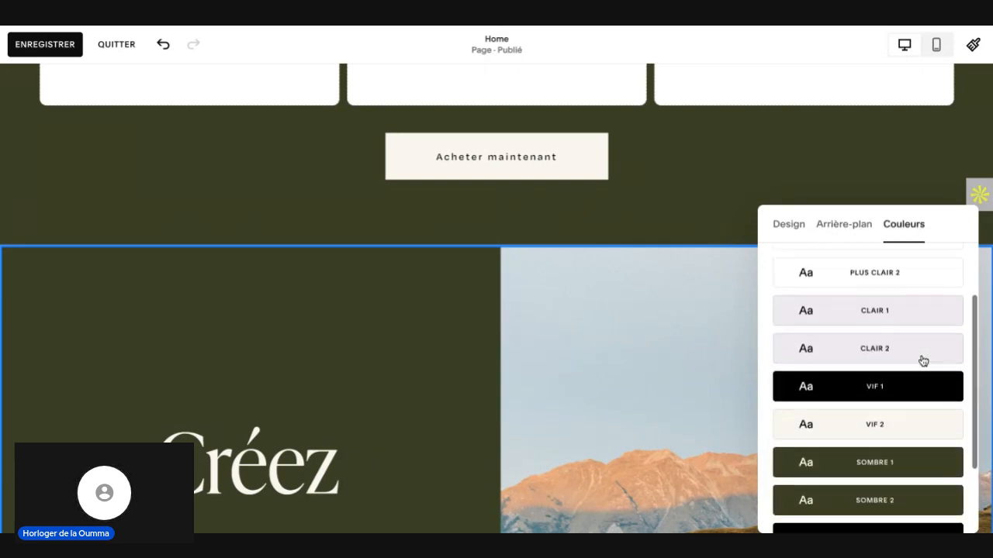
{"action": "scroll", "coordinate": [910, 359], "scroll_direction": "up", "scroll_amount": 1}
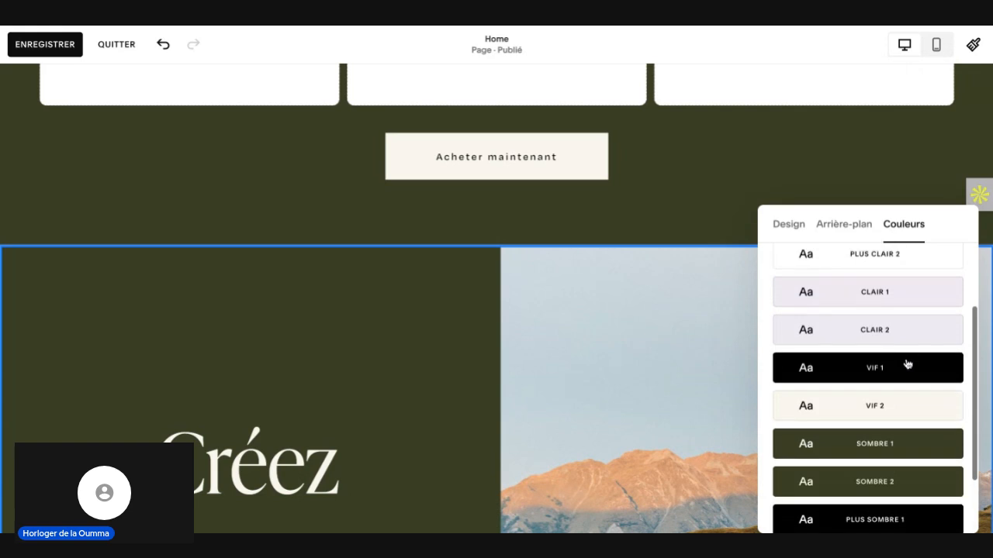
{"action": "left_click", "coordinate": [903, 368]}
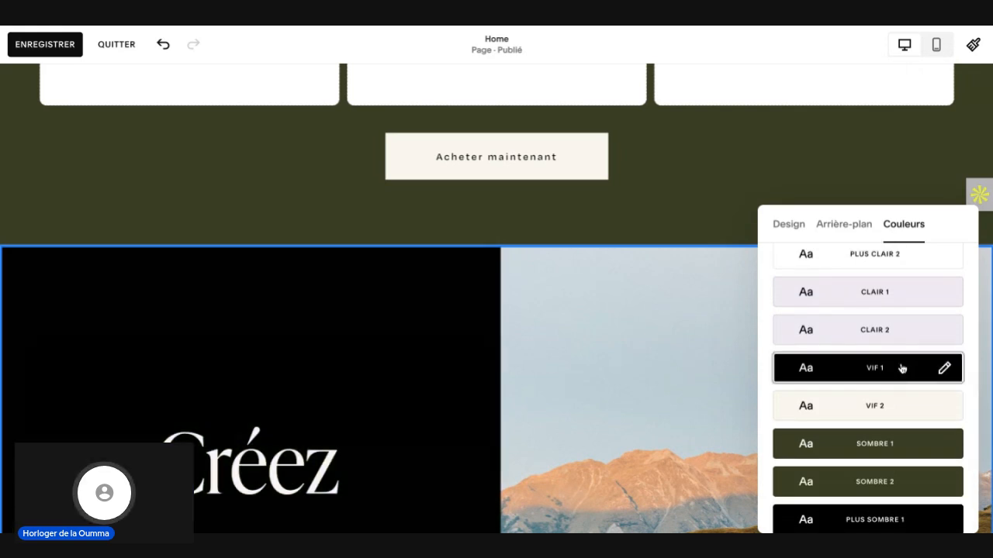
{"action": "scroll", "coordinate": [358, 354], "scroll_direction": "down", "scroll_amount": 3}
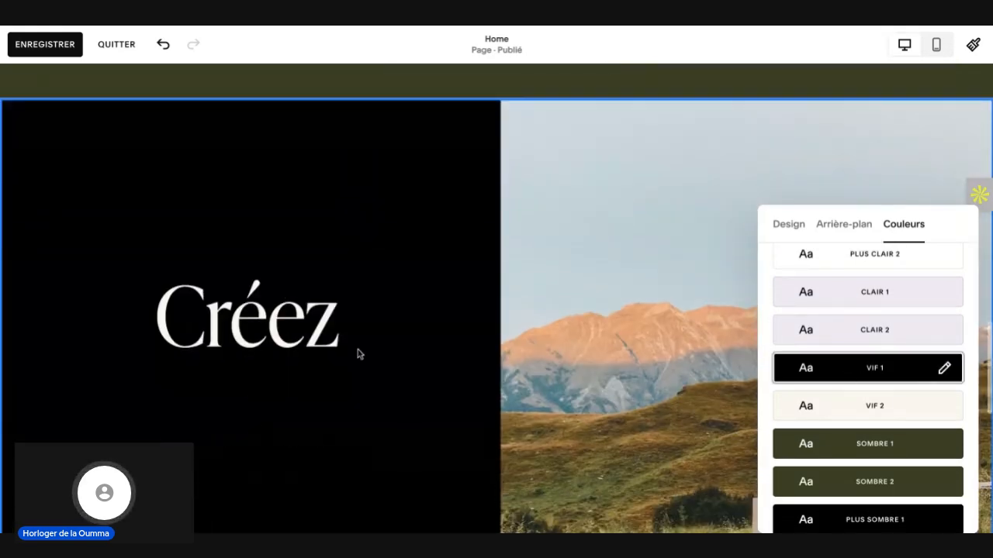
{"action": "scroll", "coordinate": [357, 353], "scroll_direction": "up", "scroll_amount": 3}
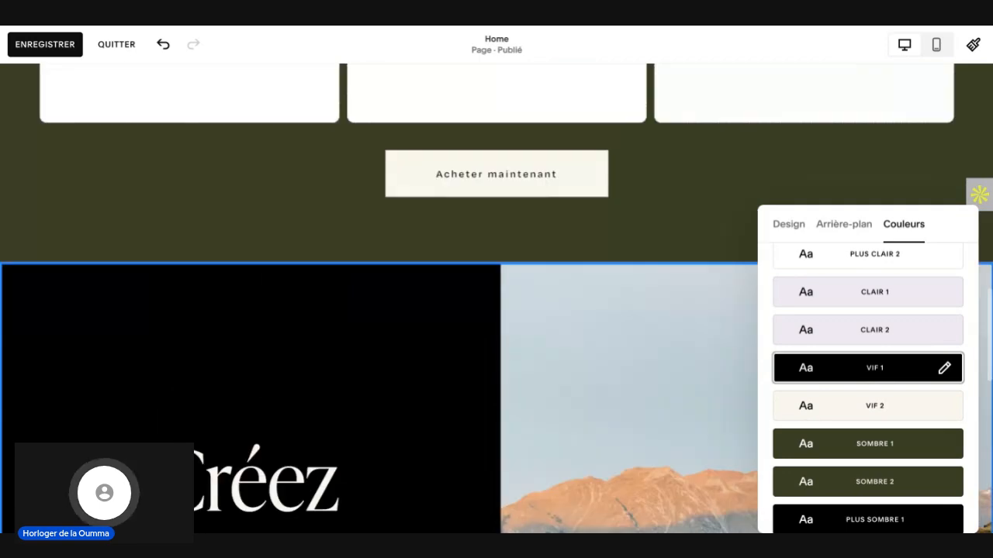
{"action": "left_click", "coordinate": [837, 413]}
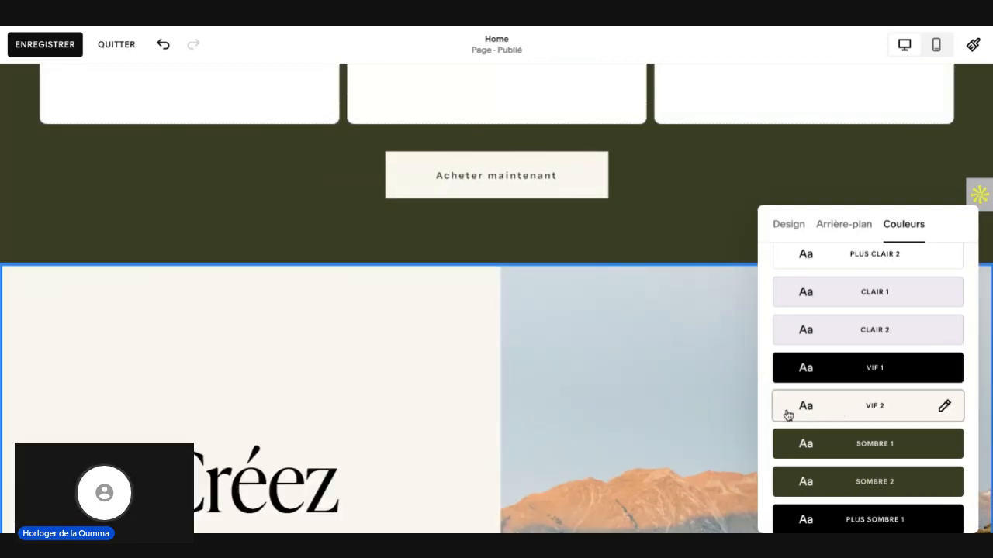
{"action": "scroll", "coordinate": [380, 406], "scroll_direction": "down", "scroll_amount": 5}
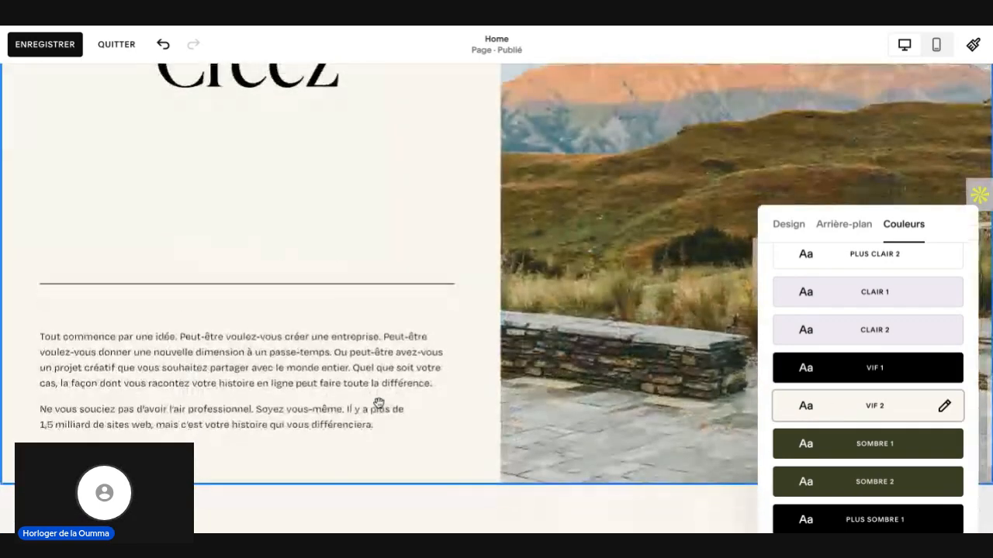
Step: Close the section's colour settings and review the page from the hero banner through the best-seller section to the "Créez" section
{"action": "scroll", "coordinate": [378, 403], "scroll_direction": "up", "scroll_amount": 5}
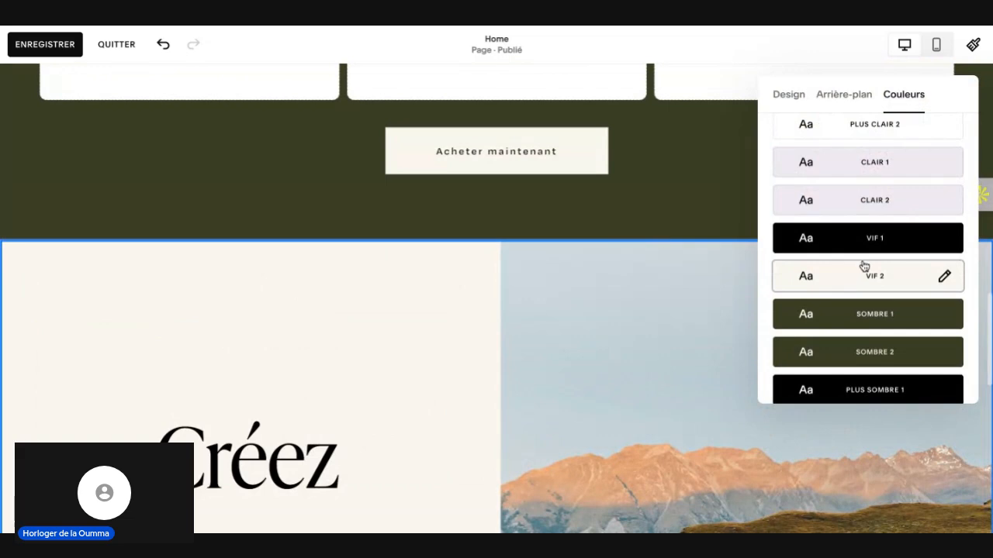
{"action": "scroll", "coordinate": [822, 279], "scroll_direction": "down", "scroll_amount": 2}
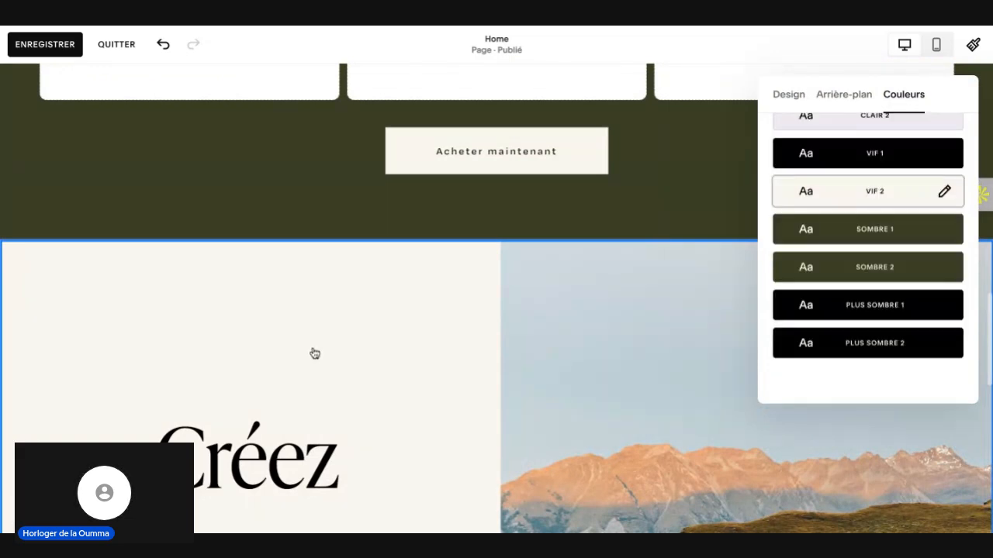
{"action": "left_click", "coordinate": [314, 353]}
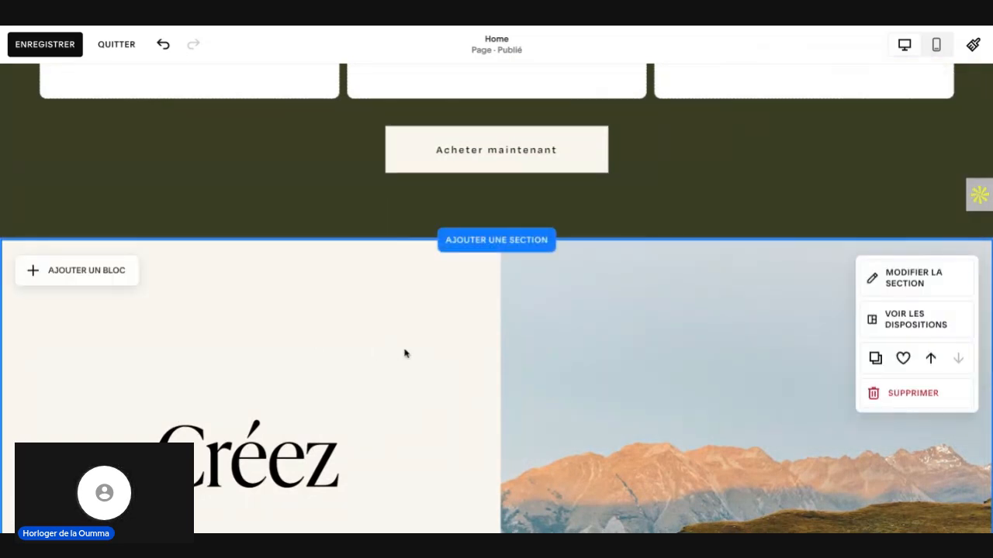
{"action": "scroll", "coordinate": [399, 354], "scroll_direction": "down", "scroll_amount": 1}
{"action": "scroll", "coordinate": [404, 353], "scroll_direction": "down", "scroll_amount": 2}
{"action": "scroll", "coordinate": [404, 354], "scroll_direction": "up", "scroll_amount": 10}
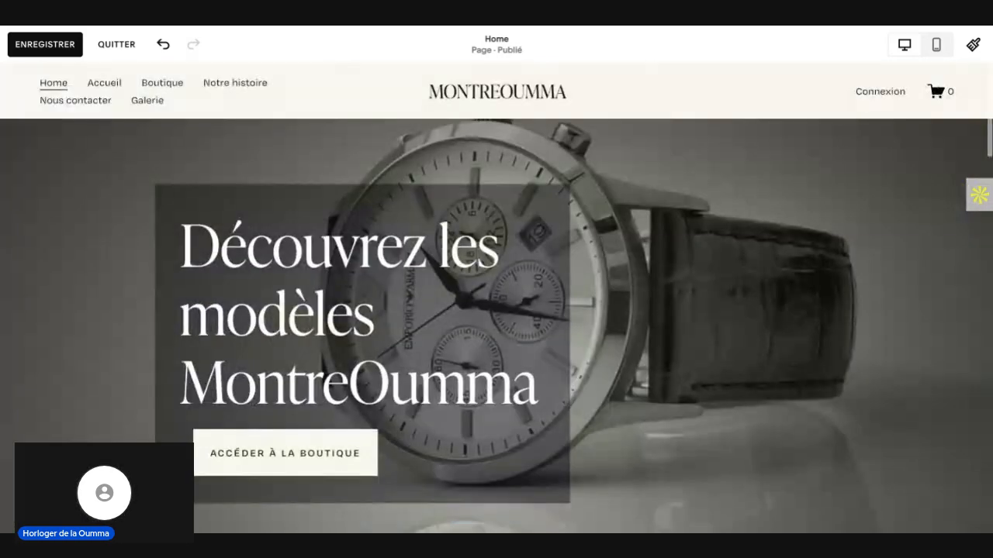
{"action": "scroll", "coordinate": [404, 353], "scroll_direction": "down", "scroll_amount": 5}
{"action": "scroll", "coordinate": [496, 297], "scroll_direction": "down", "scroll_amount": 6}
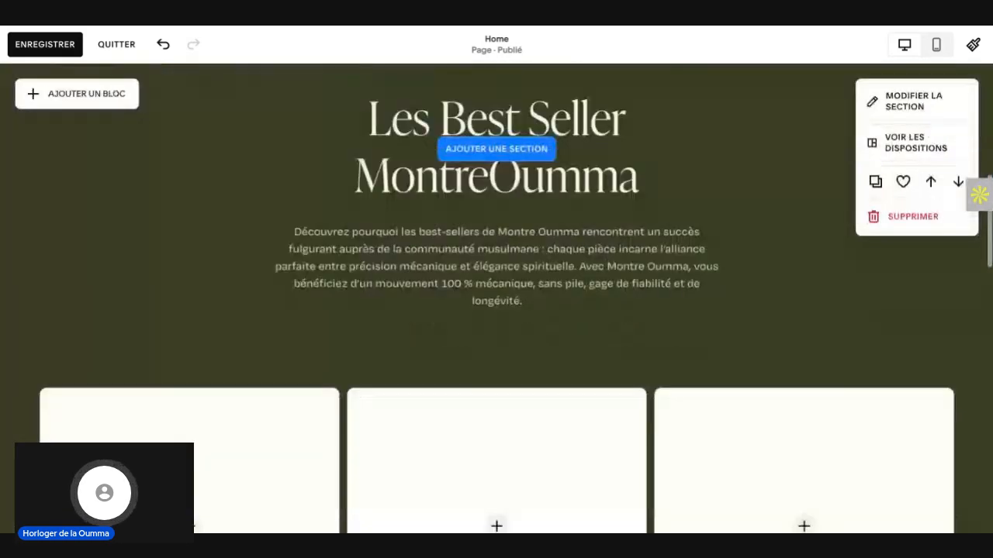
{"action": "scroll", "coordinate": [262, 141], "scroll_direction": "down", "scroll_amount": 3}
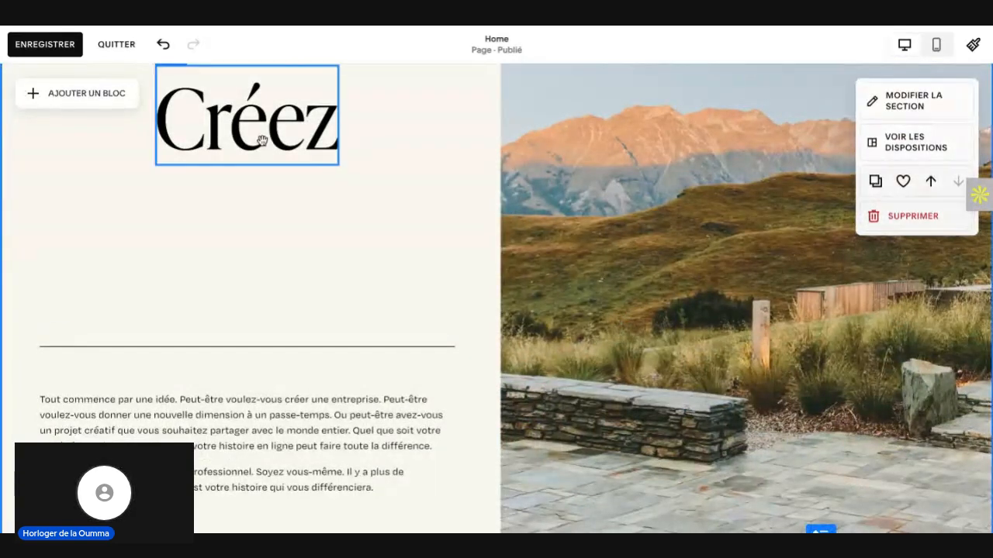
Step: Start replacing the "Créez" heading with "Pré" and set its text style to Titre 2
{"action": "scroll", "coordinate": [262, 148], "scroll_direction": "up", "scroll_amount": 1}
{"action": "double_click", "coordinate": [262, 175]}
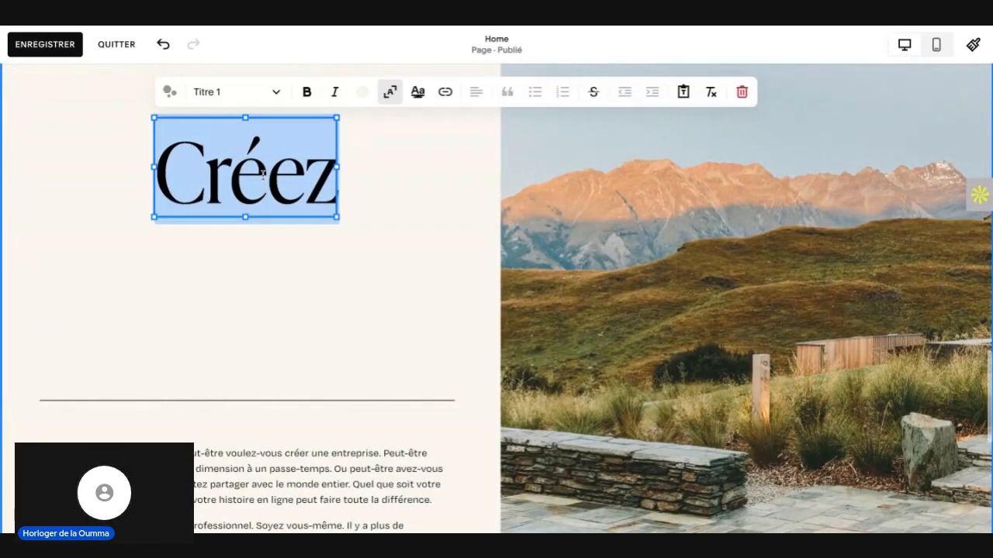
{"action": "type", "text": "P"}
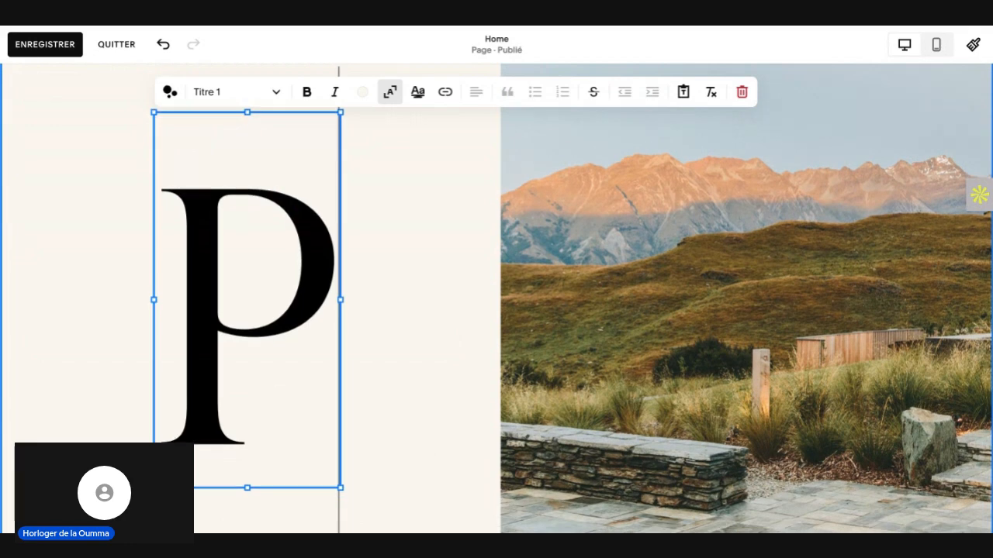
{"action": "type", "text": "ré"}
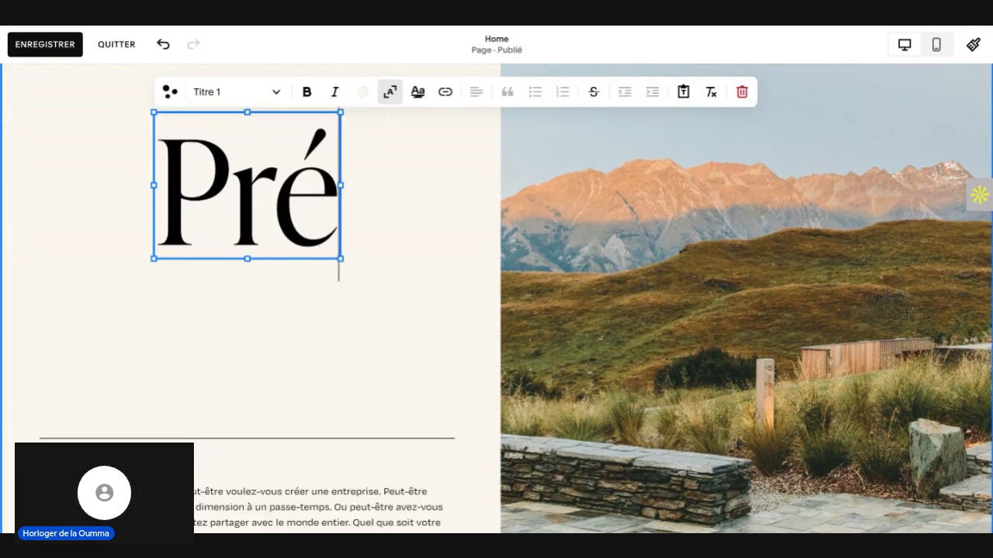
{"action": "left_click", "coordinate": [276, 92]}
{"action": "left_click", "coordinate": [236, 160]}
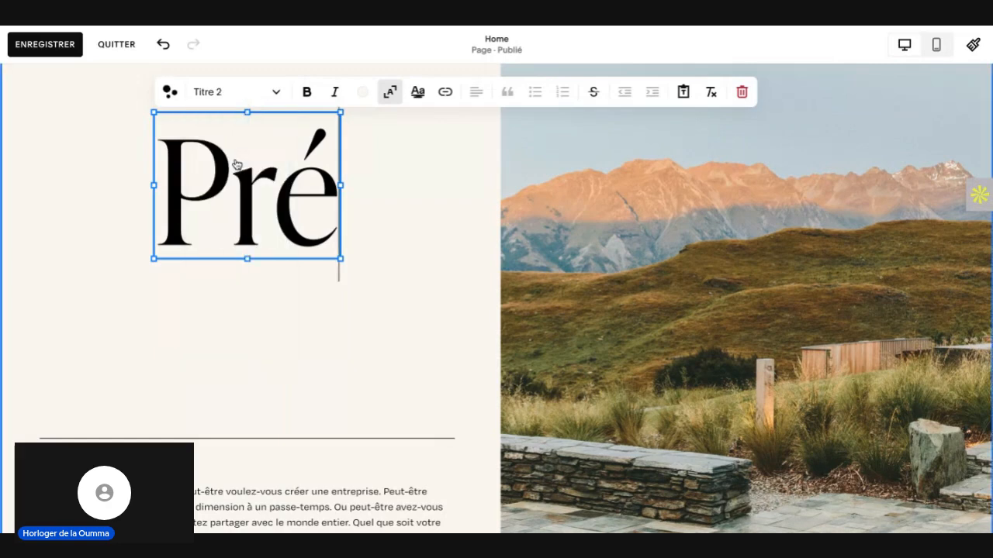
Step: Rewrite the whole heading as "Présentation MontreOumma" and finish editing the text
{"action": "triple_click", "coordinate": [309, 181]}
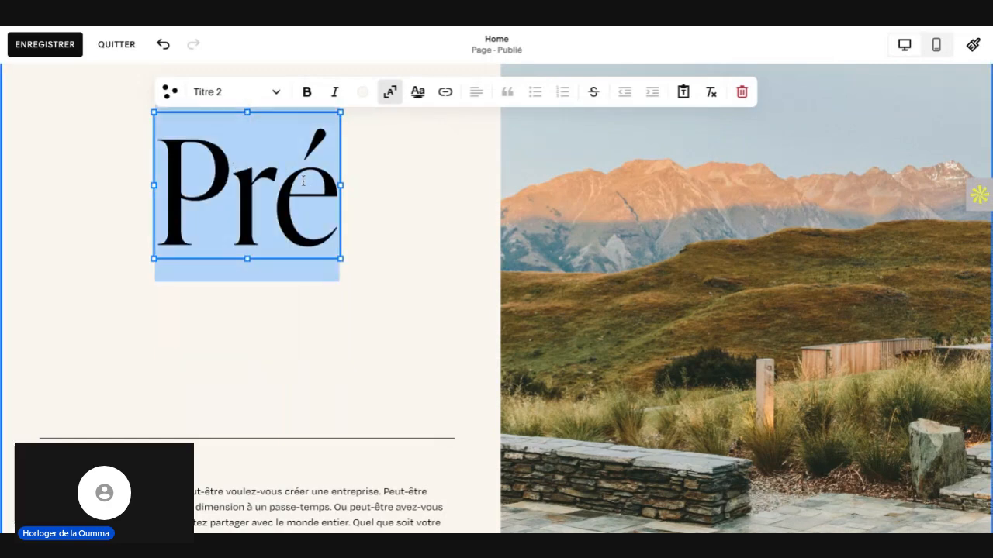
{"action": "type", "text": "p"}
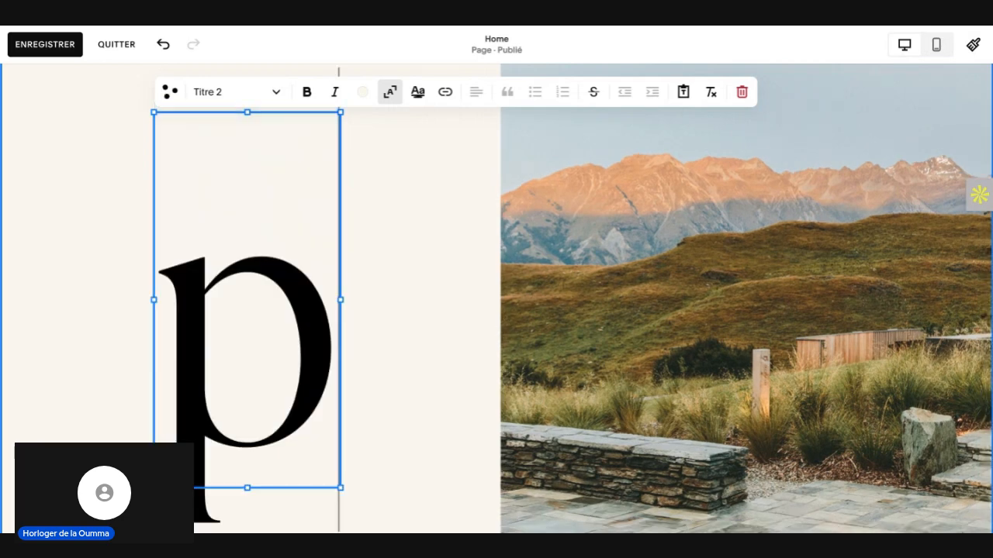
{"action": "key", "text": "BackSpace"}
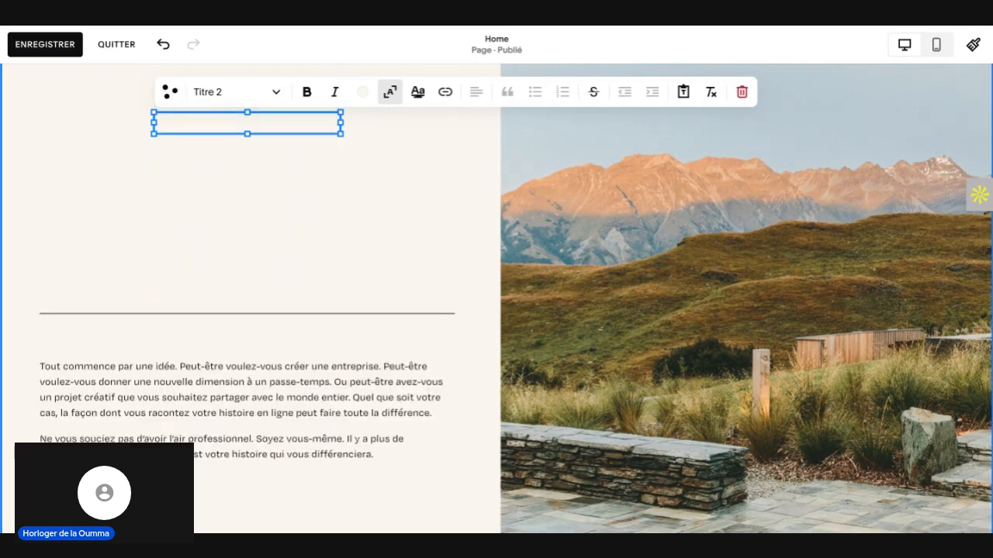
{"action": "type", "text": "Pr"}
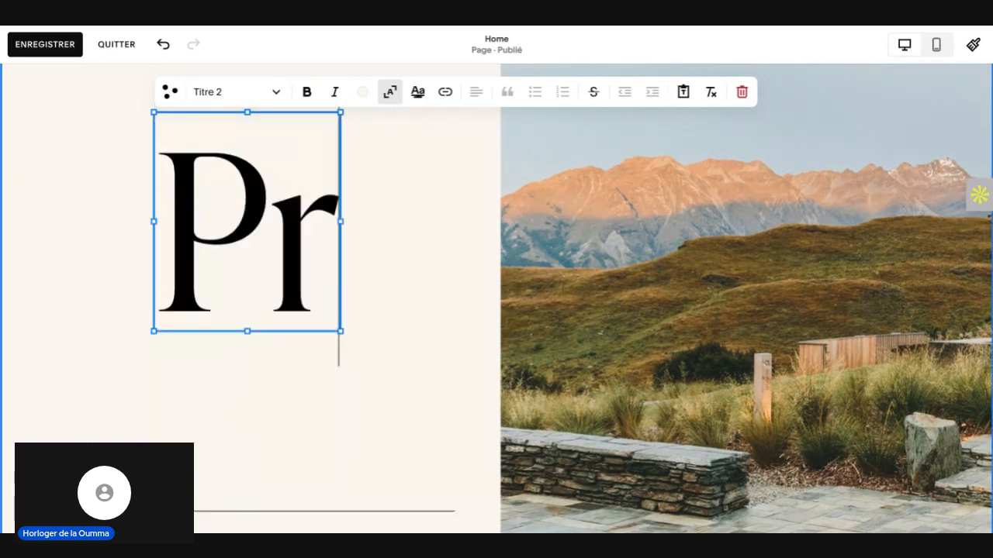
{"action": "type", "text": "ésent"}
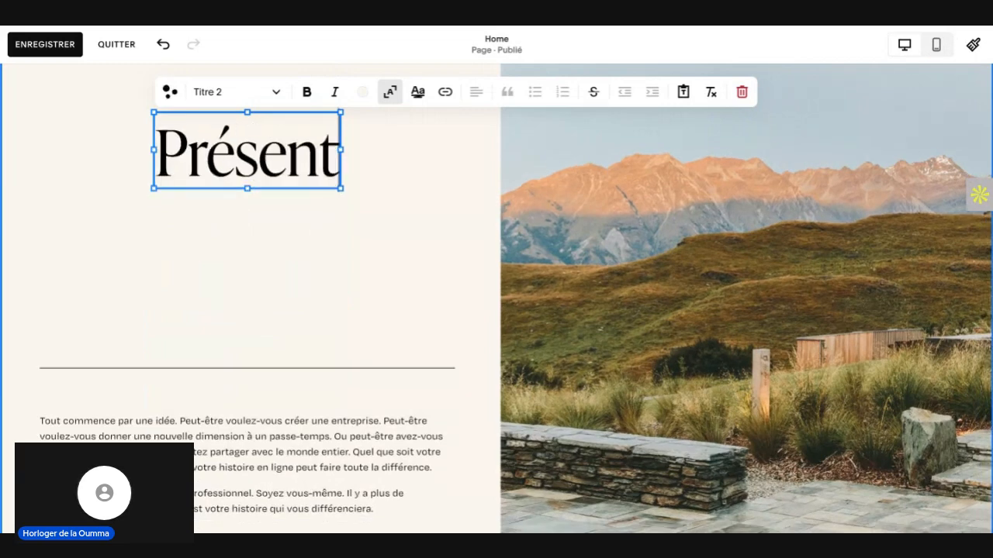
{"action": "type", "text": "ation"}
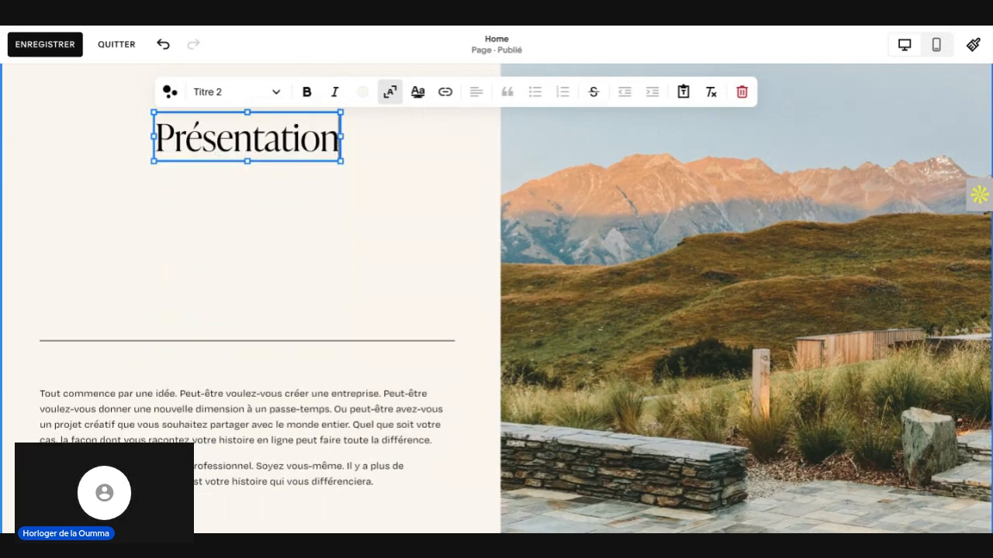
{"action": "type", "text": " M"}
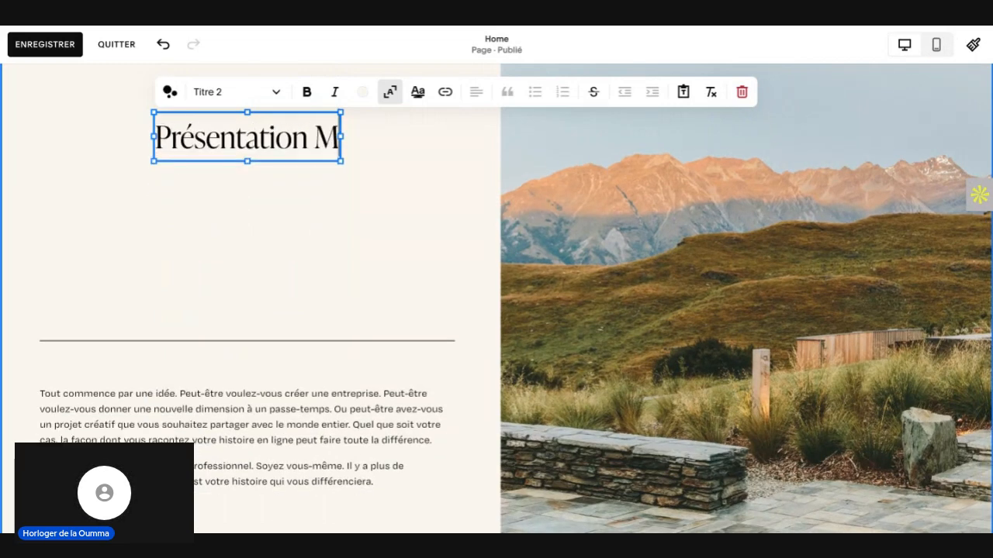
{"action": "type", "text": "ontr"}
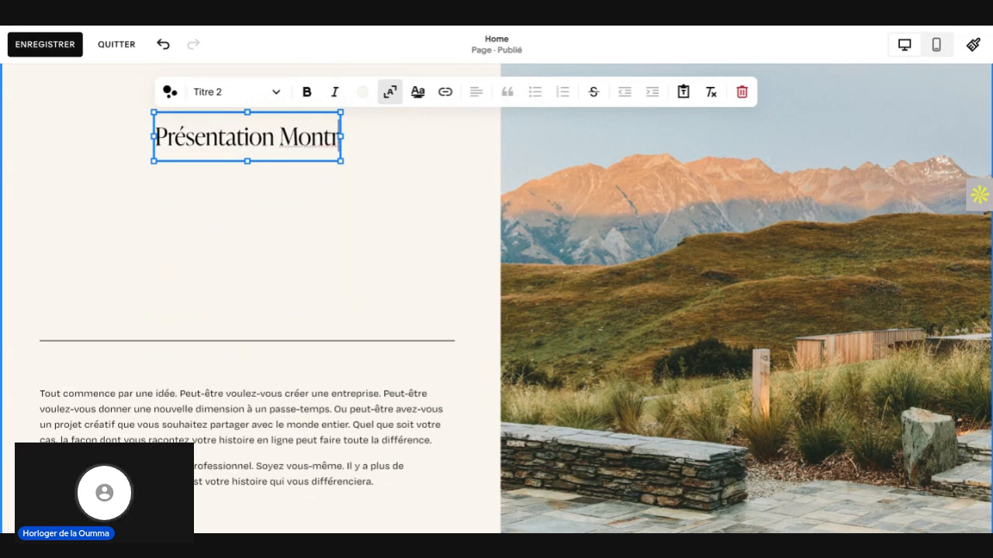
{"action": "type", "text": "eOumma"}
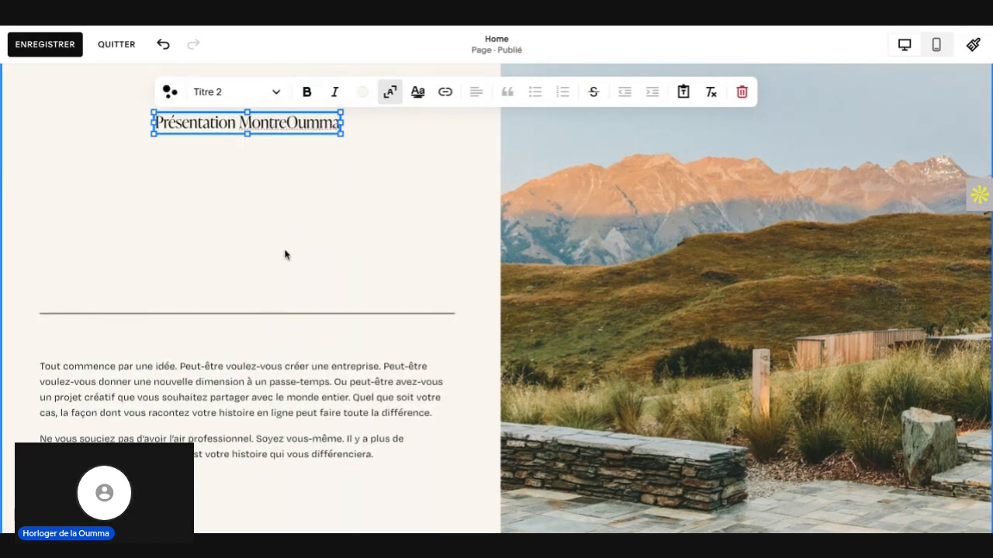
{"action": "key", "text": "Escape"}
Step: Enlarge the "Présentation MontreOumma" text block and move it up and to the left within the beige half of the section
{"action": "left_click", "coordinate": [275, 123]}
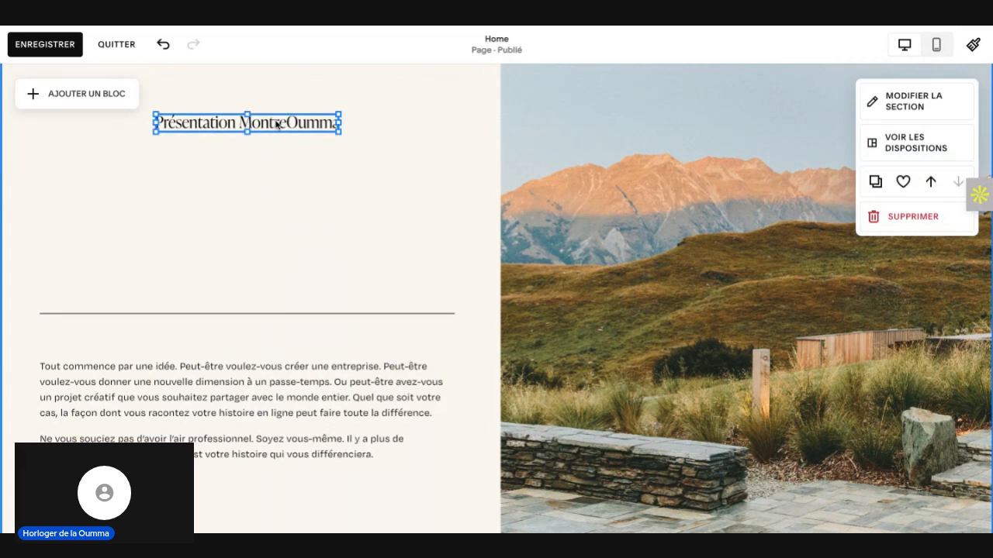
{"action": "double_click", "coordinate": [271, 123]}
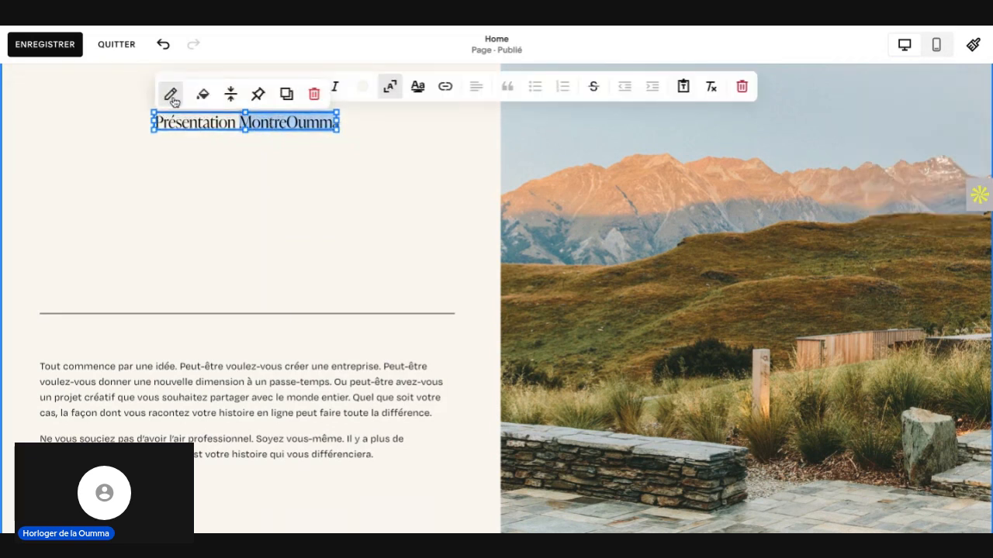
{"action": "left_click", "coordinate": [174, 101]}
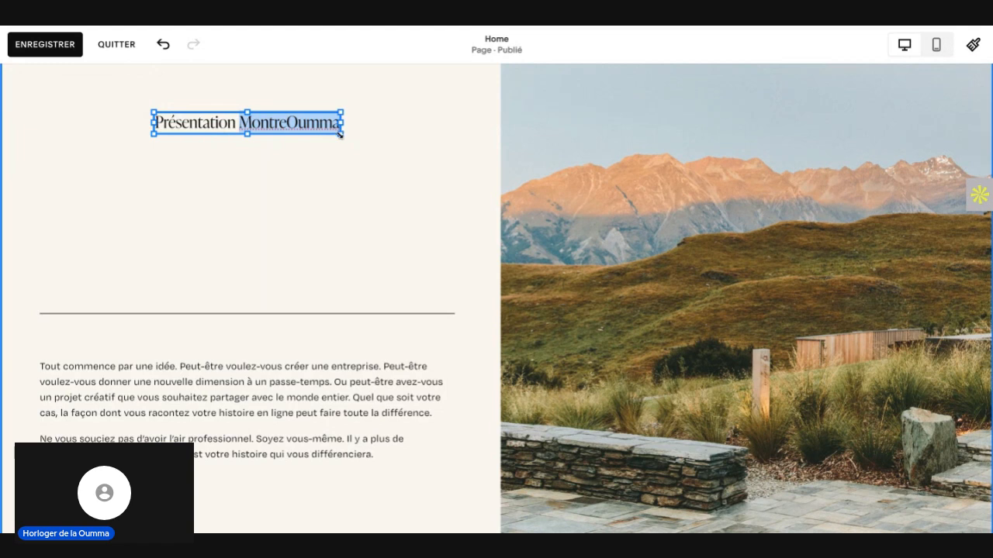
{"action": "left_click_drag", "start_coordinate": [345, 143], "coordinate": [417, 216]}
{"action": "scroll", "coordinate": [417, 216], "scroll_direction": "up", "scroll_amount": 1}
{"action": "left_click", "coordinate": [395, 300]}
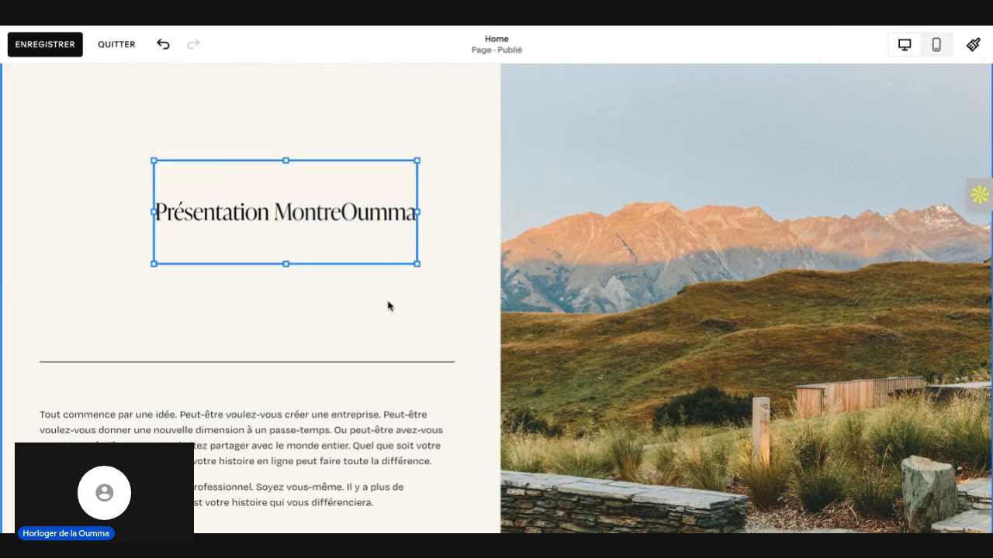
{"action": "scroll", "coordinate": [293, 204], "scroll_direction": "up", "scroll_amount": 2}
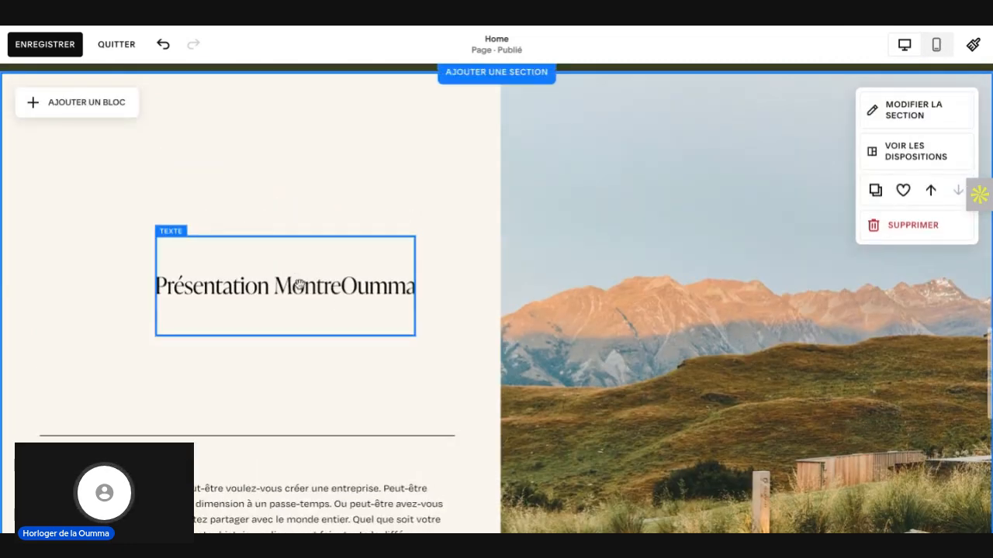
{"action": "left_click_drag", "start_coordinate": [273, 264], "coordinate": [278, 286]}
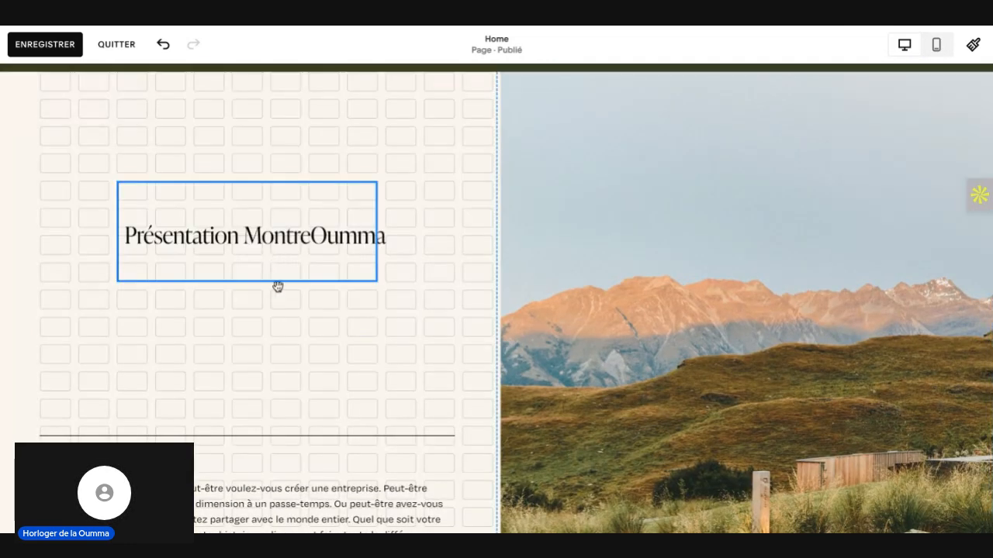
Step: Turn off text scaling for the whole heading and widen its block by one grid column so "MontreOumma" fits on one line
{"action": "double_click", "coordinate": [275, 234]}
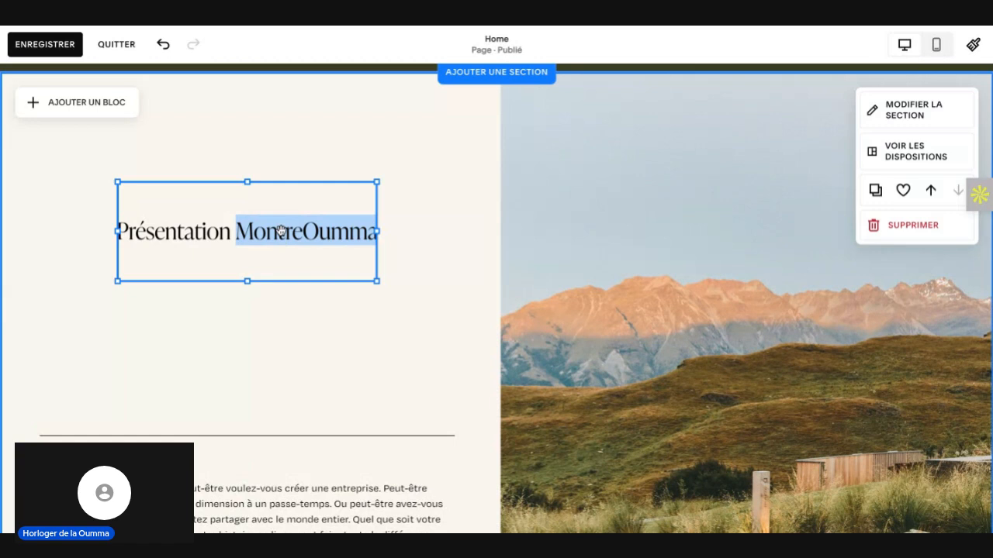
{"action": "left_click", "coordinate": [280, 230]}
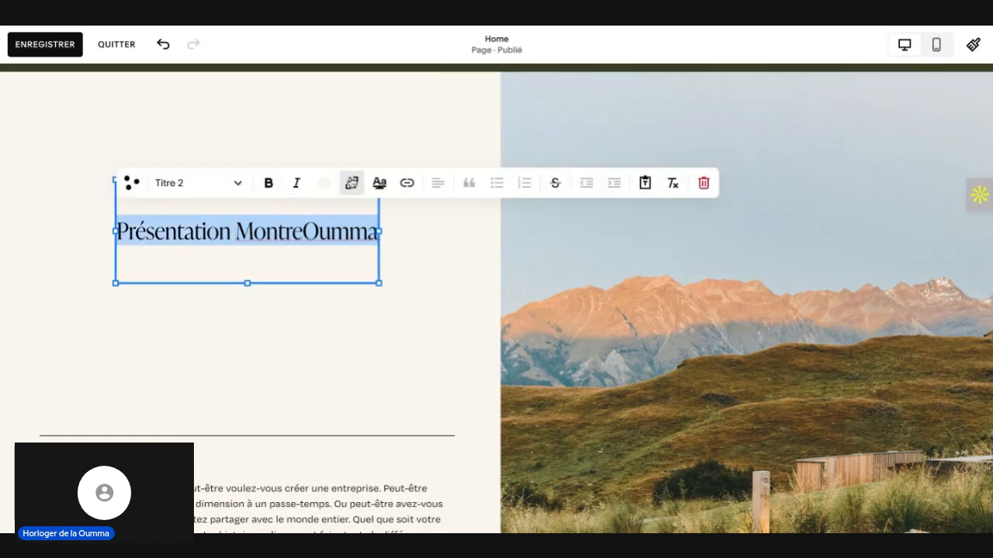
{"action": "left_click", "coordinate": [350, 182]}
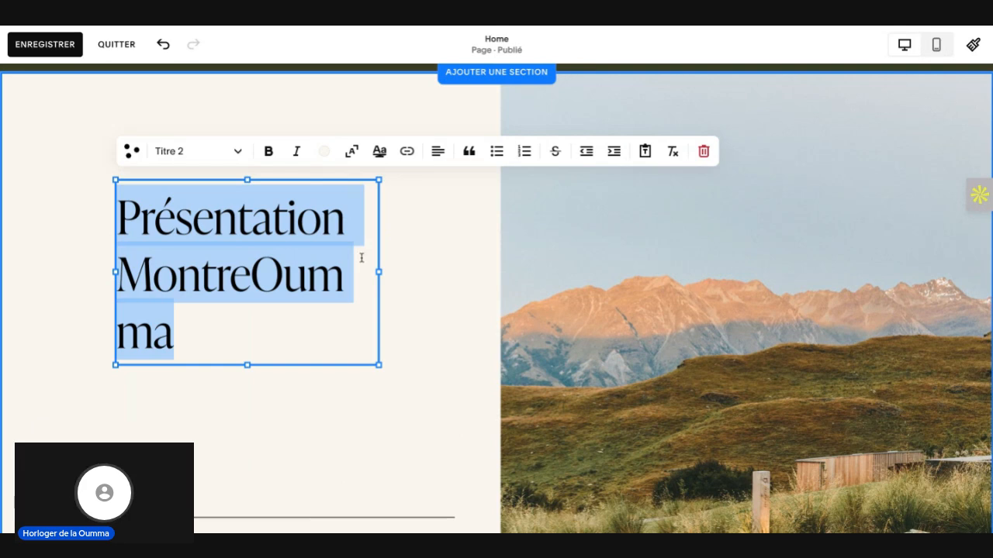
{"action": "left_click_drag", "start_coordinate": [377, 273], "coordinate": [408, 277]}
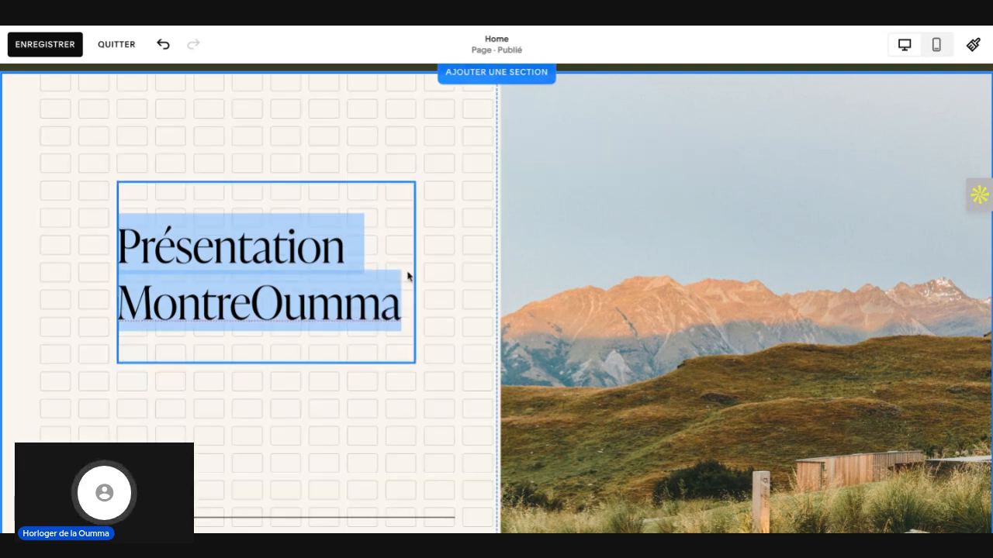
{"action": "left_click_drag", "start_coordinate": [354, 250], "coordinate": [354, 250]}
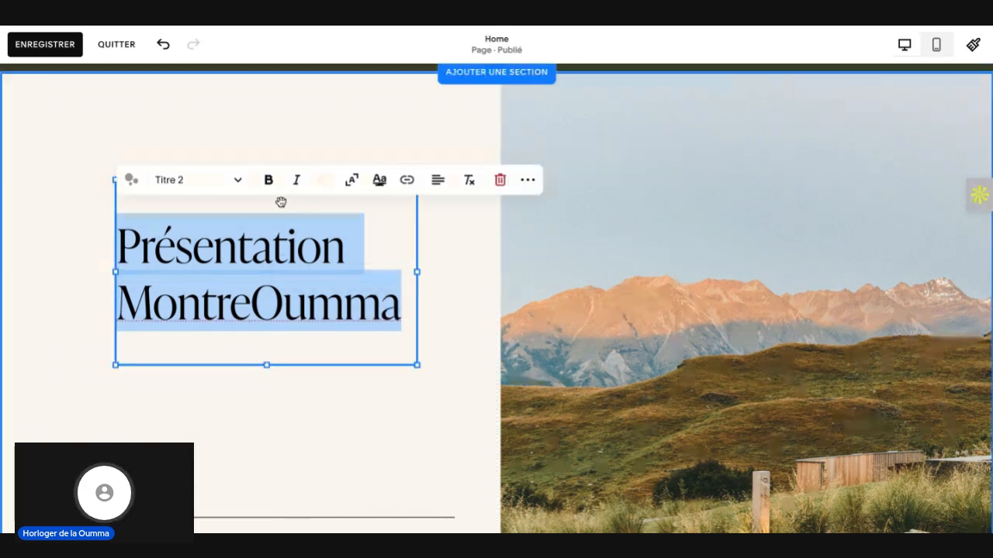
{"action": "left_click", "coordinate": [331, 266]}
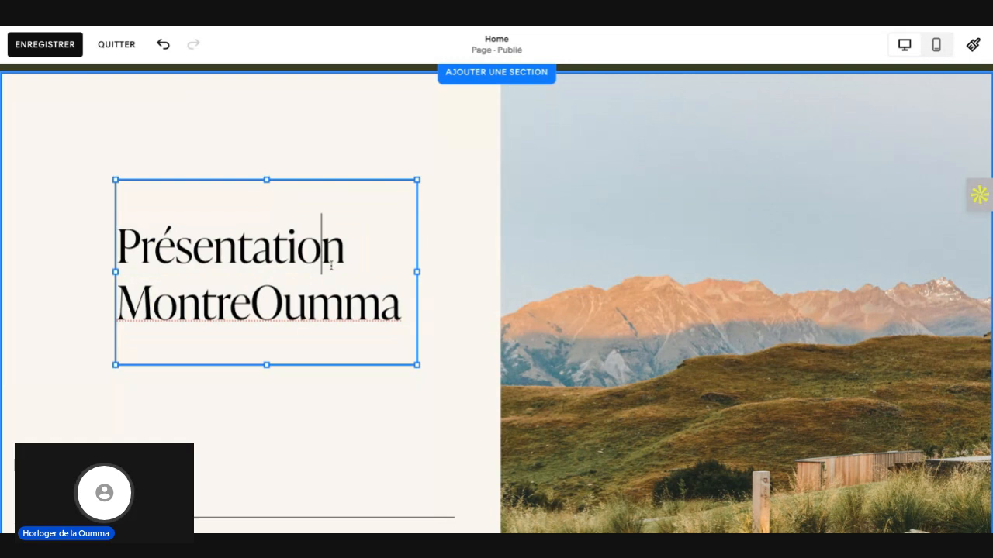
{"action": "triple_click", "coordinate": [331, 266]}
{"action": "left_click", "coordinate": [370, 160]}
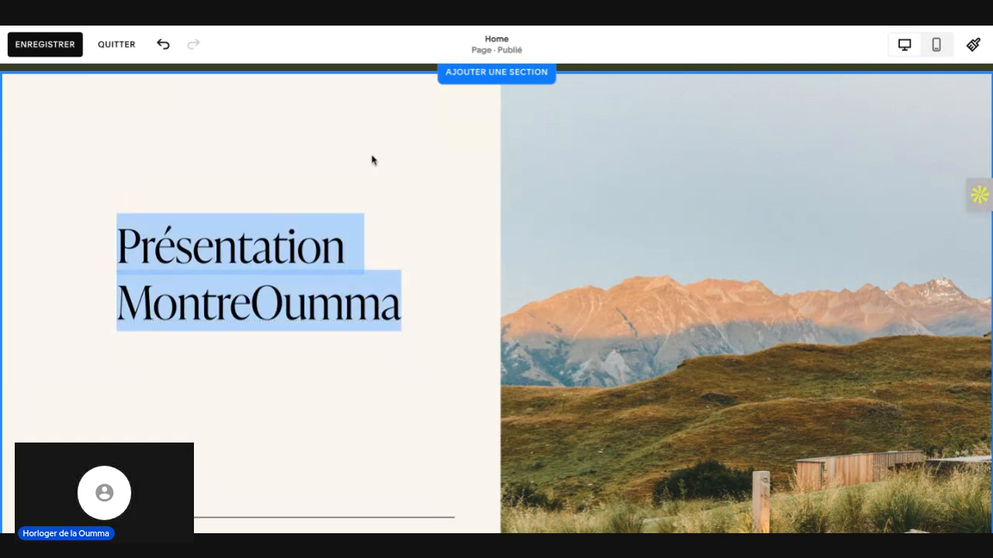
{"action": "left_click", "coordinate": [226, 295]}
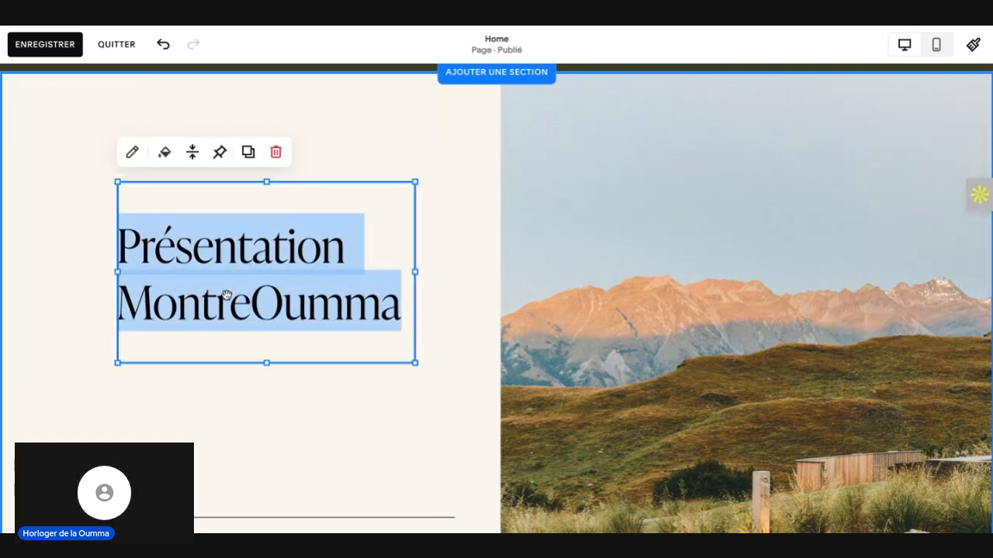
{"action": "left_click", "coordinate": [132, 152]}
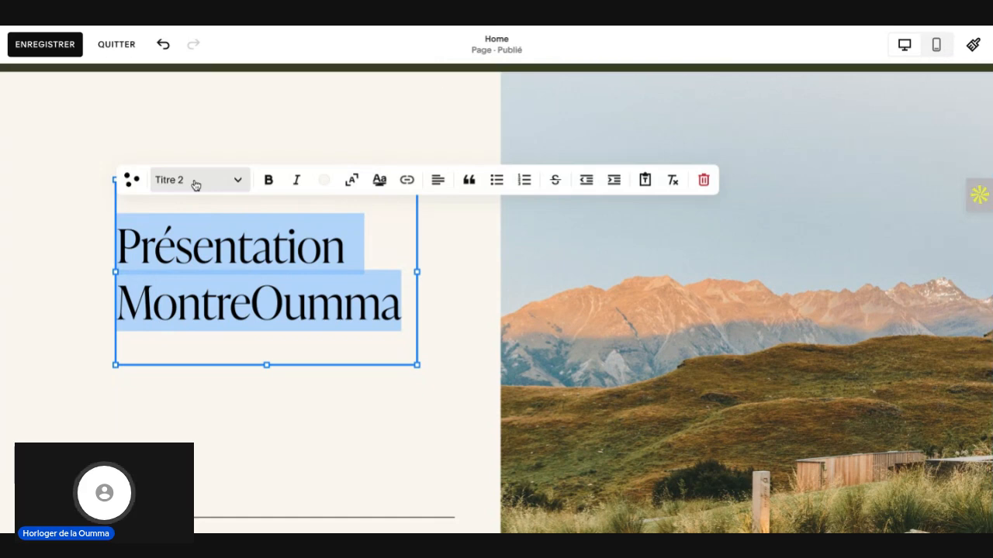
{"action": "left_click", "coordinate": [453, 323]}
{"action": "scroll", "coordinate": [334, 357], "scroll_direction": "down", "scroll_amount": 3}
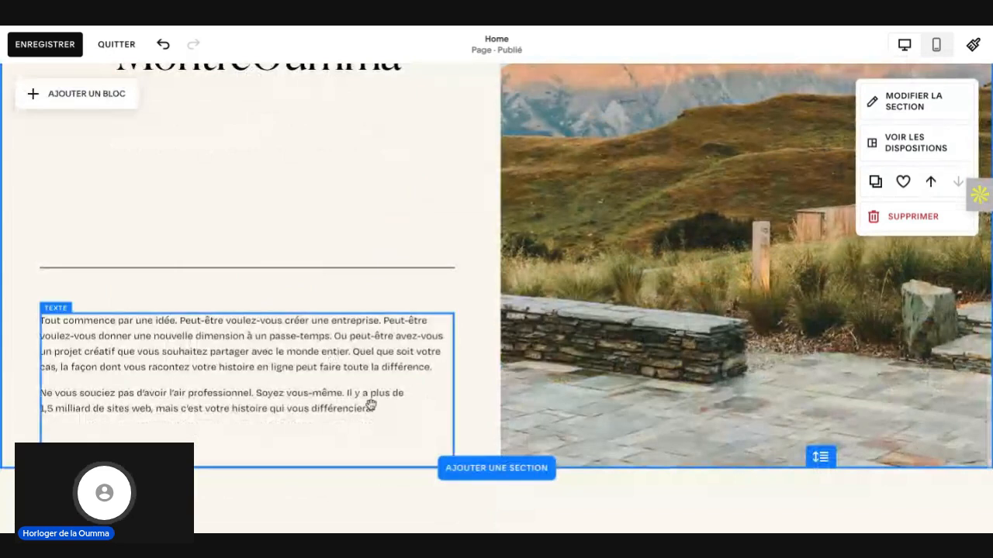
{"action": "left_click", "coordinate": [372, 403]}
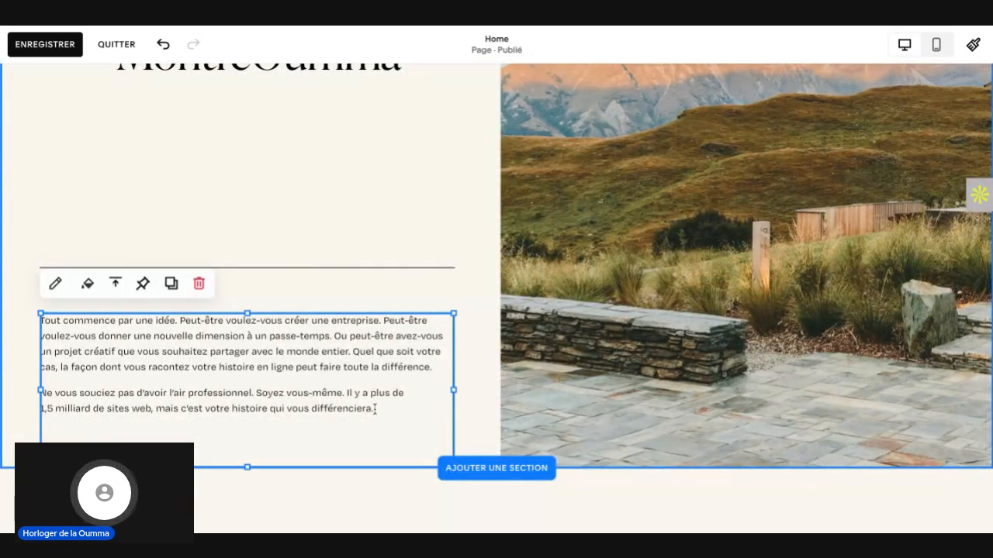
{"action": "left_click_drag", "start_coordinate": [304, 410], "coordinate": [264, 364]}
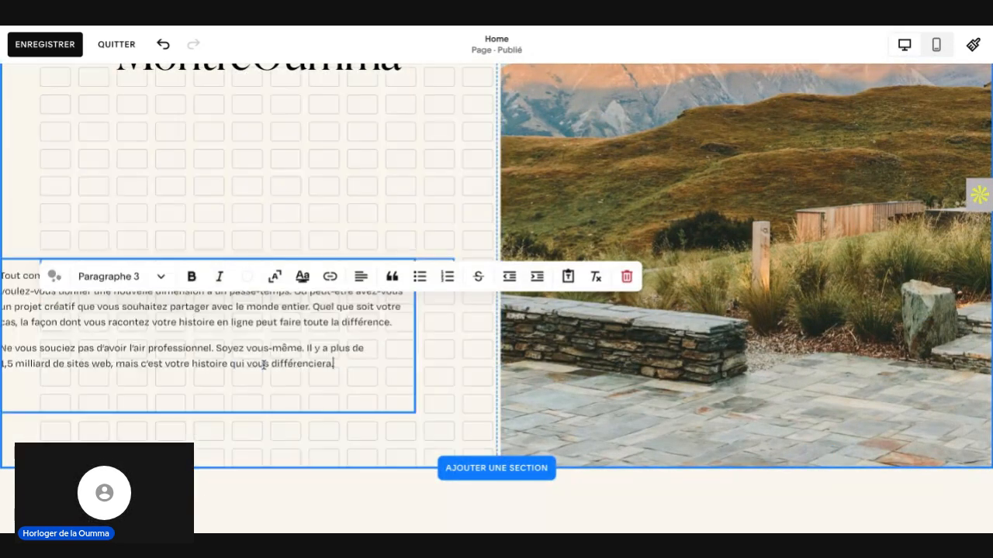
{"action": "key", "text": "ctrl+z"}
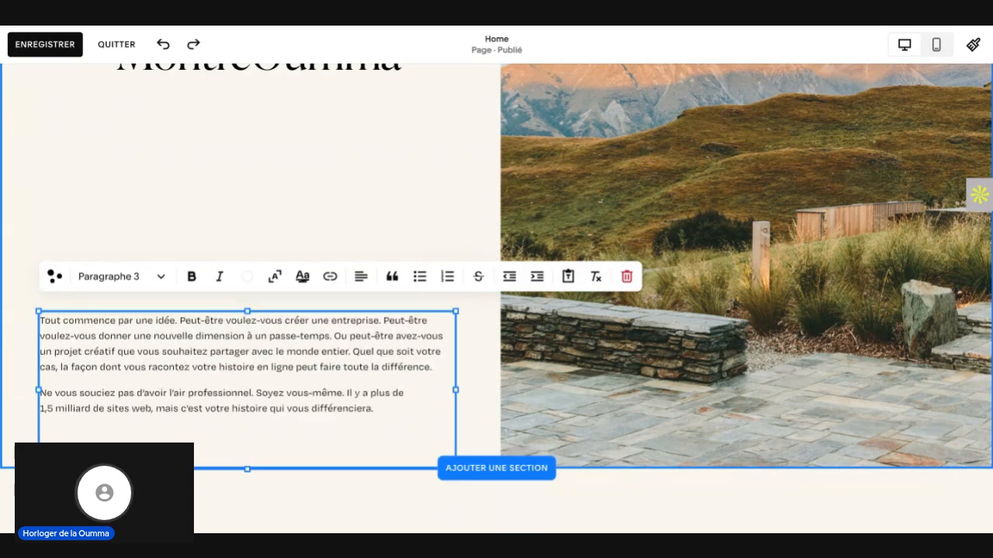
{"action": "left_click_drag", "start_coordinate": [376, 410], "coordinate": [331, 370]}
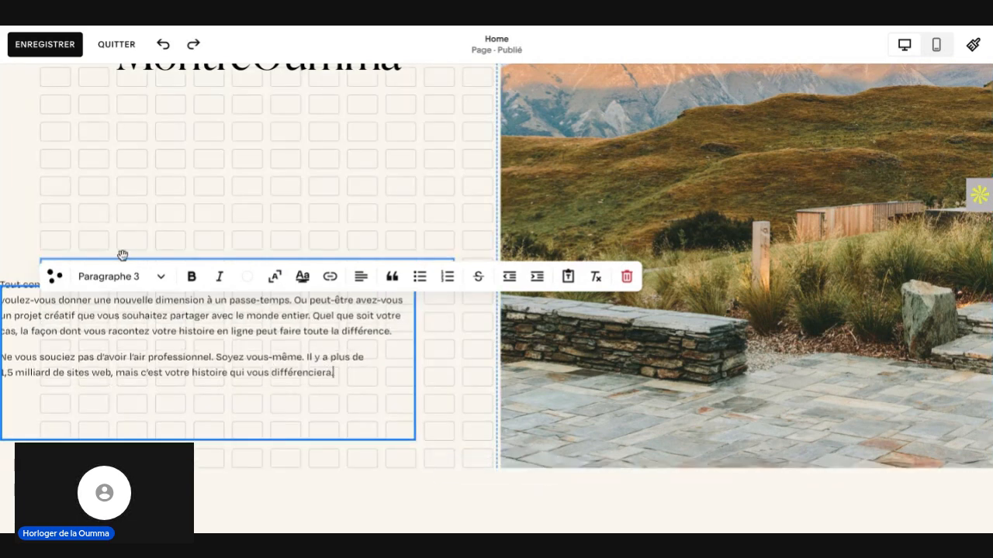
{"action": "key", "text": "ctrl+z"}
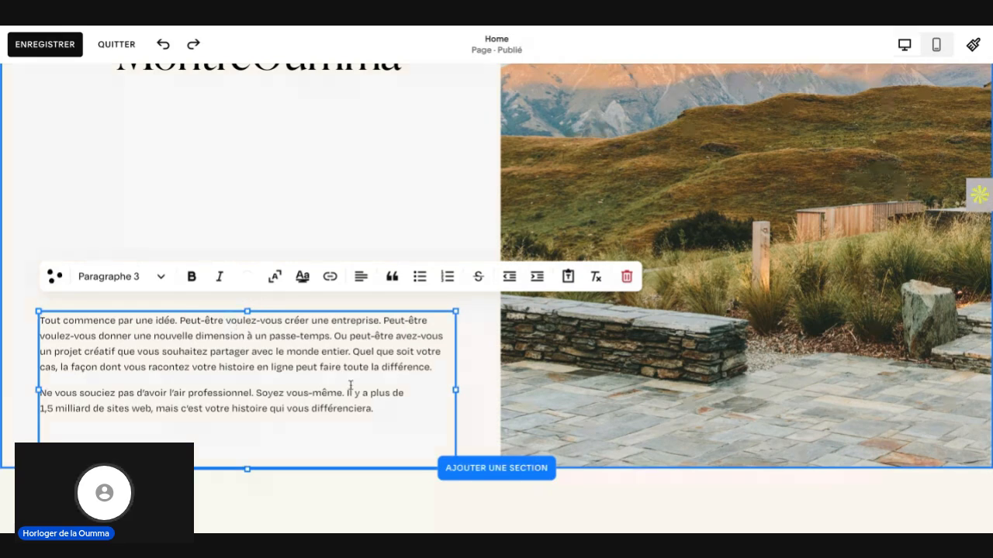
Step: Select all the placeholder text in the two-paragraph text block below the divider line
{"action": "triple_click", "coordinate": [388, 409]}
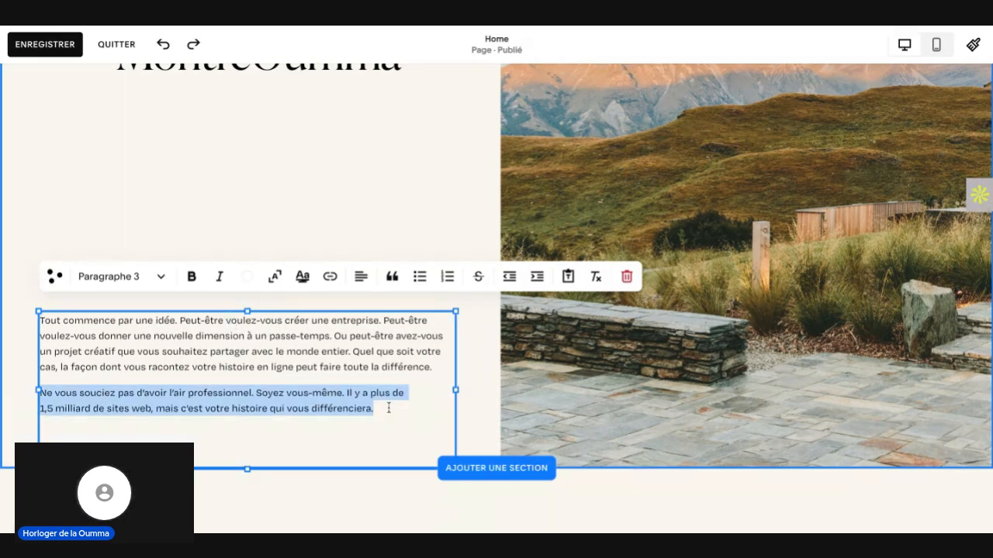
{"action": "left_click", "coordinate": [388, 409]}
{"action": "left_click_drag", "start_coordinate": [179, 351], "coordinate": [201, 347]}
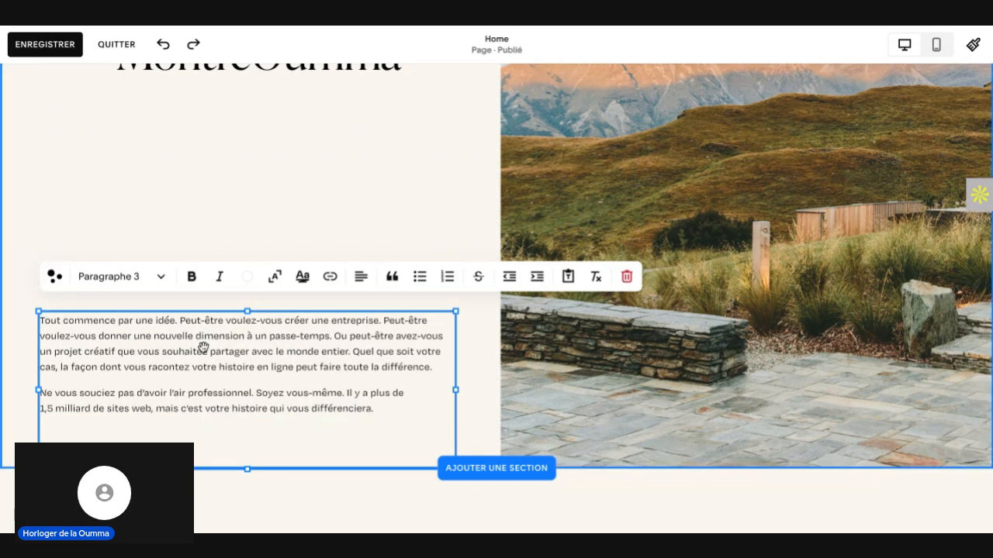
{"action": "left_click_drag", "start_coordinate": [40, 320], "coordinate": [113, 320]}
{"action": "key", "text": "ctrl+a"}
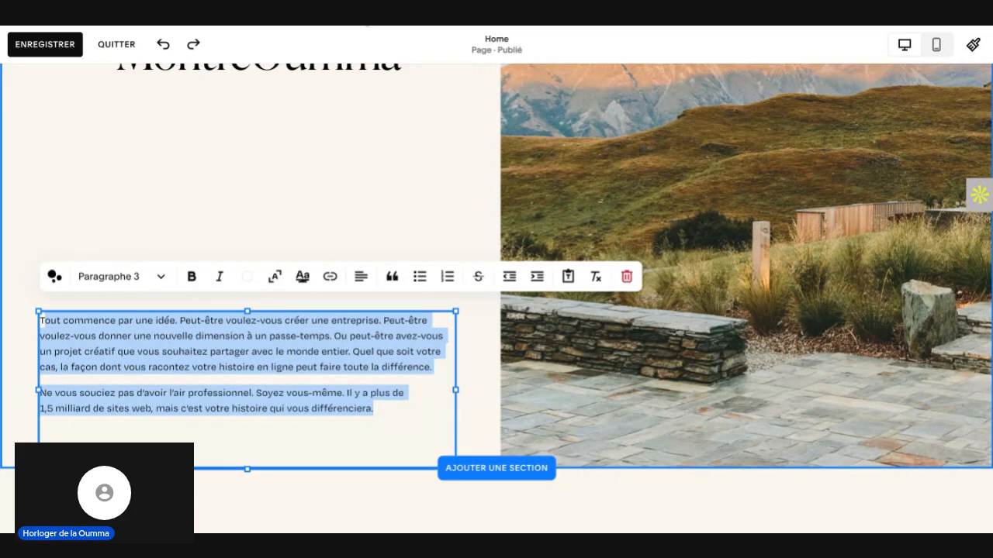
Step: Switch to ChatGPT and write the prompt "Donne moi un texte qui présente MontreOumma" in the current conversation
{"action": "left_click", "coordinate": [367, 25]}
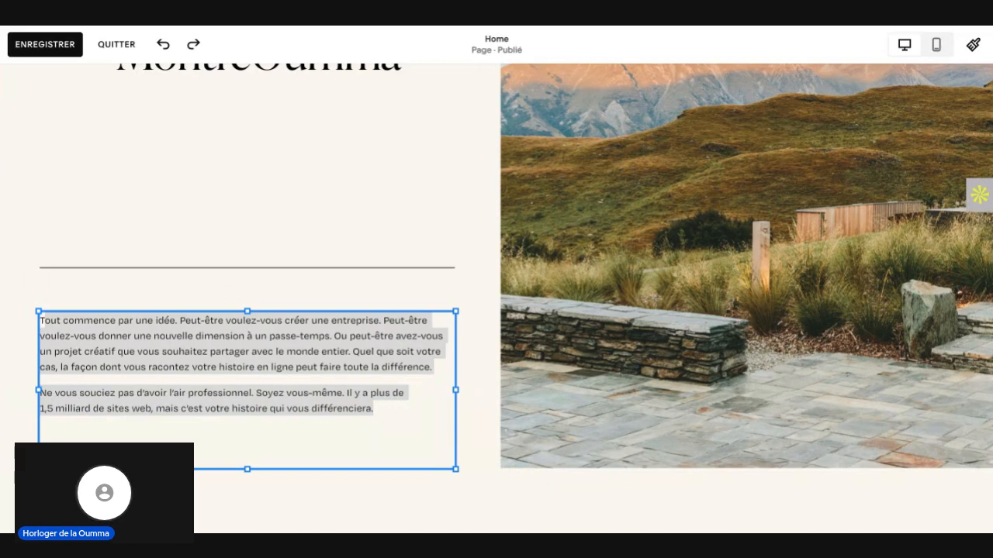
{"action": "key", "text": "ctrl+Tab"}
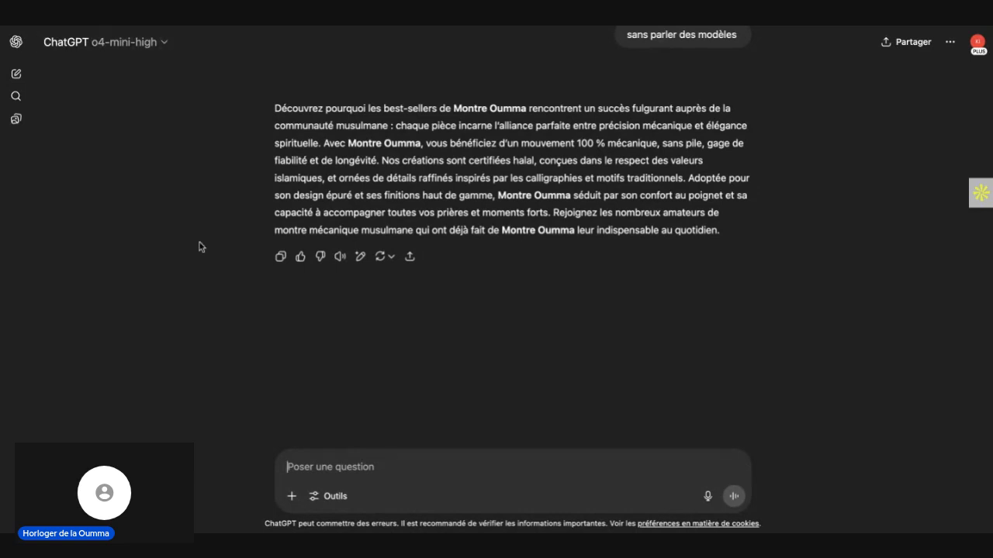
{"action": "type", "text": "Do"}
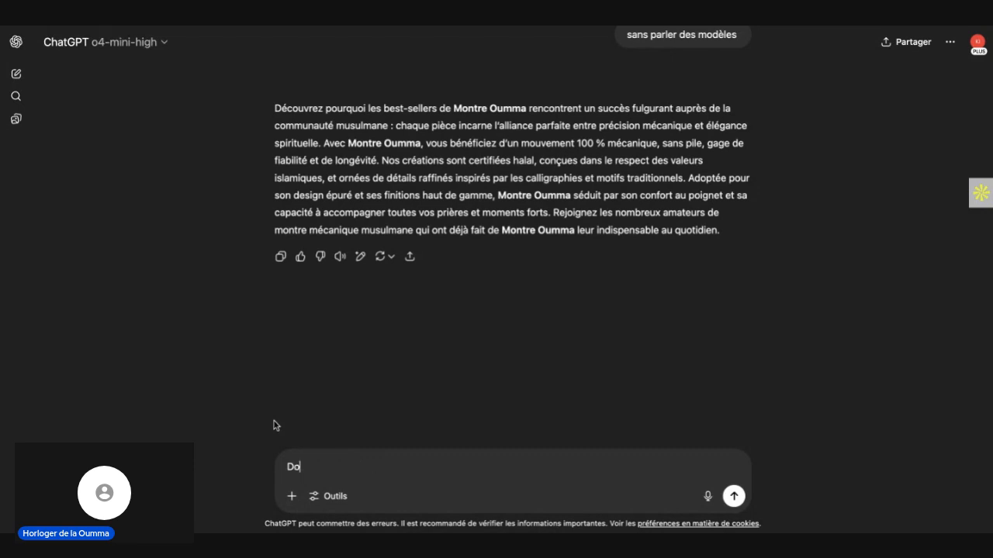
{"action": "type", "text": "nne moi un"}
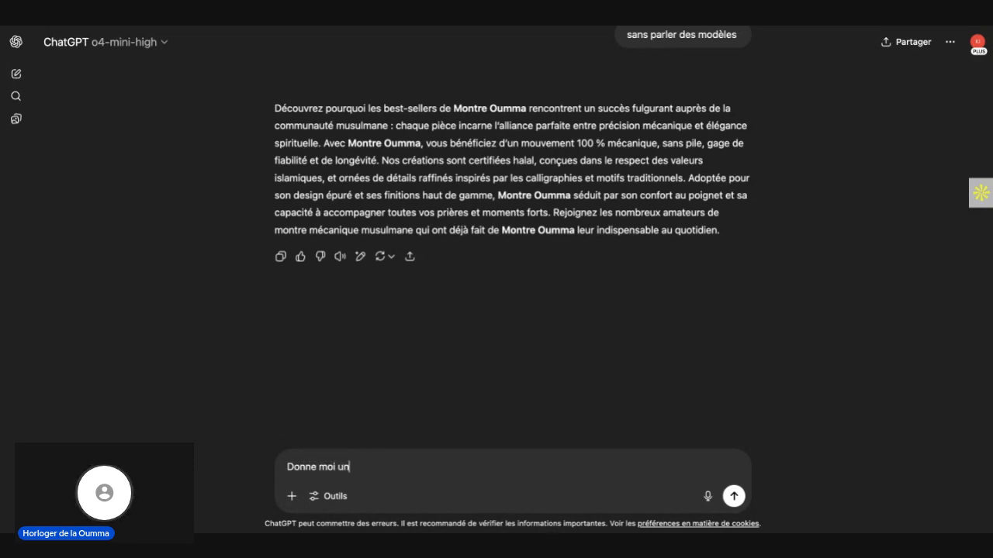
{"action": "type", "text": " texte q"}
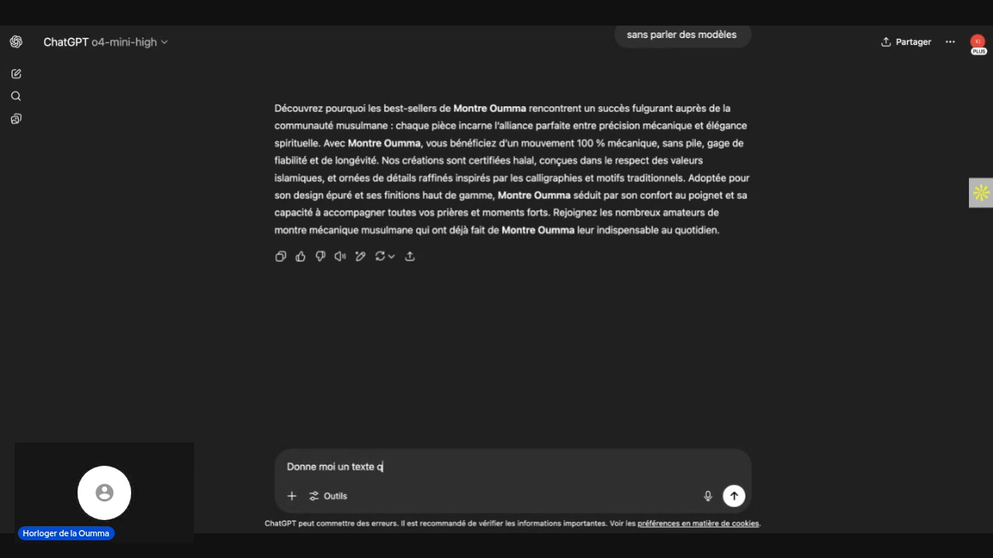
{"action": "type", "text": "ui présente Mont"}
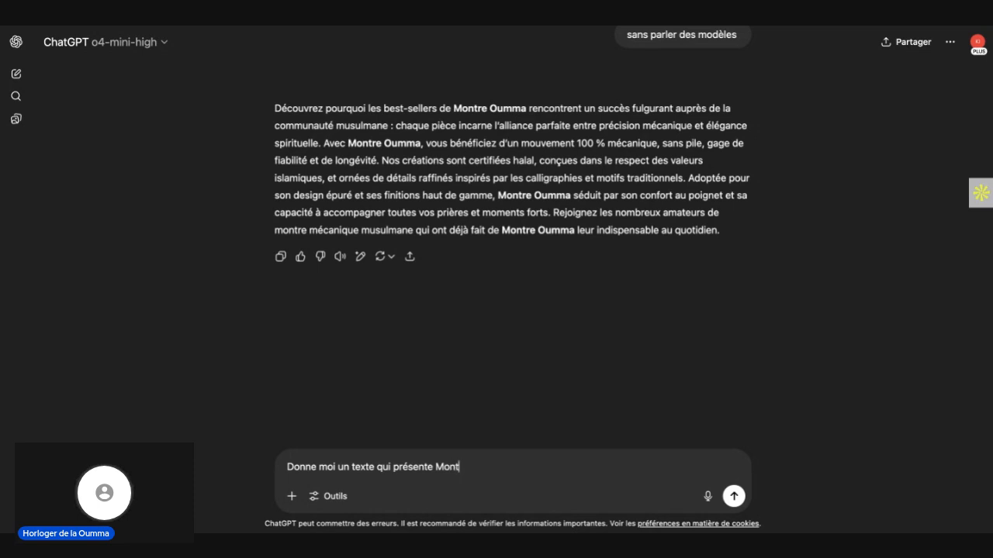
{"action": "type", "text": "re Oumm"}
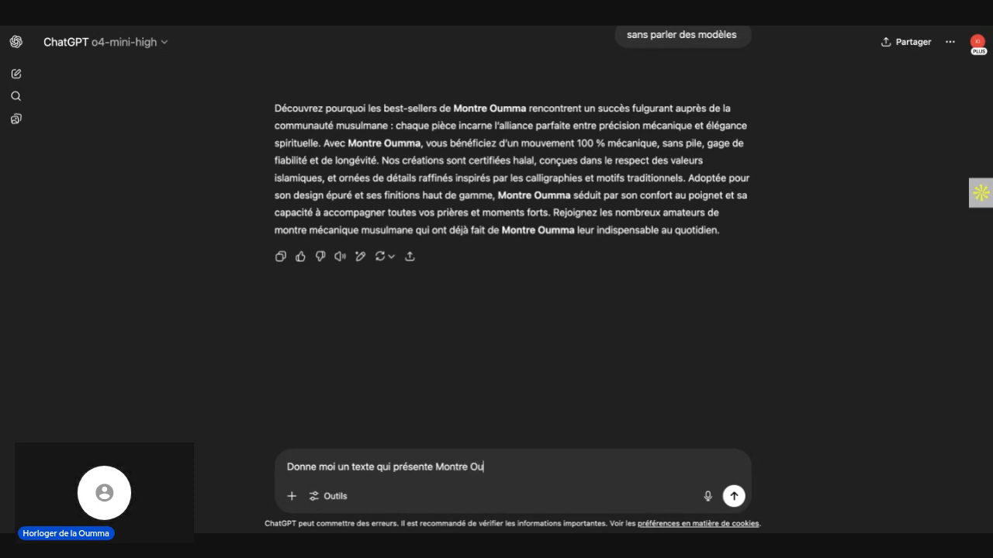
{"action": "key", "text": "BackSpace"}
{"action": "key", "text": "BackSpace"}
{"action": "type", "text": "Oumma"}
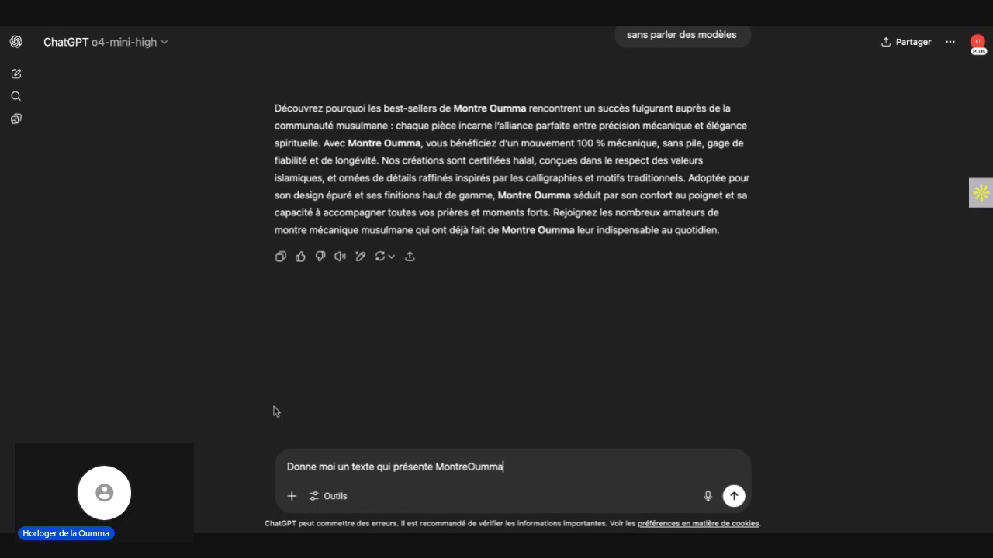
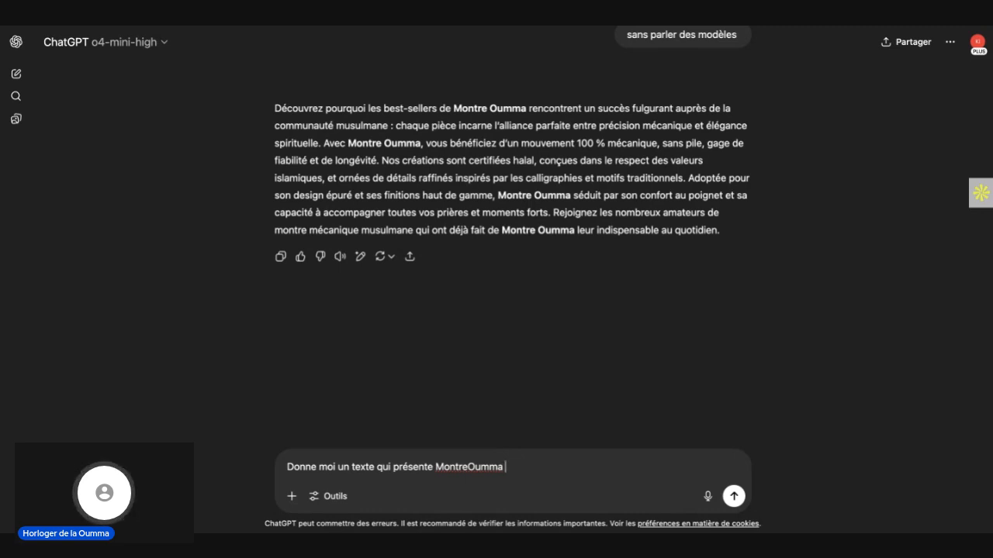
Step: Extend the prompt with ". SEO Montre Oumma" and send it to ChatGPT
{"action": "type", "text": ". SE"}
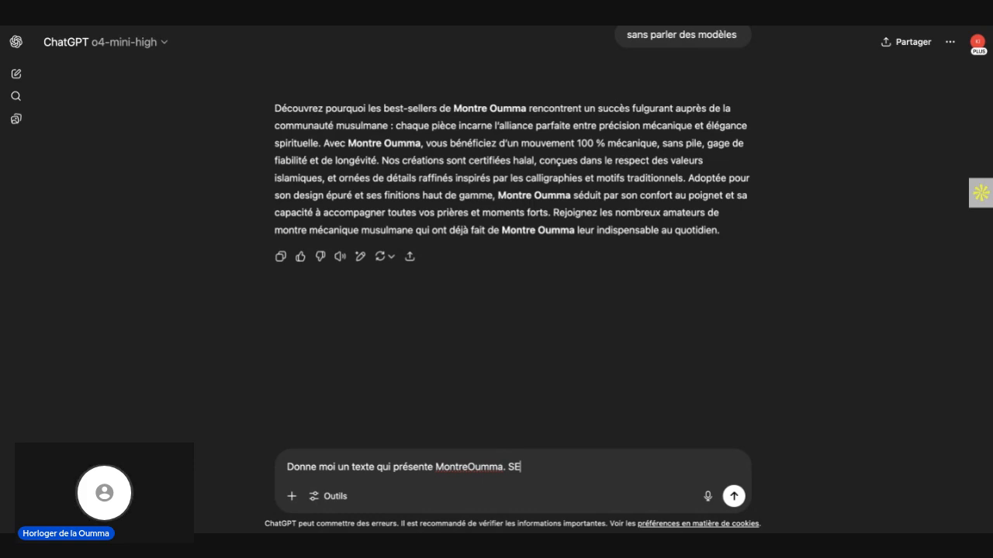
{"action": "type", "text": "O LM"}
{"action": "key", "text": "BackSpace"}
{"action": "key", "text": "BackSpace"}
{"action": "type", "text": "M"}
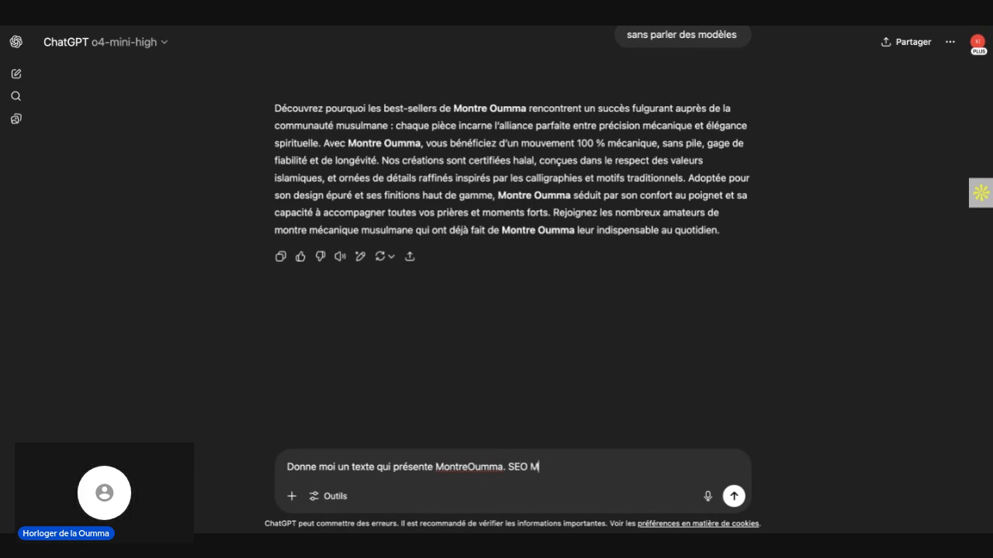
{"action": "type", "text": "ontre Oumma"}
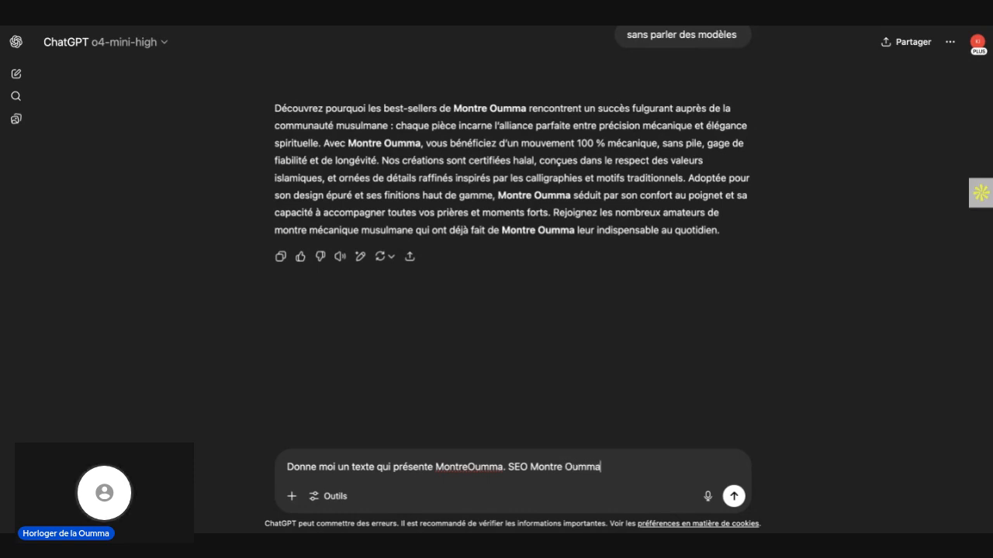
{"action": "left_click", "coordinate": [734, 497]}
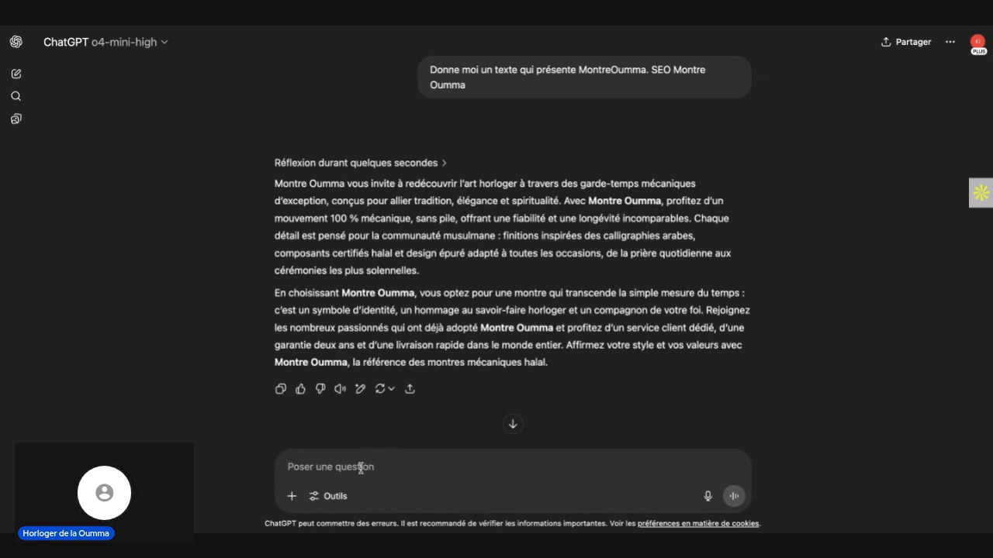
Step: Send the follow-up "c'est une texte à propos" and select the whole paragraph ChatGPT returns for reuse on the site
{"action": "type", "text": "c'"}
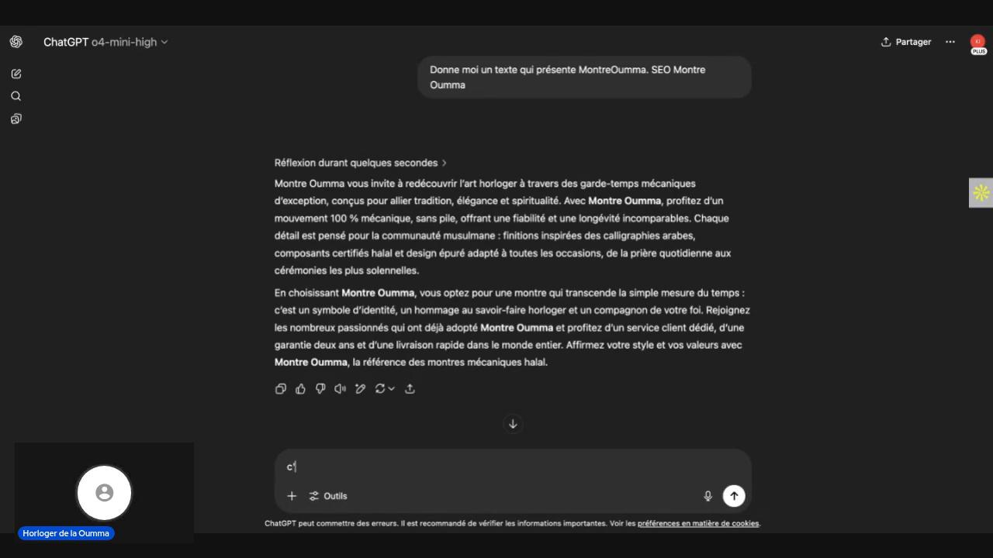
{"action": "type", "text": "est une"}
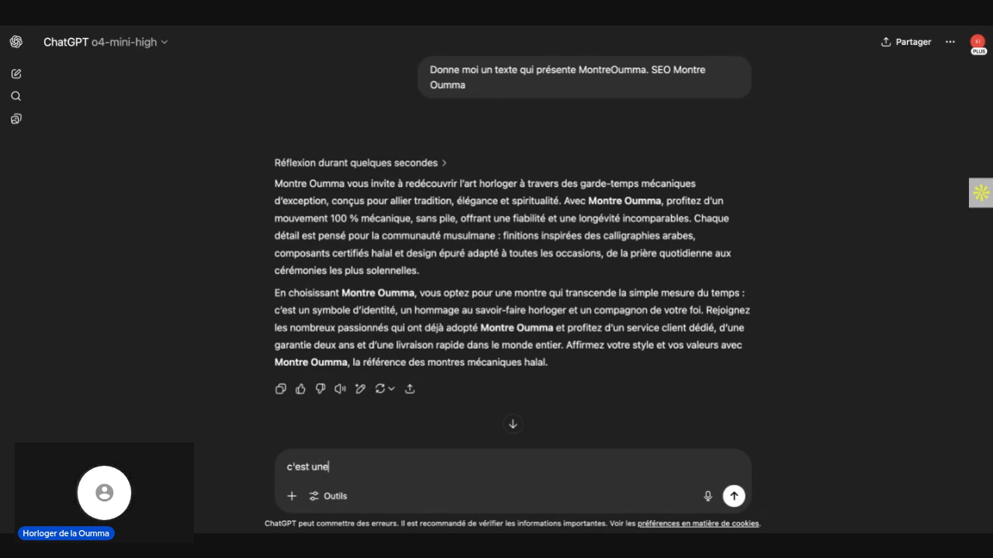
{"action": "type", "text": " texte à propos"}
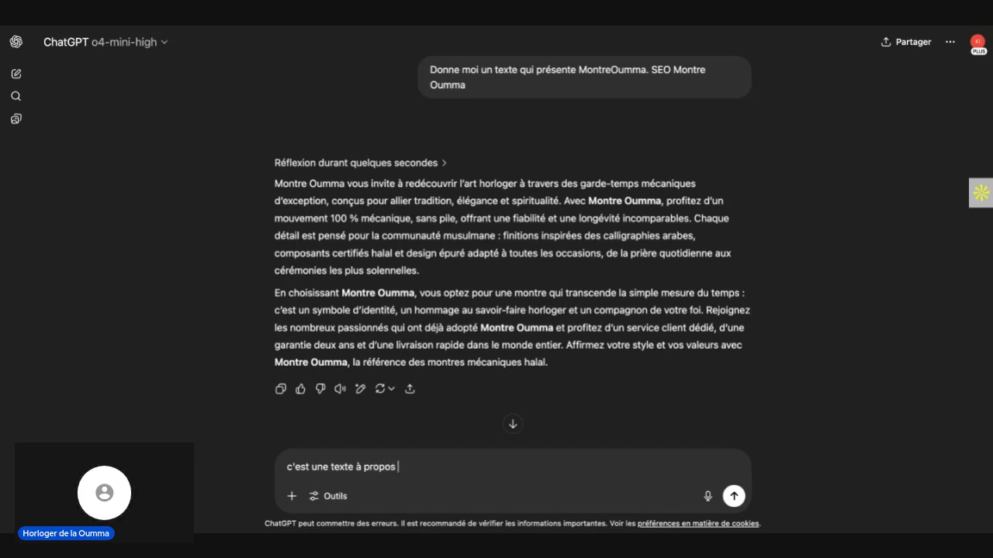
{"action": "key", "text": "Return"}
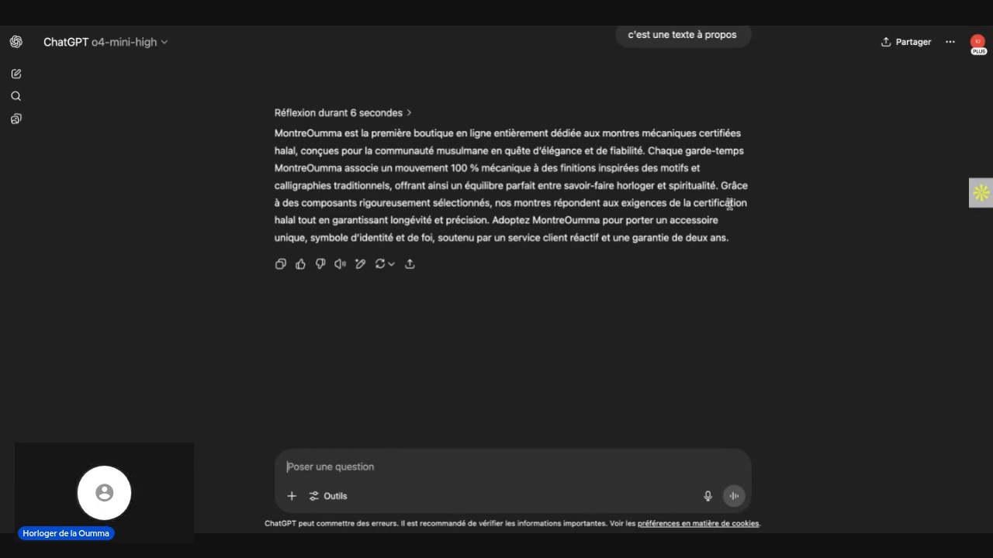
{"action": "left_click_drag", "start_coordinate": [729, 242], "coordinate": [271, 137]}
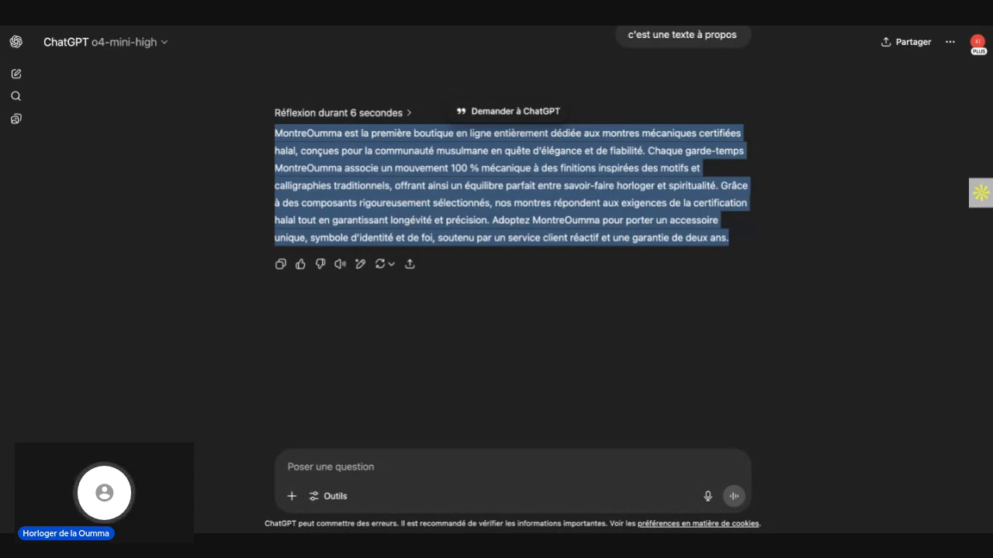
{"action": "left_click", "coordinate": [323, 26]}
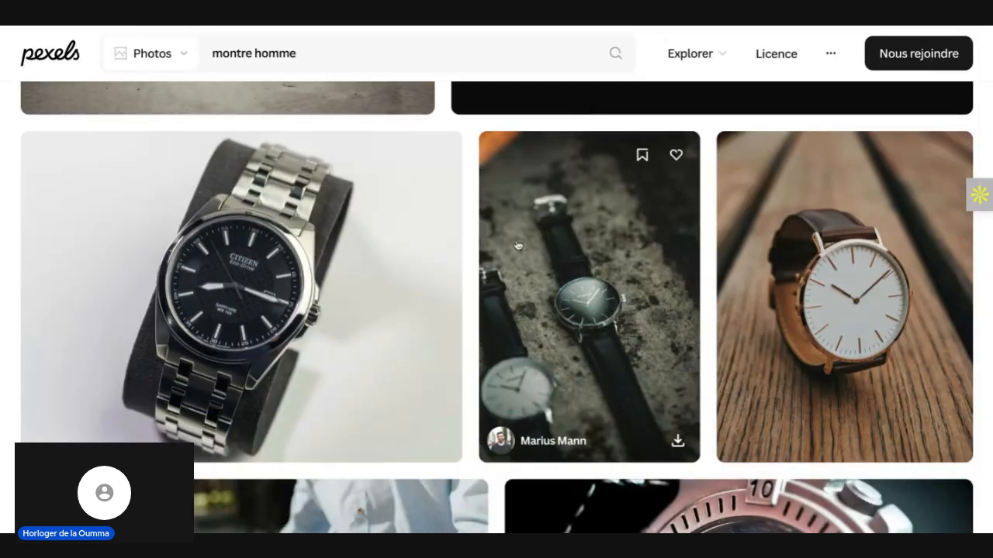
Step: Switch to Pexels and search its photos for "Atelier horlogerie" in place of the earlier query
{"action": "scroll", "coordinate": [517, 245], "scroll_direction": "up", "scroll_amount": 3}
{"action": "left_click", "coordinate": [319, 59]}
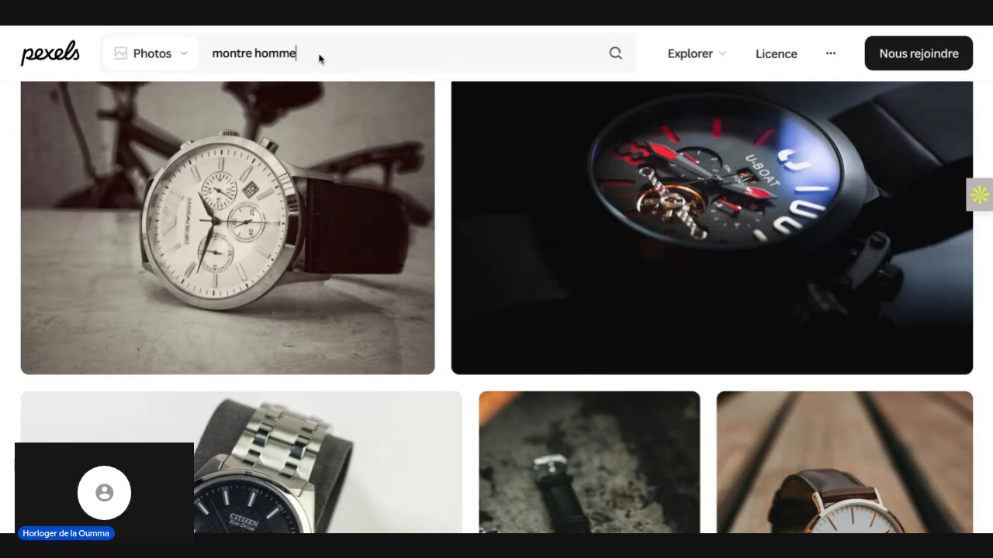
{"action": "triple_click", "coordinate": [319, 59]}
{"action": "type", "text": "B"}
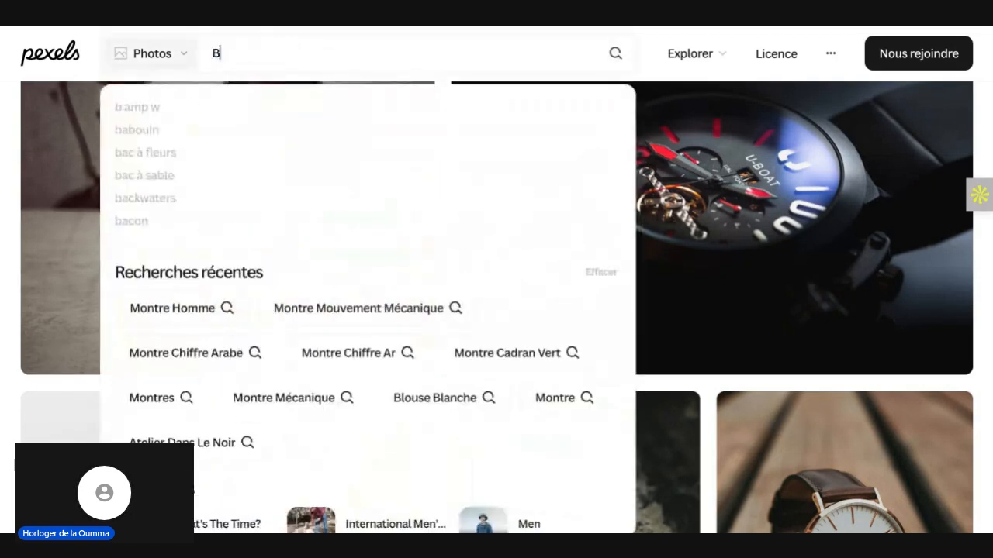
{"action": "type", "text": "ureau"}
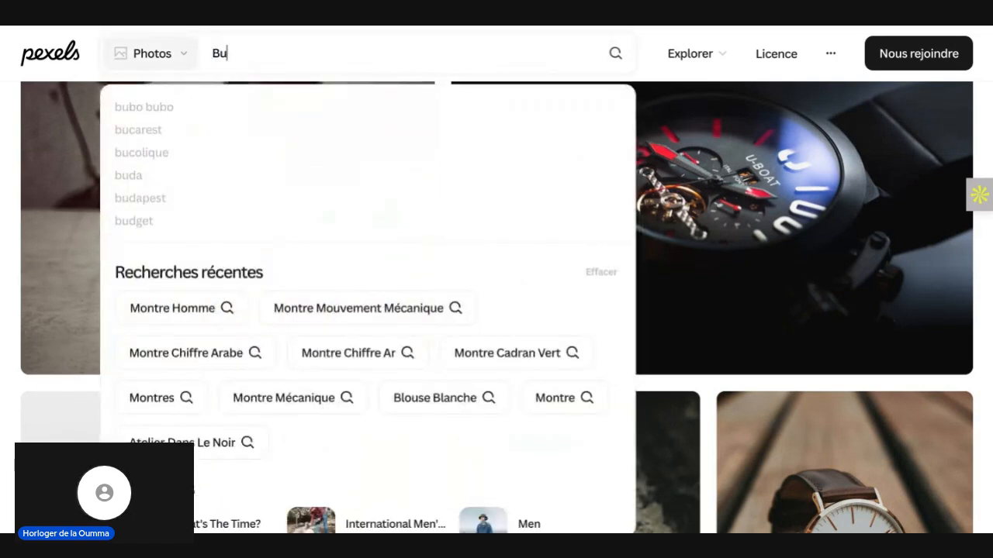
{"action": "key", "text": "BackSpace"}
{"action": "key", "text": "BackSpace"}
{"action": "key", "text": "BackSpace"}
{"action": "key", "text": "BackSpace"}
{"action": "key", "text": "BackSpace"}
{"action": "key", "text": "BackSpace"}
{"action": "type", "text": "Ateli"}
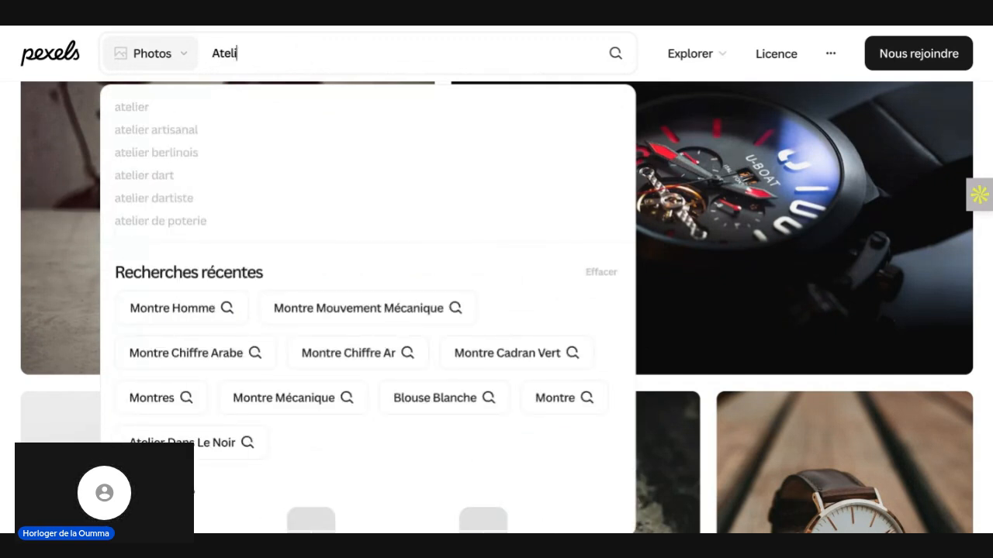
{"action": "type", "text": "er horlo"}
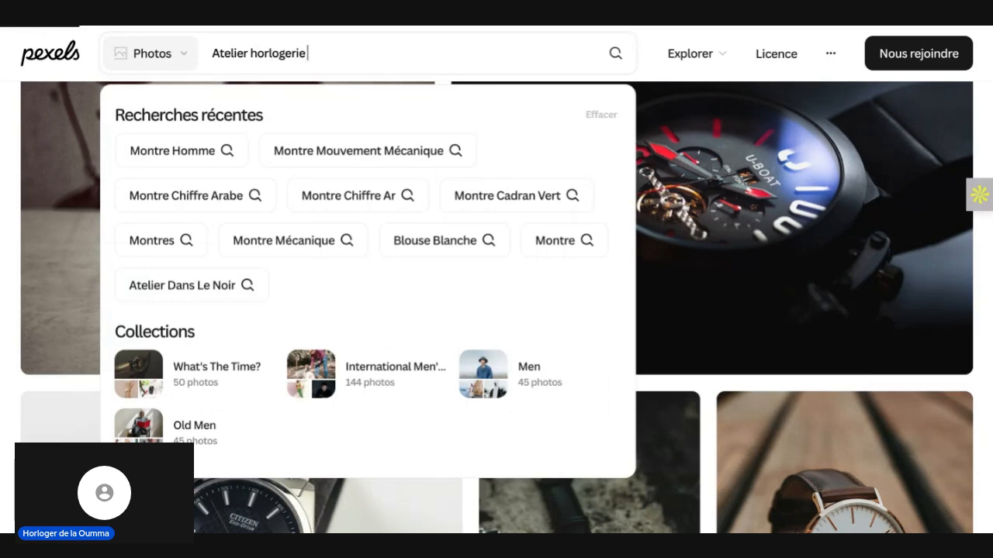
{"action": "type", "text": "gerie"}
{"action": "key", "text": "Return"}
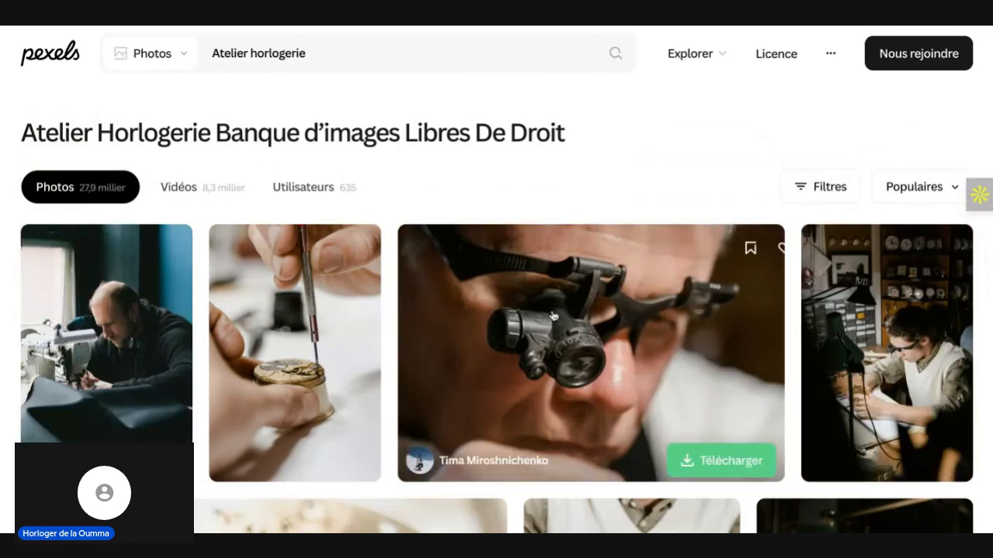
Step: Look through the watchmaking workshop photos for an image that suits the brand presentation
{"action": "scroll", "coordinate": [552, 314], "scroll_direction": "down", "scroll_amount": 5}
{"action": "scroll", "coordinate": [552, 314], "scroll_direction": "down", "scroll_amount": 10}
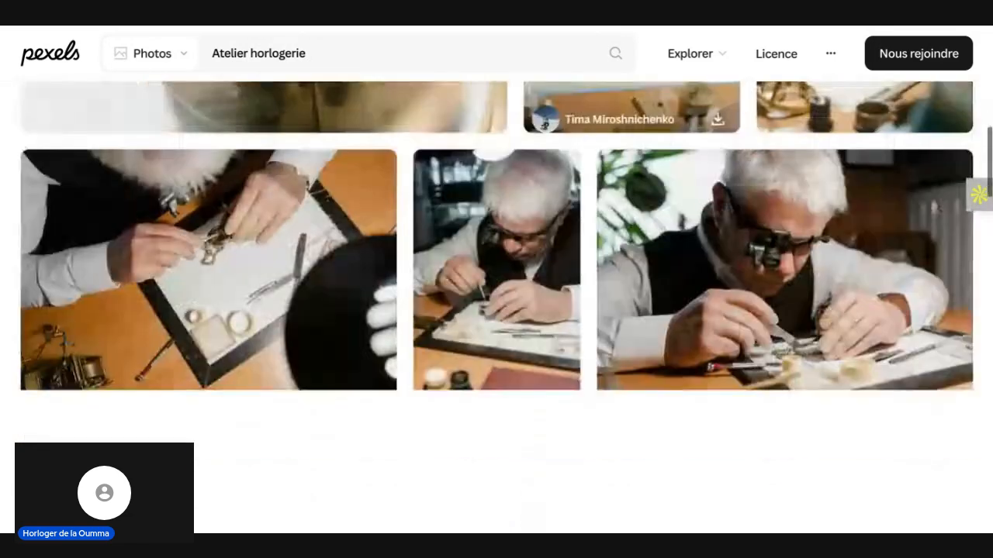
{"action": "scroll", "coordinate": [552, 315], "scroll_direction": "down", "scroll_amount": 4}
{"action": "scroll", "coordinate": [552, 314], "scroll_direction": "down", "scroll_amount": 1}
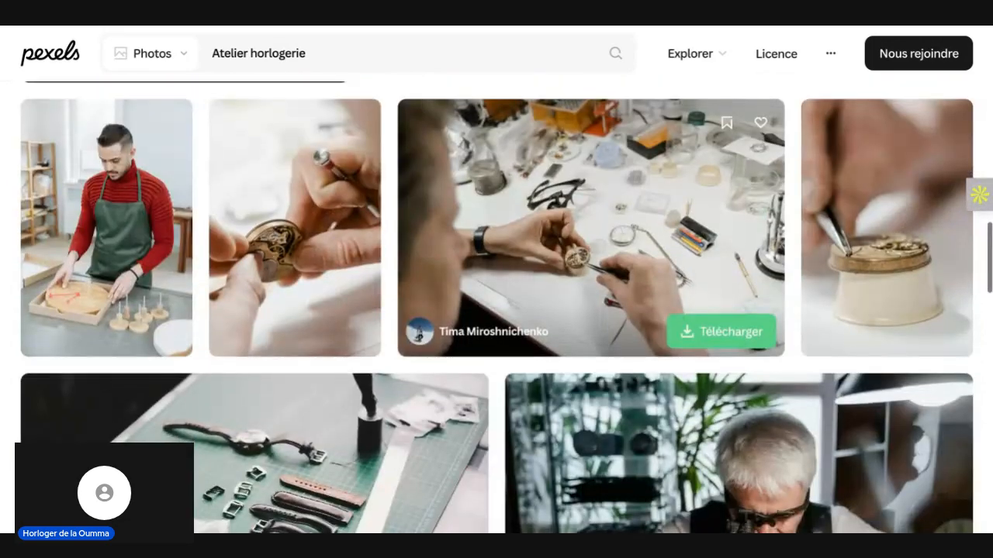
{"action": "scroll", "coordinate": [552, 314], "scroll_direction": "down", "scroll_amount": 2}
{"action": "scroll", "coordinate": [552, 314], "scroll_direction": "down", "scroll_amount": 4}
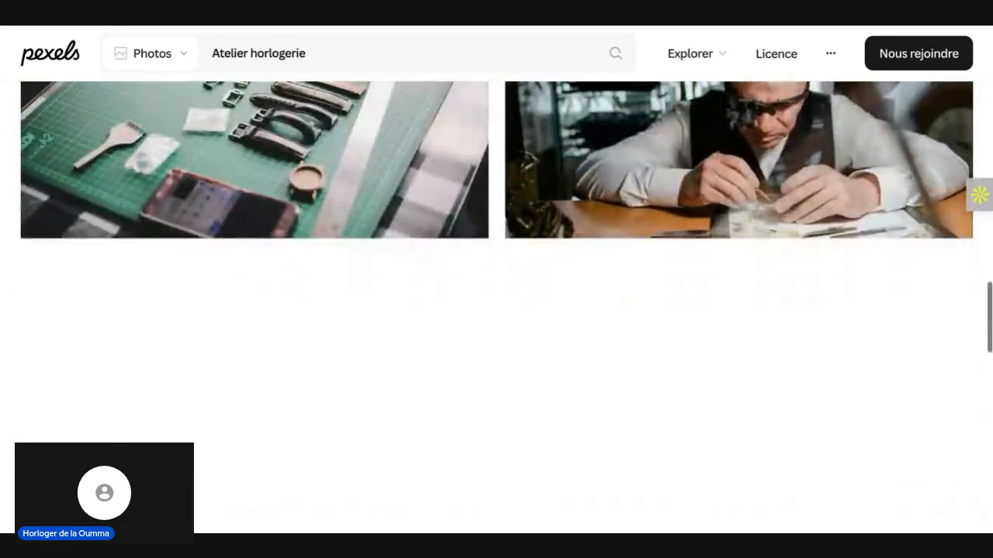
{"action": "scroll", "coordinate": [552, 314], "scroll_direction": "down", "scroll_amount": 5}
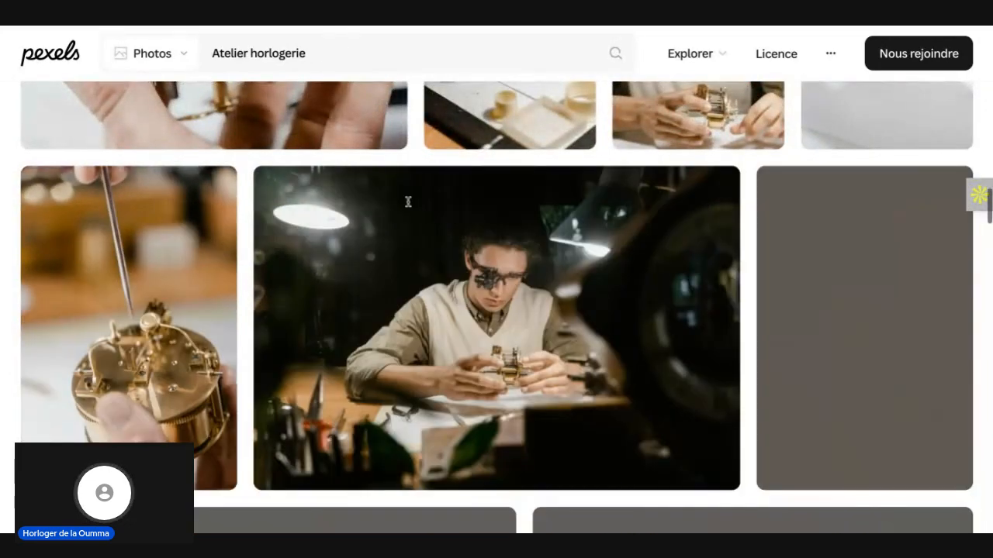
{"action": "scroll", "coordinate": [408, 202], "scroll_direction": "down", "scroll_amount": 1}
{"action": "scroll", "coordinate": [408, 202], "scroll_direction": "down", "scroll_amount": 1}
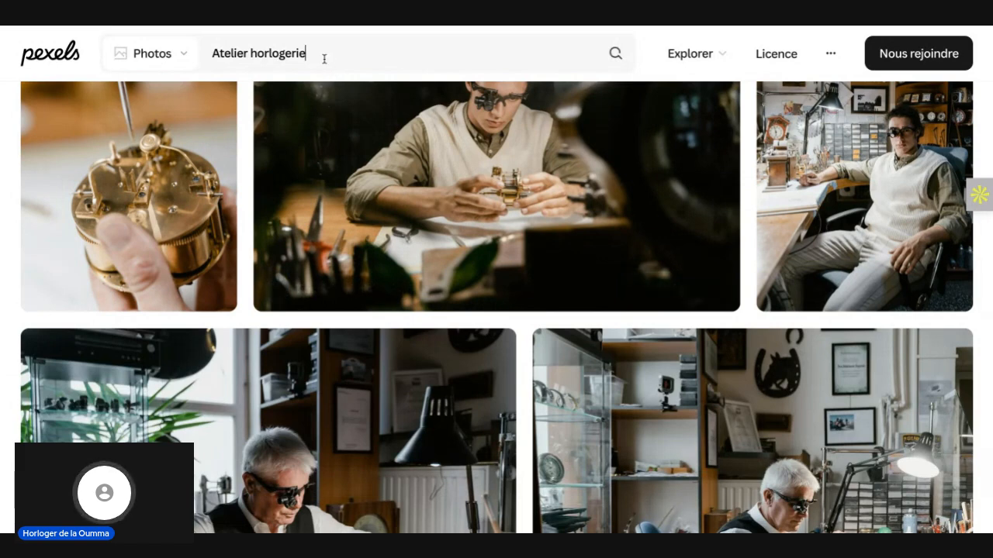
Step: Replace the photo search with "boutique de montre" and run it
{"action": "left_click", "coordinate": [321, 55]}
{"action": "type", "text": "bouti"}
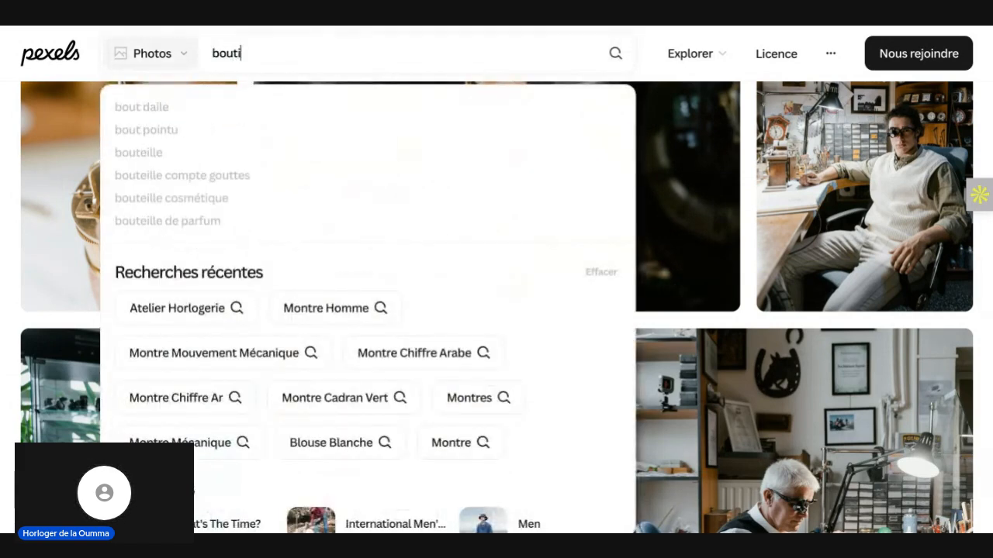
{"action": "type", "text": "que e"}
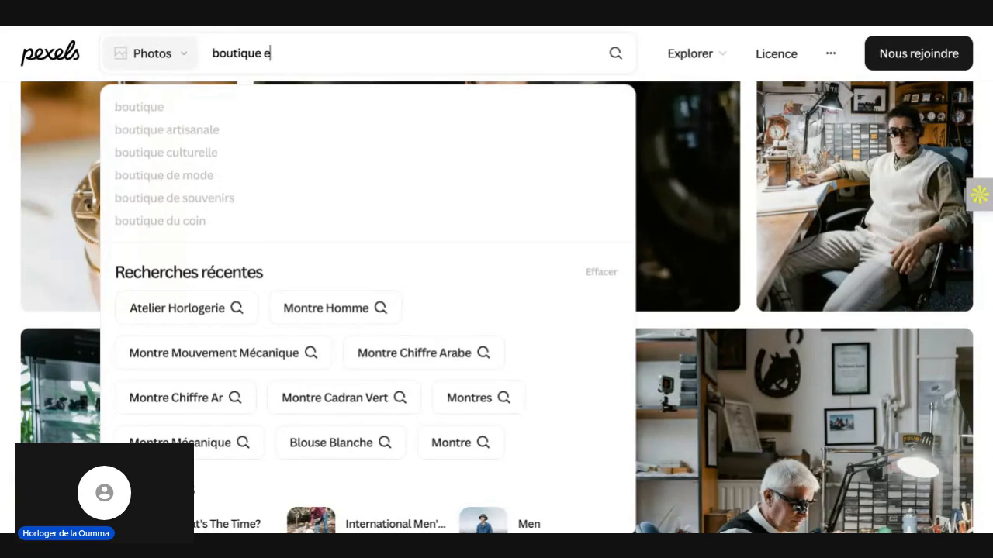
{"action": "key", "text": "BackSpace"}
{"action": "type", "text": "de mon"}
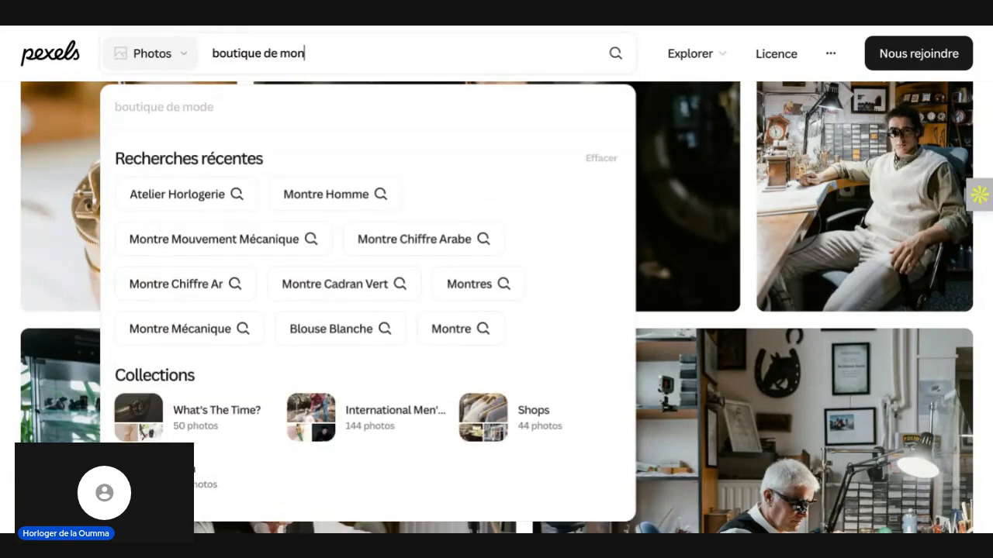
{"action": "type", "text": "tre"}
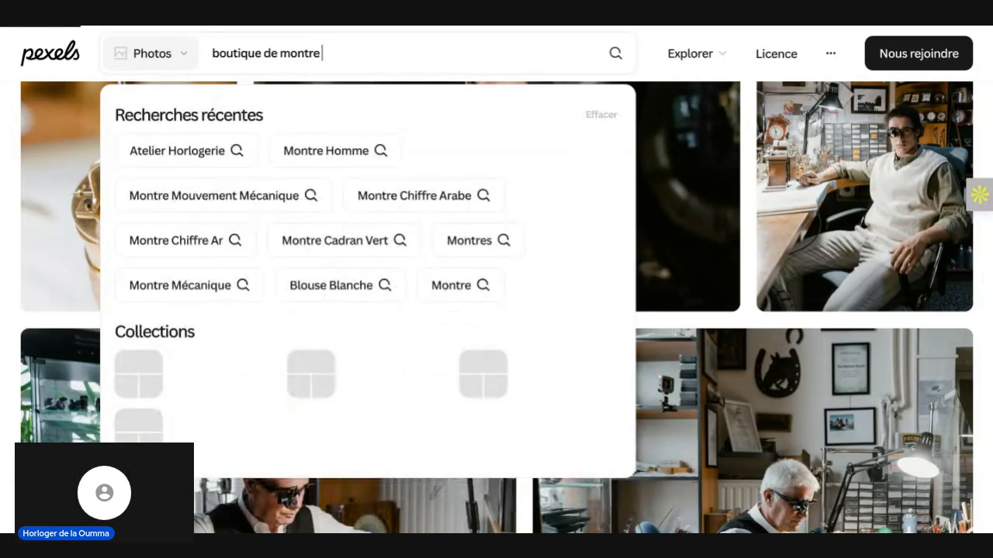
{"action": "key", "text": "Return"}
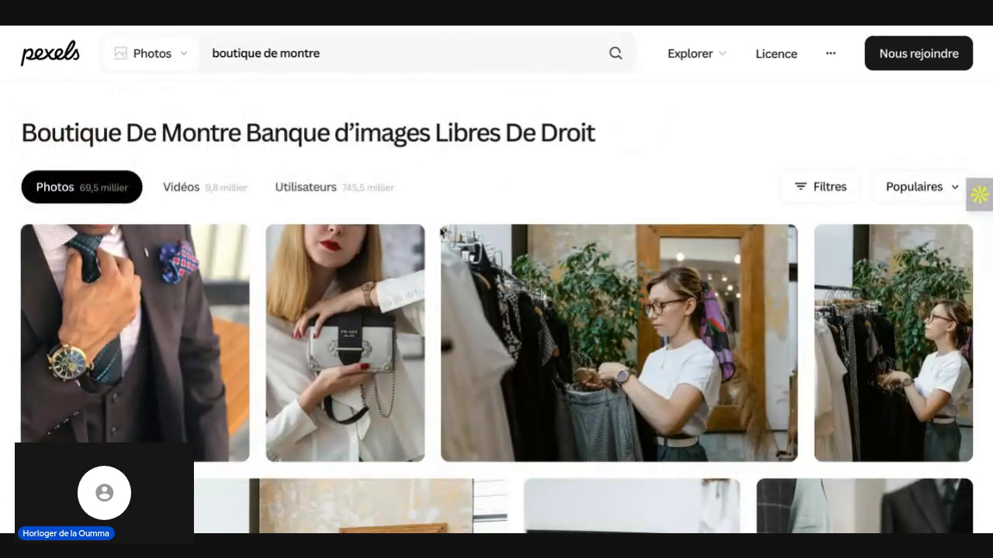
Step: Look through the watch shop photos, including the sponsored iStock ones, for a suitable image
{"action": "scroll", "coordinate": [457, 248], "scroll_direction": "down", "scroll_amount": 5}
{"action": "scroll", "coordinate": [475, 268], "scroll_direction": "down", "scroll_amount": 8}
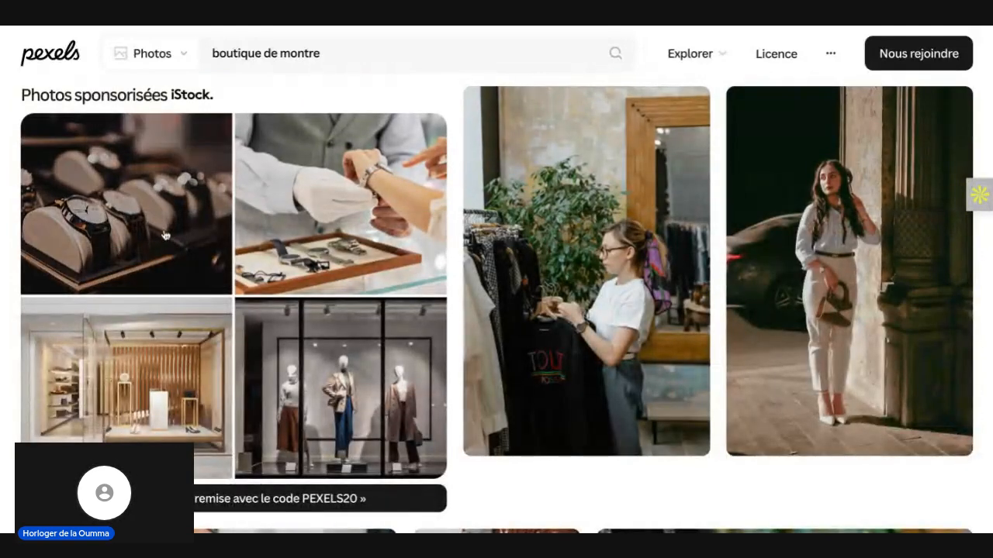
{"action": "scroll", "coordinate": [162, 341], "scroll_direction": "down", "scroll_amount": 4}
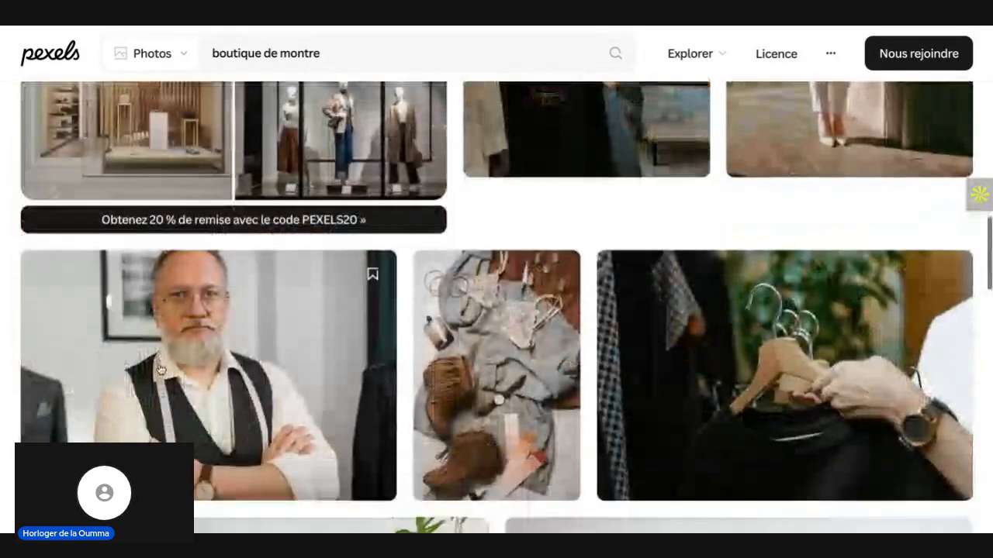
{"action": "scroll", "coordinate": [161, 369], "scroll_direction": "down", "scroll_amount": 3}
{"action": "scroll", "coordinate": [161, 369], "scroll_direction": "up", "scroll_amount": 6}
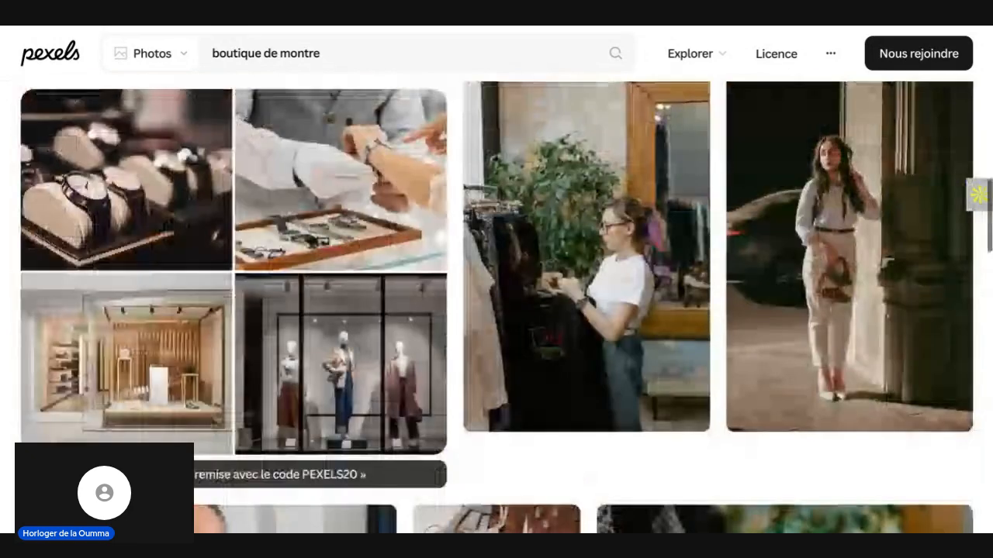
{"action": "scroll", "coordinate": [138, 324], "scroll_direction": "up", "scroll_amount": 2}
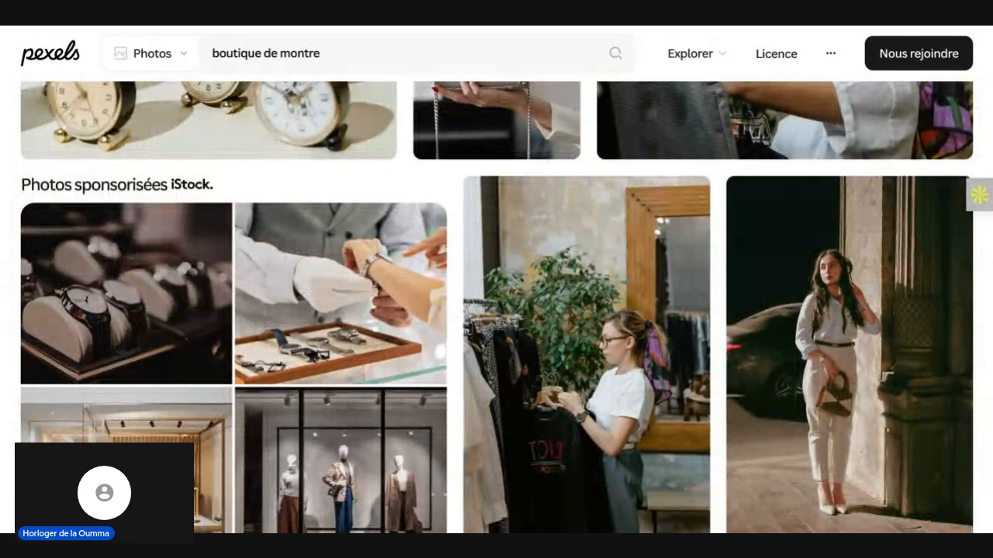
{"action": "scroll", "coordinate": [172, 270], "scroll_direction": "down", "scroll_amount": 6}
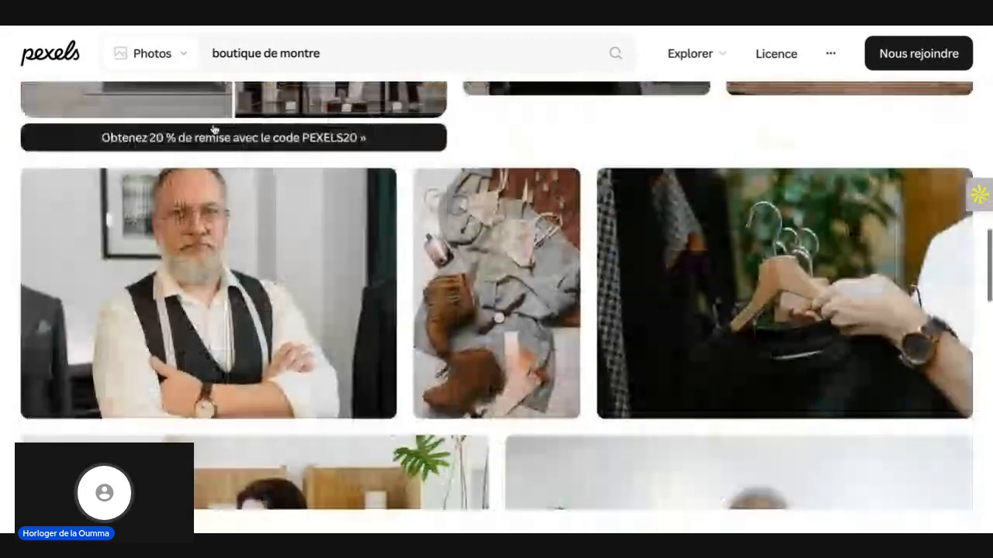
{"action": "scroll", "coordinate": [230, 201], "scroll_direction": "down", "scroll_amount": 5}
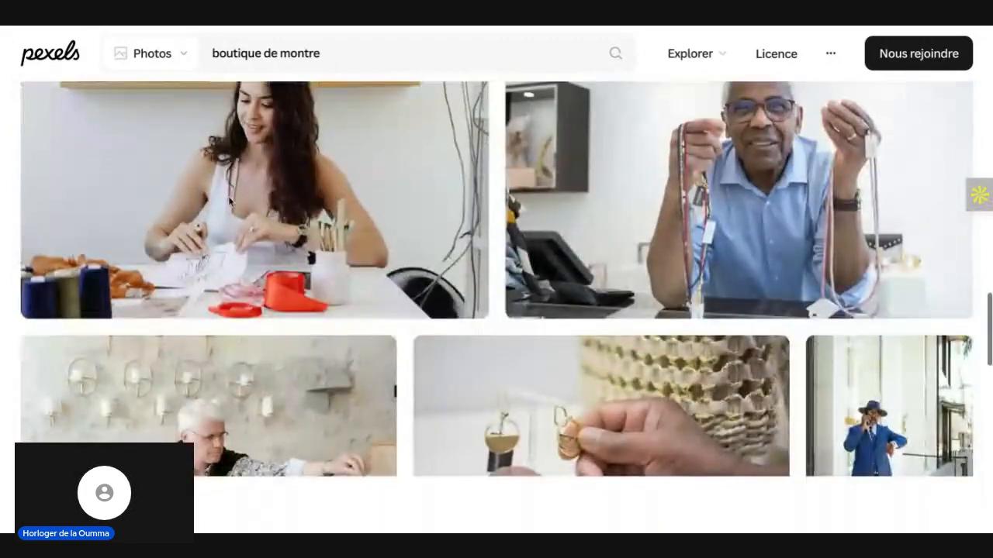
{"action": "scroll", "coordinate": [231, 201], "scroll_direction": "down", "scroll_amount": 3}
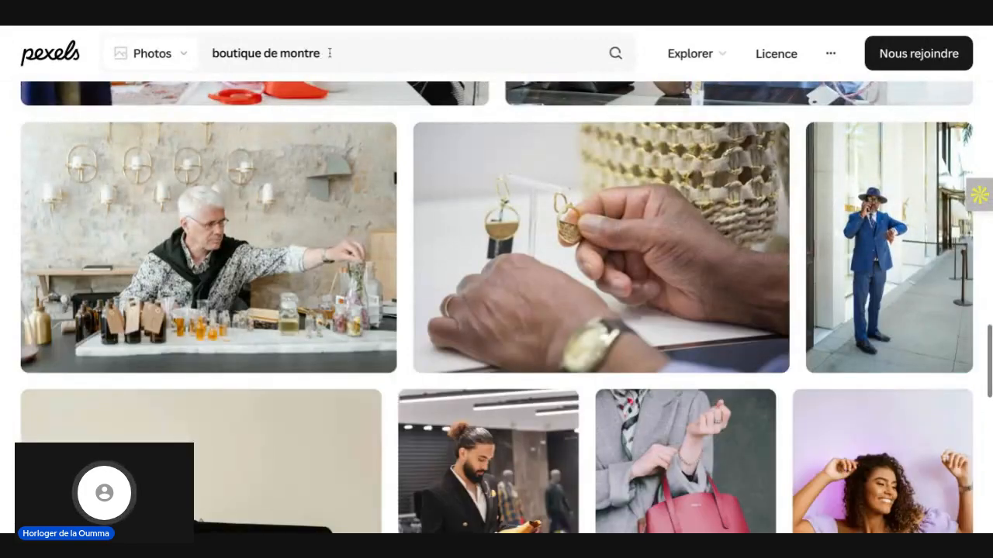
Step: Replace the photo search with "Montre" and run it
{"action": "left_click", "coordinate": [330, 53]}
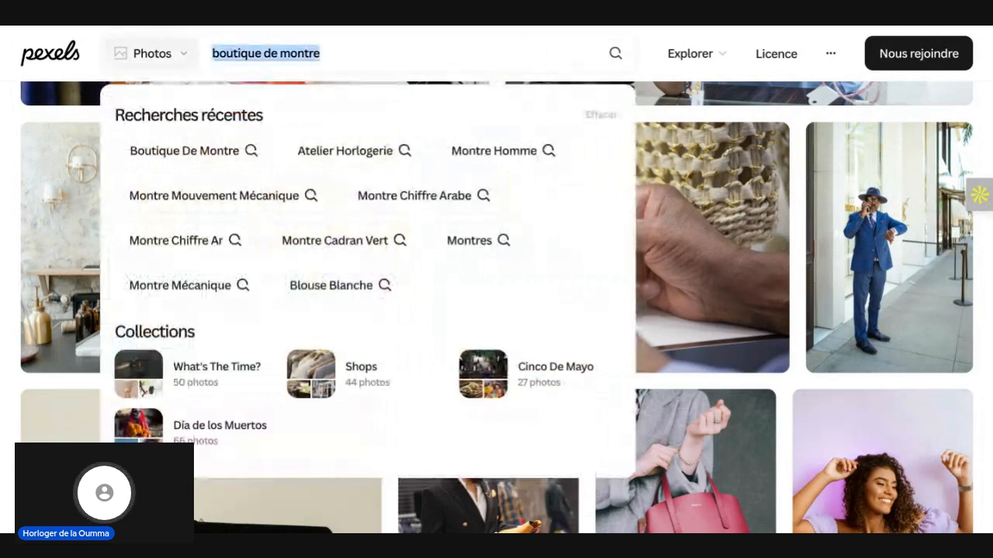
{"action": "type", "text": "Montre"}
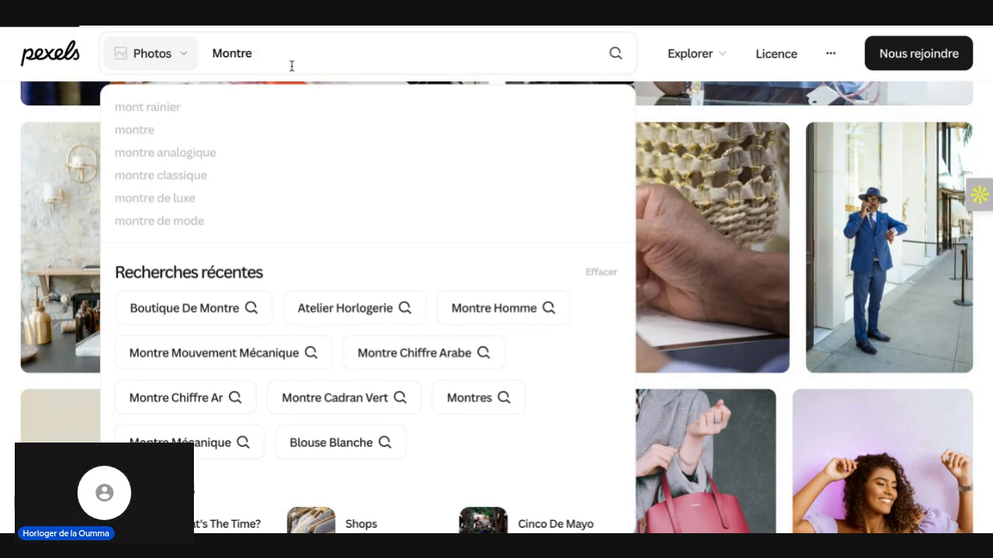
{"action": "key", "text": "Return"}
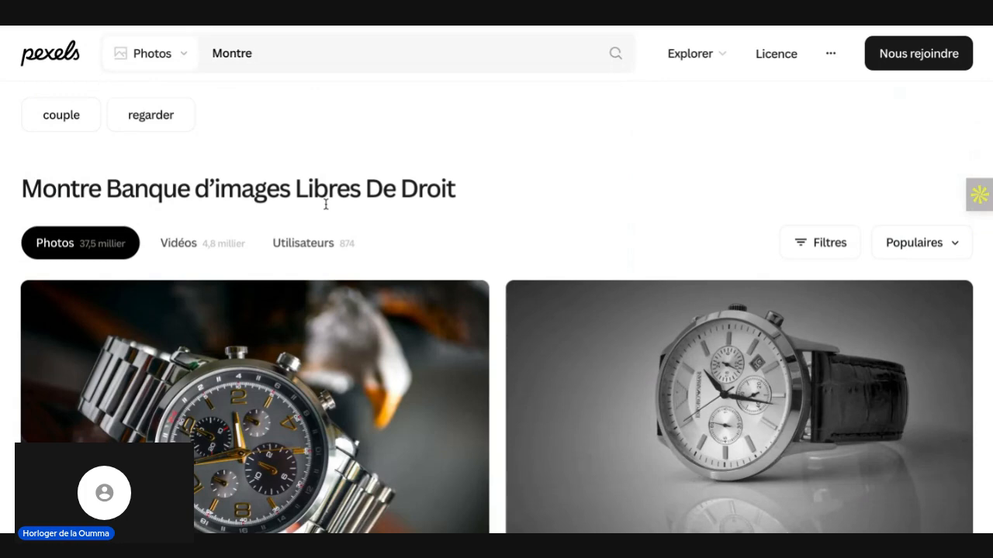
Step: Download the photo of the steel chronograph with gold numerals on a metal bracelet
{"action": "scroll", "coordinate": [328, 237], "scroll_direction": "down", "scroll_amount": 5}
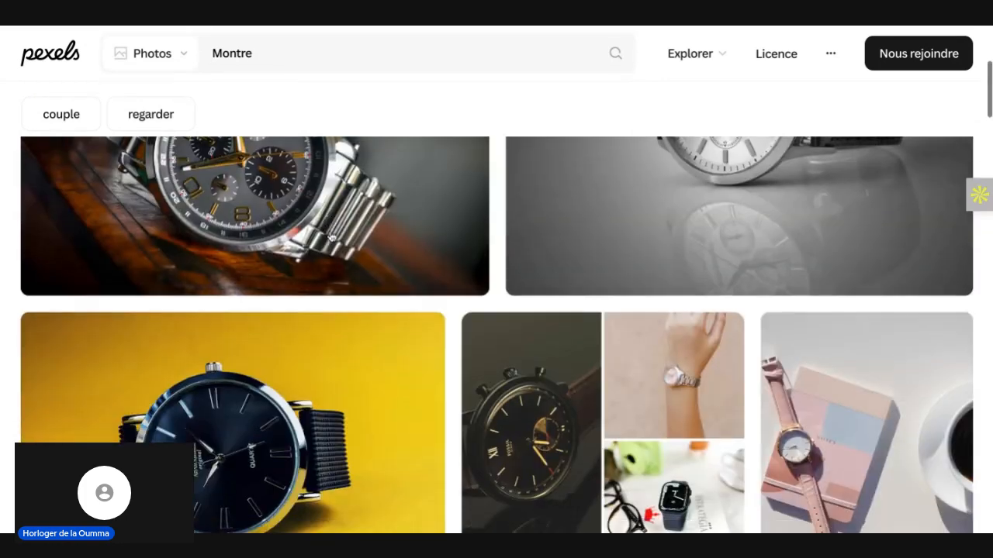
{"action": "scroll", "coordinate": [329, 236], "scroll_direction": "up", "scroll_amount": 2}
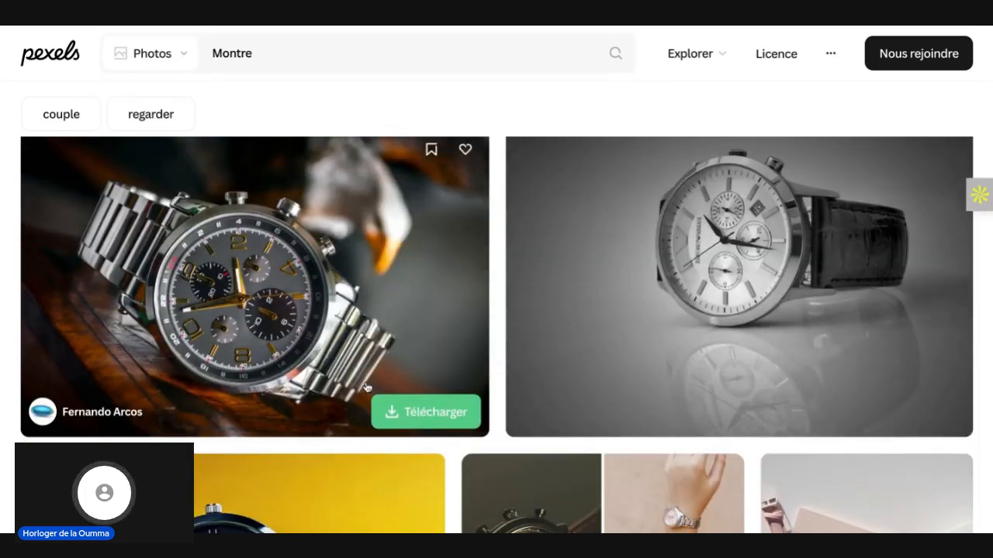
{"action": "left_click", "coordinate": [393, 414]}
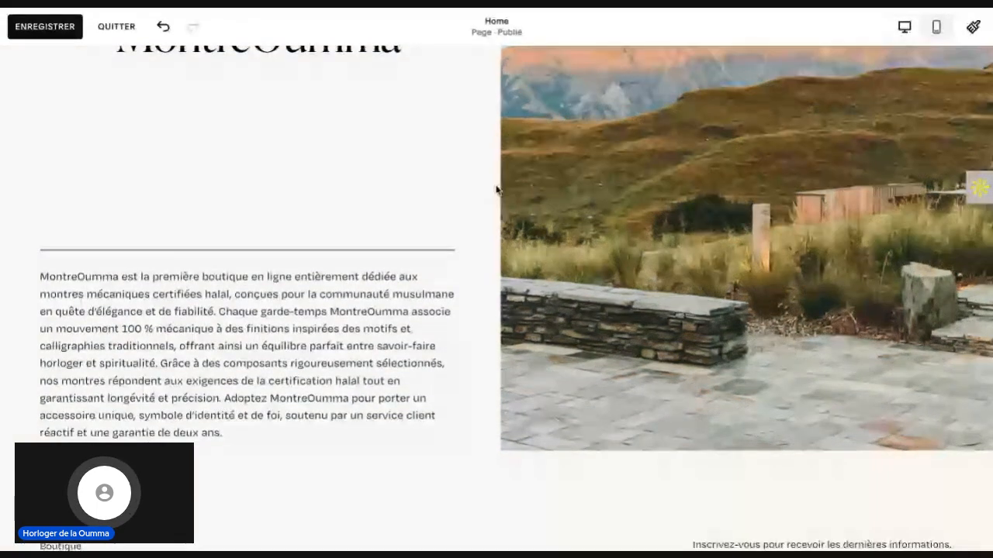
Step: Switch back to the Squarespace editor and replace the mountain demo image beside "Présentation MontreOumma" with the uploaded file "À propos montreoumma.jpg"
{"action": "scroll", "coordinate": [496, 190], "scroll_direction": "up", "scroll_amount": 3}
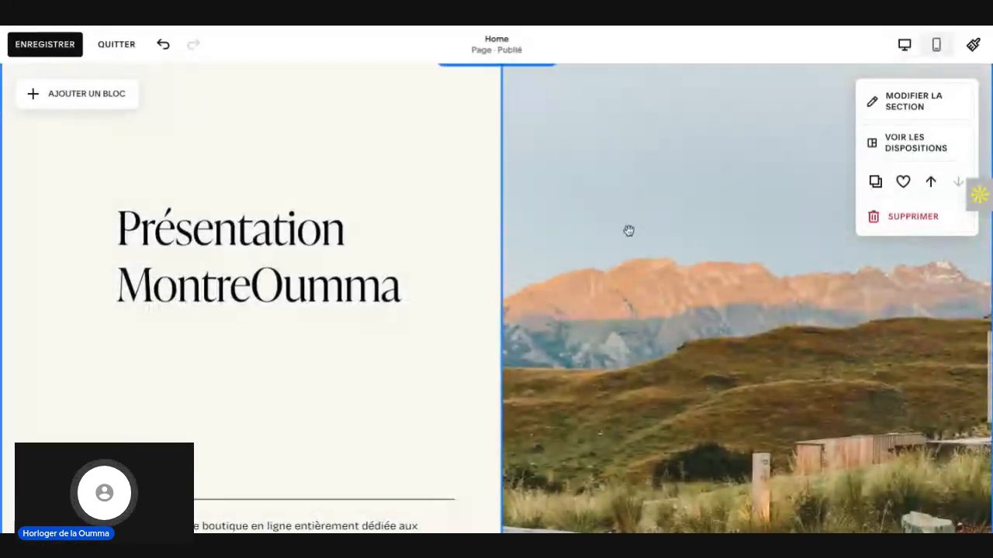
{"action": "scroll", "coordinate": [628, 230], "scroll_direction": "up", "scroll_amount": 2}
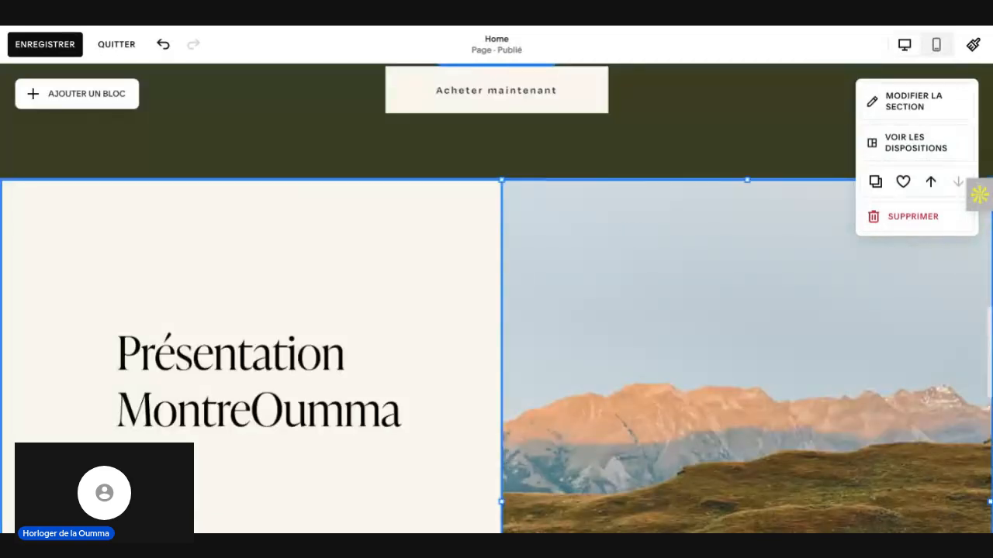
{"action": "left_click", "coordinate": [656, 267]}
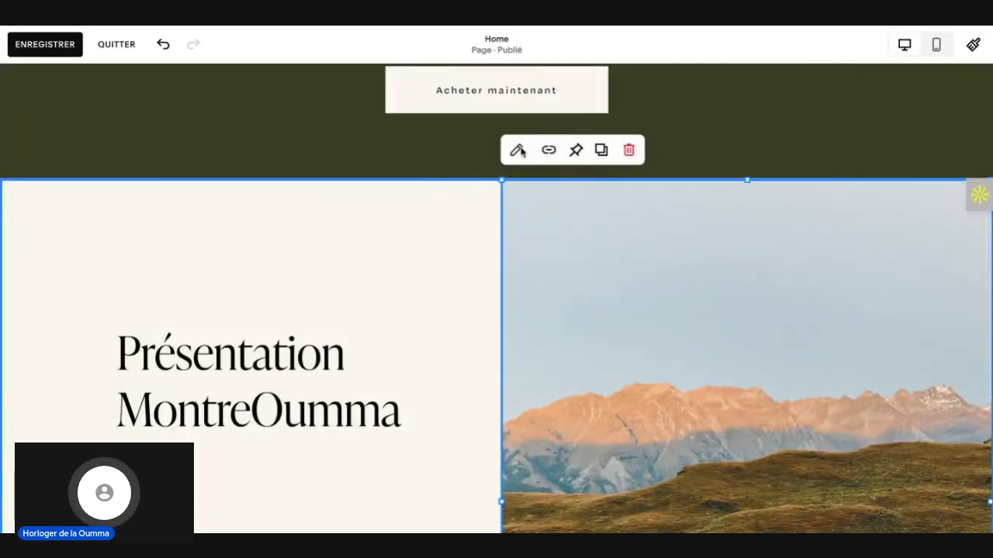
{"action": "left_click", "coordinate": [516, 151]}
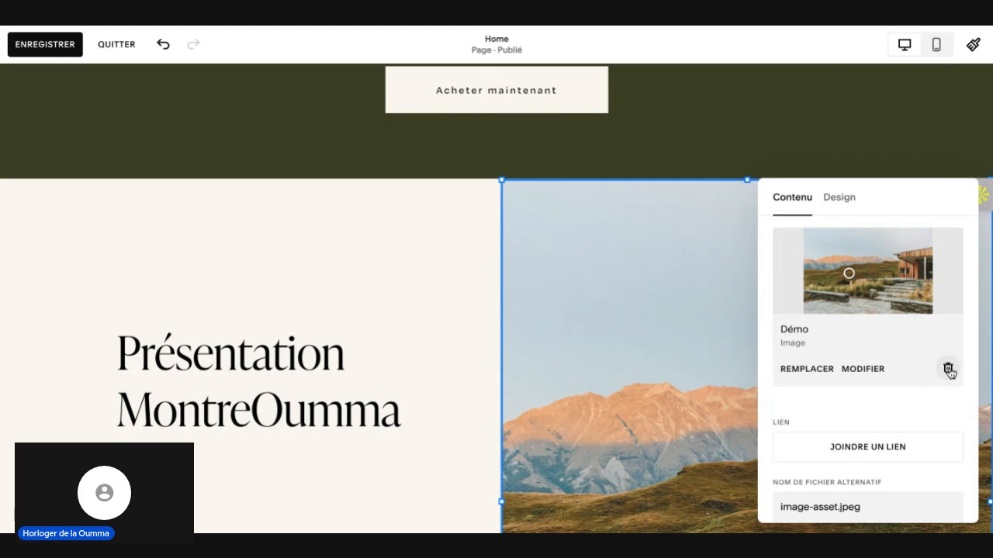
{"action": "left_click", "coordinate": [823, 370]}
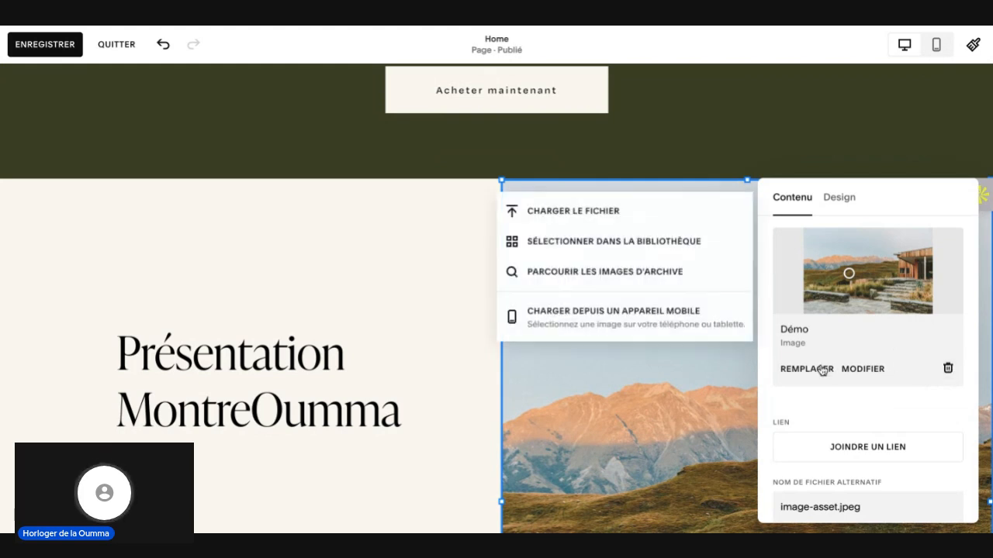
{"action": "left_click", "coordinate": [578, 210]}
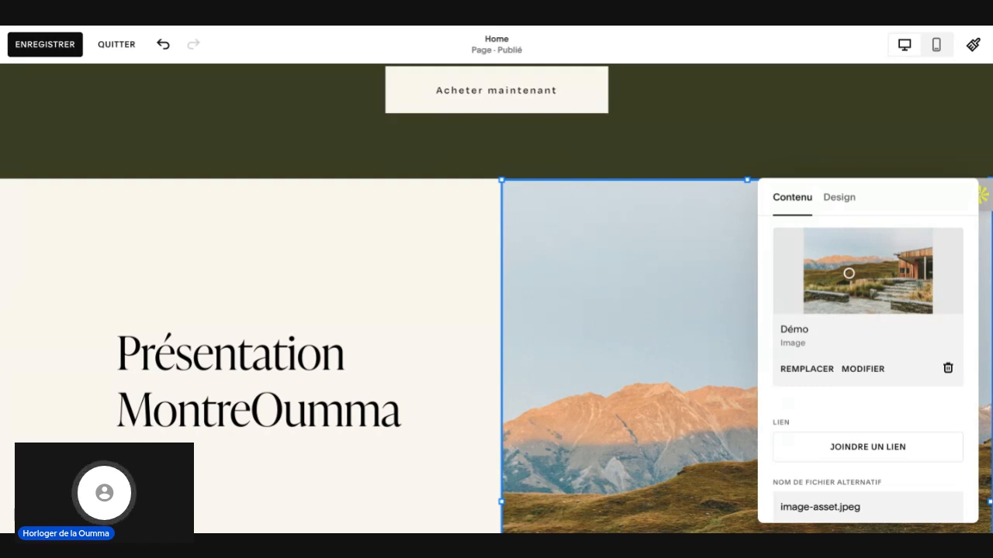
{"action": "left_click", "coordinate": [878, 461]}
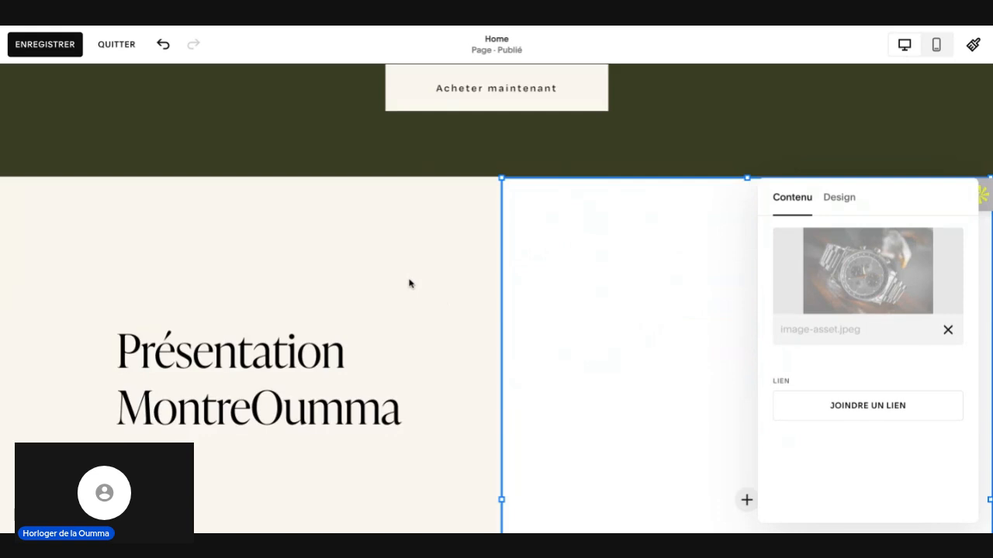
{"action": "scroll", "coordinate": [409, 283], "scroll_direction": "down", "scroll_amount": 5}
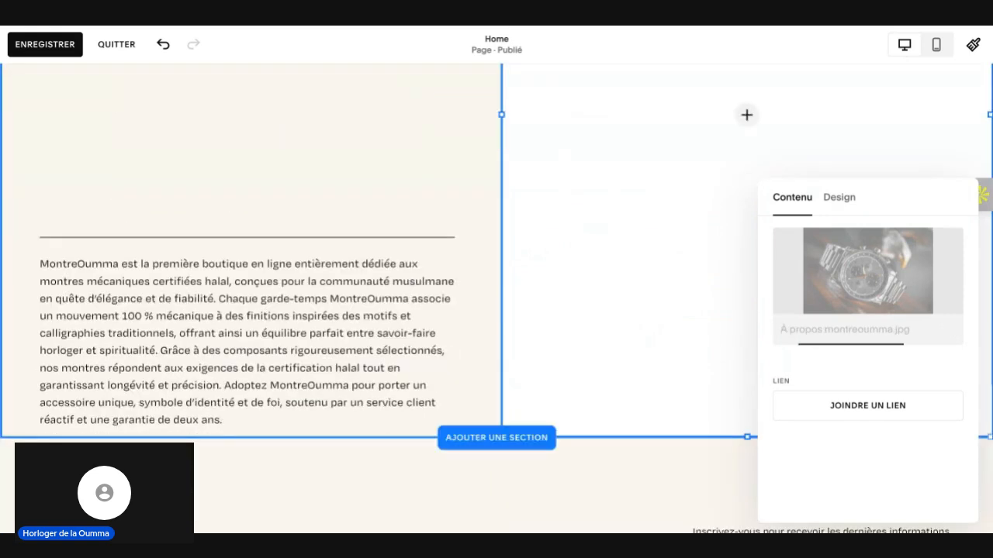
{"action": "scroll", "coordinate": [445, 173], "scroll_direction": "up", "scroll_amount": 3}
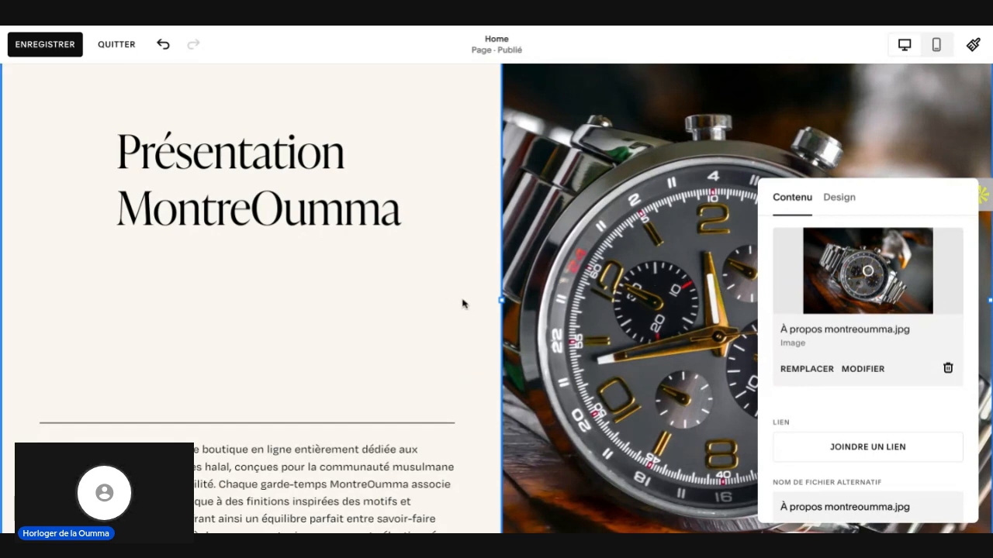
{"action": "scroll", "coordinate": [463, 303], "scroll_direction": "down", "scroll_amount": 2}
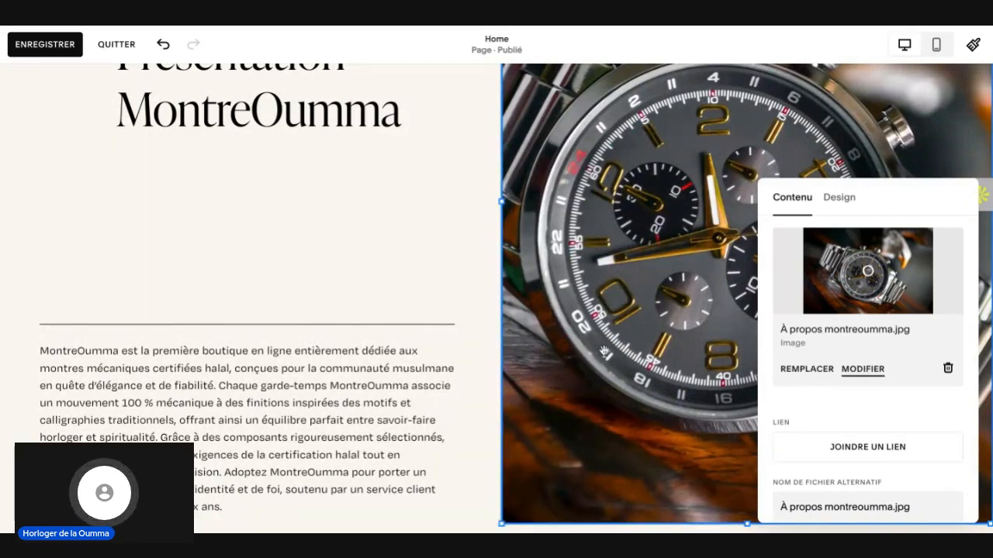
Step: Switch the Home page to the mobile view and check the layout of the "Présentation MontreOumma" section
{"action": "left_click", "coordinate": [937, 47]}
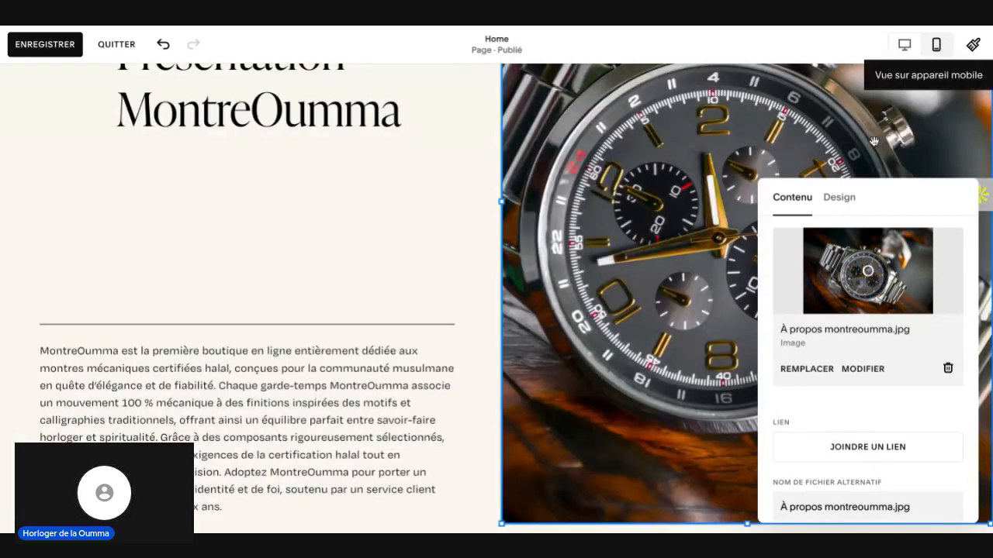
{"action": "left_click", "coordinate": [939, 47]}
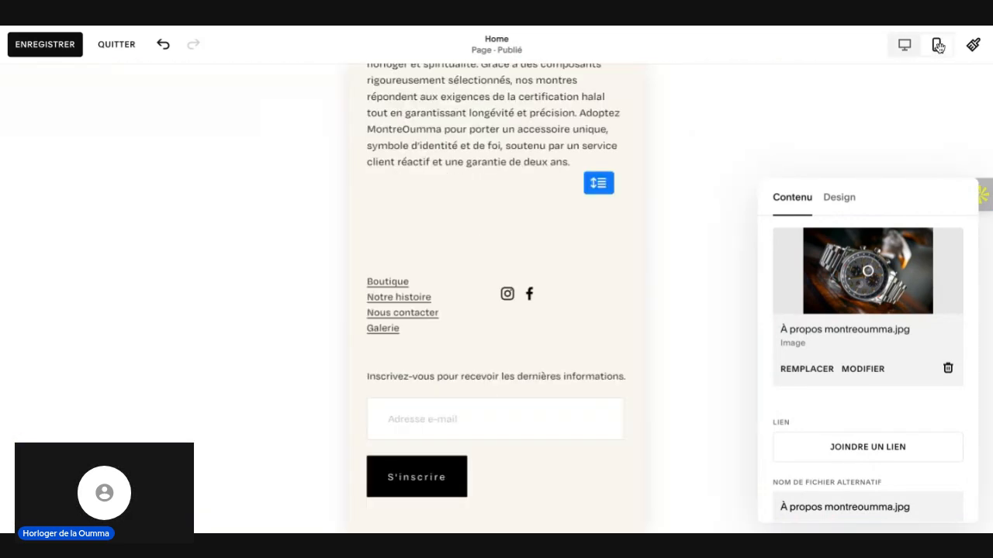
{"action": "scroll", "coordinate": [588, 266], "scroll_direction": "up", "scroll_amount": 6}
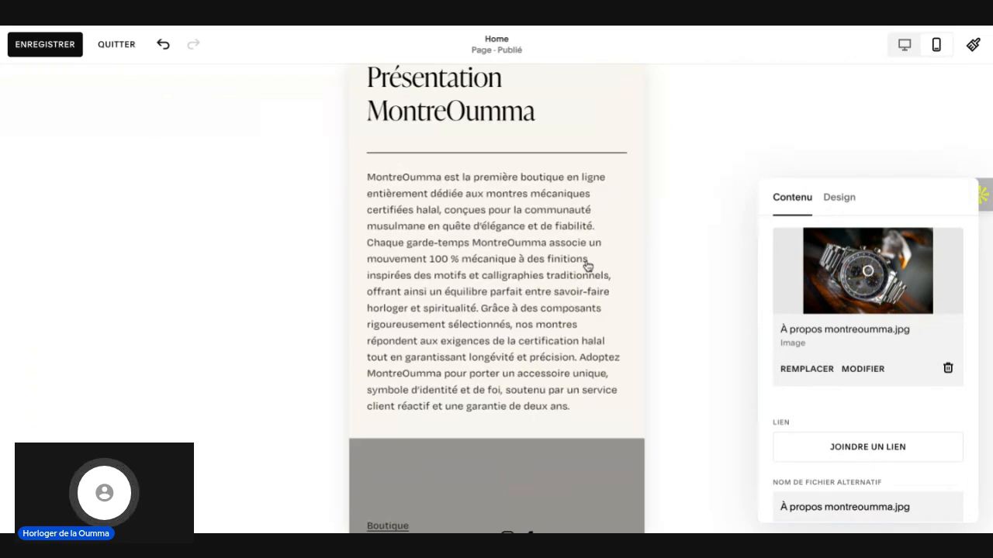
{"action": "scroll", "coordinate": [587, 266], "scroll_direction": "up", "scroll_amount": 4}
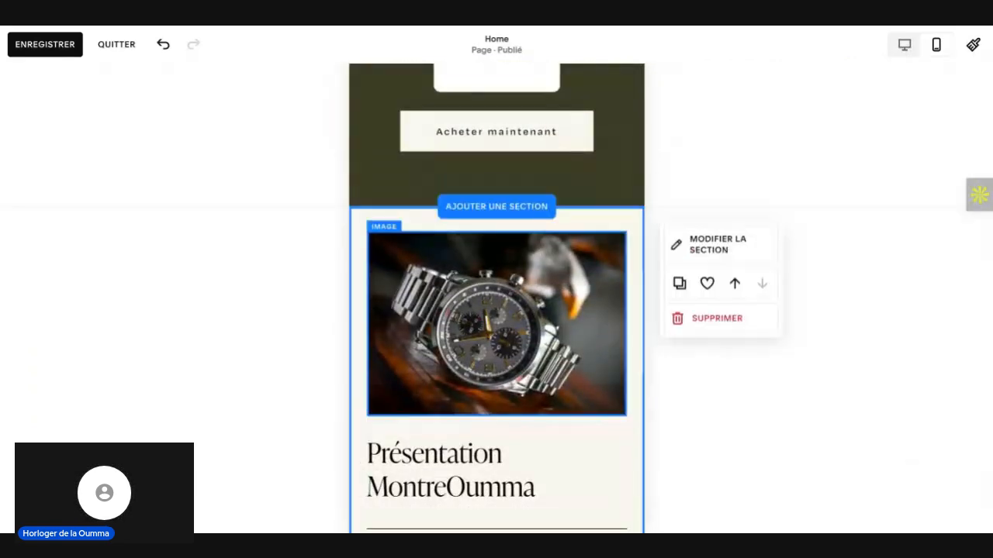
{"action": "scroll", "coordinate": [574, 261], "scroll_direction": "down", "scroll_amount": 3}
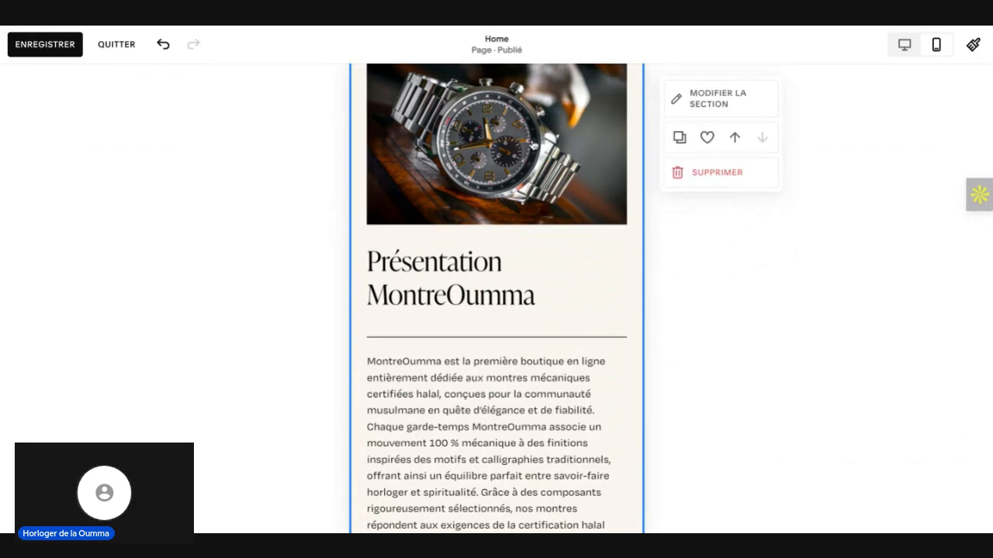
{"action": "scroll", "coordinate": [534, 259], "scroll_direction": "down", "scroll_amount": 3}
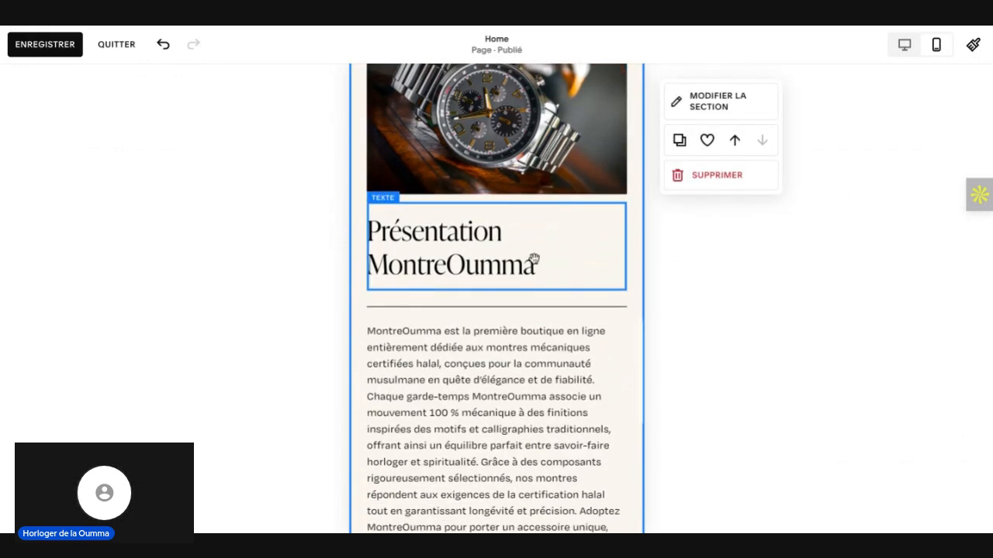
Step: Review the mobile layout of the hero banner, the "Les Best Seller MontreOumma" section and its product blocks
{"action": "scroll", "coordinate": [534, 259], "scroll_direction": "up", "scroll_amount": 2}
{"action": "scroll", "coordinate": [497, 299], "scroll_direction": "up", "scroll_amount": 6}
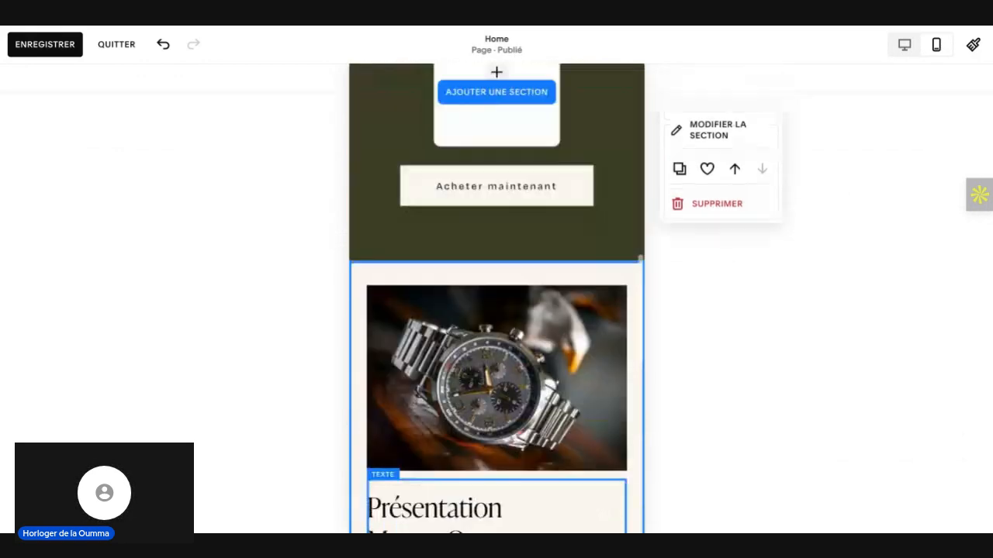
{"action": "scroll", "coordinate": [497, 298], "scroll_direction": "up", "scroll_amount": 2}
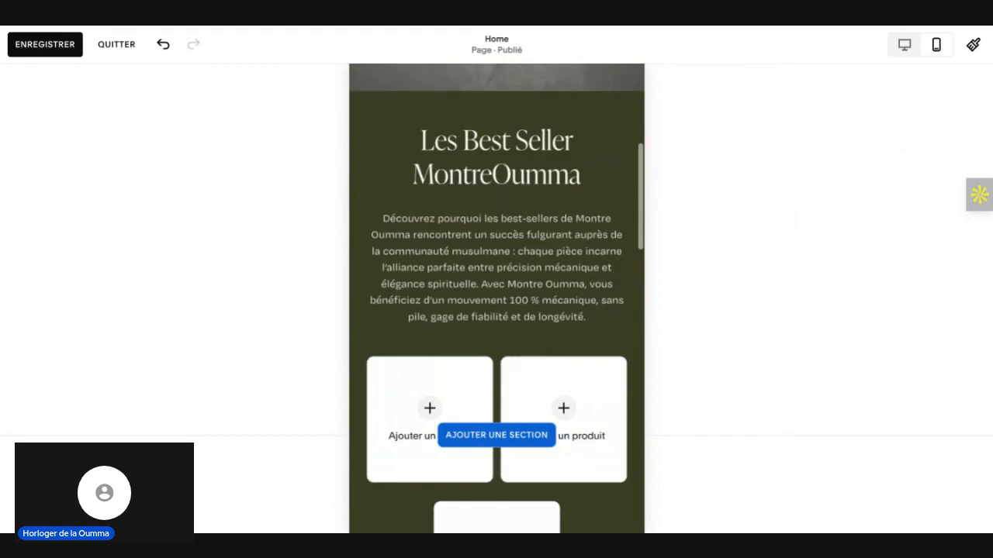
{"action": "scroll", "coordinate": [496, 299], "scroll_direction": "down", "scroll_amount": 3}
{"action": "scroll", "coordinate": [497, 299], "scroll_direction": "up", "scroll_amount": 5}
{"action": "scroll", "coordinate": [497, 466], "scroll_direction": "up", "scroll_amount": 2}
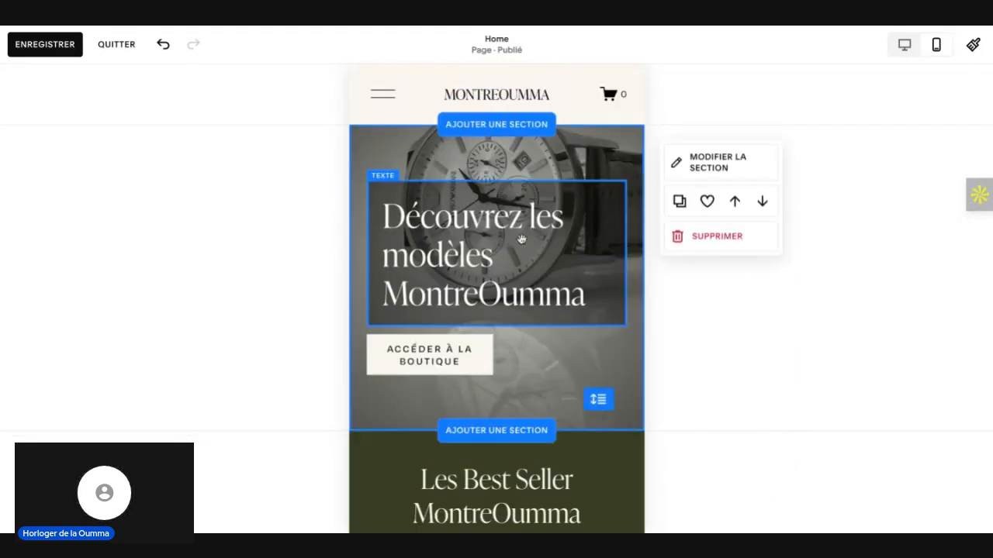
{"action": "scroll", "coordinate": [518, 211], "scroll_direction": "down", "scroll_amount": 3}
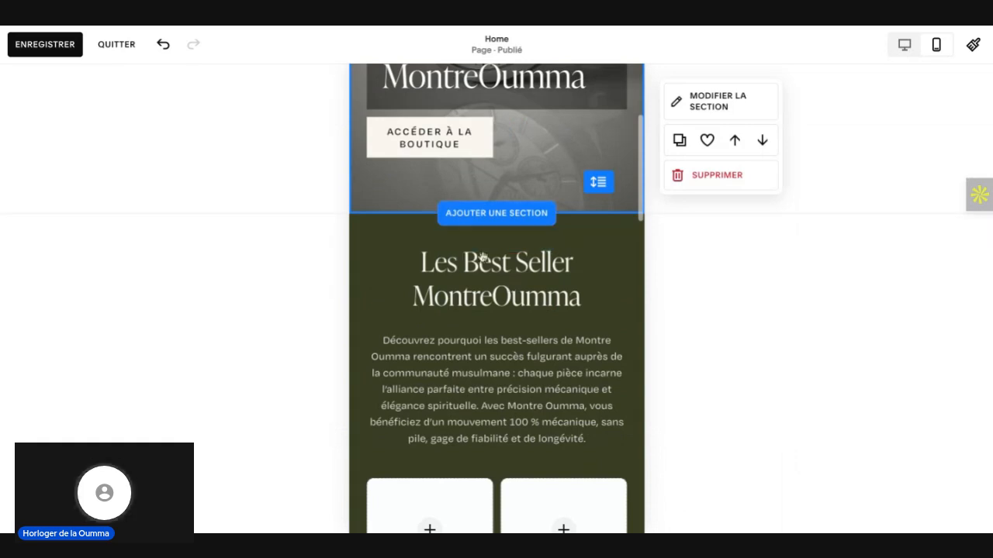
{"action": "scroll", "coordinate": [497, 264], "scroll_direction": "down", "scroll_amount": 3}
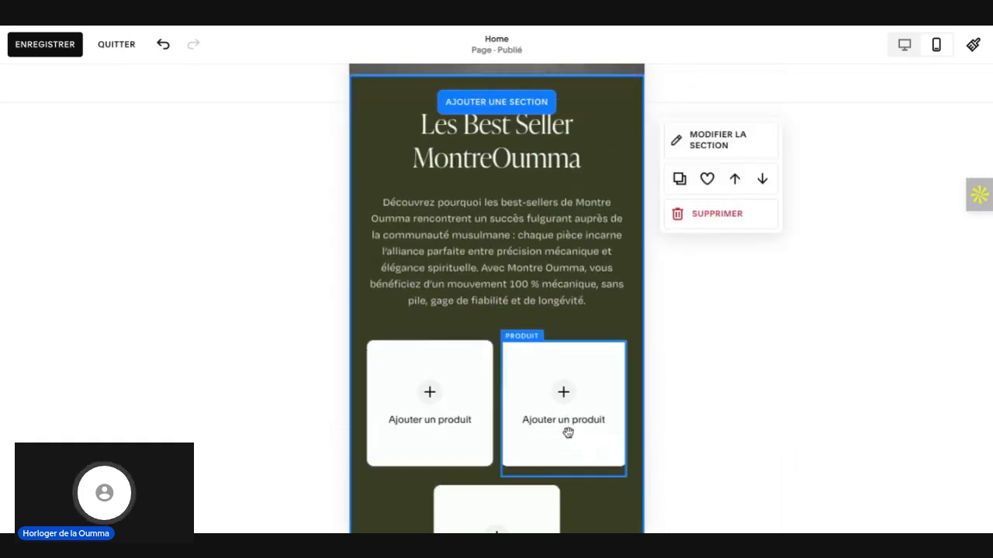
{"action": "scroll", "coordinate": [483, 262], "scroll_direction": "up", "scroll_amount": 3}
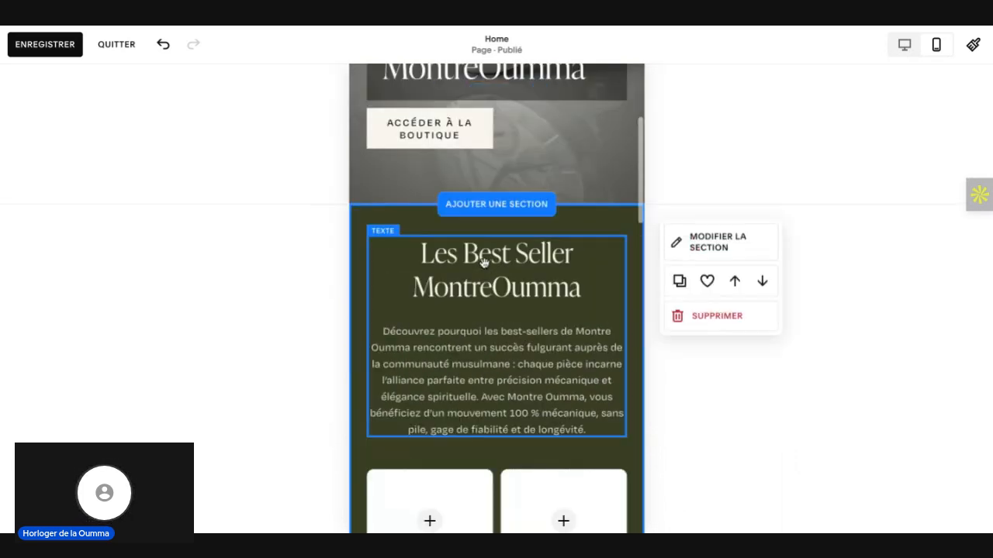
{"action": "scroll", "coordinate": [483, 261], "scroll_direction": "down", "scroll_amount": 6}
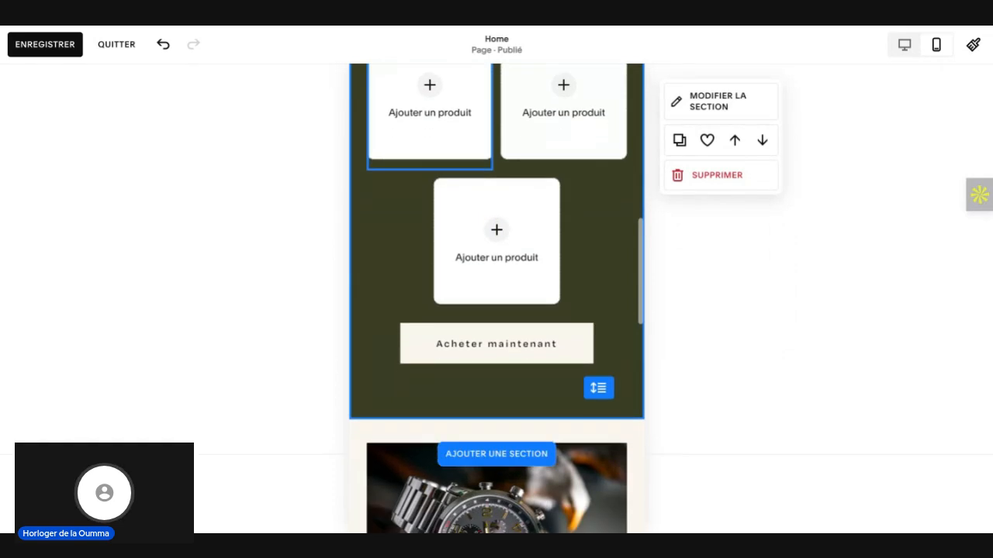
{"action": "scroll", "coordinate": [493, 330], "scroll_direction": "down", "scroll_amount": 2}
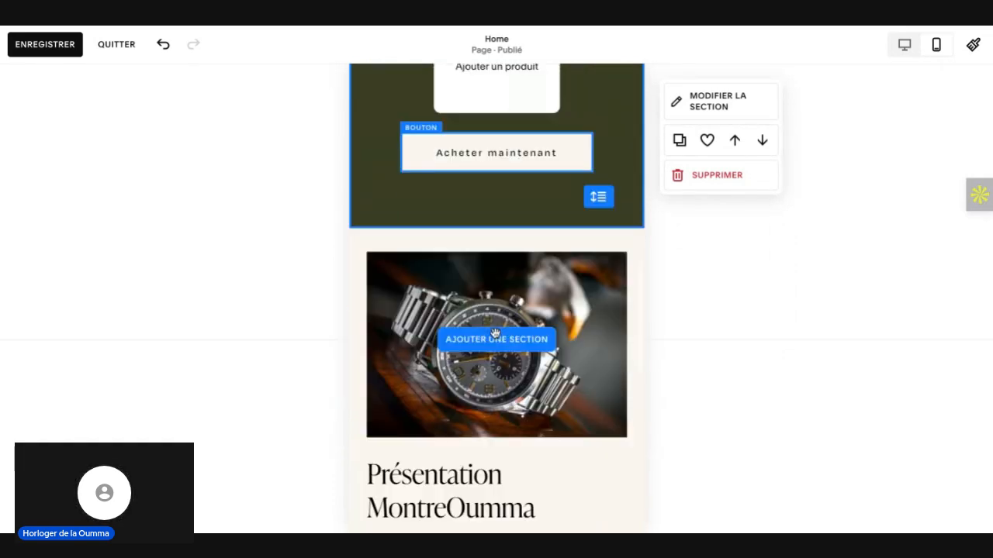
Step: Rearrange the mobile presentation section so the "Présentation MontreOumma" heading sits above the watch image, with the image directly below it
{"action": "left_click", "coordinate": [490, 310]}
{"action": "scroll", "coordinate": [491, 310], "scroll_direction": "down", "scroll_amount": 2}
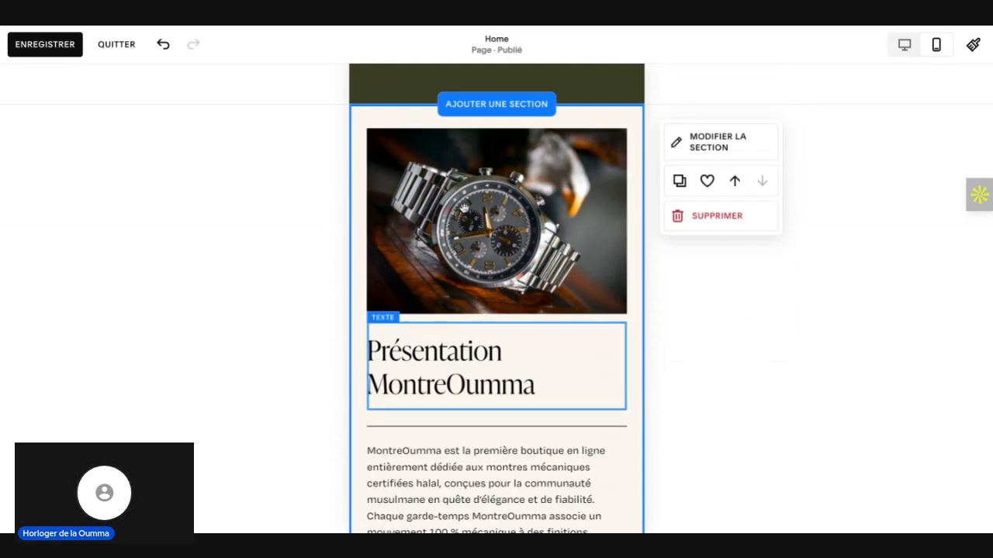
{"action": "left_click_drag", "start_coordinate": [466, 377], "coordinate": [462, 168]}
{"action": "left_click", "coordinate": [475, 238]}
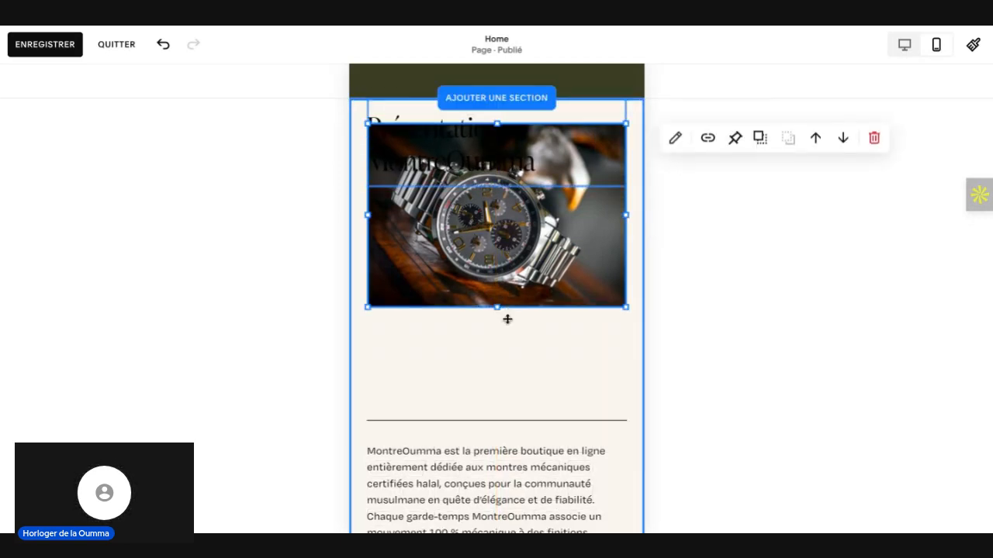
{"action": "left_click_drag", "start_coordinate": [508, 319], "coordinate": [508, 341]}
{"action": "left_click_drag", "start_coordinate": [523, 301], "coordinate": [523, 301]}
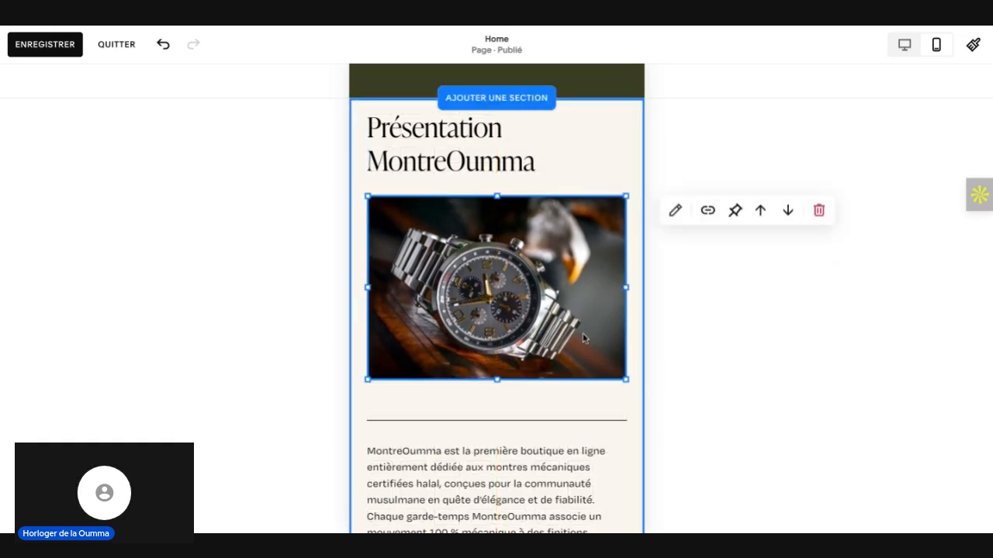
{"action": "scroll", "coordinate": [583, 338], "scroll_direction": "down", "scroll_amount": 3}
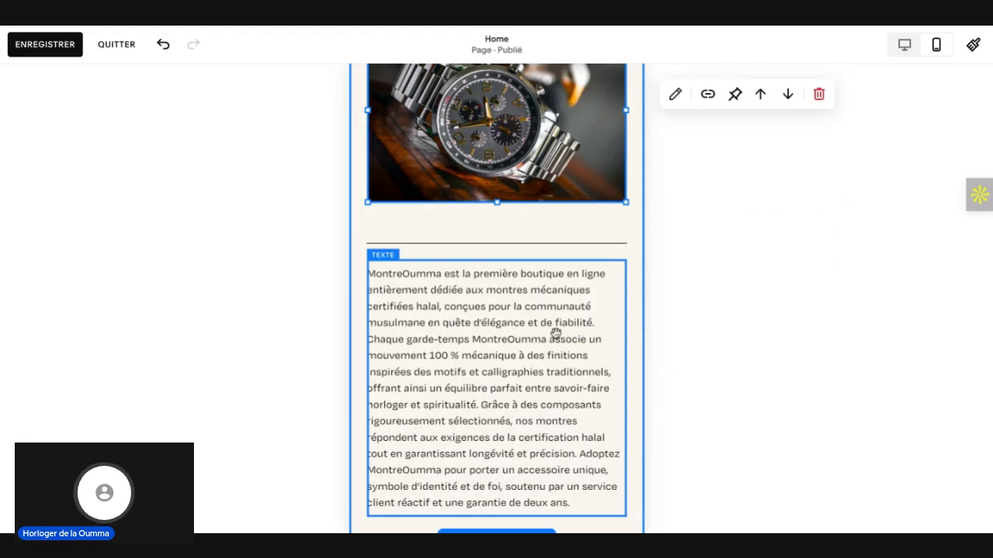
{"action": "scroll", "coordinate": [555, 332], "scroll_direction": "down", "scroll_amount": 2}
{"action": "scroll", "coordinate": [556, 332], "scroll_direction": "down", "scroll_amount": 4}
{"action": "scroll", "coordinate": [555, 332], "scroll_direction": "up", "scroll_amount": 12}
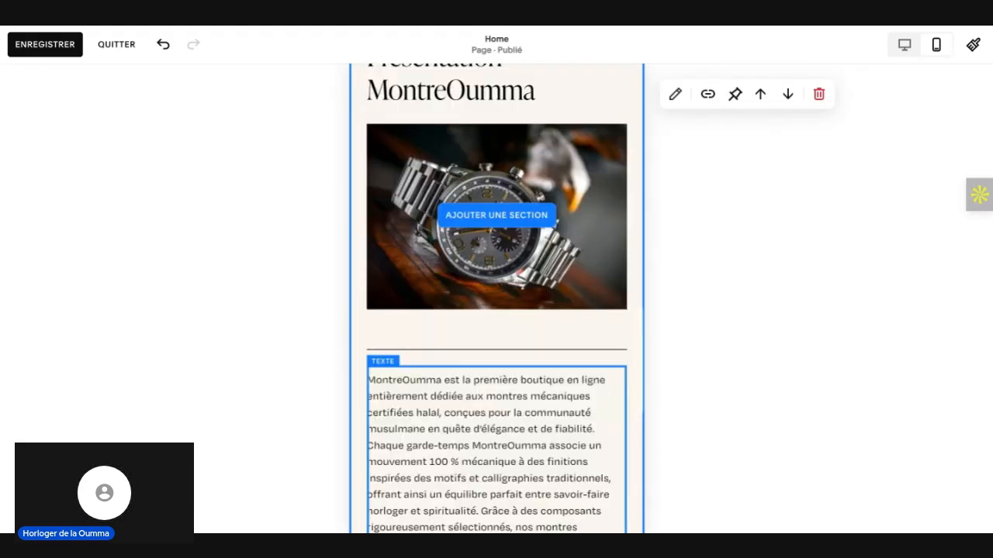
{"action": "scroll", "coordinate": [497, 311], "scroll_direction": "up", "scroll_amount": 10}
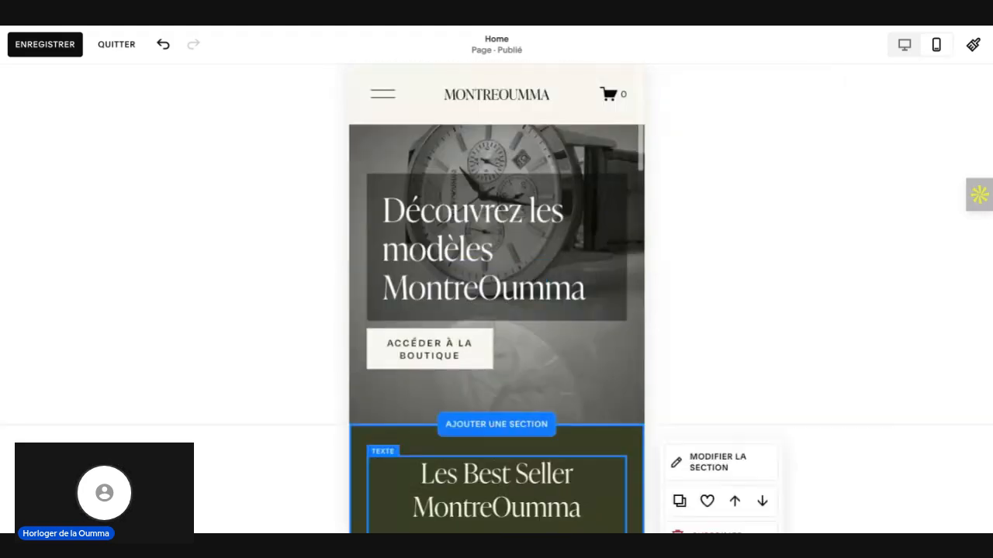
{"action": "scroll", "coordinate": [497, 310], "scroll_direction": "down", "scroll_amount": 9}
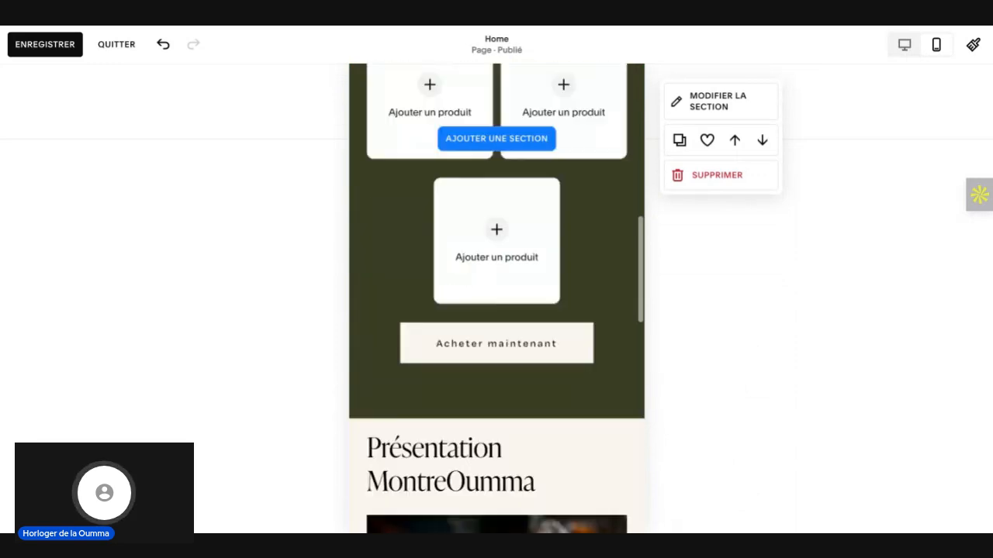
{"action": "scroll", "coordinate": [496, 310], "scroll_direction": "down", "scroll_amount": 3}
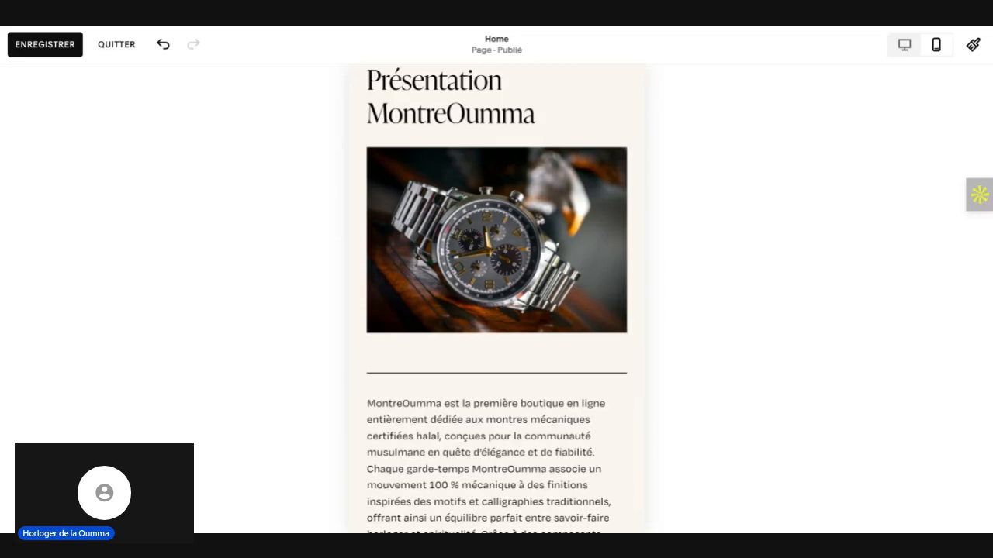
Step: Switch to Pexels, close the donation message and search the stock videos for "montre"
{"action": "key", "text": "ctrl+Tab"}
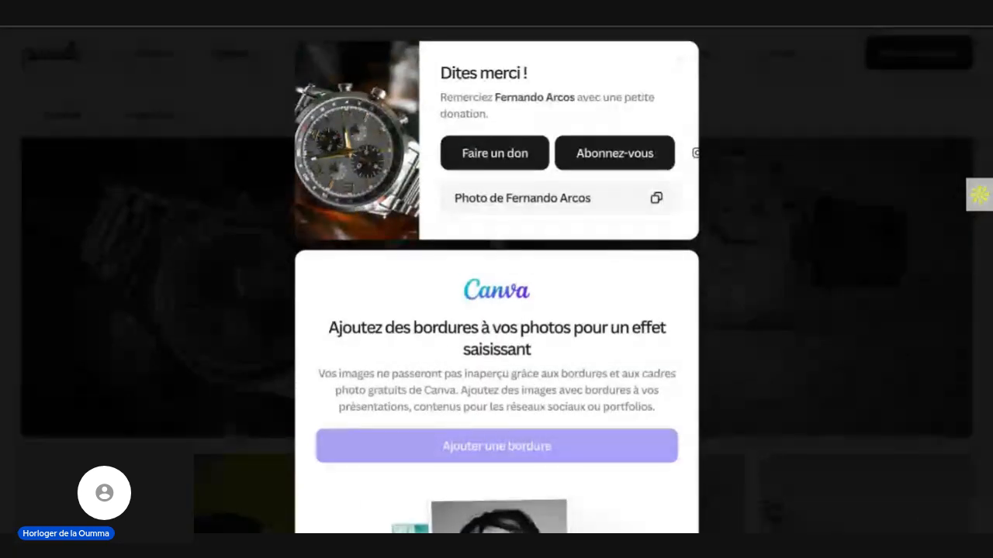
{"action": "left_click", "coordinate": [826, 105]}
{"action": "scroll", "coordinate": [299, 133], "scroll_direction": "down", "scroll_amount": 2}
{"action": "left_click", "coordinate": [185, 59]}
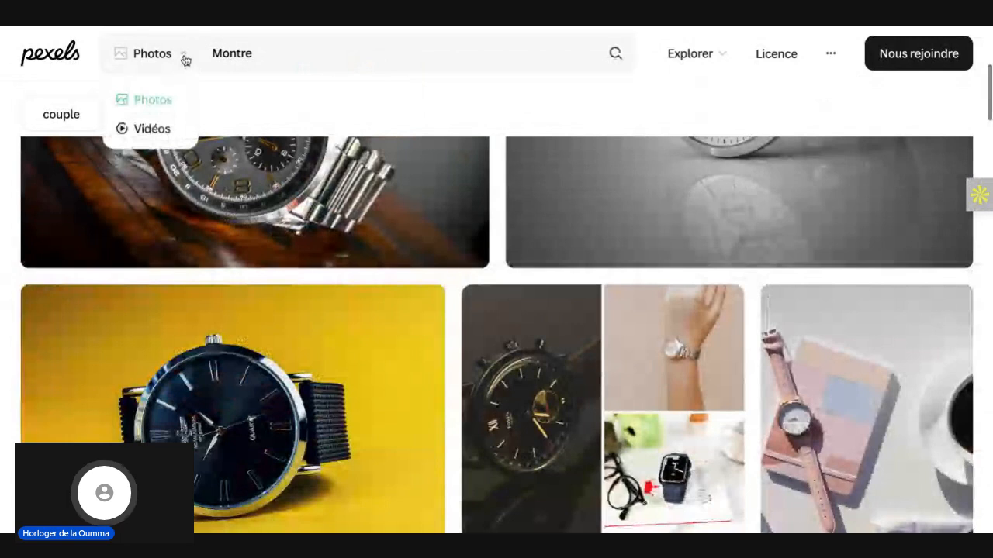
{"action": "left_click", "coordinate": [161, 133]}
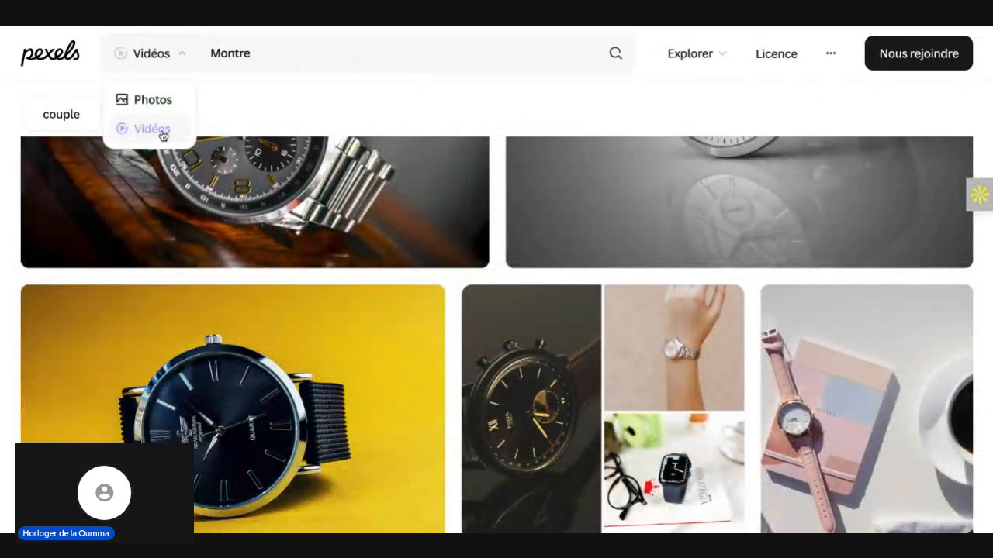
{"action": "left_click", "coordinate": [303, 55]}
{"action": "double_click", "coordinate": [303, 55]}
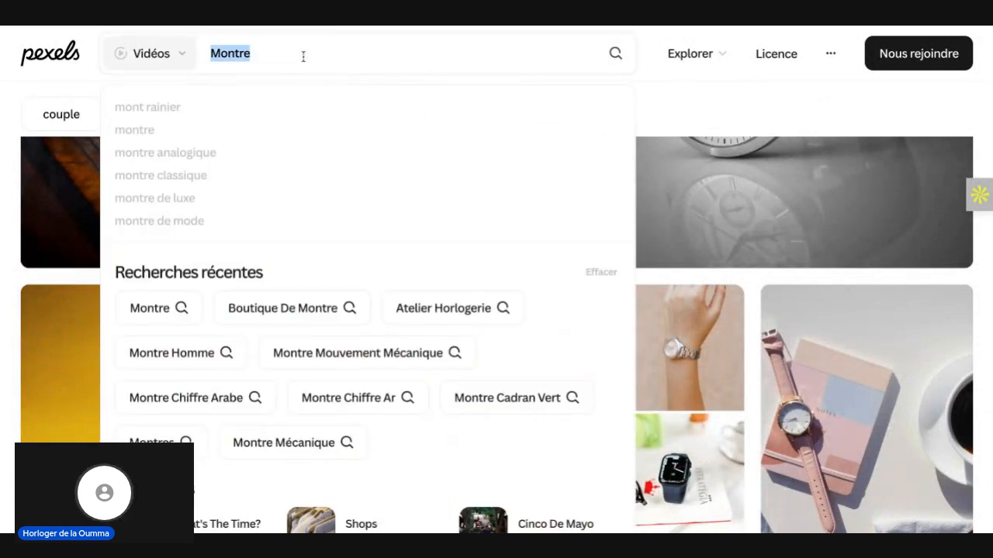
{"action": "type", "text": "mon"}
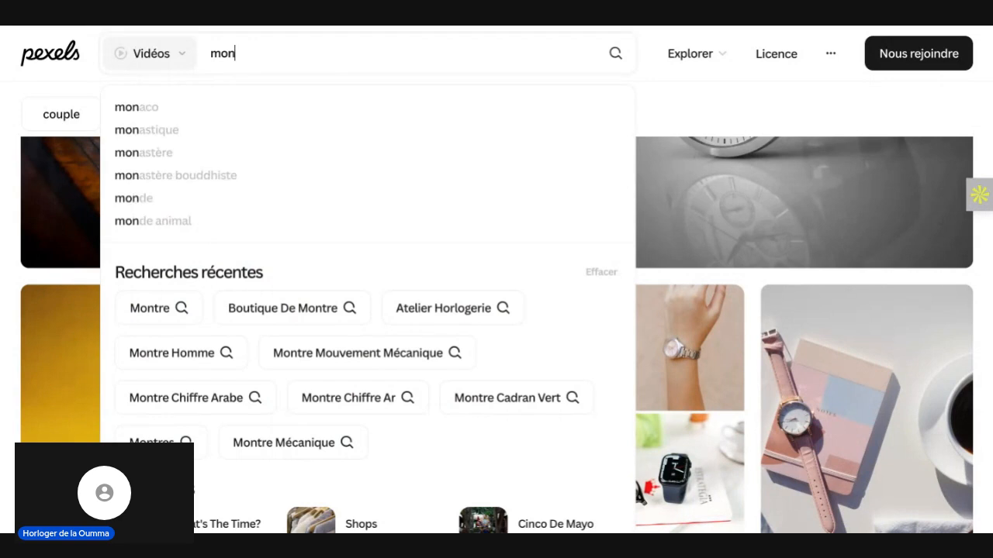
{"action": "type", "text": "tre"}
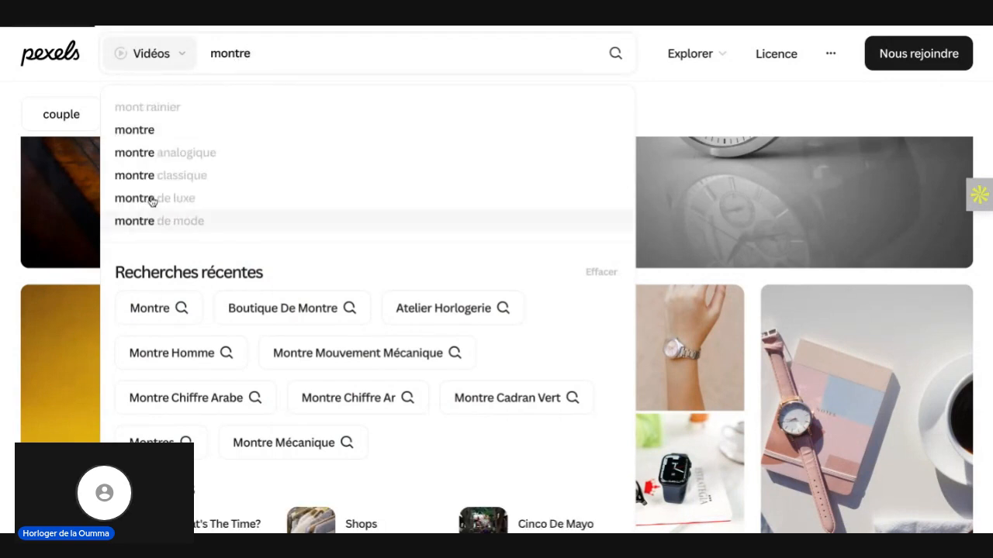
{"action": "key", "text": "Return"}
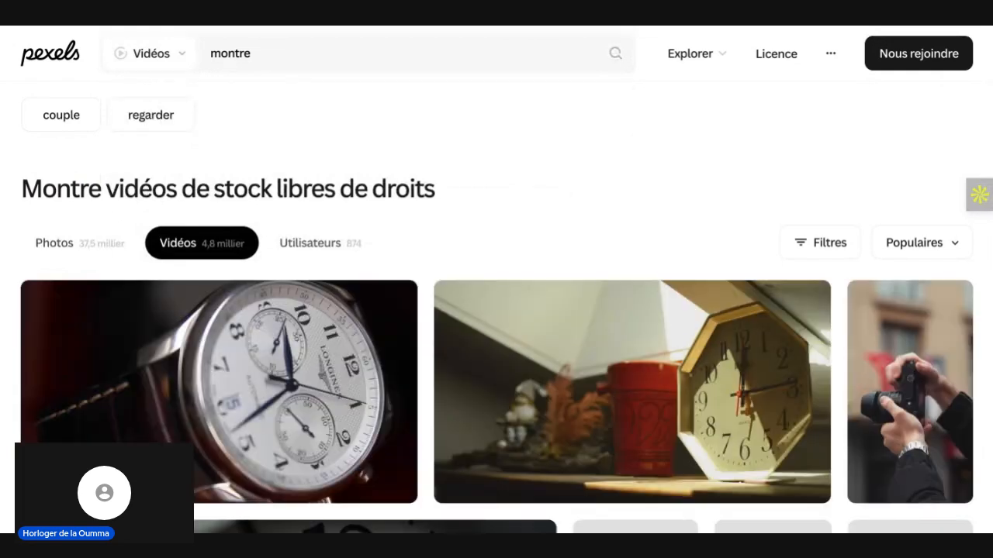
Step: Download the close-up video of the white-dial Longines watch with the dark leather strap and dismiss the thank-you message
{"action": "scroll", "coordinate": [329, 235], "scroll_direction": "down", "scroll_amount": 2}
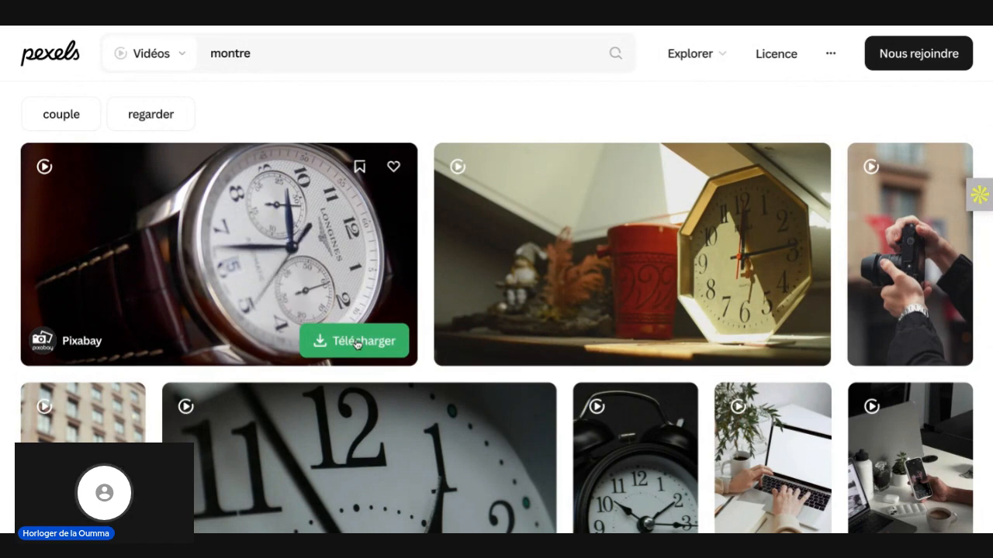
{"action": "left_click", "coordinate": [392, 338]}
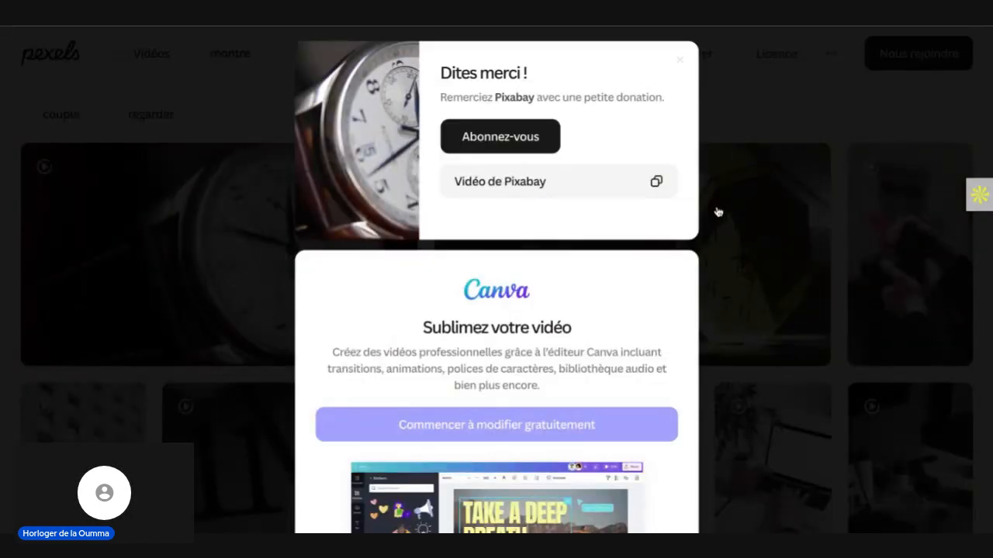
{"action": "left_click", "coordinate": [760, 227]}
Step: Browse the remaining "montre" video results on Pexels for other suitable watch footage
{"action": "scroll", "coordinate": [760, 227], "scroll_direction": "down", "scroll_amount": 4}
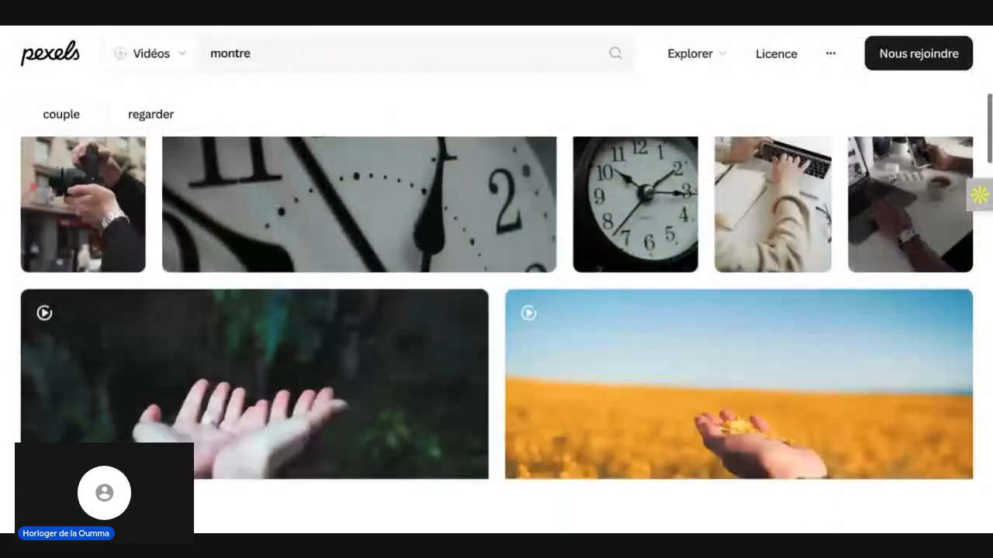
{"action": "scroll", "coordinate": [760, 227], "scroll_direction": "down", "scroll_amount": 1}
{"action": "scroll", "coordinate": [760, 227], "scroll_direction": "down", "scroll_amount": 3}
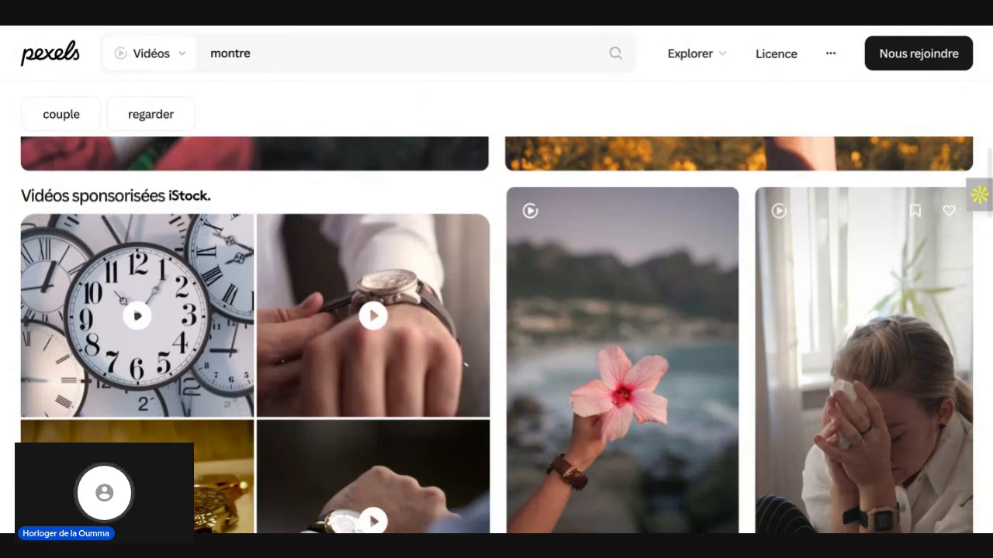
{"action": "scroll", "coordinate": [760, 227], "scroll_direction": "down", "scroll_amount": 6}
{"action": "scroll", "coordinate": [760, 228], "scroll_direction": "down", "scroll_amount": 1}
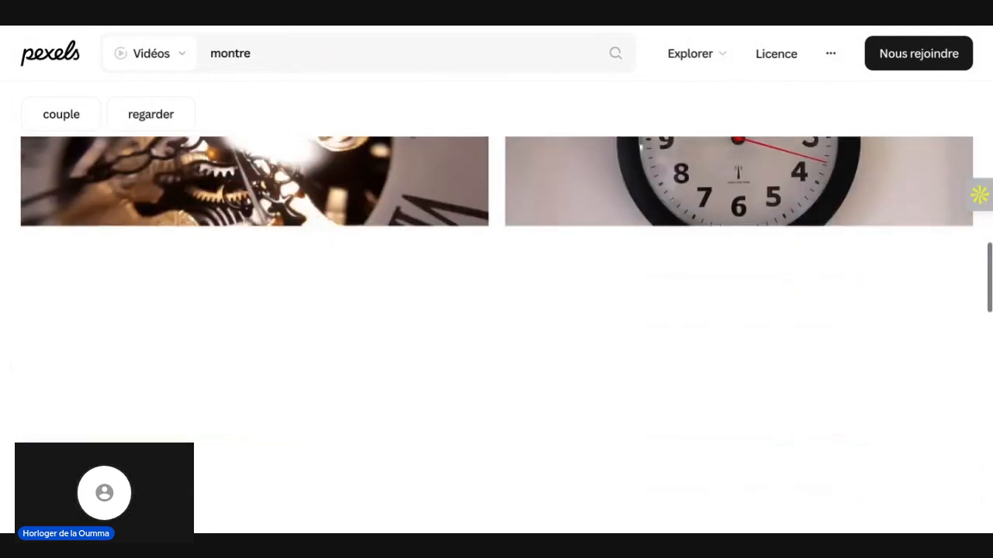
{"action": "scroll", "coordinate": [760, 228], "scroll_direction": "down", "scroll_amount": 4}
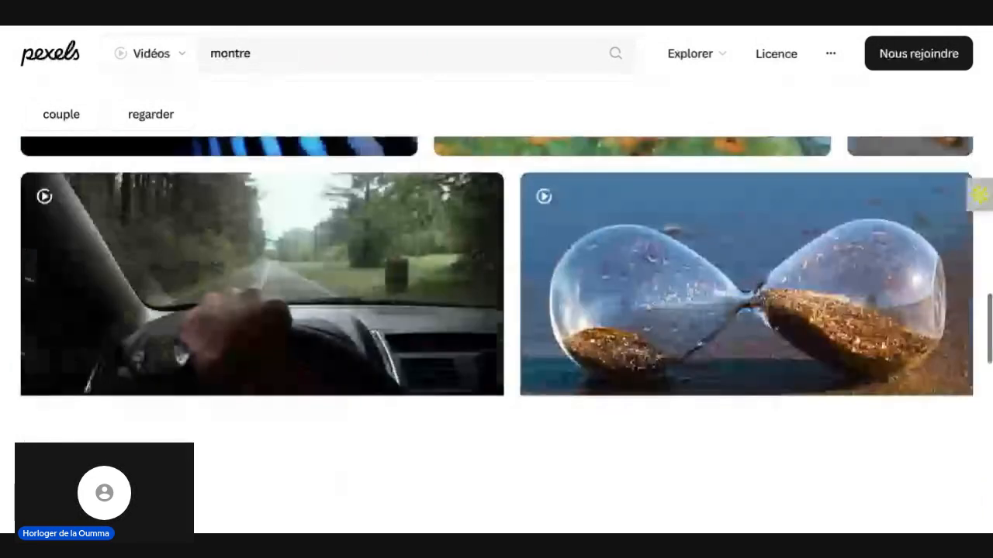
{"action": "scroll", "coordinate": [496, 333], "scroll_direction": "down", "scroll_amount": 1}
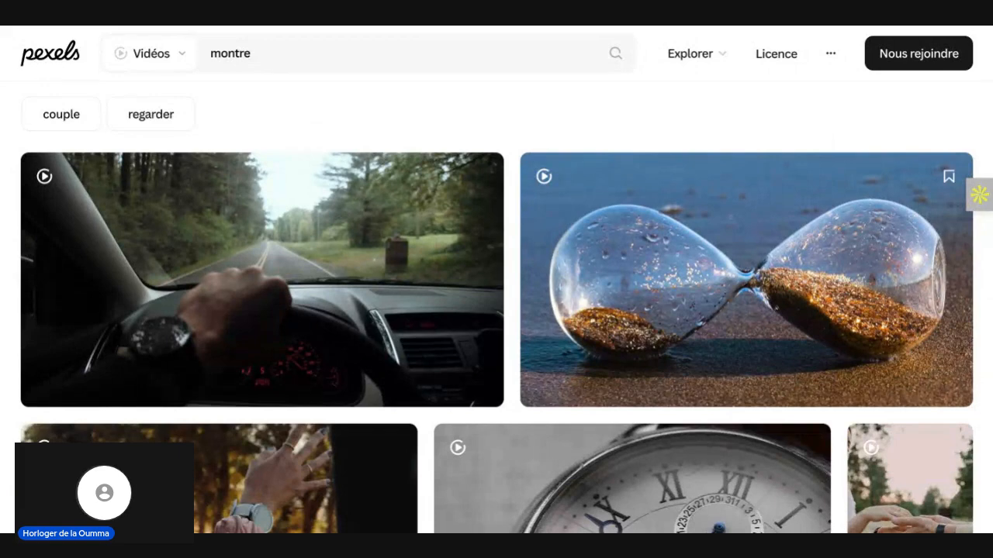
{"action": "scroll", "coordinate": [719, 380], "scroll_direction": "down", "scroll_amount": 3}
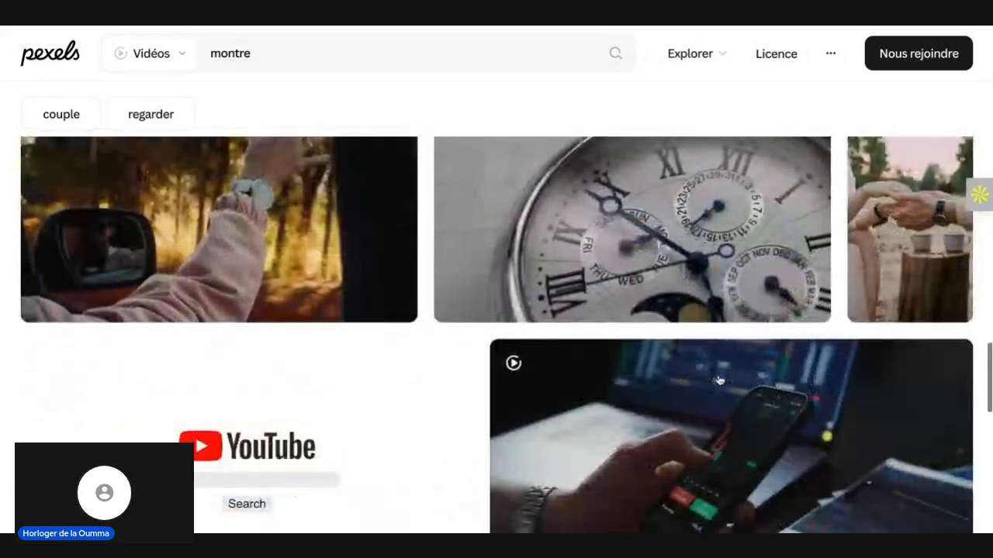
{"action": "scroll", "coordinate": [719, 380], "scroll_direction": "down", "scroll_amount": 3}
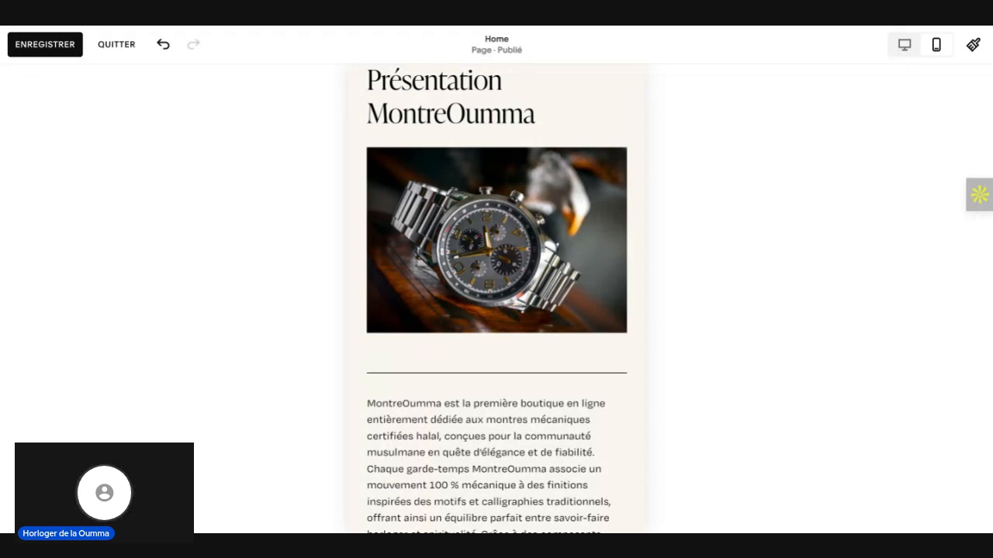
Step: Return to the Squarespace editor in desktop view and add a blank section between the "Présentation MontreOumma" section and the footer
{"action": "left_click", "coordinate": [496, 241]}
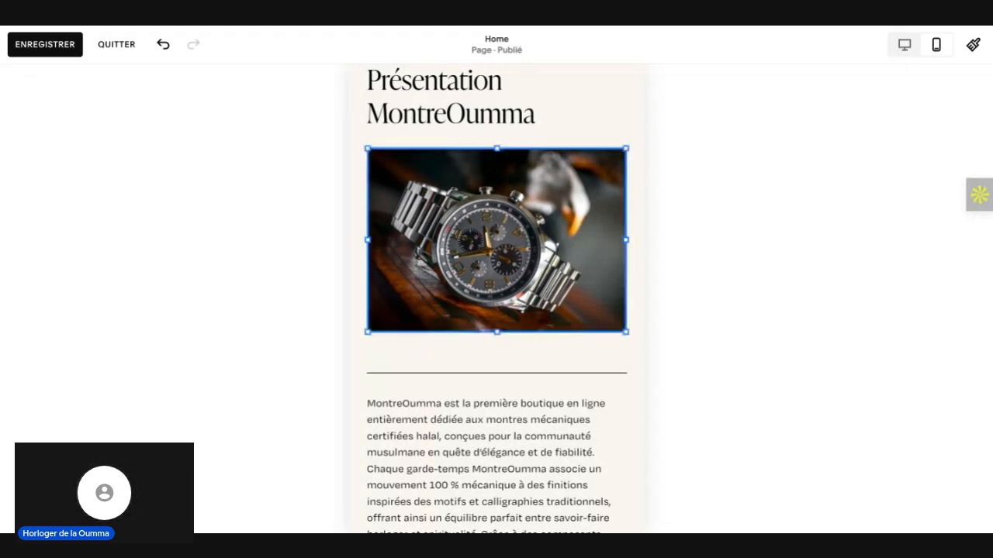
{"action": "left_click", "coordinate": [903, 48]}
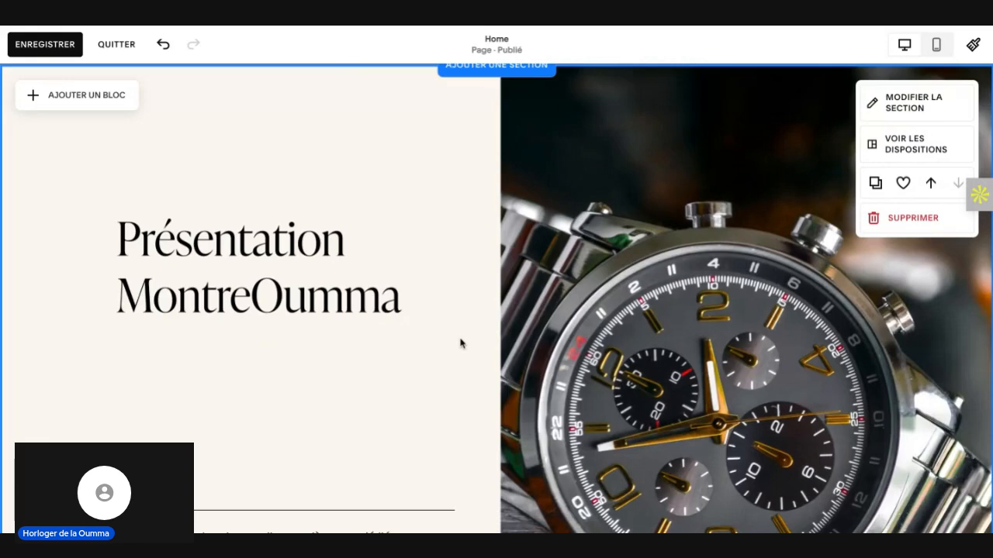
{"action": "scroll", "coordinate": [461, 343], "scroll_direction": "down", "scroll_amount": 5}
{"action": "scroll", "coordinate": [460, 344], "scroll_direction": "down", "scroll_amount": 2}
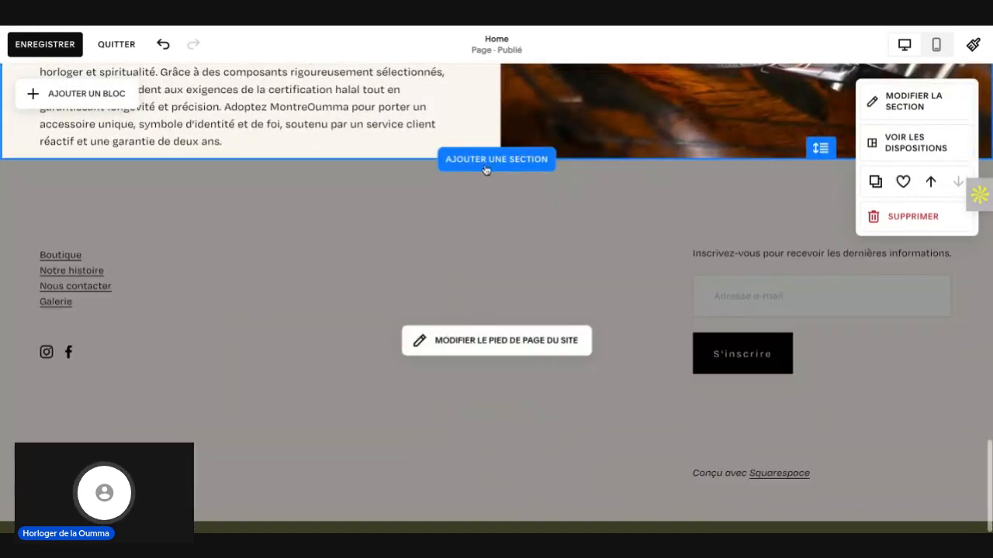
{"action": "left_click", "coordinate": [486, 169]}
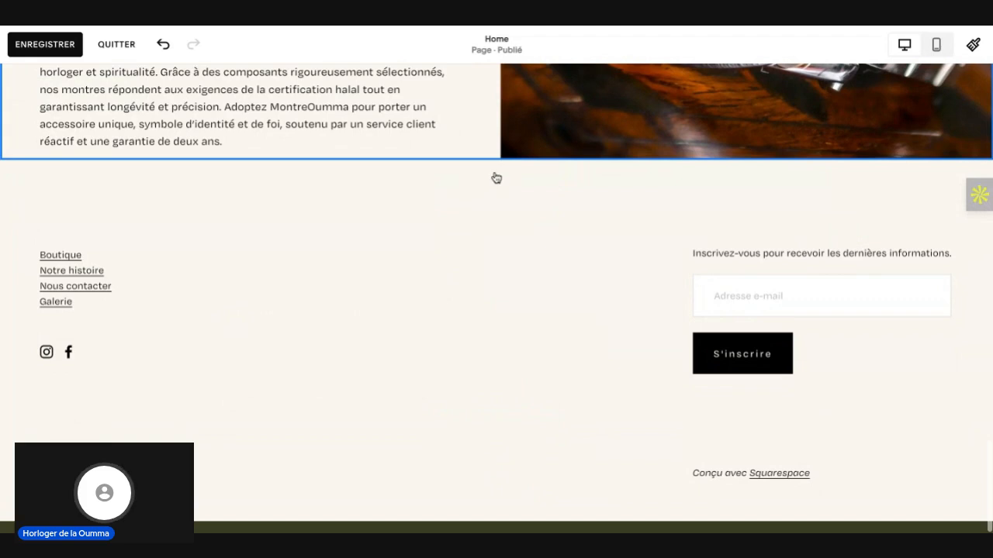
{"action": "left_click", "coordinate": [486, 170]}
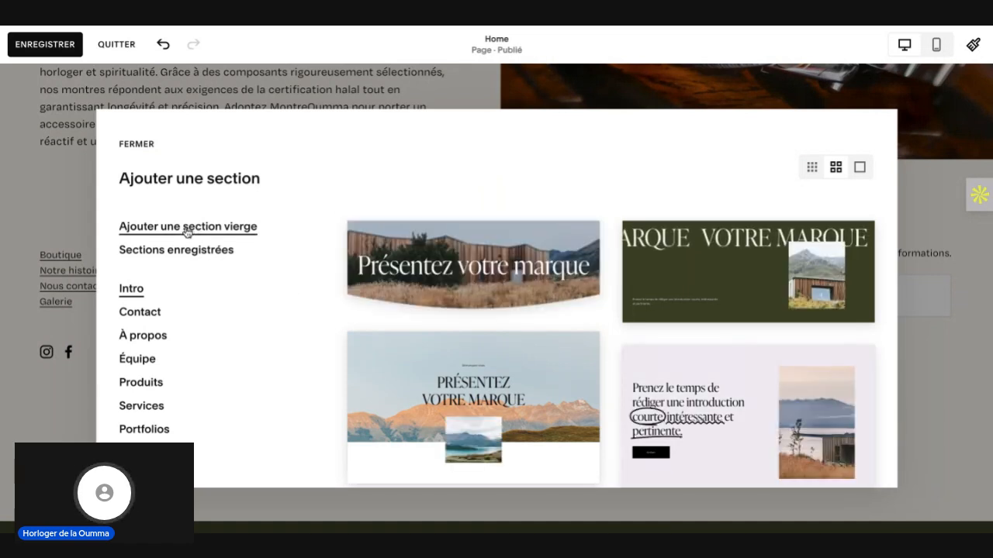
{"action": "left_click", "coordinate": [186, 228]}
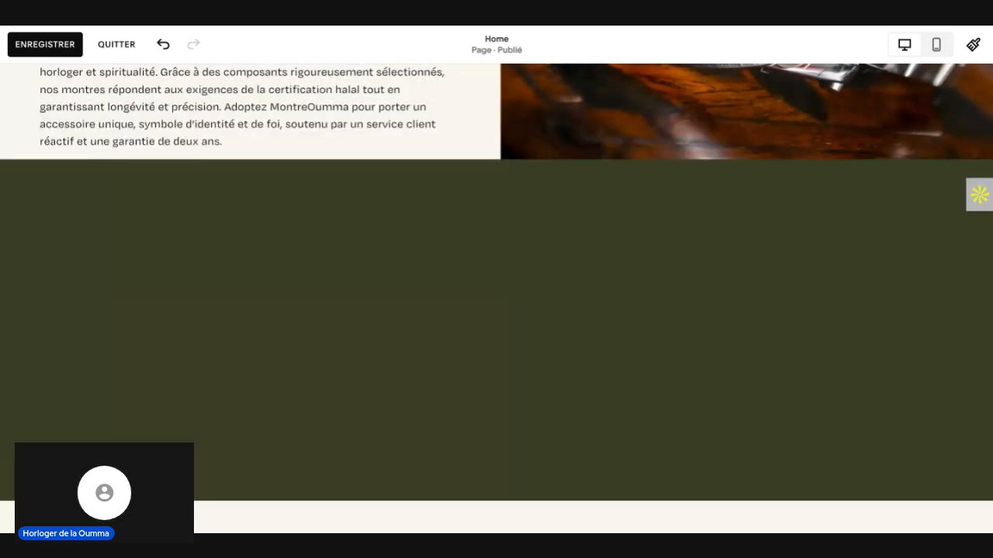
Step: Give the new blank section a video background by uploading the file "montreoumma présentation.mp4"
{"action": "mouse_move", "coordinate": [369, 310]}
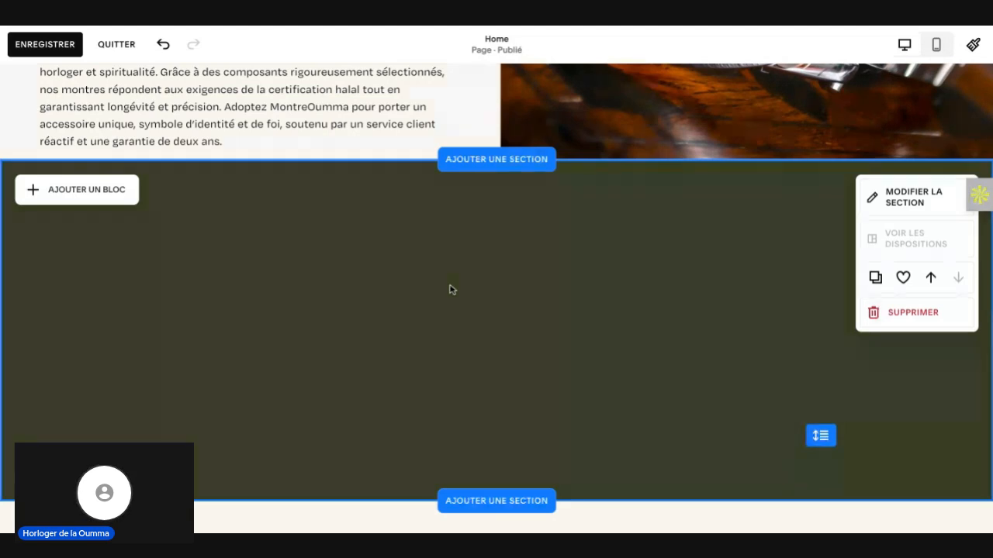
{"action": "left_click", "coordinate": [915, 199]}
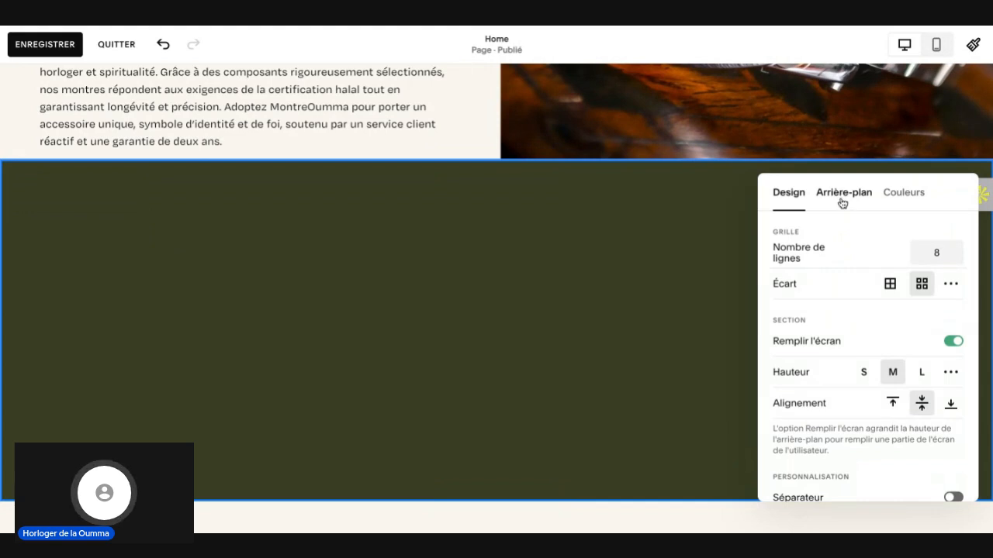
{"action": "left_click", "coordinate": [843, 199]}
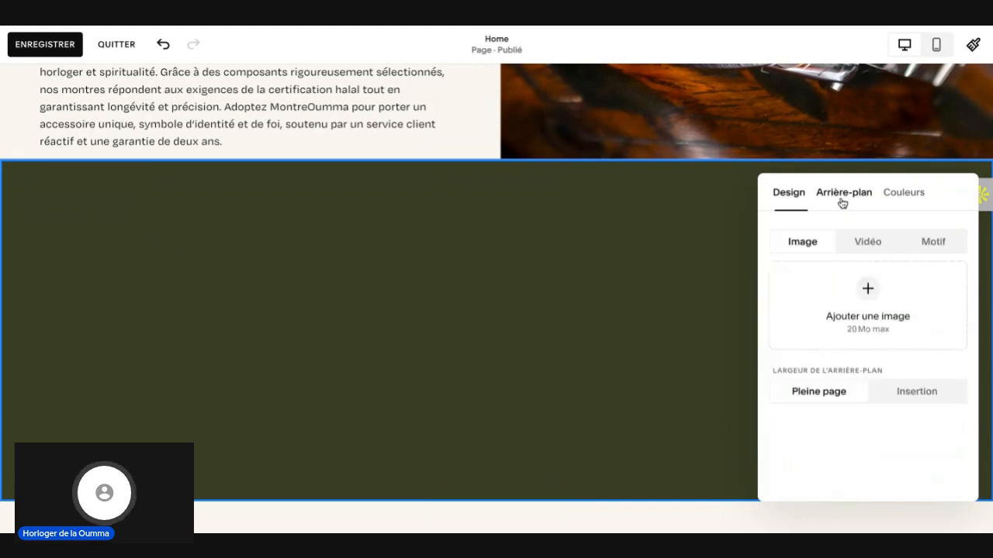
{"action": "left_click", "coordinate": [866, 243]}
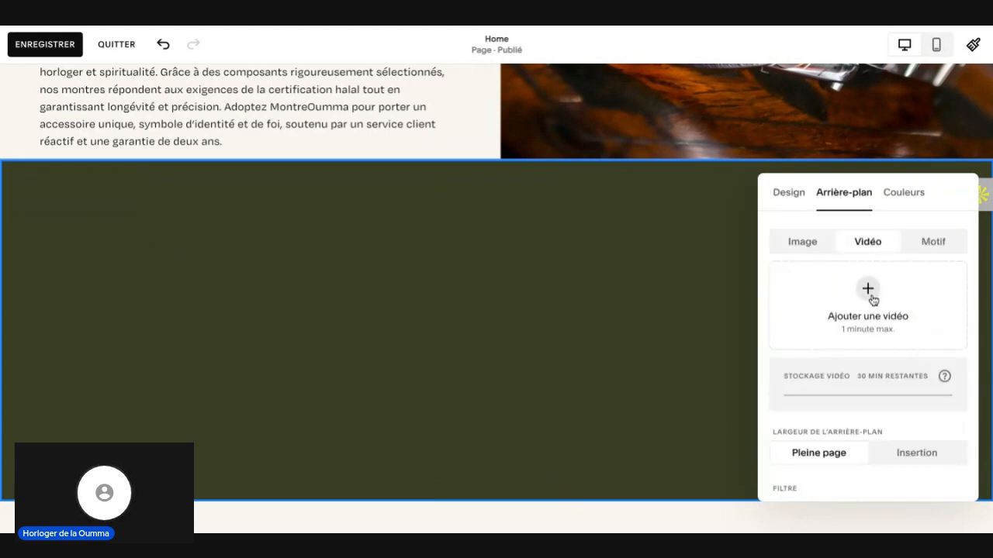
{"action": "left_click", "coordinate": [870, 298]}
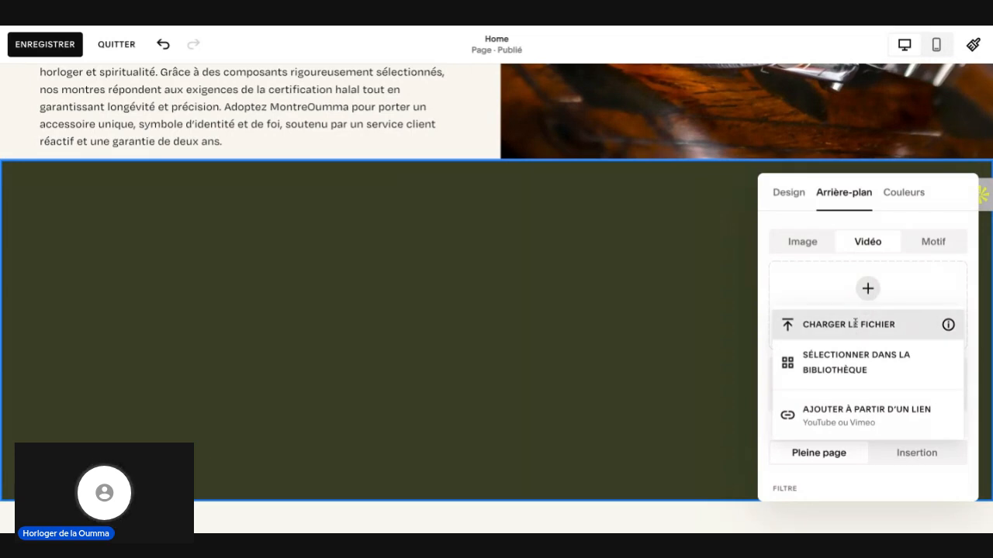
{"action": "left_click", "coordinate": [853, 324]}
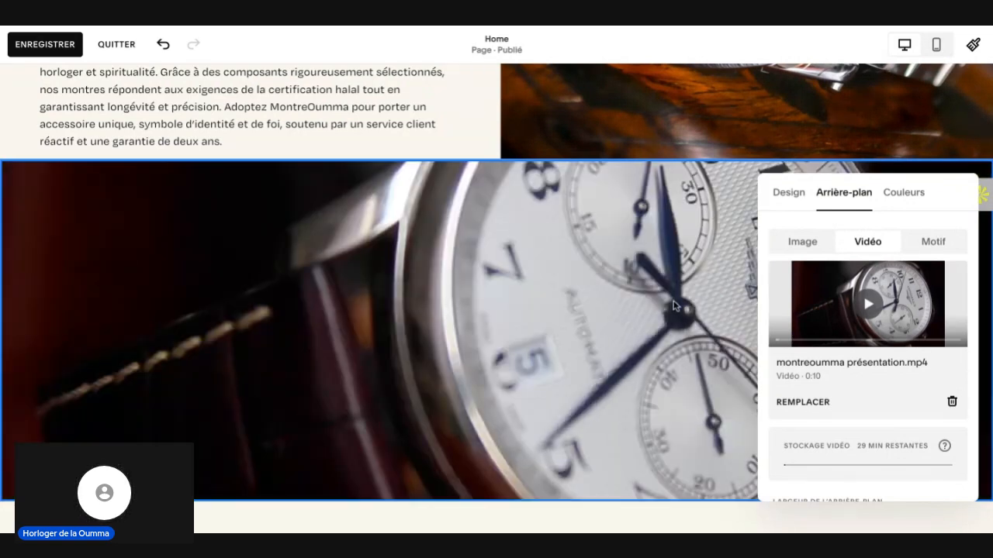
Step: Close the section settings and increase the height of the watch video section by extending it downward
{"action": "scroll", "coordinate": [612, 294], "scroll_direction": "down", "scroll_amount": 2}
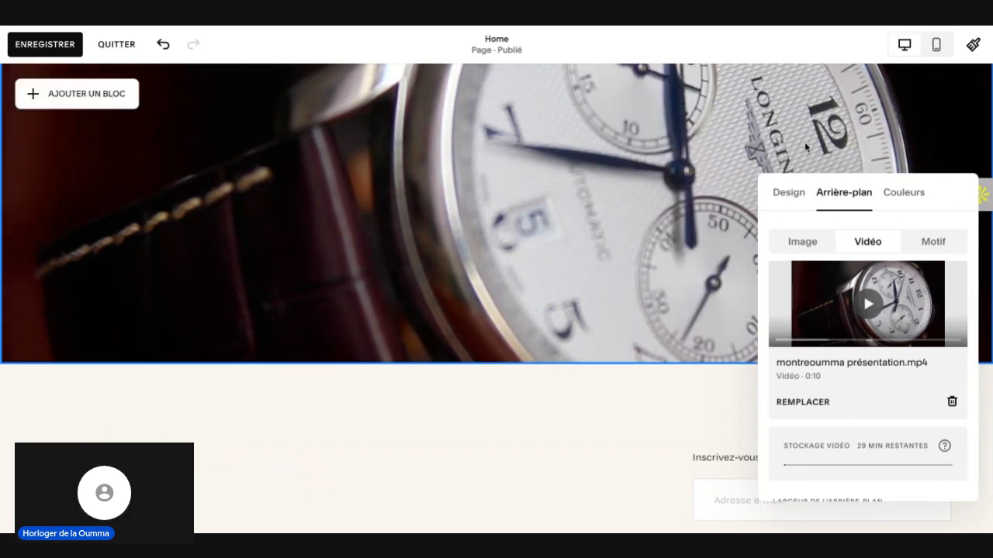
{"action": "scroll", "coordinate": [575, 182], "scroll_direction": "down", "scroll_amount": 4}
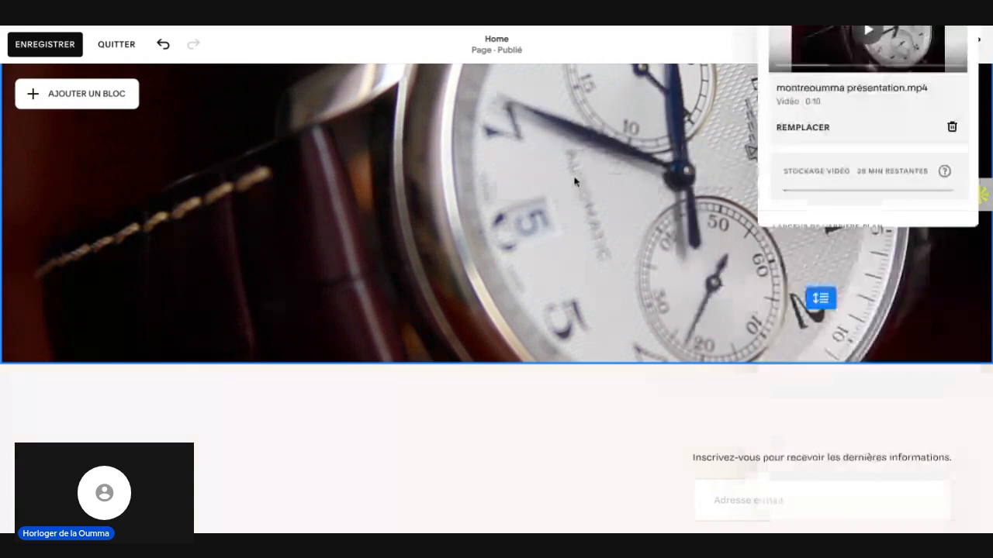
{"action": "scroll", "coordinate": [574, 181], "scroll_direction": "up", "scroll_amount": 2}
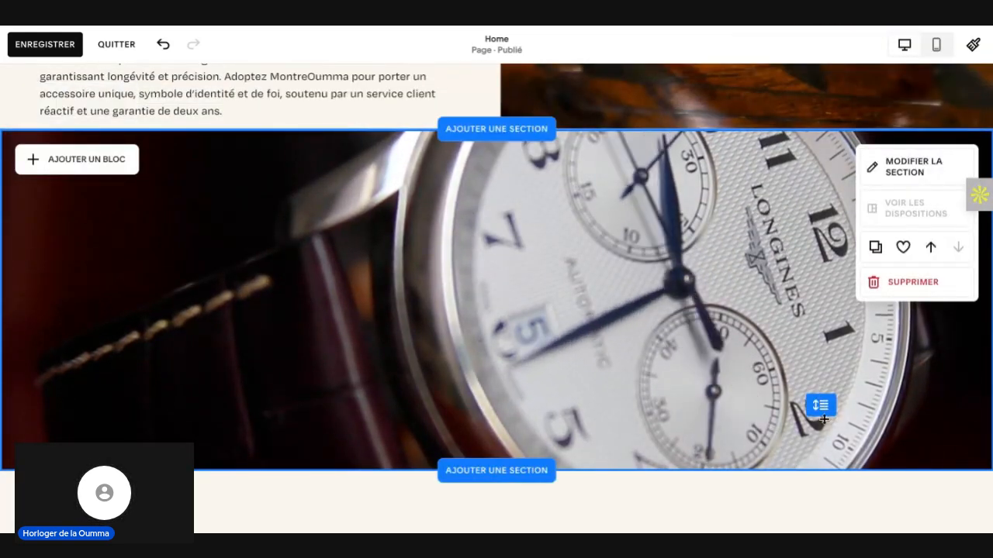
{"action": "left_click_drag", "start_coordinate": [826, 434], "coordinate": [830, 533]}
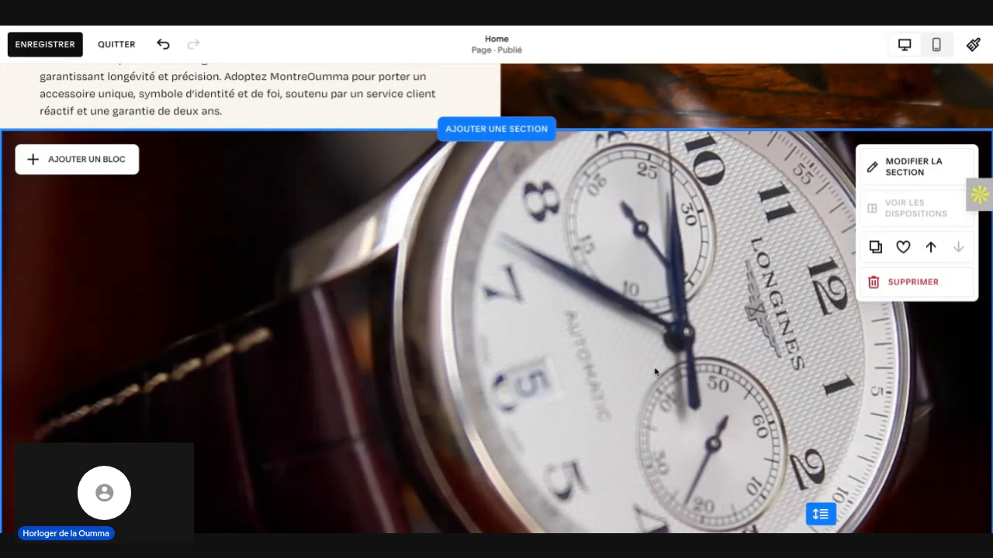
Step: Extend the watch video section further downward to make it taller above the footer
{"action": "scroll", "coordinate": [790, 361], "scroll_direction": "down", "scroll_amount": 2}
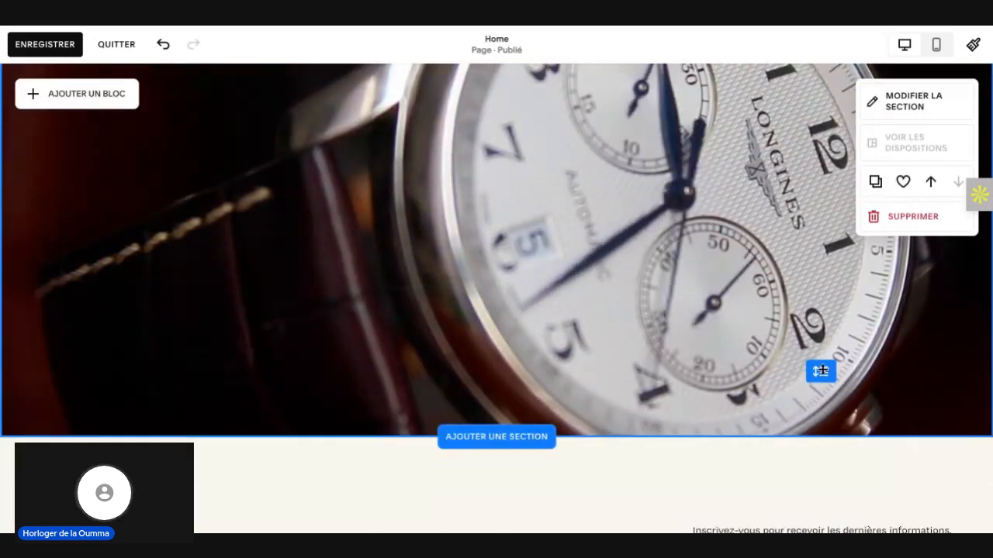
{"action": "left_click_drag", "start_coordinate": [820, 371], "coordinate": [824, 513]}
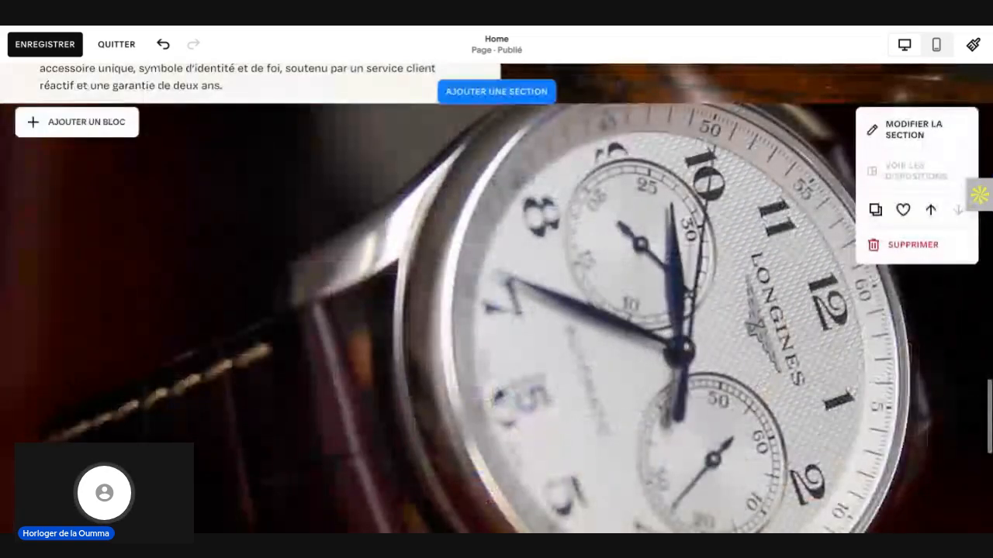
{"action": "scroll", "coordinate": [497, 297], "scroll_direction": "down", "scroll_amount": 2}
{"action": "scroll", "coordinate": [343, 439], "scroll_direction": "up", "scroll_amount": 5}
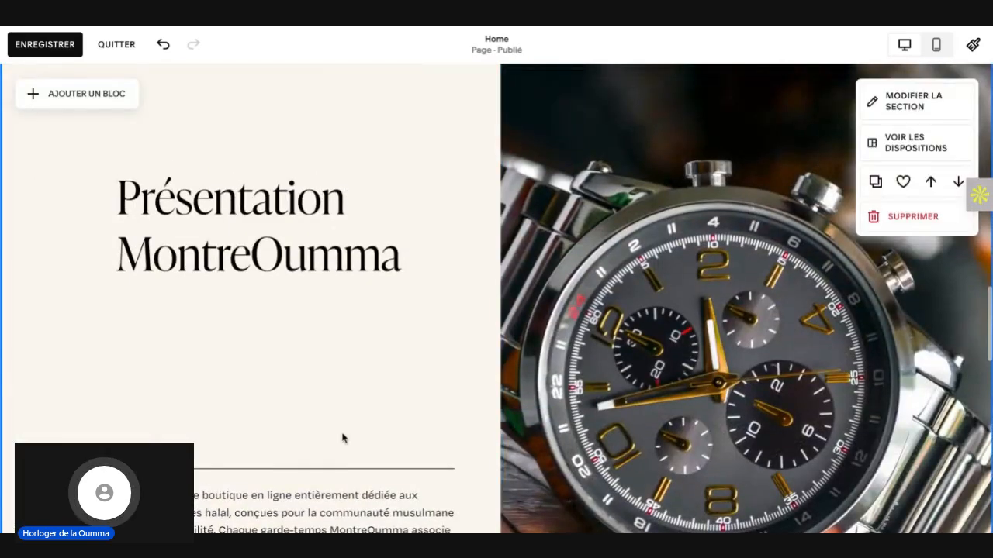
Step: Review the Home page from the shop introduction and best sellers down to the watch video section
{"action": "scroll", "coordinate": [343, 438], "scroll_direction": "down", "scroll_amount": 3}
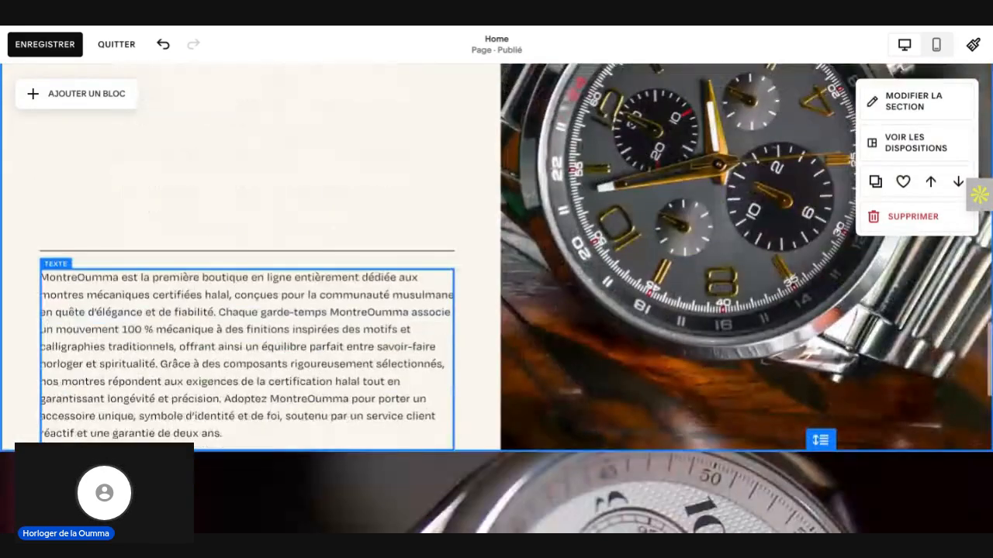
{"action": "scroll", "coordinate": [497, 298], "scroll_direction": "down", "scroll_amount": 4}
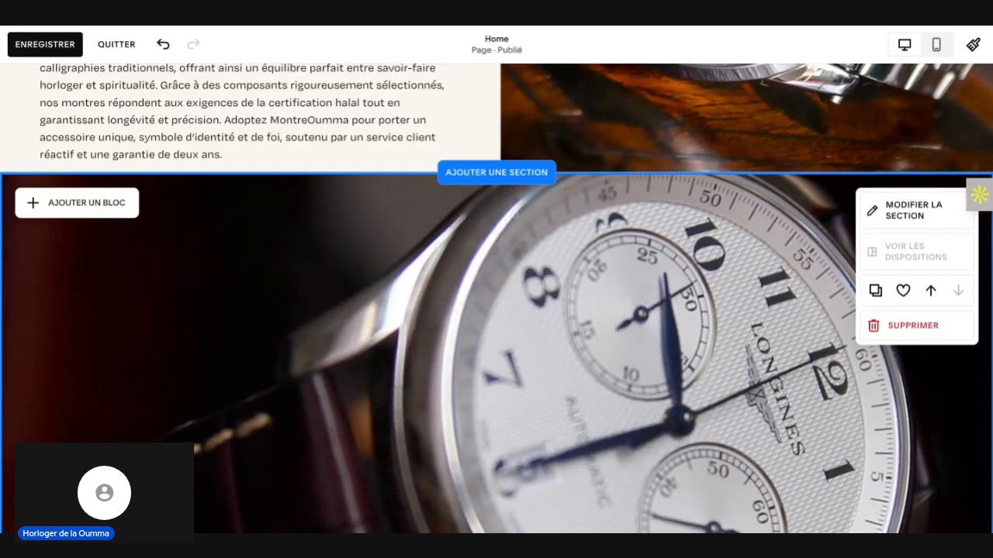
{"action": "scroll", "coordinate": [496, 310], "scroll_direction": "up", "scroll_amount": 1}
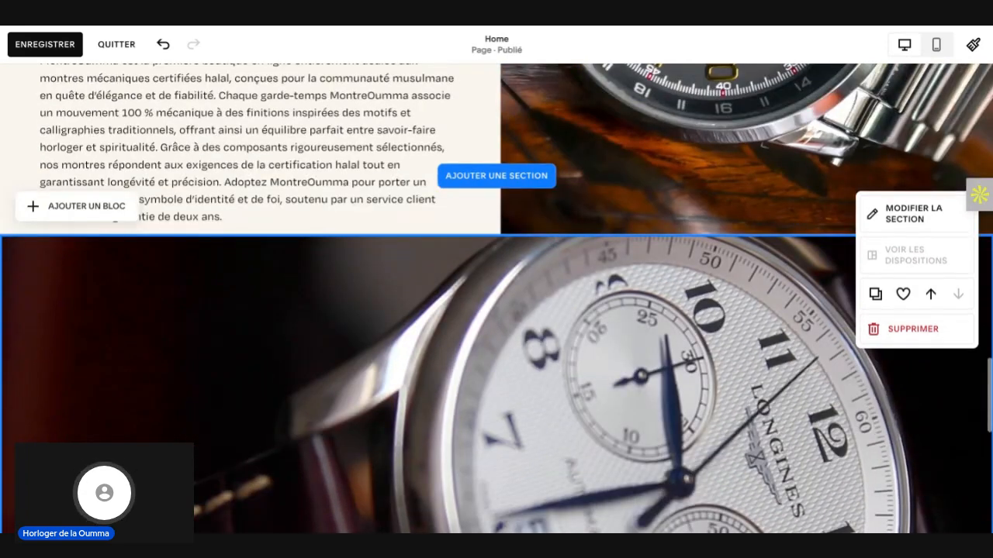
{"action": "scroll", "coordinate": [496, 311], "scroll_direction": "up", "scroll_amount": 10}
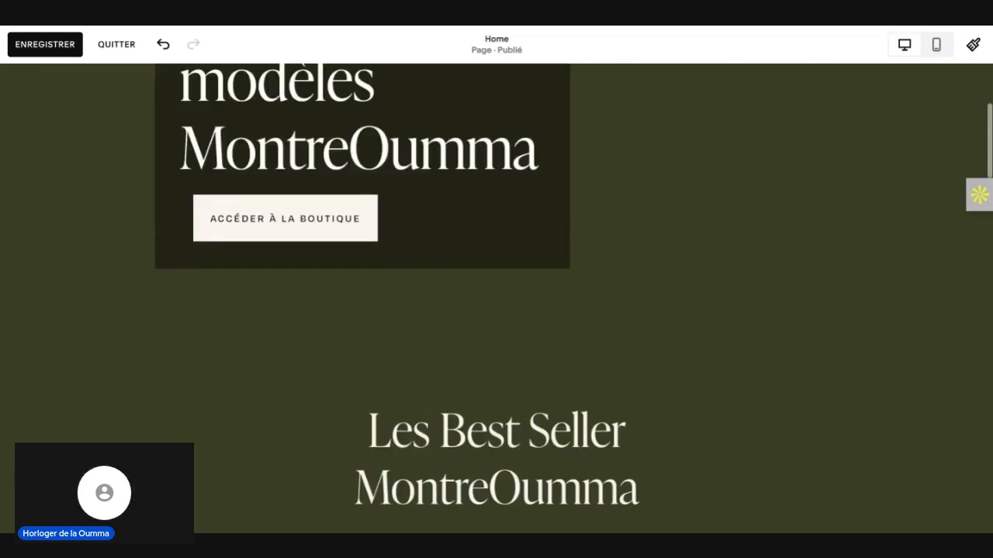
{"action": "scroll", "coordinate": [497, 310], "scroll_direction": "down", "scroll_amount": 10}
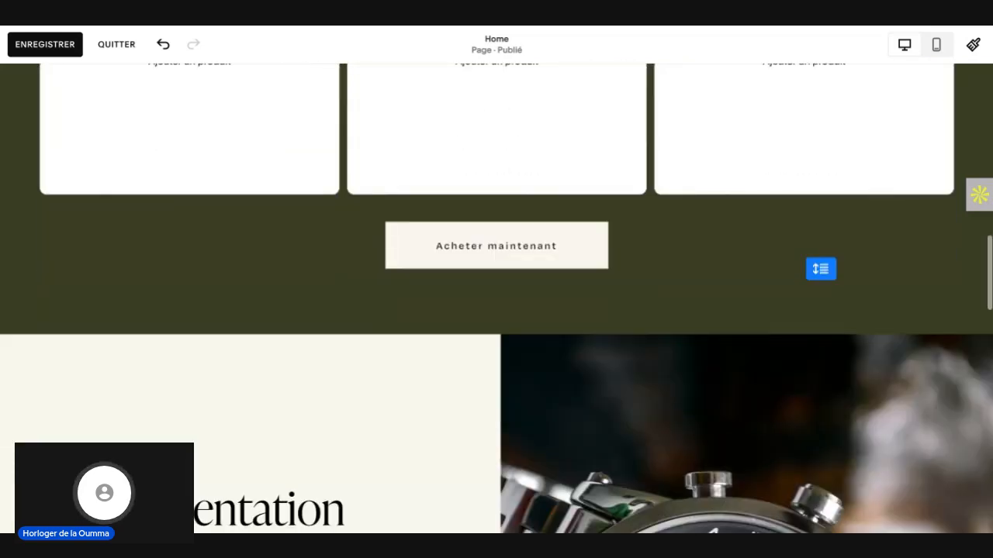
{"action": "scroll", "coordinate": [496, 311], "scroll_direction": "down", "scroll_amount": 10}
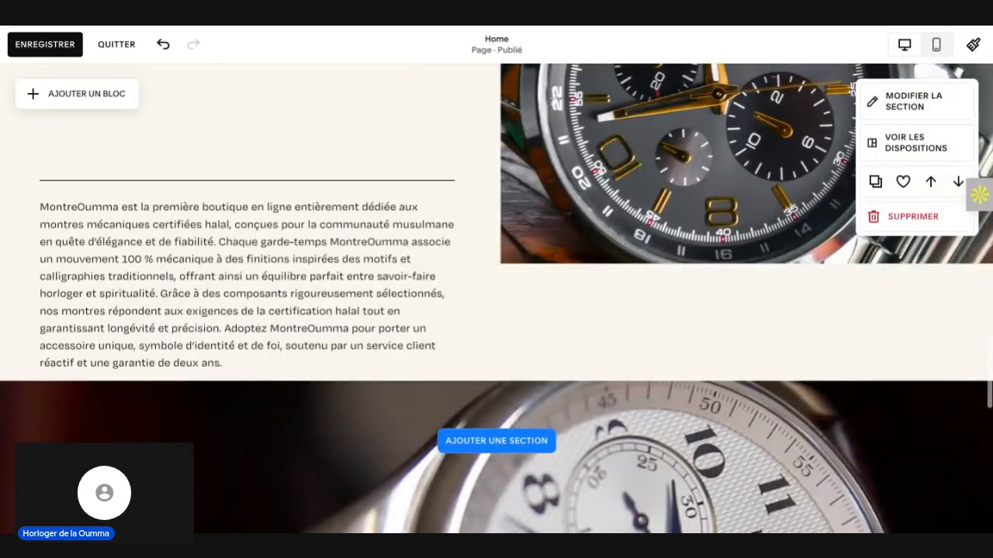
{"action": "scroll", "coordinate": [331, 390], "scroll_direction": "down", "scroll_amount": 4}
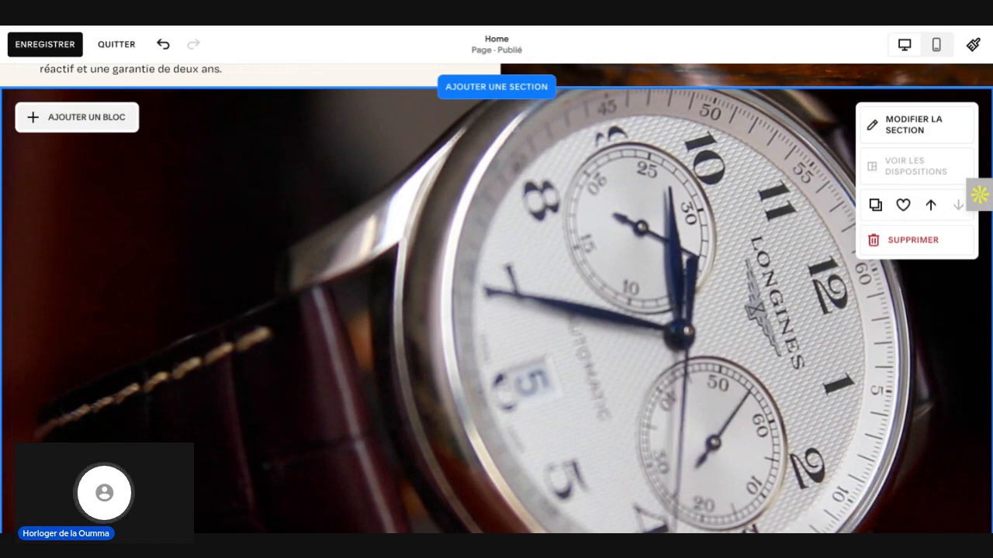
Step: Browse the block types available for the watch video section and close the list without adding one
{"action": "left_click", "coordinate": [77, 117]}
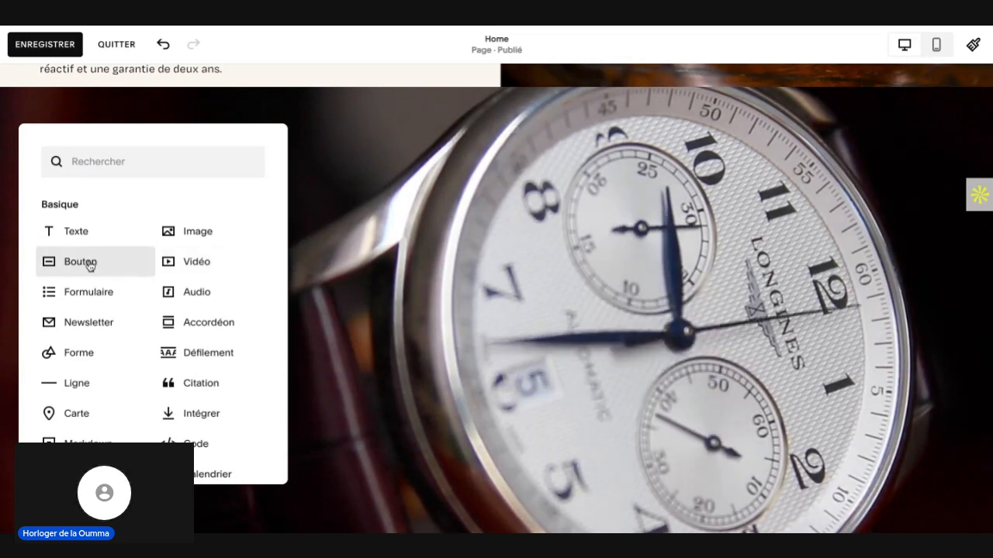
{"action": "scroll", "coordinate": [89, 266], "scroll_direction": "down", "scroll_amount": 2}
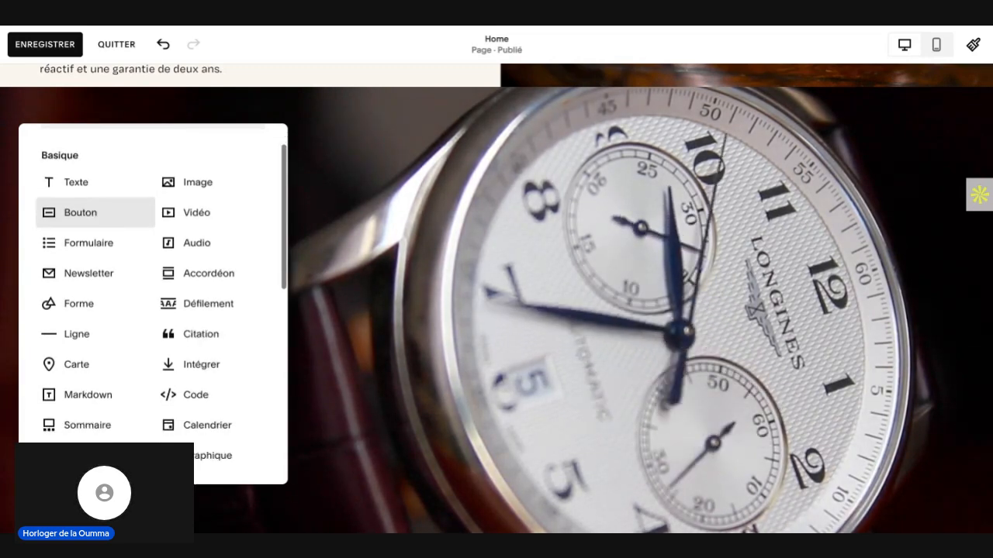
{"action": "scroll", "coordinate": [90, 266], "scroll_direction": "down", "scroll_amount": 3}
{"action": "scroll", "coordinate": [90, 303], "scroll_direction": "up", "scroll_amount": 1}
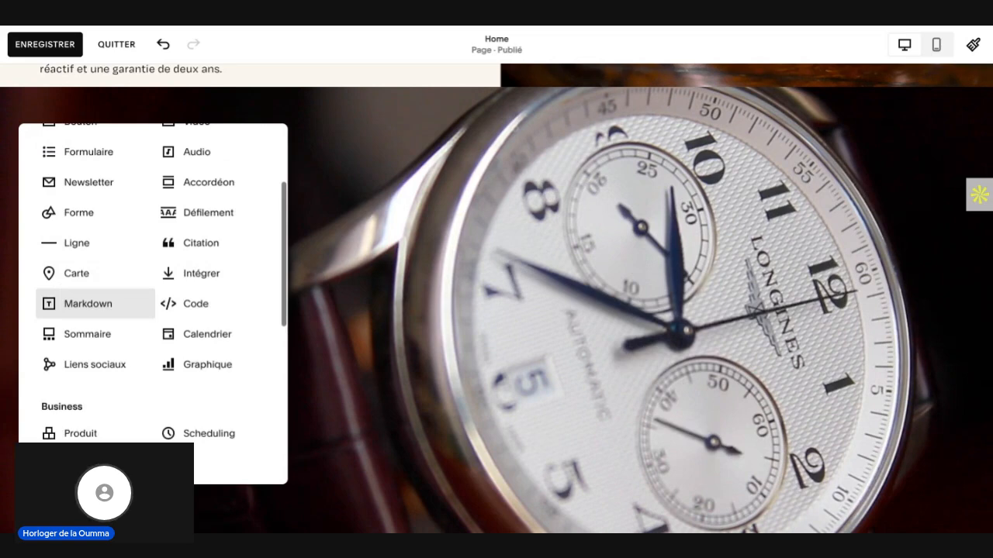
{"action": "scroll", "coordinate": [90, 304], "scroll_direction": "up", "scroll_amount": 1}
{"action": "scroll", "coordinate": [85, 215], "scroll_direction": "up", "scroll_amount": 2}
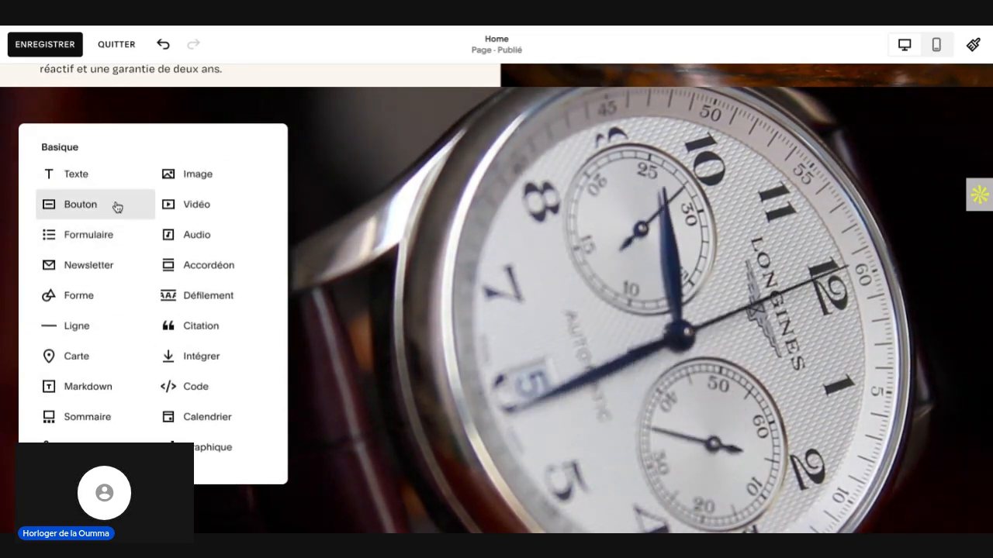
{"action": "scroll", "coordinate": [314, 335], "scroll_direction": "down", "scroll_amount": 1}
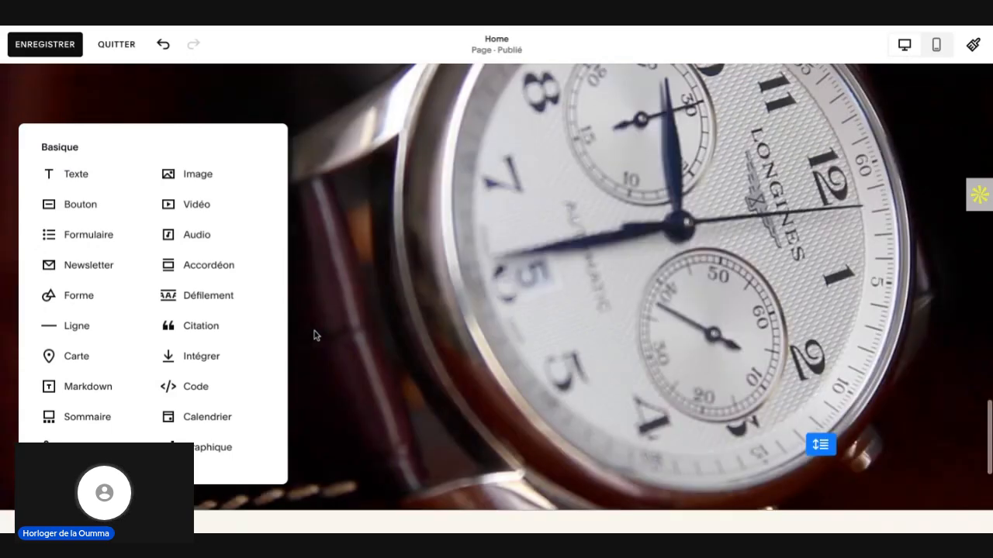
{"action": "scroll", "coordinate": [314, 335], "scroll_direction": "up", "scroll_amount": 2}
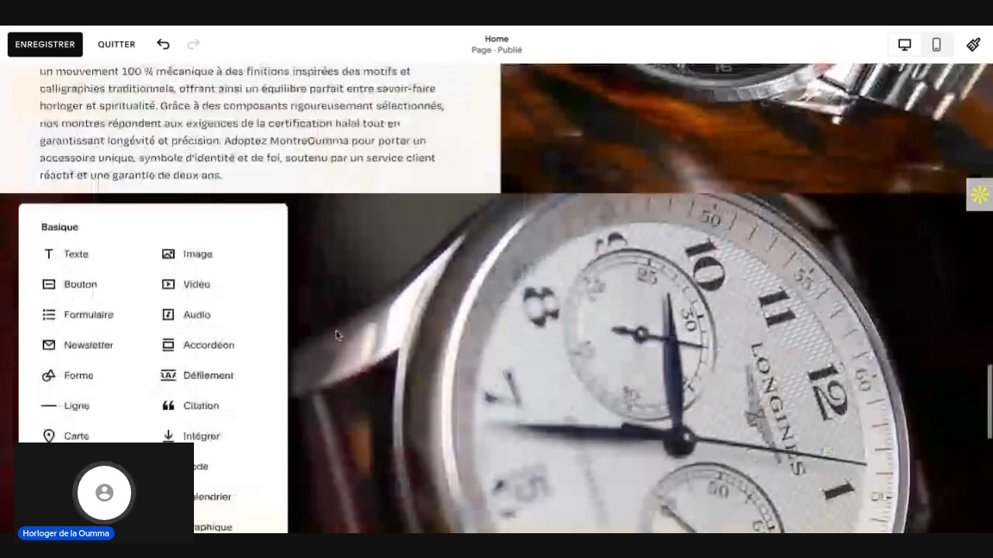
{"action": "left_click", "coordinate": [465, 331]}
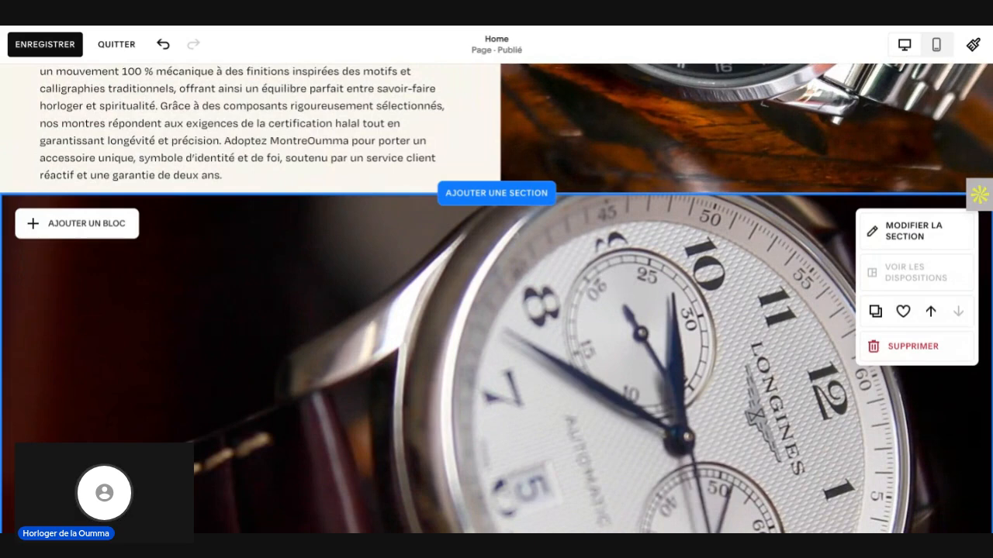
{"action": "scroll", "coordinate": [496, 310], "scroll_direction": "down", "scroll_amount": 1}
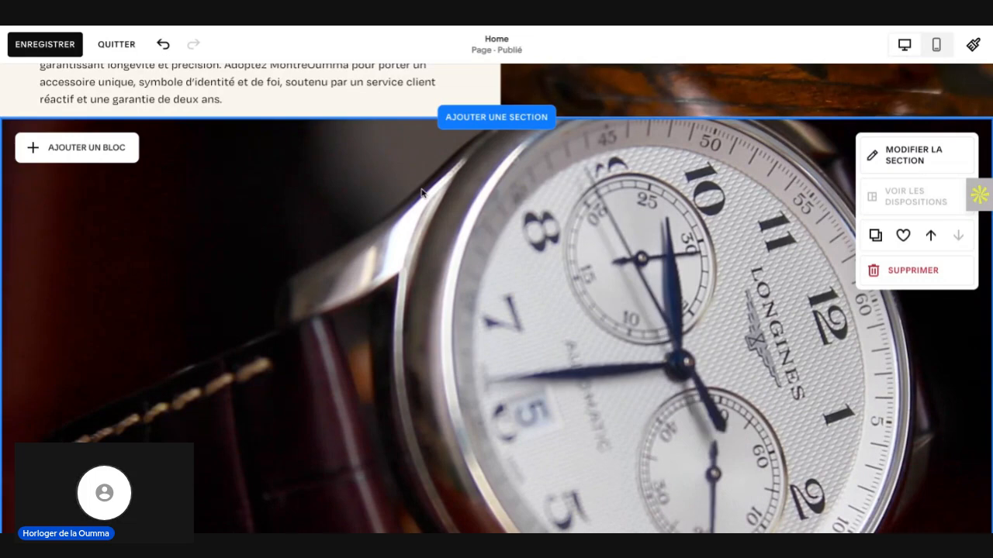
{"action": "scroll", "coordinate": [360, 256], "scroll_direction": "down", "scroll_amount": 1}
{"action": "scroll", "coordinate": [358, 292], "scroll_direction": "down", "scroll_amount": 1}
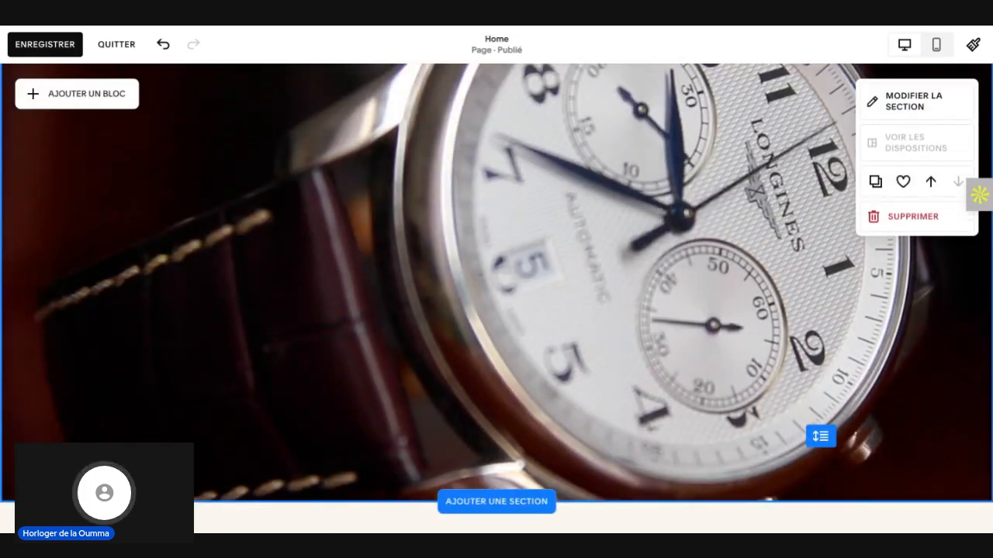
{"action": "scroll", "coordinate": [465, 255], "scroll_direction": "up", "scroll_amount": 2}
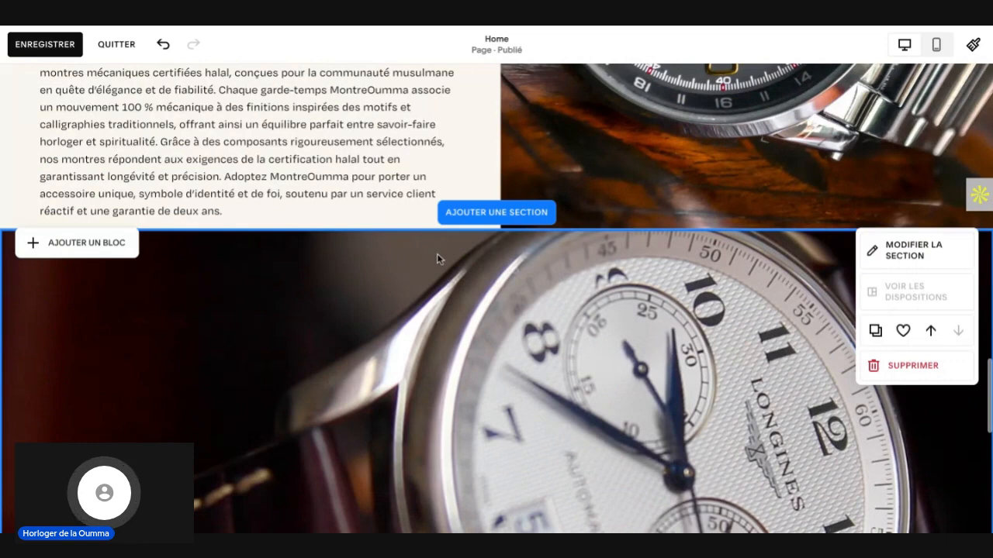
{"action": "left_click", "coordinate": [502, 230]}
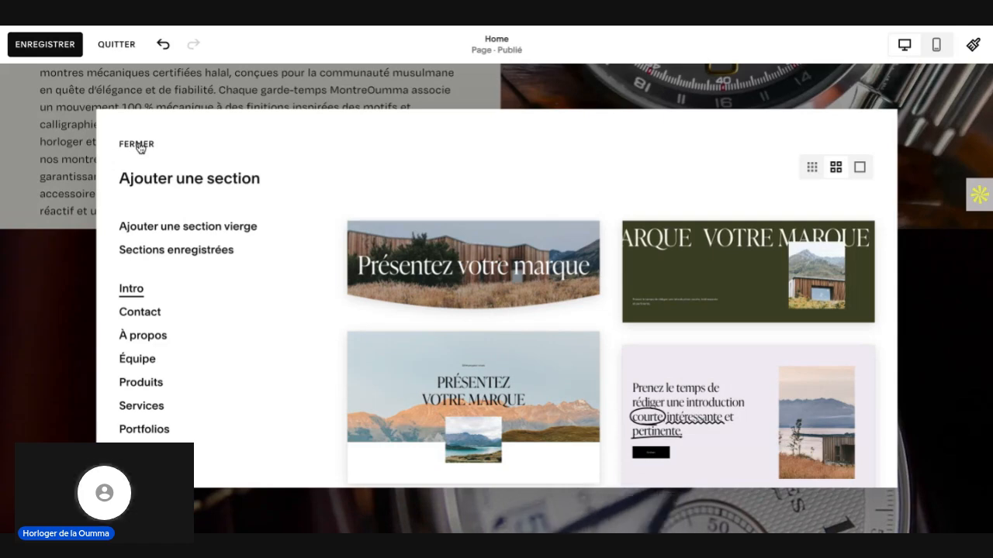
{"action": "left_click", "coordinate": [137, 144]}
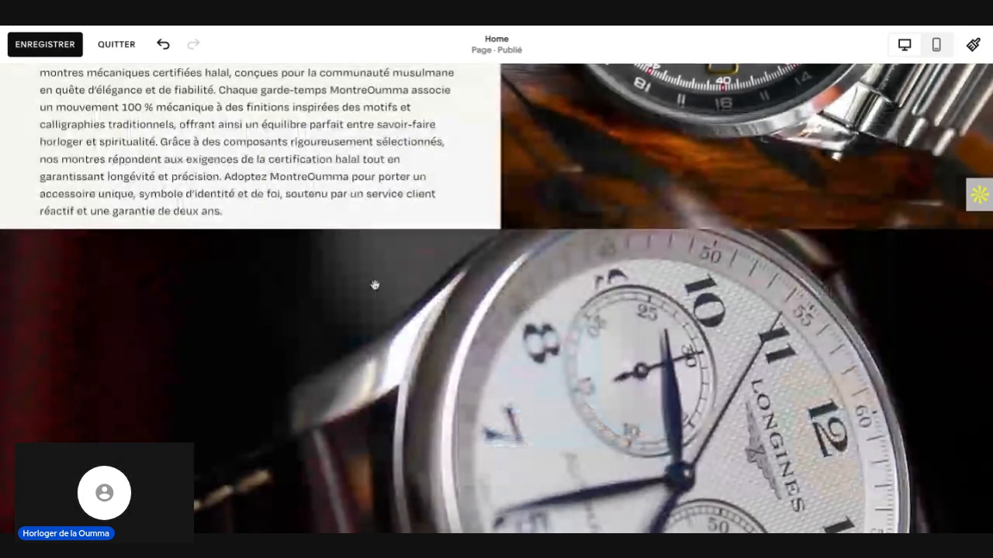
Step: Add a Citation block to the watch video section
{"action": "scroll", "coordinate": [375, 283], "scroll_direction": "down", "scroll_amount": 1}
{"action": "scroll", "coordinate": [375, 285], "scroll_direction": "down", "scroll_amount": 1}
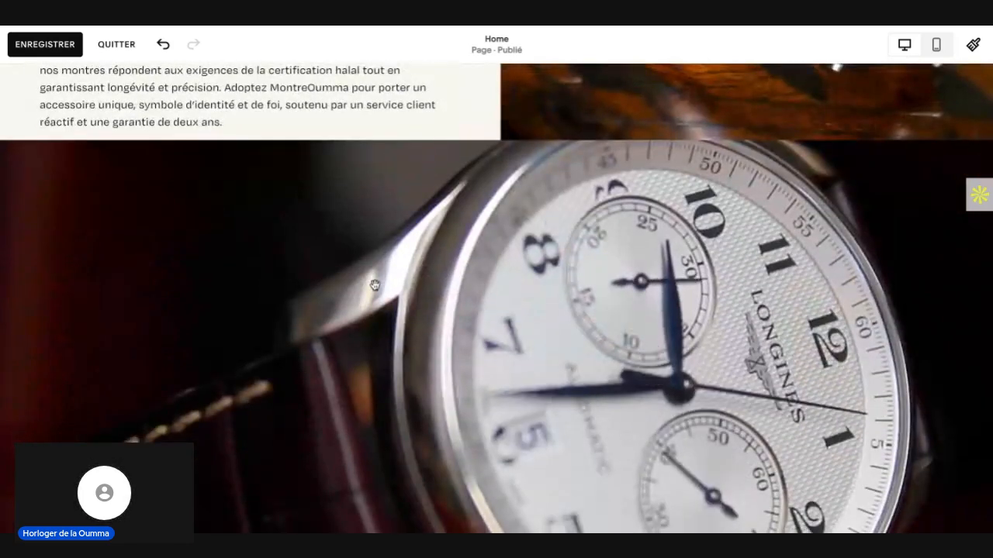
{"action": "scroll", "coordinate": [375, 285], "scroll_direction": "down", "scroll_amount": 1}
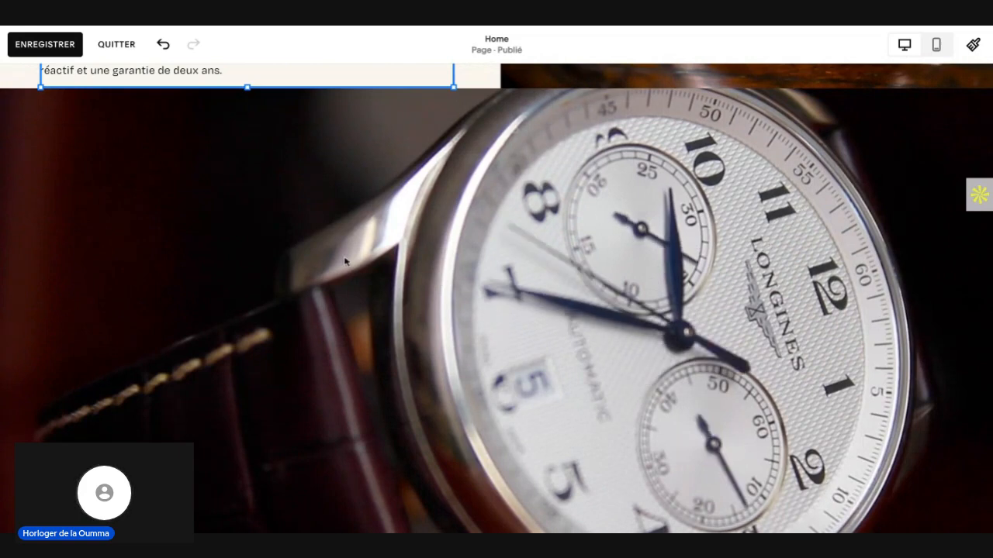
{"action": "scroll", "coordinate": [369, 284], "scroll_direction": "up", "scroll_amount": 5}
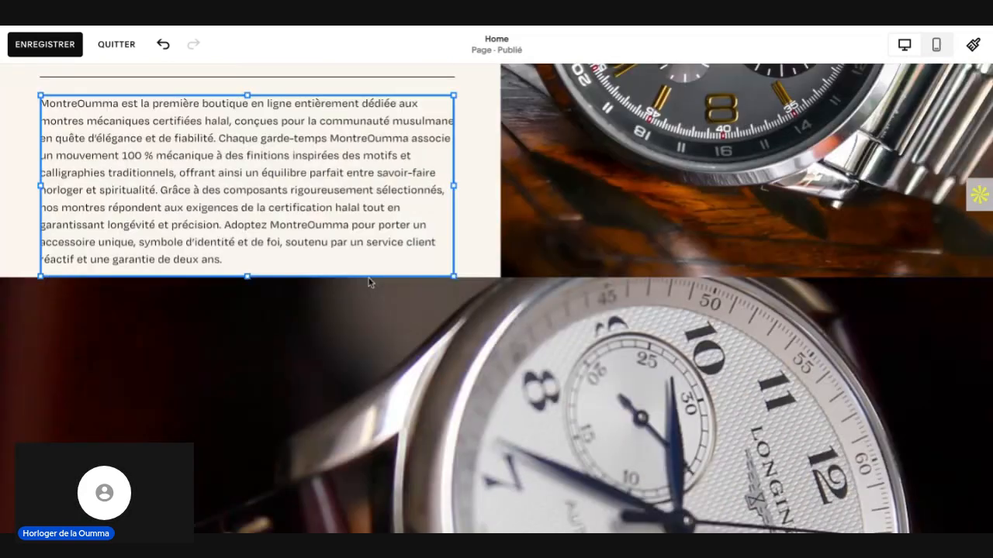
{"action": "scroll", "coordinate": [388, 415], "scroll_direction": "down", "scroll_amount": 5}
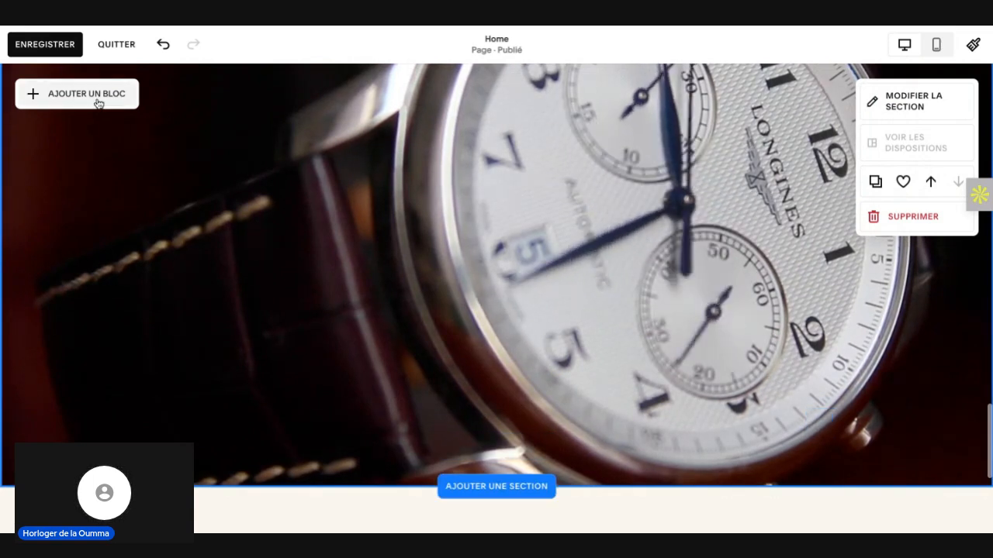
{"action": "left_click", "coordinate": [69, 96]}
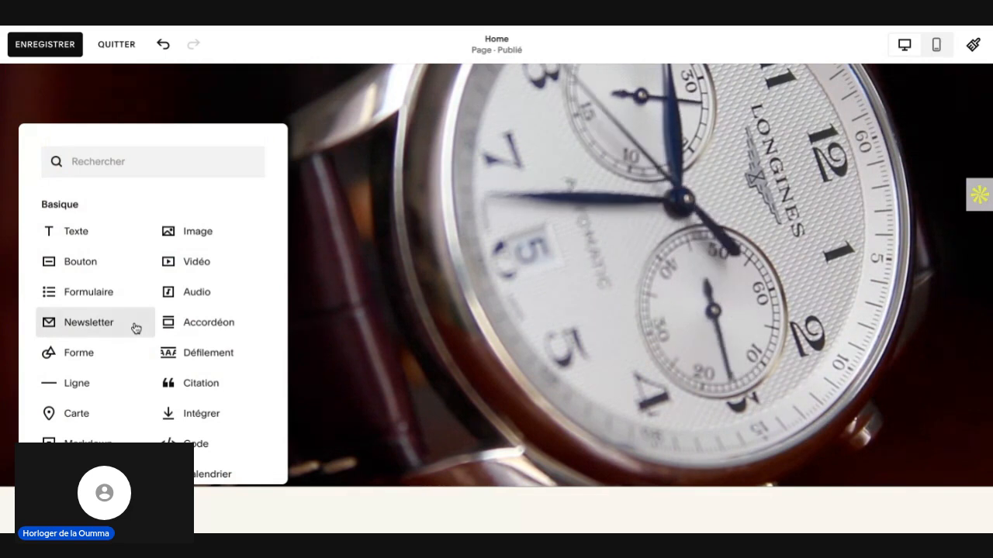
{"action": "scroll", "coordinate": [138, 328], "scroll_direction": "down", "scroll_amount": 1}
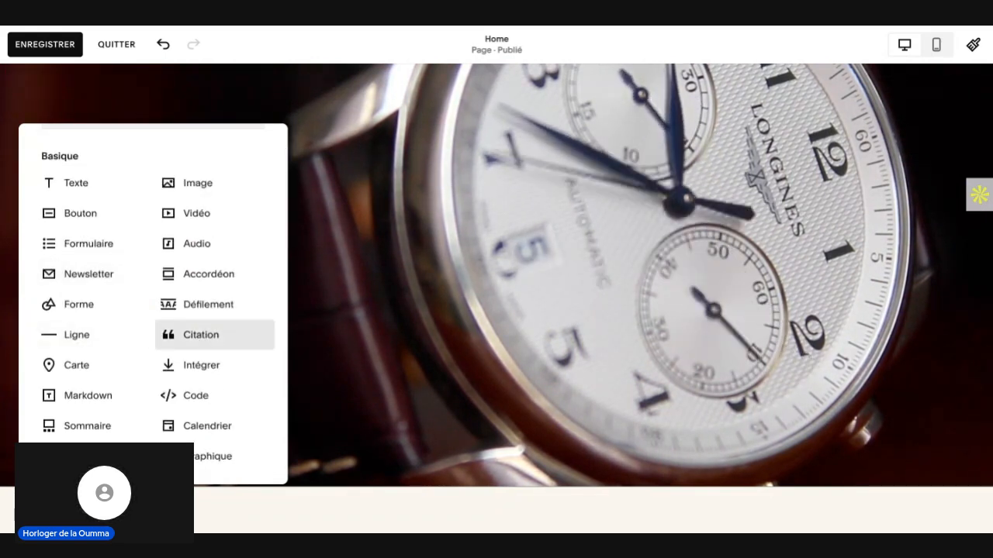
{"action": "left_click", "coordinate": [203, 336]}
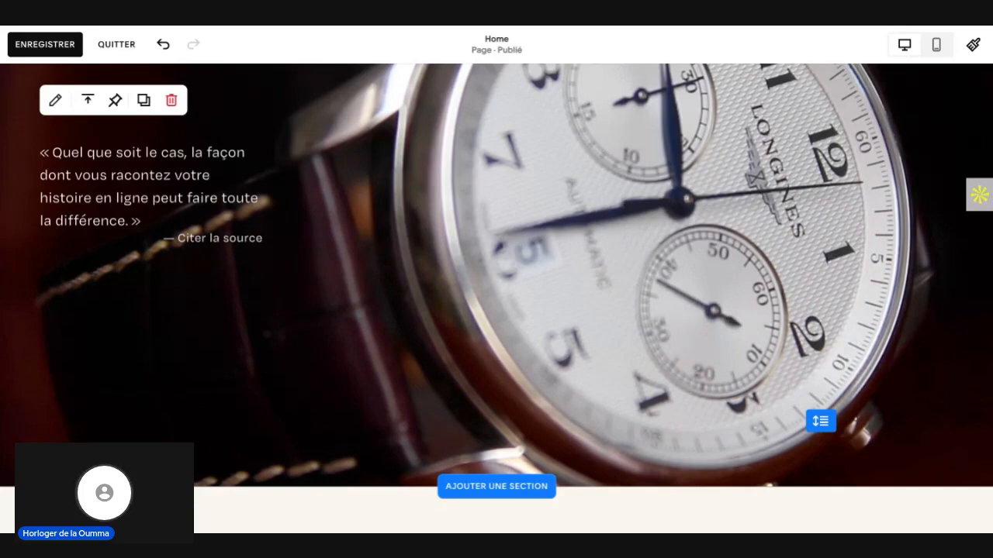
Step: Switch the Home page to the mobile device view and check how the citation sits over the watch video
{"action": "scroll", "coordinate": [317, 290], "scroll_direction": "up", "scroll_amount": 2}
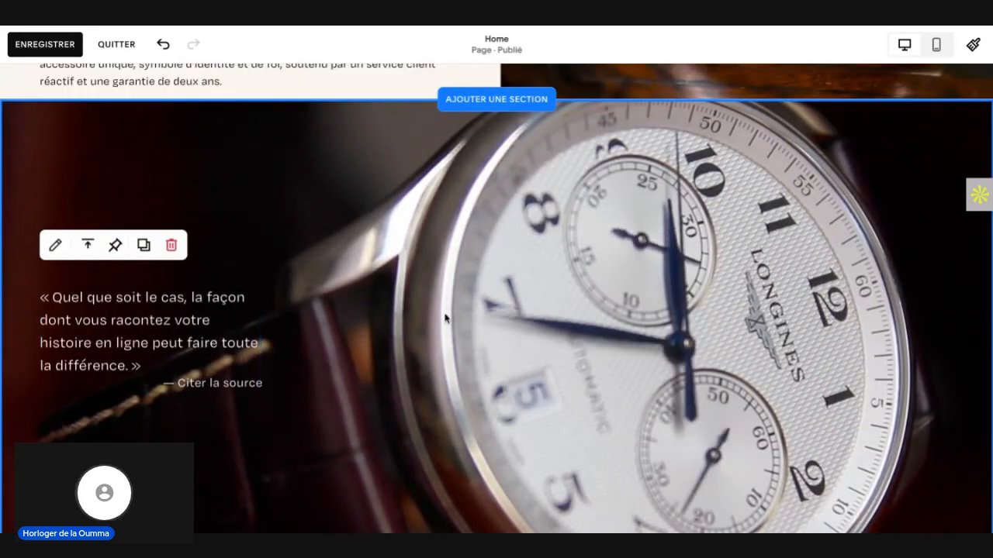
{"action": "scroll", "coordinate": [445, 318], "scroll_direction": "down", "scroll_amount": 1}
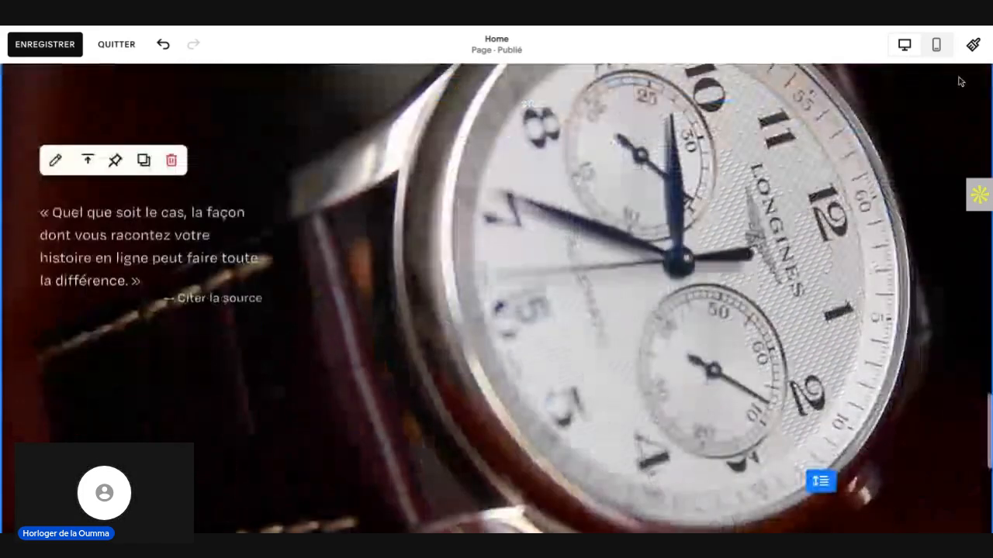
{"action": "left_click", "coordinate": [936, 46]}
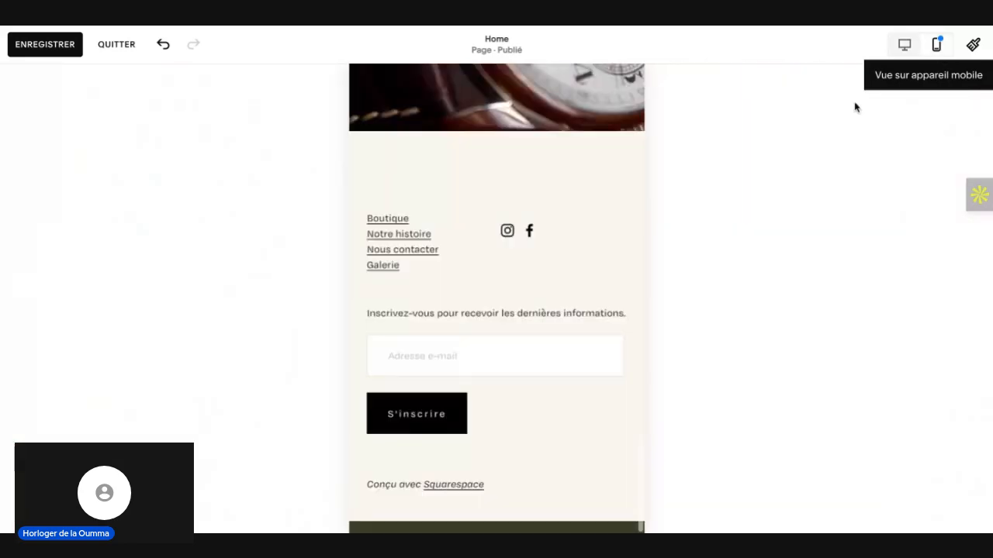
{"action": "scroll", "coordinate": [568, 241], "scroll_direction": "up", "scroll_amount": 1}
{"action": "scroll", "coordinate": [567, 240], "scroll_direction": "up", "scroll_amount": 4}
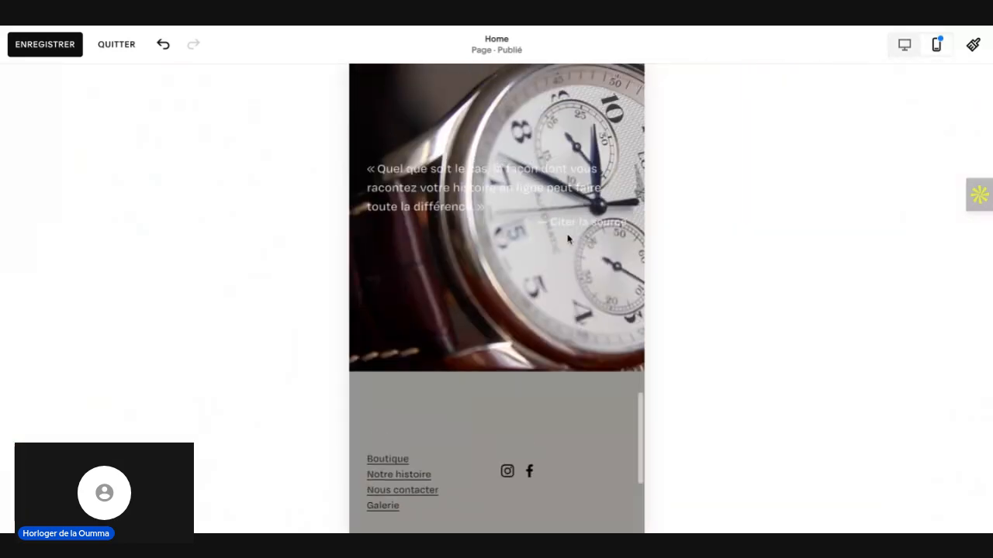
{"action": "mouse_move", "coordinate": [494, 223]}
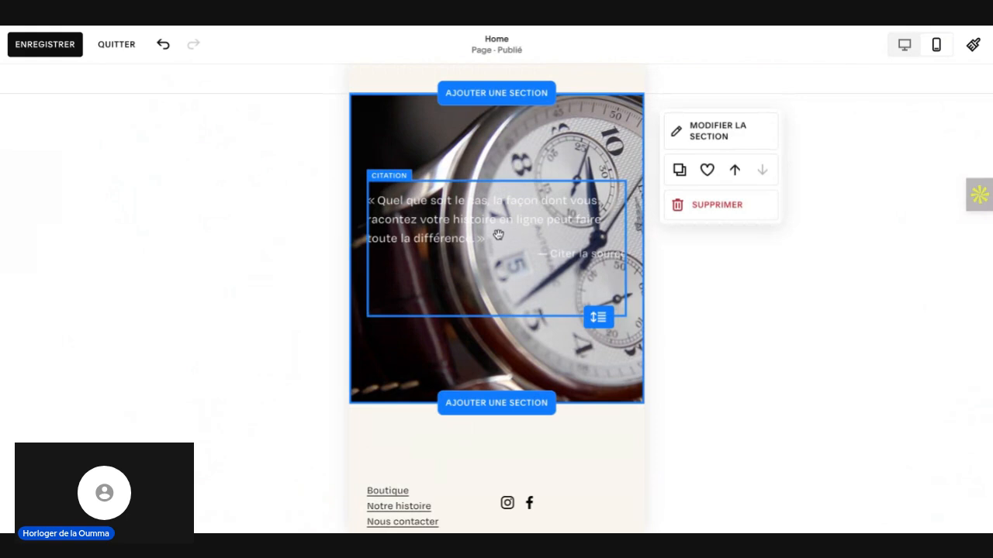
Step: Open the citation block's design settings and enable its background
{"action": "left_click", "coordinate": [460, 205]}
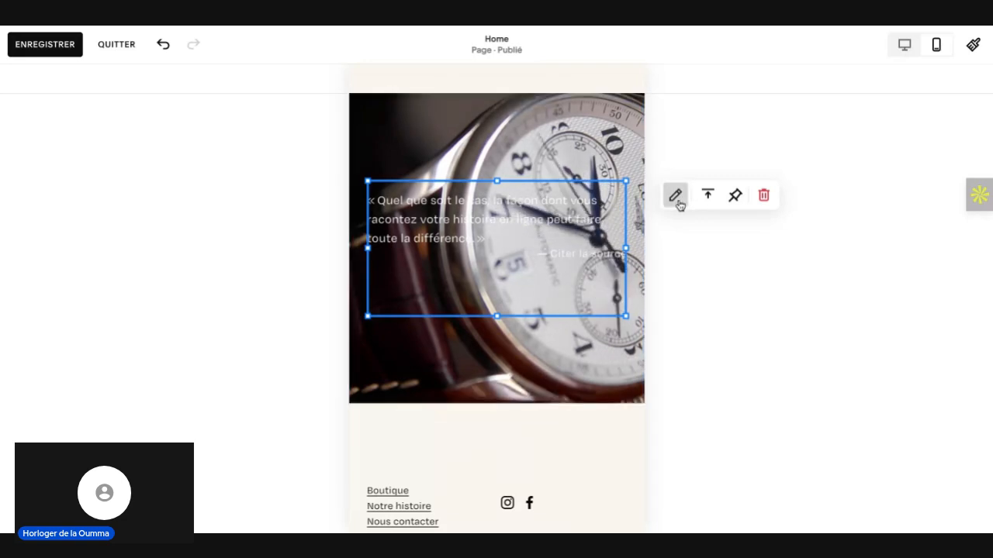
{"action": "left_click", "coordinate": [678, 198]}
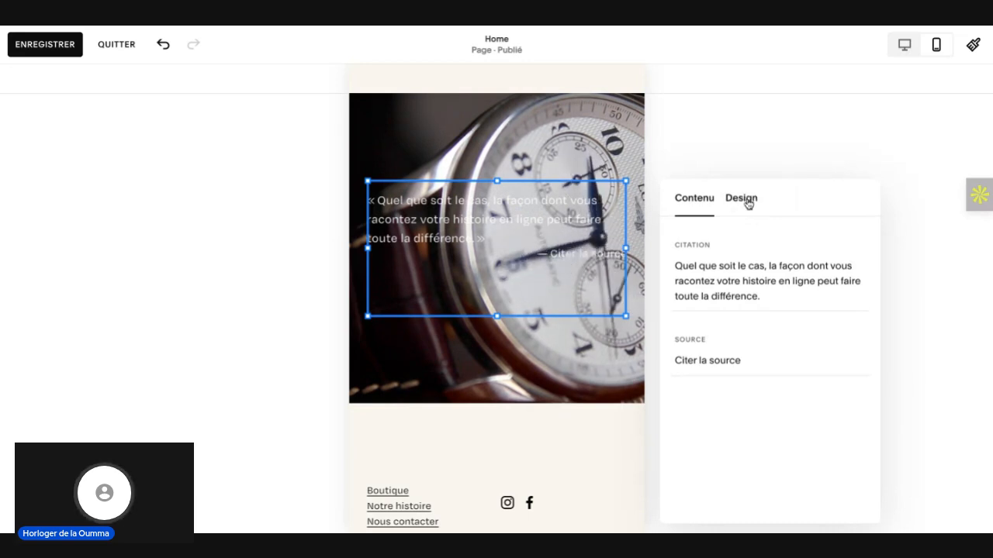
{"action": "left_click", "coordinate": [746, 200]}
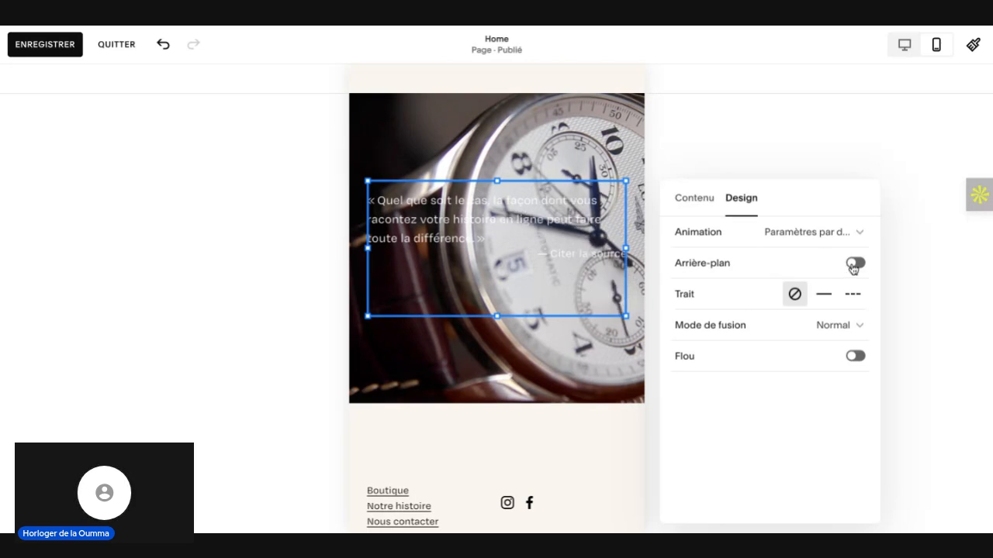
{"action": "left_click", "coordinate": [854, 265]}
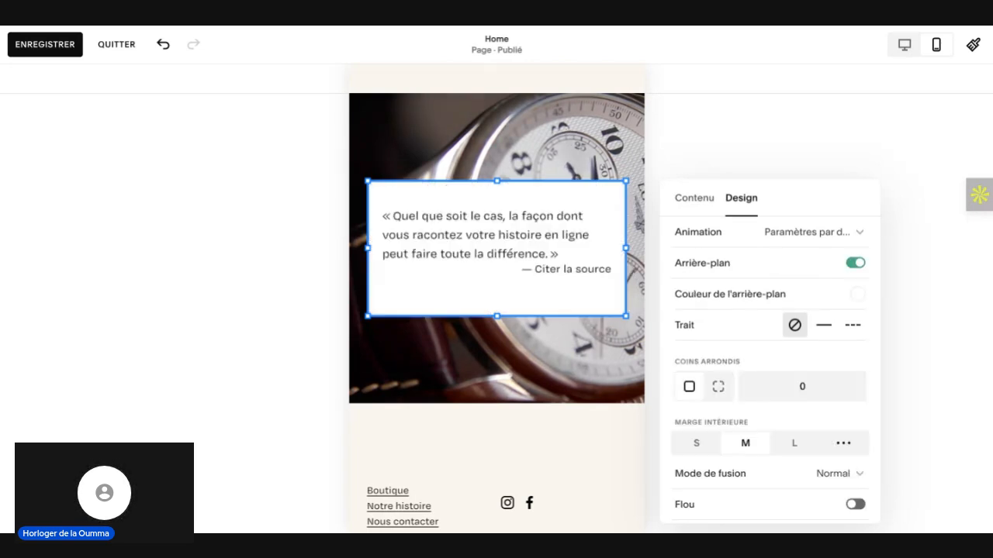
Step: Try a mostly transparent black from the site palette as the citation block's background colour
{"action": "left_click", "coordinate": [857, 297]}
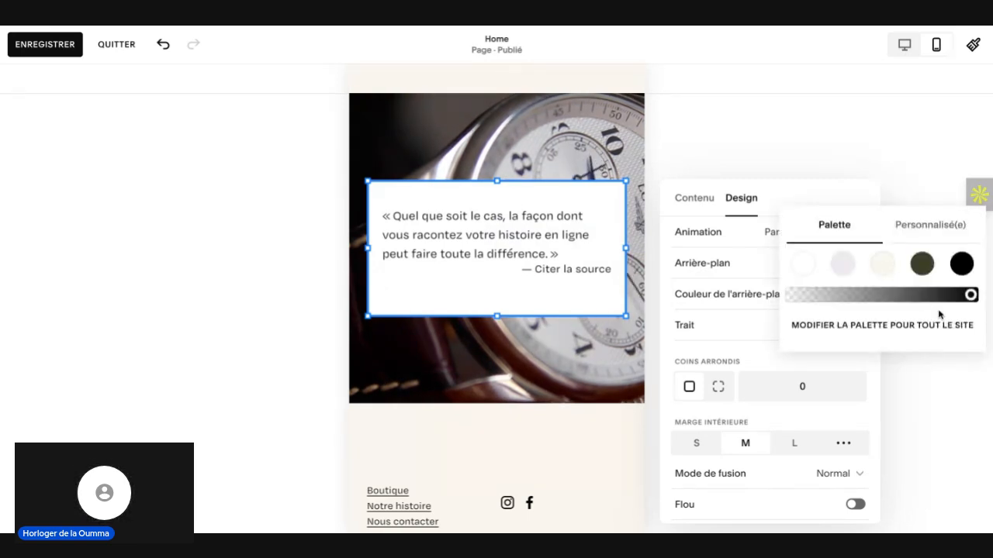
{"action": "left_click", "coordinate": [846, 297]}
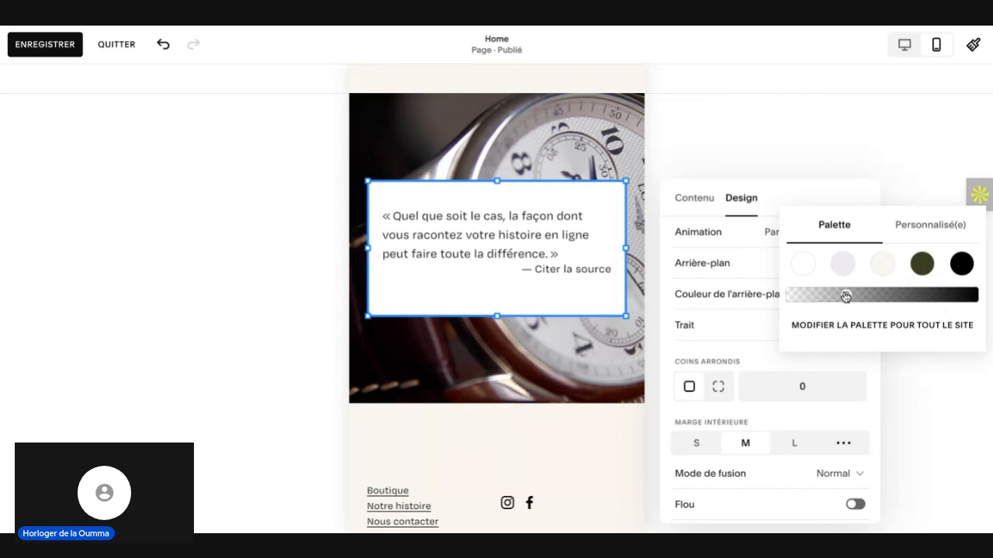
{"action": "left_click", "coordinate": [964, 266]}
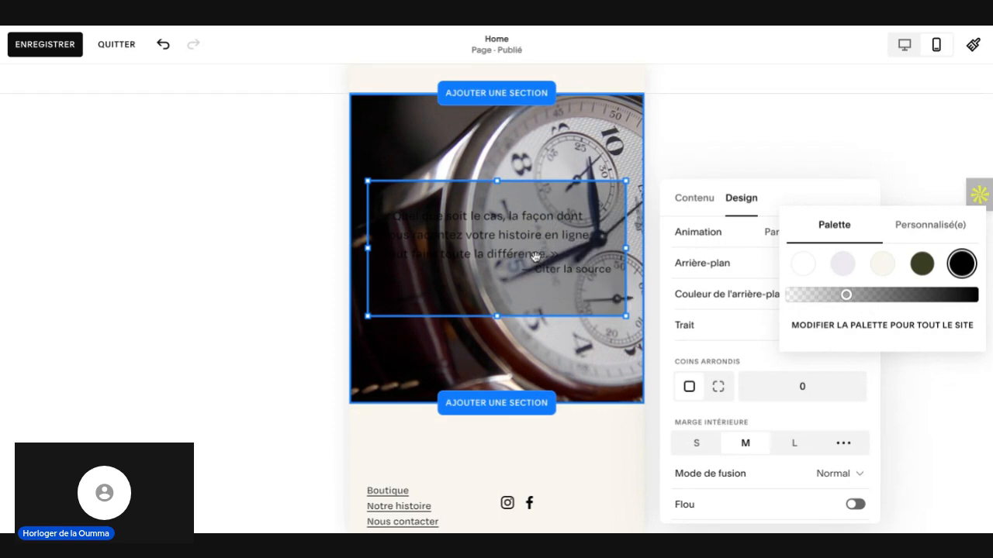
{"action": "left_click", "coordinate": [752, 134]}
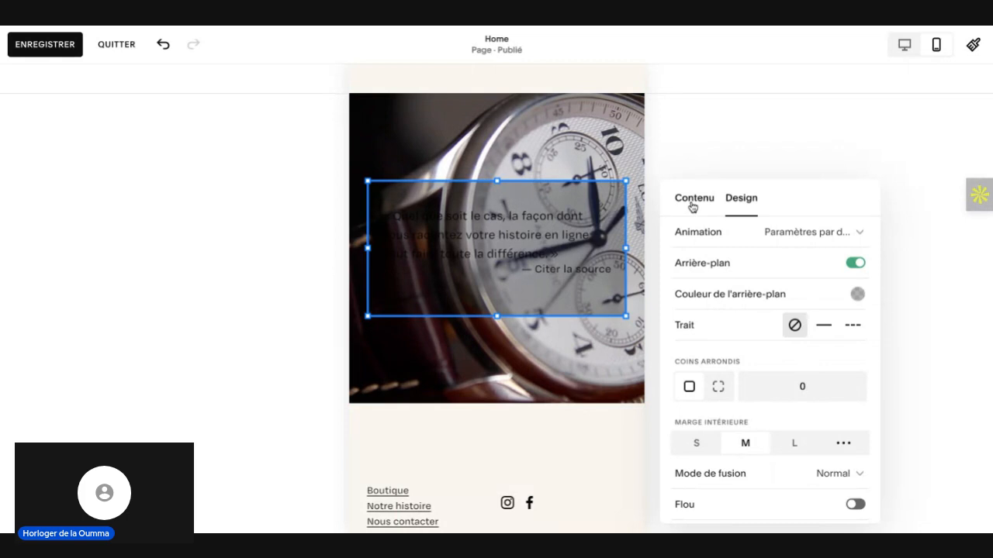
Step: Examine the citation block's content and design settings, including its quotation text, source and background options
{"action": "left_click", "coordinate": [715, 208]}
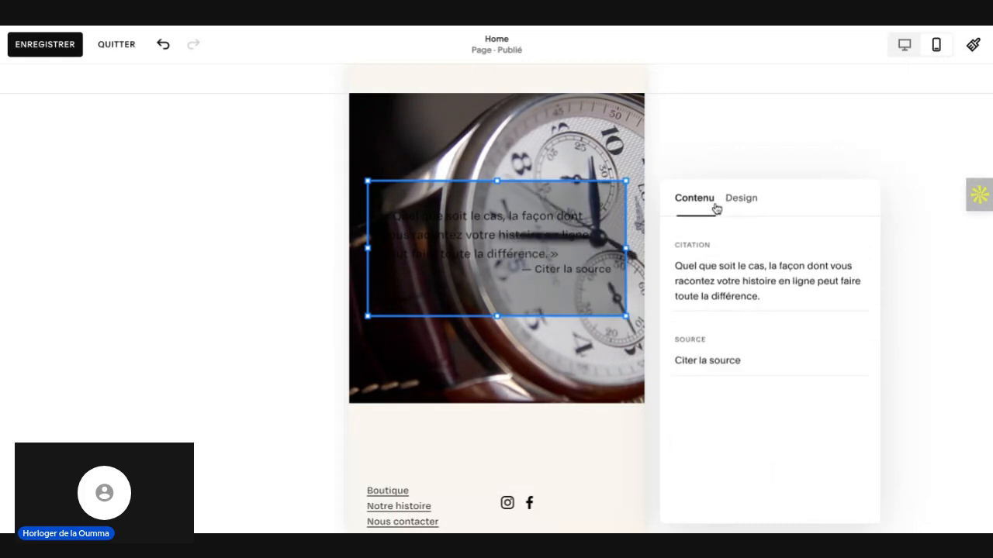
{"action": "left_click", "coordinate": [768, 297]}
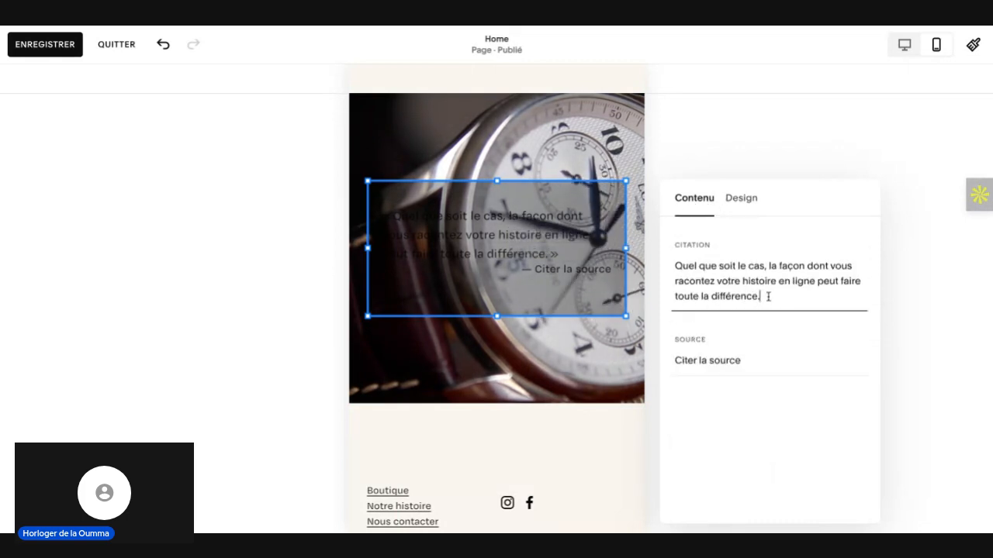
{"action": "key", "text": "ctrl+a"}
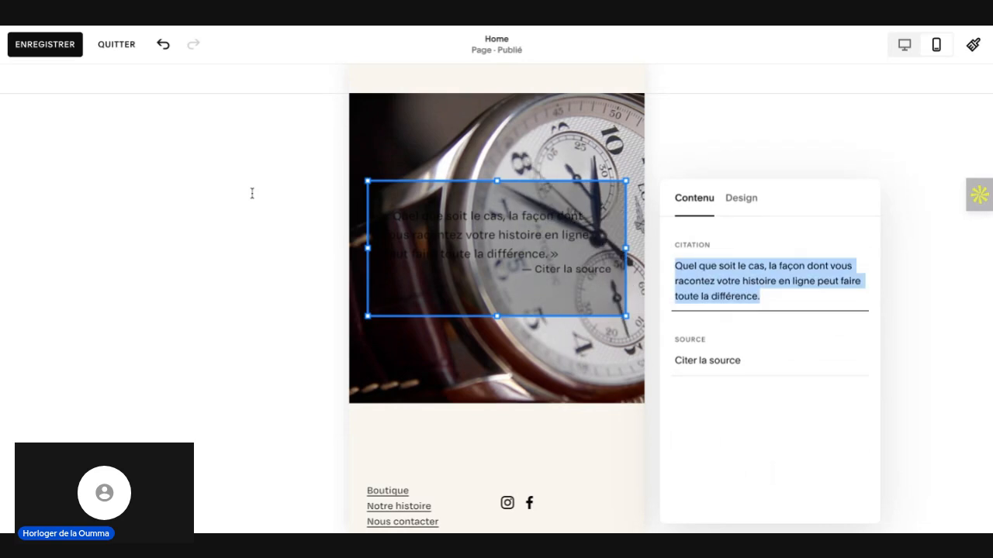
{"action": "left_click", "coordinate": [252, 199]}
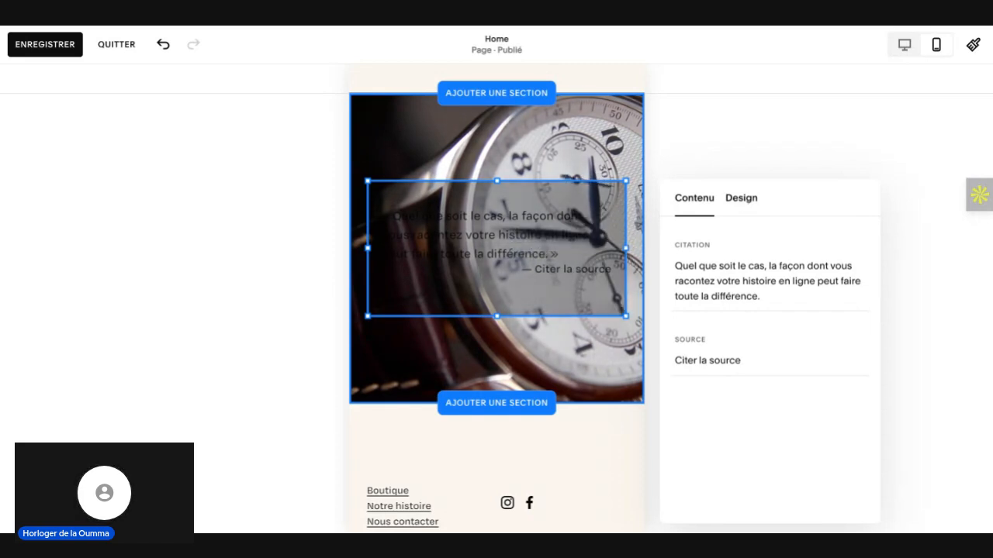
{"action": "left_click", "coordinate": [741, 198]}
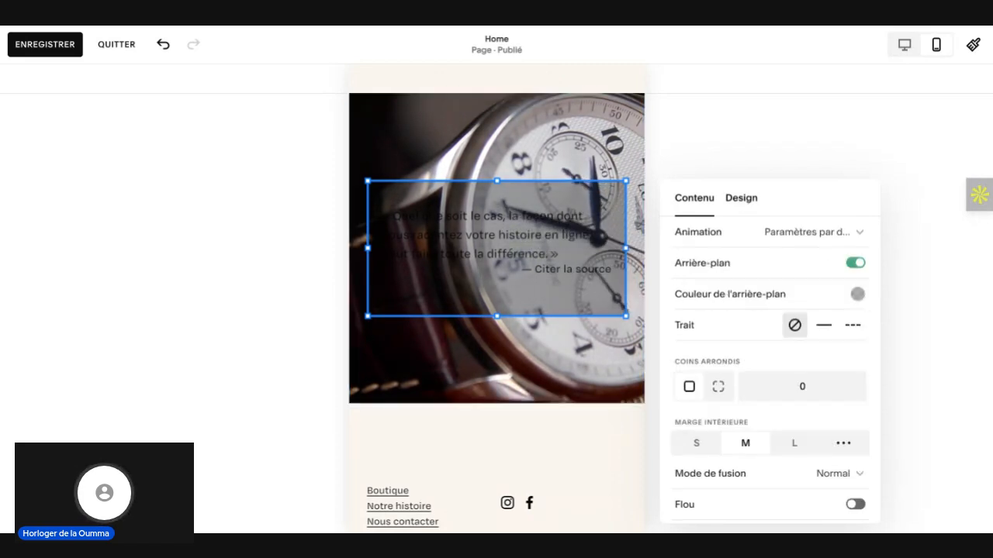
{"action": "scroll", "coordinate": [822, 363], "scroll_direction": "down", "scroll_amount": 1}
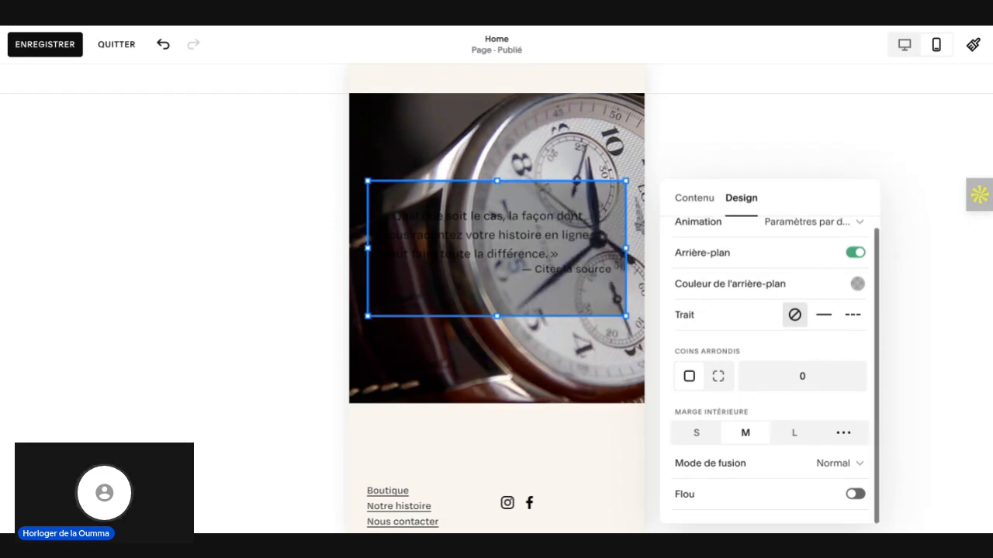
{"action": "scroll", "coordinate": [821, 314], "scroll_direction": "up", "scroll_amount": 1}
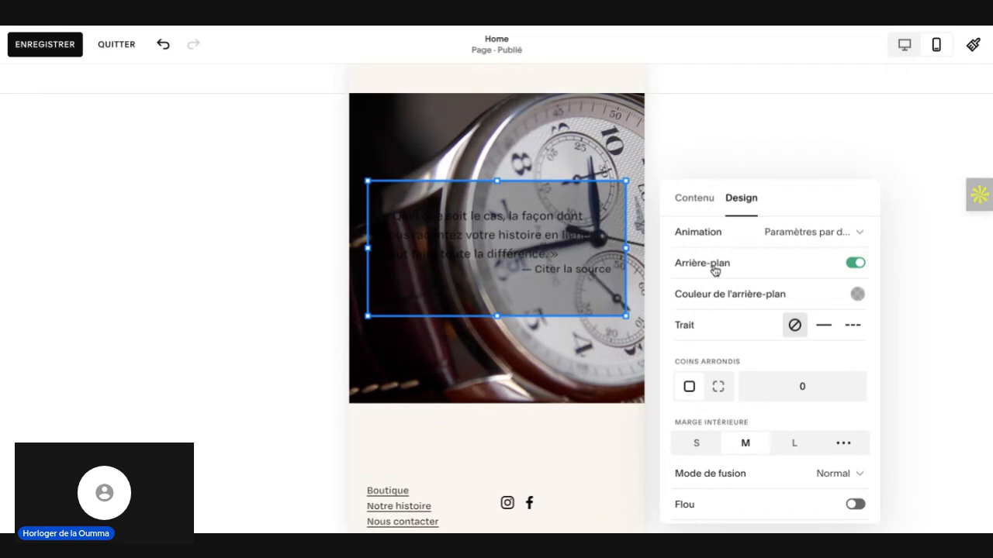
{"action": "left_click", "coordinate": [693, 202]}
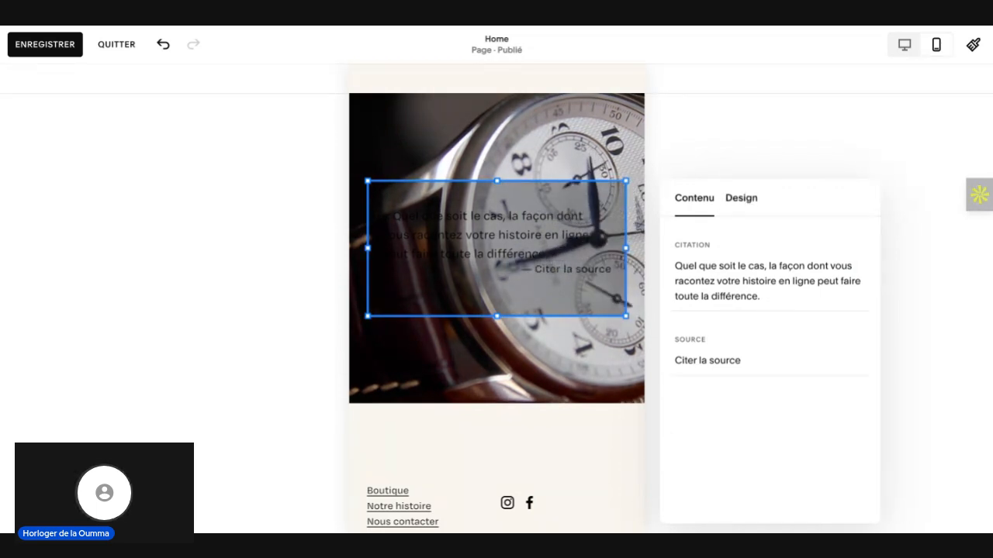
Step: Set the citation block's background colour to the palette's cream shade and raise its opacity to roughly three quarters
{"action": "left_click", "coordinate": [741, 199]}
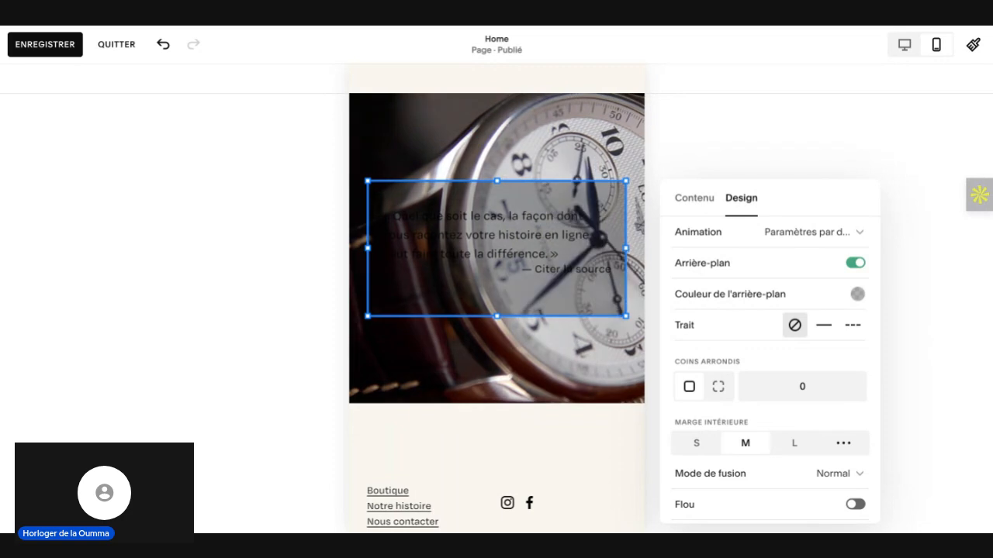
{"action": "left_click", "coordinate": [857, 294]}
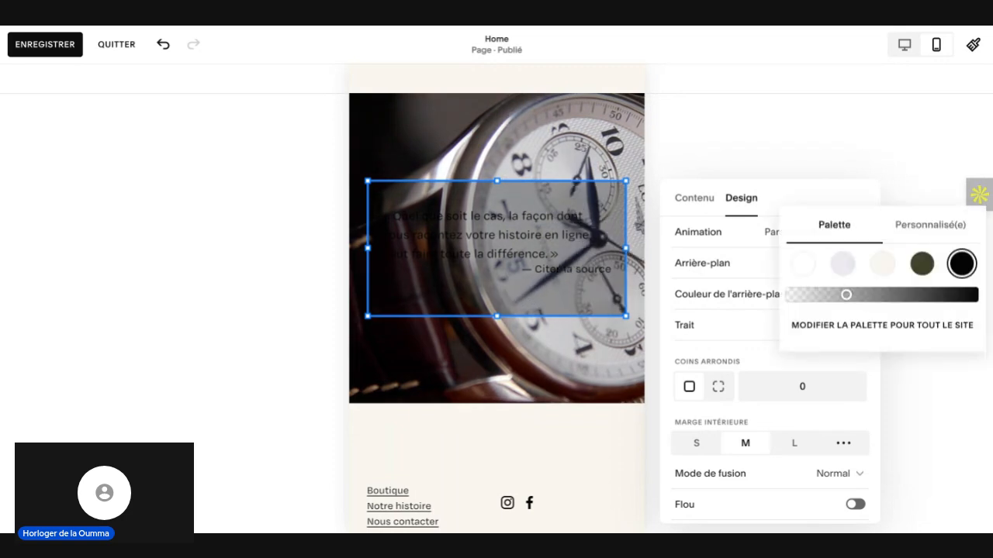
{"action": "left_click", "coordinate": [881, 265]}
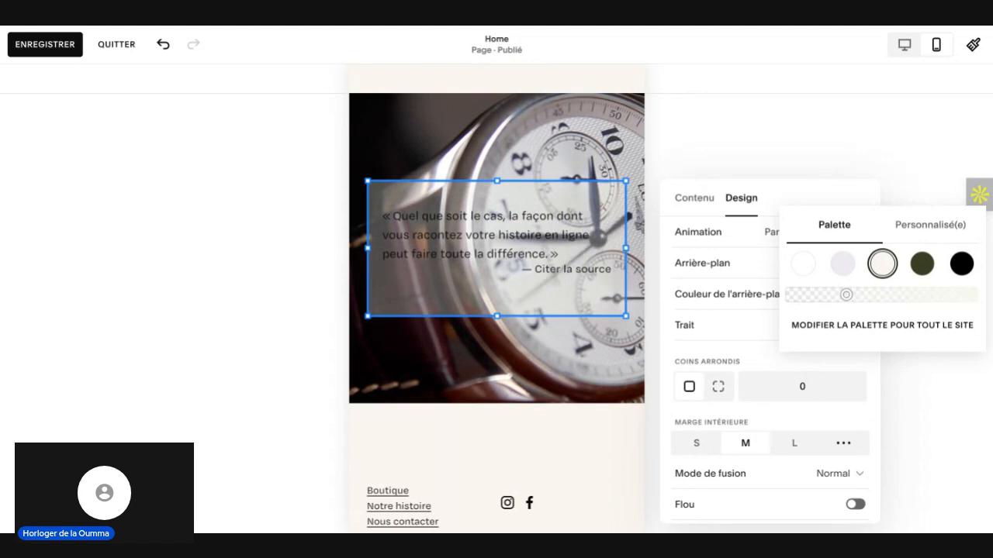
{"action": "left_click", "coordinate": [872, 299]}
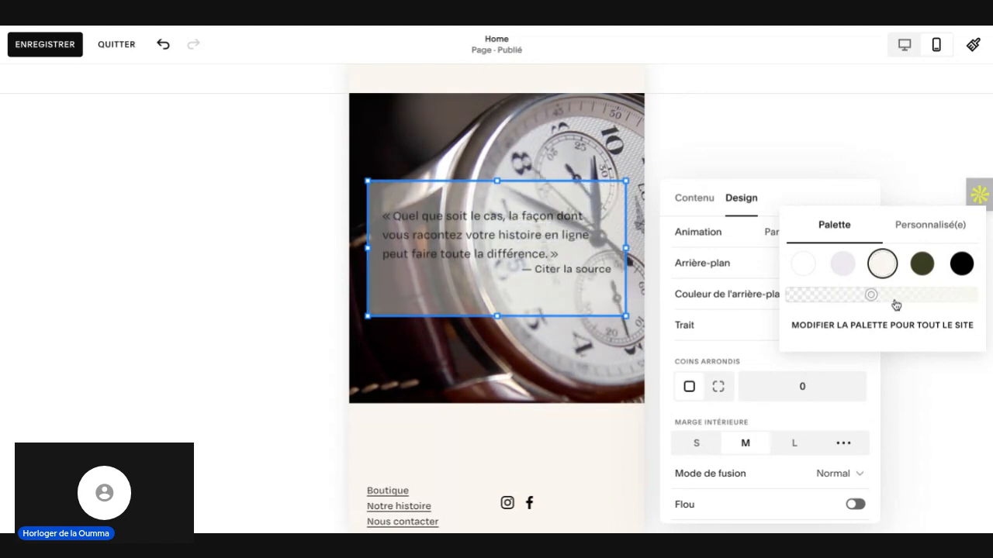
{"action": "left_click", "coordinate": [894, 301]}
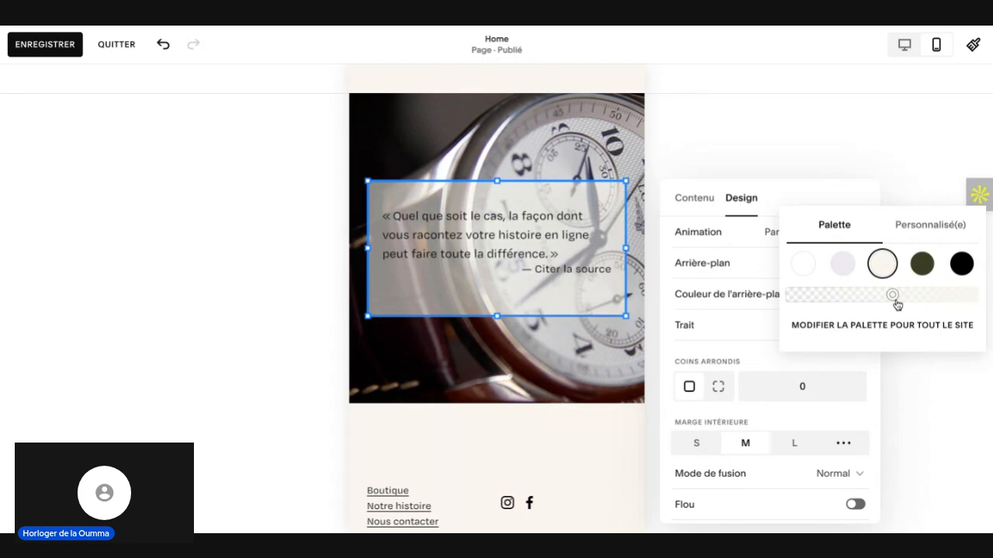
{"action": "left_click", "coordinate": [902, 299]}
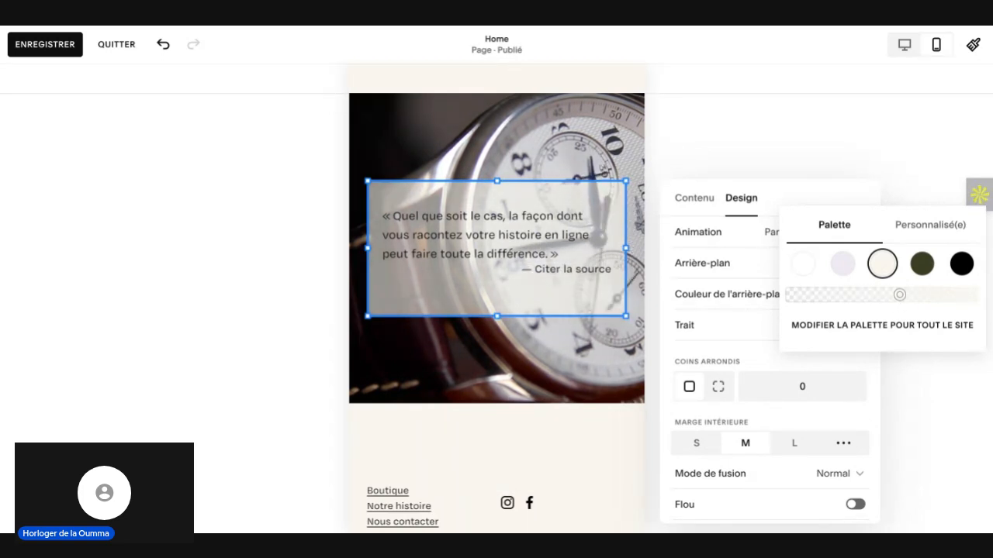
{"action": "left_click", "coordinate": [928, 299]}
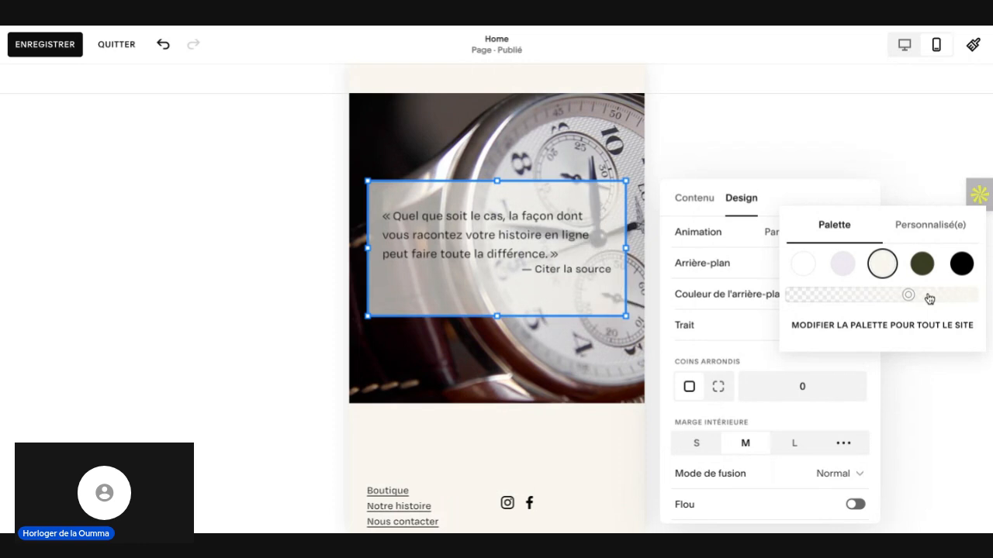
{"action": "left_click", "coordinate": [929, 298]}
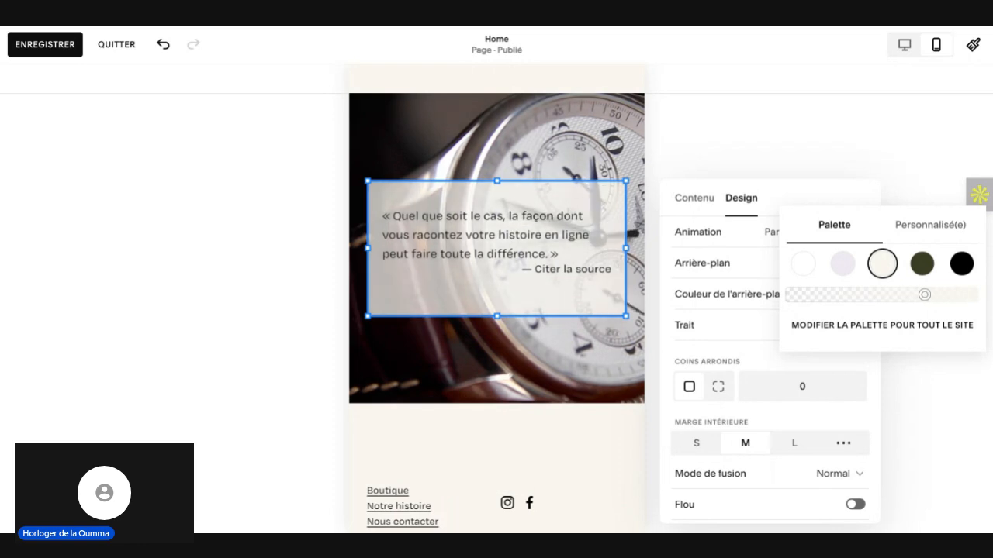
{"action": "left_click", "coordinate": [710, 143]}
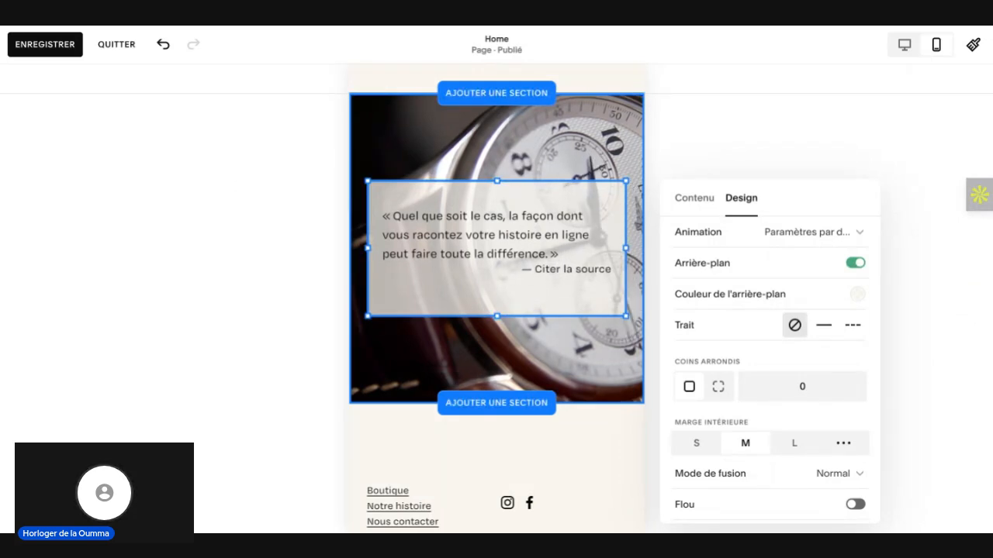
{"action": "scroll", "coordinate": [266, 240], "scroll_direction": "up", "scroll_amount": 2}
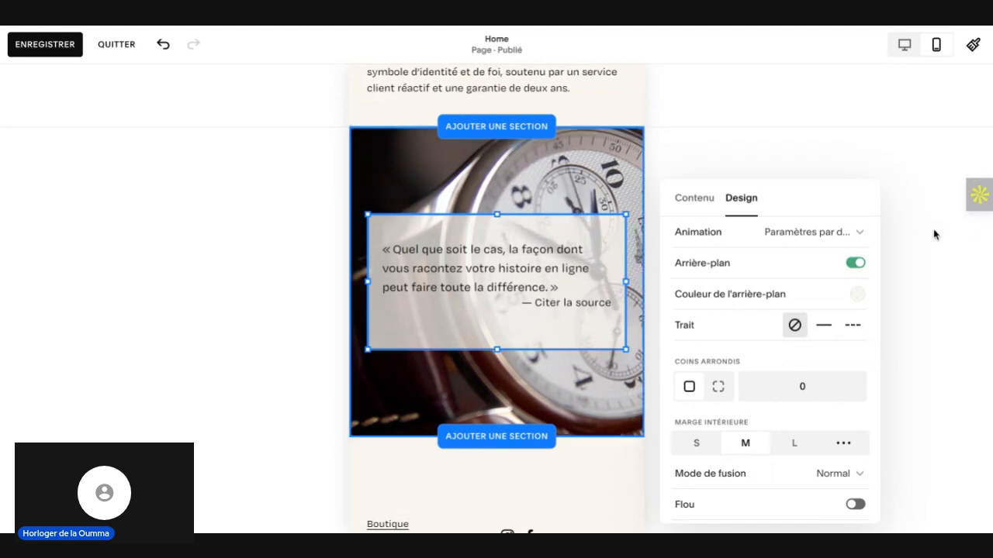
{"action": "scroll", "coordinate": [933, 231], "scroll_direction": "up", "scroll_amount": 2}
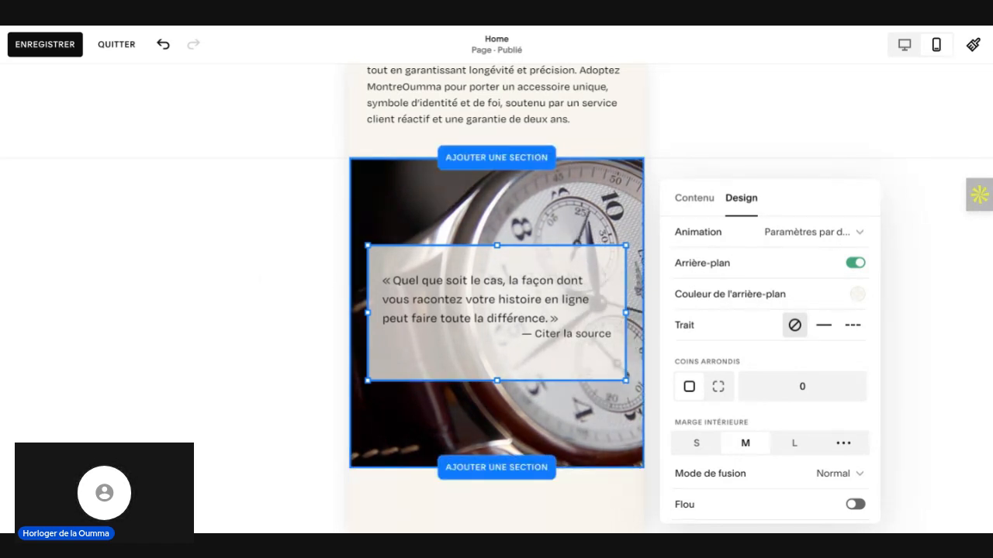
{"action": "scroll", "coordinate": [496, 312], "scroll_direction": "up", "scroll_amount": 1}
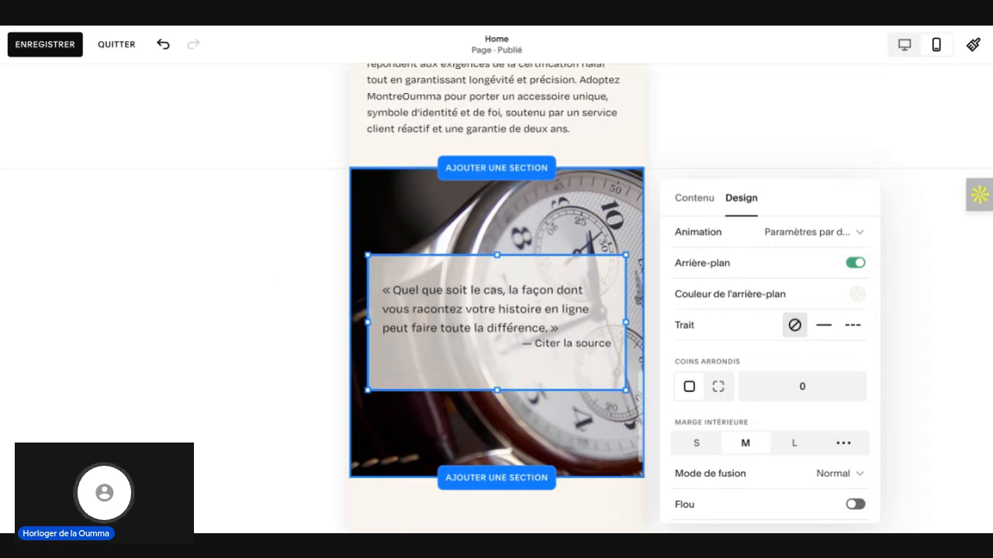
{"action": "scroll", "coordinate": [496, 313], "scroll_direction": "down", "scroll_amount": 1}
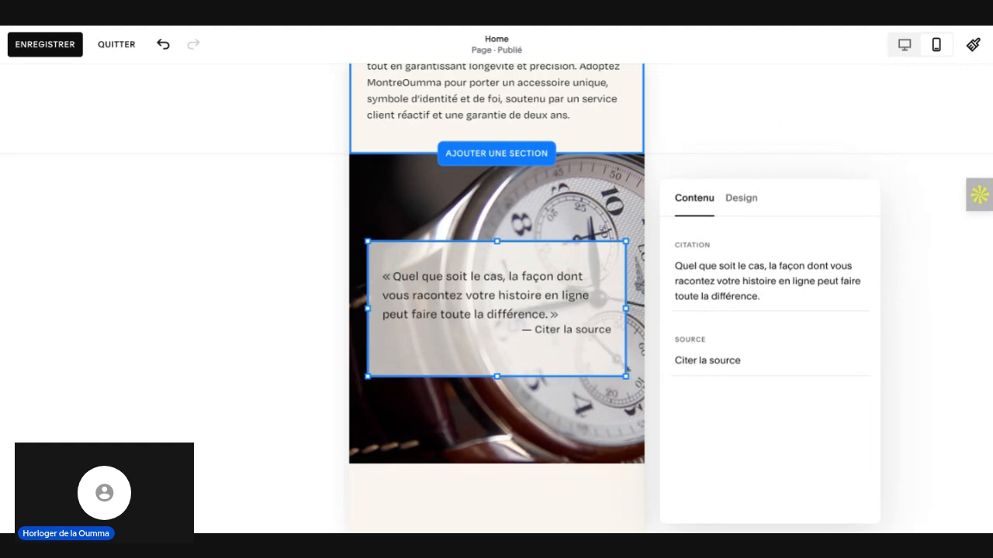
{"action": "scroll", "coordinate": [260, 250], "scroll_direction": "up", "scroll_amount": 1}
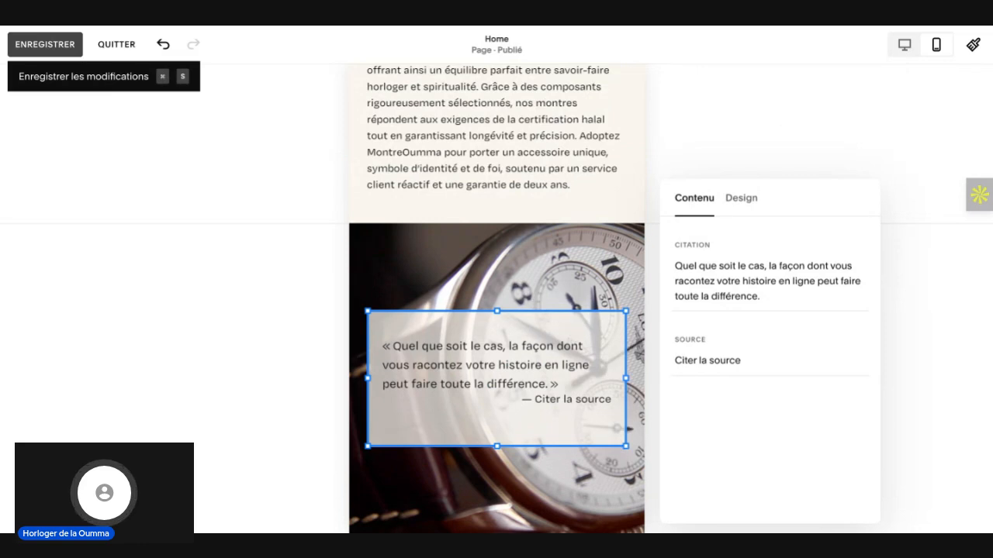
Step: Save the Home page changes and leave the page editor
{"action": "left_click", "coordinate": [45, 44]}
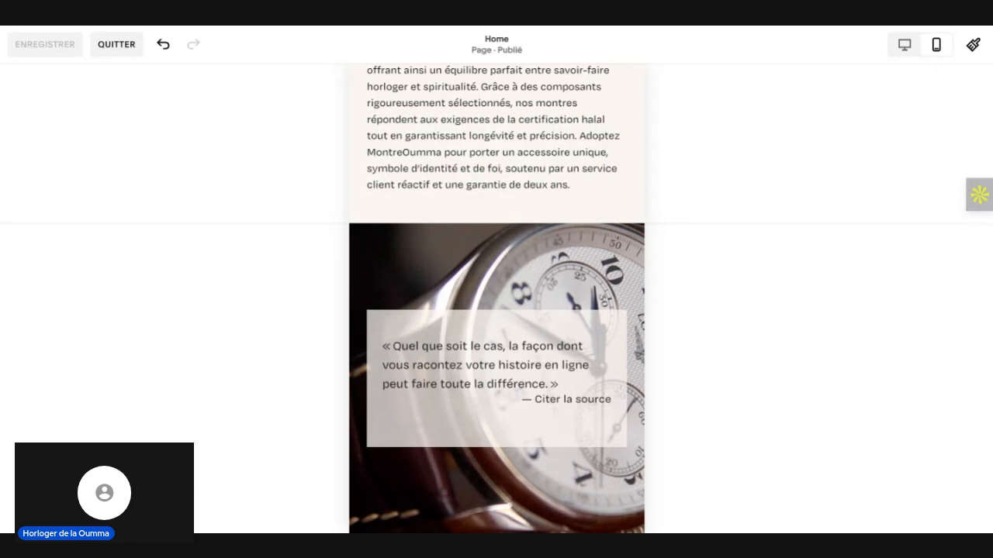
{"action": "left_click", "coordinate": [117, 45]}
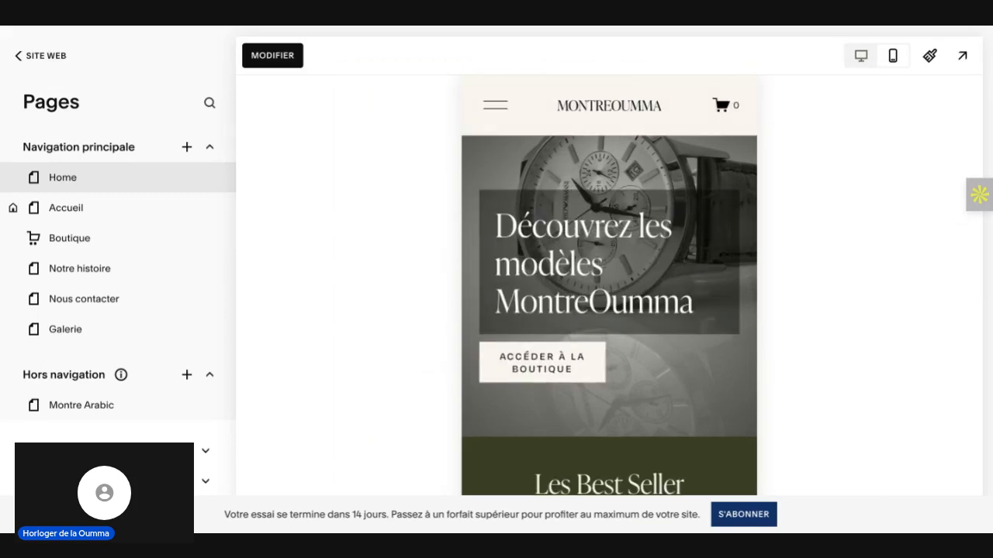
Step: Review the Home page's mobile preview, from the hero and best-seller sections to the citation over the watch video
{"action": "scroll", "coordinate": [702, 365], "scroll_direction": "down", "scroll_amount": 3}
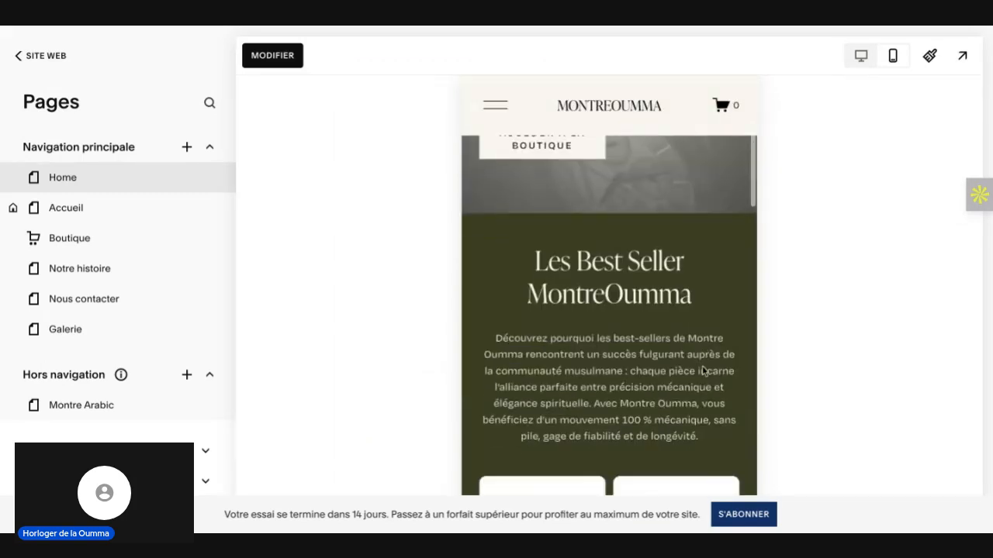
{"action": "scroll", "coordinate": [702, 371], "scroll_direction": "down", "scroll_amount": 7}
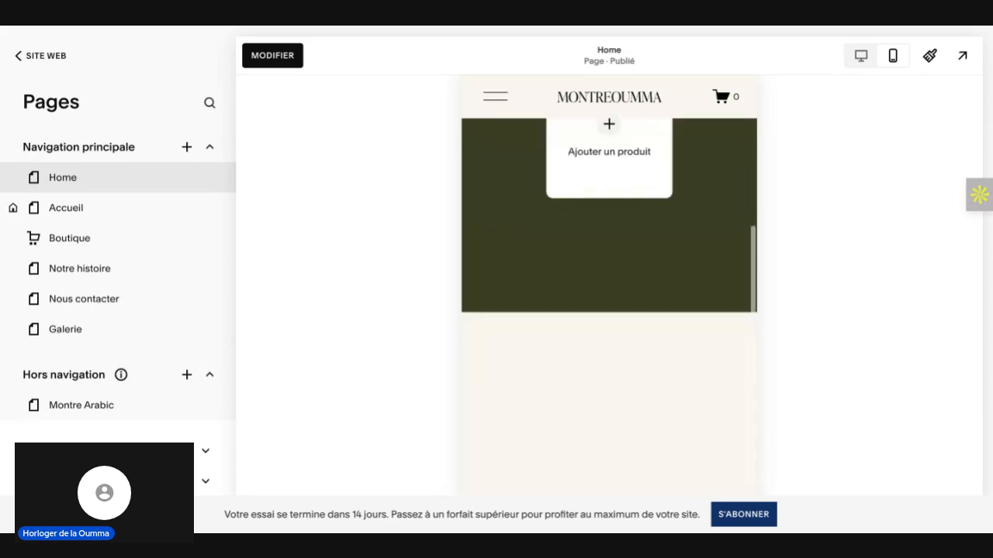
{"action": "scroll", "coordinate": [701, 371], "scroll_direction": "down", "scroll_amount": 1}
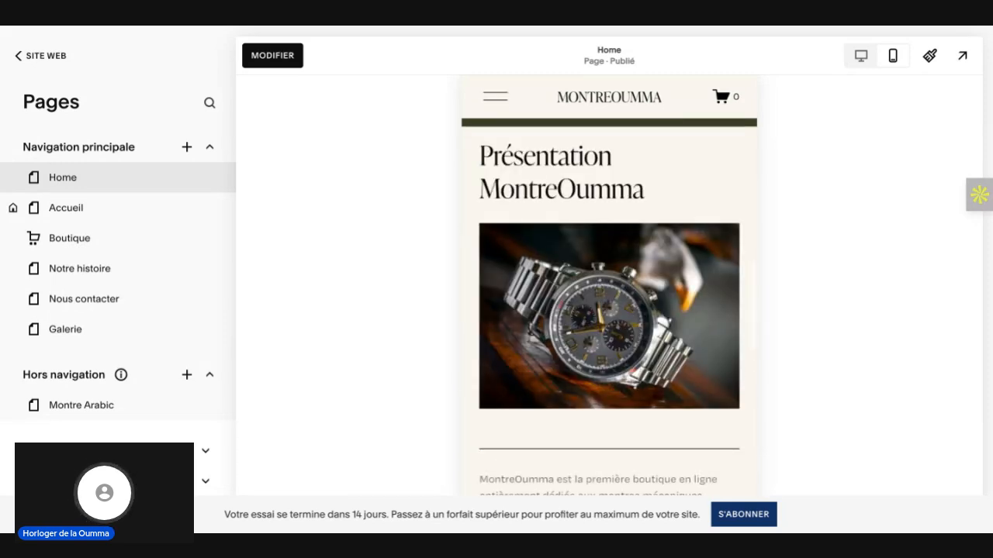
{"action": "scroll", "coordinate": [609, 311], "scroll_direction": "down", "scroll_amount": 6}
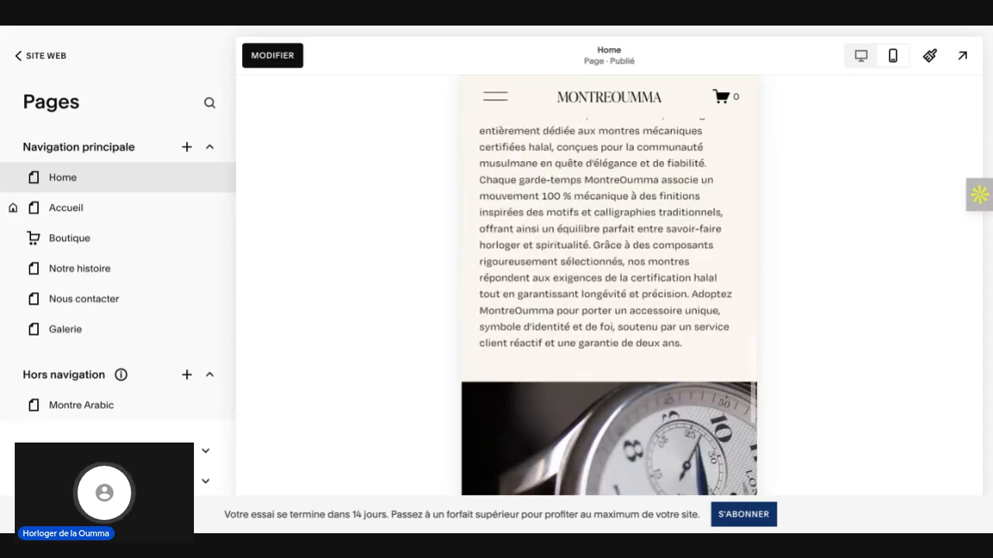
{"action": "scroll", "coordinate": [609, 310], "scroll_direction": "down", "scroll_amount": 2}
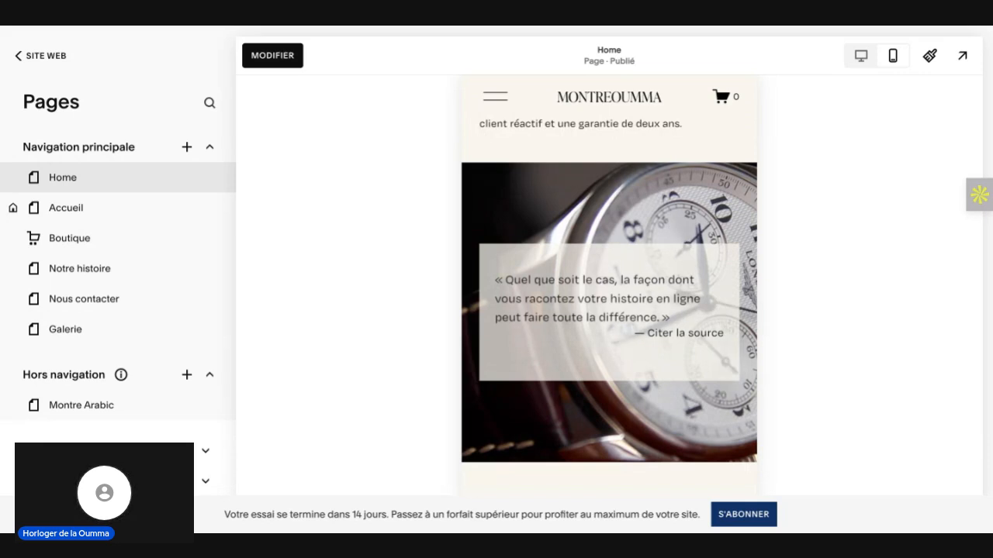
{"action": "scroll", "coordinate": [609, 310], "scroll_direction": "up", "scroll_amount": 1}
{"action": "scroll", "coordinate": [609, 310], "scroll_direction": "up", "scroll_amount": 10}
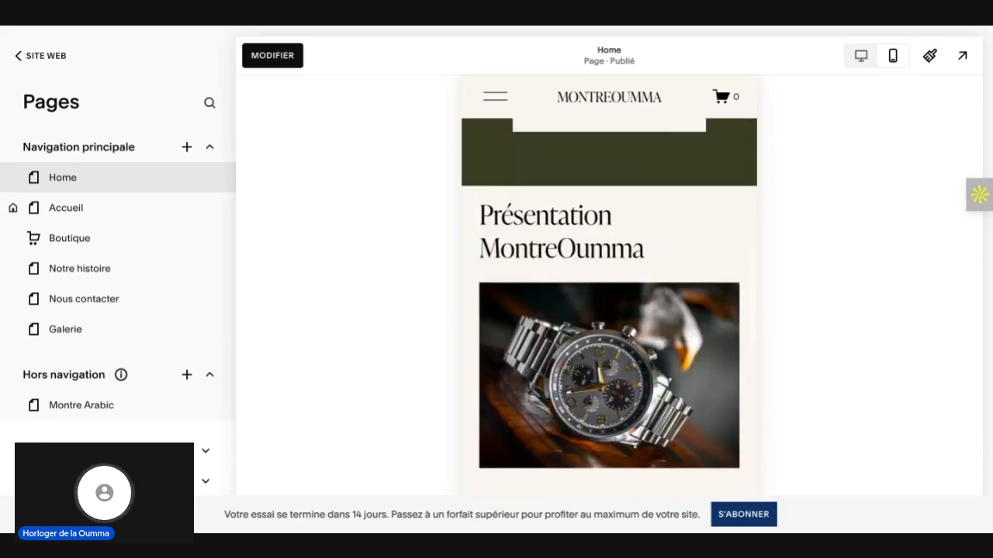
{"action": "scroll", "coordinate": [609, 307], "scroll_direction": "up", "scroll_amount": 10}
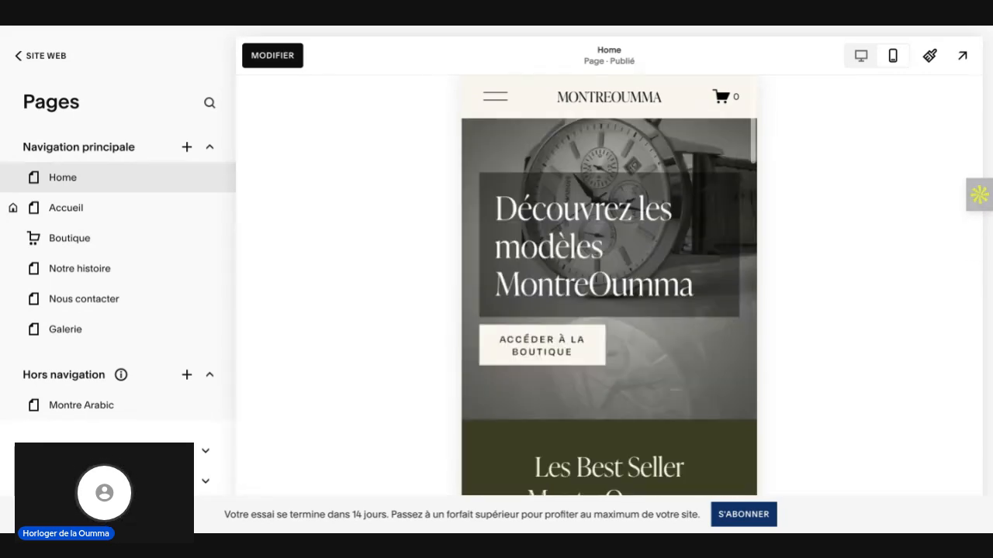
{"action": "scroll", "coordinate": [648, 210], "scroll_direction": "down", "scroll_amount": 8}
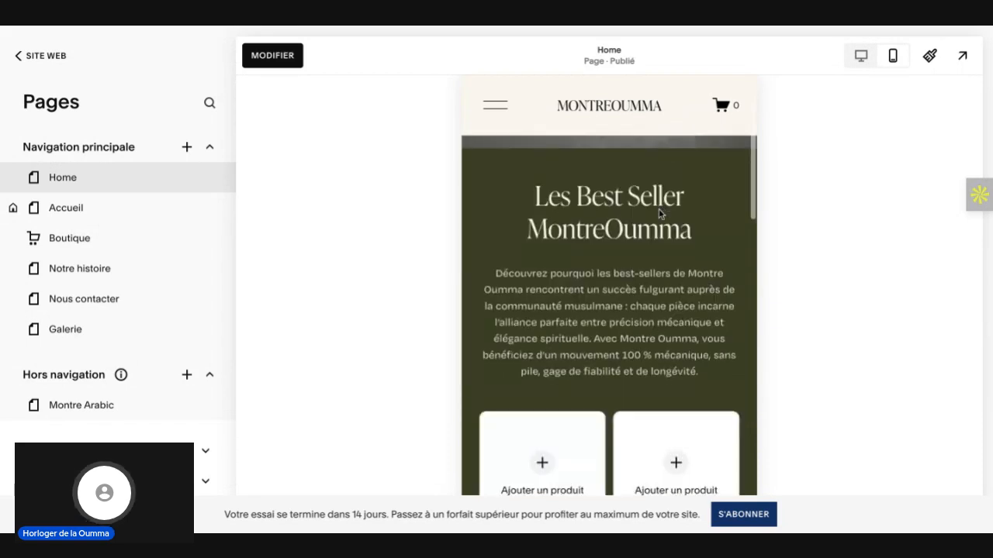
Step: Switch the preview to desktop view and review the Home page's presentation and best-seller sections
{"action": "left_click", "coordinate": [864, 60]}
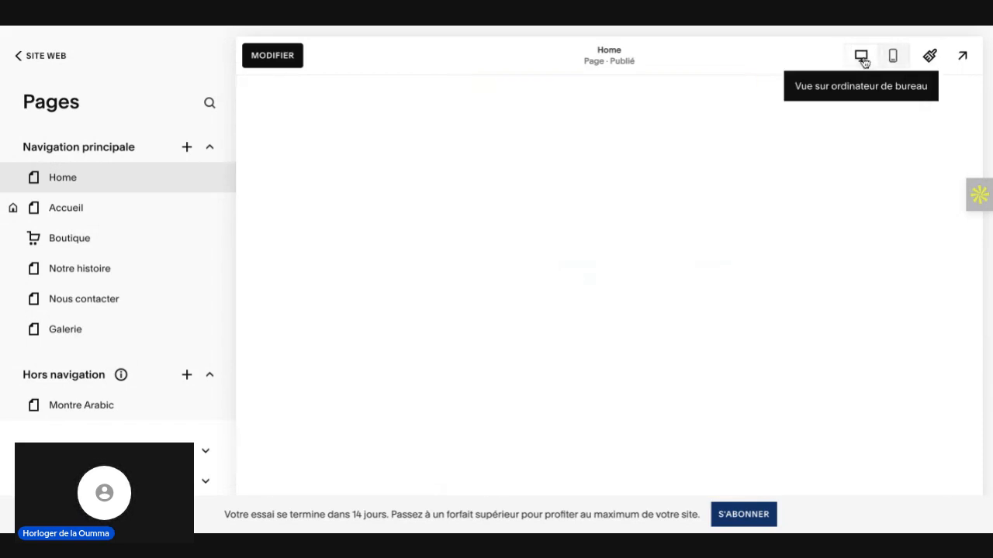
{"action": "scroll", "coordinate": [836, 167], "scroll_direction": "down", "scroll_amount": 6}
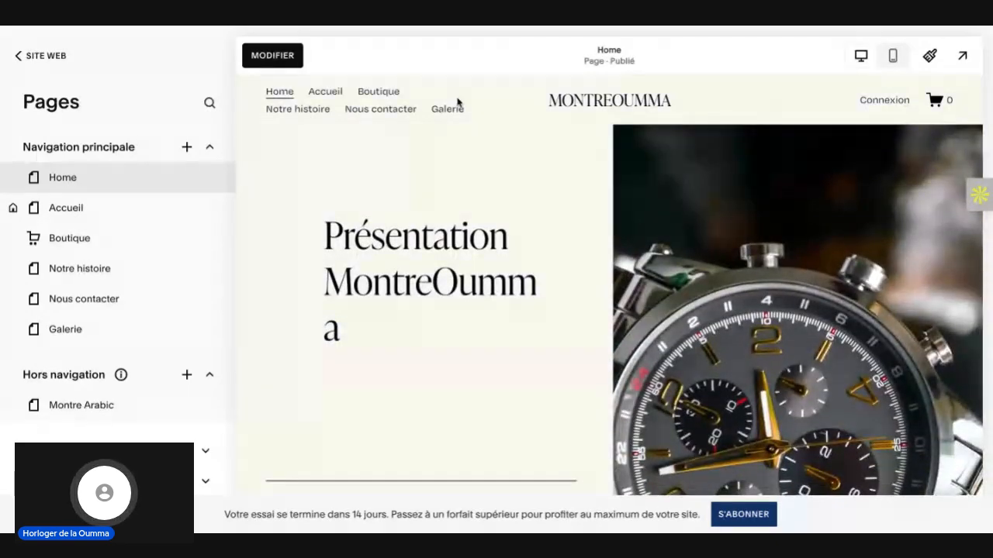
{"action": "scroll", "coordinate": [549, 273], "scroll_direction": "down", "scroll_amount": 5}
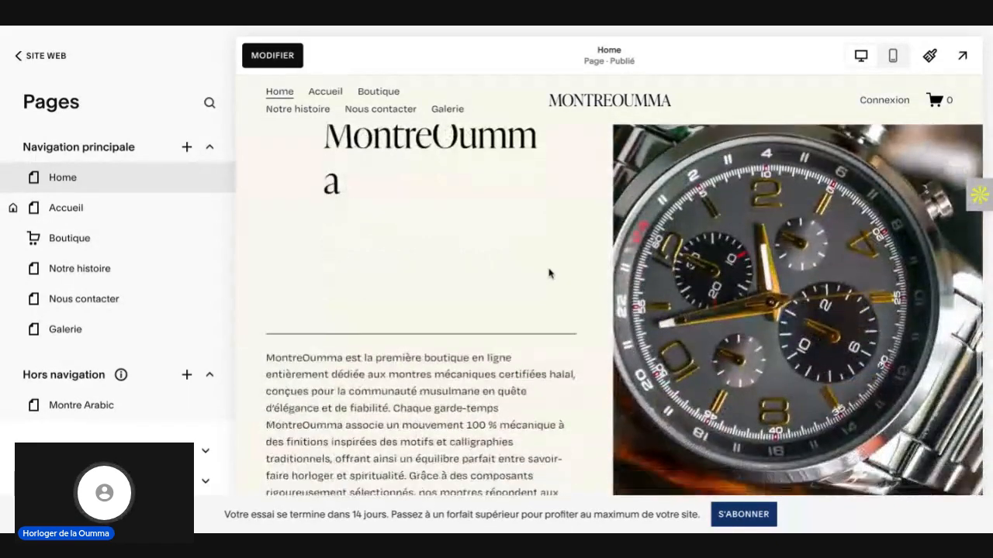
{"action": "scroll", "coordinate": [549, 273], "scroll_direction": "up", "scroll_amount": 8}
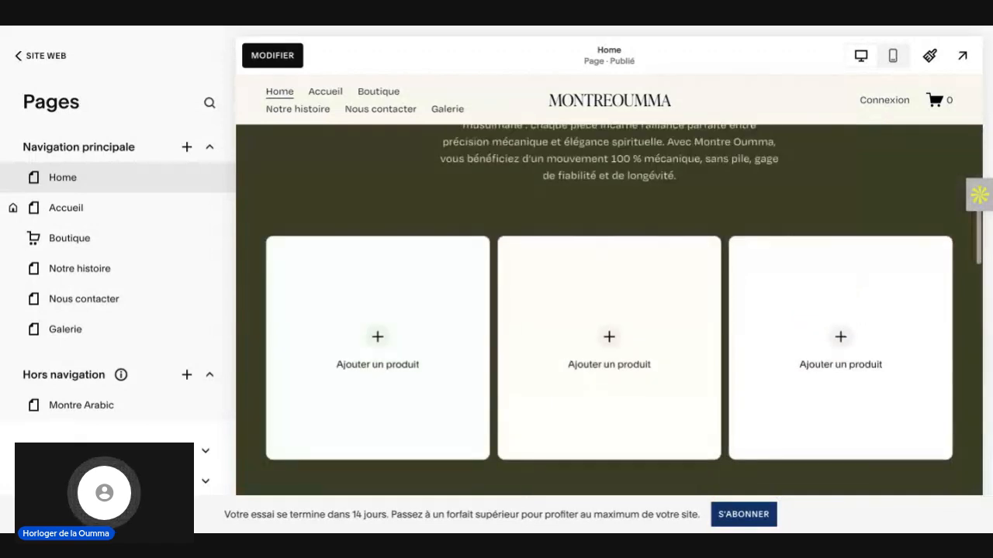
Step: Examine the site-wide animation styles and speed options in the miscellaneous site styles
{"action": "left_click", "coordinate": [930, 57]}
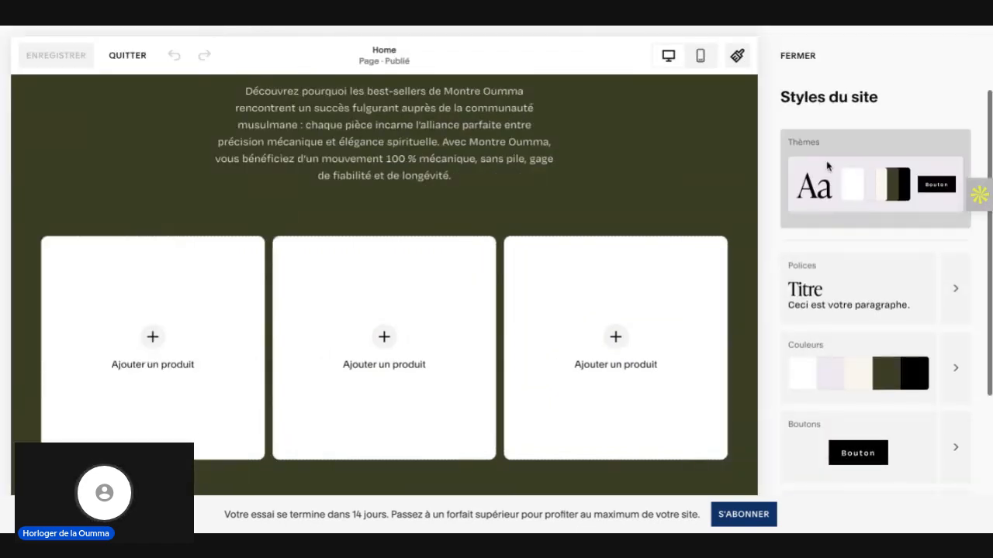
{"action": "scroll", "coordinate": [830, 187], "scroll_direction": "down", "scroll_amount": 2}
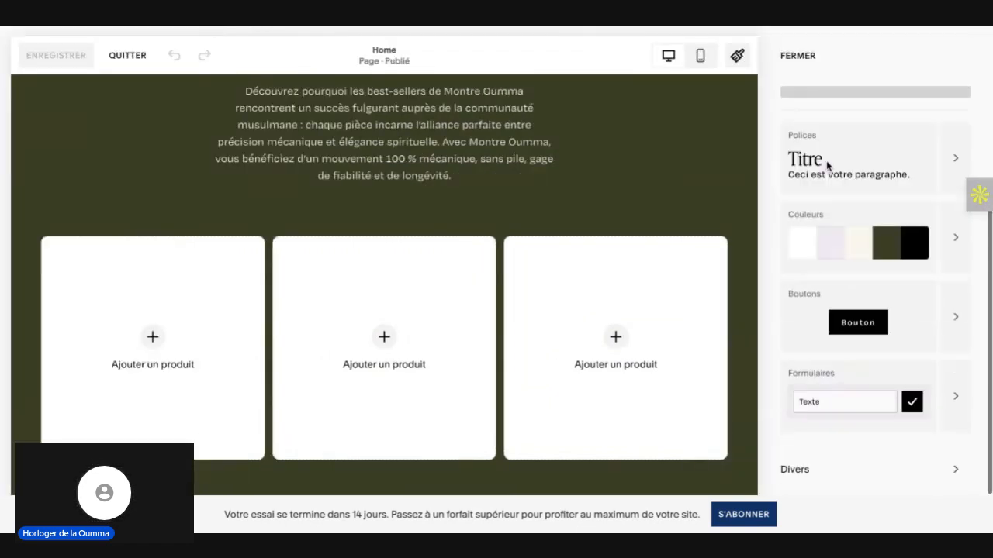
{"action": "left_click", "coordinate": [956, 473]}
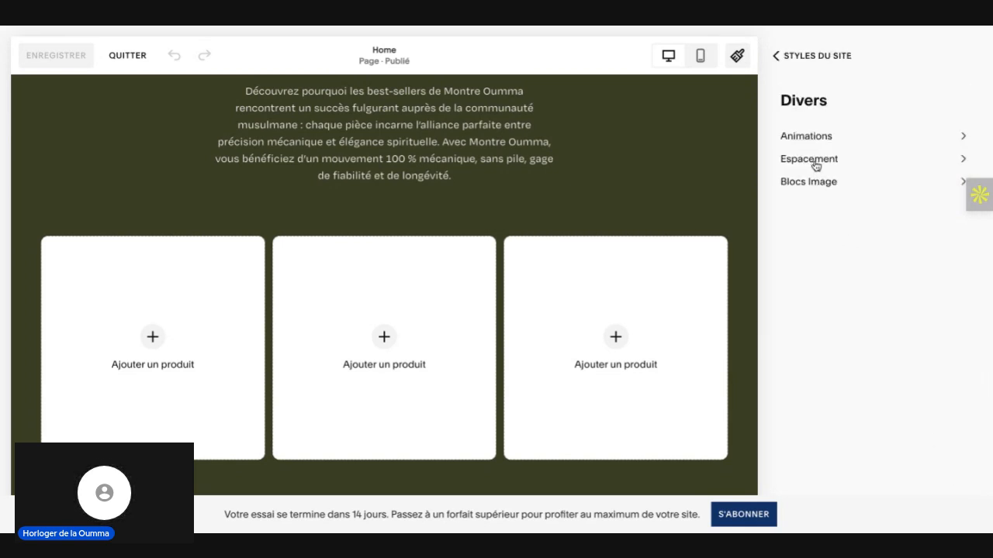
{"action": "left_click", "coordinate": [966, 139]}
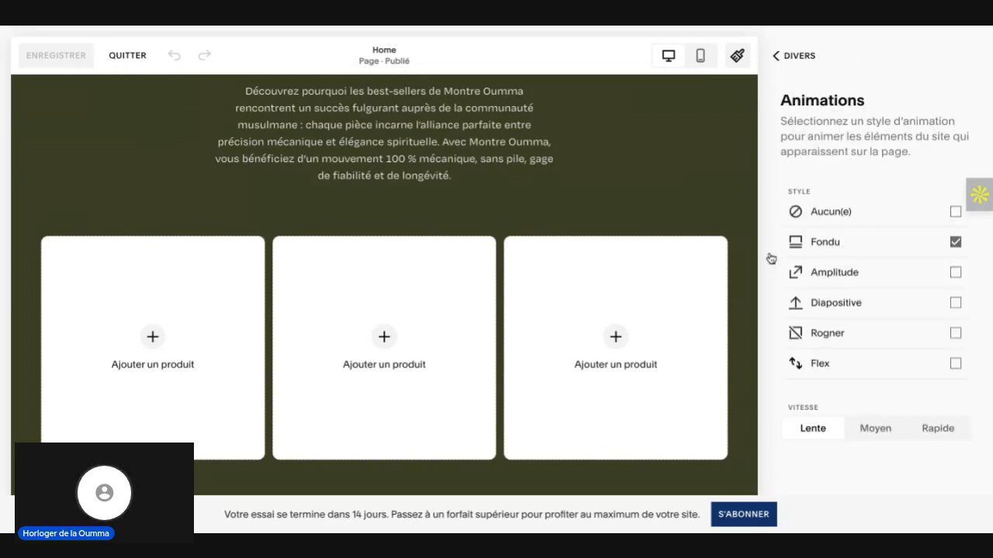
{"action": "left_click", "coordinate": [776, 56]}
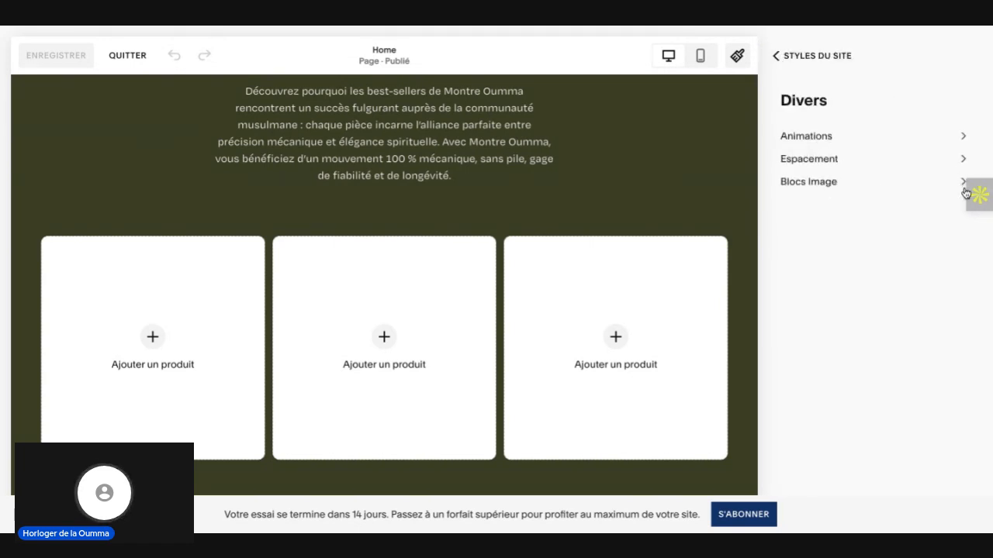
Step: Examine the site-wide image block settings for the poster, card and collage layouts, and close the site styles
{"action": "left_click", "coordinate": [962, 184]}
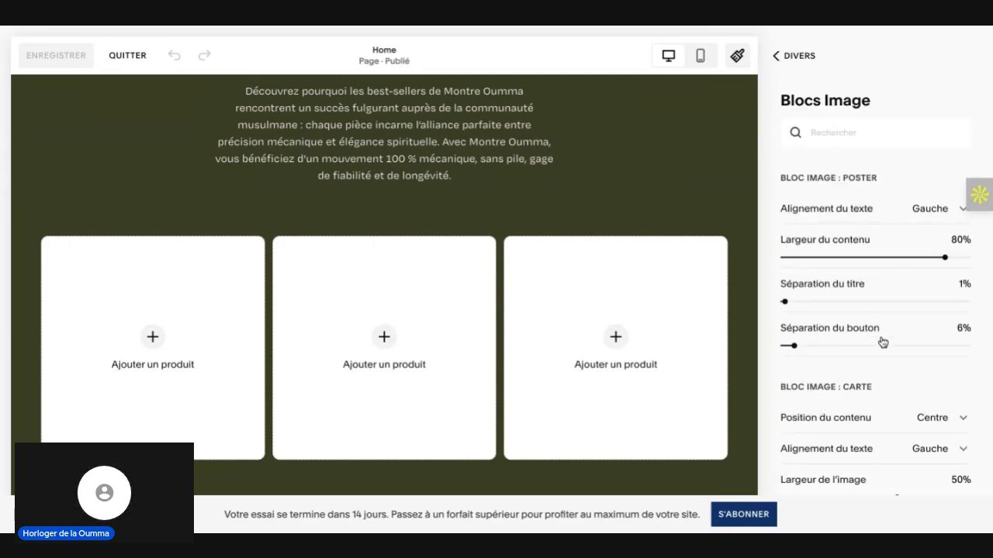
{"action": "scroll", "coordinate": [891, 394], "scroll_direction": "down", "scroll_amount": 5}
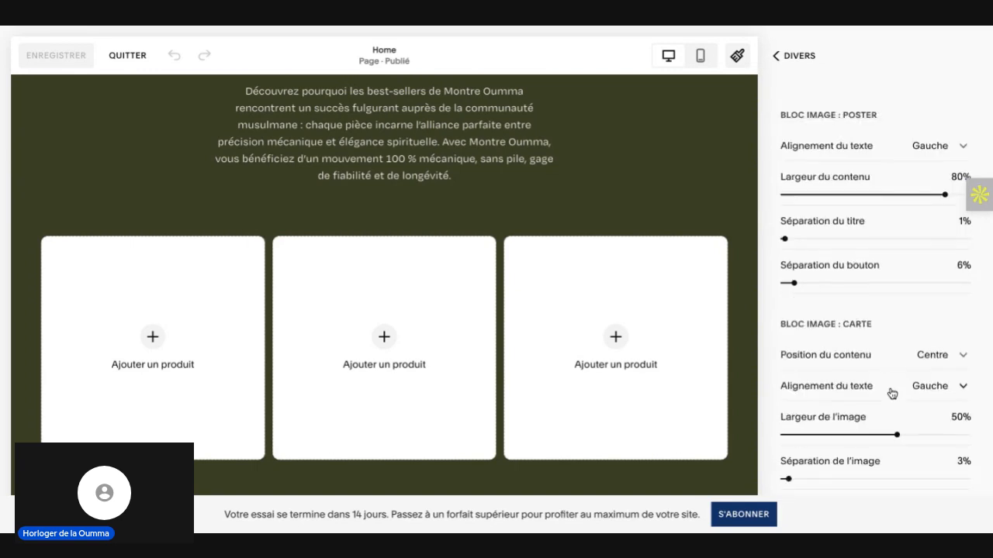
{"action": "scroll", "coordinate": [875, 291], "scroll_direction": "down", "scroll_amount": 5}
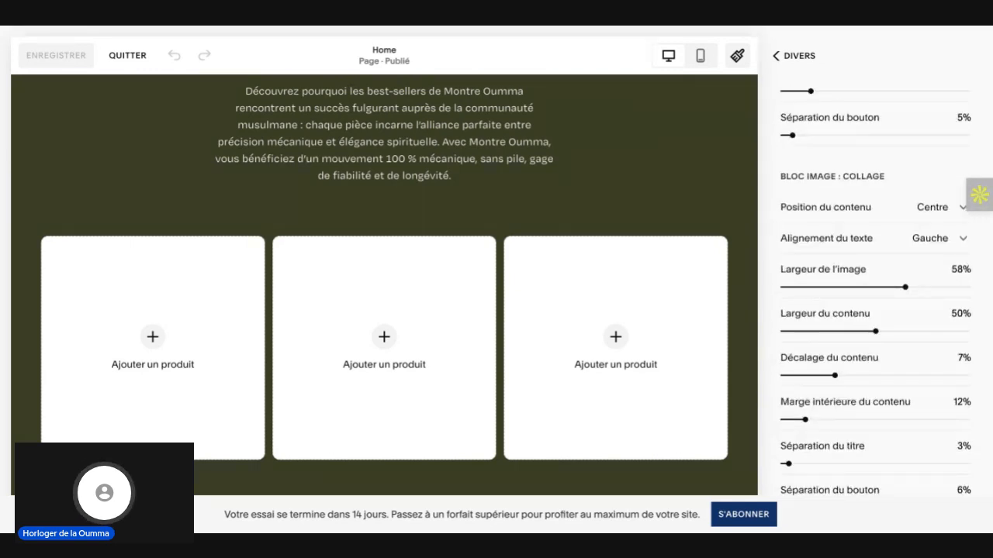
{"action": "scroll", "coordinate": [875, 294], "scroll_direction": "down", "scroll_amount": 4}
{"action": "scroll", "coordinate": [813, 259], "scroll_direction": "up", "scroll_amount": 14}
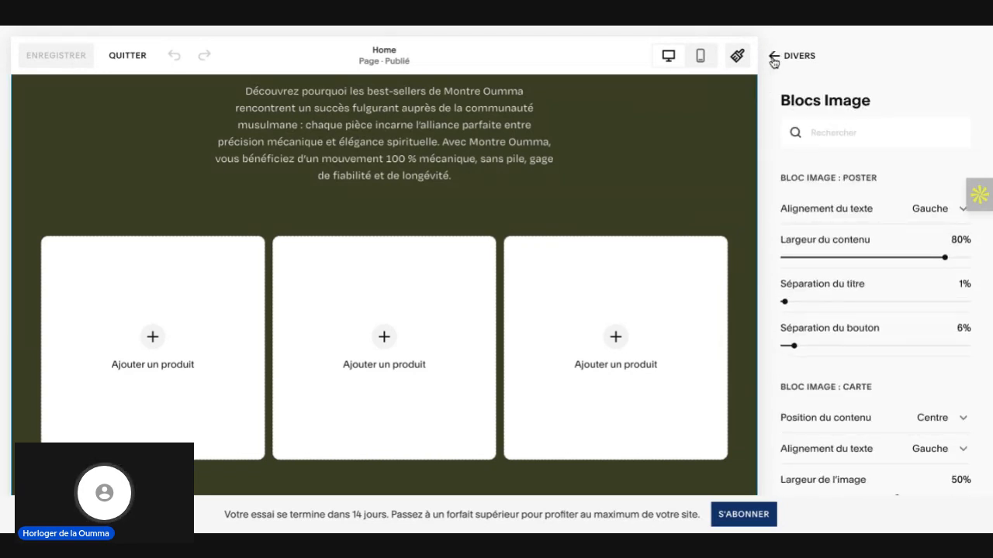
{"action": "scroll", "coordinate": [625, 173], "scroll_direction": "up", "scroll_amount": 6}
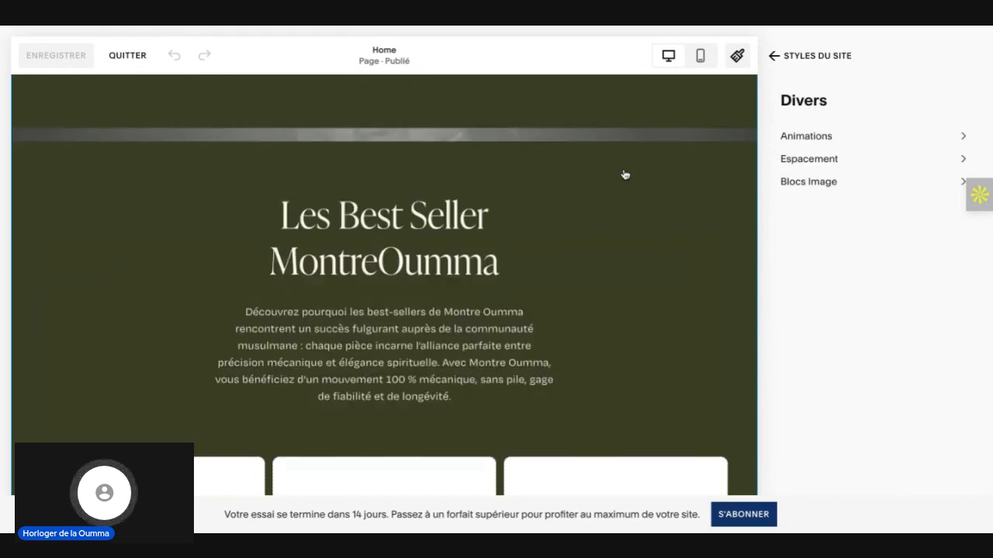
{"action": "scroll", "coordinate": [267, 402], "scroll_direction": "up", "scroll_amount": 2}
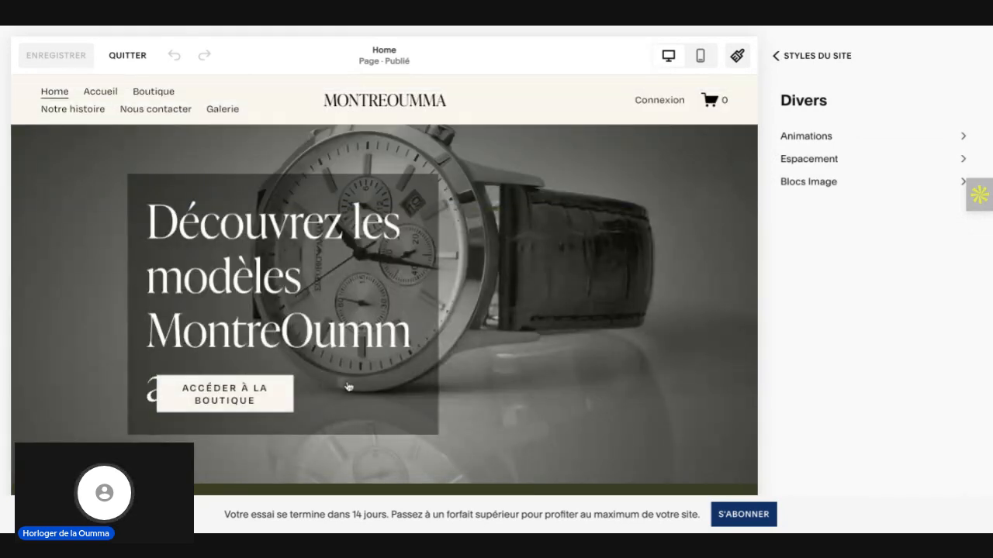
{"action": "left_click", "coordinate": [774, 57]}
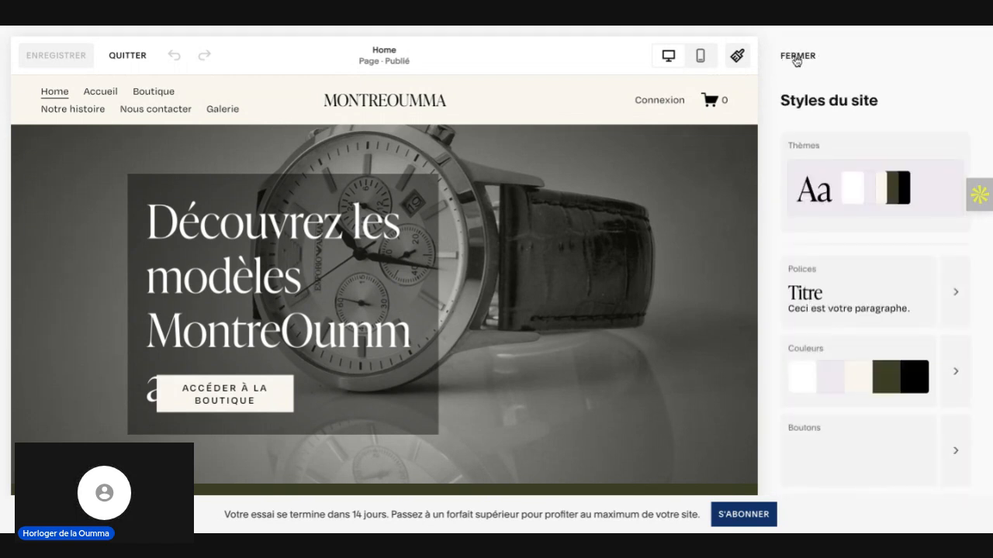
{"action": "left_click", "coordinate": [796, 58]}
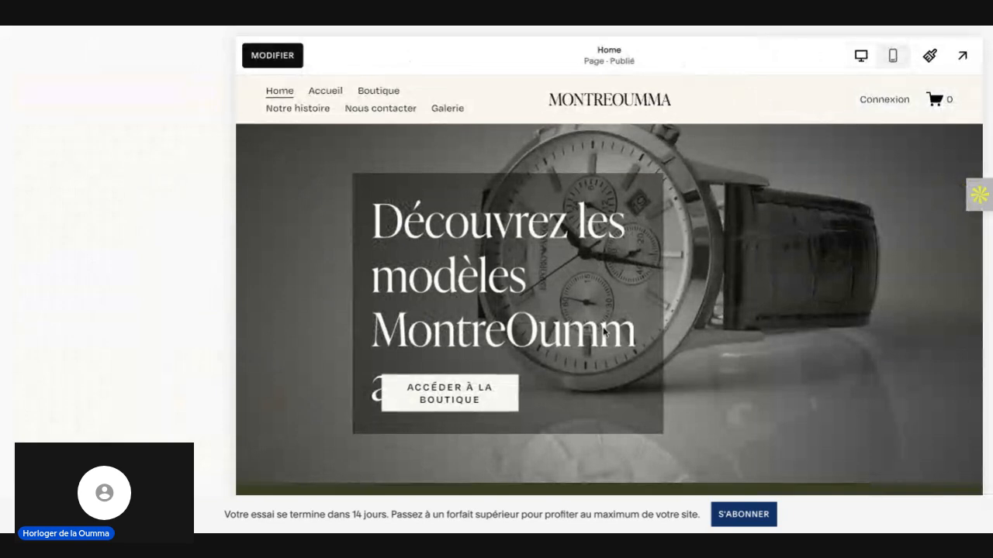
Step: Open the Home page for editing and bring up the hero section's shop button
{"action": "scroll", "coordinate": [604, 332], "scroll_direction": "down", "scroll_amount": 1}
{"action": "double_click", "coordinate": [603, 329]}
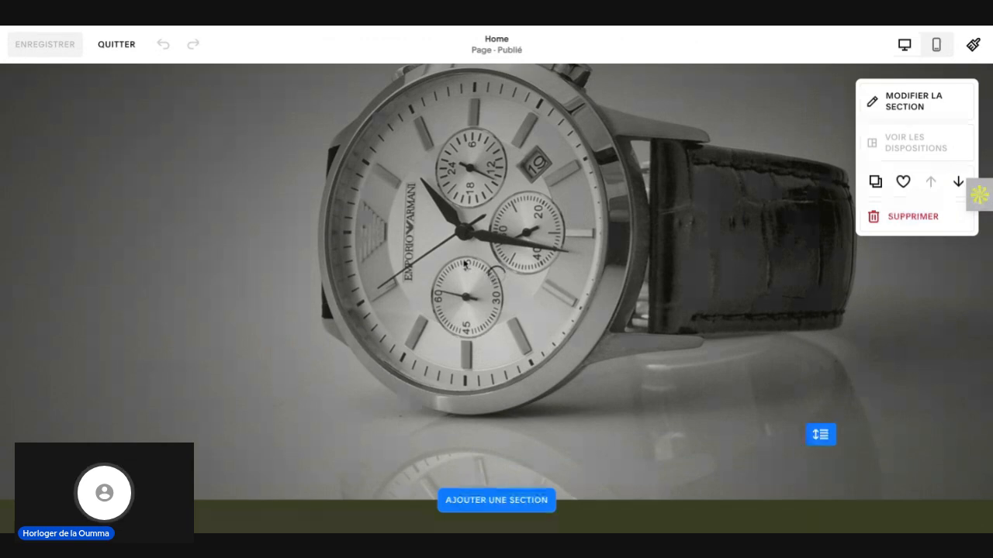
{"action": "scroll", "coordinate": [237, 334], "scroll_direction": "up", "scroll_amount": 1}
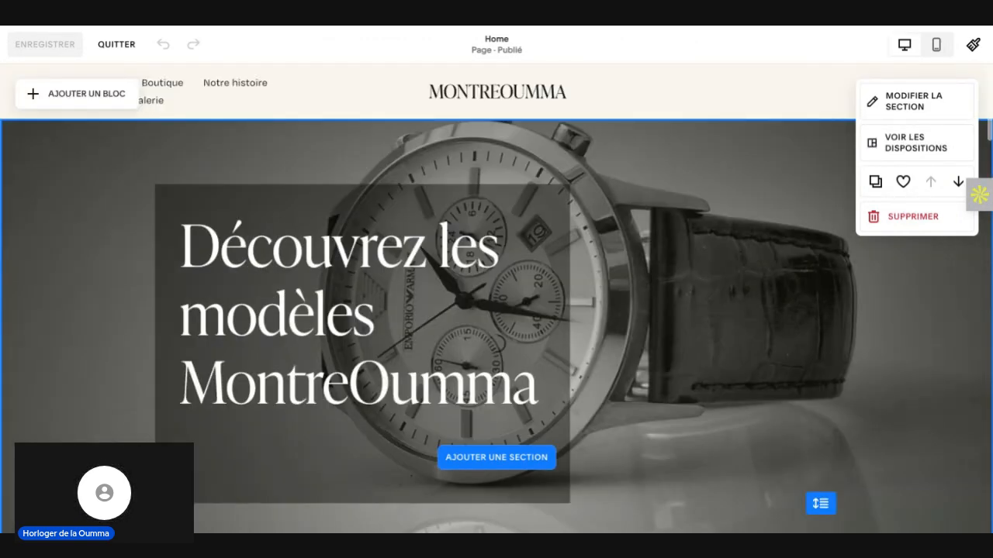
{"action": "scroll", "coordinate": [271, 333], "scroll_direction": "down", "scroll_amount": 2}
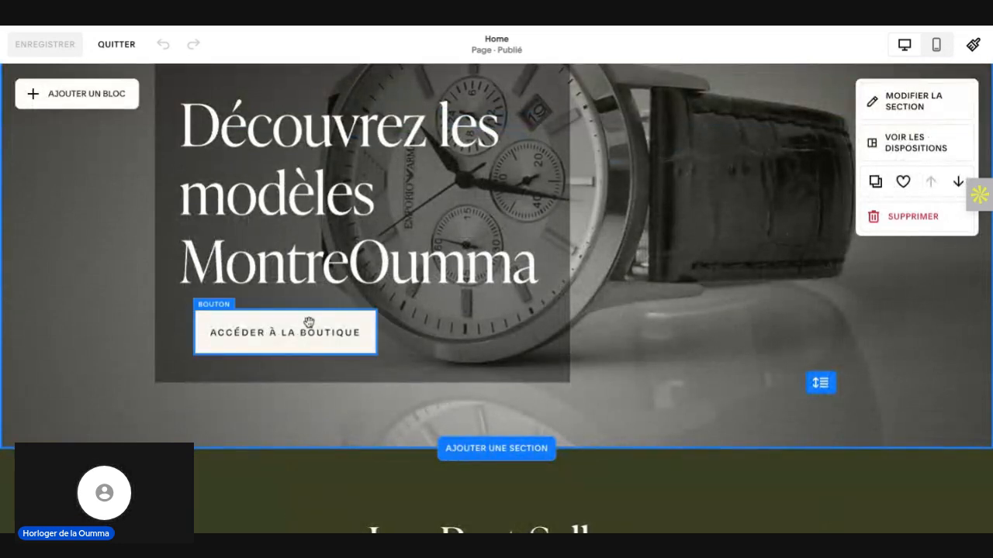
Step: Try moving the "ACCÉDER À LA BOUTIQUE" button two grid columns to the left, and return it to its place
{"action": "left_click_drag", "start_coordinate": [294, 323], "coordinate": [264, 323]}
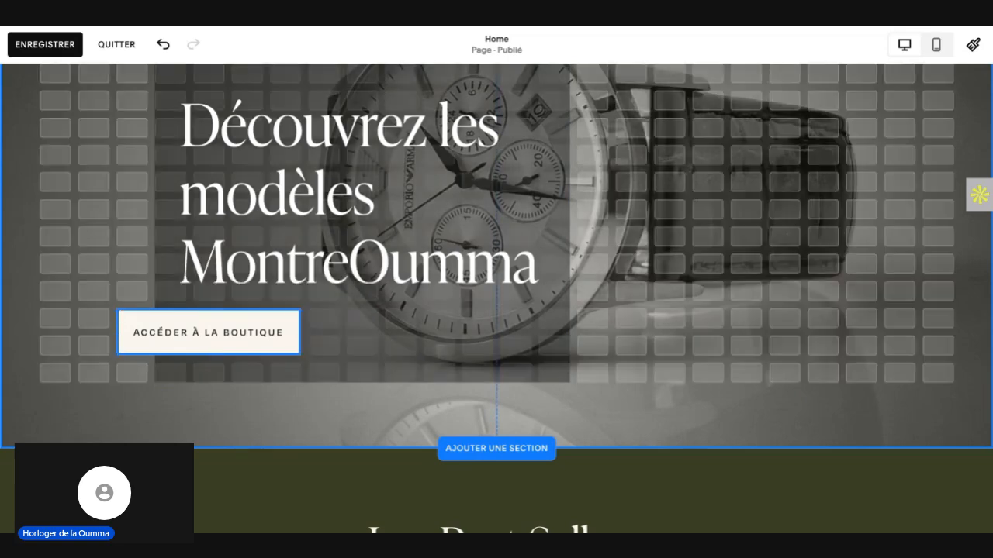
{"action": "key", "text": "Right"}
{"action": "key", "text": "Right"}
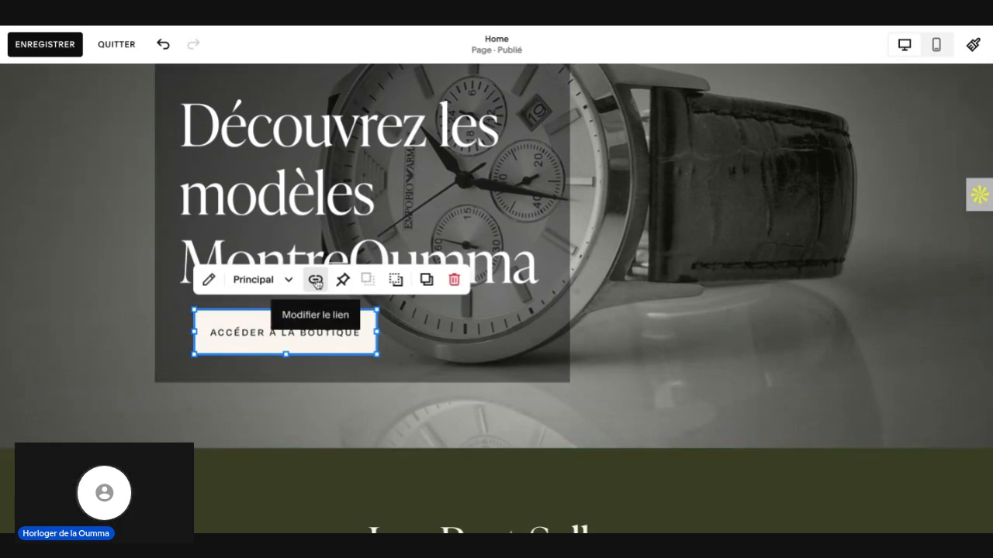
Step: Link the hero's "ACCÉDER À LA BOUTIQUE" button to the Boutique page (/shop), keeping the option to open in a new tab off
{"action": "left_click", "coordinate": [315, 280]}
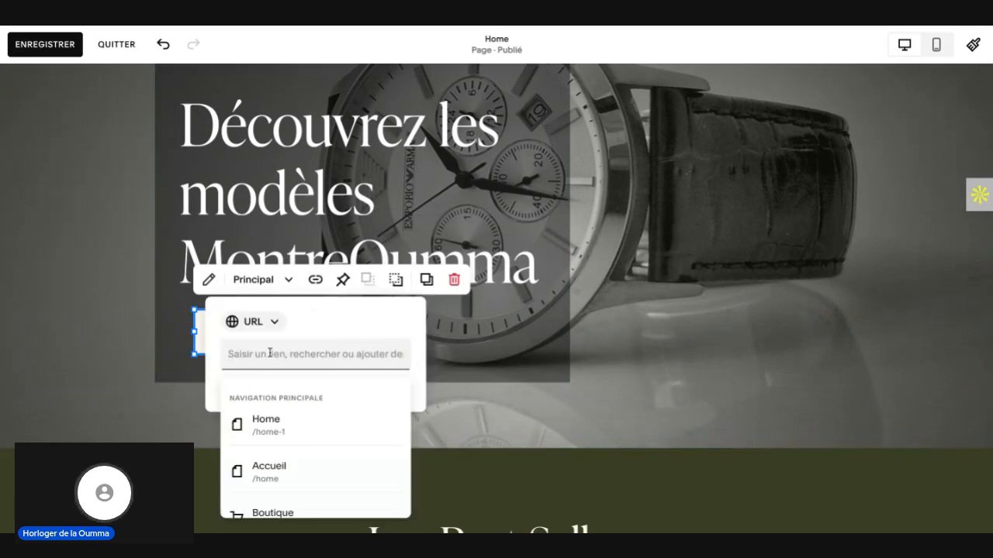
{"action": "scroll", "coordinate": [295, 412], "scroll_direction": "down", "scroll_amount": 2}
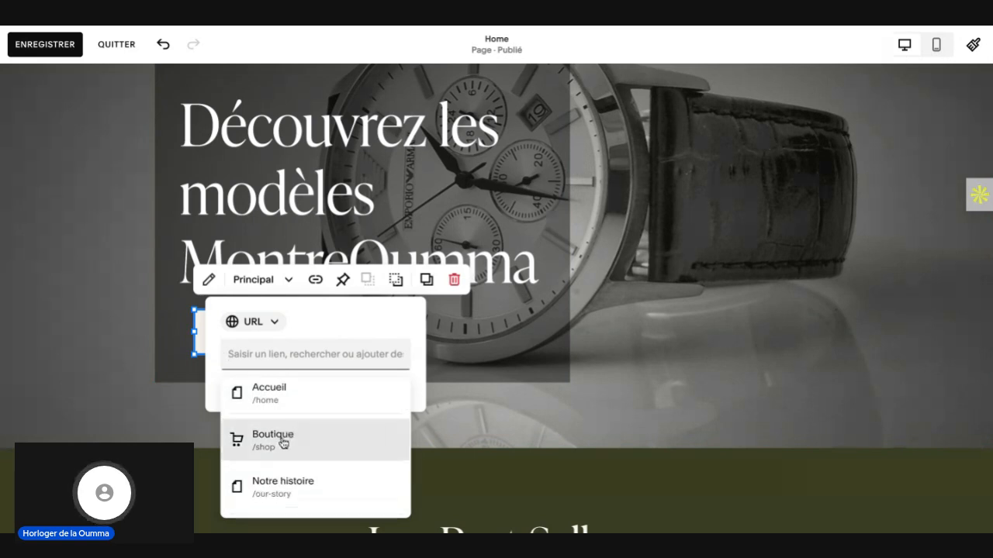
{"action": "scroll", "coordinate": [286, 445], "scroll_direction": "down", "scroll_amount": 4}
{"action": "scroll", "coordinate": [284, 442], "scroll_direction": "down", "scroll_amount": 5}
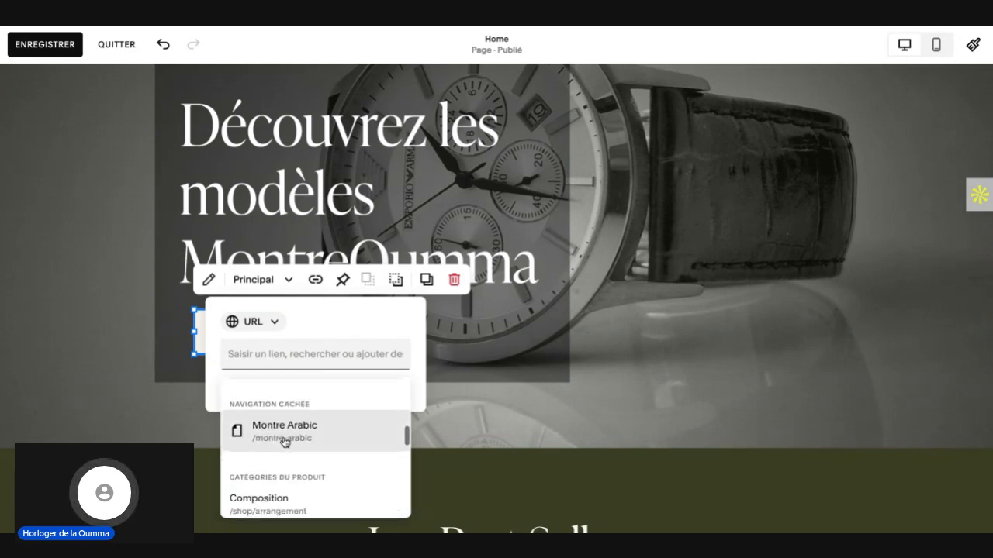
{"action": "scroll", "coordinate": [284, 438], "scroll_direction": "down", "scroll_amount": 2}
{"action": "scroll", "coordinate": [284, 438], "scroll_direction": "up", "scroll_amount": 11}
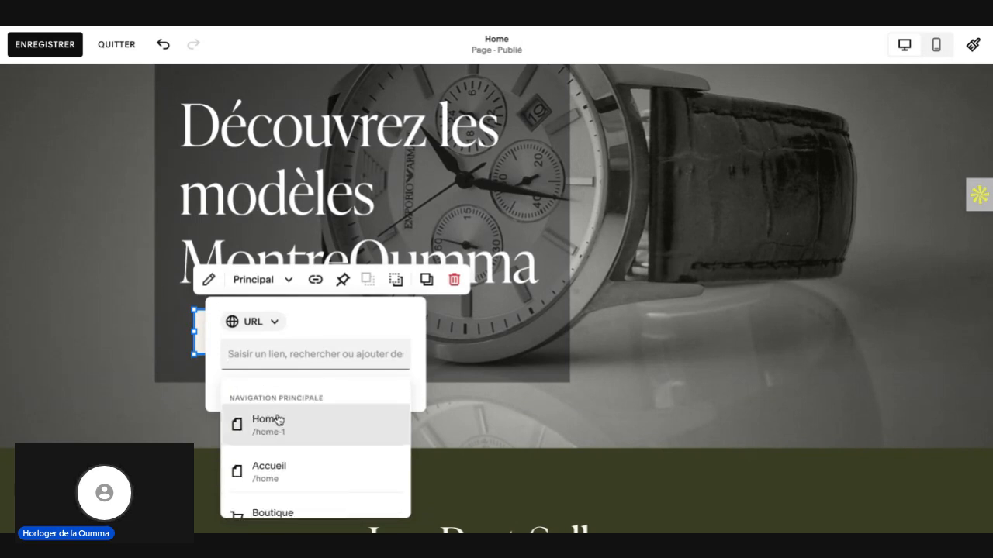
{"action": "scroll", "coordinate": [278, 429], "scroll_direction": "down", "scroll_amount": 1}
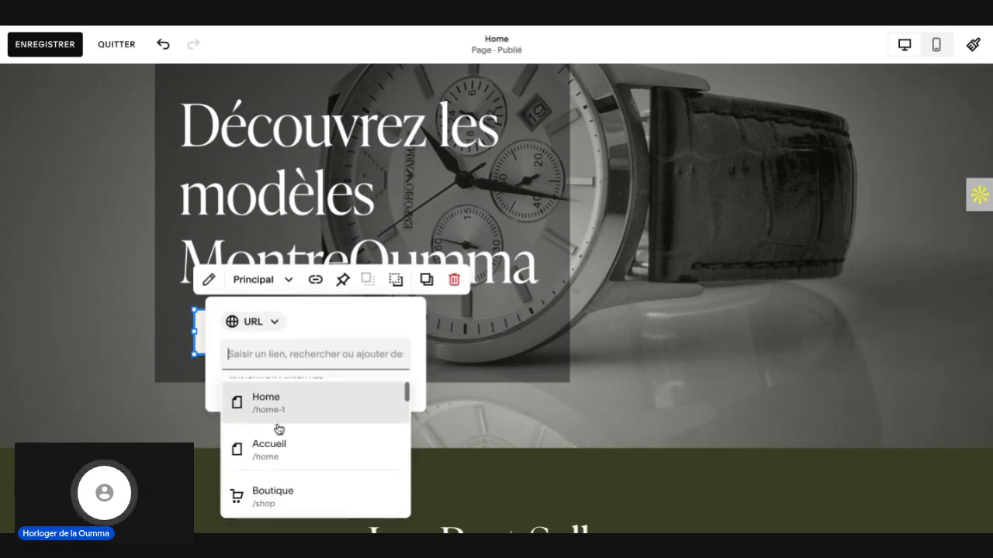
{"action": "left_click", "coordinate": [269, 500]}
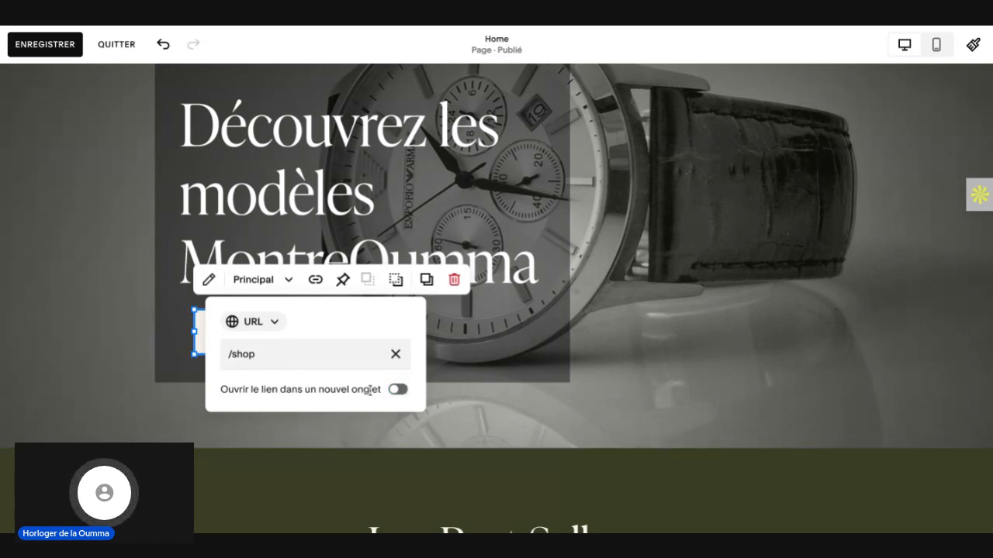
{"action": "left_click", "coordinate": [398, 392]}
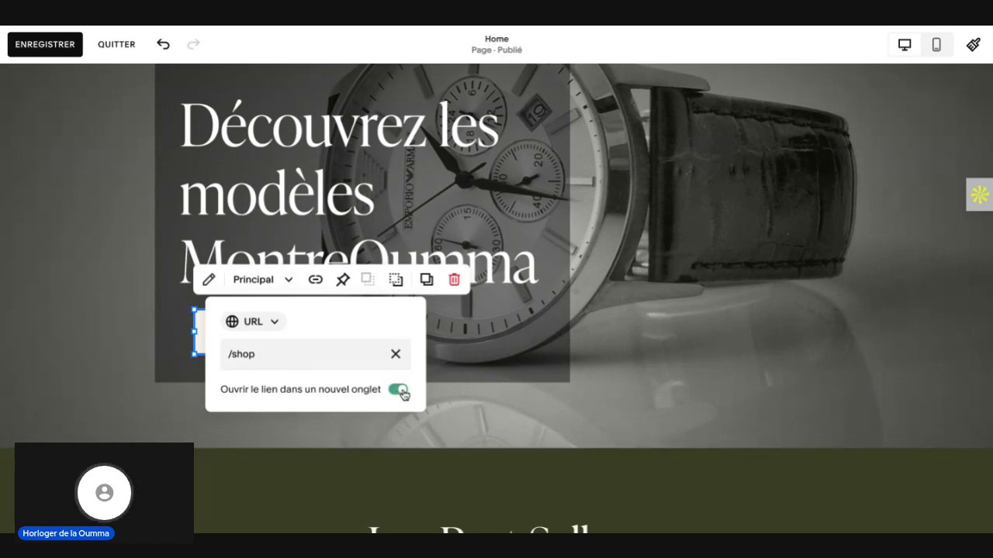
{"action": "left_click", "coordinate": [400, 391]}
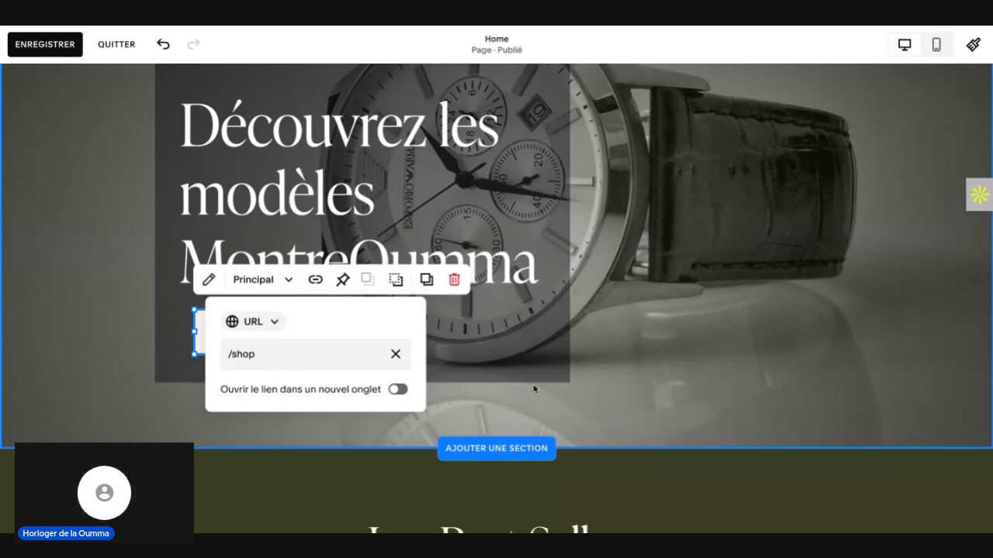
{"action": "left_click", "coordinate": [672, 376]}
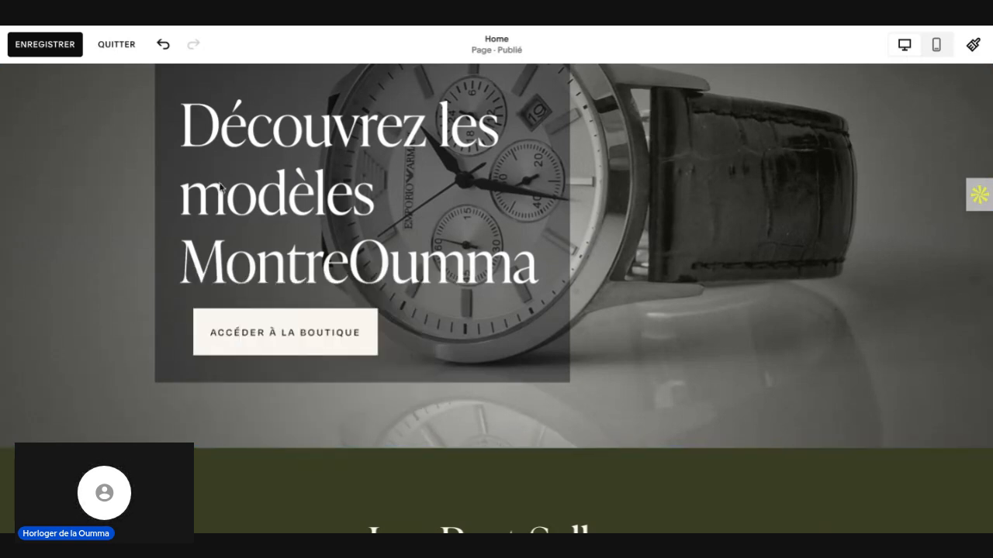
Step: Save the Home page and exit editing
{"action": "left_click", "coordinate": [43, 45]}
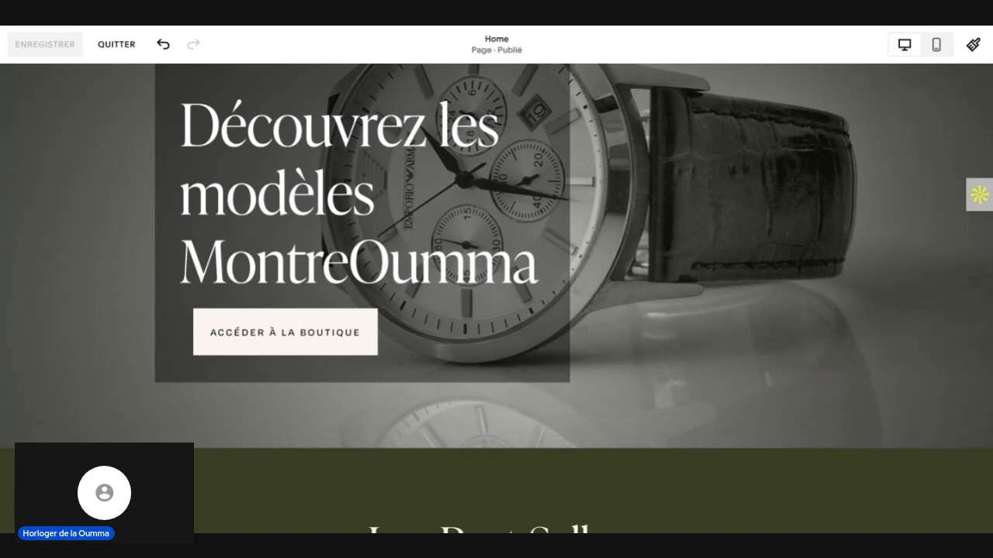
{"action": "left_click", "coordinate": [116, 45]}
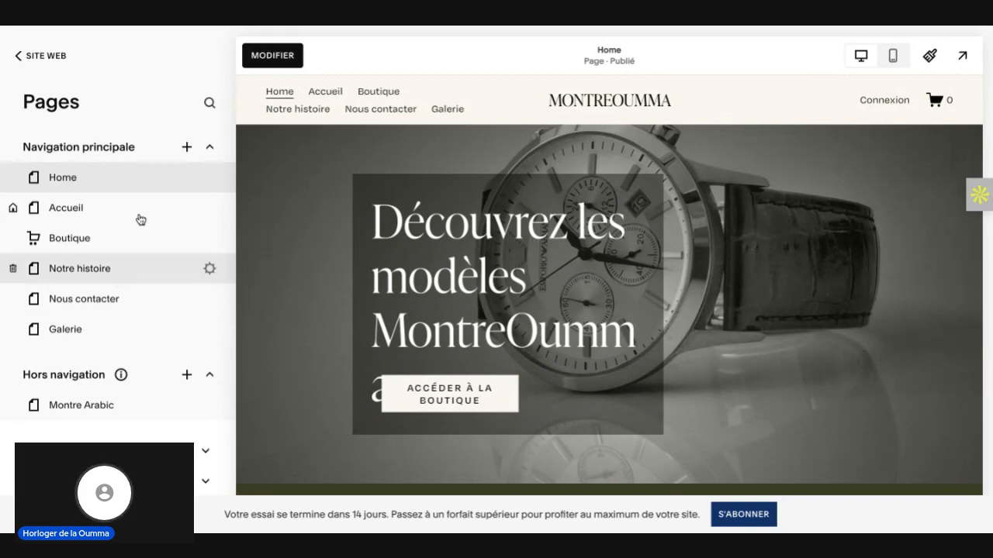
Step: Follow the hero's shop button in the Home page preview and look through the products on the Boutique page
{"action": "left_click", "coordinate": [448, 394]}
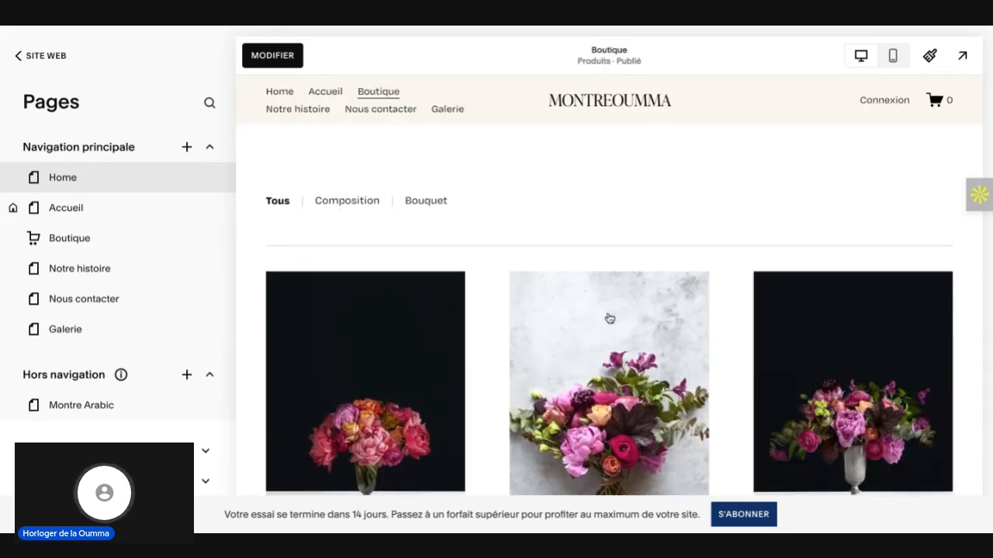
{"action": "scroll", "coordinate": [610, 318], "scroll_direction": "down", "scroll_amount": 5}
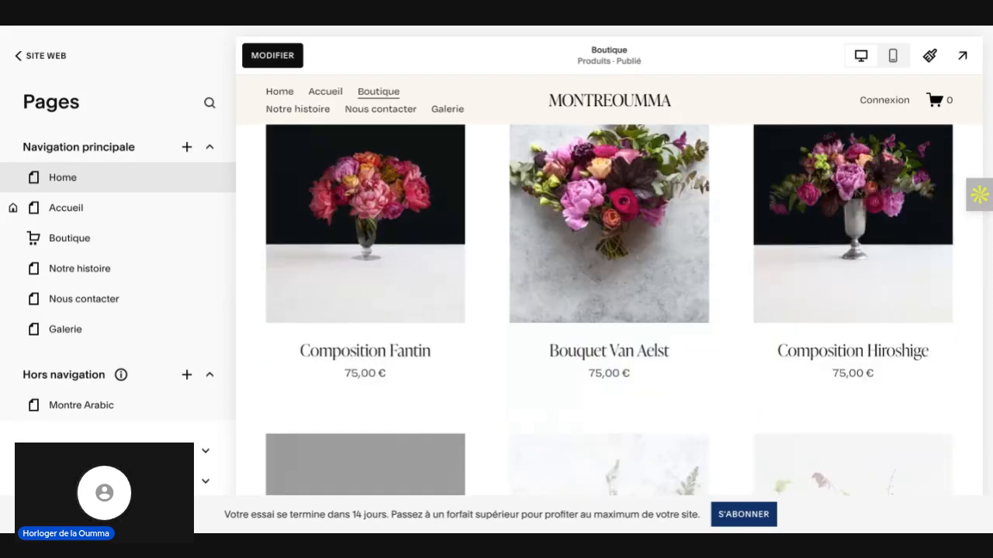
{"action": "scroll", "coordinate": [609, 310], "scroll_direction": "down", "scroll_amount": 4}
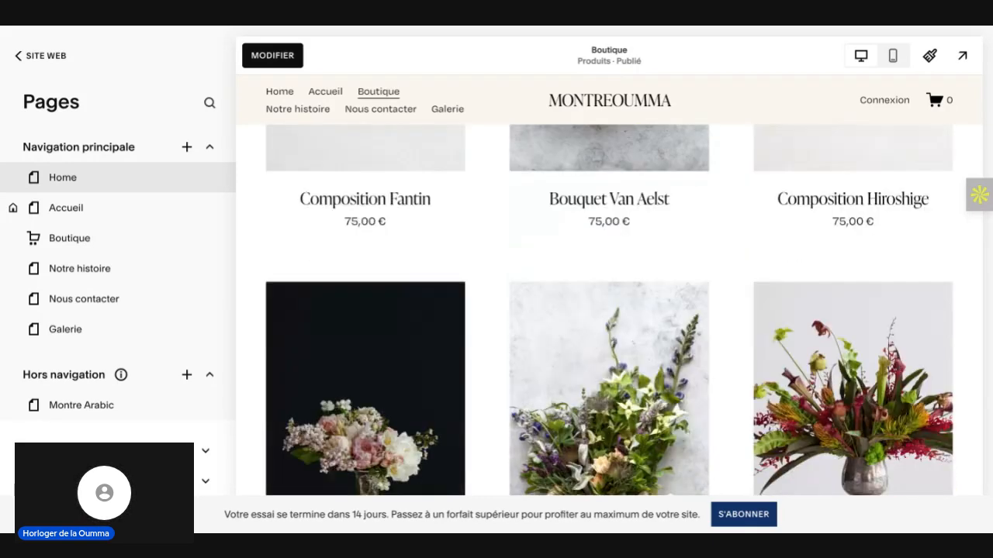
{"action": "scroll", "coordinate": [628, 349], "scroll_direction": "down", "scroll_amount": 4}
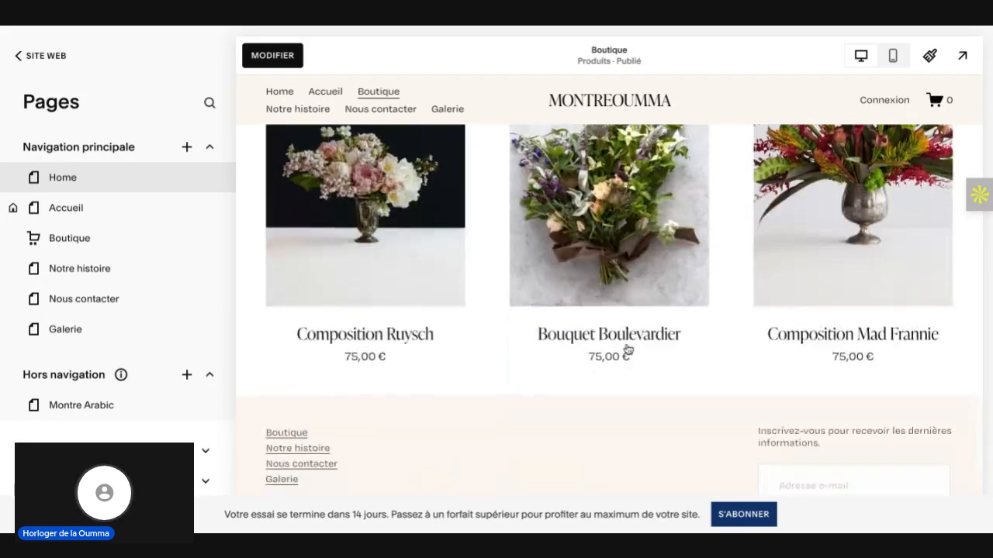
{"action": "scroll", "coordinate": [628, 349], "scroll_direction": "up", "scroll_amount": 10}
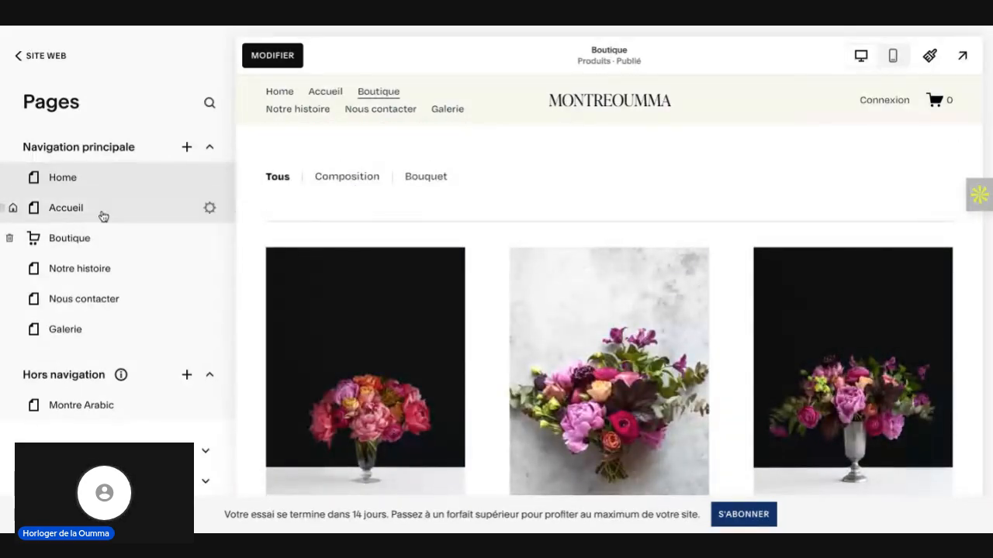
Step: Bring up the page and collection types that can be added to the main navigation
{"action": "left_click", "coordinate": [187, 148]}
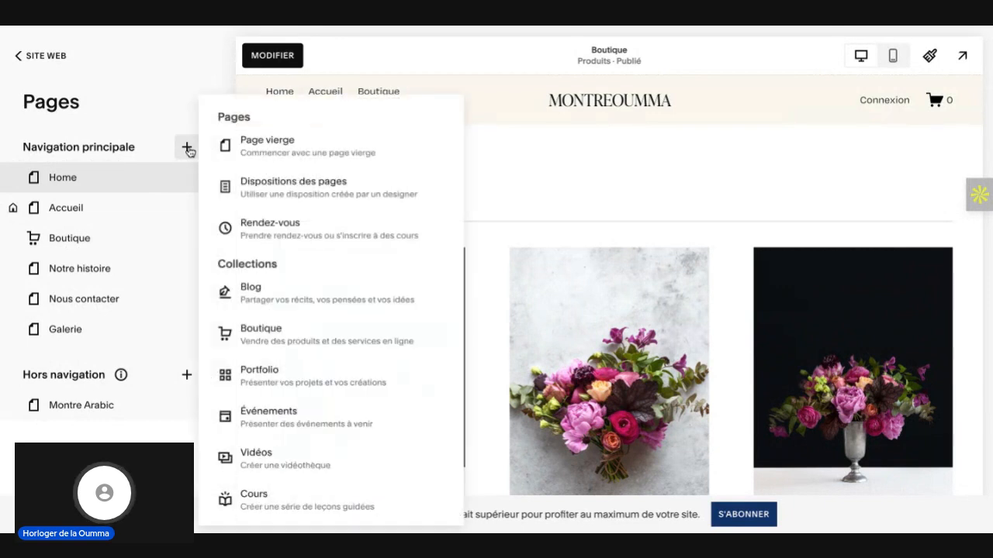